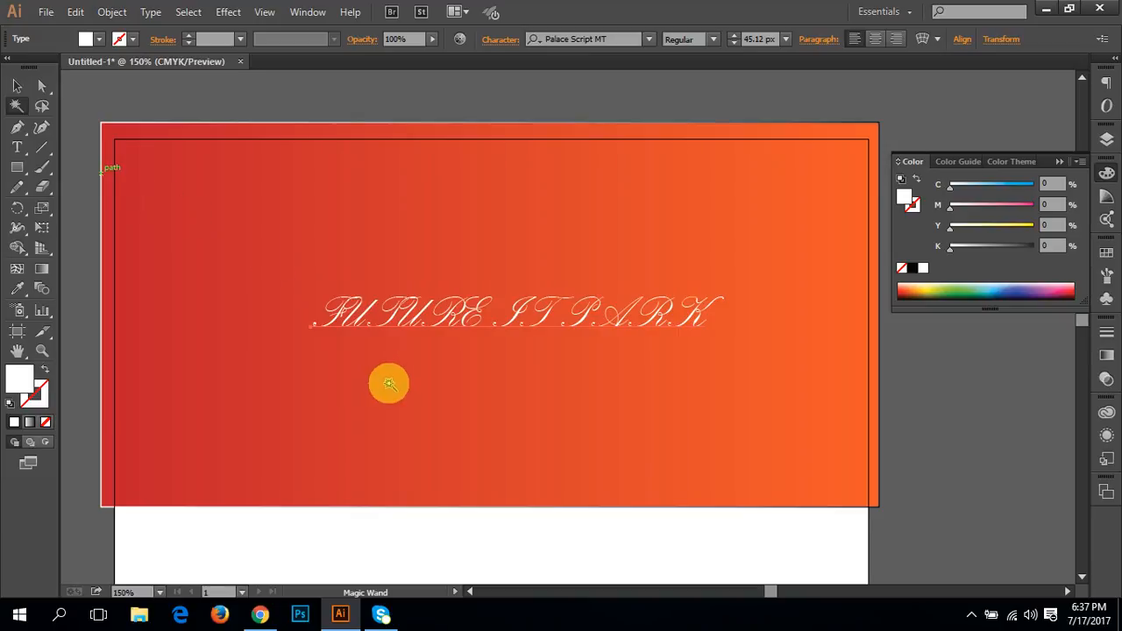
# Step: Draw three separate rectangles in a row across the blank white area of the artboard
pyautogui.moveTo(394, 406); pyautogui.dragTo(353, 93)
pyautogui.moveTo(357, 341); pyautogui.dragTo(361, 260)
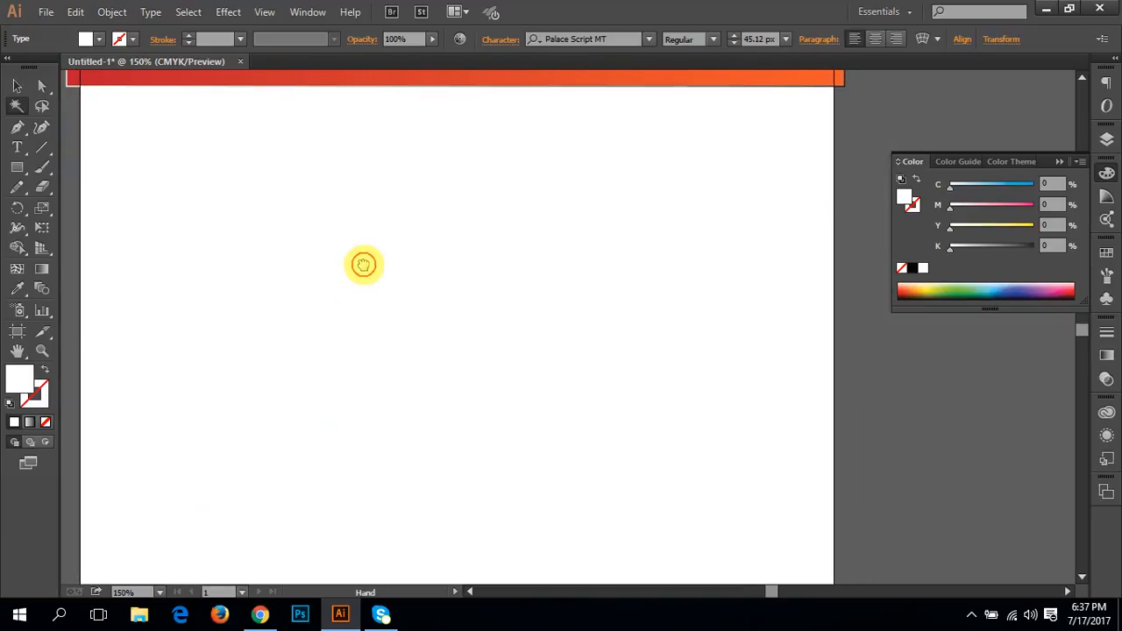
pyautogui.click(16, 166)
pyautogui.moveTo(181, 185)
pyautogui.mouseDown()
pyautogui.moveTo(310, 303)
pyautogui.moveTo(298, 296)
pyautogui.mouseUp()
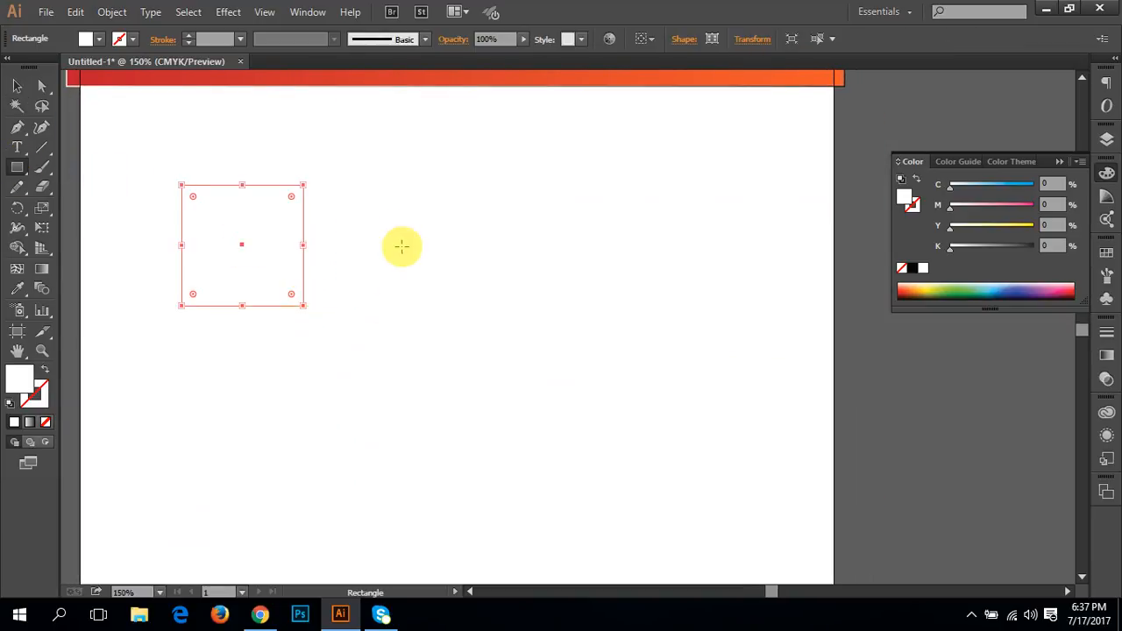
pyautogui.moveTo(395, 233)
pyautogui.mouseDown()
pyautogui.moveTo(539, 392)
pyautogui.moveTo(697, 380)
pyautogui.mouseUp()
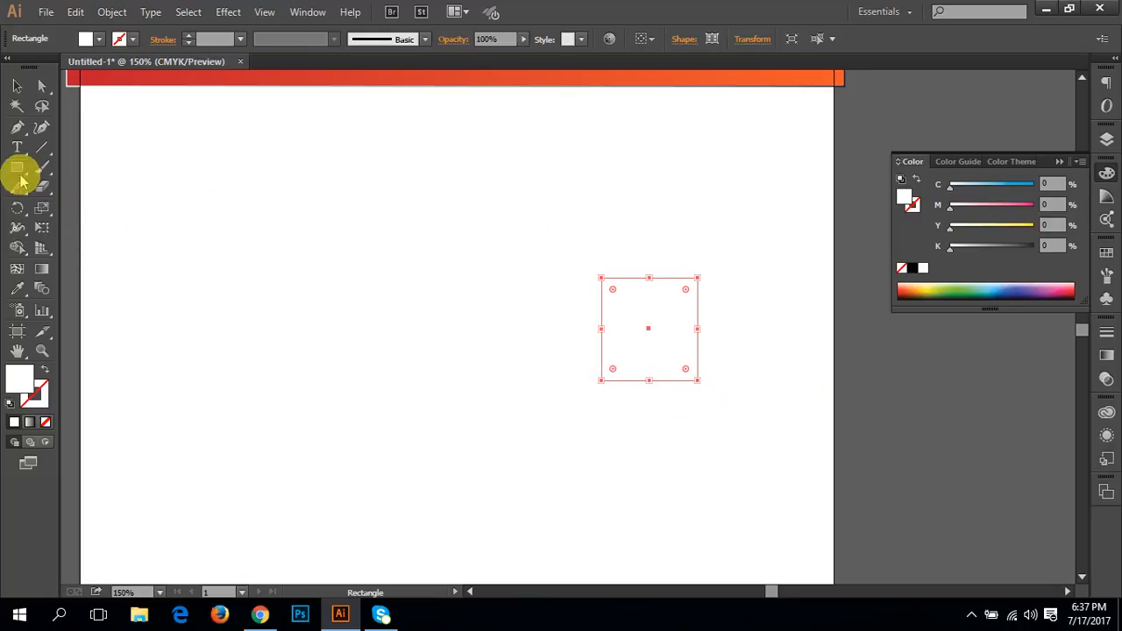
# Step: Select all three new rectangles and fill them with lime green (C 43.14, M 0, Y 100, K 0)
pyautogui.click(20, 86)
pyautogui.moveTo(780, 467); pyautogui.dragTo(209, 323)
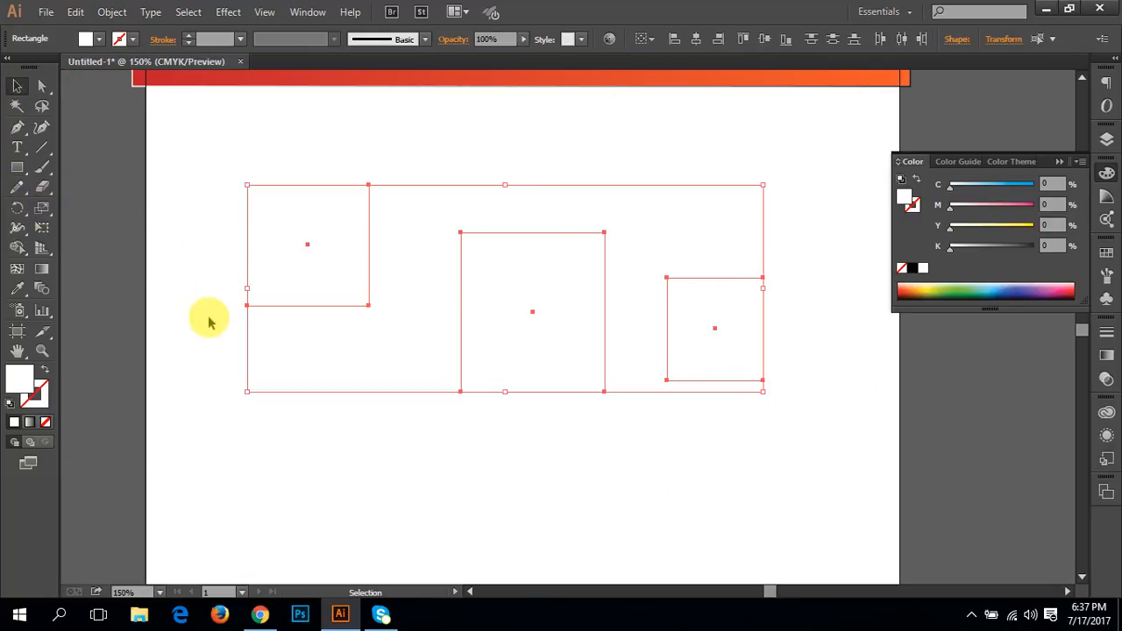
pyautogui.click(937, 290)
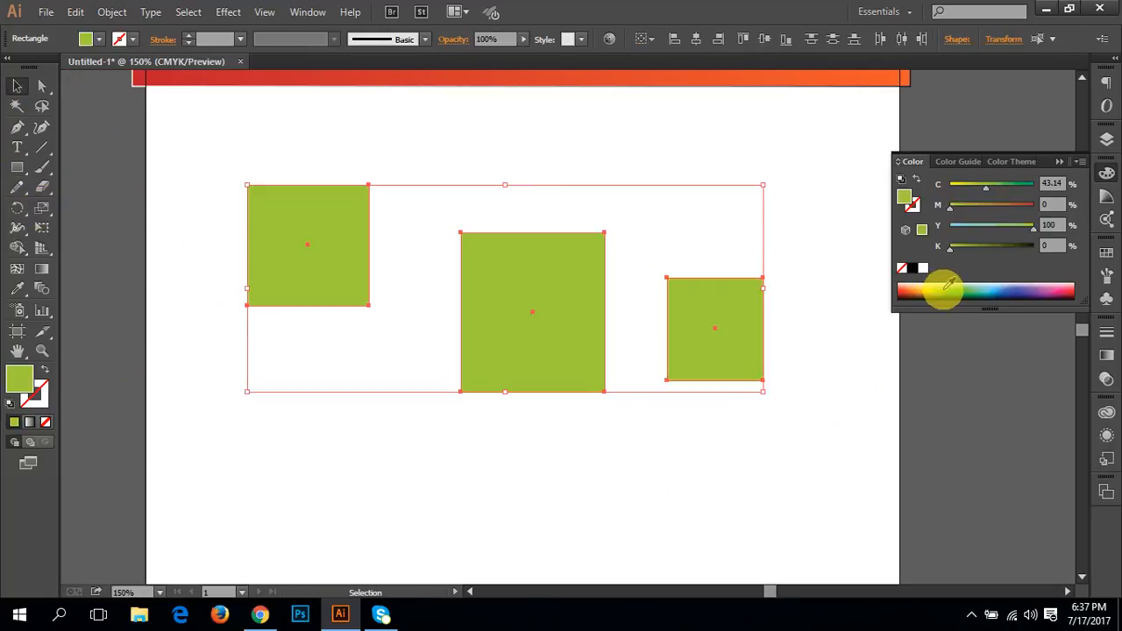
pyautogui.click(112, 253)
# Step: Duplicate the middle green rectangle three times, placing the copies in a second row below
pyautogui.click(508, 358)
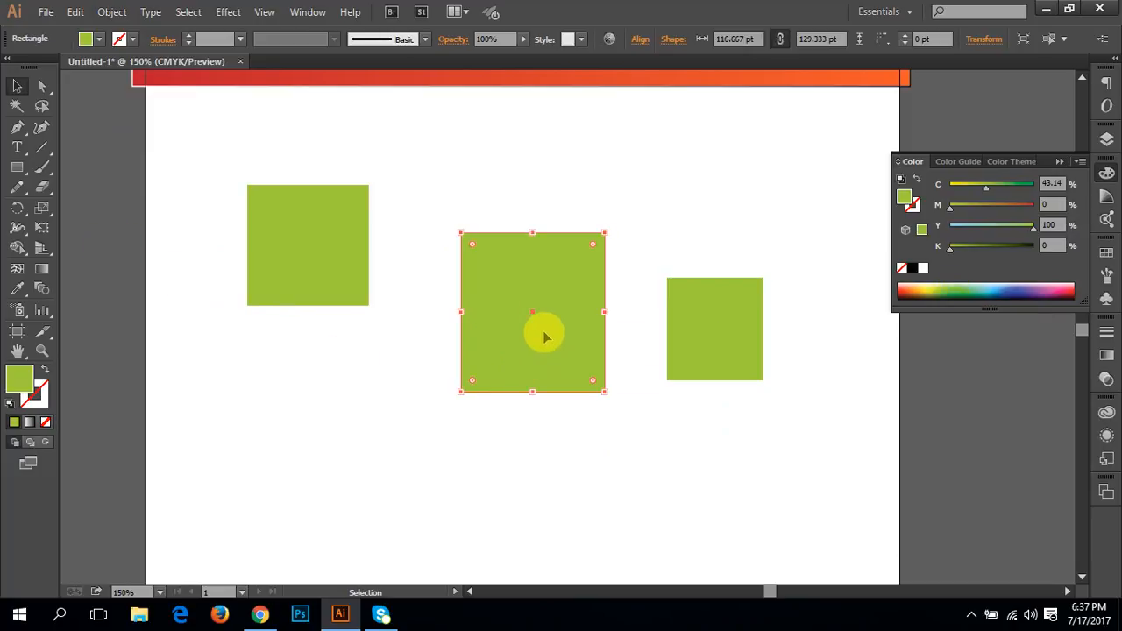
pyautogui.moveTo(550, 346); pyautogui.dragTo(299, 505)
pyautogui.moveTo(304, 495); pyautogui.dragTo(483, 376)
pyautogui.press('space')
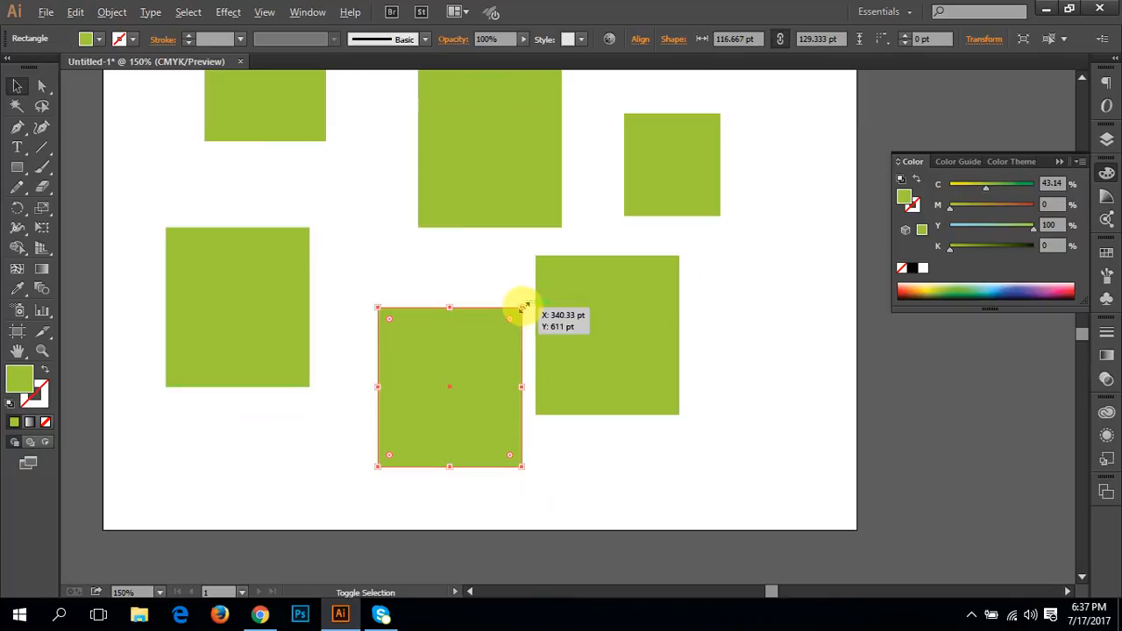
# Step: Shrink the lower middle copy to about 37 by 41 pt and the upper middle rectangle to about 88 by 97 pt
pyautogui.moveTo(520, 308); pyautogui.dragTo(483, 359)
pyautogui.scroll(2, 483, 358)
pyautogui.click(494, 258)
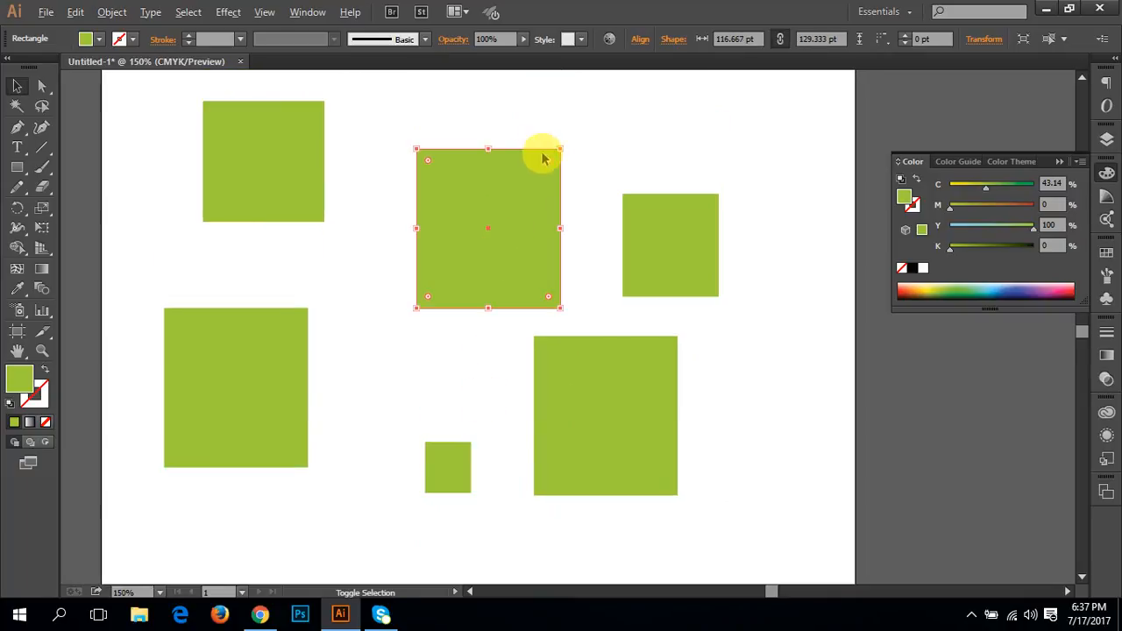
pyautogui.moveTo(560, 149); pyautogui.dragTo(542, 168)
pyautogui.press('space')
pyautogui.moveTo(503, 218); pyautogui.dragTo(468, 302)
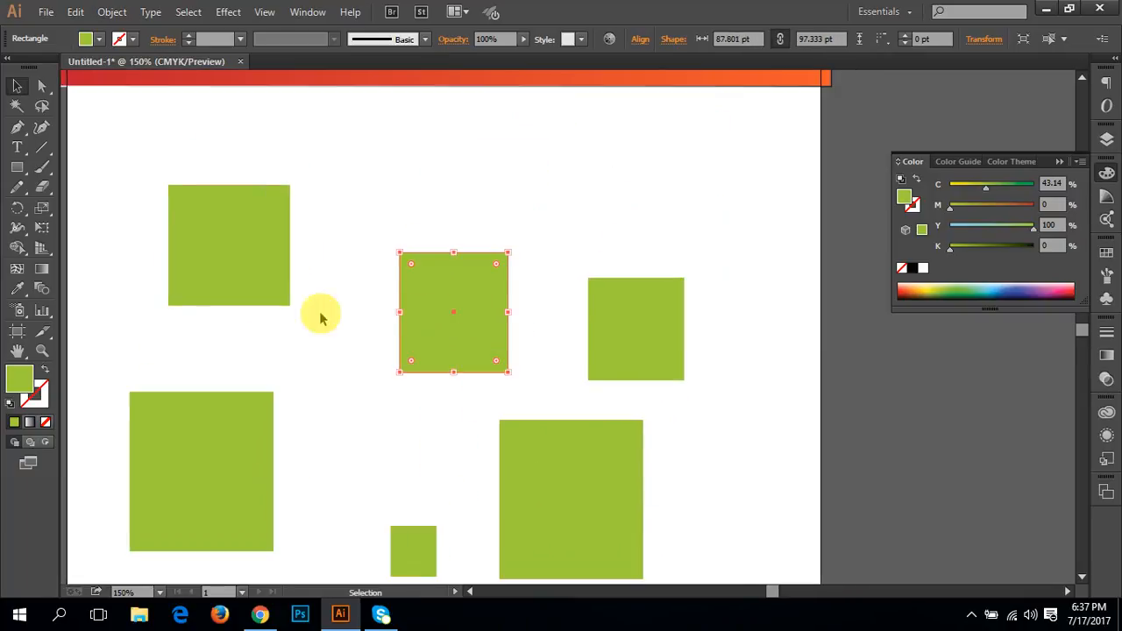
# Step: Recolour the upper right, lower right and smallest rectangles near-black (C 64.71, M 68.63, Y 70.98, K 83.92)
pyautogui.press('space')
pyautogui.moveTo(399, 390); pyautogui.dragTo(432, 319)
pyautogui.click(646, 243)
pyautogui.click(616, 415)
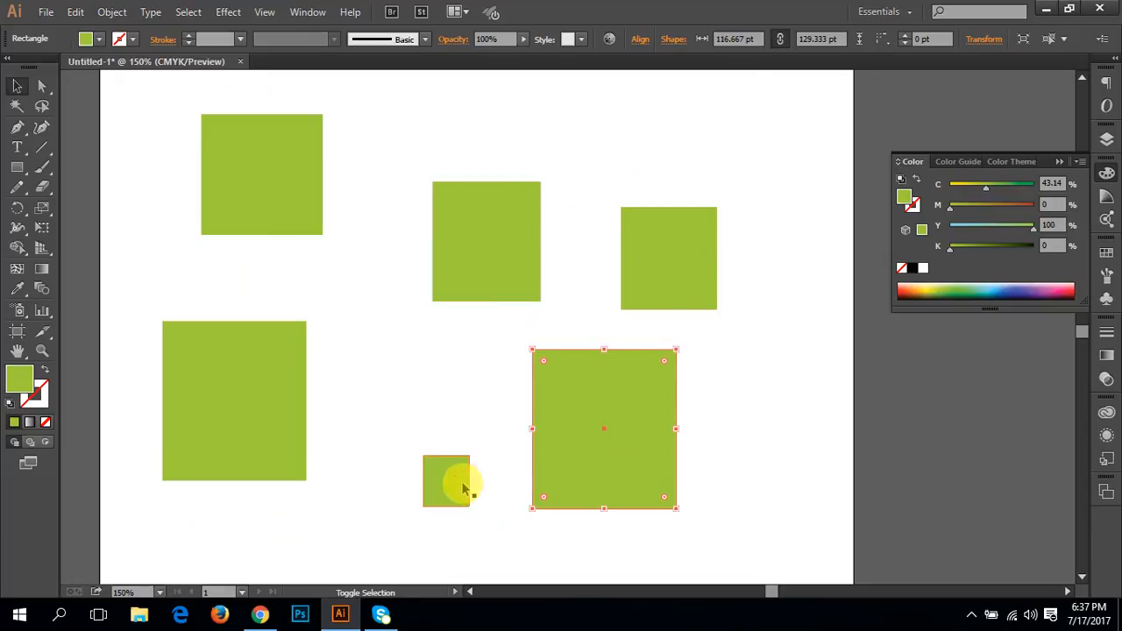
pyautogui.keyDown('shift'); pyautogui.click(456, 484); pyautogui.keyUp('shift')
pyautogui.keyDown('shift'); pyautogui.click(641, 308); pyautogui.keyUp('shift')
pyautogui.click(934, 291)
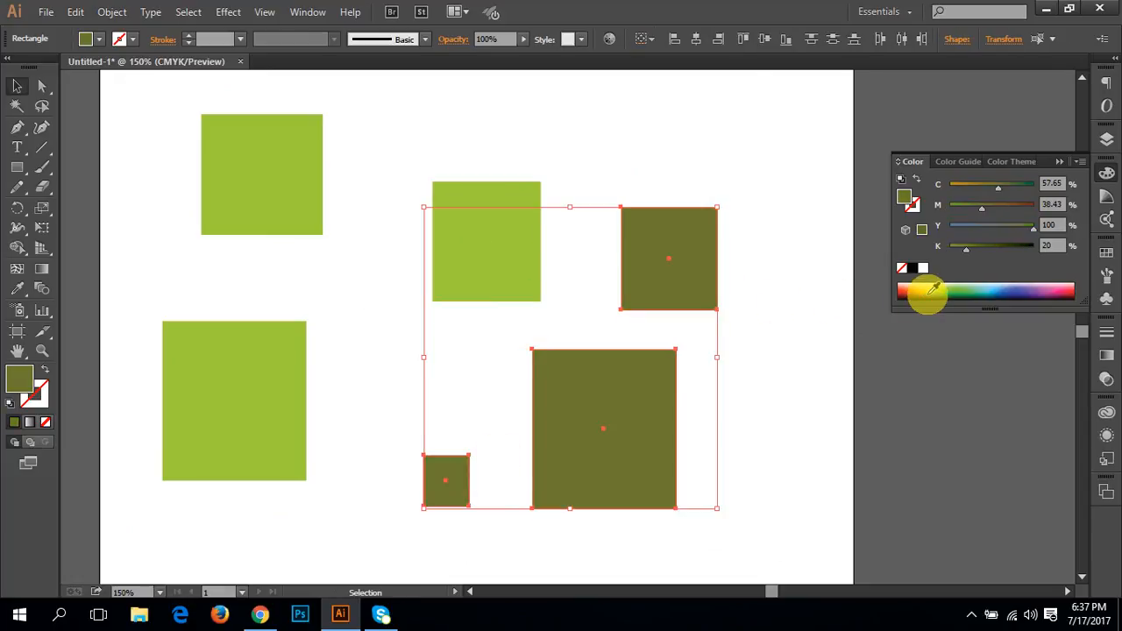
pyautogui.click(910, 295)
pyautogui.click(741, 391)
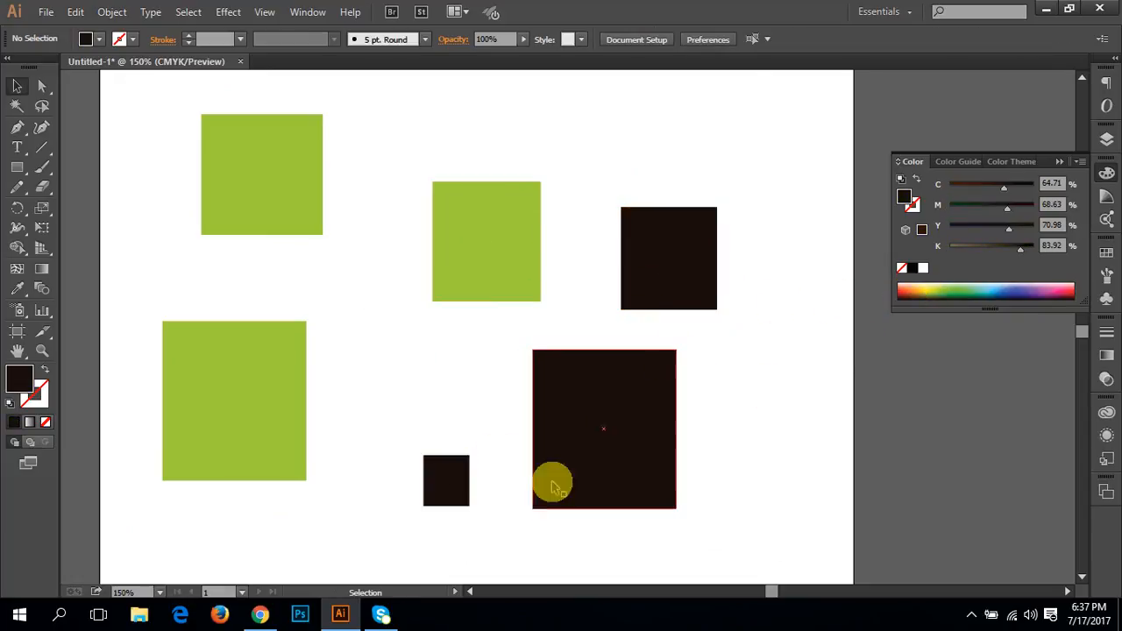
# Step: Use the Magic Wand to select all the green rectangles, and with a second pick all the near-black ones
pyautogui.moveTo(429, 327); pyautogui.dragTo(461, 382)
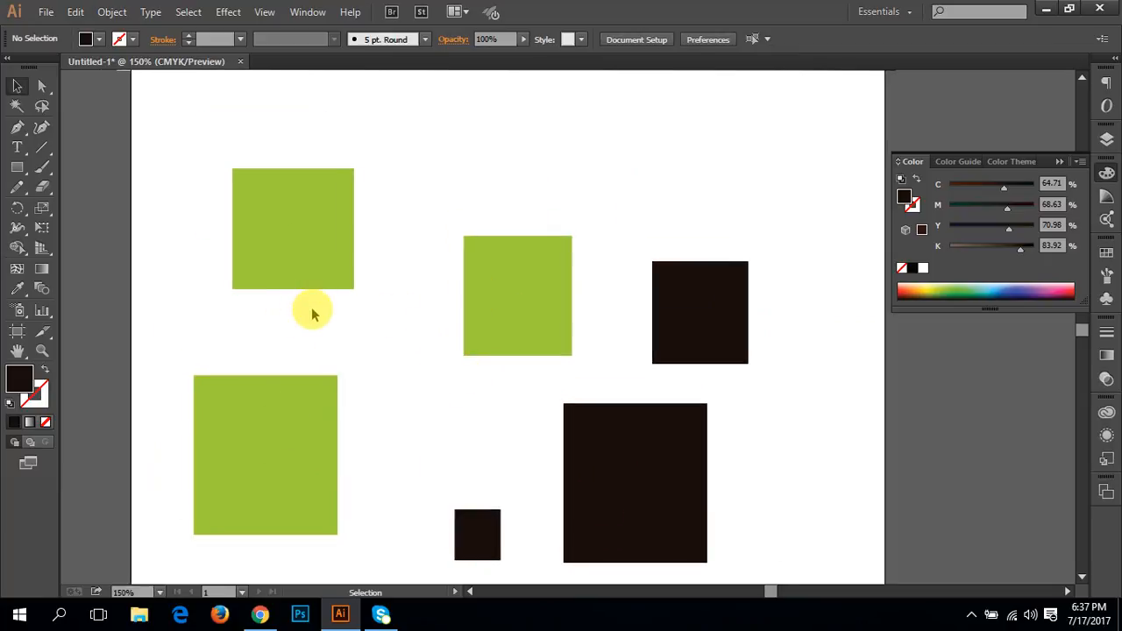
pyautogui.click(18, 107)
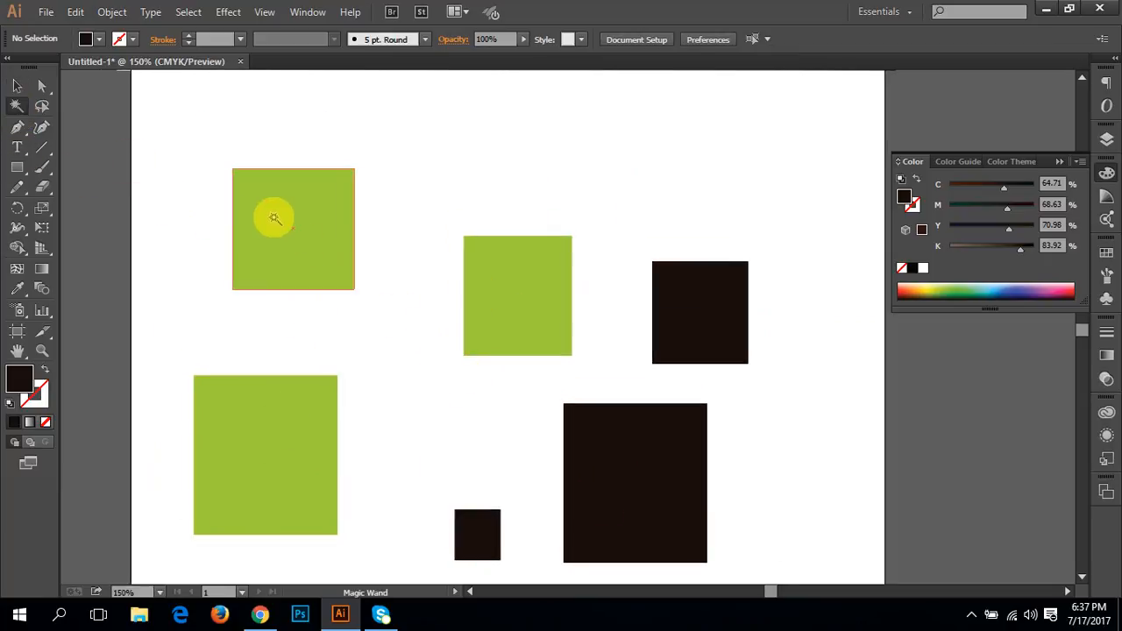
pyautogui.click(273, 218)
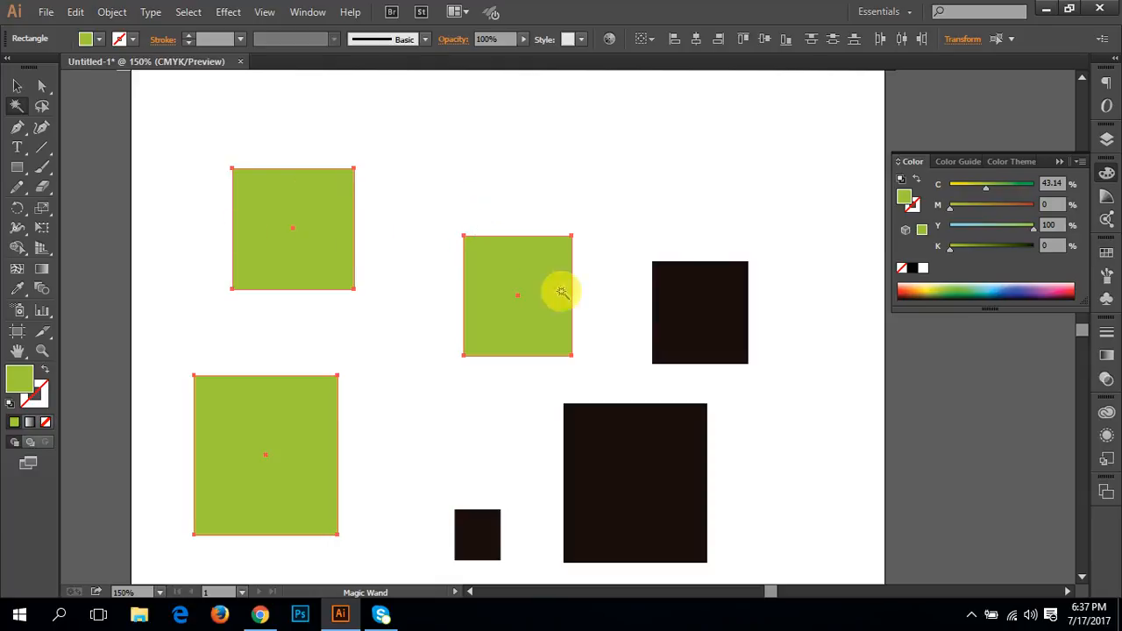
pyautogui.click(681, 326)
pyautogui.moveTo(675, 409); pyautogui.dragTo(648, 315)
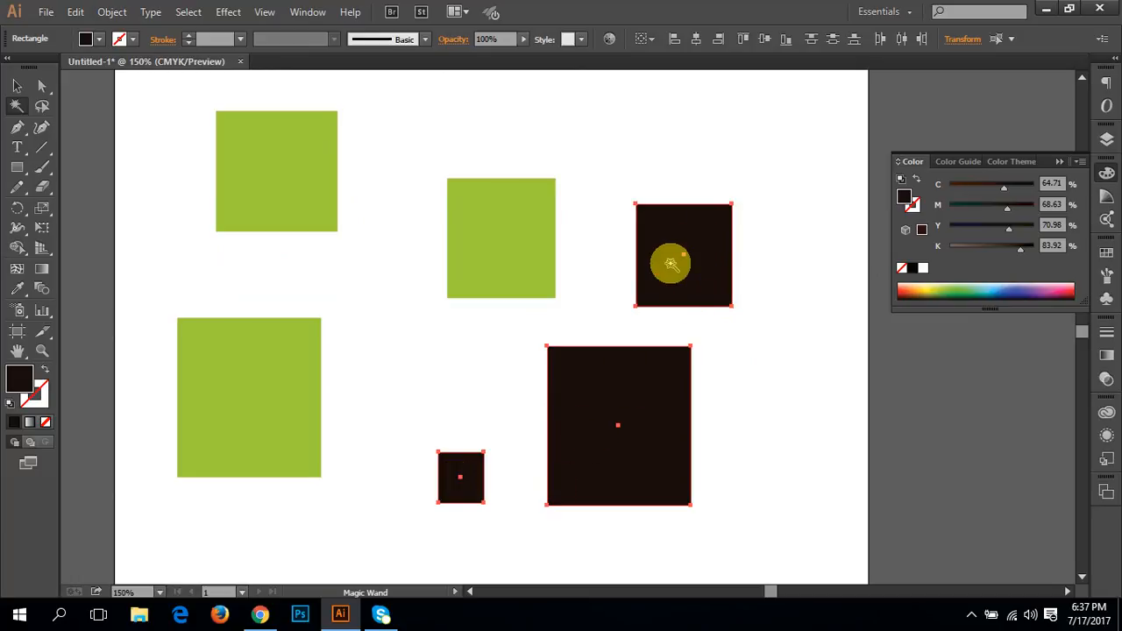
# Step: Move the large near-black rectangle up and to the left, closer to the smallest one, and deselect it
pyautogui.click(16, 88)
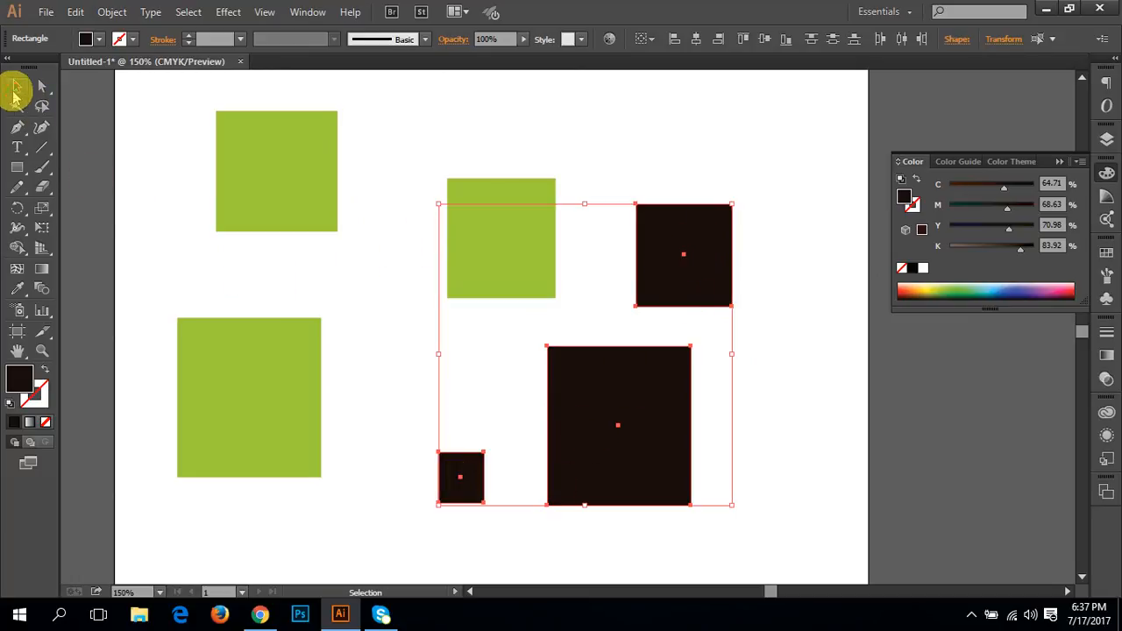
pyautogui.click(42, 105)
pyautogui.press('v')
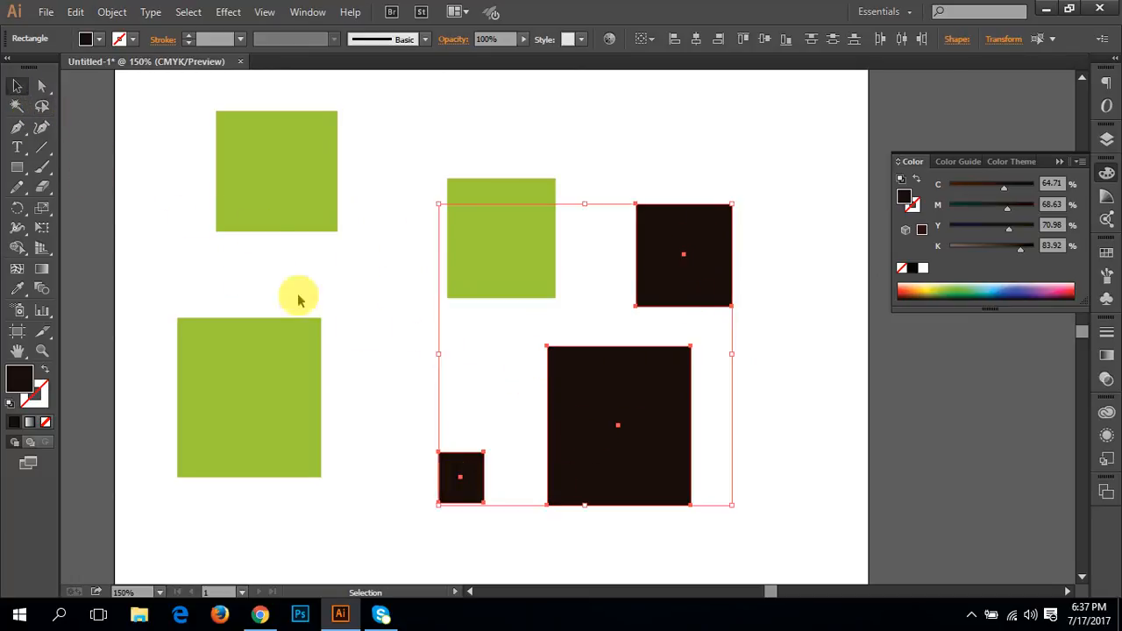
pyautogui.click(458, 360)
pyautogui.click(631, 419)
pyautogui.moveTo(632, 419); pyautogui.dragTo(561, 393)
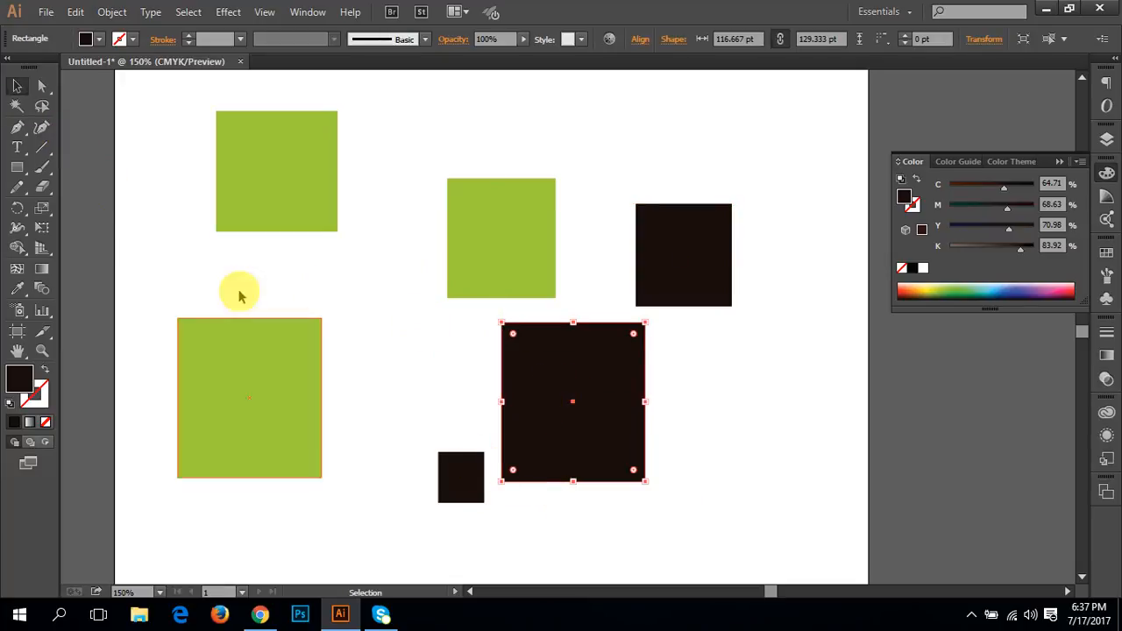
pyautogui.click(493, 513)
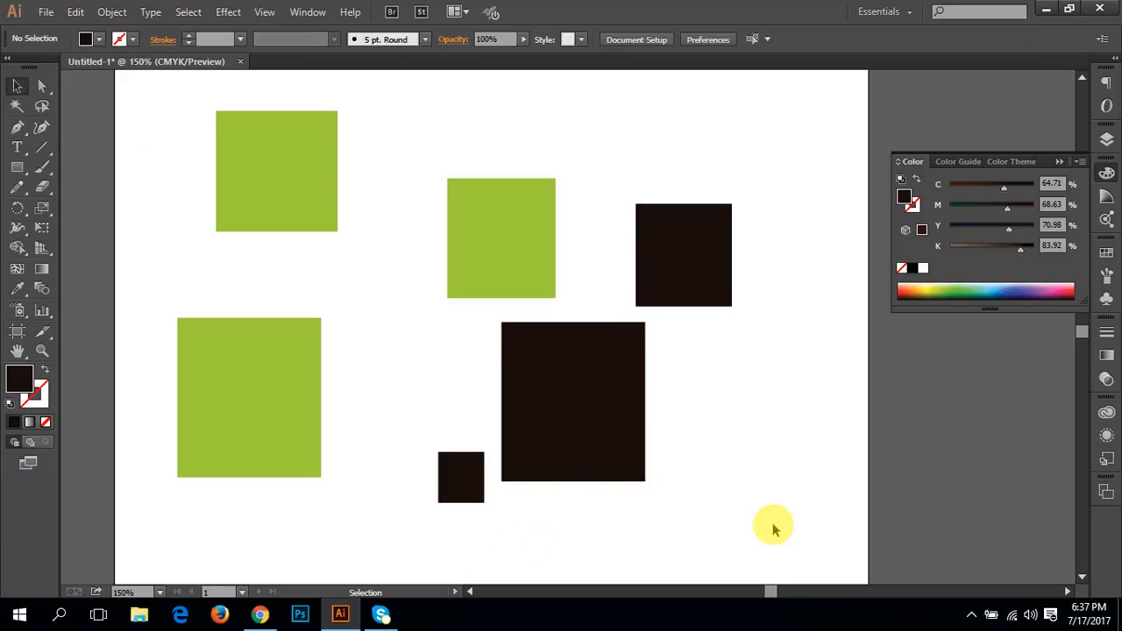
# Step: Marquee-select the middle green and all near-black rectangles, remove the large near-black one from the selection, and deselect everything
pyautogui.moveTo(800, 544); pyautogui.dragTo(409, 185)
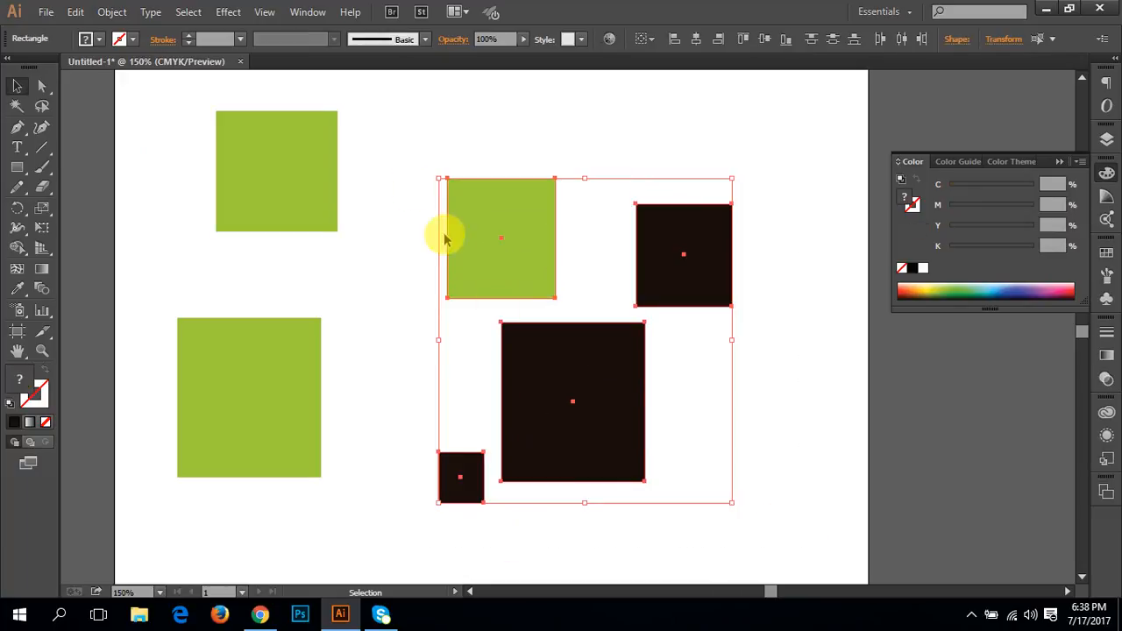
pyautogui.keyDown('shift'); pyautogui.click(559, 408); pyautogui.keyUp('shift')
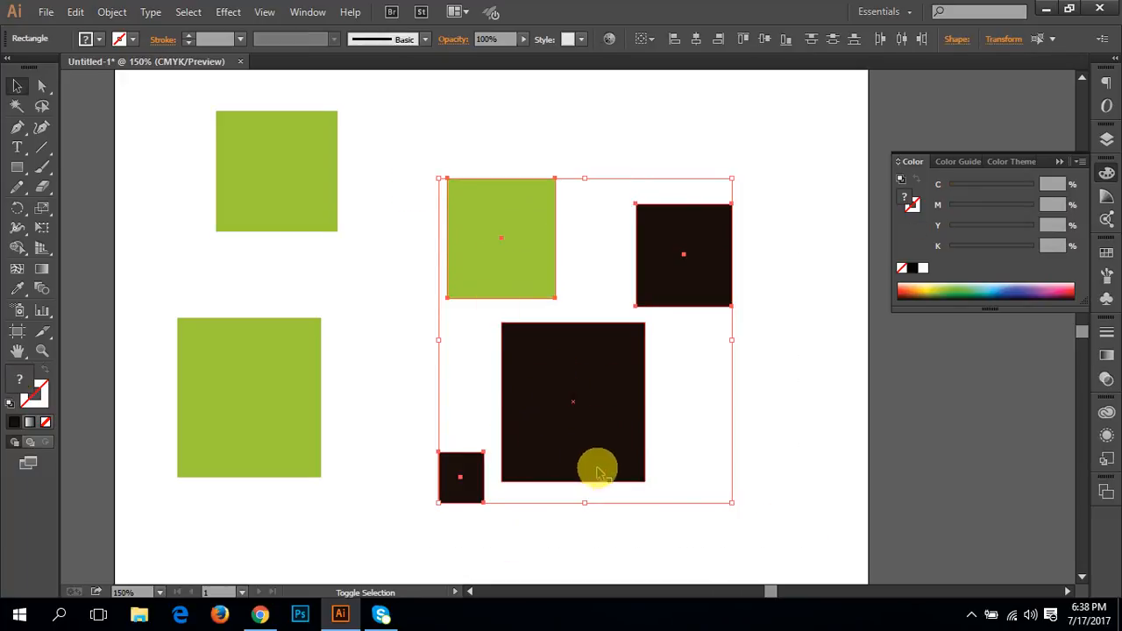
pyautogui.click(771, 473)
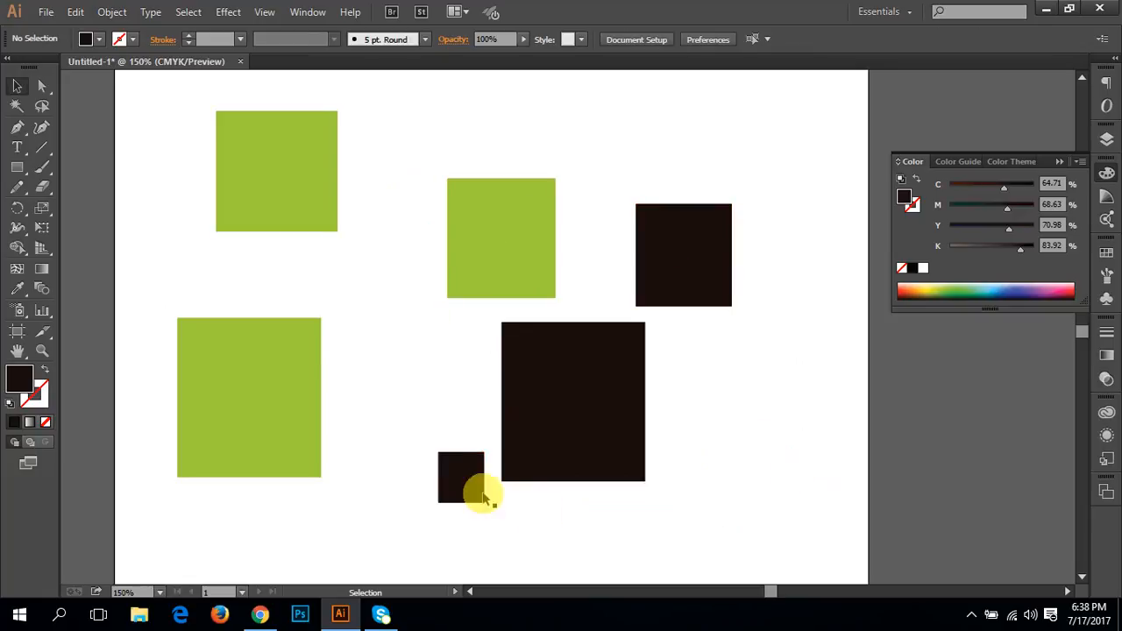
# Step: Select the smallest, middle green and upper right rectangles one by one as a multiple selection, and clear it
pyautogui.click(474, 486)
pyautogui.click(645, 252)
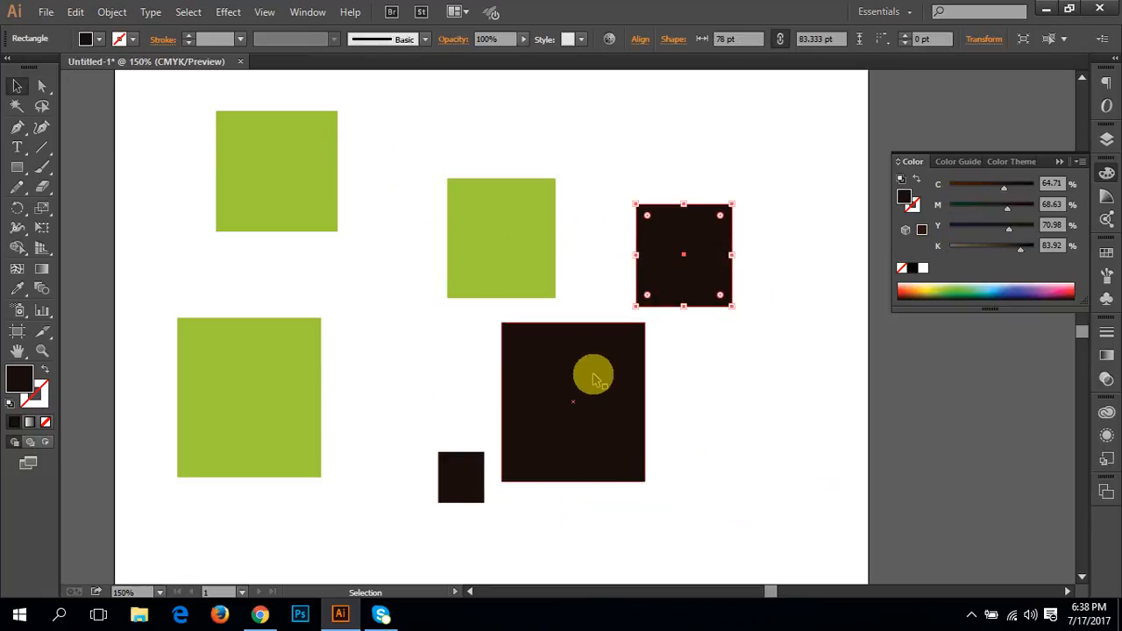
pyautogui.click(523, 545)
pyautogui.click(469, 487)
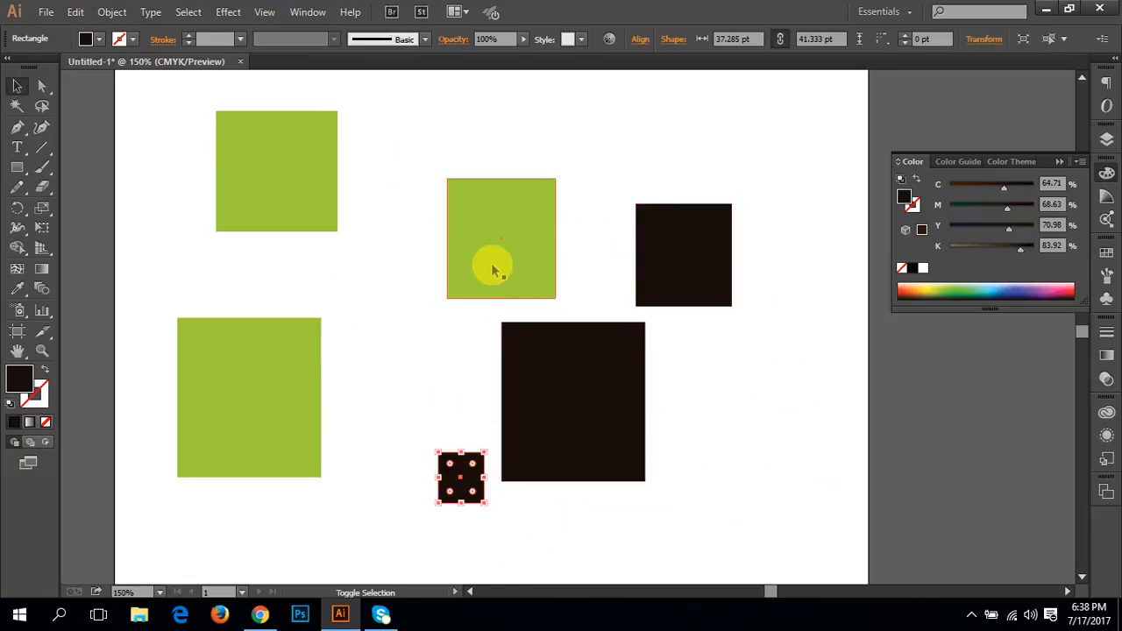
pyautogui.keyDown('shift'); pyautogui.click(491, 266); pyautogui.keyUp('shift')
pyautogui.keyDown('shift'); pyautogui.click(641, 253); pyautogui.keyUp('shift')
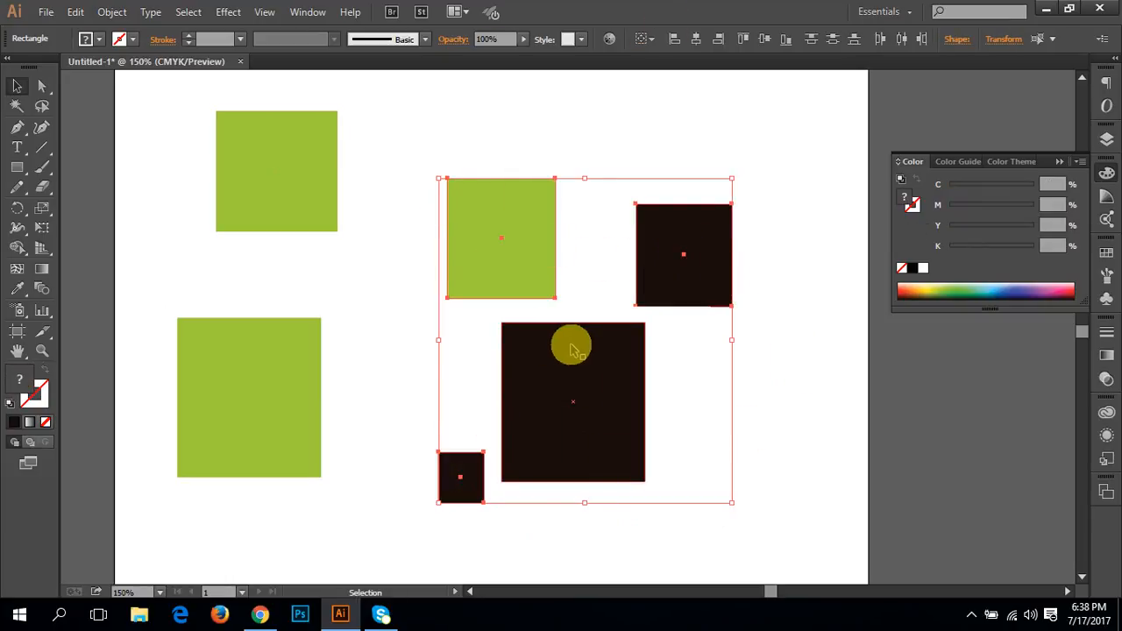
pyautogui.click(826, 369)
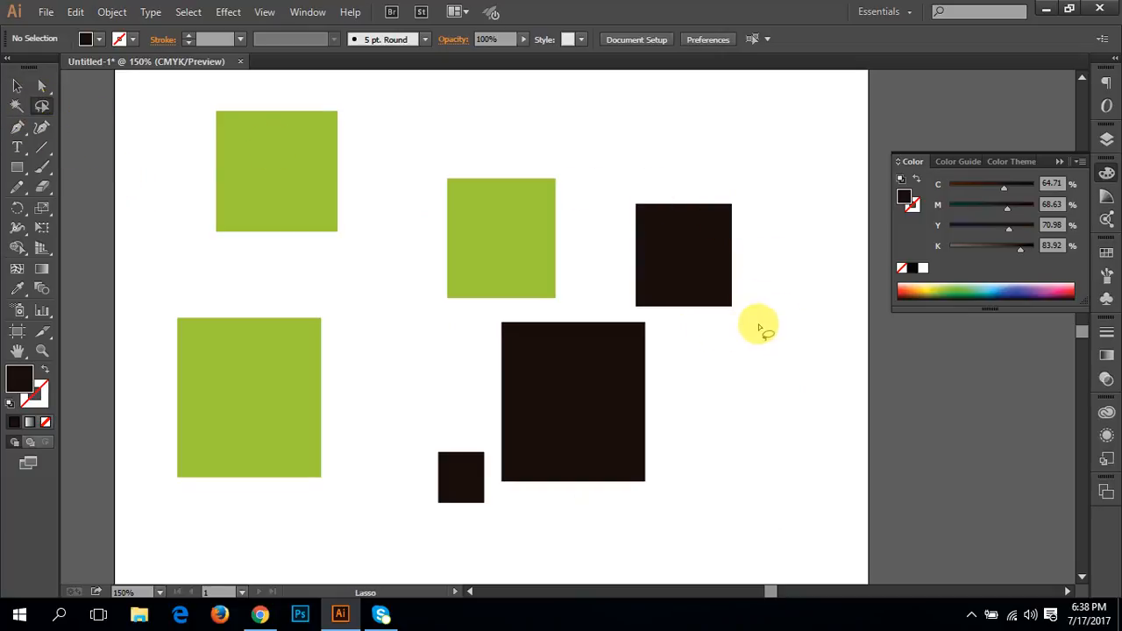
# Step: Try to lasso the upper right, middle green and smallest rectangles without the large near-black one
pyautogui.moveTo(747, 298)
pyautogui.mouseDown()
pyautogui.moveTo(531, 226)
pyautogui.moveTo(454, 464)
pyautogui.moveTo(463, 497)
pyautogui.mouseUp()
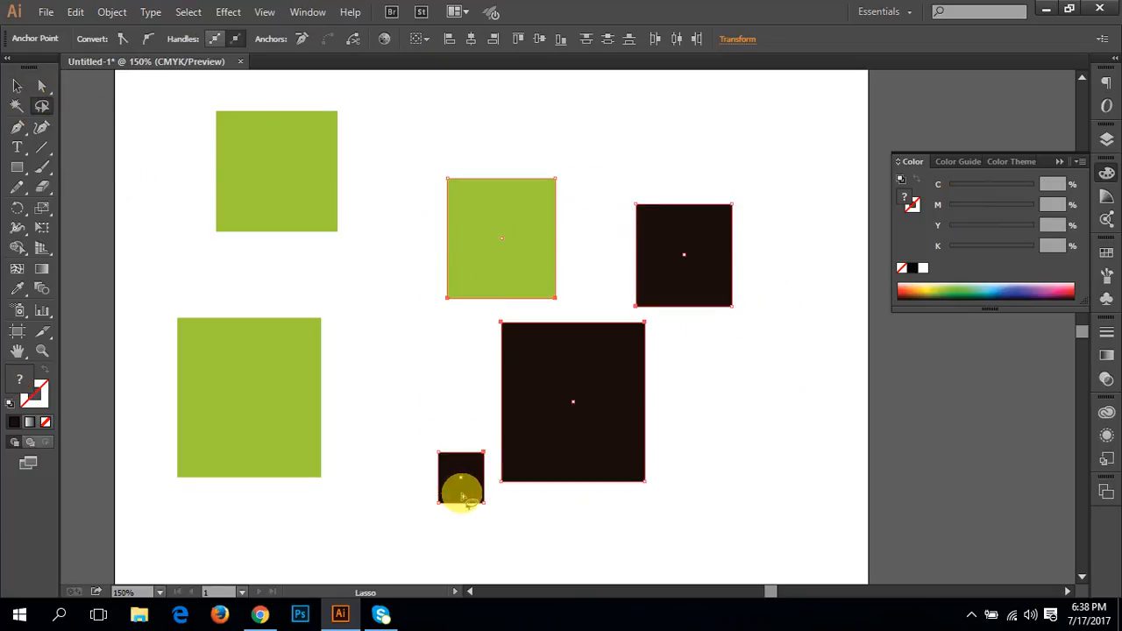
pyautogui.click(806, 337)
pyautogui.moveTo(776, 254)
pyautogui.mouseDown()
pyautogui.moveTo(527, 246)
pyautogui.moveTo(426, 365)
pyautogui.moveTo(461, 495)
pyautogui.mouseUp()
pyautogui.click(546, 539)
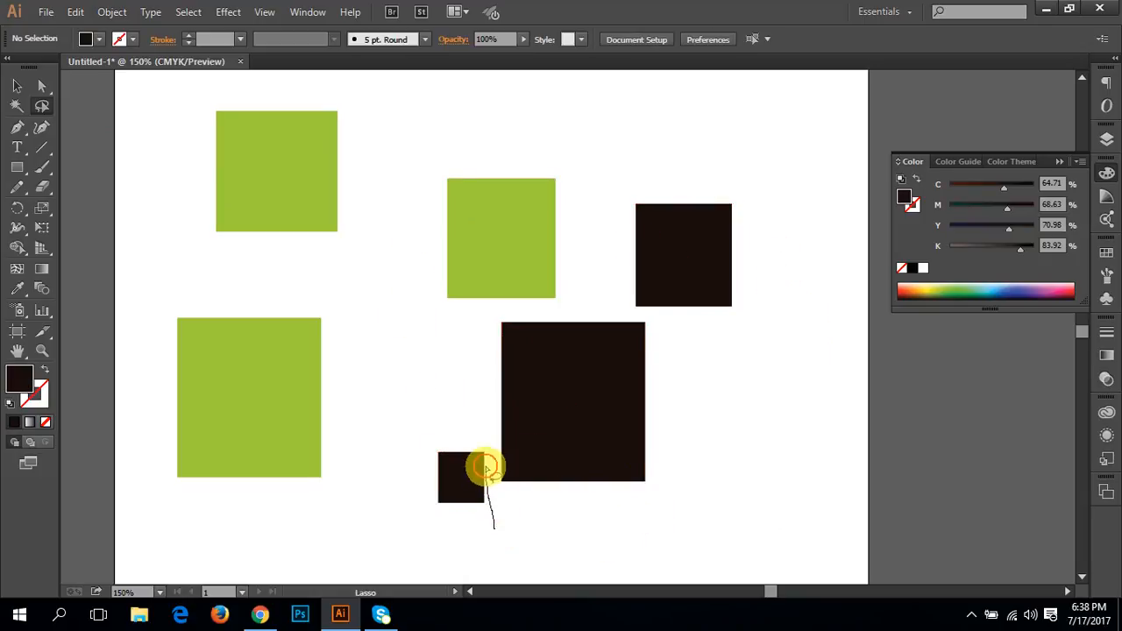
# Step: Draw a closed Lasso path around the smallest, middle green and upper right rectangles, skirting the large near-black one
pyautogui.moveTo(492, 517)
pyautogui.mouseDown()
pyautogui.moveTo(386, 392)
pyautogui.moveTo(378, 209)
pyautogui.moveTo(416, 136)
pyautogui.moveTo(533, 121)
pyautogui.moveTo(686, 148)
pyautogui.moveTo(776, 209)
pyautogui.moveTo(786, 311)
pyautogui.moveTo(689, 331)
pyautogui.mouseUp()
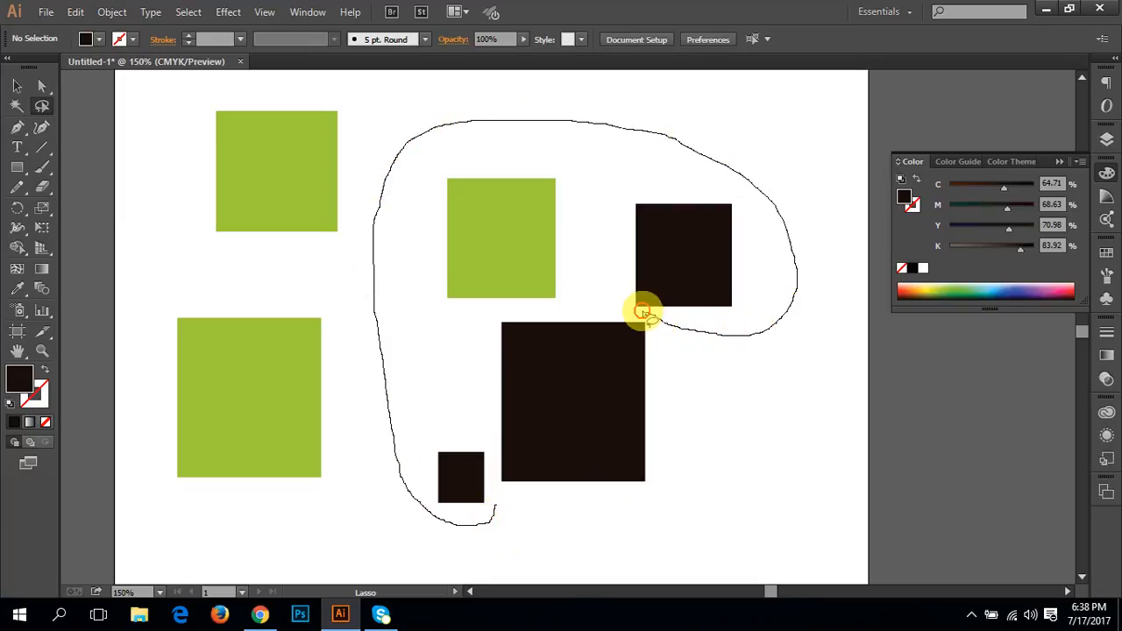
pyautogui.moveTo(572, 313)
pyautogui.mouseDown()
pyautogui.moveTo(493, 316)
pyautogui.moveTo(459, 337)
pyautogui.moveTo(483, 513)
pyautogui.mouseUp()
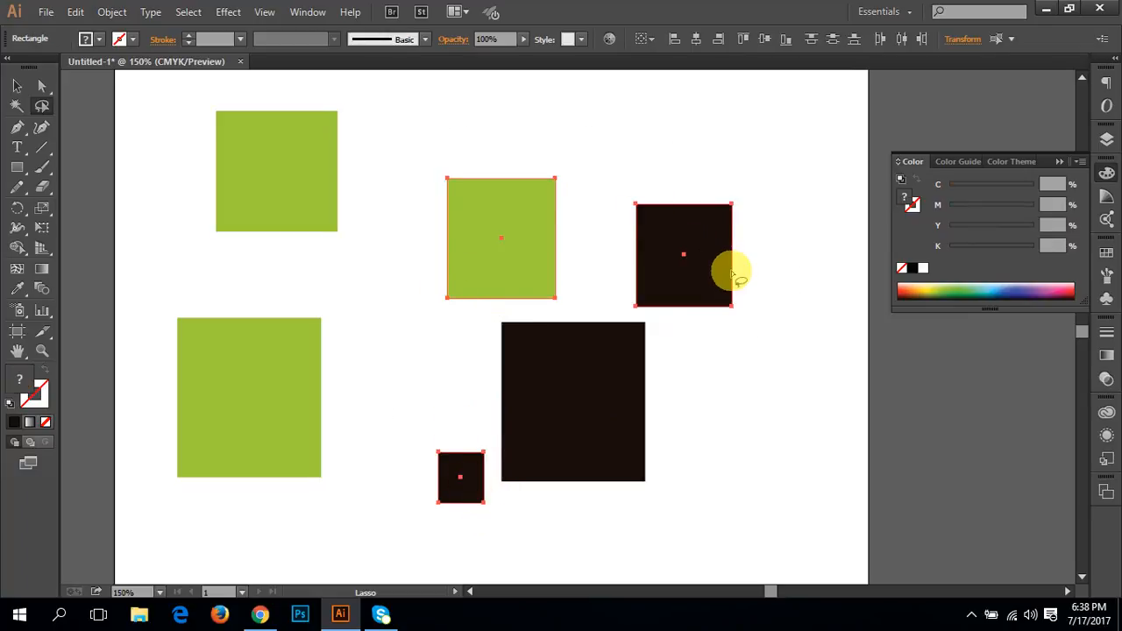
# Step: Repeat the Lasso selection of the smallest, middle green and upper right rectangles, keeping the path clear of the large near-black one
pyautogui.moveTo(784, 265)
pyautogui.mouseDown()
pyautogui.moveTo(797, 263)
pyautogui.moveTo(476, 255)
pyautogui.moveTo(476, 526)
pyautogui.moveTo(551, 353)
pyautogui.mouseUp()
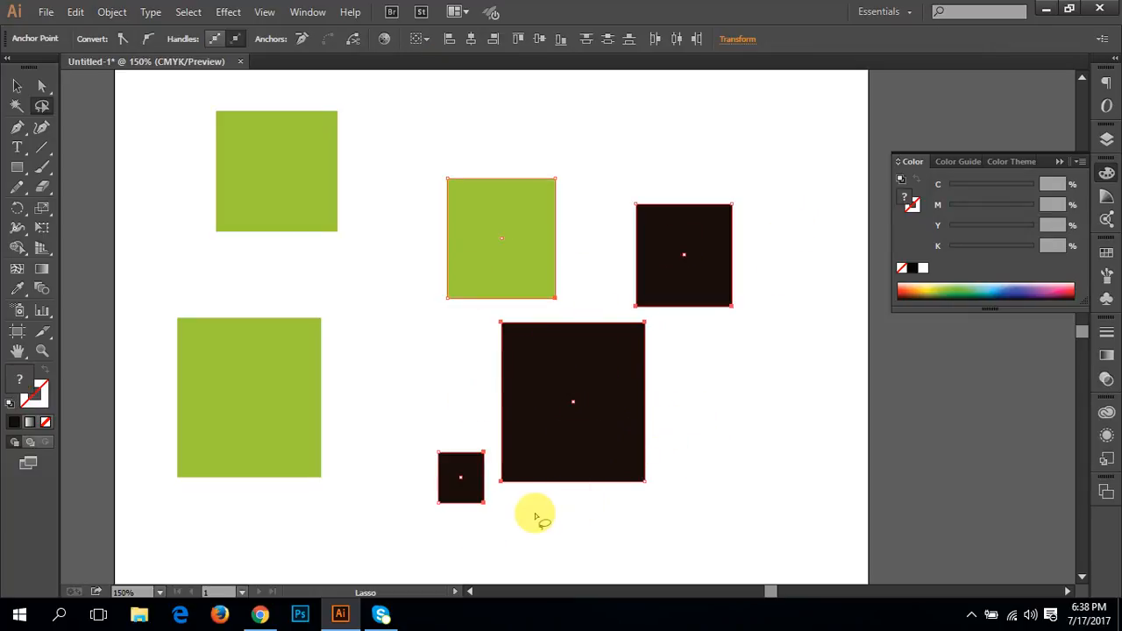
pyautogui.click(506, 528)
pyautogui.moveTo(495, 499)
pyautogui.mouseDown()
pyautogui.moveTo(398, 467)
pyautogui.moveTo(390, 263)
pyautogui.moveTo(421, 143)
pyautogui.moveTo(561, 129)
pyautogui.moveTo(707, 162)
pyautogui.moveTo(731, 340)
pyautogui.mouseUp()
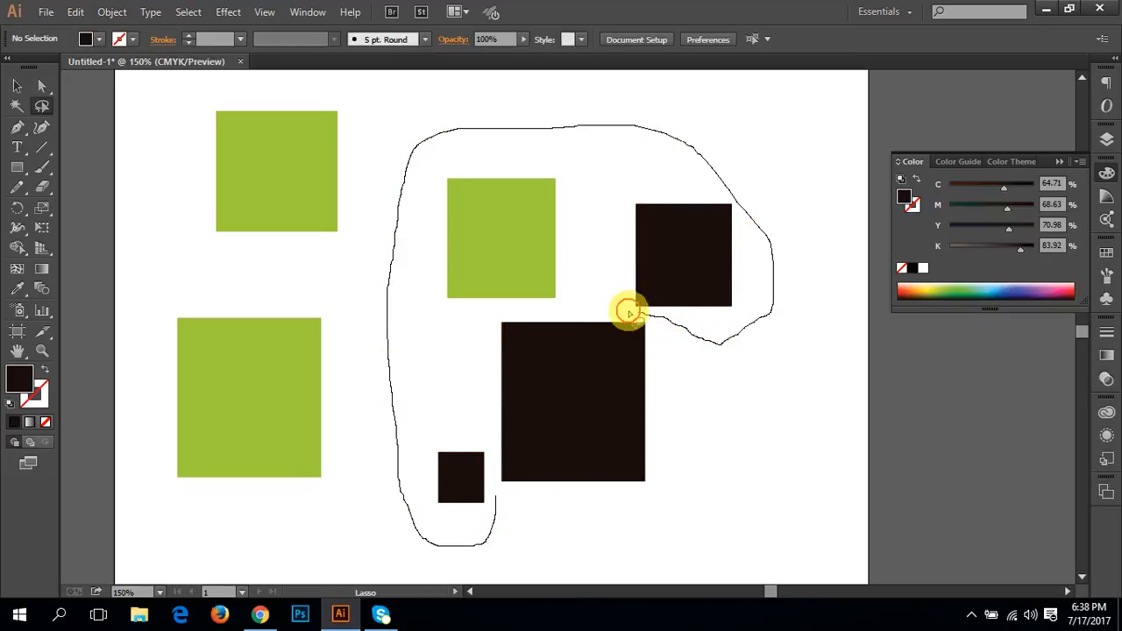
pyautogui.moveTo(629, 313)
pyautogui.mouseDown()
pyautogui.moveTo(479, 323)
pyautogui.moveTo(487, 403)
pyautogui.mouseUp()
pyautogui.moveTo(490, 483); pyautogui.dragTo(495, 498)
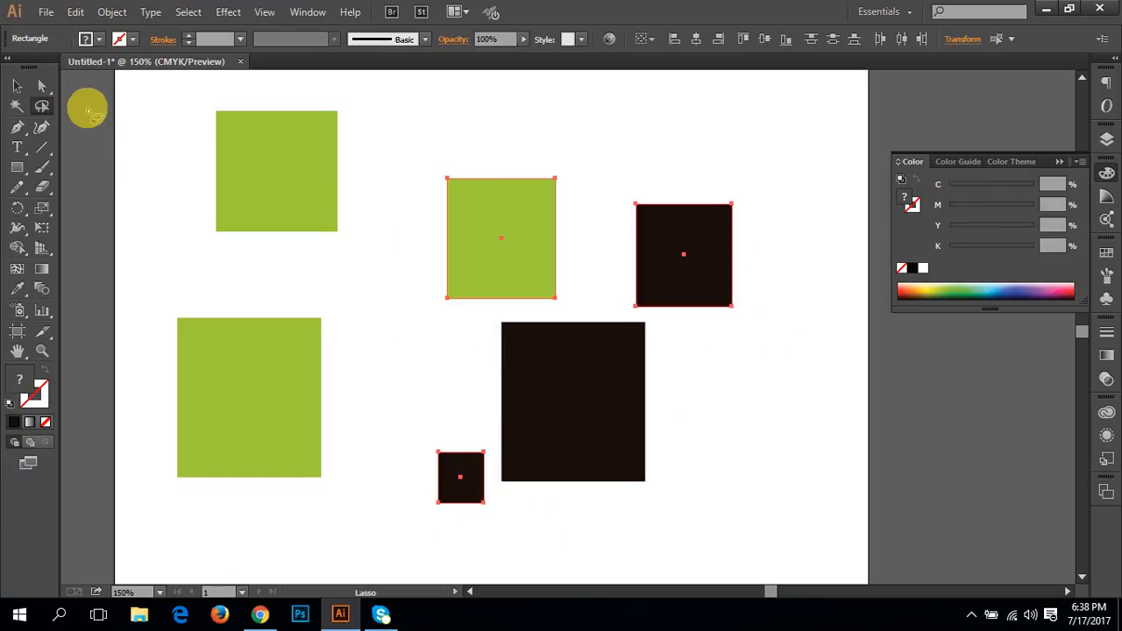
# Step: Clear the Lasso selection of the three rectangles
pyautogui.click(17, 86)
pyautogui.click(91, 115)
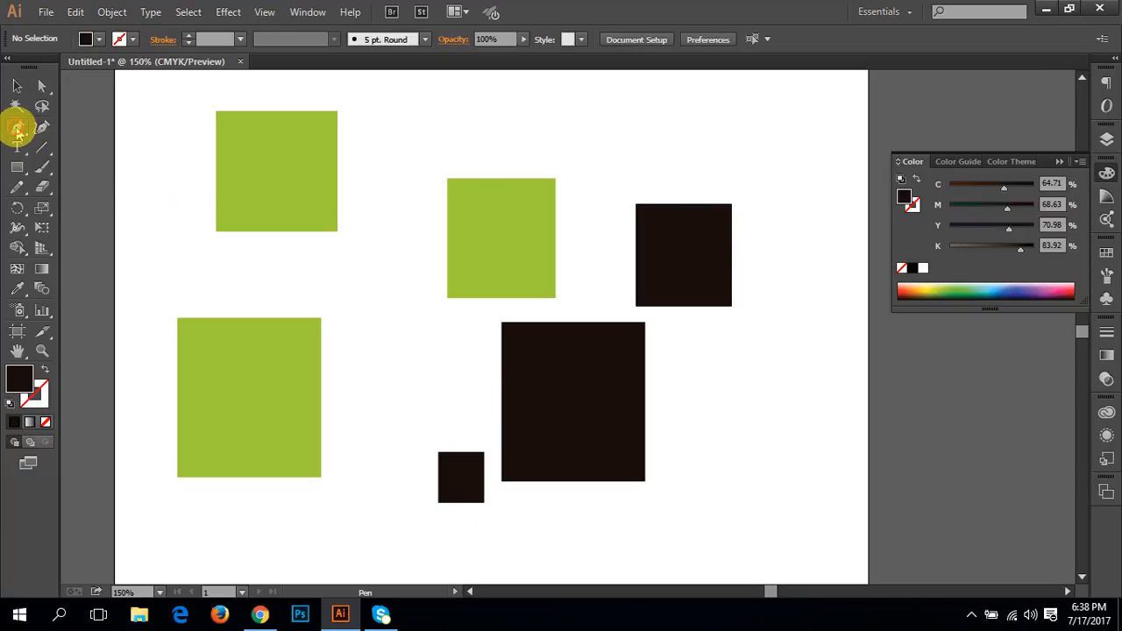
pyautogui.click(17, 129)
pyautogui.click(39, 130)
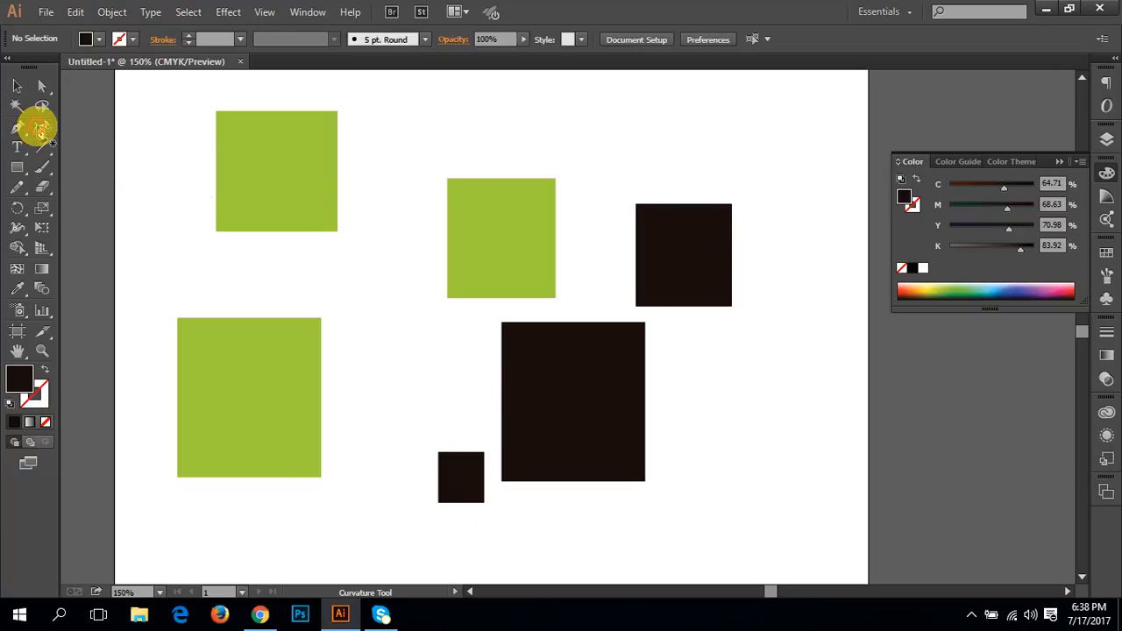
pyautogui.moveTo(14, 150); pyautogui.dragTo(54, 167)
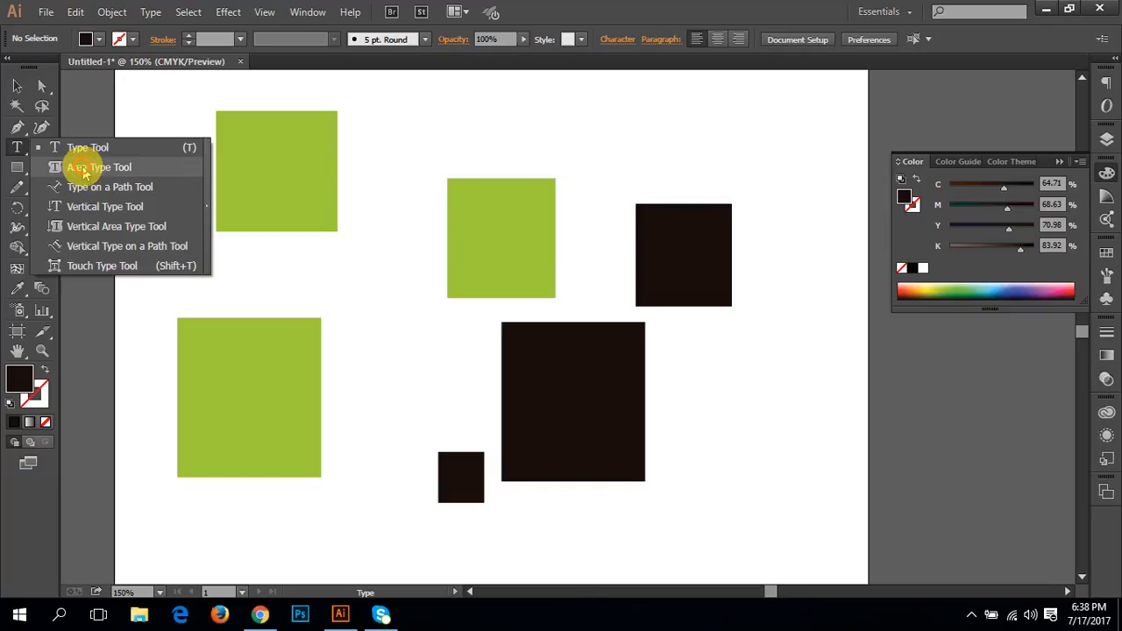
pyautogui.moveTo(85, 189); pyautogui.dragTo(109, 167)
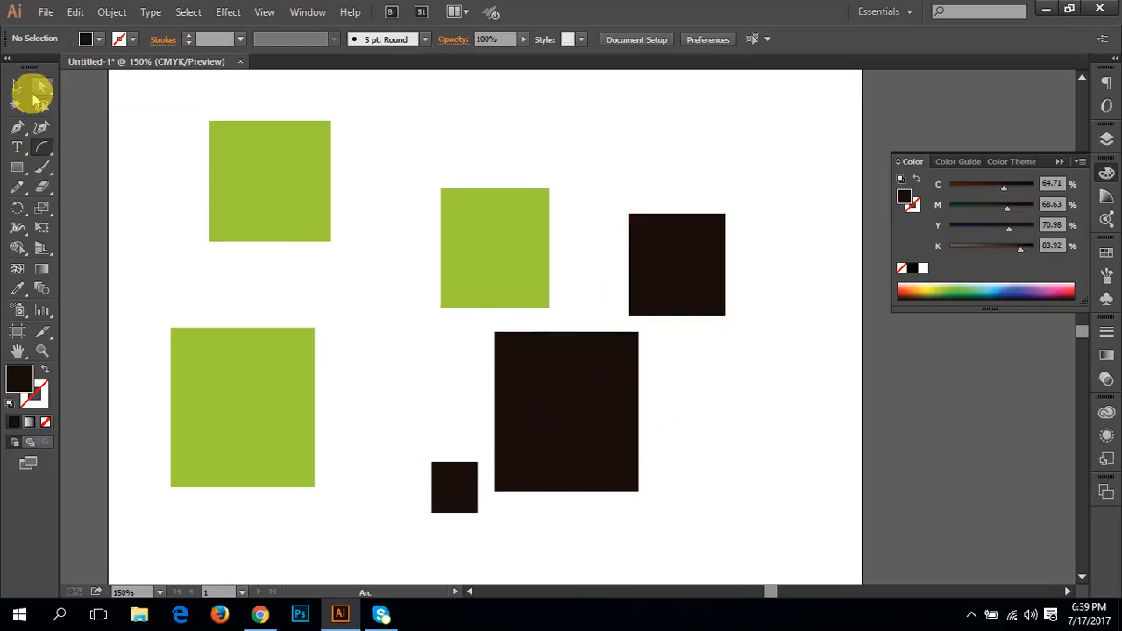
# Step: Select all six green and near-black rectangles and delete them, leaving the artboard empty
pyautogui.click(17, 86)
pyautogui.moveTo(757, 543); pyautogui.dragTo(174, 167)
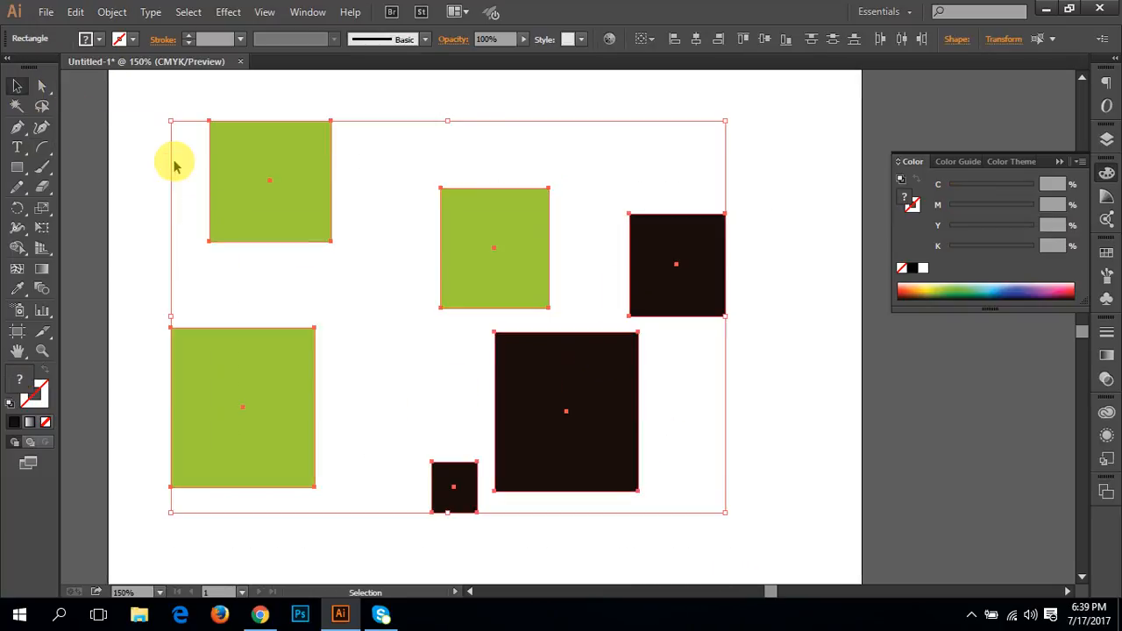
pyautogui.press('Delete')
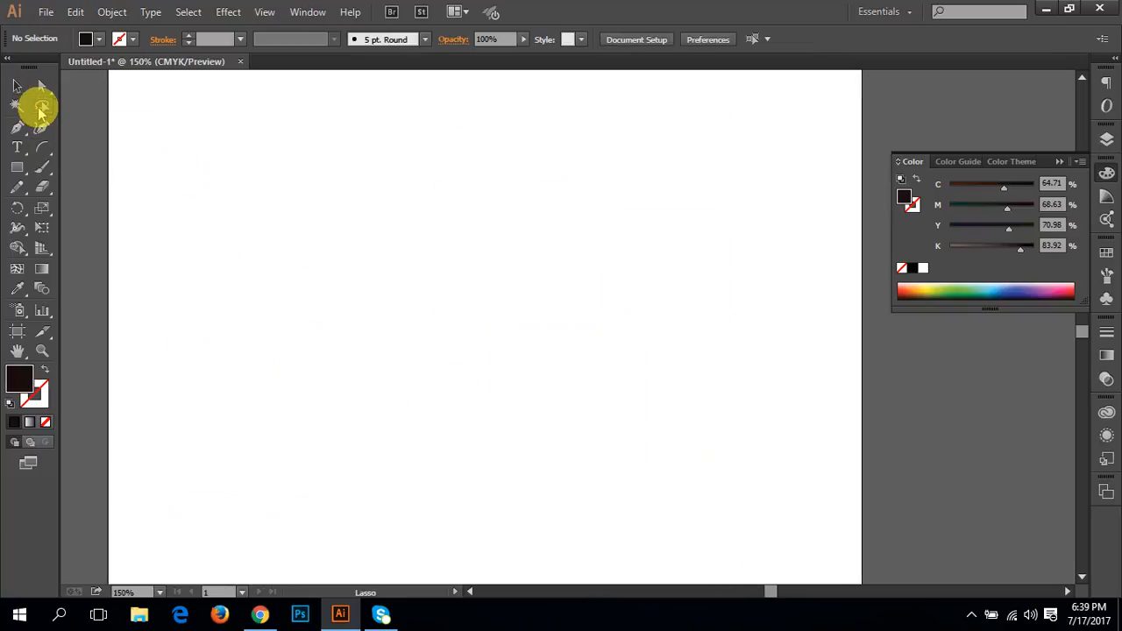
# Step: Draw a nearly horizontal line across the artboard's upper half with the Line Segment tool and undo it
pyautogui.click(42, 147)
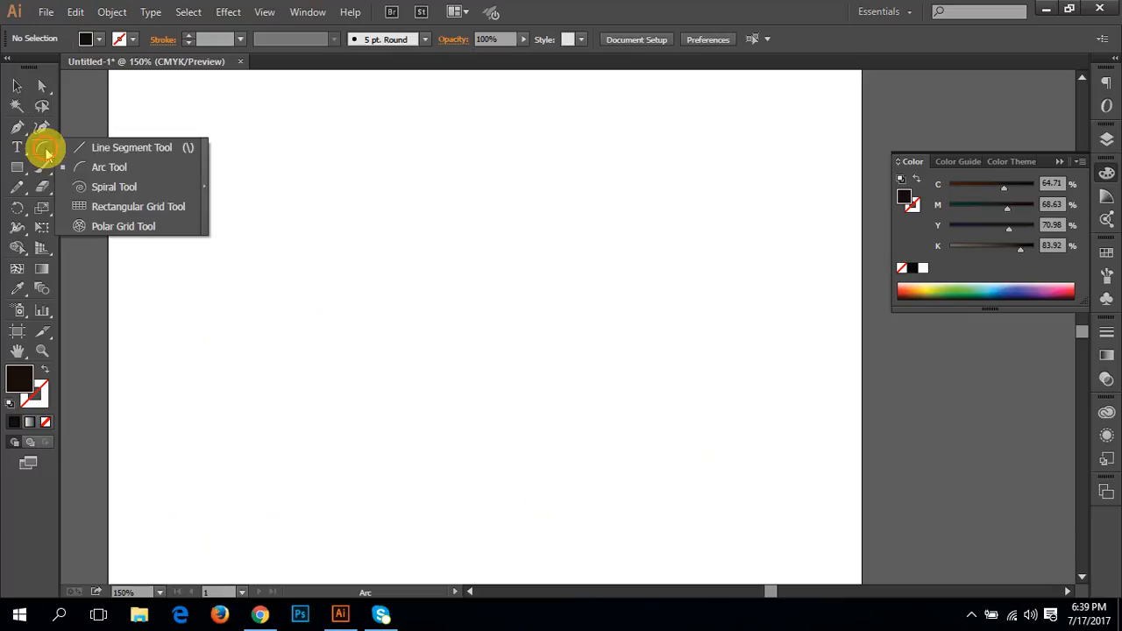
pyautogui.click(123, 149)
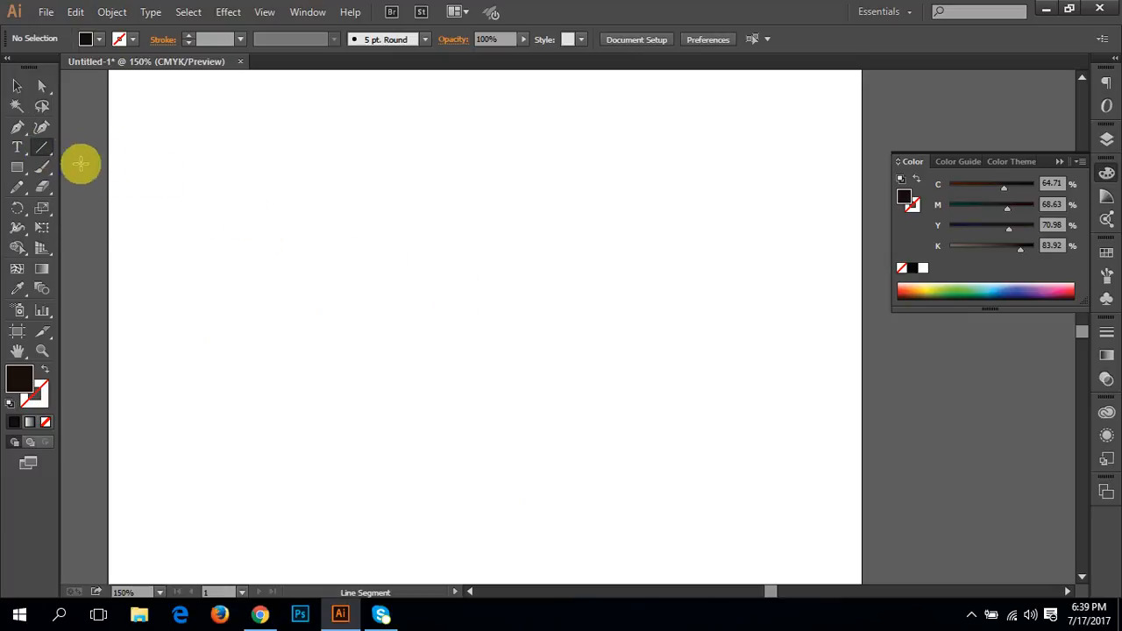
pyautogui.moveTo(213, 246); pyautogui.dragTo(565, 219)
pyautogui.hotkey('ctrl', 'z')
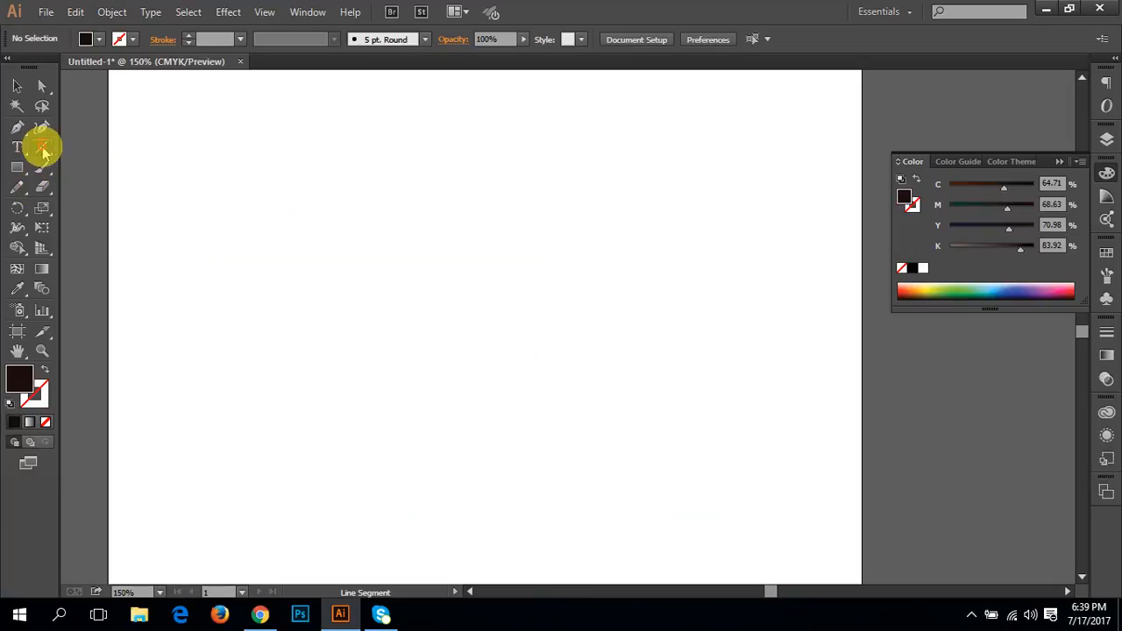
# Step: Draw an arc about 171 pt wide with the Arc tool, varying its curvature while drawing, and undo it
pyautogui.moveTo(44, 151); pyautogui.dragTo(112, 167)
pyautogui.moveTo(201, 263); pyautogui.dragTo(412, 266)
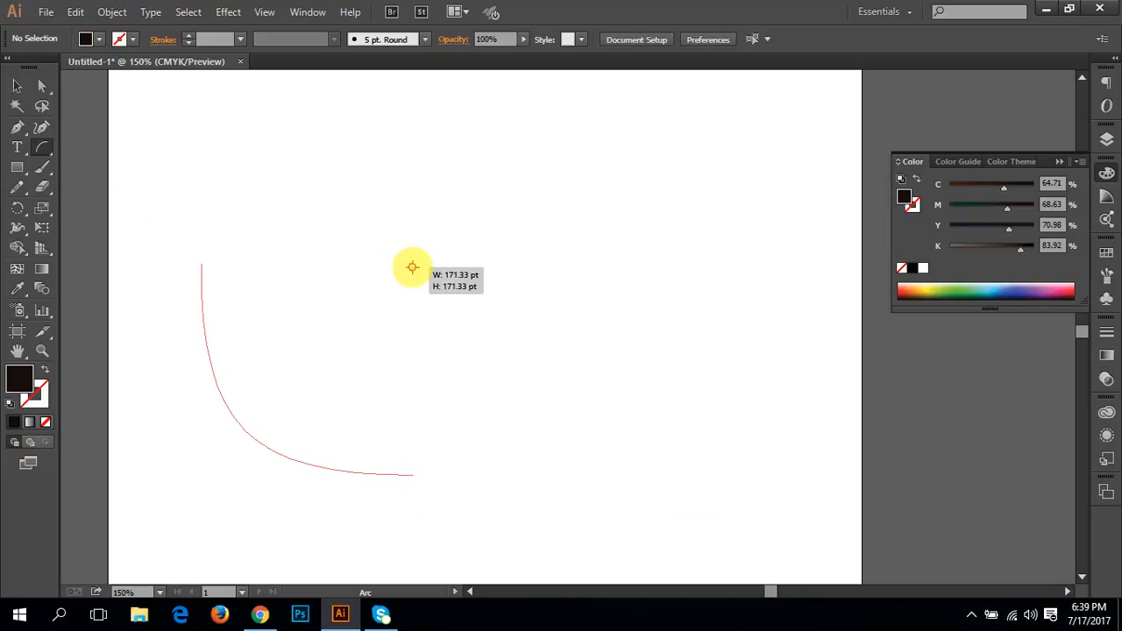
pyautogui.press('Up')
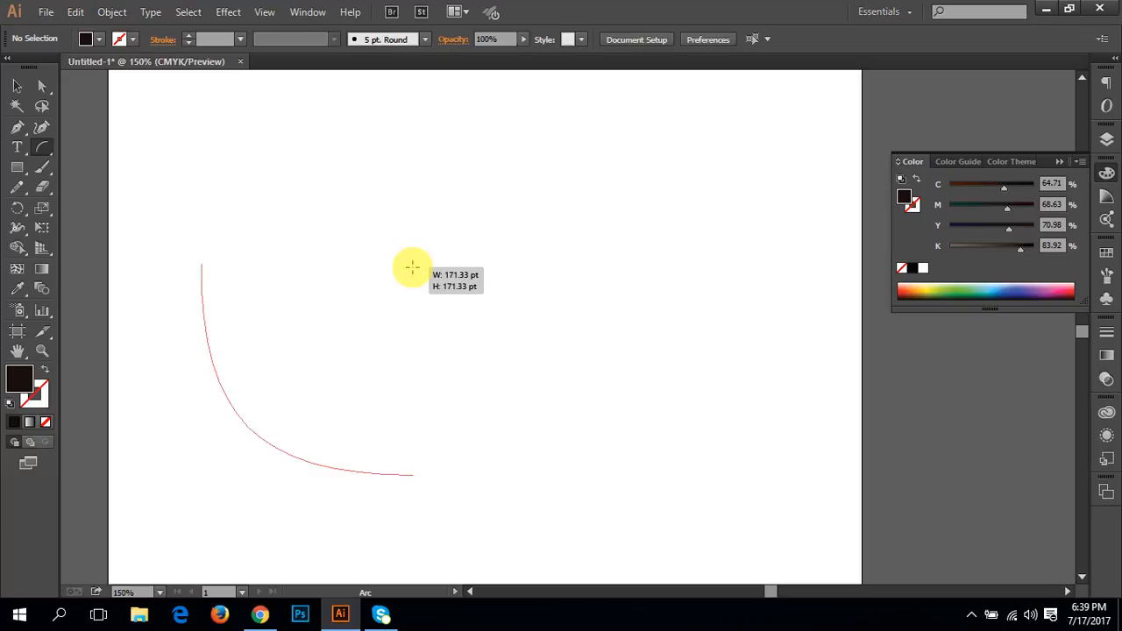
pyautogui.press('Down')
pyautogui.press('Down')
pyautogui.press('Down')
pyautogui.press('Down')
pyautogui.press('Down')
pyautogui.press('Down')
pyautogui.press('Down')
pyautogui.press('Down')
pyautogui.press('Down')
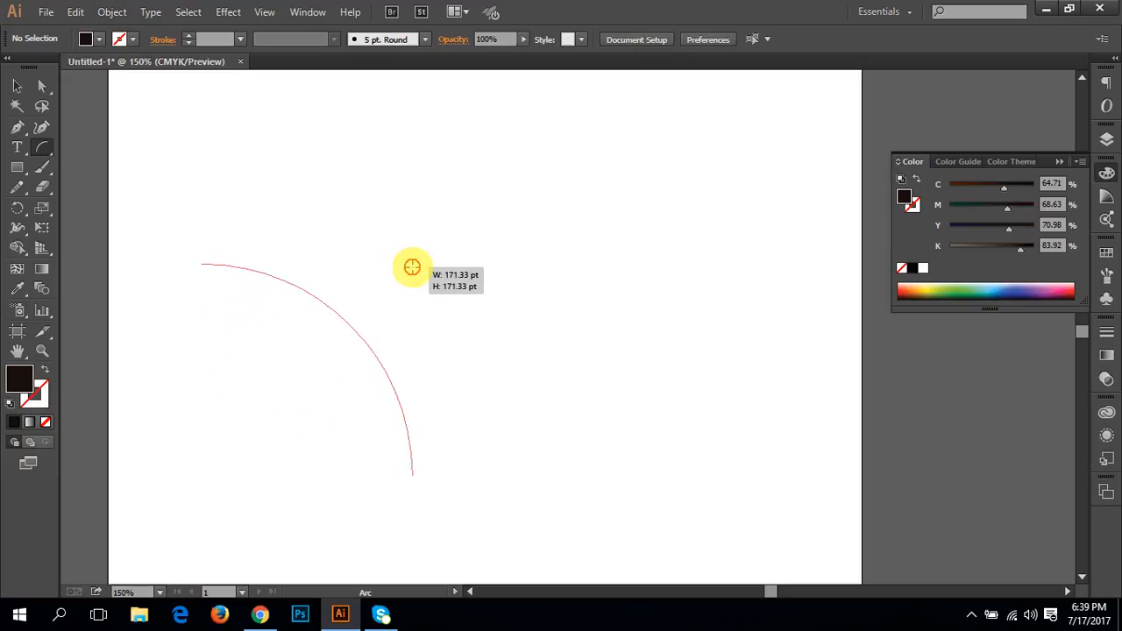
pyautogui.press('Up')
pyautogui.press('Up')
pyautogui.press('Up')
pyautogui.press('Up')
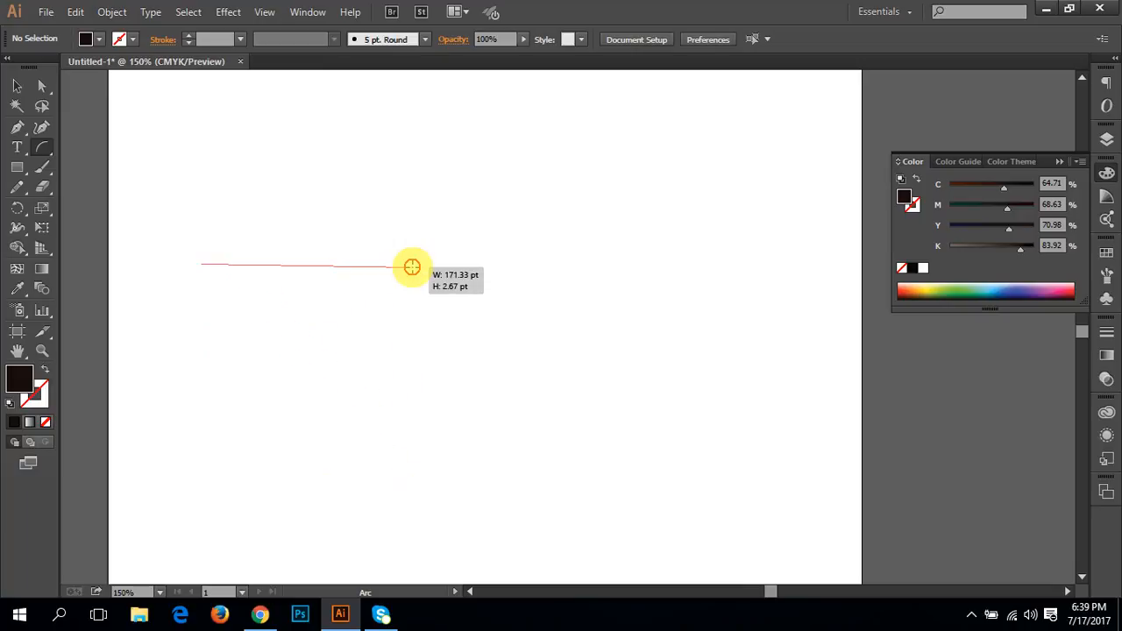
pyautogui.moveTo(412, 269); pyautogui.dragTo(412, 269)
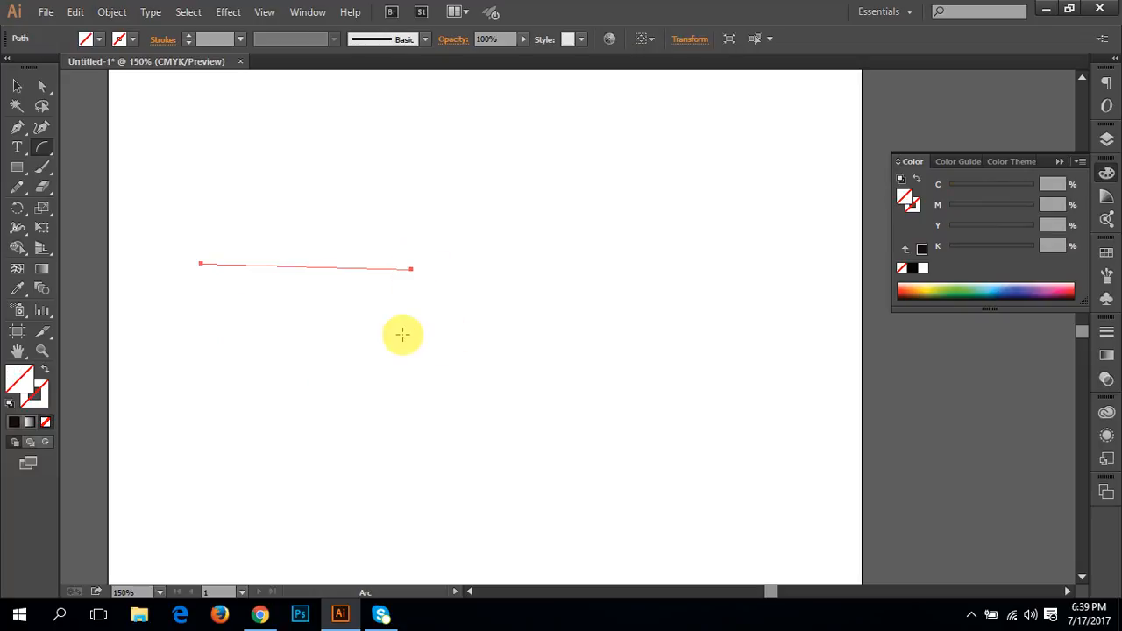
pyautogui.hotkey('ctrl', 'z')
# Step: Draw a multi-turn spiral near the artboard's centre with the Spiral tool, dismiss the spiral options, and undo the spiral
pyautogui.click(39, 151)
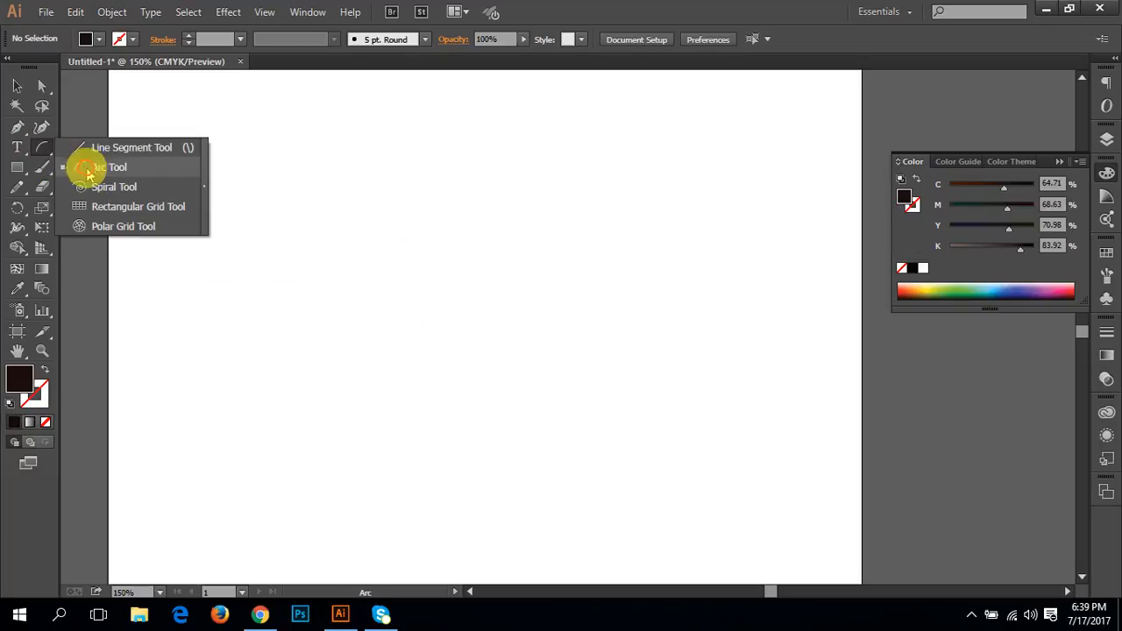
pyautogui.click(136, 187)
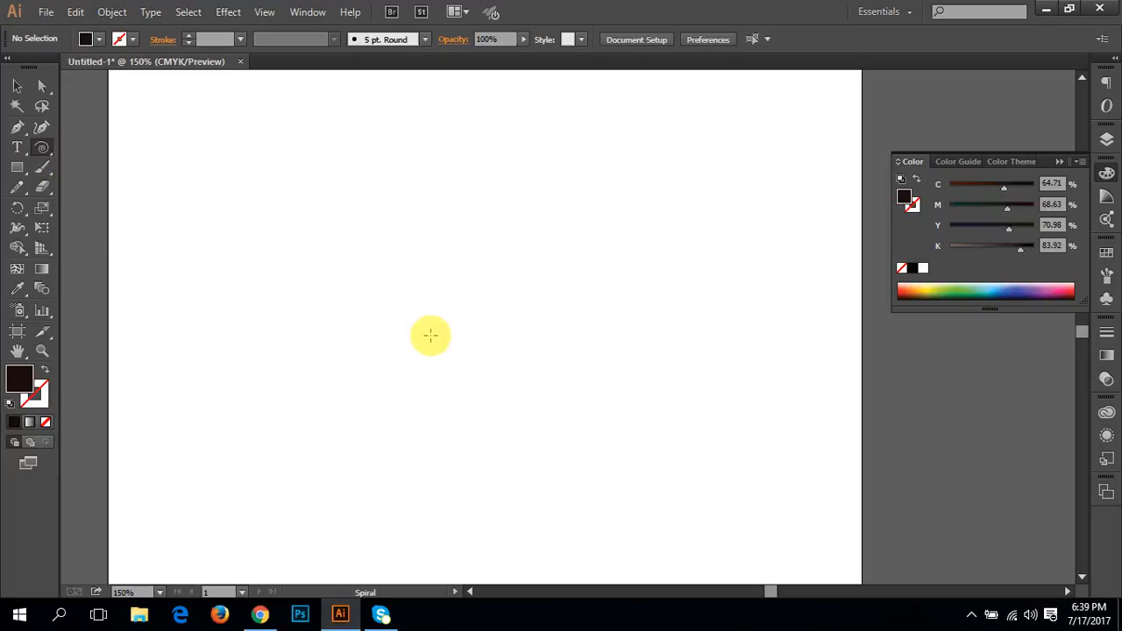
pyautogui.moveTo(430, 334); pyautogui.dragTo(401, 341)
pyautogui.click(535, 374)
pyautogui.click(603, 379)
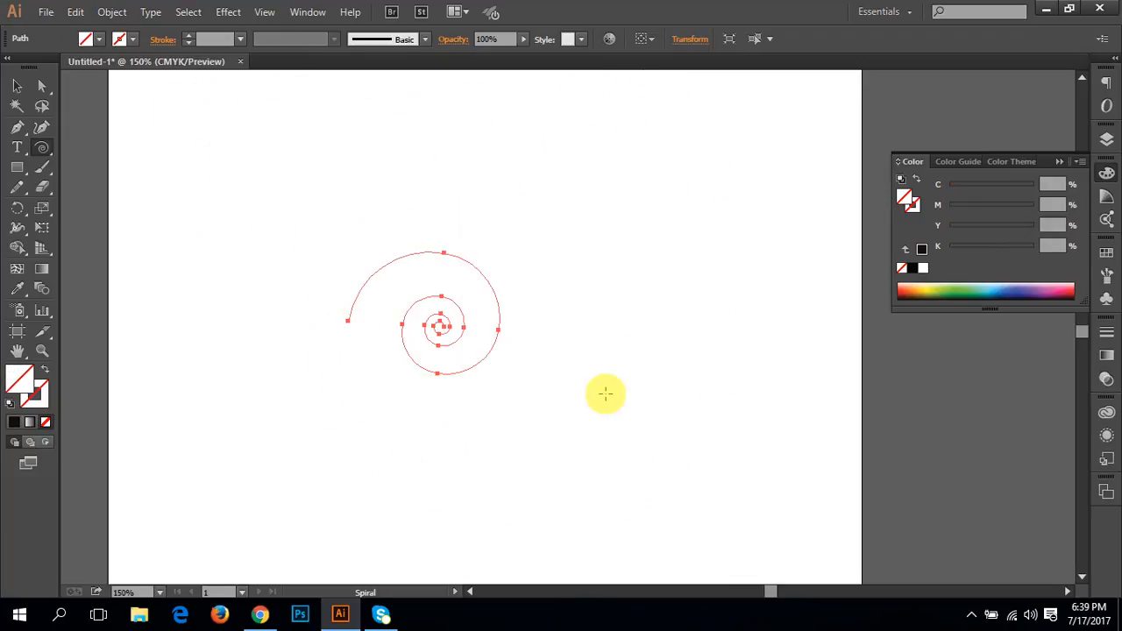
pyautogui.hotkey('ctrl', 'z')
# Step: Draw a large spiral with a radius of about 200 pt, view the spiral options without changing them, and delete it
pyautogui.moveTo(583, 388); pyautogui.dragTo(375, 233)
pyautogui.click(386, 342)
pyautogui.click(603, 383)
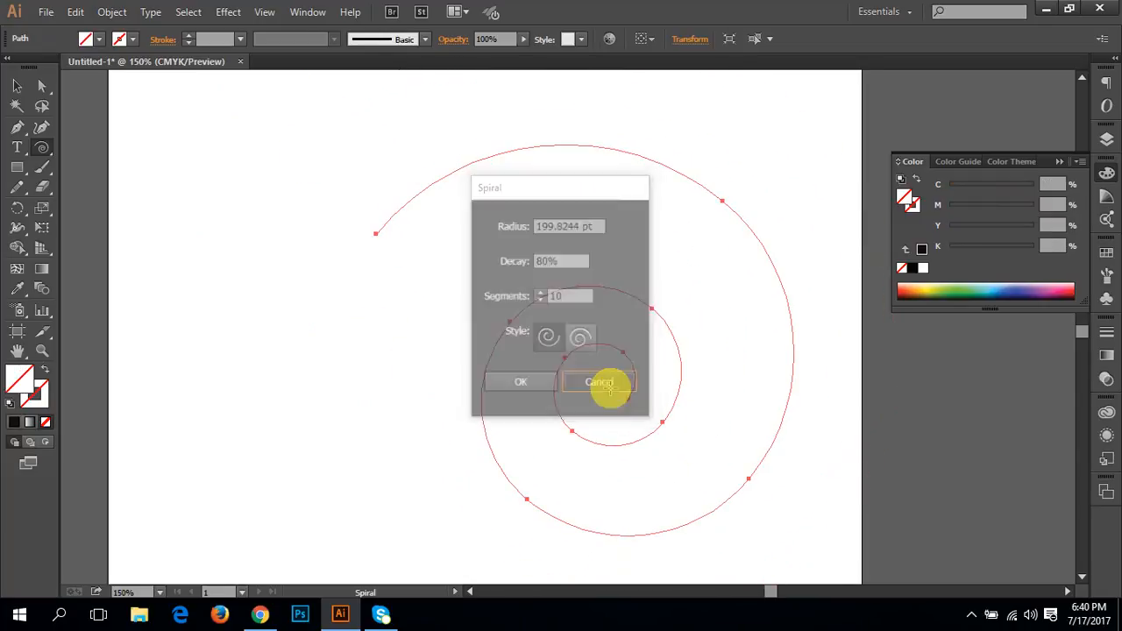
pyautogui.click(466, 381)
pyautogui.click(603, 382)
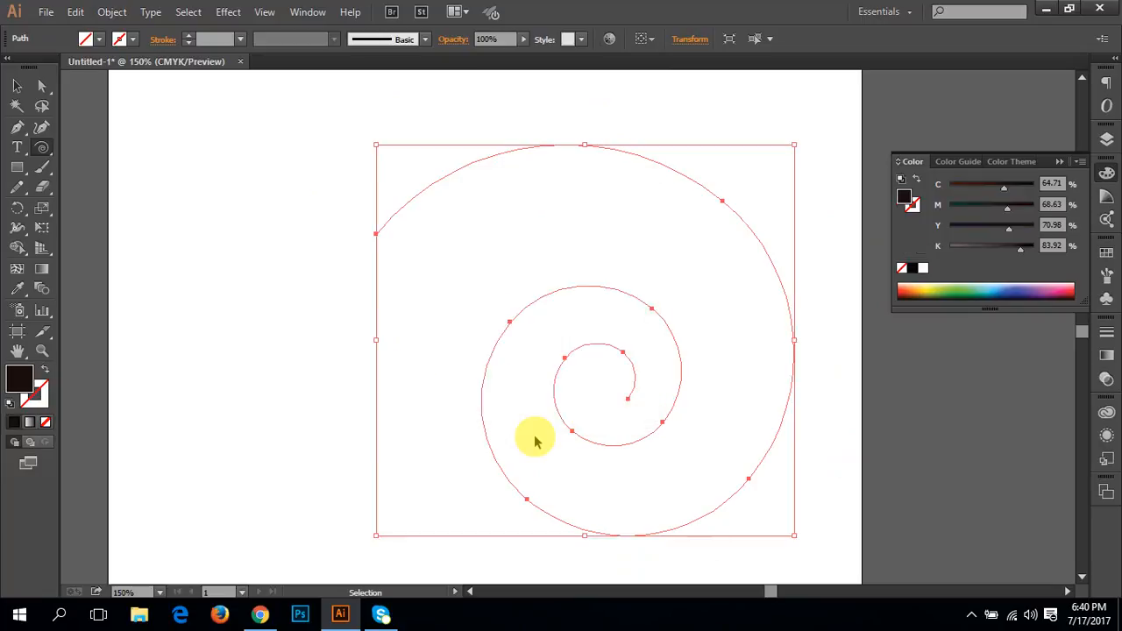
pyautogui.press('Delete')
# Step: Draw spirals reduced to a single open arc near the artboard's centre, undoing each one
pyautogui.moveTo(447, 332); pyautogui.dragTo(502, 360)
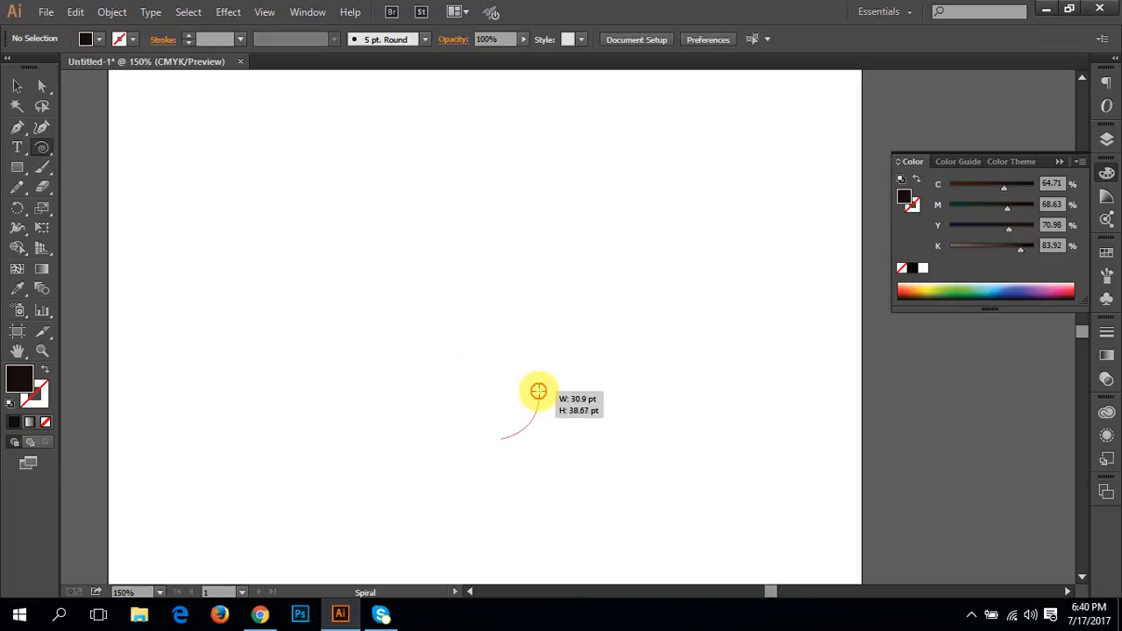
pyautogui.moveTo(532, 381); pyautogui.dragTo(343, 389)
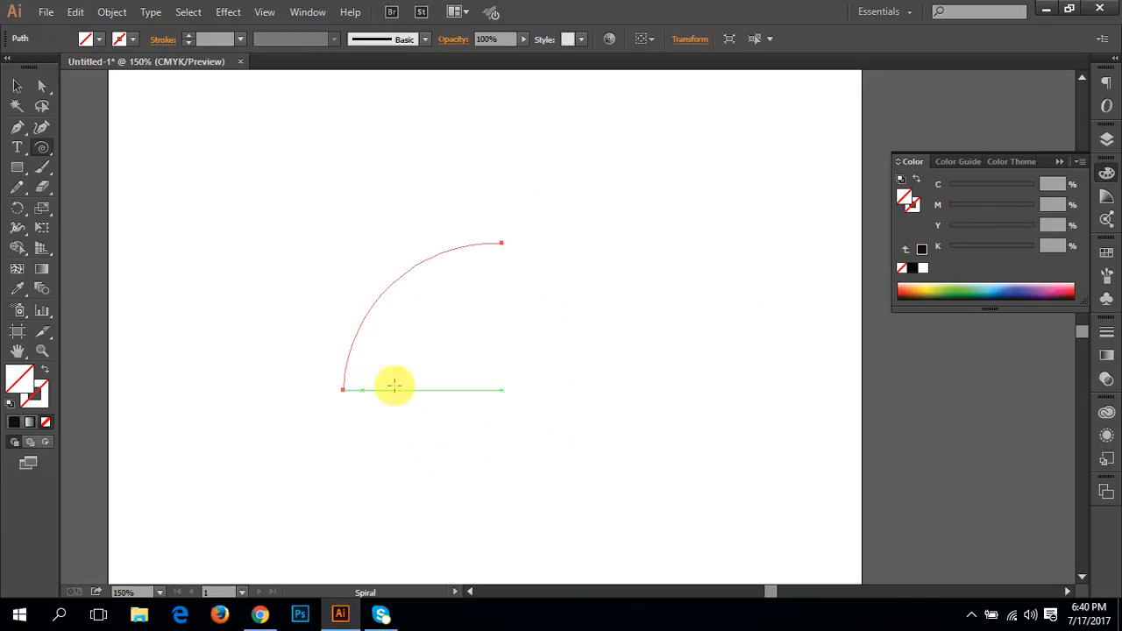
pyautogui.click(395, 388)
pyautogui.click(602, 384)
pyautogui.hotkey('ctrl', 'z')
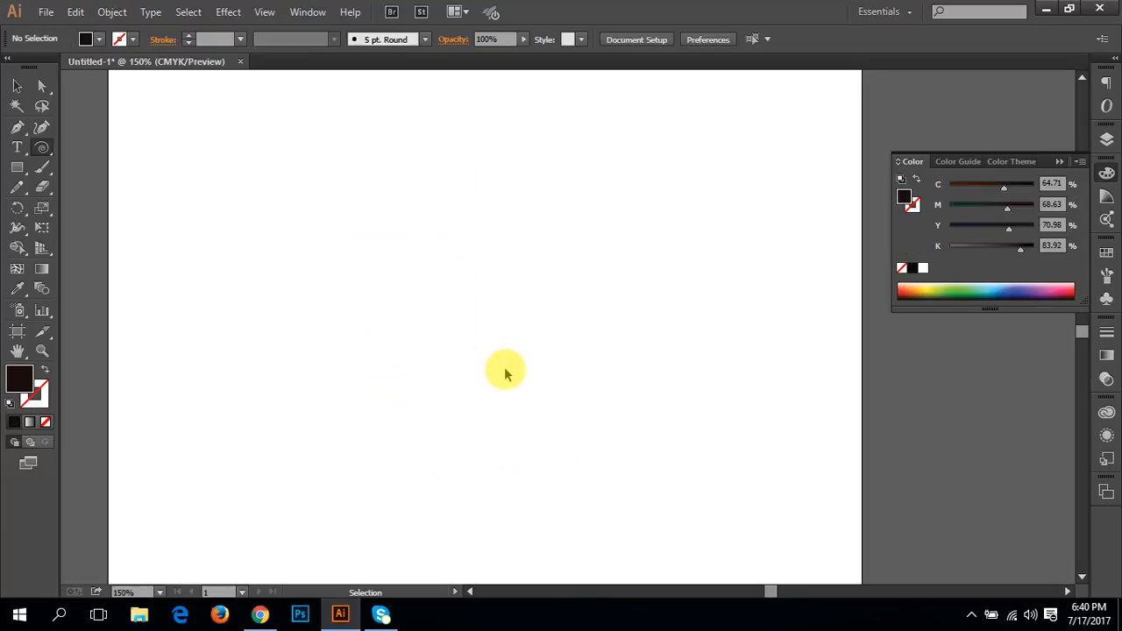
pyautogui.moveTo(479, 371); pyautogui.dragTo(430, 326)
pyautogui.hotkey('ctrl', 'z')
# Step: Create a 2-segment spiral by numeric options, with a radius of 56.3925 pt and a decay of 5.24%
pyautogui.click(415, 347)
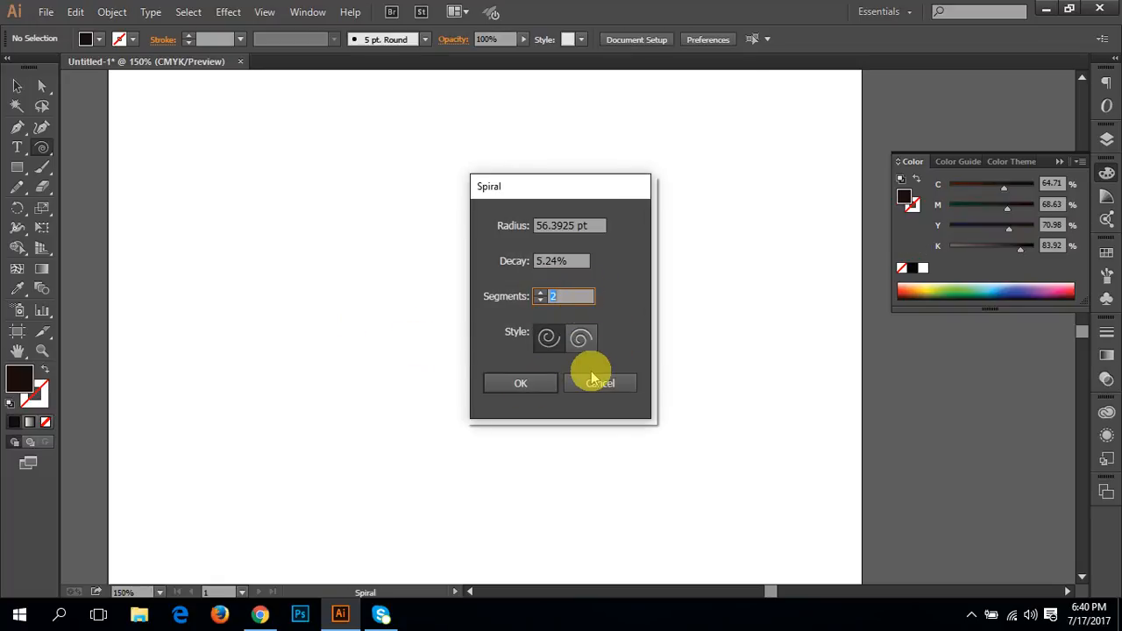
pyautogui.click(585, 342)
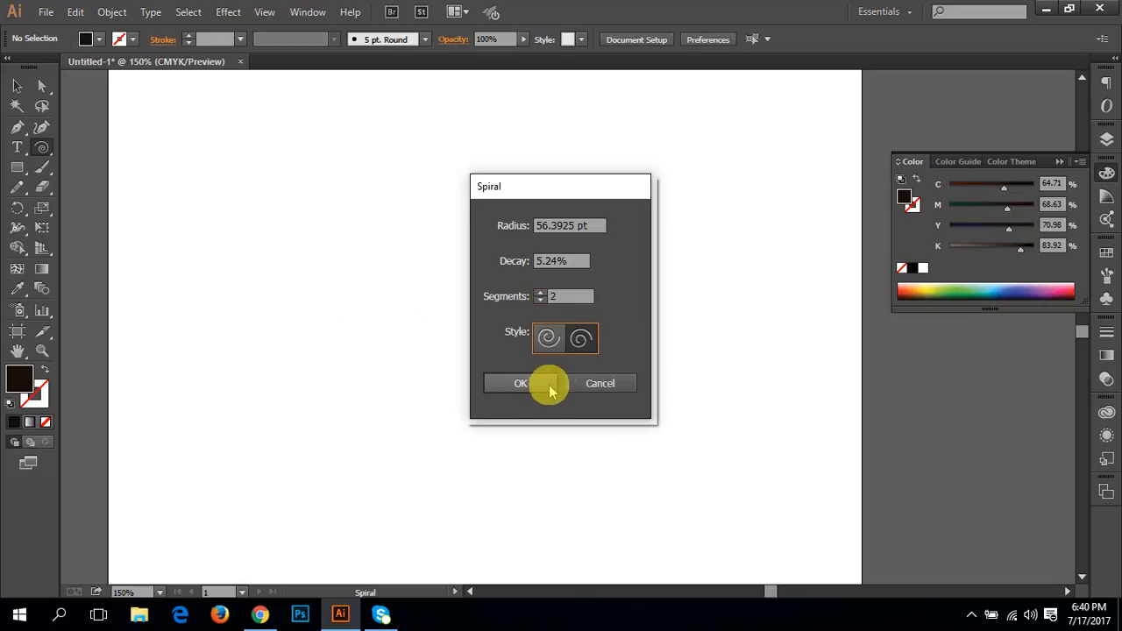
pyautogui.click(581, 338)
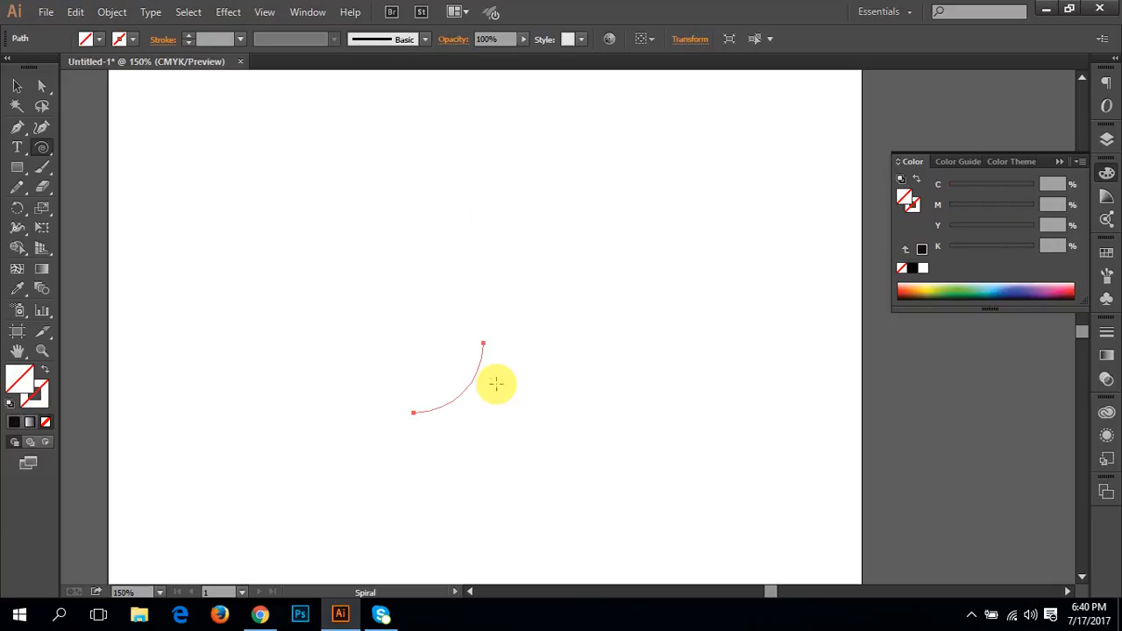
# Step: Create another spiral beside the first arc with the number of segments set to 50
pyautogui.click(496, 383)
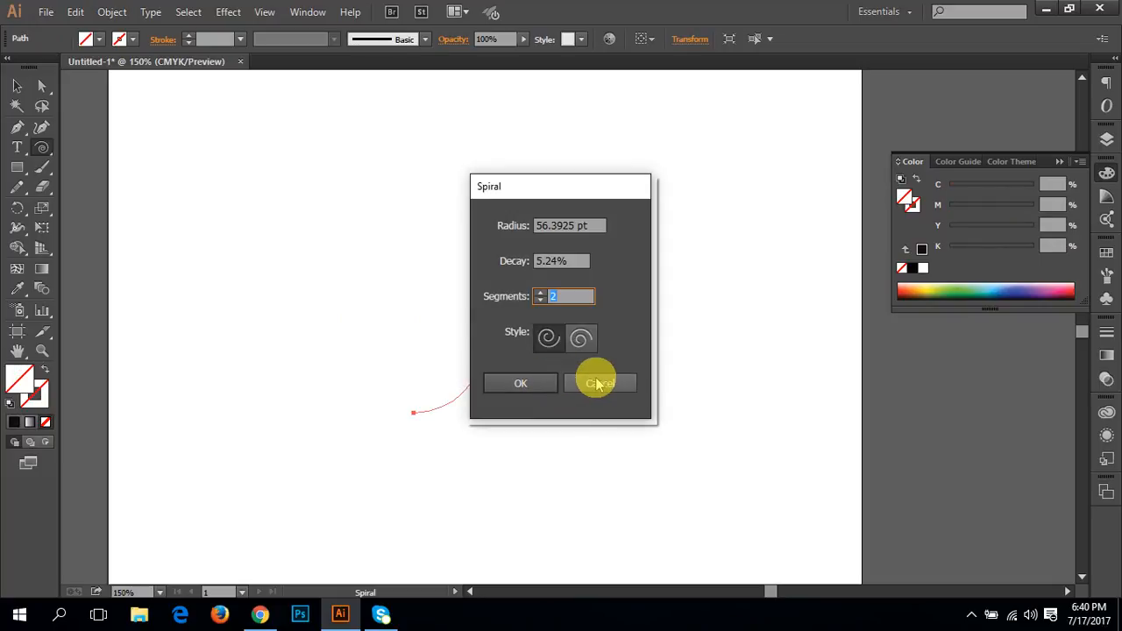
pyautogui.write('50')
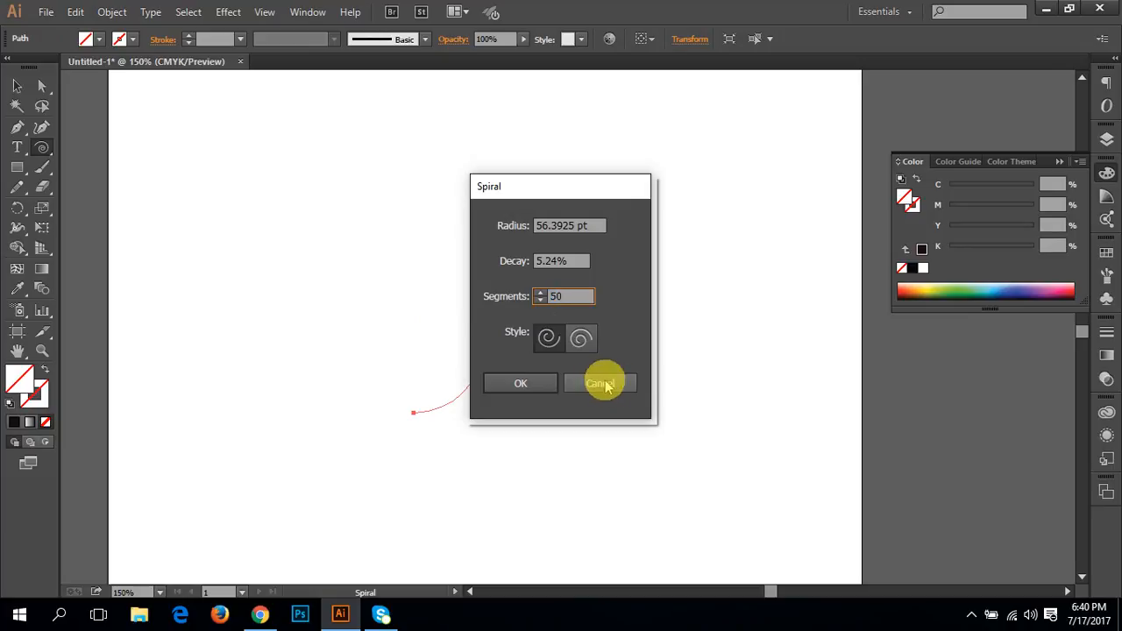
pyautogui.click(552, 383)
# Step: Draw two more large spiral arcs around the artboard's centre, and undo all the spirals until the artboard is empty
pyautogui.moveTo(535, 355)
pyautogui.mouseDown()
pyautogui.moveTo(472, 332)
pyautogui.moveTo(441, 394)
pyautogui.moveTo(601, 356)
pyautogui.moveTo(543, 320)
pyautogui.moveTo(498, 374)
pyautogui.moveTo(578, 335)
pyautogui.moveTo(441, 303)
pyautogui.moveTo(459, 388)
pyautogui.moveTo(539, 390)
pyautogui.moveTo(529, 303)
pyautogui.moveTo(426, 307)
pyautogui.moveTo(356, 361)
pyautogui.moveTo(317, 450)
pyautogui.moveTo(359, 499)
pyautogui.moveTo(412, 476)
pyautogui.moveTo(395, 461)
pyautogui.mouseUp()
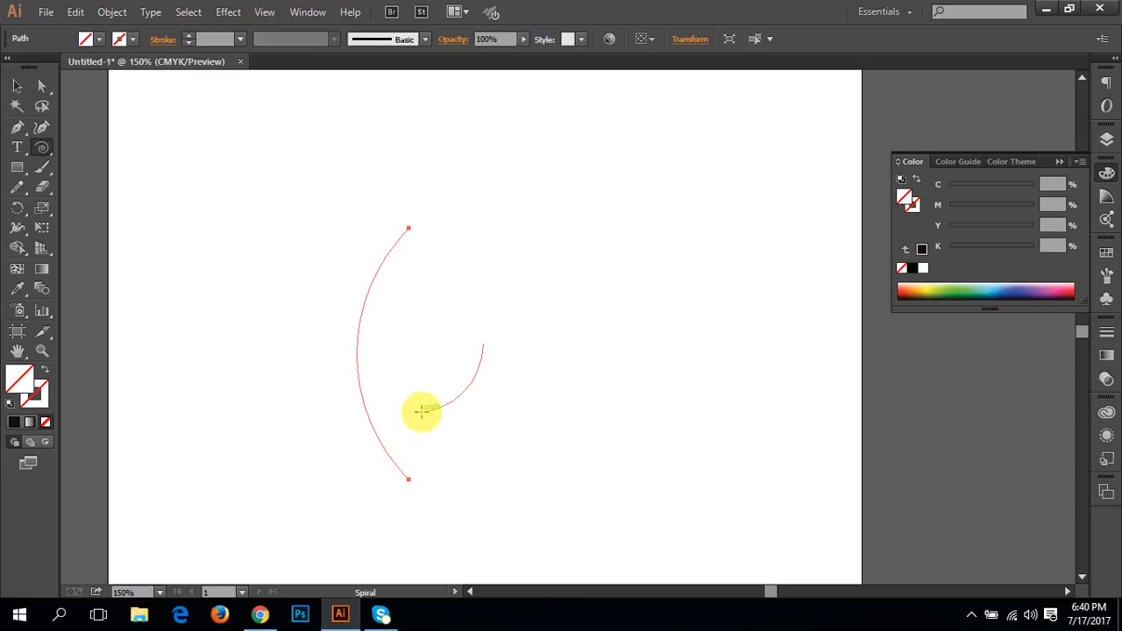
pyautogui.moveTo(420, 412); pyautogui.dragTo(379, 307)
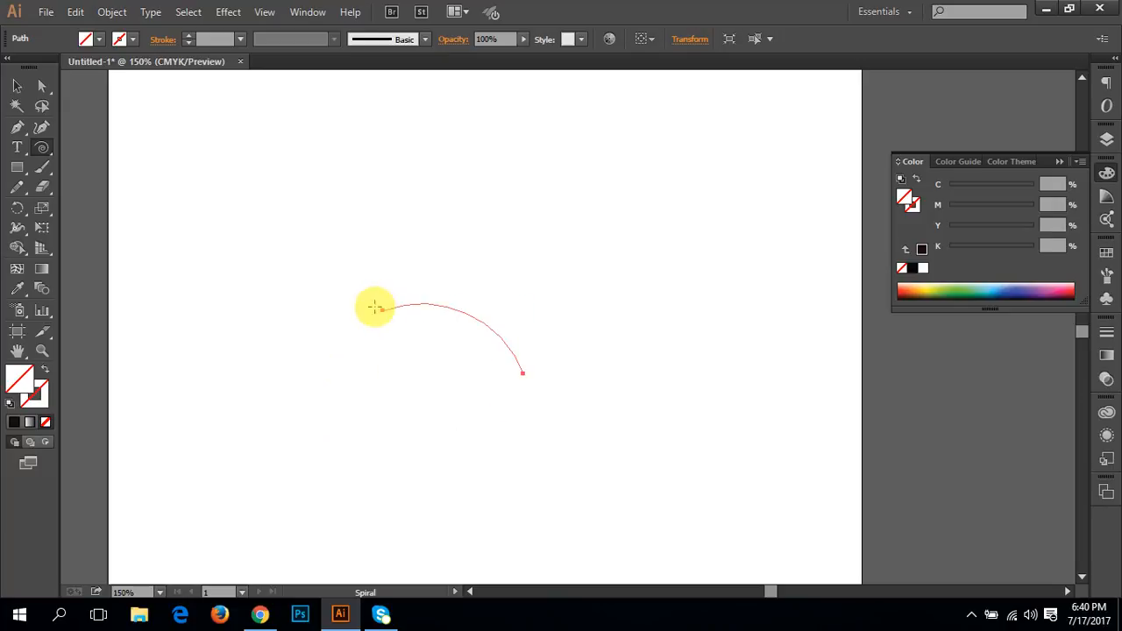
pyautogui.hotkey('ctrl', 'z')
pyautogui.hotkey('ctrl', 'z')
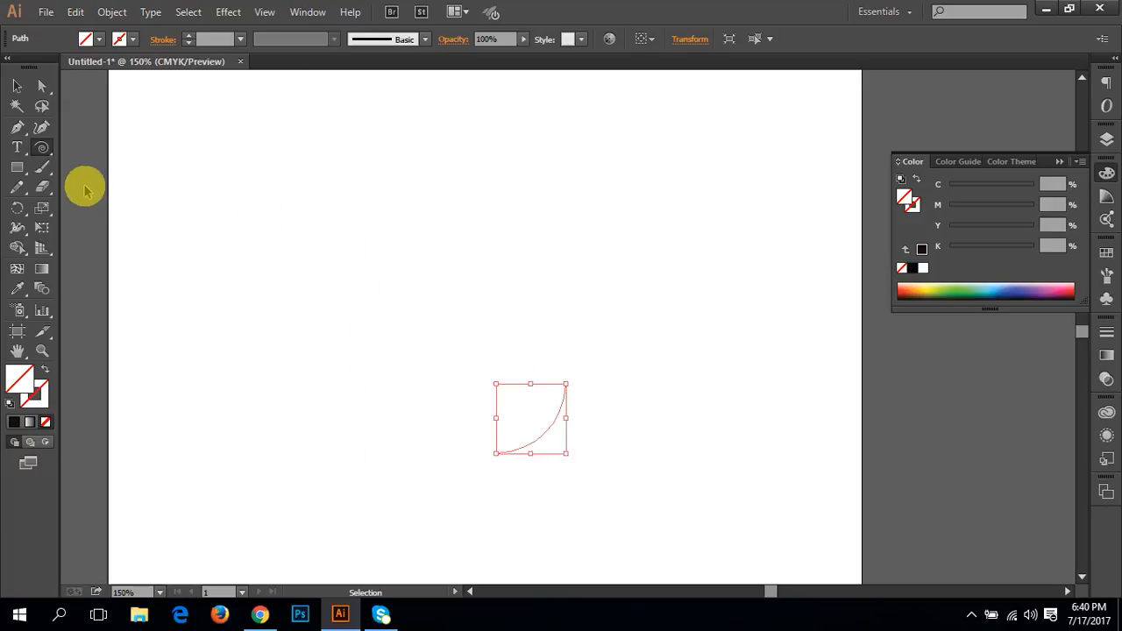
pyautogui.hotkey('ctrl', 'z')
pyautogui.hotkey('ctrl', 'z')
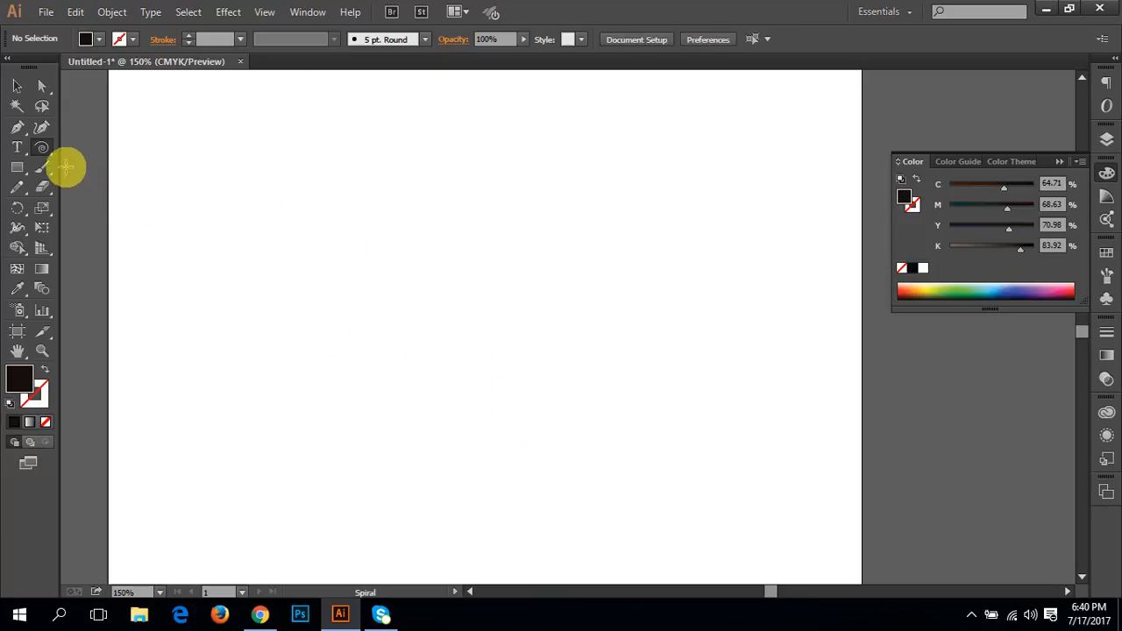
# Step: Create a 2-segment spiral on the artboard's left half with a radius of 88.4255 pt, a decay of 5% and the first style
pyautogui.moveTo(35, 146); pyautogui.dragTo(100, 185)
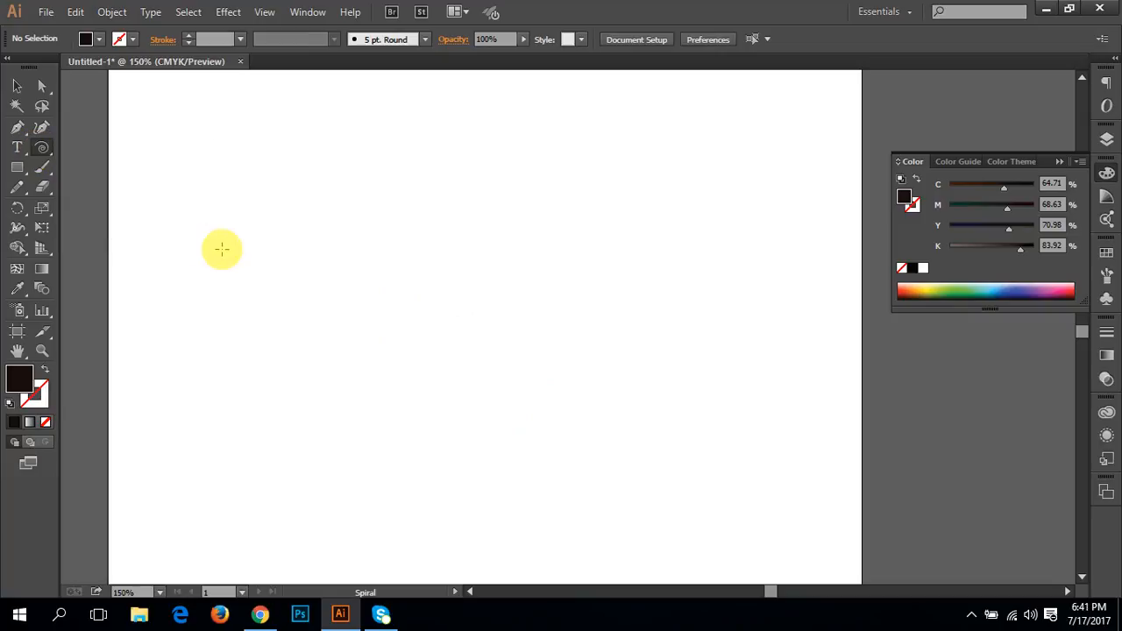
pyautogui.click(222, 250)
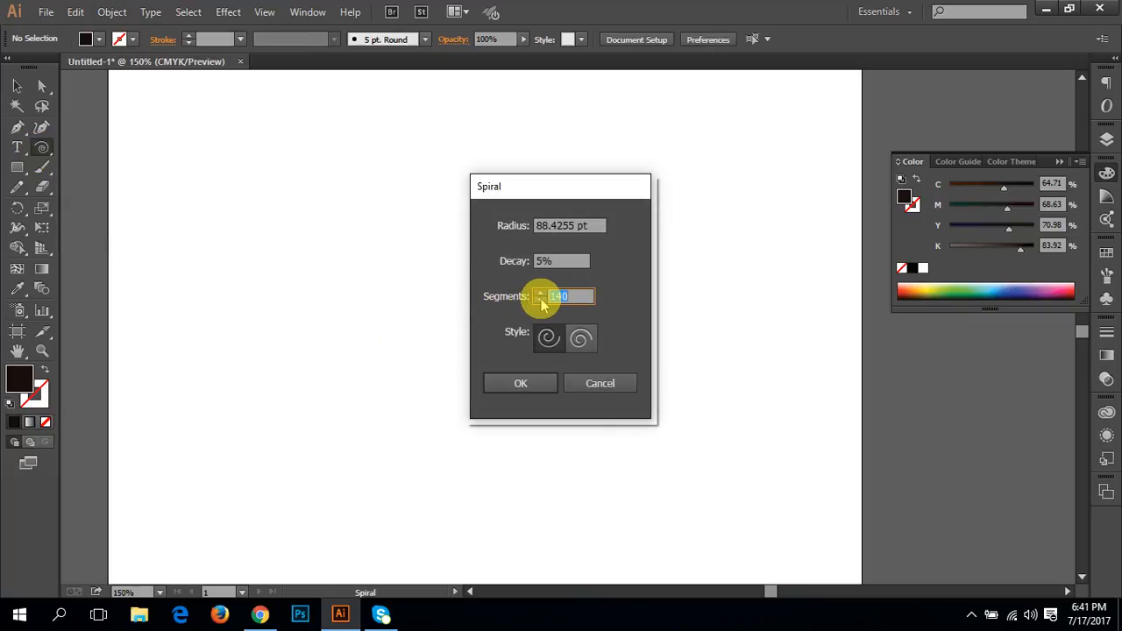
pyautogui.write('2')
pyautogui.click(550, 343)
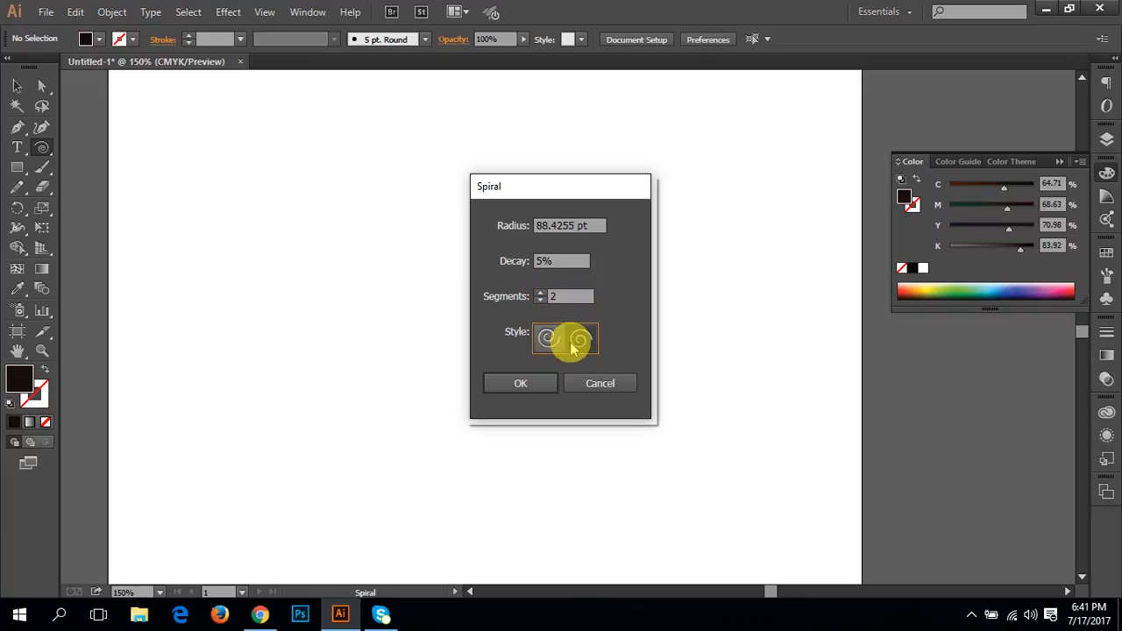
pyautogui.click(539, 261)
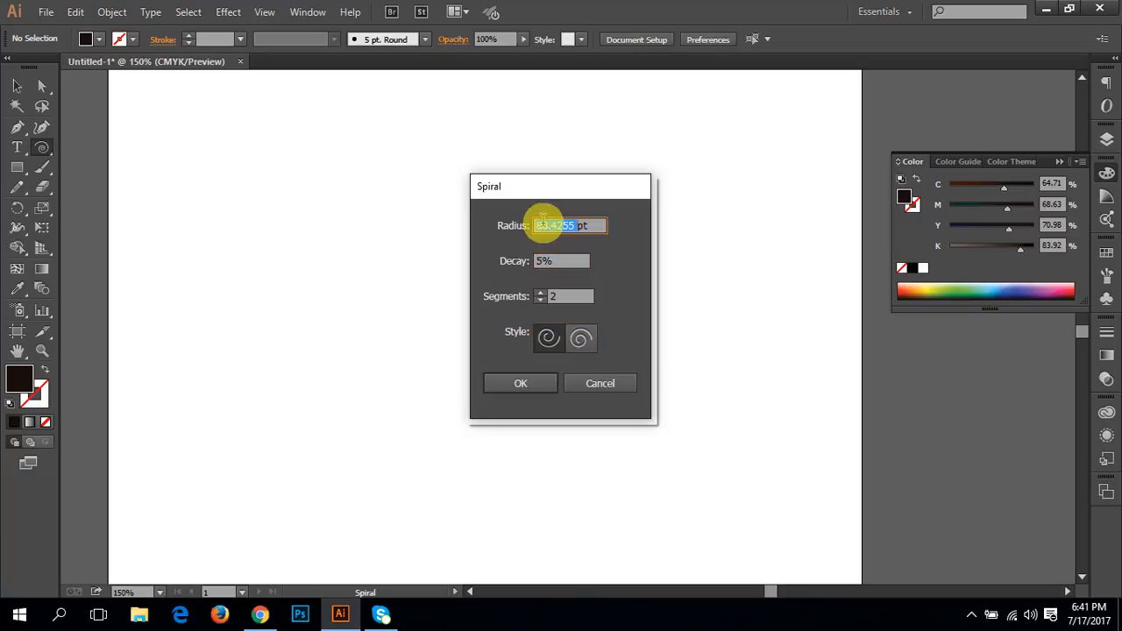
pyautogui.click(524, 379)
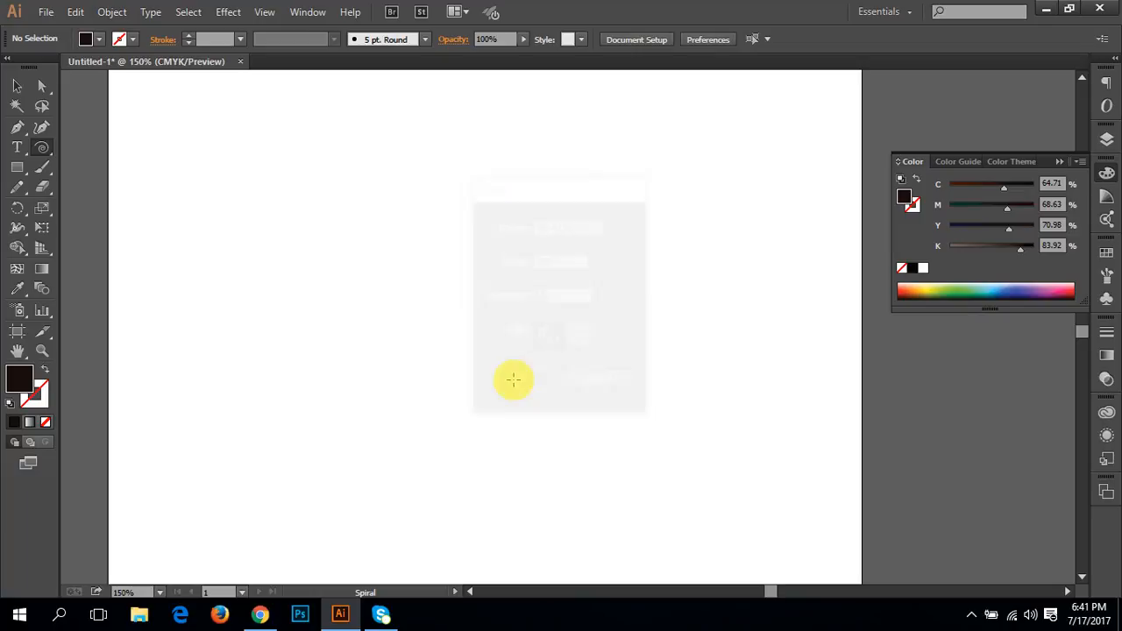
# Step: Create another spiral near the centre with a radius of 88.4255 pt, 5% decay, 8 segments and the mirrored style, and undo the spirals
pyautogui.click(516, 378)
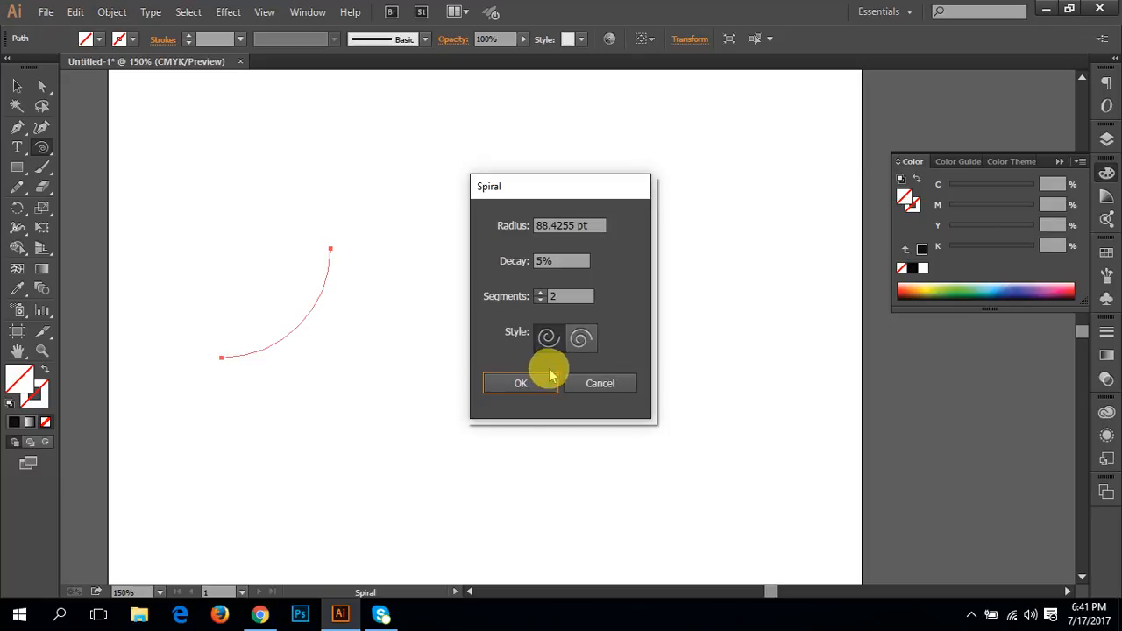
pyautogui.click(546, 261)
pyautogui.click(542, 297)
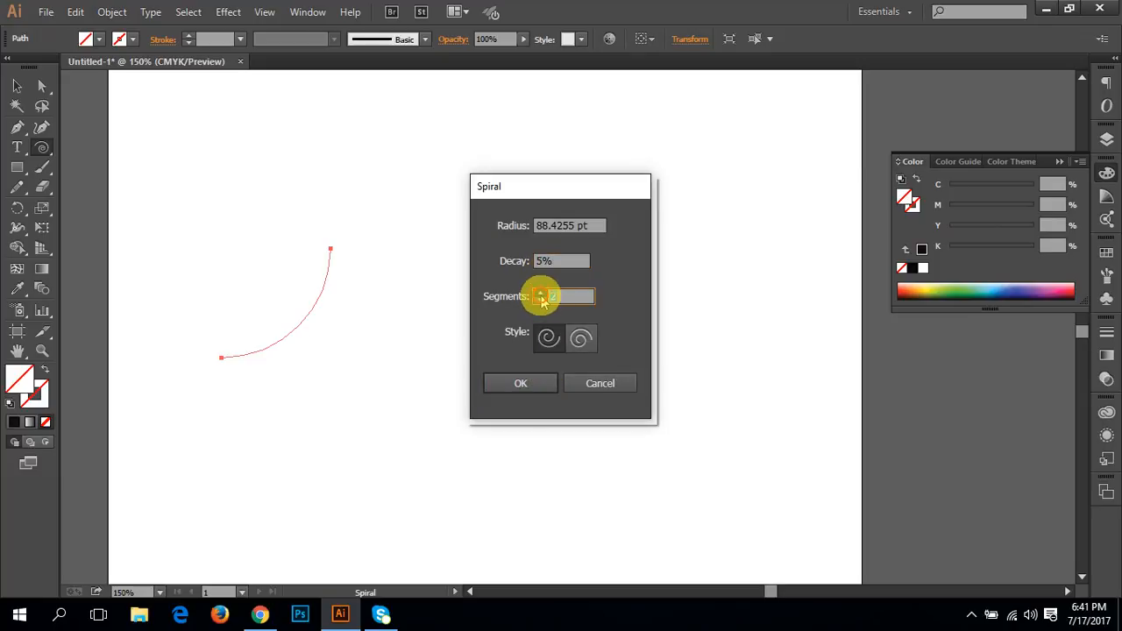
pyautogui.click(578, 339)
pyautogui.click(529, 383)
pyautogui.moveTo(538, 376); pyautogui.dragTo(581, 342)
pyautogui.hotkey('ctrl', 'z')
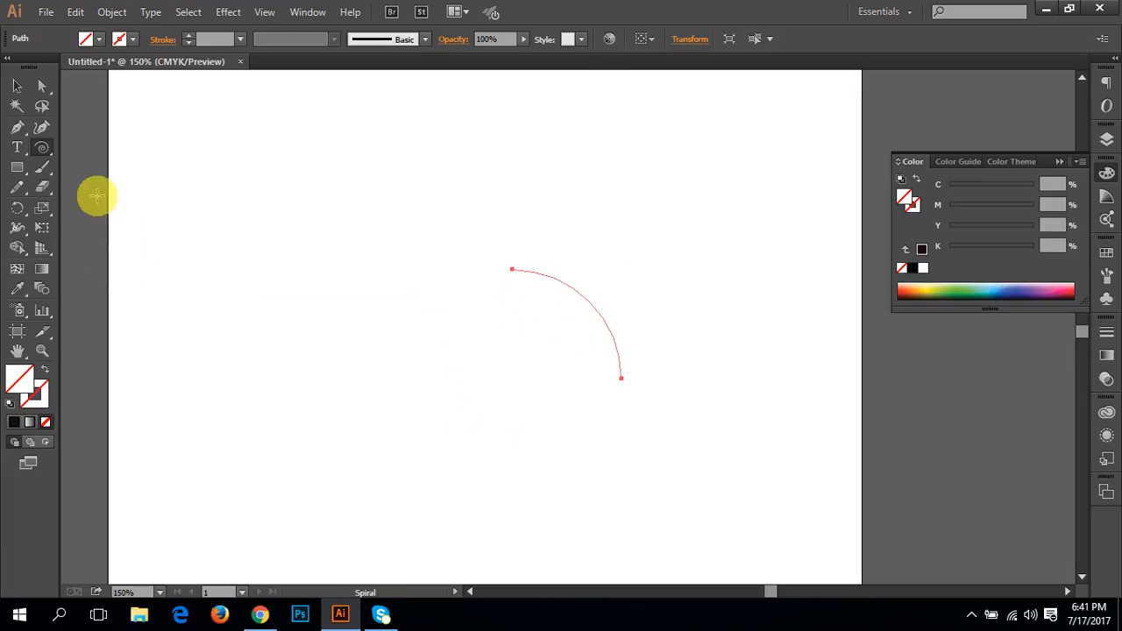
pyautogui.hotkey('ctrl', 'z')
# Step: Draw a square Rectangular Grid about 321 pt wide in the artboard's middle, shift it down, and undo the grid
pyautogui.moveTo(49, 154); pyautogui.dragTo(88, 206)
pyautogui.moveTo(290, 193); pyautogui.dragTo(685, 361)
pyautogui.moveTo(565, 348); pyautogui.dragTo(553, 268)
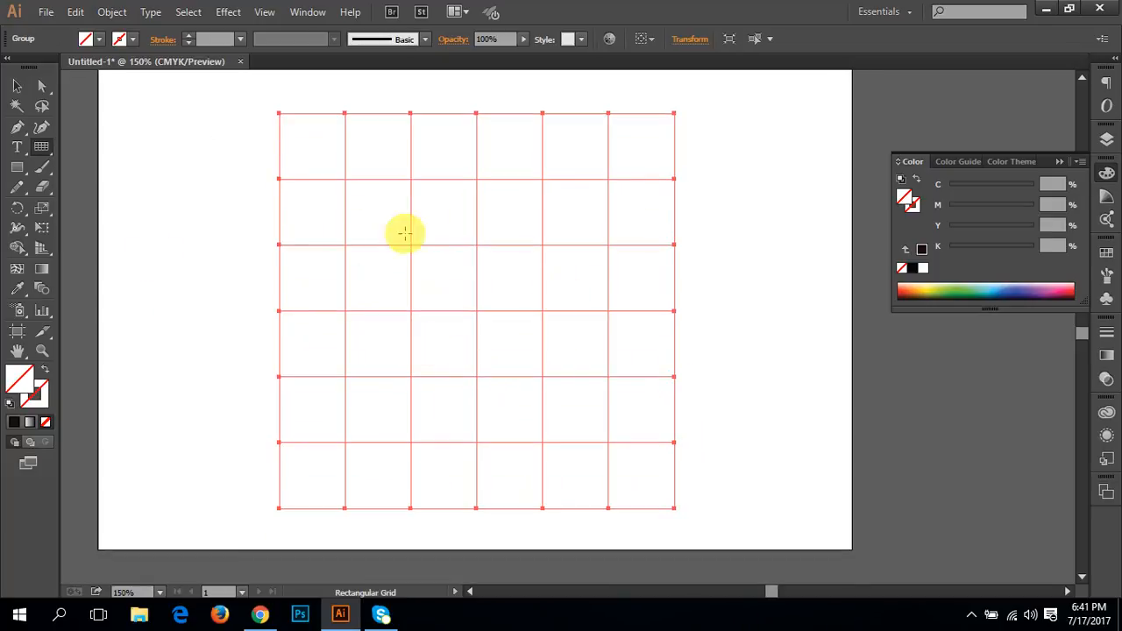
pyautogui.moveTo(456, 233); pyautogui.dragTo(458, 290)
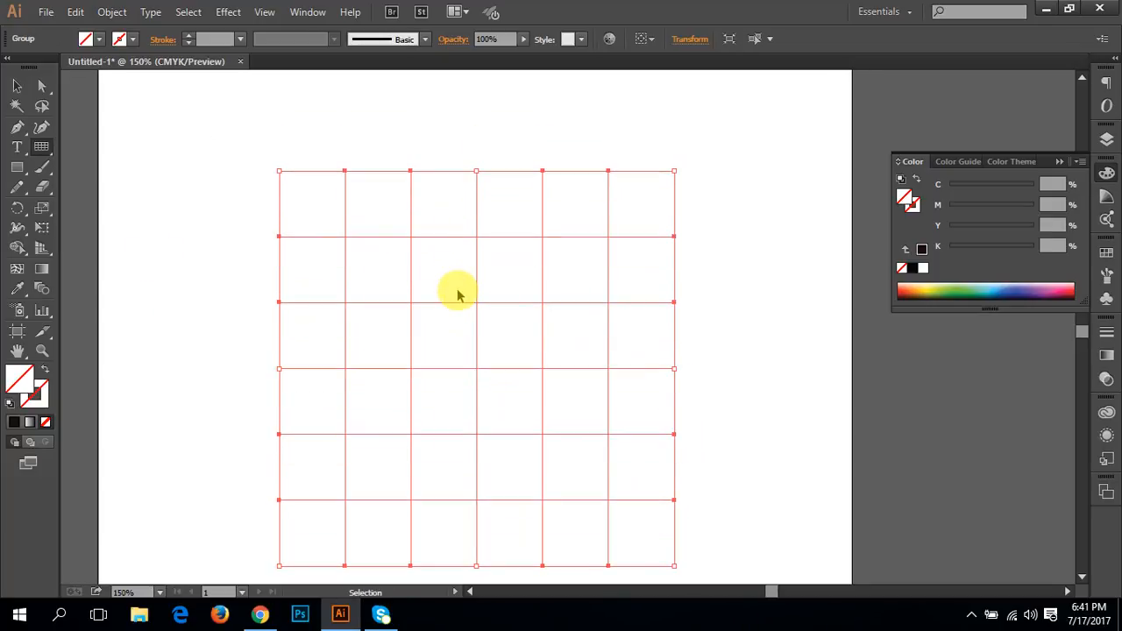
pyautogui.hotkey('ctrl', 'z')
# Step: Review the Rectangular Grid options for size, horizontal dividers and vertical dividers, and cancel without creating a grid
pyautogui.click(438, 268)
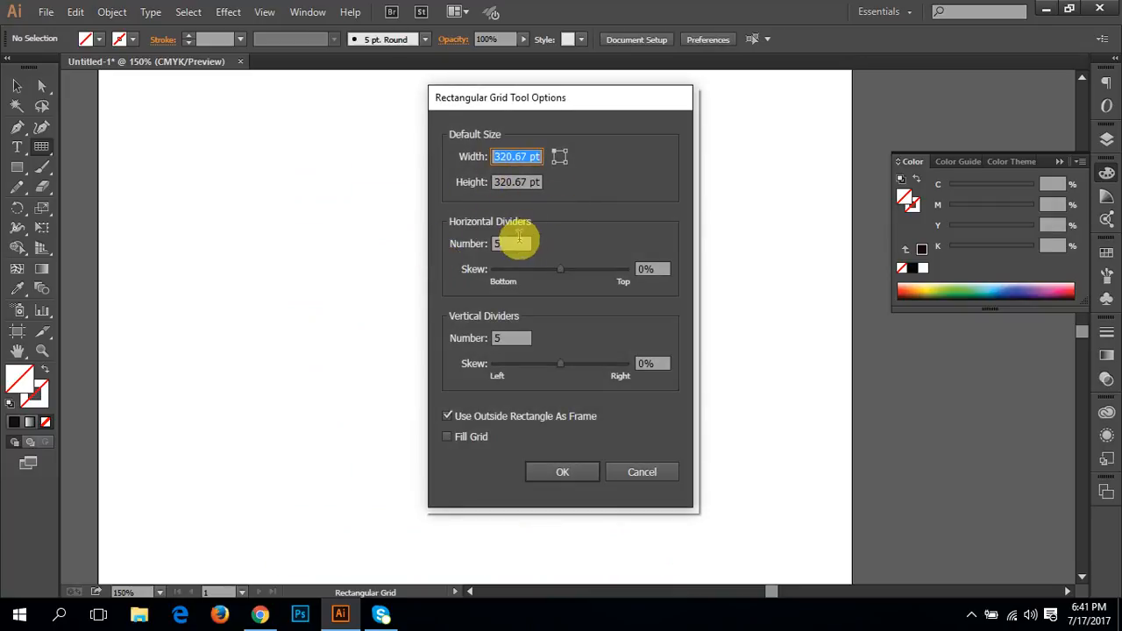
pyautogui.doubleClick(517, 244)
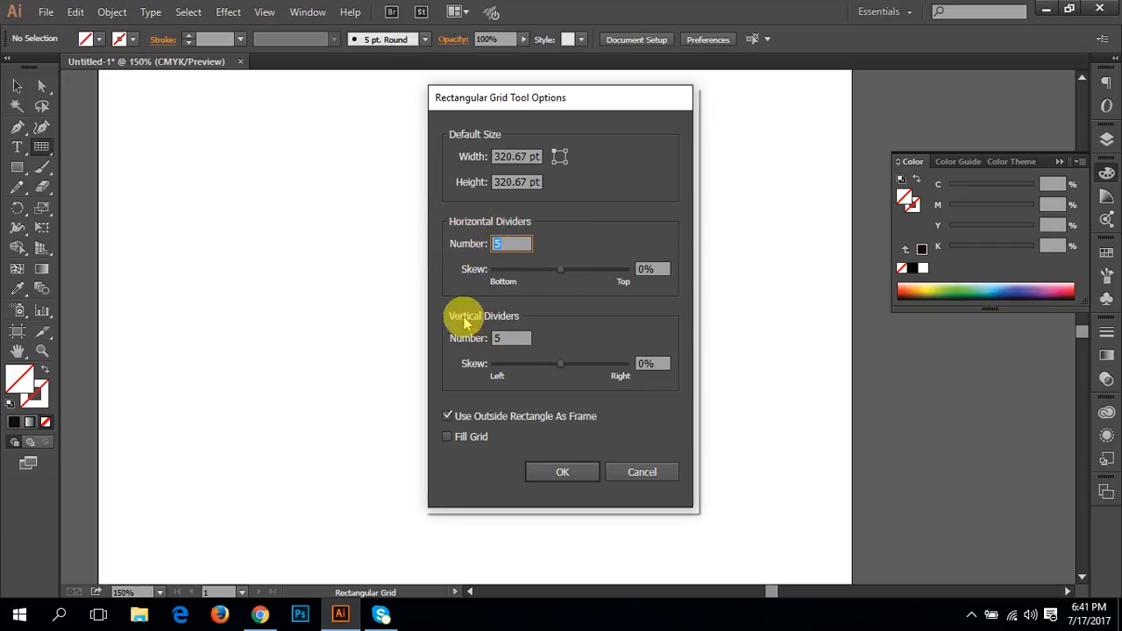
pyautogui.click(667, 472)
pyautogui.click(368, 248)
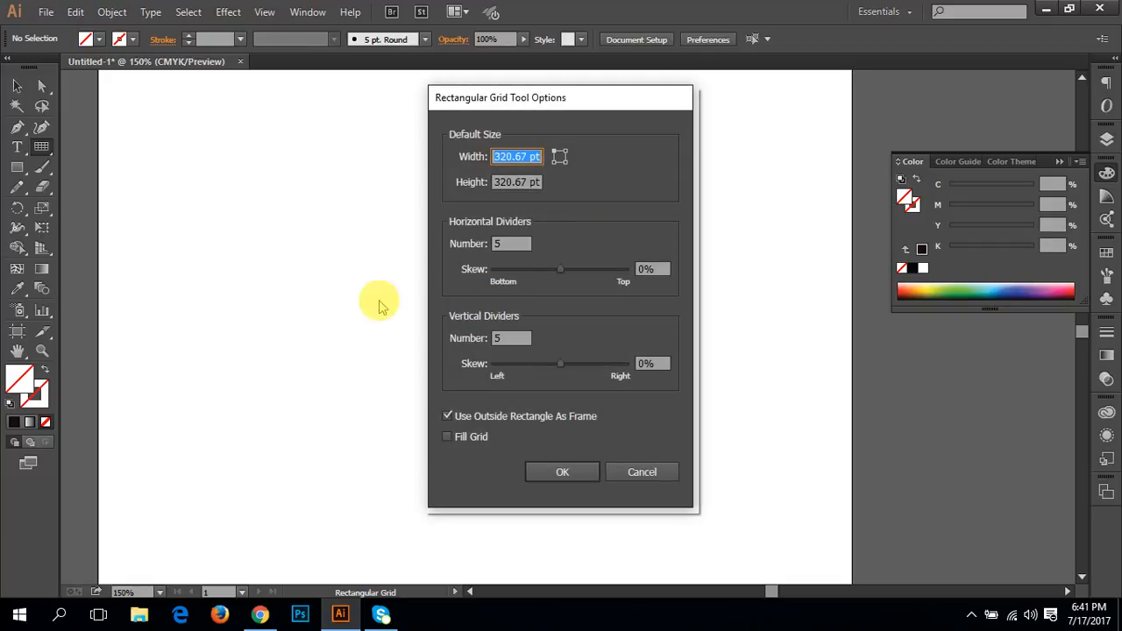
pyautogui.click(619, 471)
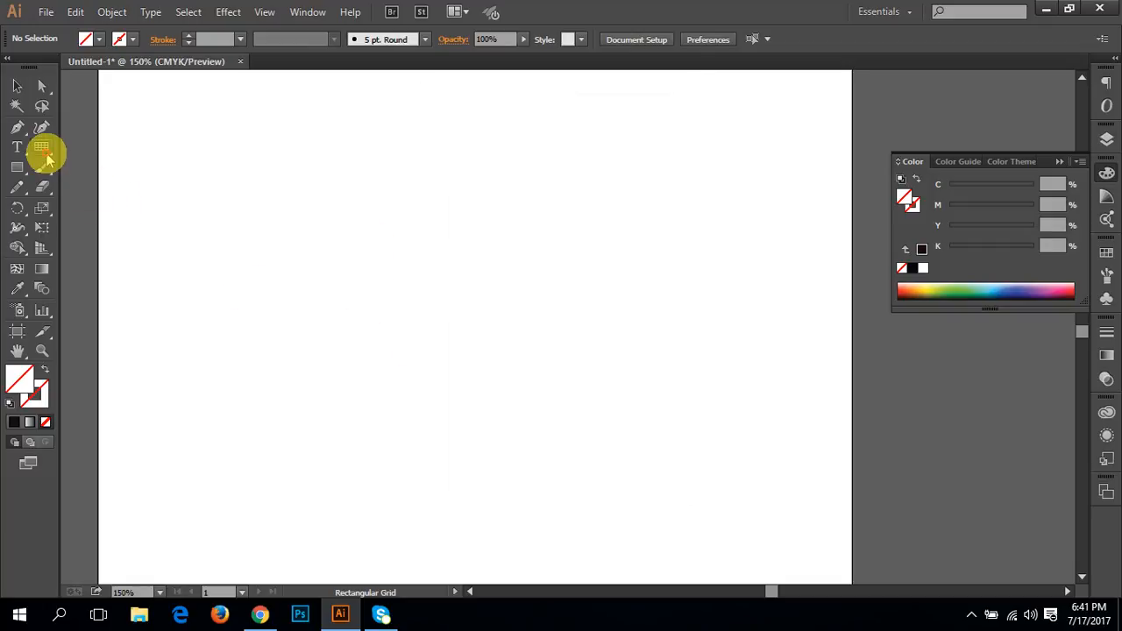
# Step: Draw a circular Polar Grid about 197 pt across in the artboard's upper left, reducing its radial dividers to two
pyautogui.click(45, 150)
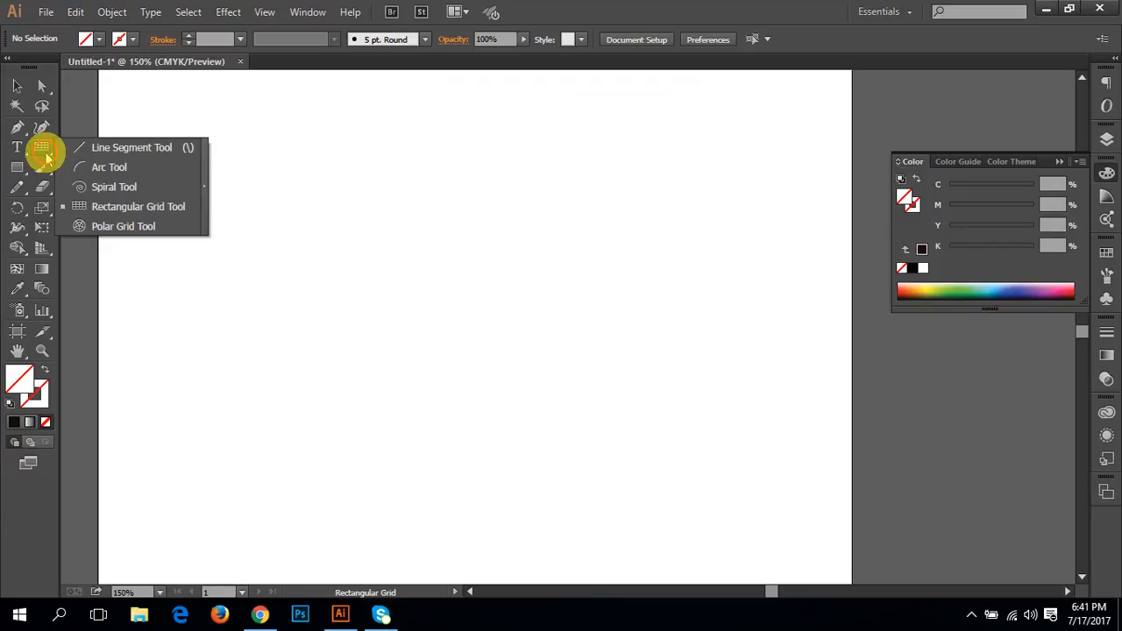
pyautogui.click(123, 226)
pyautogui.moveTo(486, 321); pyautogui.dragTo(287, 160)
pyautogui.press('Left')
pyautogui.press('Left')
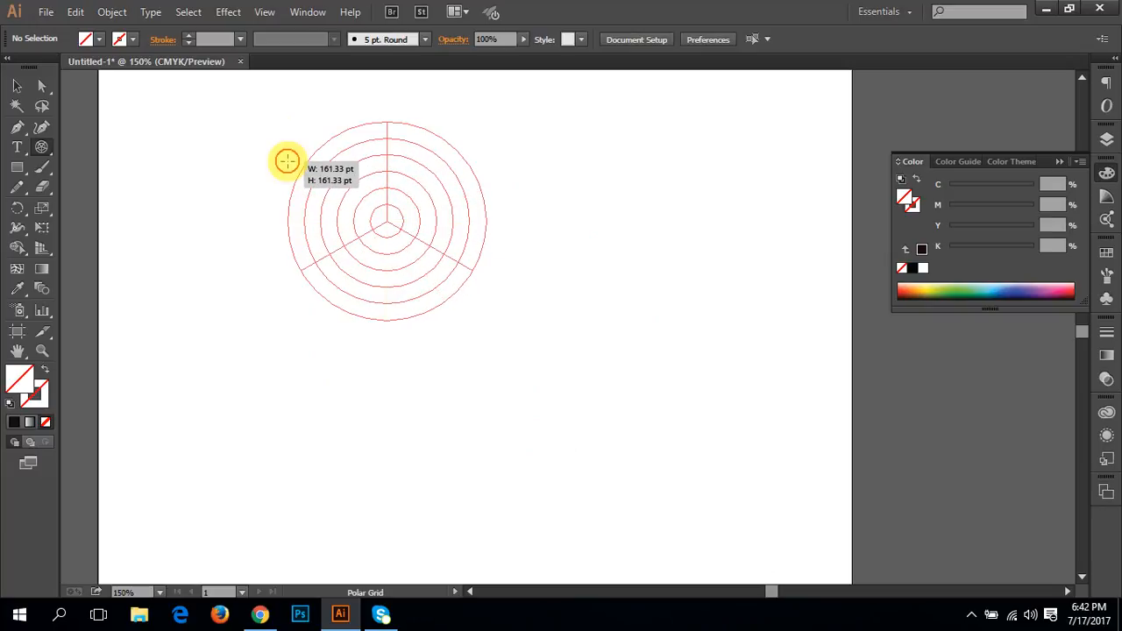
pyautogui.moveTo(287, 162); pyautogui.dragTo(246, 124)
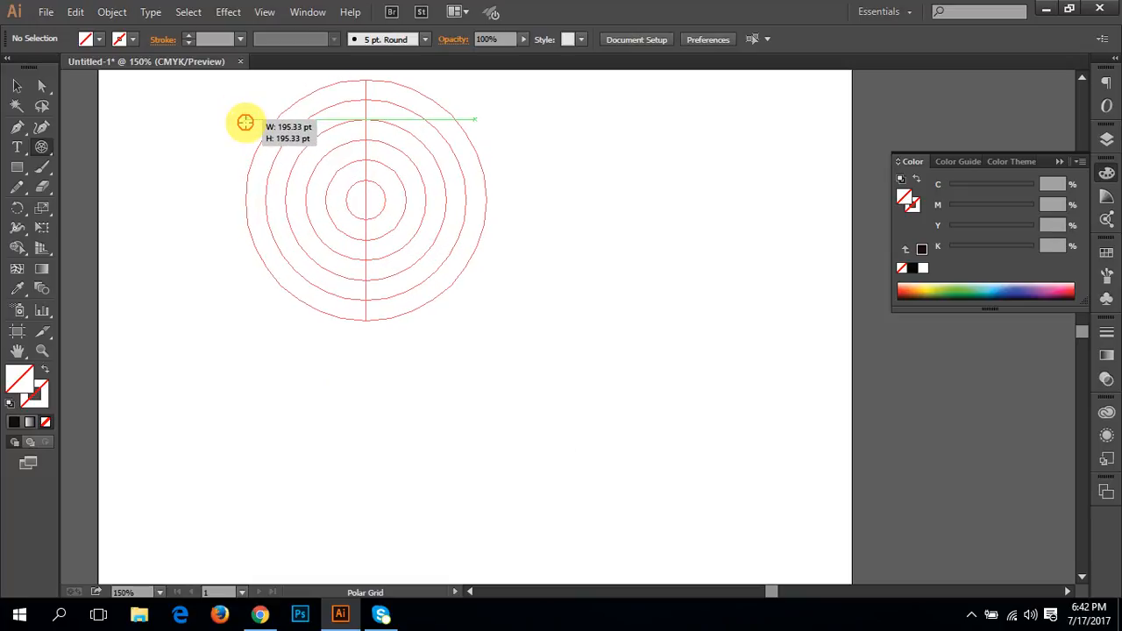
pyautogui.moveTo(246, 123); pyautogui.dragTo(244, 123)
# Step: Increase the polar grid's radial dividers to eight while still drawing it
pyautogui.press('Right')
pyautogui.press('Right')
pyautogui.press('Right')
pyautogui.press('Right')
pyautogui.press('Right')
pyautogui.press('Right')
pyautogui.press('Right')
pyautogui.press('Right')
pyautogui.press('Right')
pyautogui.press('Right')
pyautogui.press('Left')
pyautogui.press('Left')
pyautogui.press('Left')
pyautogui.press('Left')
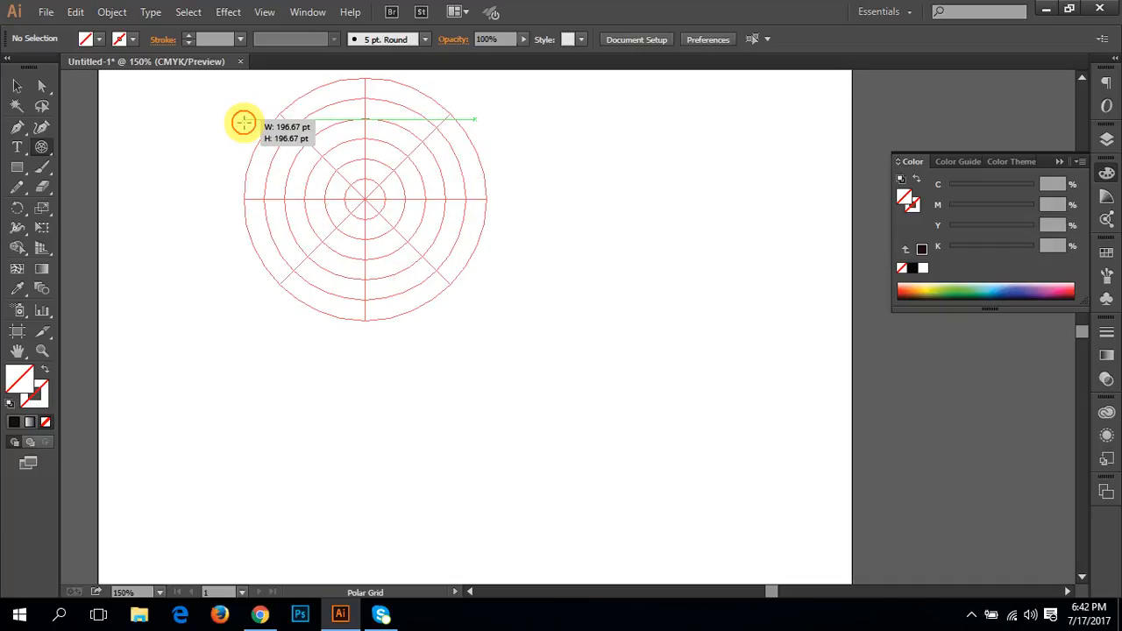
# Step: Remove all concentric dividers from the polar grid, leaving only its outer circle and radial lines
pyautogui.press('Down')
pyautogui.press('Down')
pyautogui.press('Down')
pyautogui.moveTo(244, 122); pyautogui.dragTo(244, 122)
pyautogui.press('Down')
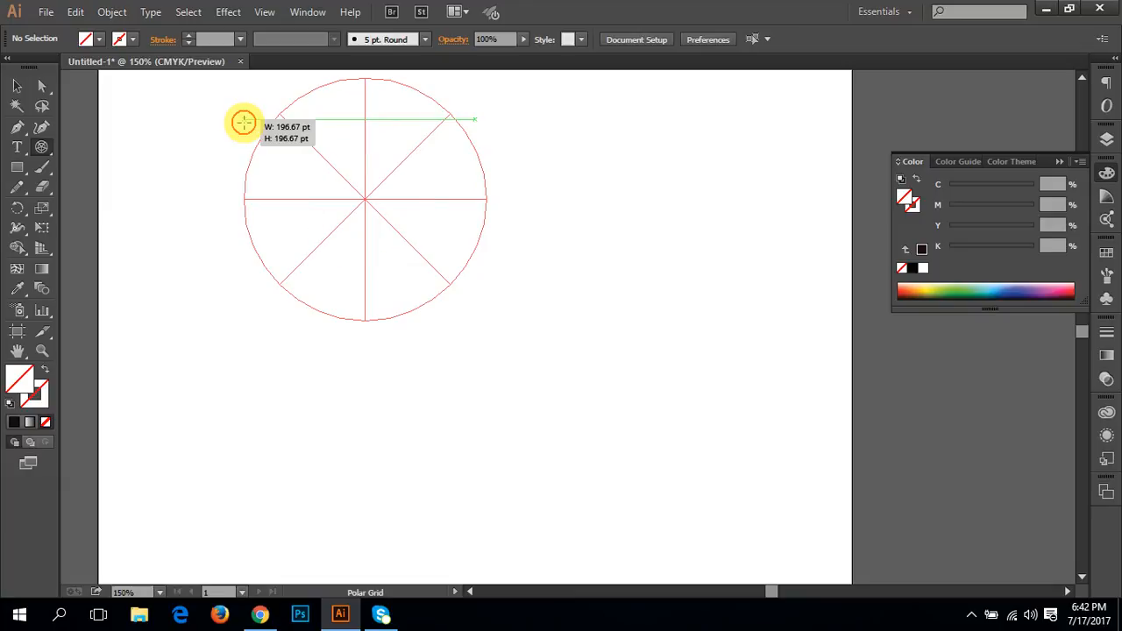
# Step: Reduce the polar grid's radial dividers to six, raise them to nine, and finish the grid
pyautogui.press('Left')
pyautogui.press('Left')
pyautogui.moveTo(244, 123); pyautogui.dragTo(244, 123)
pyautogui.press('Left')
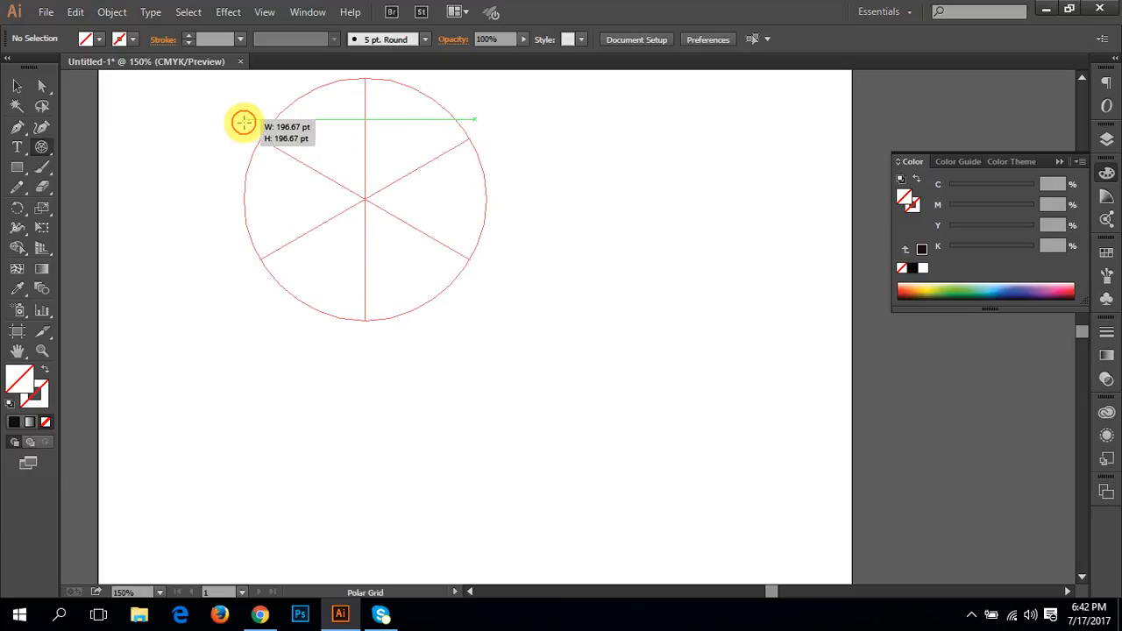
pyautogui.press('Right')
pyautogui.press('Right')
pyautogui.press('Right')
pyautogui.moveTo(244, 122); pyautogui.dragTo(244, 123)
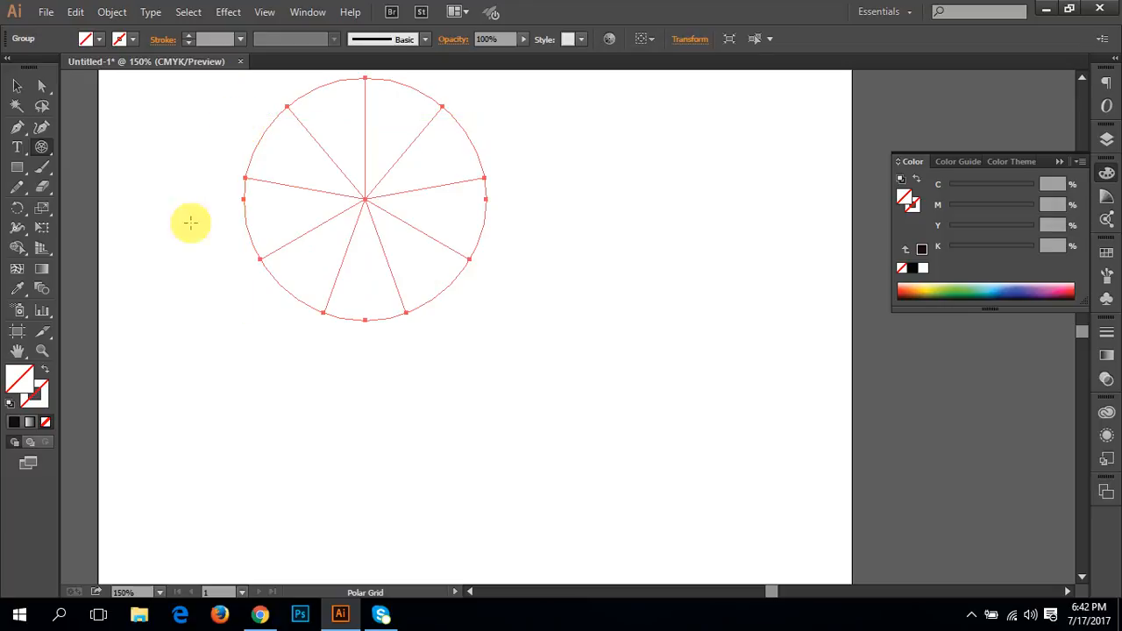
# Step: Fill the polar grid with olive green, remove the fill again, and clear the selection
pyautogui.click(926, 292)
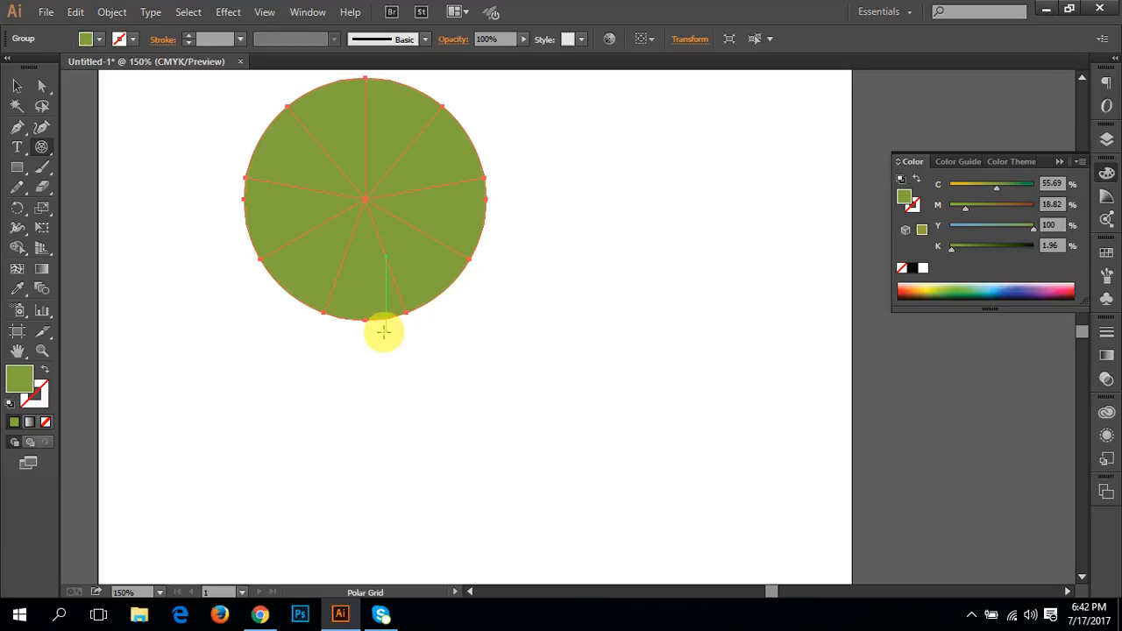
pyautogui.press('/')
pyautogui.hotkey('ctrl', 'shift', 'a')
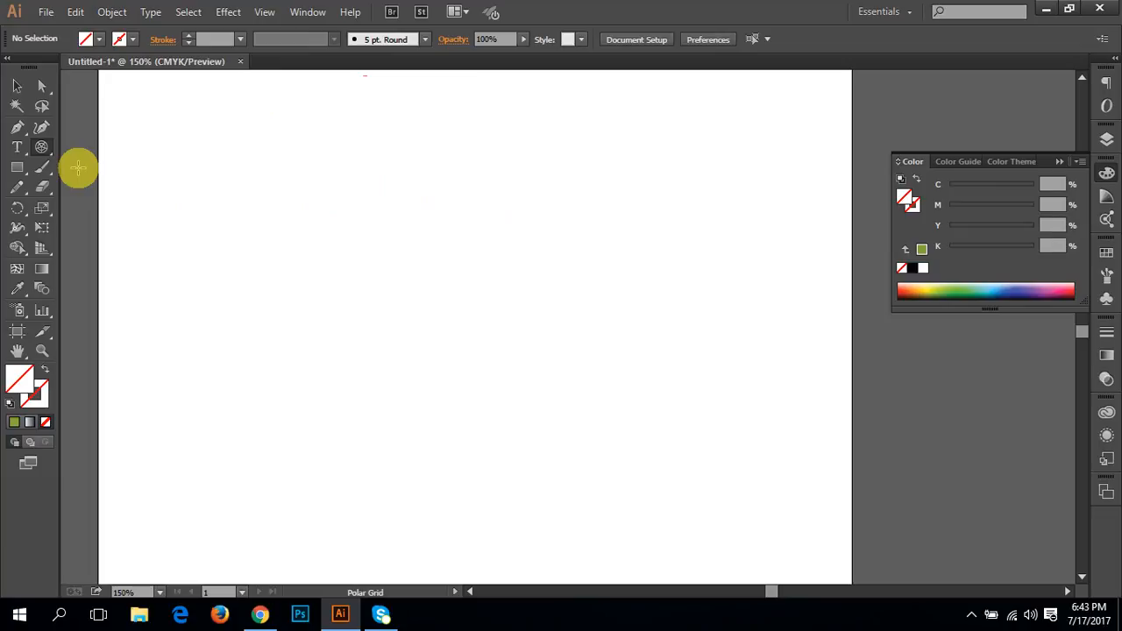
# Step: Draw a spiral in the artboard's left half with the Spiral tool, and undo it
pyautogui.moveTo(263, 181); pyautogui.dragTo(251, 246)
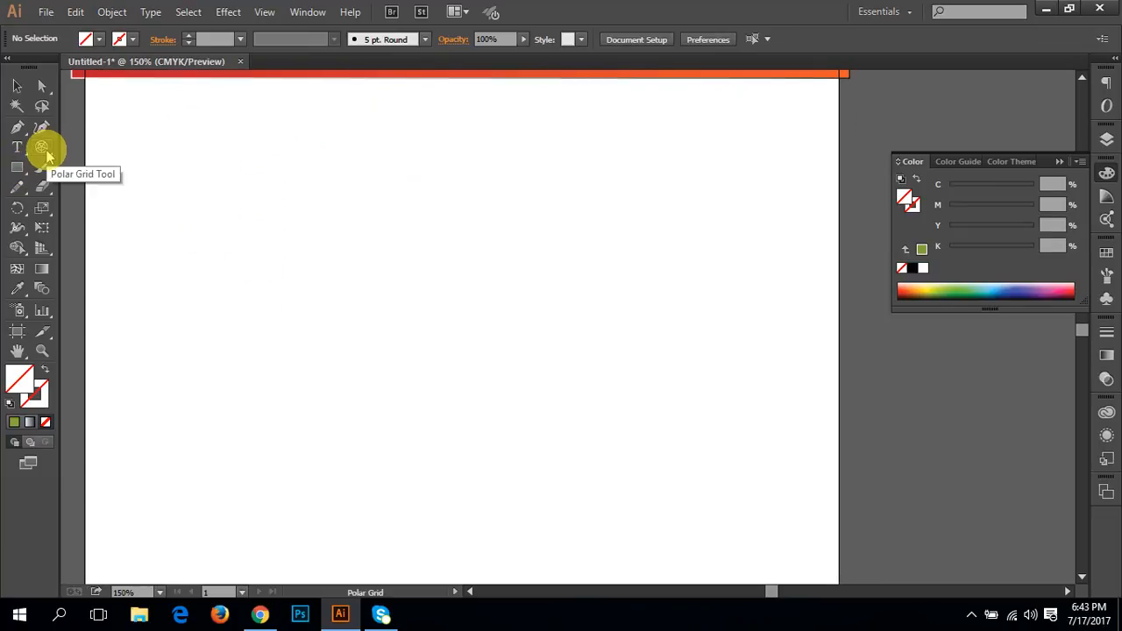
pyautogui.click(44, 151)
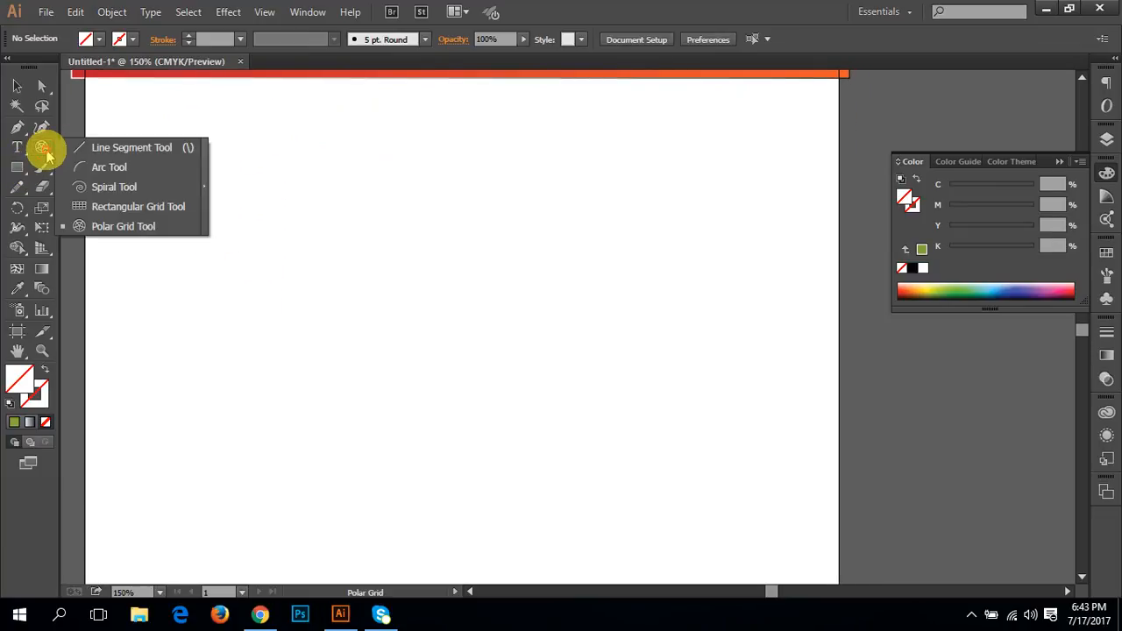
pyautogui.click(131, 189)
pyautogui.moveTo(245, 259); pyautogui.dragTo(357, 299)
pyautogui.hotkey('ctrl', 'z')
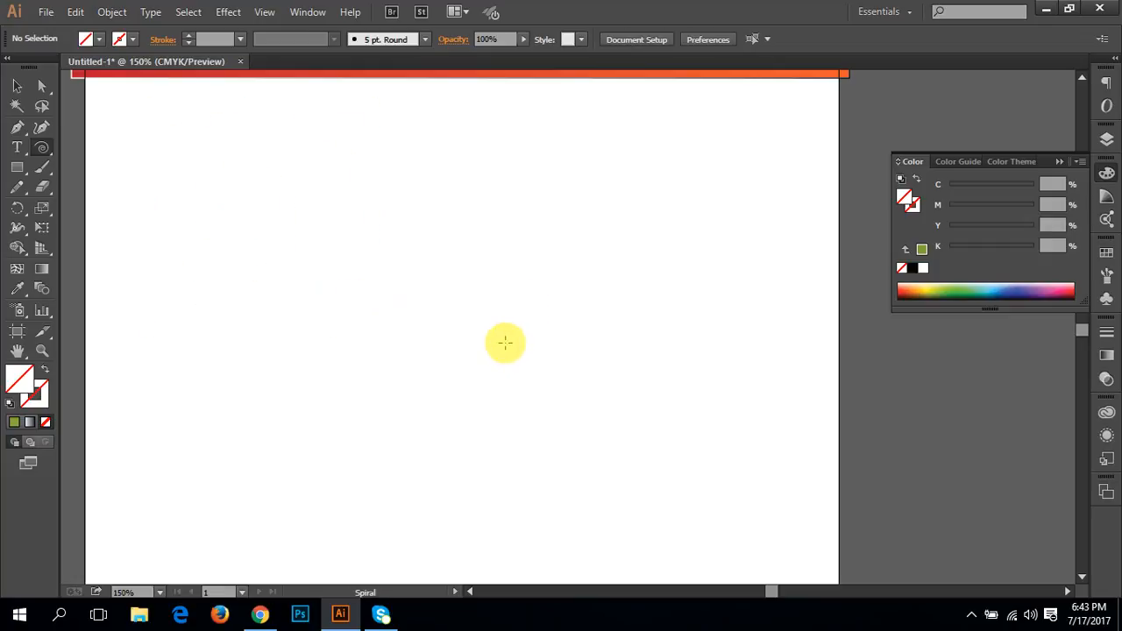
# Step: Draw a spiral near the artboard's centre, adding segments and evening out its decay into a wide ring of closely spaced coils
pyautogui.moveTo(505, 343); pyautogui.dragTo(551, 419)
pyautogui.press('Up')
pyautogui.press('Up')
pyautogui.press('Up')
pyautogui.press('Up')
pyautogui.press('Up')
pyautogui.press('Up')
pyautogui.press('Up')
pyautogui.press('Up')
pyautogui.press('Up')
pyautogui.press('Up')
pyautogui.press('Up')
pyautogui.press('Up')
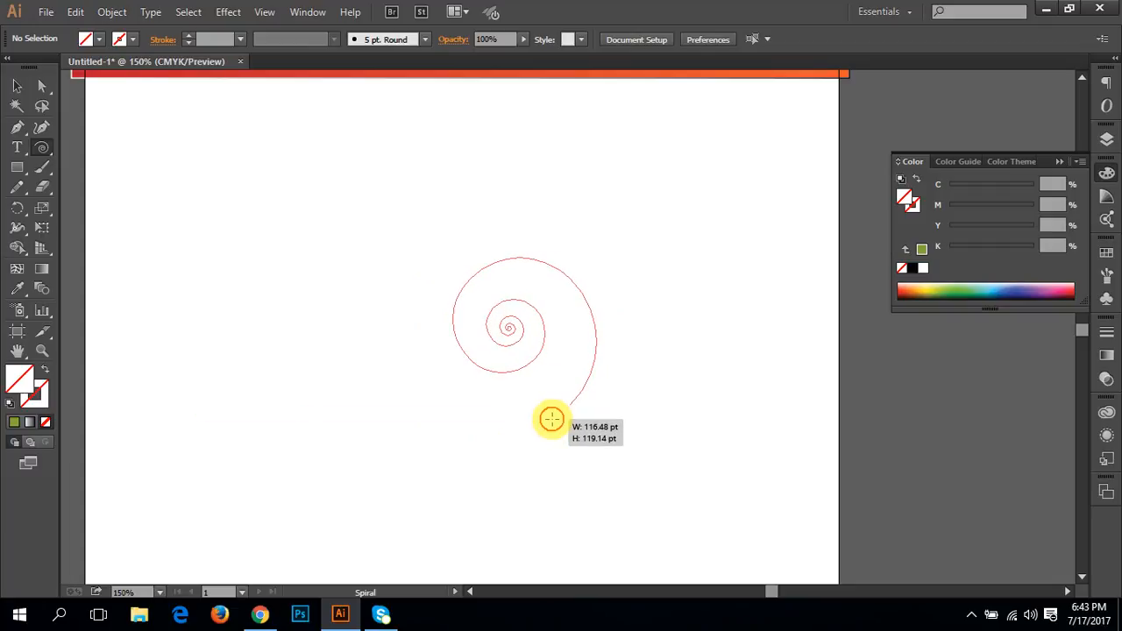
pyautogui.moveTo(548, 420); pyautogui.dragTo(547, 390)
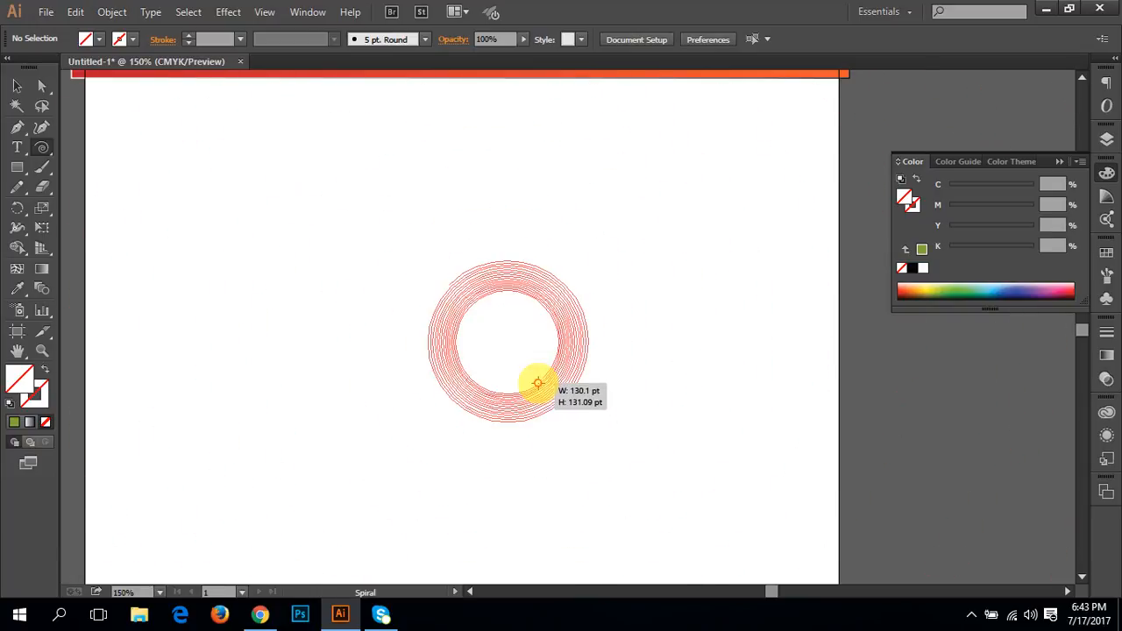
pyautogui.moveTo(546, 379); pyautogui.dragTo(577, 418)
# Step: Delete the large ring-shaped spiral with the Selection tool active
pyautogui.press('space')
pyautogui.press('v')
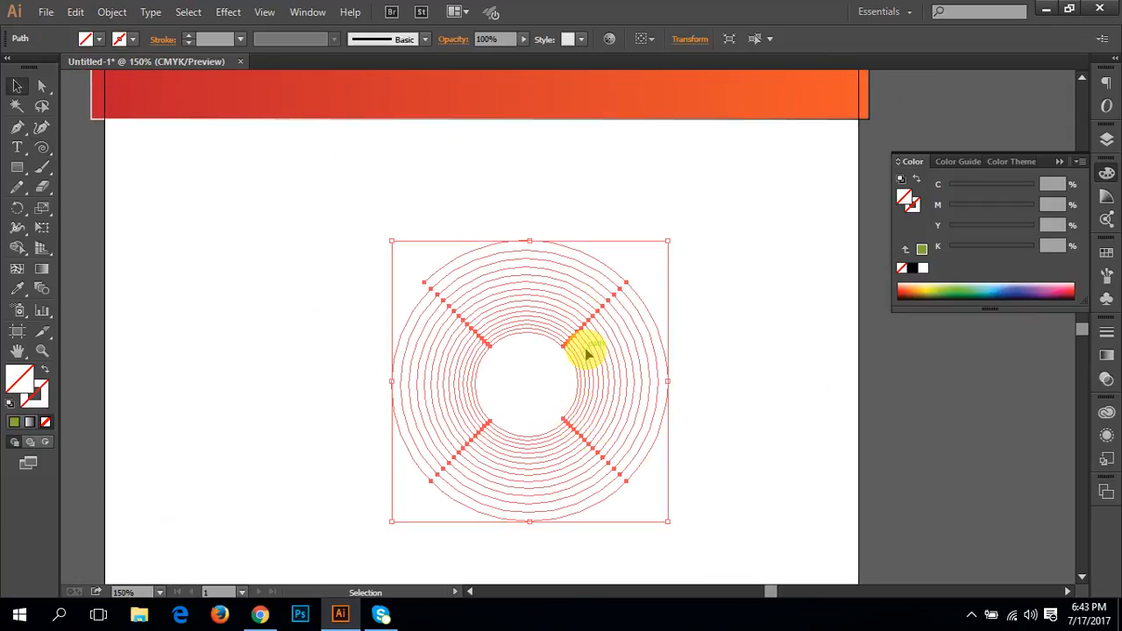
pyautogui.press('Delete')
# Step: Draw a small ring-shaped spiral of tight coils left of the artboard's centre with the Spiral tool
pyautogui.moveTo(41, 147); pyautogui.dragTo(125, 188)
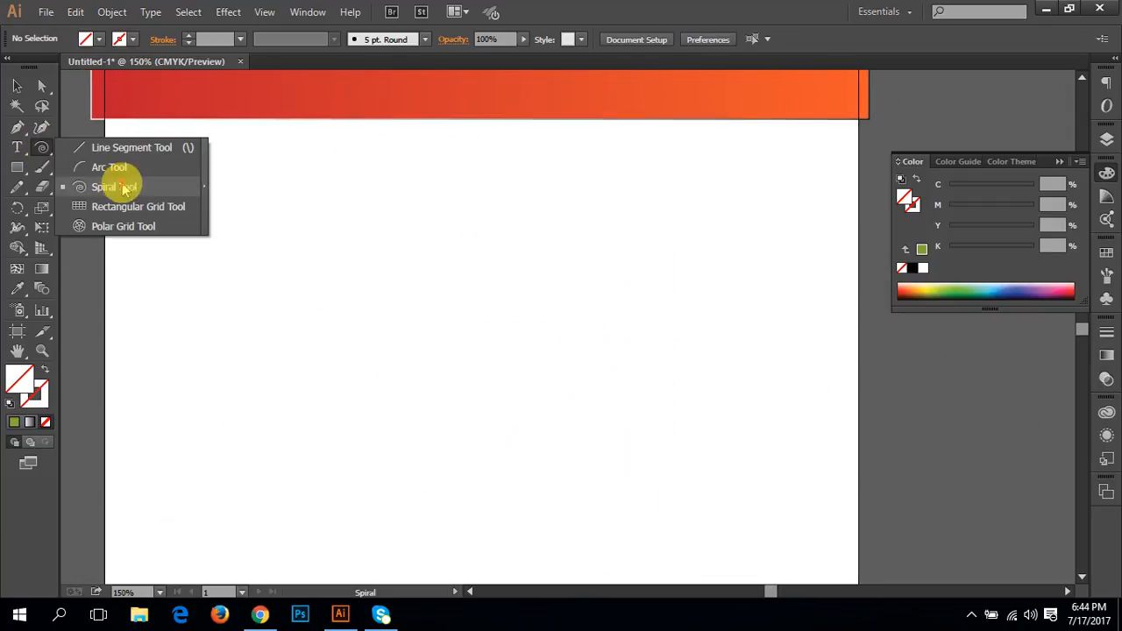
pyautogui.moveTo(368, 342); pyautogui.dragTo(336, 303)
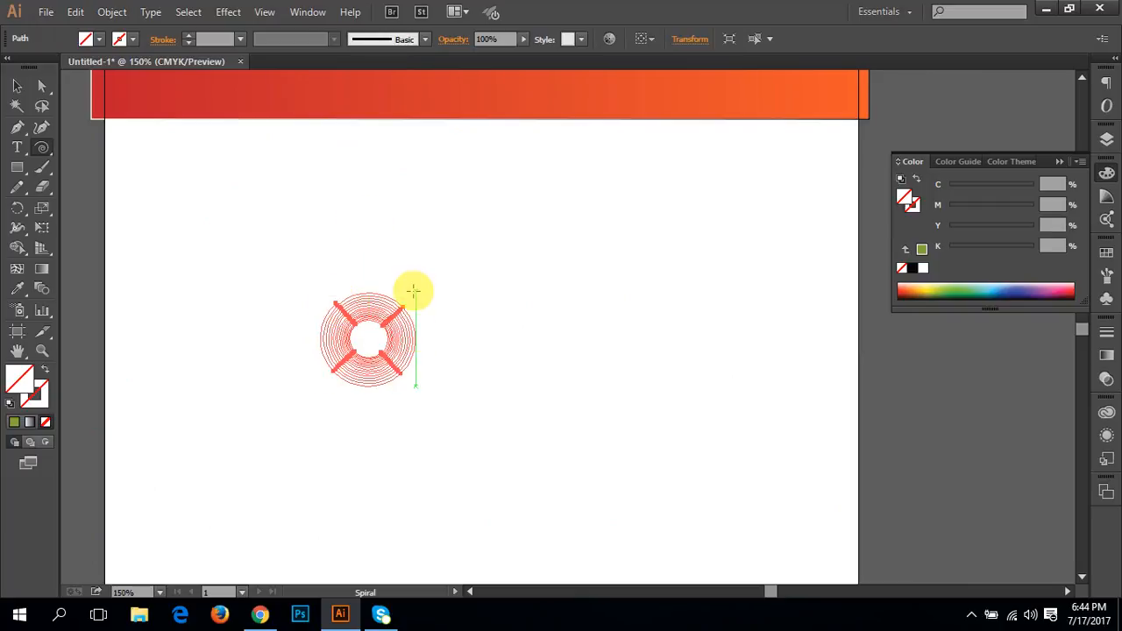
# Step: Select the small ring-shaped spiral together with the stray curved path beside it, and delete both
pyautogui.keyDown('ctrl'); pyautogui.click(383, 353); pyautogui.keyUp('ctrl')
pyautogui.keyDown('ctrl'); pyautogui.click(387, 351); pyautogui.keyUp('ctrl')
pyautogui.keyDown('ctrl'); pyautogui.click(513, 283); pyautogui.keyUp('ctrl')
pyautogui.keyDown('ctrl'); pyautogui.click(719, 334); pyautogui.keyUp('ctrl')
pyautogui.keyDown('ctrl'); pyautogui.click(868, 333); pyautogui.keyUp('ctrl')
pyautogui.moveTo(860, 366); pyautogui.dragTo(737, 449)
pyautogui.press('v')
pyautogui.click(859, 397)
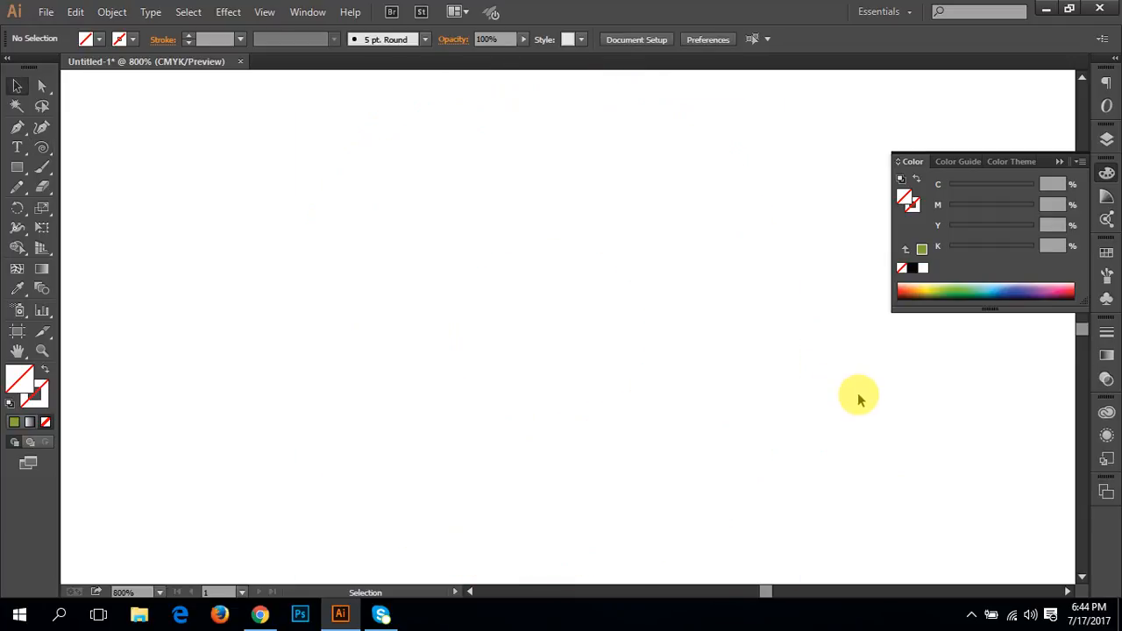
pyautogui.moveTo(885, 448); pyautogui.dragTo(200, 309)
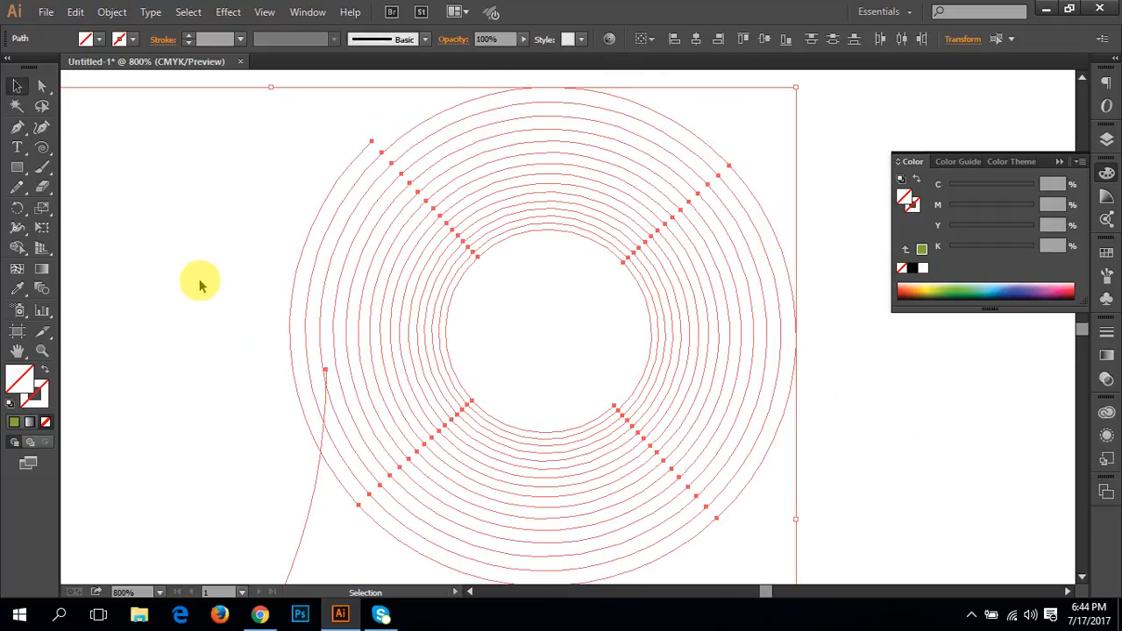
pyautogui.moveTo(481, 353); pyautogui.dragTo(402, 363)
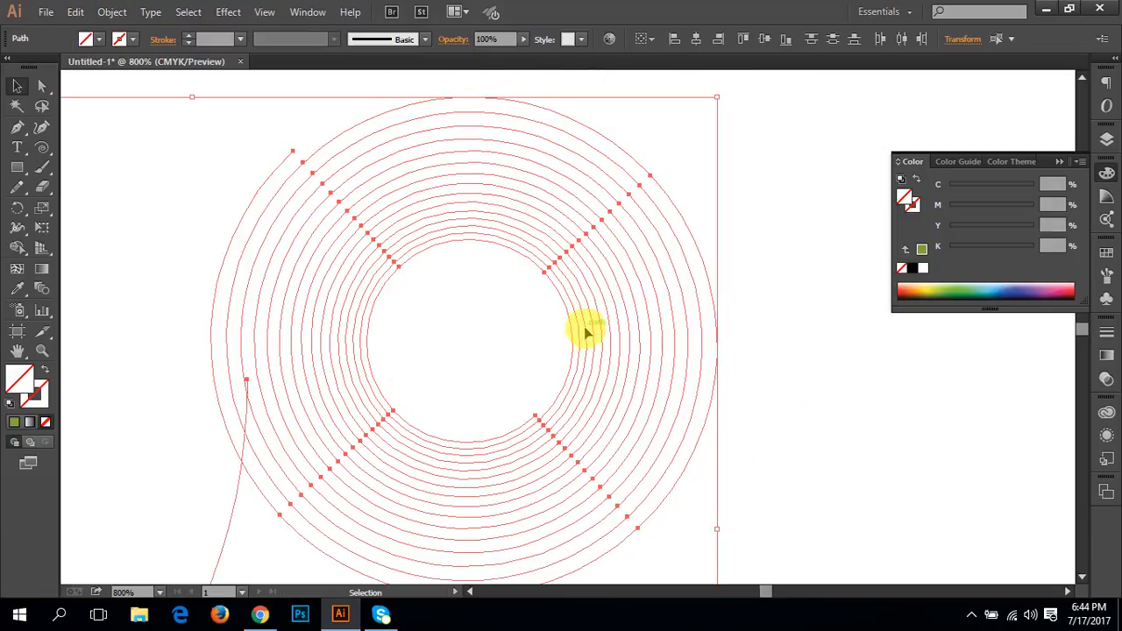
pyautogui.press('Delete')
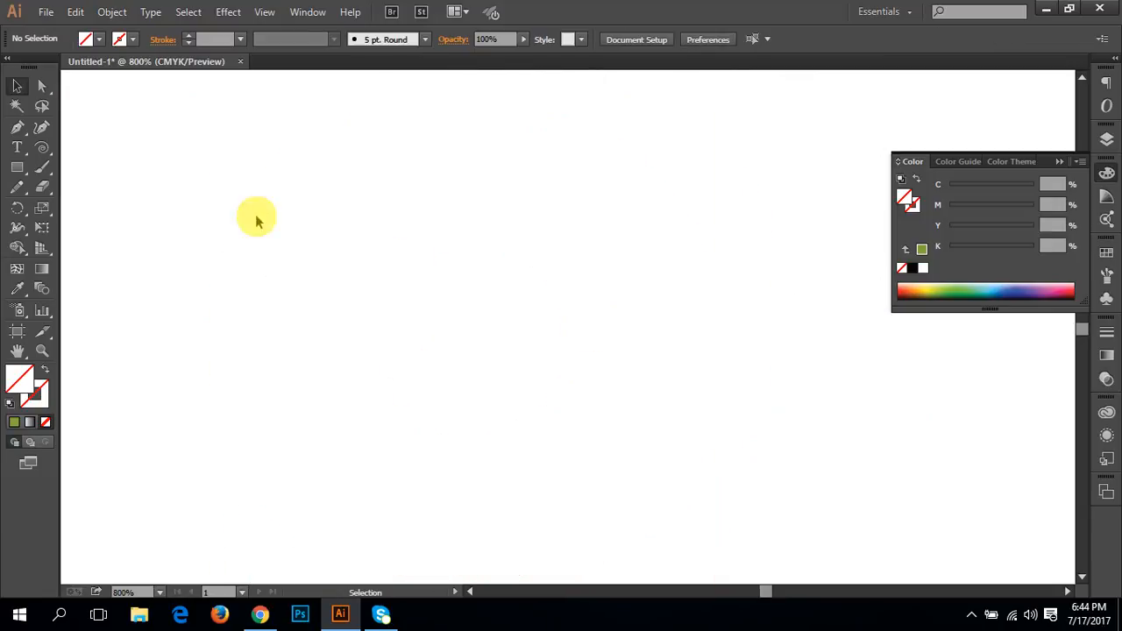
# Step: Create a five-pointed star with radii of 25 pt and 50 pt using the Star tool, and undo it
pyautogui.click(19, 175)
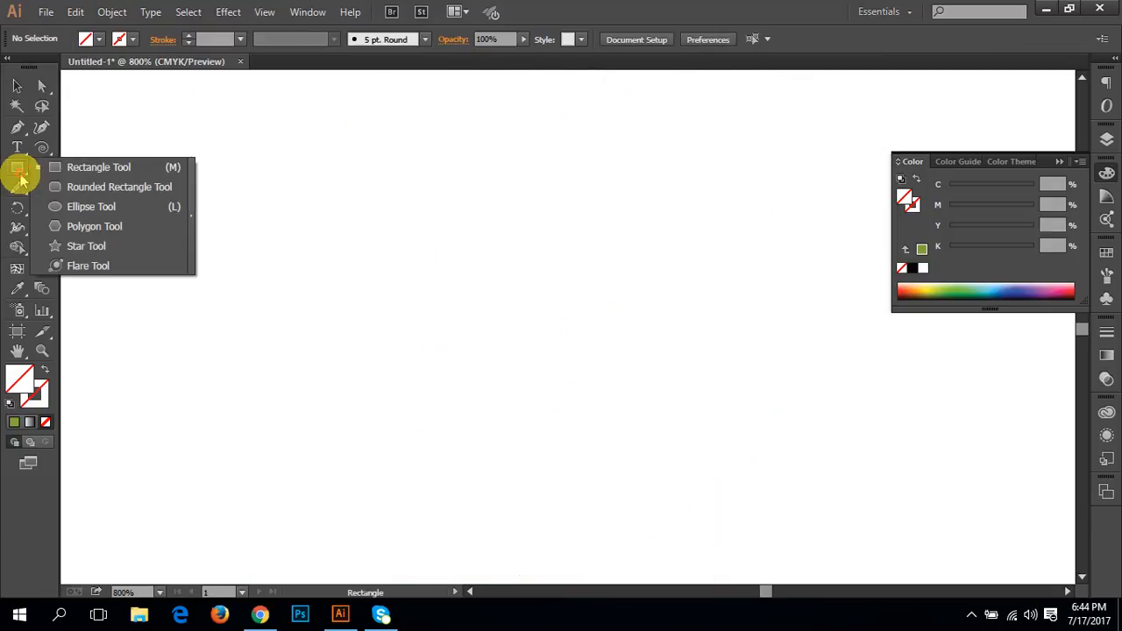
pyautogui.click(100, 248)
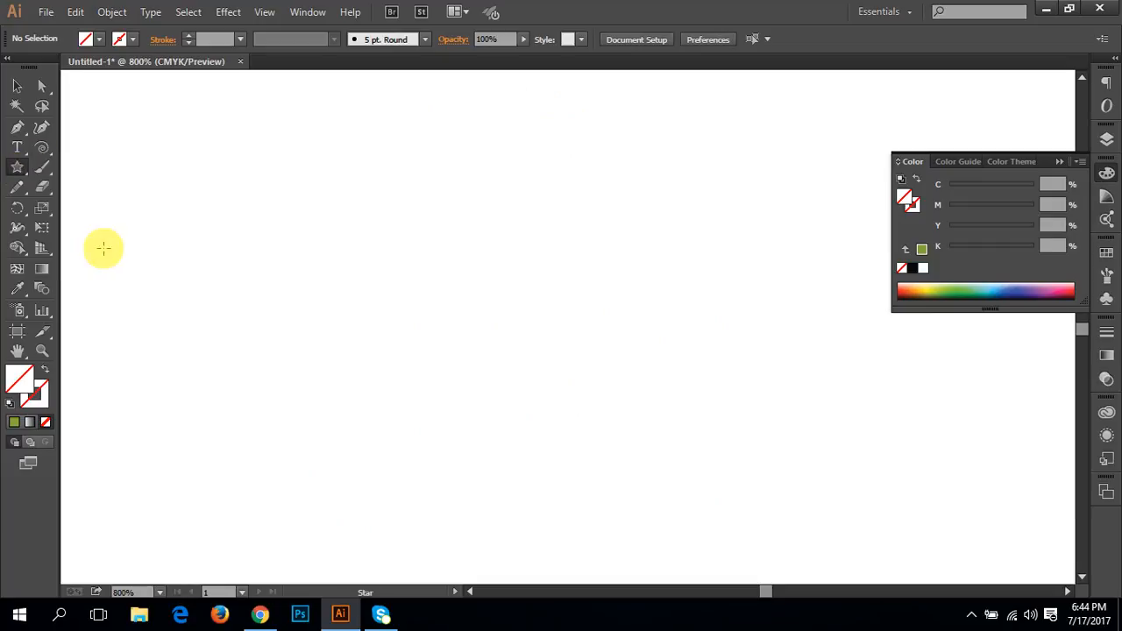
pyautogui.click(535, 327)
pyautogui.click(565, 320)
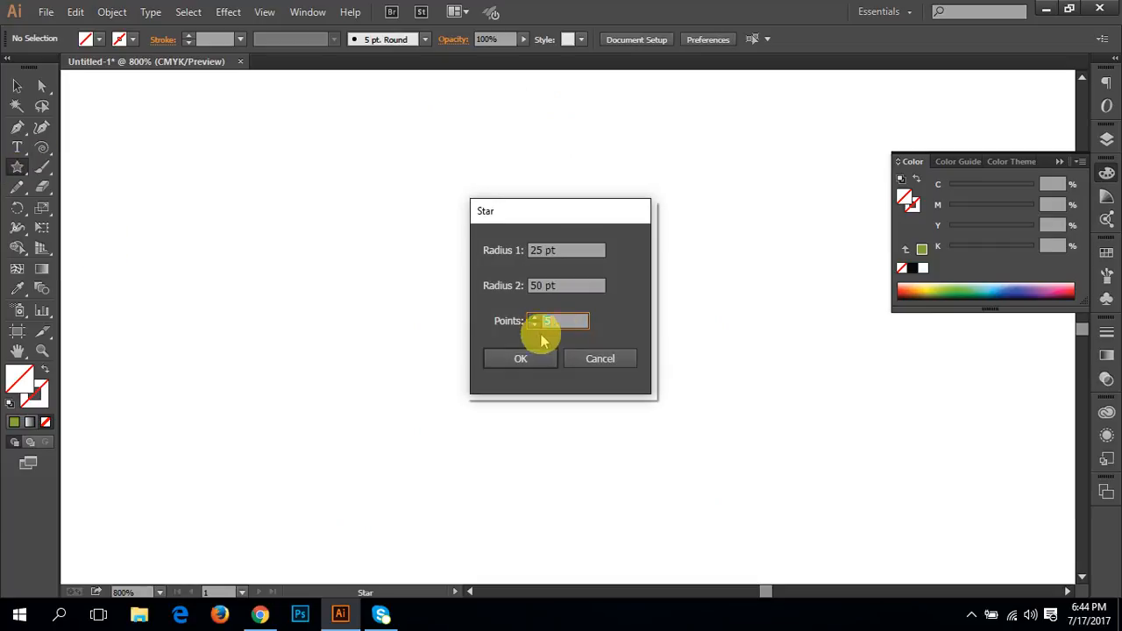
pyautogui.click(513, 358)
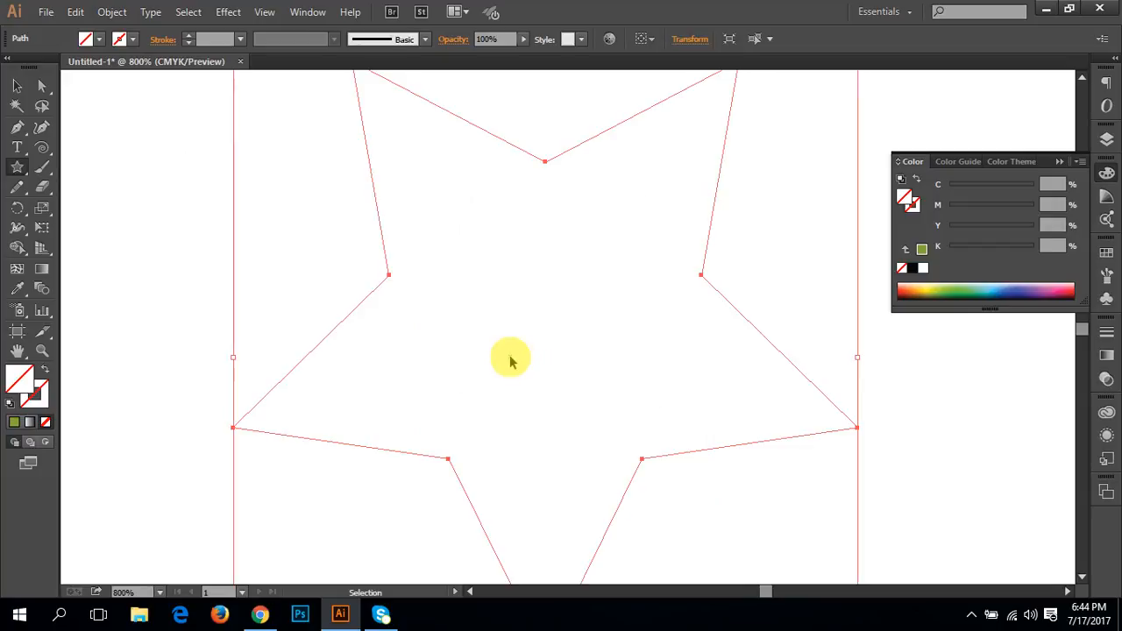
pyautogui.hotkey('ctrl', 'z')
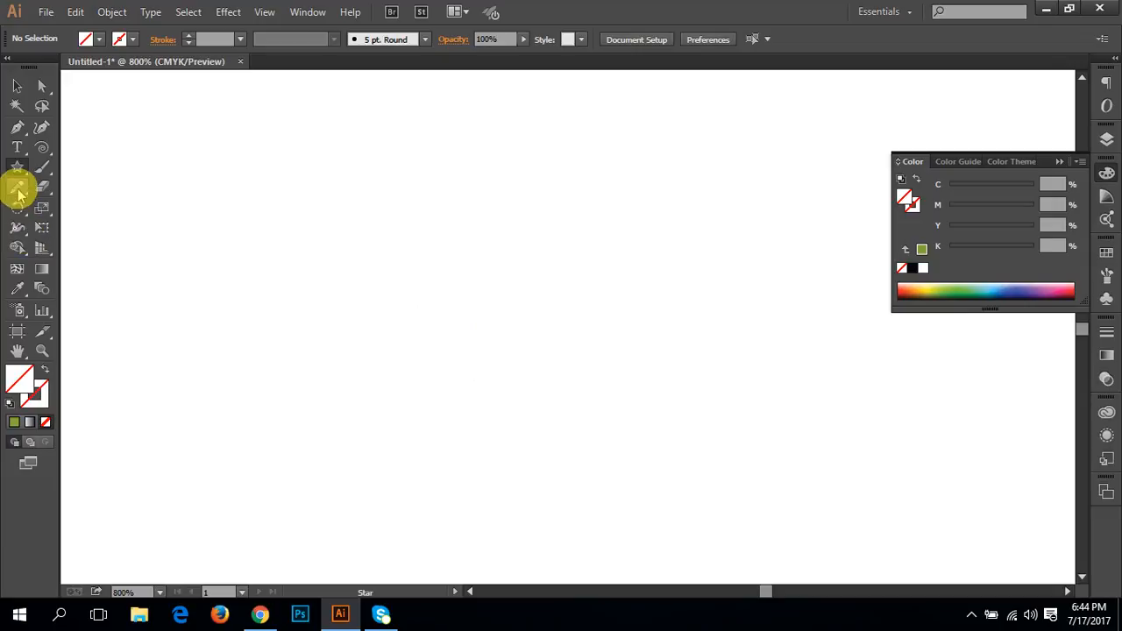
# Step: Draw a star left of the artboard's centre, narrowing its arms and enlarging it to about 60 pt across
pyautogui.press('space')
pyautogui.moveTo(545, 250); pyautogui.dragTo(541, 438)
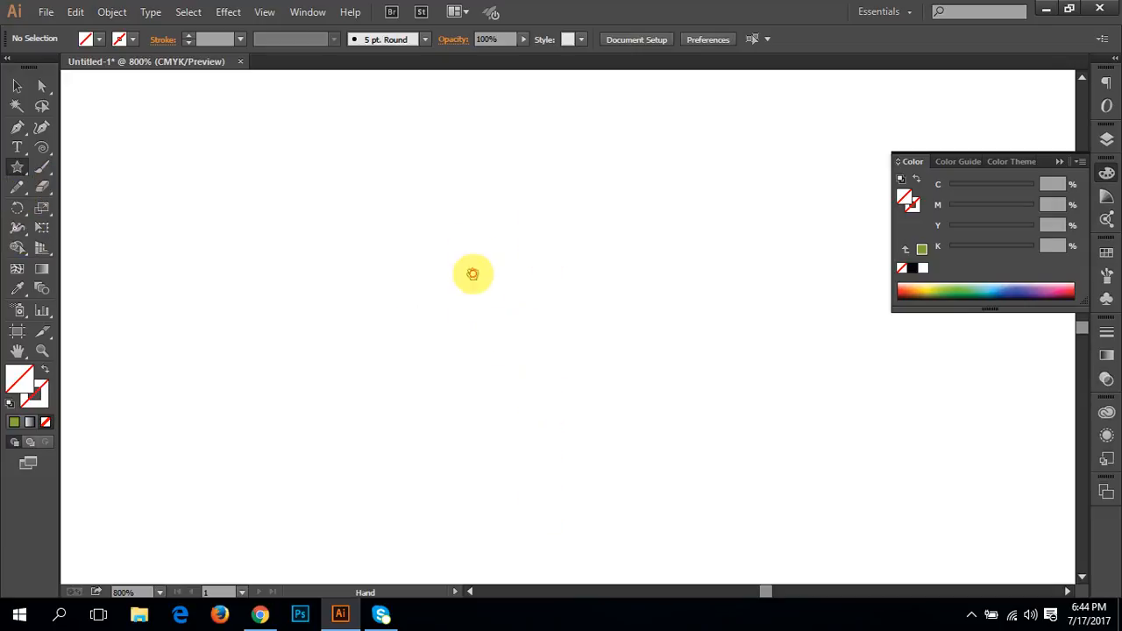
pyautogui.moveTo(400, 360)
pyautogui.mouseDown()
pyautogui.moveTo(271, 175)
pyautogui.moveTo(418, 363)
pyautogui.moveTo(448, 444)
pyautogui.moveTo(394, 365)
pyautogui.moveTo(547, 493)
pyautogui.moveTo(395, 365)
pyautogui.moveTo(407, 367)
pyautogui.mouseUp()
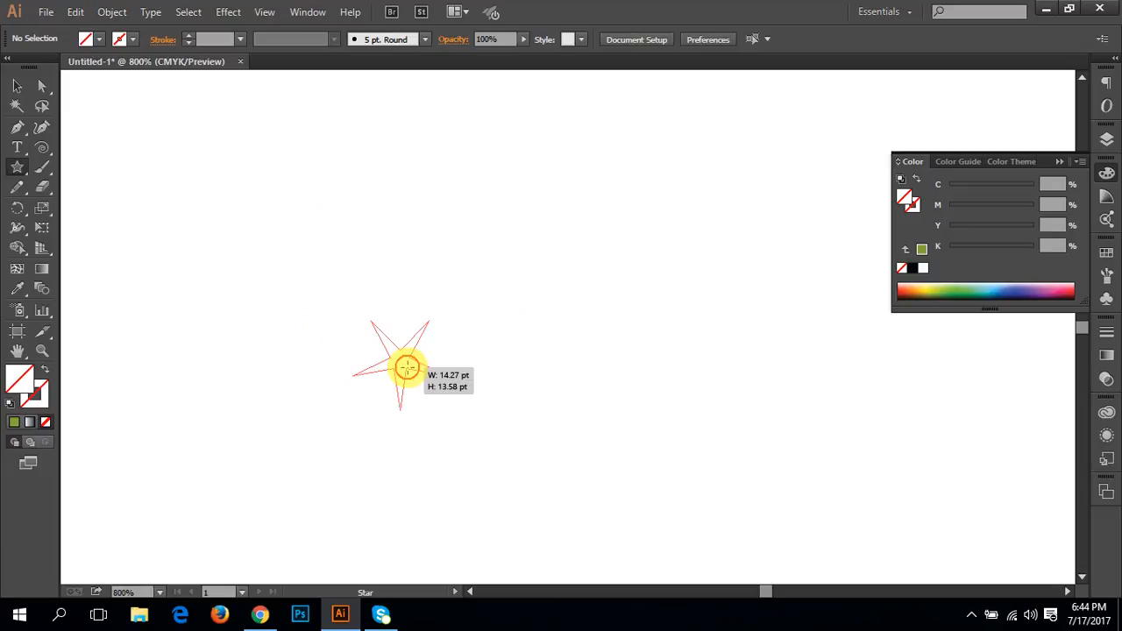
pyautogui.moveTo(439, 391); pyautogui.dragTo(461, 417)
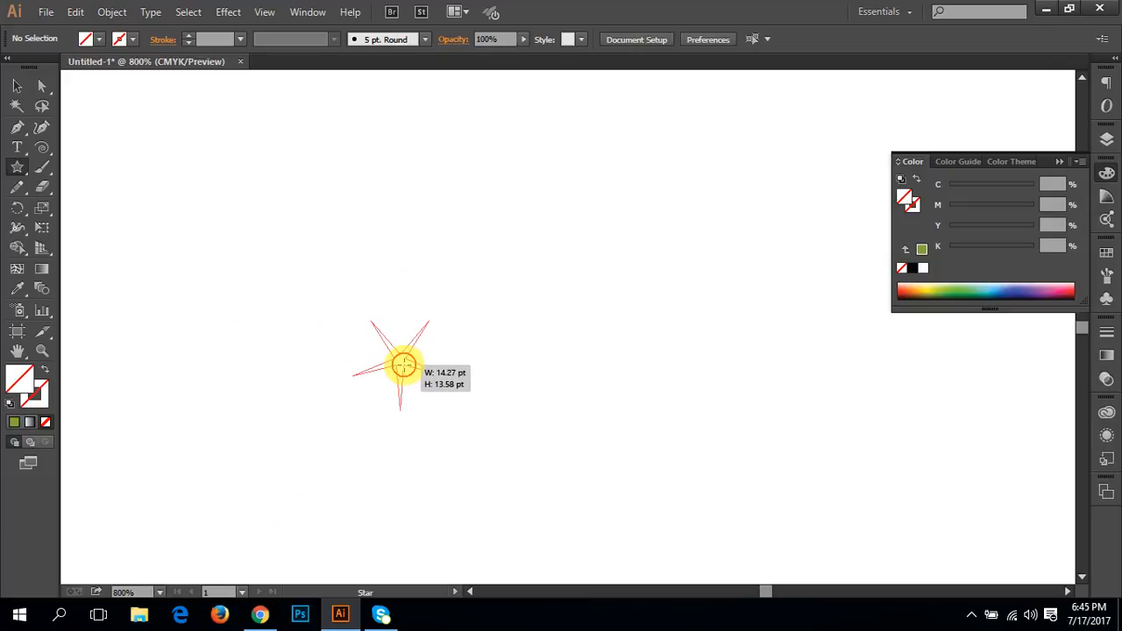
pyautogui.moveTo(410, 369)
pyautogui.mouseDown()
pyautogui.moveTo(476, 396)
pyautogui.moveTo(534, 454)
pyautogui.moveTo(420, 380)
pyautogui.mouseUp()
pyautogui.moveTo(381, 343); pyautogui.dragTo(256, 215)
# Step: Change the number of points on the star being drawn, ending with eleven
pyautogui.press('Up')
pyautogui.press('Up')
pyautogui.press('Up')
pyautogui.press('Up')
pyautogui.press('Up')
pyautogui.press('Up')
pyautogui.press('Up')
pyautogui.press('Up')
pyautogui.press('Up')
pyautogui.press('Up')
pyautogui.press('Up')
pyautogui.press('Up')
pyautogui.press('Up')
pyautogui.press('Up')
pyautogui.press('Up')
pyautogui.press('Up')
pyautogui.press('Up')
pyautogui.press('Up')
pyautogui.press('Up')
pyautogui.press('Up')
pyautogui.press('Down')
pyautogui.press('Down')
pyautogui.press('Down')
pyautogui.press('Down')
pyautogui.press('Down')
pyautogui.press('Down')
pyautogui.press('Down')
pyautogui.press('Down')
pyautogui.press('Down')
pyautogui.press('Down')
pyautogui.press('Down')
pyautogui.press('Down')
pyautogui.press('Down')
pyautogui.press('Down')
pyautogui.press('Down')
pyautogui.press('Down')
pyautogui.press('Down')
pyautogui.press('Down')
pyautogui.press('Down')
pyautogui.press('Down')
pyautogui.press('Down')
pyautogui.press('Down')
pyautogui.press('Down')
pyautogui.press('Down')
pyautogui.press('Down')
pyautogui.press('Down')
pyautogui.press('Down')
pyautogui.press('Down')
pyautogui.press('Down')
pyautogui.press('Down')
pyautogui.press('Down')
pyautogui.press('Down')
pyautogui.press('Down')
pyautogui.press('Down')
pyautogui.press('Down')
pyautogui.press('Down')
pyautogui.press('Down')
pyautogui.press('Down')
pyautogui.press('Down')
pyautogui.press('Down')
pyautogui.press('Down')
pyautogui.press('Down')
pyautogui.press('Down')
pyautogui.press('Down')
pyautogui.press('Down')
pyautogui.press('Down')
pyautogui.press('Down')
pyautogui.press('Down')
pyautogui.press('Down')
pyautogui.press('Down')
pyautogui.press('Down')
pyautogui.press('Down')
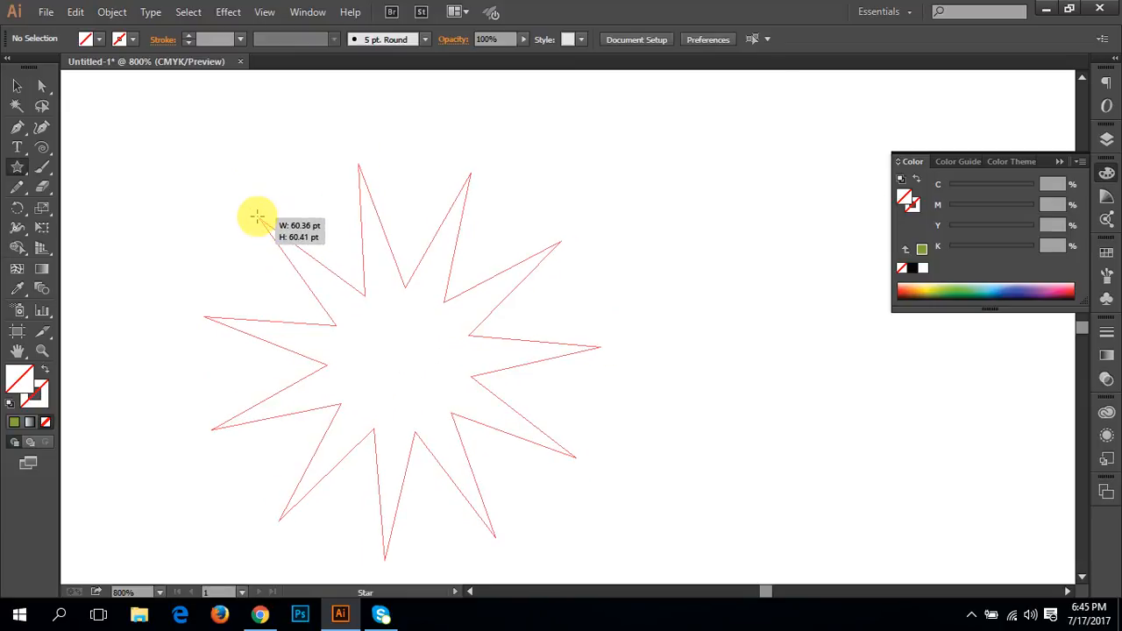
# Step: Vary the star's point count again, bringing it down to five points
pyautogui.press('Up')
pyautogui.press('Up')
pyautogui.press('Up')
pyautogui.press('Up')
pyautogui.press('Up')
pyautogui.press('Up')
pyautogui.press('Up')
pyautogui.press('Up')
pyautogui.moveTo(256, 215); pyautogui.dragTo(256, 216)
pyautogui.press('Down')
pyautogui.press('Down')
pyautogui.press('Down')
pyautogui.press('Down')
pyautogui.press('Down')
pyautogui.press('Down')
pyautogui.press('Down')
pyautogui.press('Down')
pyautogui.press('Down')
pyautogui.press('Down')
pyautogui.press('Down')
pyautogui.press('Down')
pyautogui.press('Down')
pyautogui.press('Down')
pyautogui.press('Down')
pyautogui.press('Down')
pyautogui.press('Up')
pyautogui.press('Down')
pyautogui.press('Up')
pyautogui.press('Up')
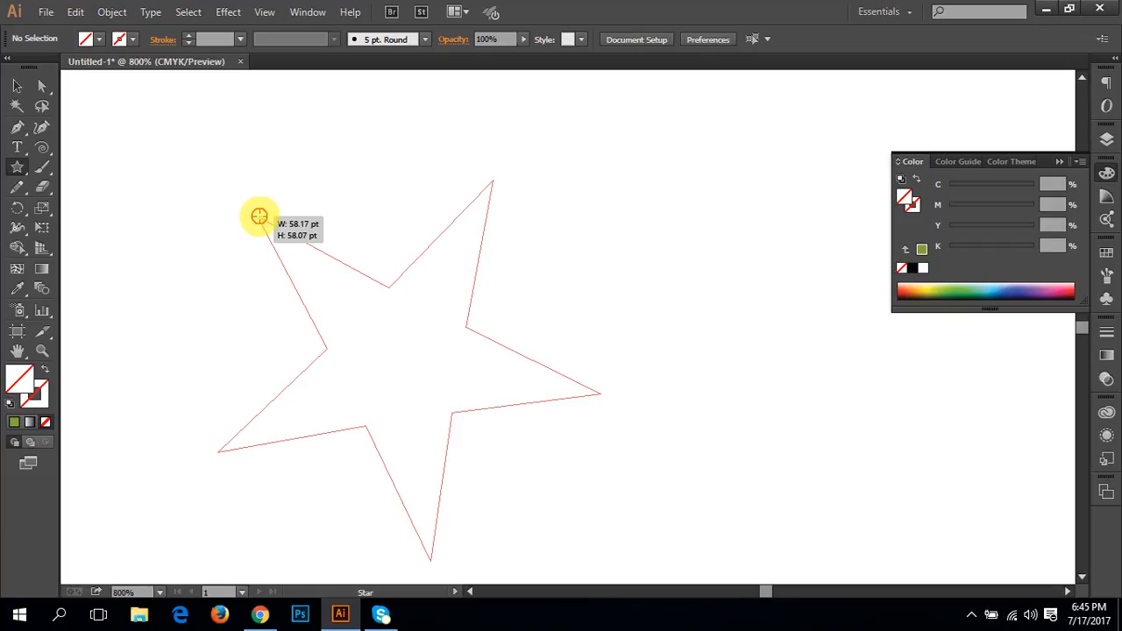
# Step: Shrink the star to about 50 by 52 pt and raise its point count to ten
pyautogui.moveTo(259, 215); pyautogui.dragTo(293, 227)
pyautogui.press('Up')
pyautogui.press('Up')
pyautogui.press('Up')
pyautogui.press('Up')
pyautogui.press('Up')
pyautogui.press('Up')
pyautogui.press('Up')
pyautogui.press('Up')
pyautogui.press('Up')
pyautogui.press('Up')
pyautogui.press('Up')
pyautogui.press('Up')
pyautogui.press('Up')
pyautogui.press('Up')
pyautogui.press('Up')
pyautogui.press('Up')
pyautogui.press('Up')
pyautogui.press('Up')
pyautogui.press('Up')
pyautogui.press('Down')
pyautogui.press('Down')
pyautogui.press('Down')
pyautogui.press('Down')
pyautogui.press('Down')
pyautogui.press('Down')
pyautogui.press('Down')
pyautogui.press('Down')
pyautogui.press('Down')
pyautogui.press('Down')
pyautogui.press('Down')
pyautogui.press('Down')
pyautogui.press('Down')
pyautogui.press('Down')
pyautogui.press('Down')
pyautogui.press('Down')
pyautogui.press('Down')
pyautogui.press('Down')
pyautogui.press('Down')
pyautogui.press('Down')
pyautogui.press('Up')
pyautogui.press('Up')
pyautogui.press('Up')
pyautogui.press('Up')
pyautogui.press('Up')
pyautogui.press('Up')
pyautogui.press('Up')
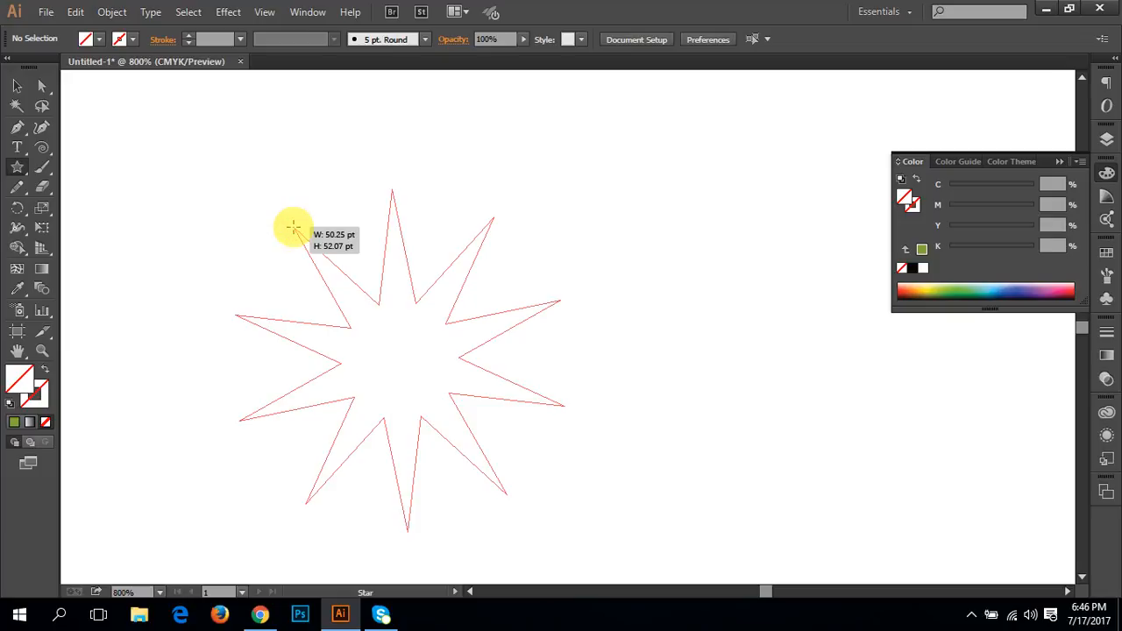
# Step: Finish the star with nine points and fill it with green (C 67.45, M 0, Y 100, K 0)
pyautogui.press('Up')
pyautogui.press('Up')
pyautogui.press('Up')
pyautogui.press('Up')
pyautogui.press('Up')
pyautogui.moveTo(292, 227); pyautogui.dragTo(293, 227)
pyautogui.press('Up')
pyautogui.press('Up')
pyautogui.press('Up')
pyautogui.press('Up')
pyautogui.press('Down')
pyautogui.press('Down')
pyautogui.press('Down')
pyautogui.press('Down')
pyautogui.press('Down')
pyautogui.press('Down')
pyautogui.press('Down')
pyautogui.press('Down')
pyautogui.press('Down')
pyautogui.press('Down')
pyautogui.press('Down')
pyautogui.press('Down')
pyautogui.press('Down')
pyautogui.press('Down')
pyautogui.press('Down')
pyautogui.press('Down')
pyautogui.press('Up')
pyautogui.press('Up')
pyautogui.press('Up')
pyautogui.press('Up')
pyautogui.click(959, 292)
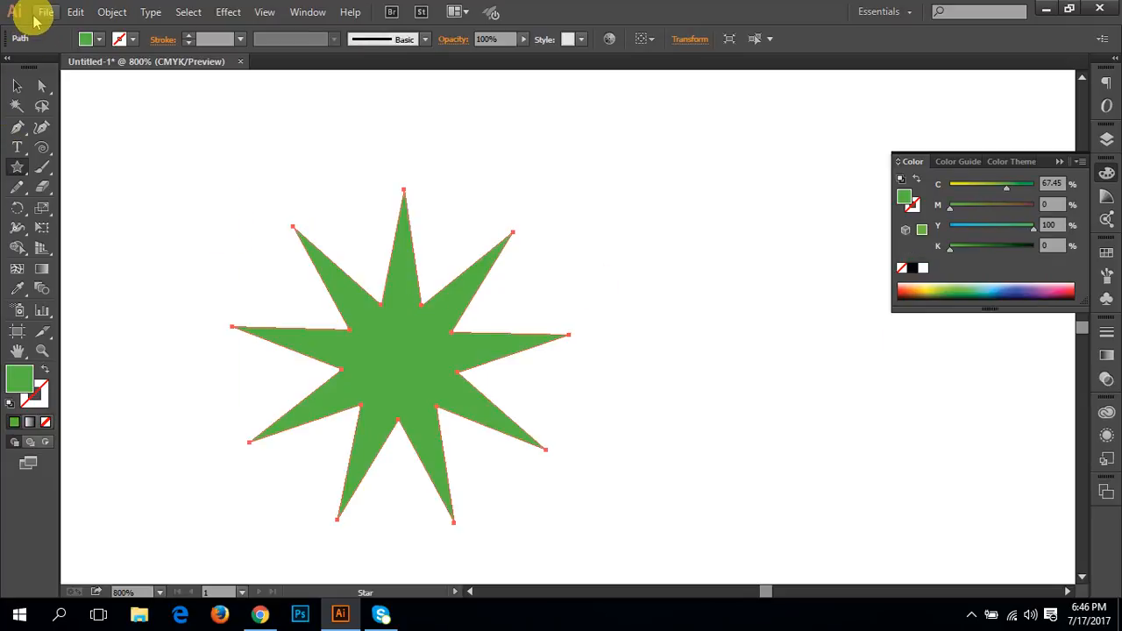
pyautogui.click(985, 619)
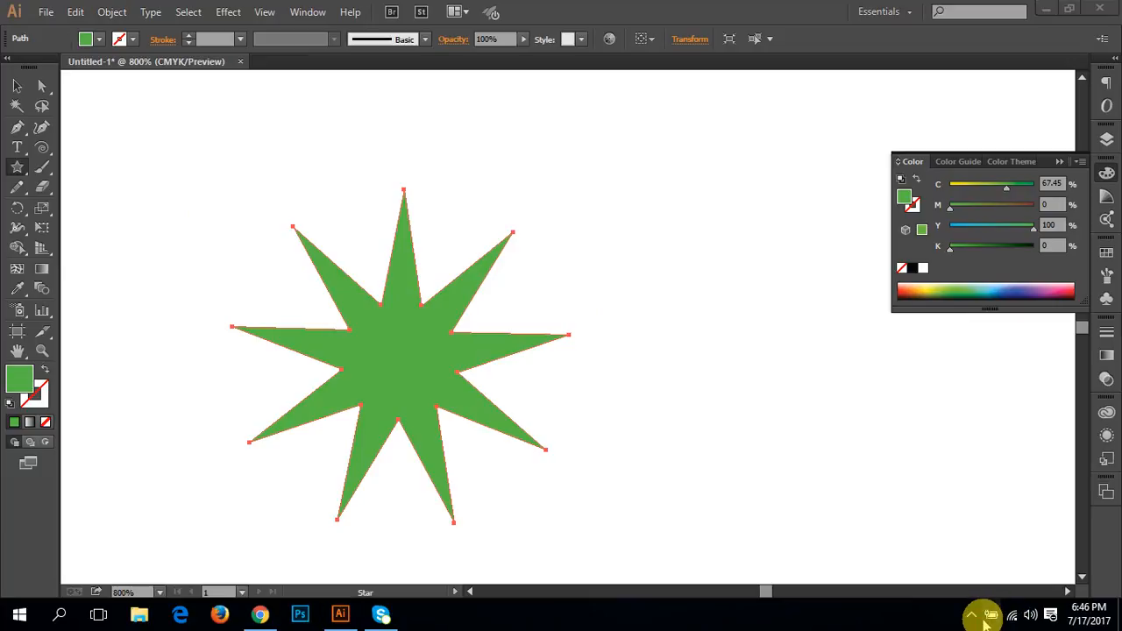
pyautogui.click(971, 620)
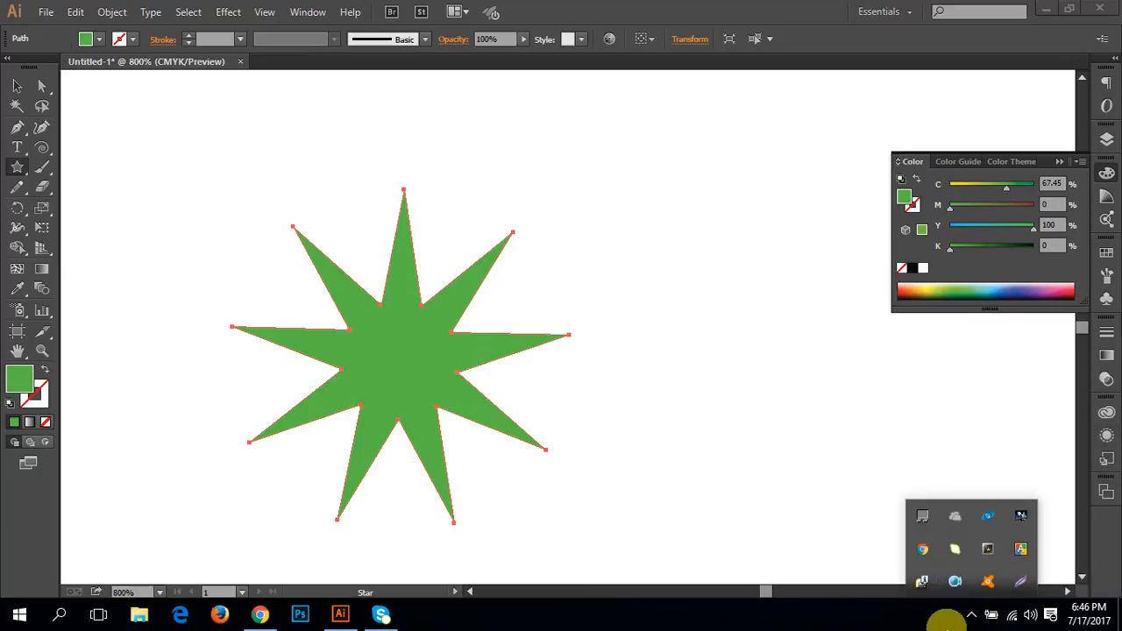
pyautogui.click(973, 618)
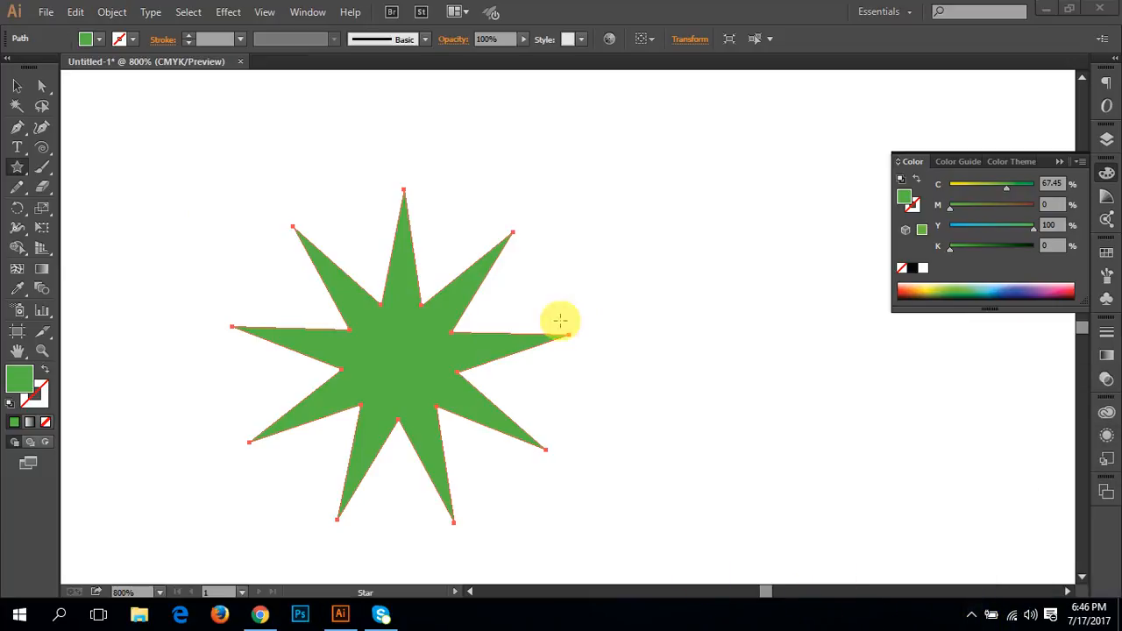
# Step: Delete the green star and activate the Flare tool
pyautogui.click(16, 86)
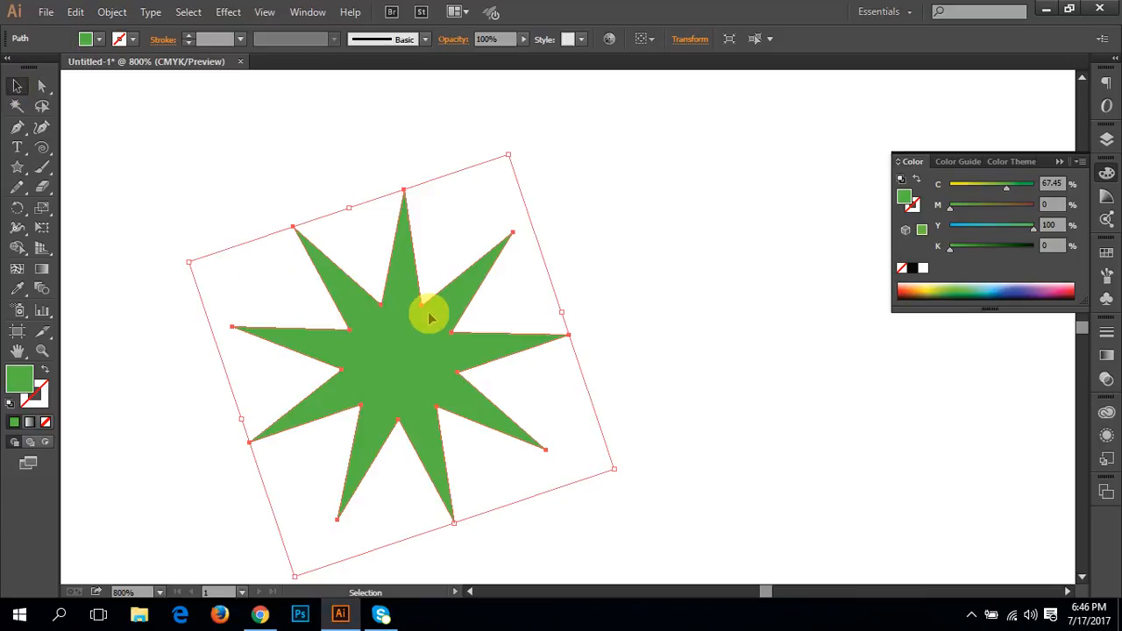
pyautogui.press('Delete')
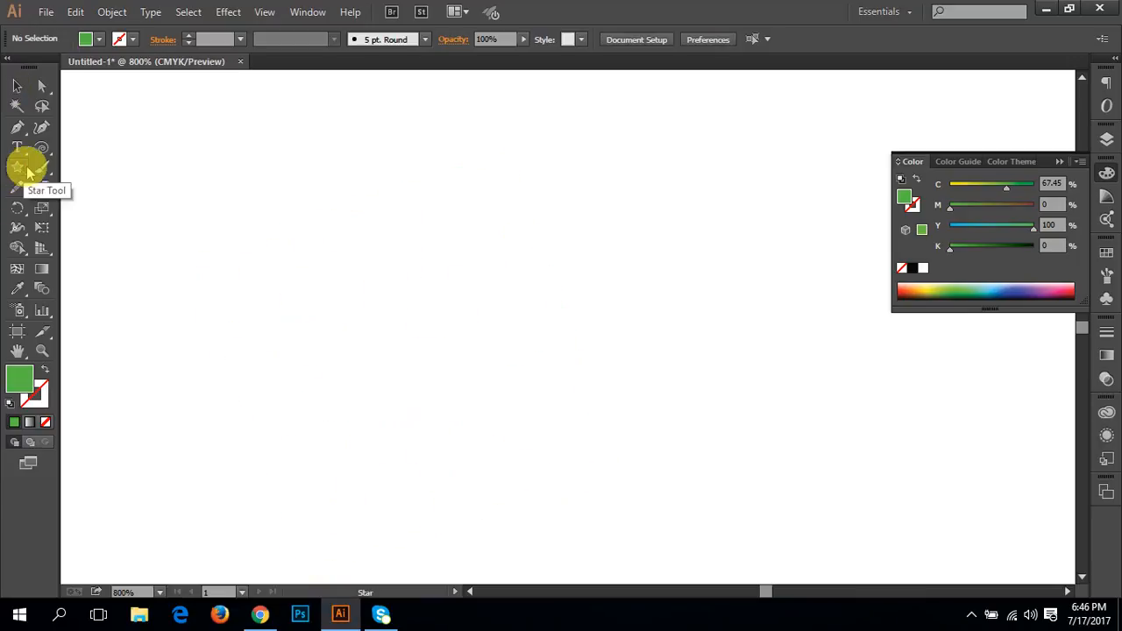
pyautogui.click(20, 168)
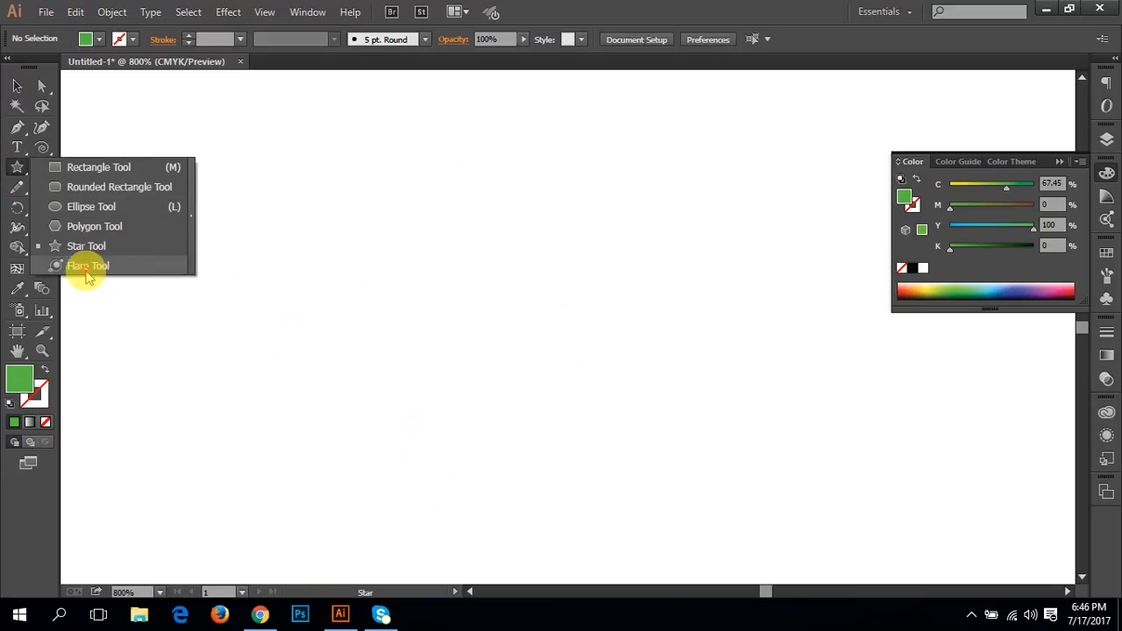
pyautogui.click(92, 266)
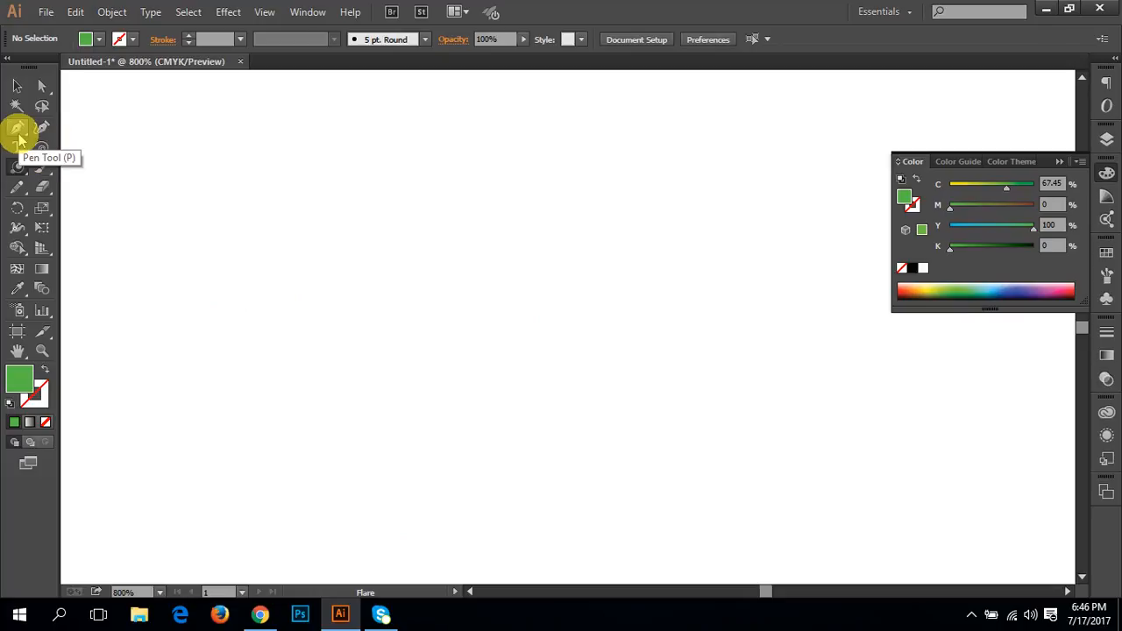
# Step: View the creation options of the Line Segment tool and the Rectangular Grid tool, dismissing each without drawing anything
pyautogui.moveTo(46, 151); pyautogui.dragTo(135, 159)
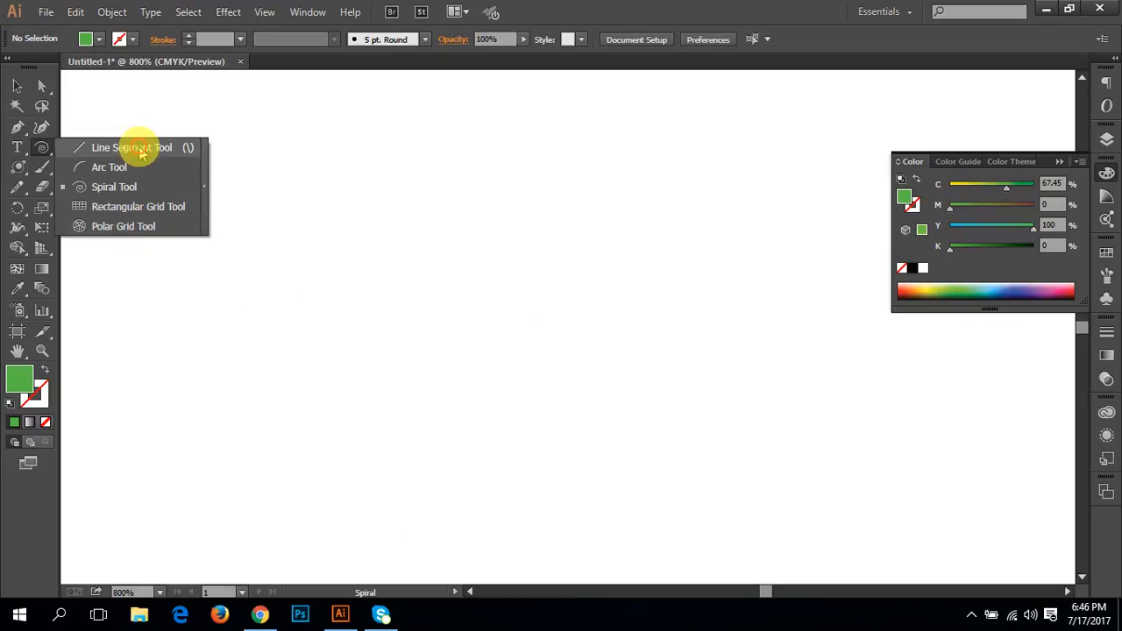
pyautogui.moveTo(132, 150); pyautogui.dragTo(126, 150)
pyautogui.click(494, 246)
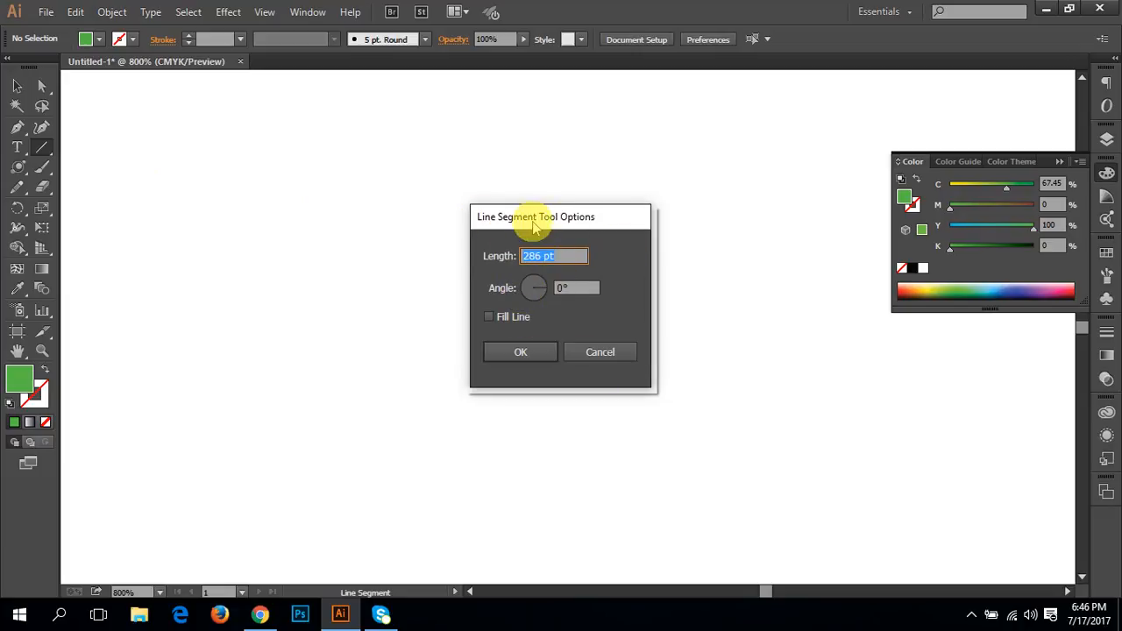
pyautogui.click(596, 352)
pyautogui.moveTo(53, 156); pyautogui.dragTo(171, 217)
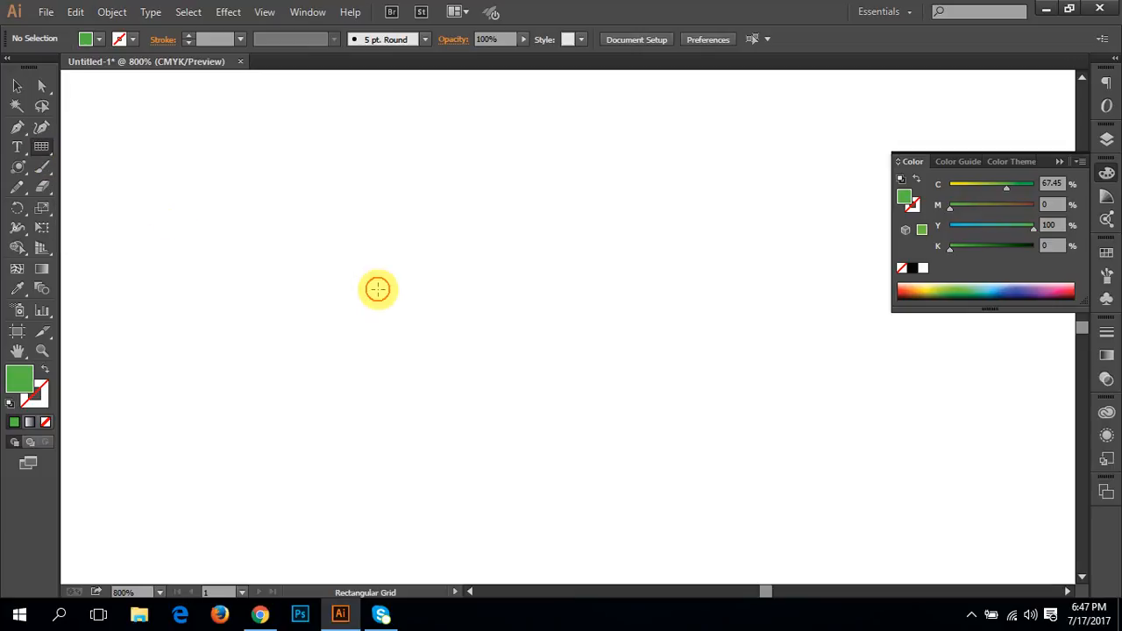
pyautogui.click(378, 290)
pyautogui.click(647, 472)
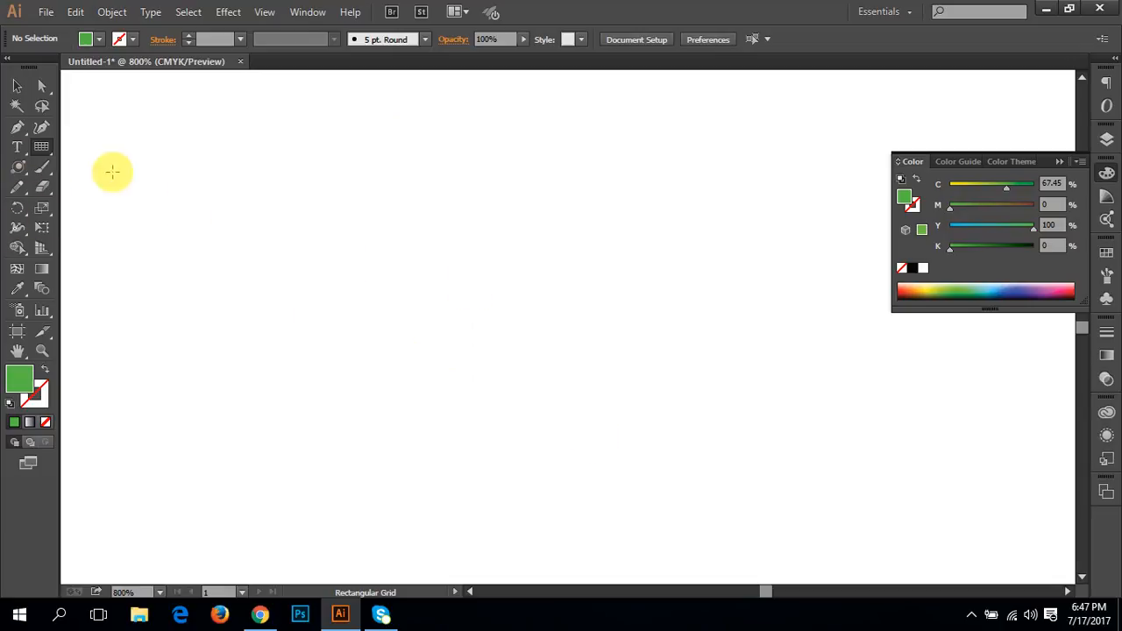
# Step: Activate the Flare tool and bring the red-orange banner with the FUTURE IT PARK text into view at 200%
pyautogui.moveTo(18, 169); pyautogui.dragTo(127, 276)
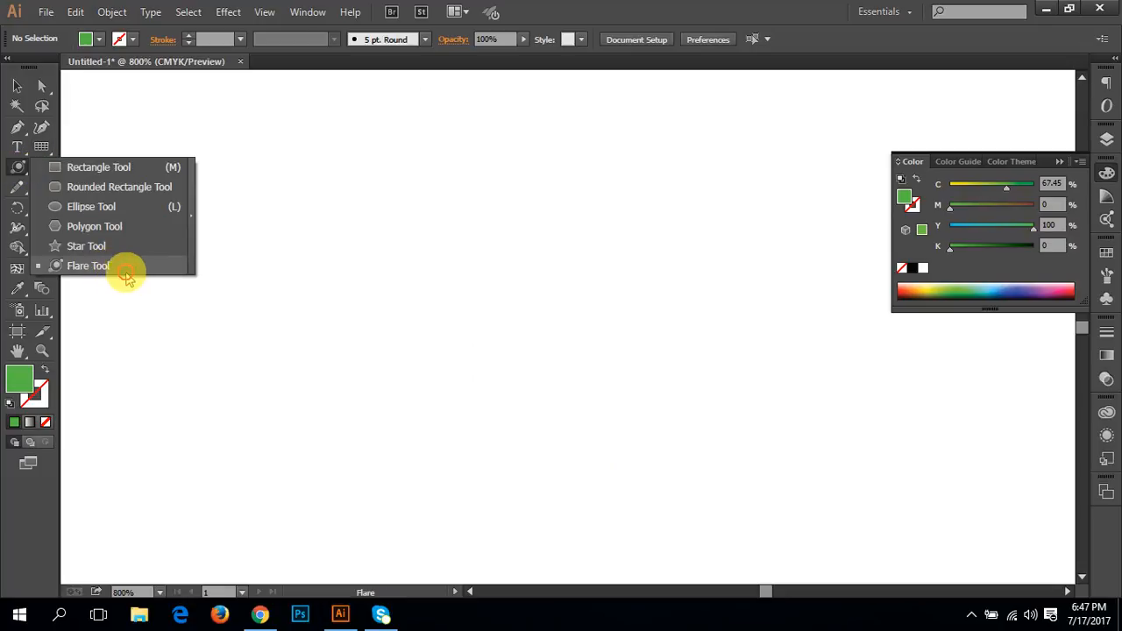
pyautogui.click(126, 268)
pyautogui.press('space')
pyautogui.moveTo(425, 161); pyautogui.dragTo(419, 463)
pyautogui.moveTo(476, 253); pyautogui.dragTo(363, 416)
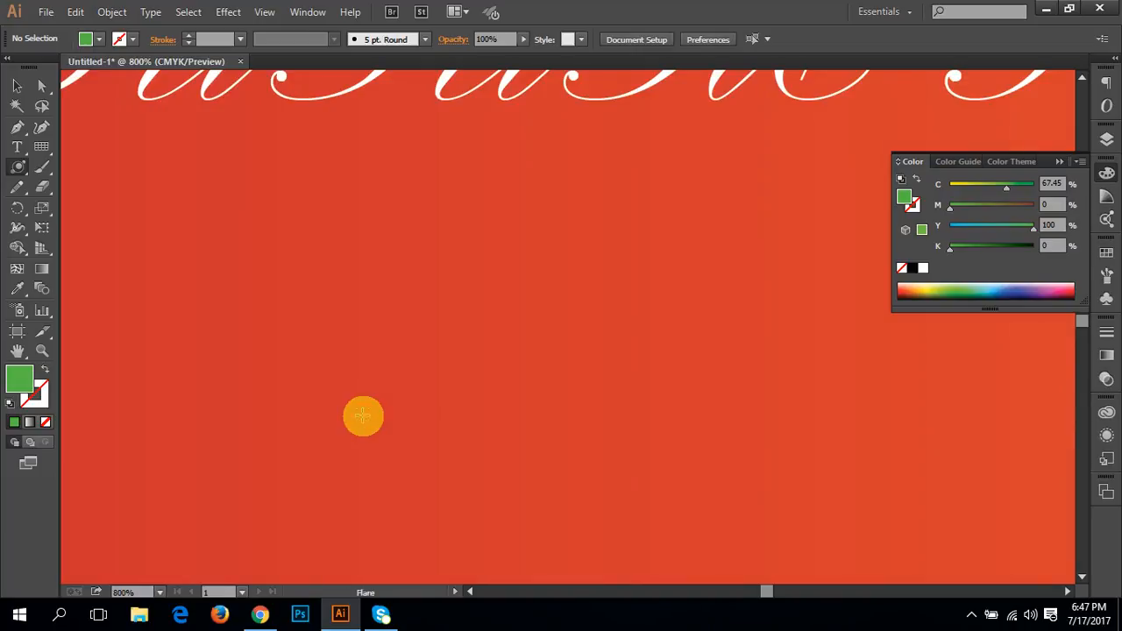
pyautogui.hotkey('ctrl', '-')
pyautogui.hotkey('ctrl', '-')
pyautogui.hotkey('ctrl', '-')
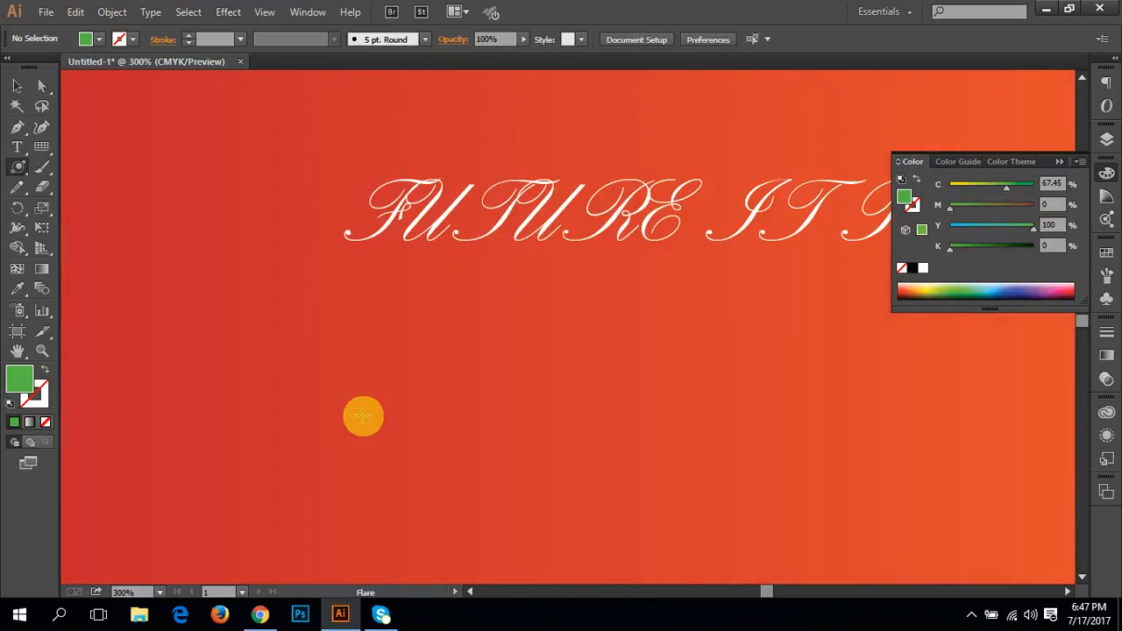
pyautogui.hotkey('ctrl', '-')
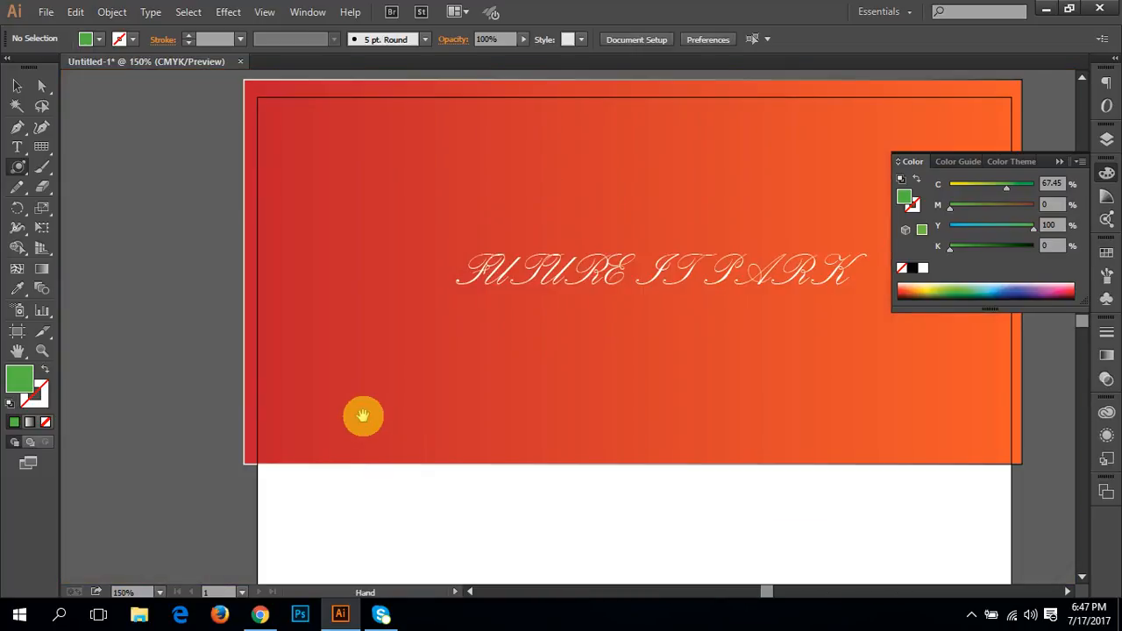
pyautogui.moveTo(511, 348); pyautogui.dragTo(344, 410)
pyautogui.keyDown('ctrl'); pyautogui.click(429, 358); pyautogui.keyUp('ctrl')
pyautogui.moveTo(479, 365); pyautogui.dragTo(419, 413)
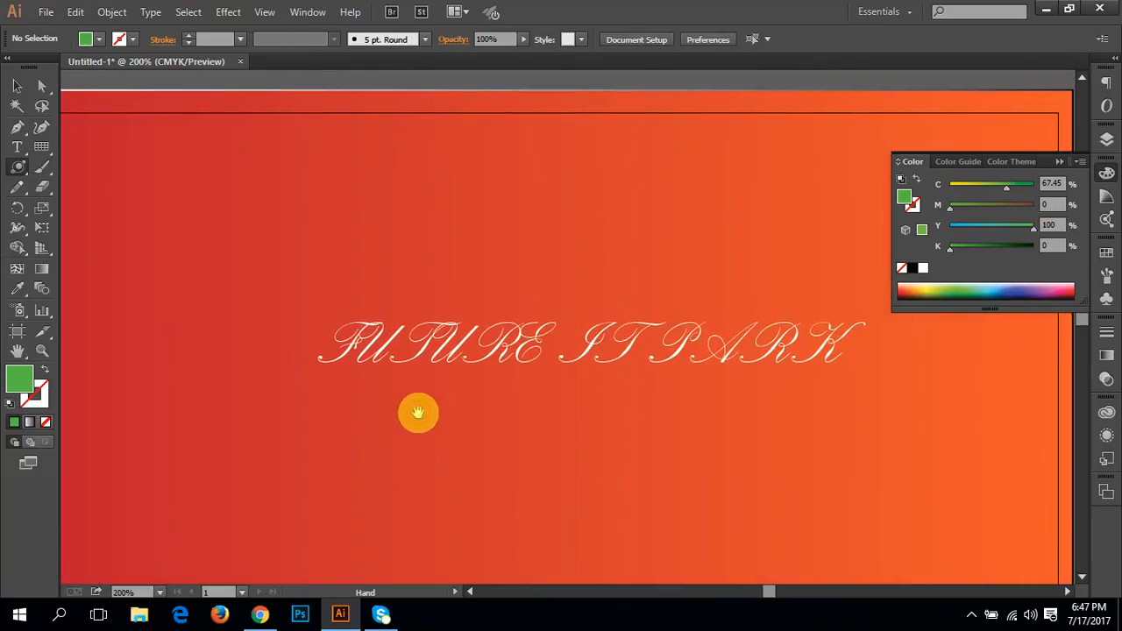
# Step: Select the FUTURE IT PARK text on the banner and set its font to Papyrus
pyautogui.click(17, 86)
pyautogui.click(474, 346)
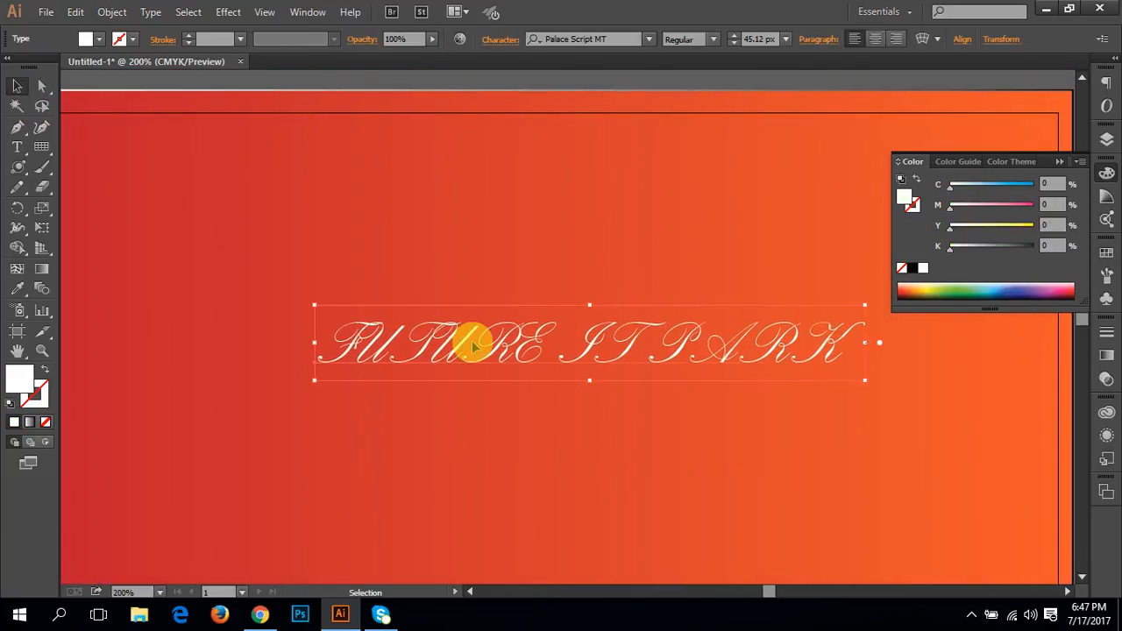
pyautogui.click(576, 40)
pyautogui.press('BackSpace')
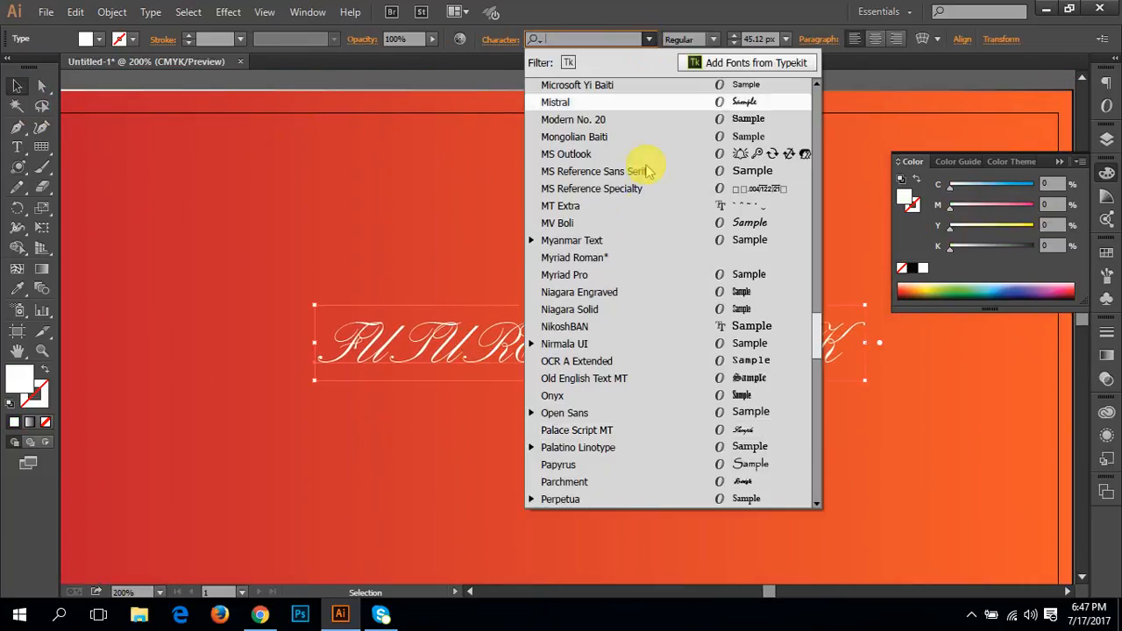
pyautogui.scroll(-3, 705, 425)
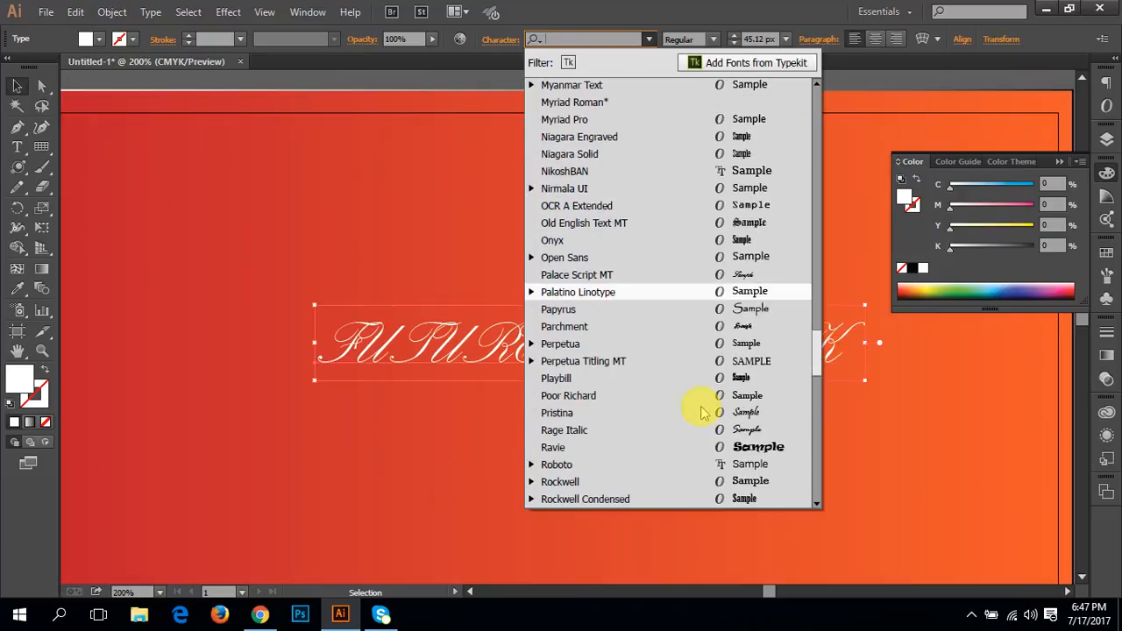
pyautogui.click(735, 311)
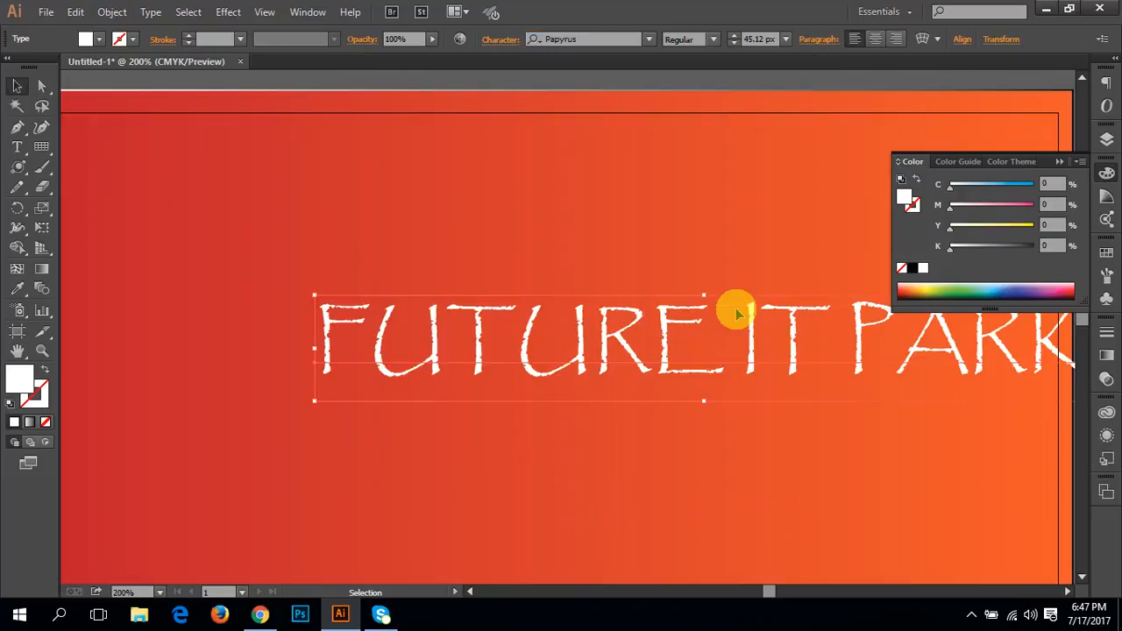
# Step: Set the font of the FUTURE IT PARK text to Showcard Gothic
pyautogui.click(646, 38)
pyautogui.press('BackSpace')
pyautogui.scroll(-8, 667, 228)
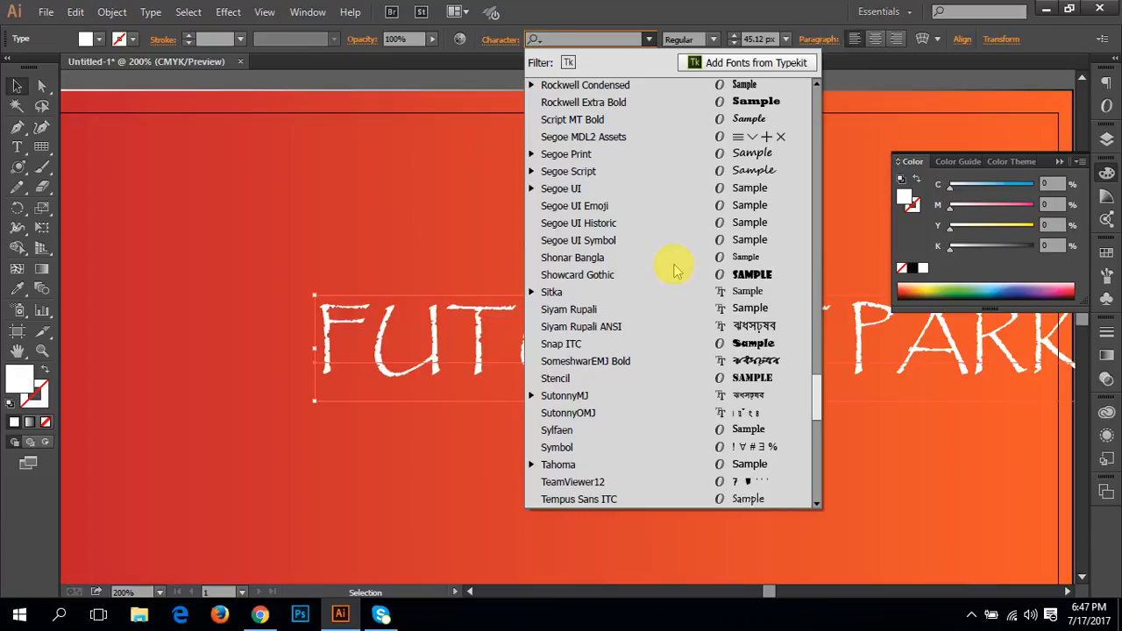
pyautogui.click(773, 275)
# Step: Apply a white-to-black linear gradient fill to the FUTURE IT PARK text
pyautogui.hotkey('ctrl', '+')
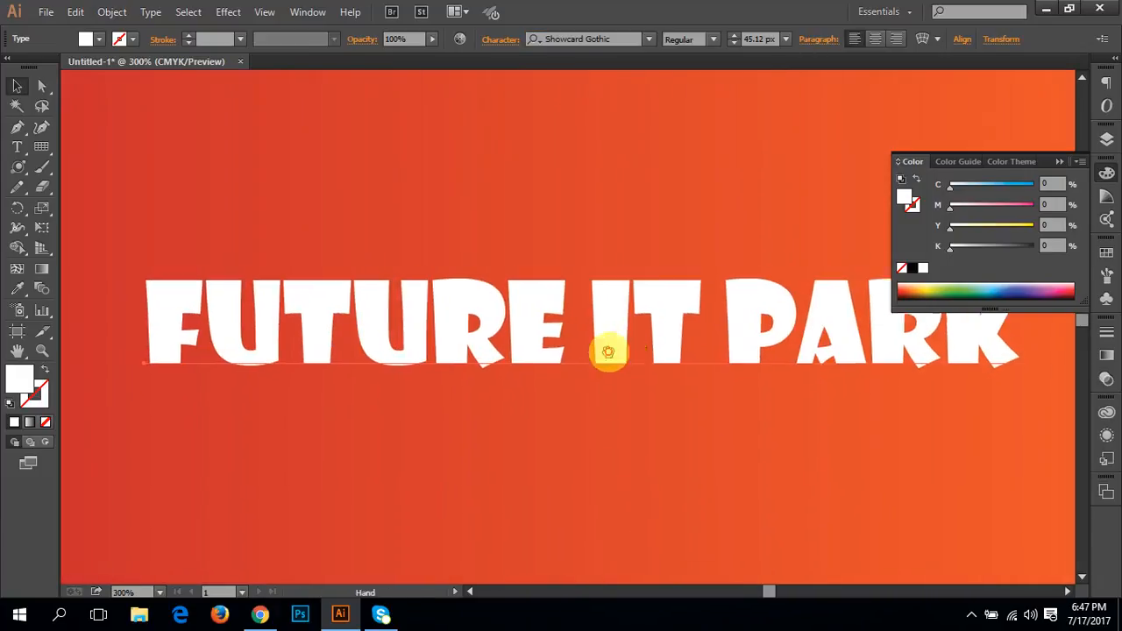
pyautogui.click(23, 423)
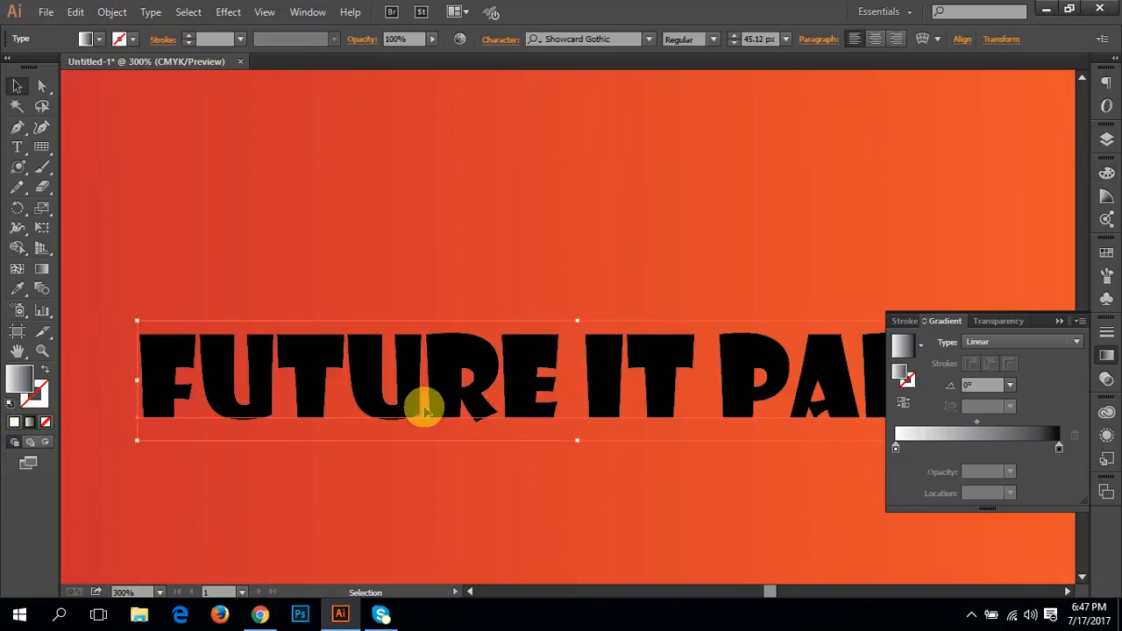
# Step: Convert the FUTURE IT PARK text to outlines and change its gradient's black end stop to yellow-green
pyautogui.rightClick(811, 430)
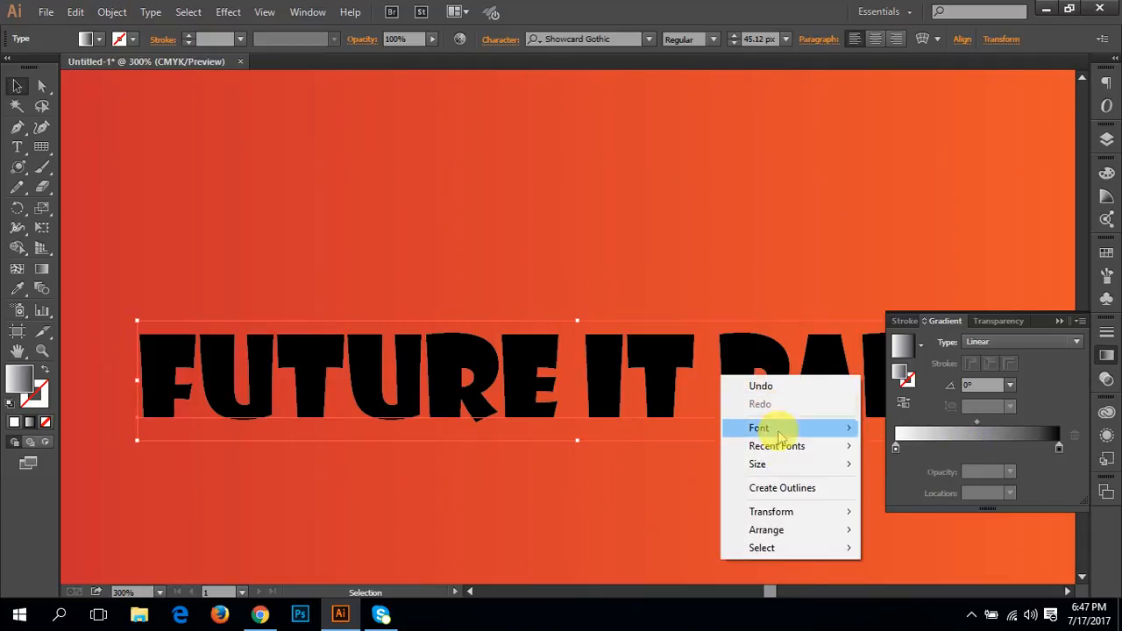
pyautogui.click(782, 487)
pyautogui.click(971, 429)
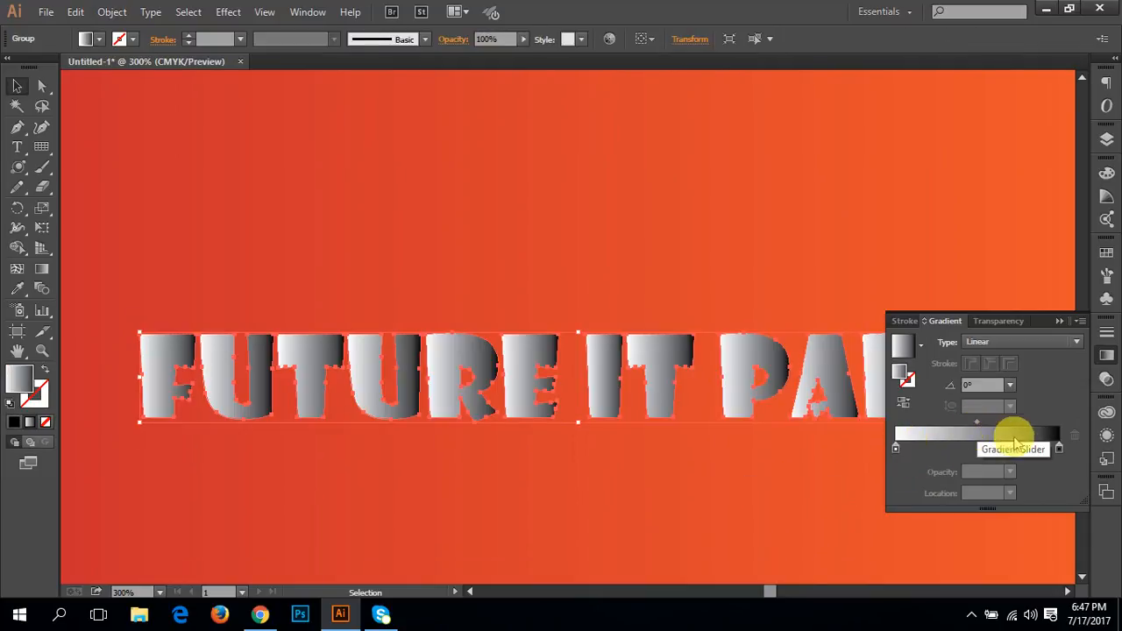
pyautogui.click(1059, 449)
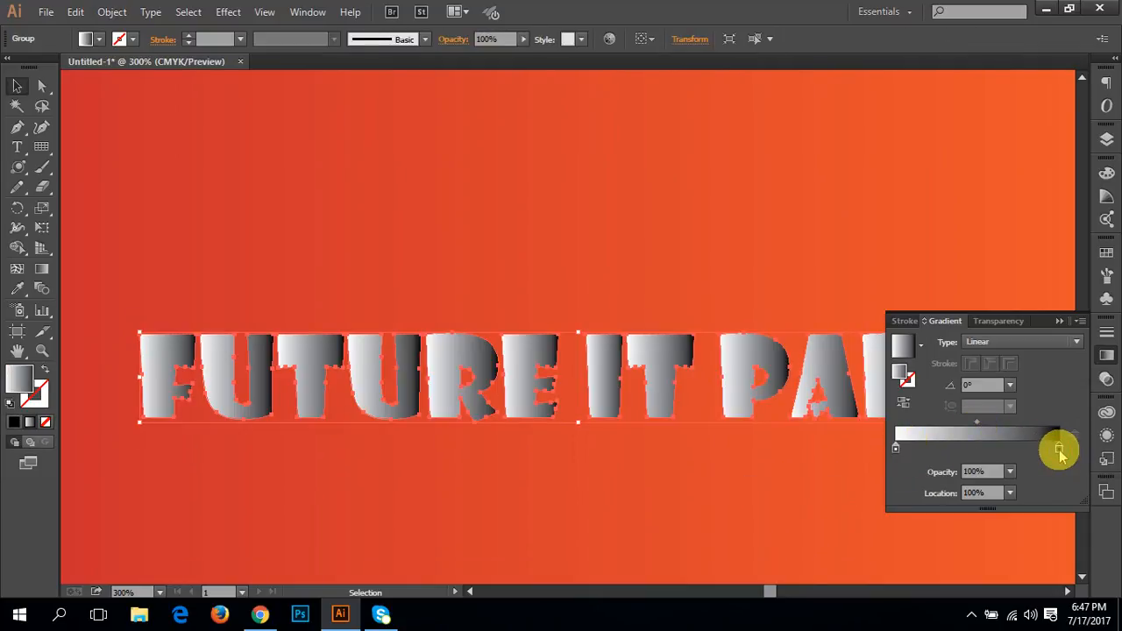
pyautogui.doubleClick(1059, 449)
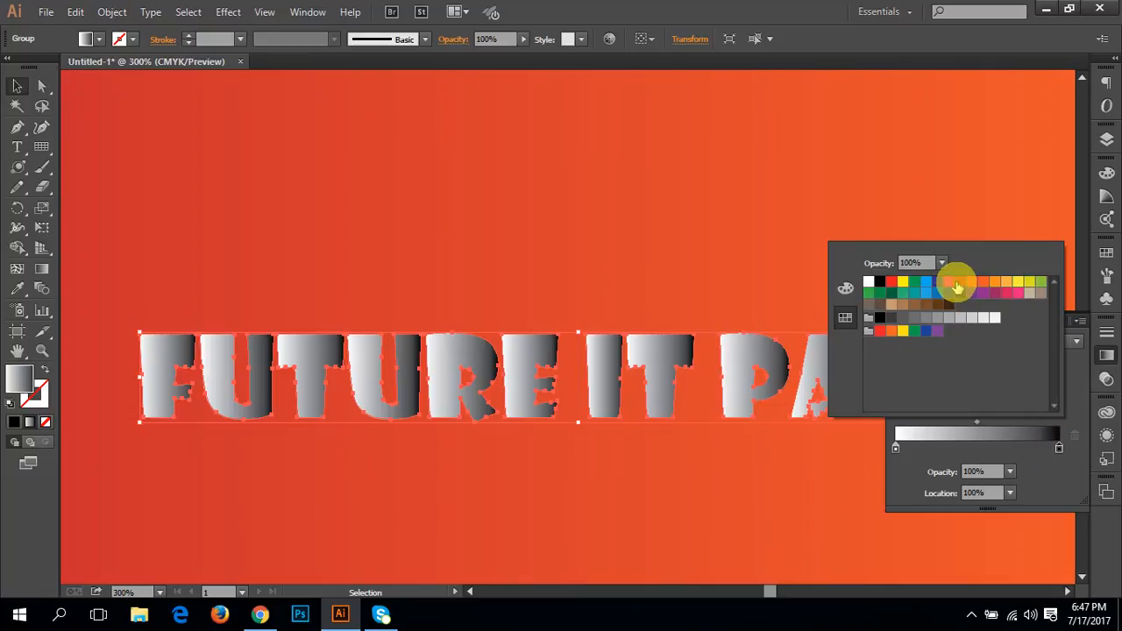
pyautogui.click(1028, 282)
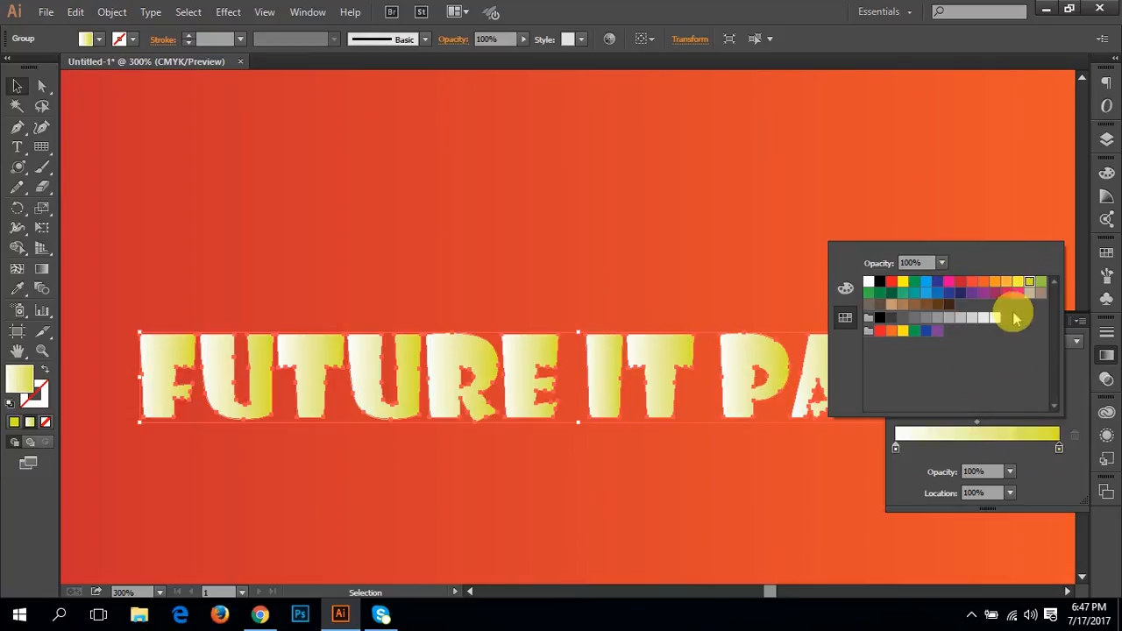
# Step: Try blue, red, orange and yellow swatches on the text gradient's white start stop, settle on light orange, and deselect the text
pyautogui.click(895, 449)
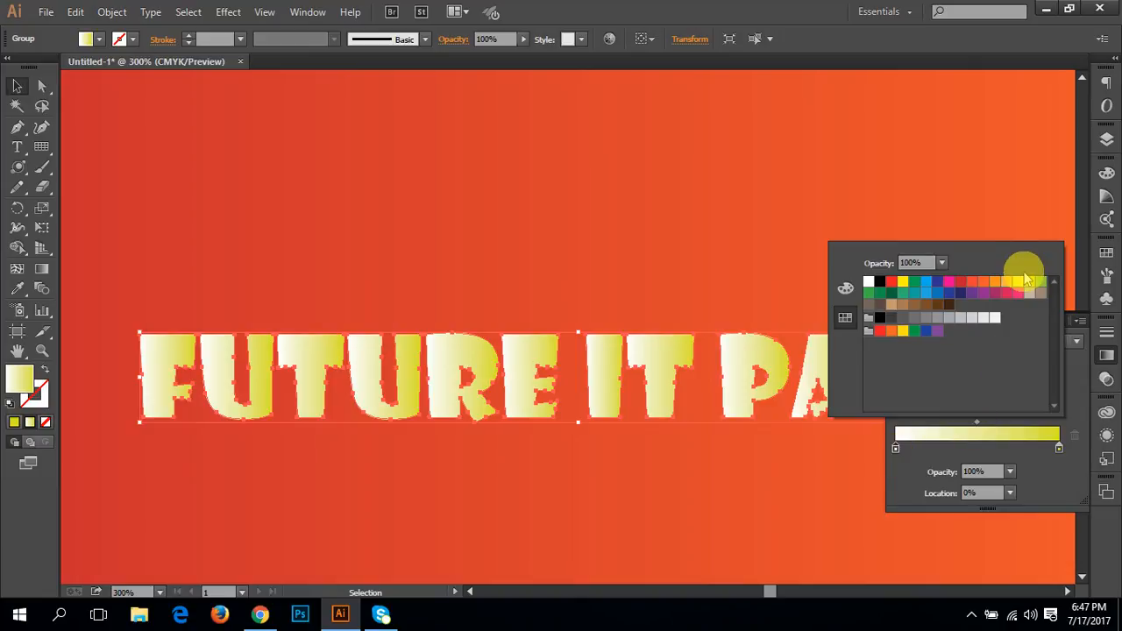
pyautogui.click(926, 282)
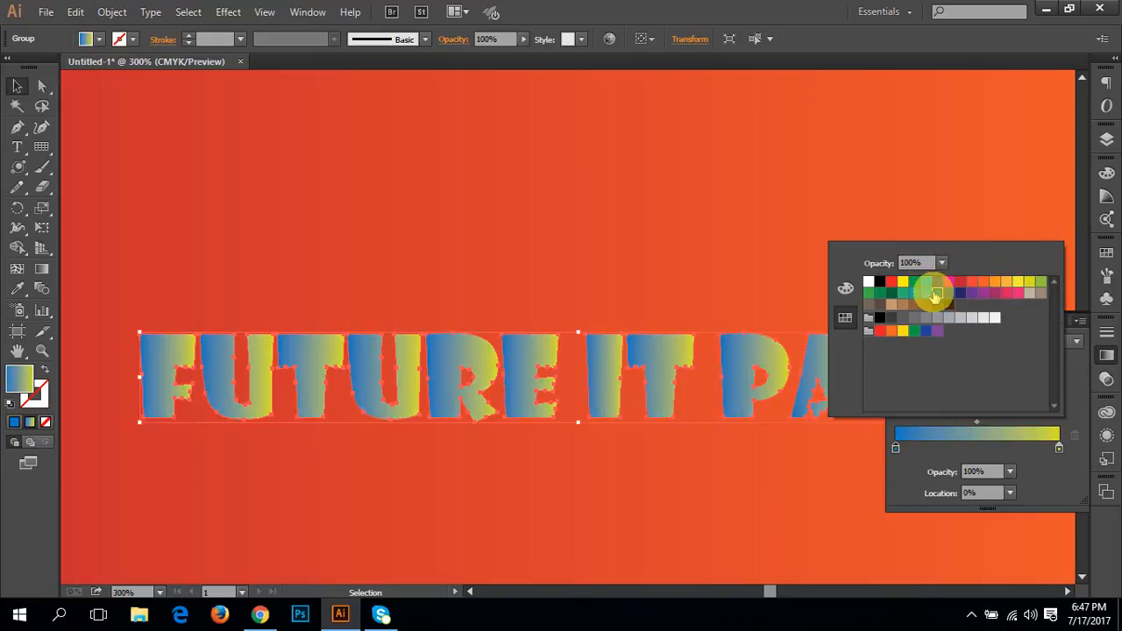
pyautogui.click(963, 282)
pyautogui.click(983, 283)
pyautogui.click(995, 282)
pyautogui.click(1006, 283)
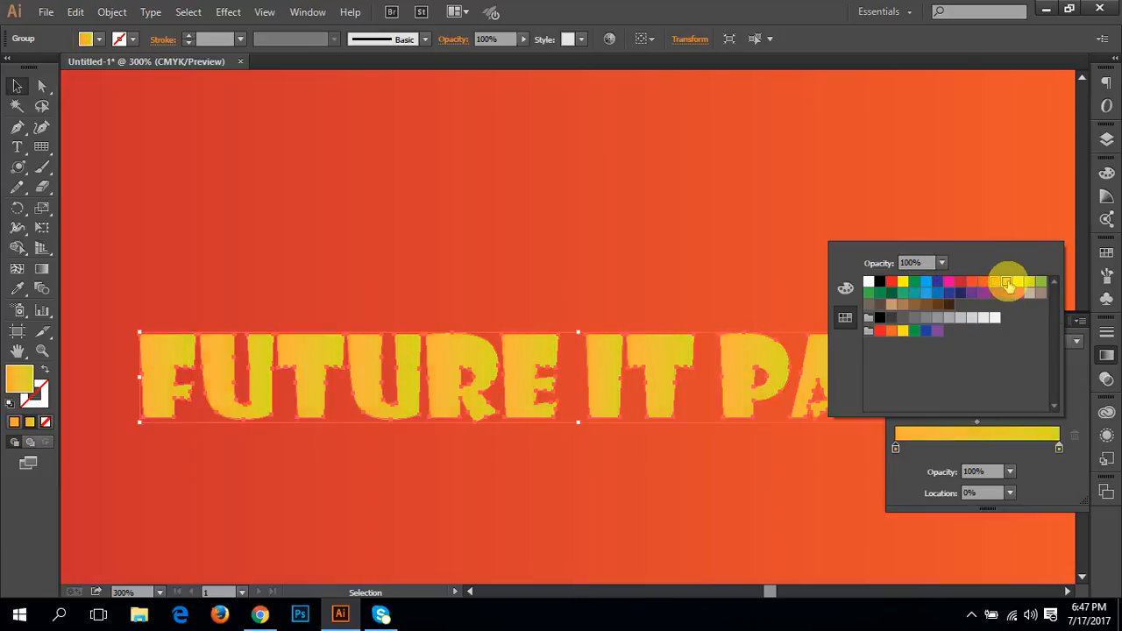
pyautogui.click(996, 282)
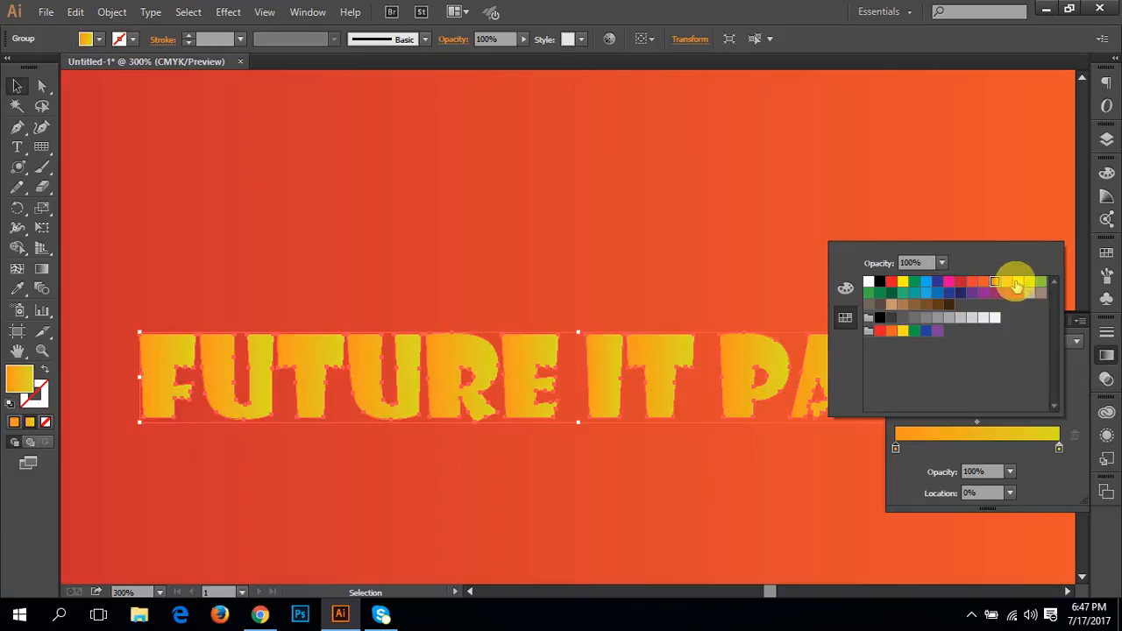
pyautogui.click(1017, 283)
pyautogui.click(1029, 283)
pyautogui.click(1041, 283)
pyautogui.click(1031, 284)
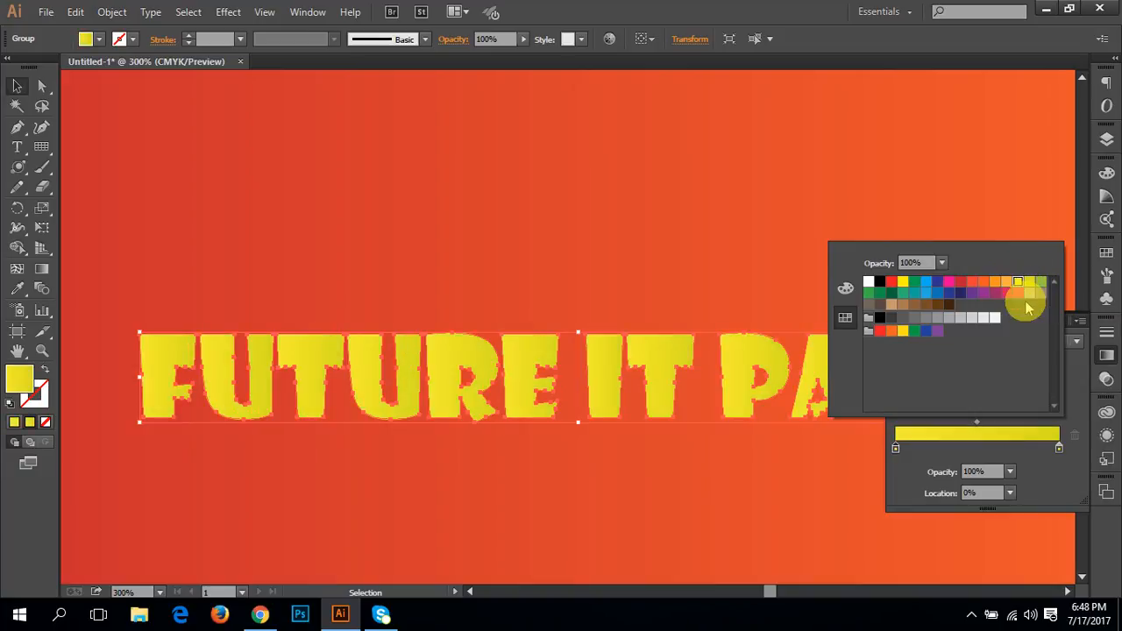
pyautogui.click(1017, 283)
pyautogui.click(1006, 282)
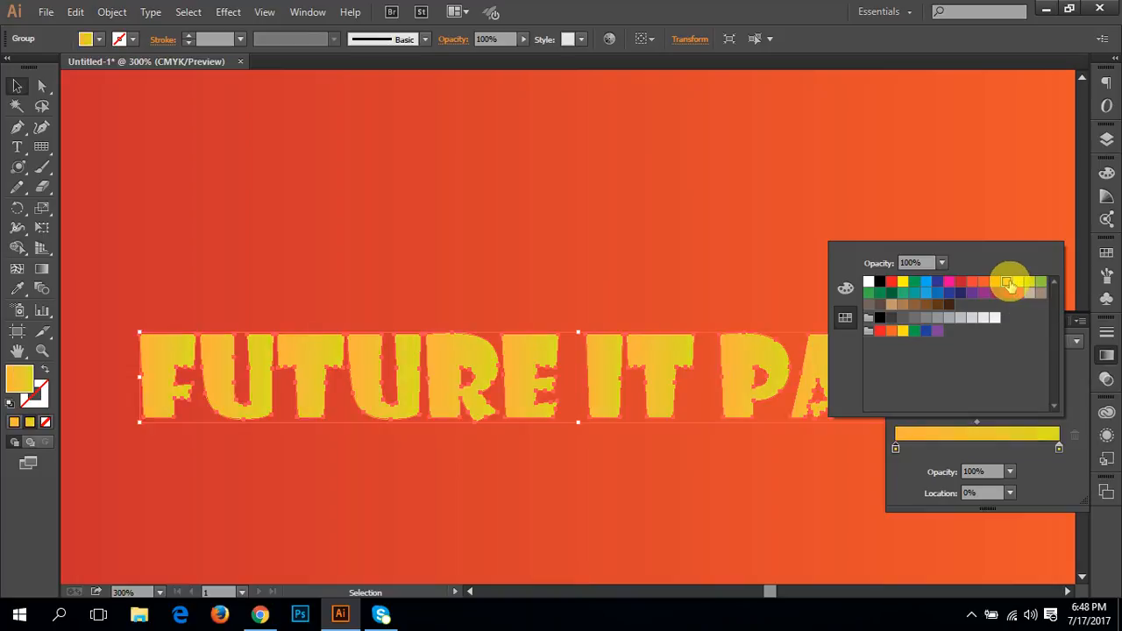
pyautogui.click(238, 264)
pyautogui.click(524, 266)
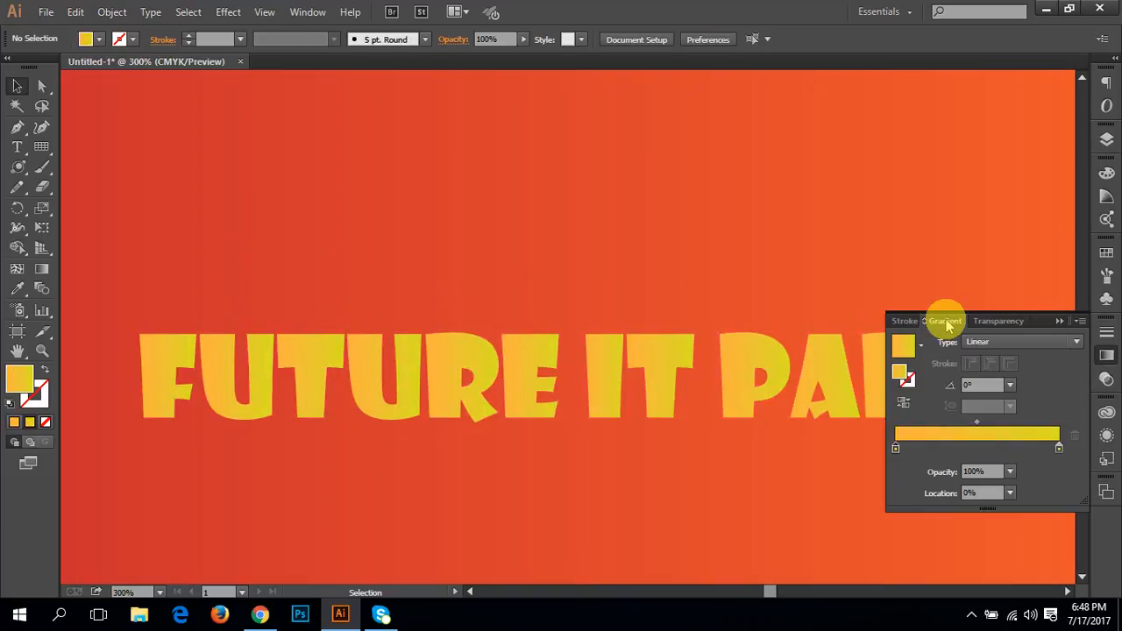
# Step: Unlock the banner's background rectangle in Layer 1
pyautogui.click(1105, 138)
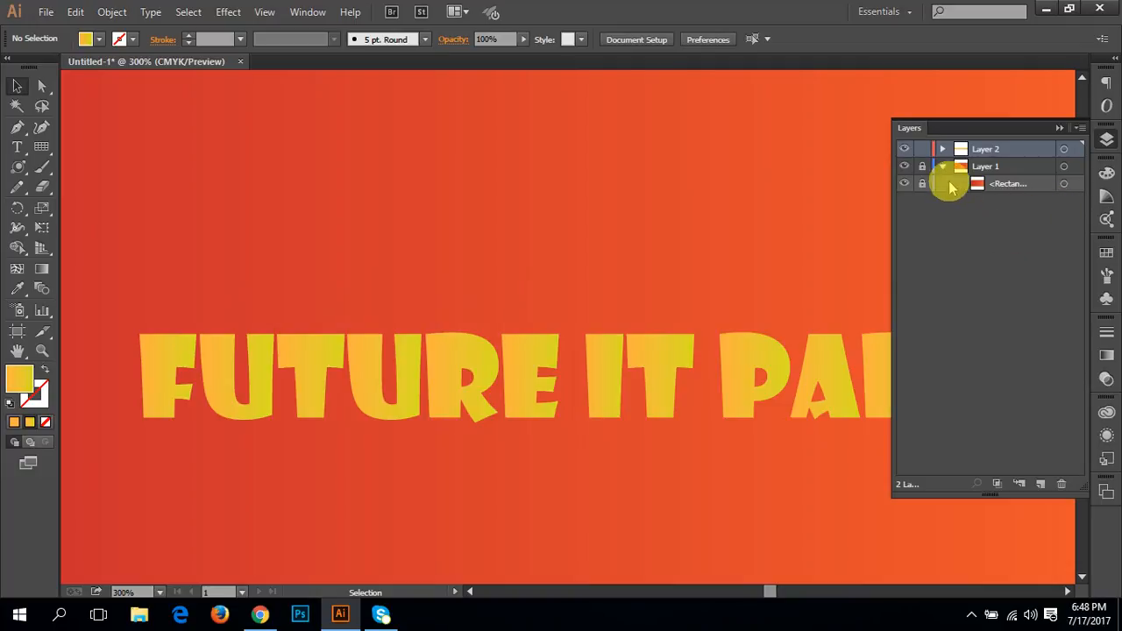
pyautogui.click(980, 189)
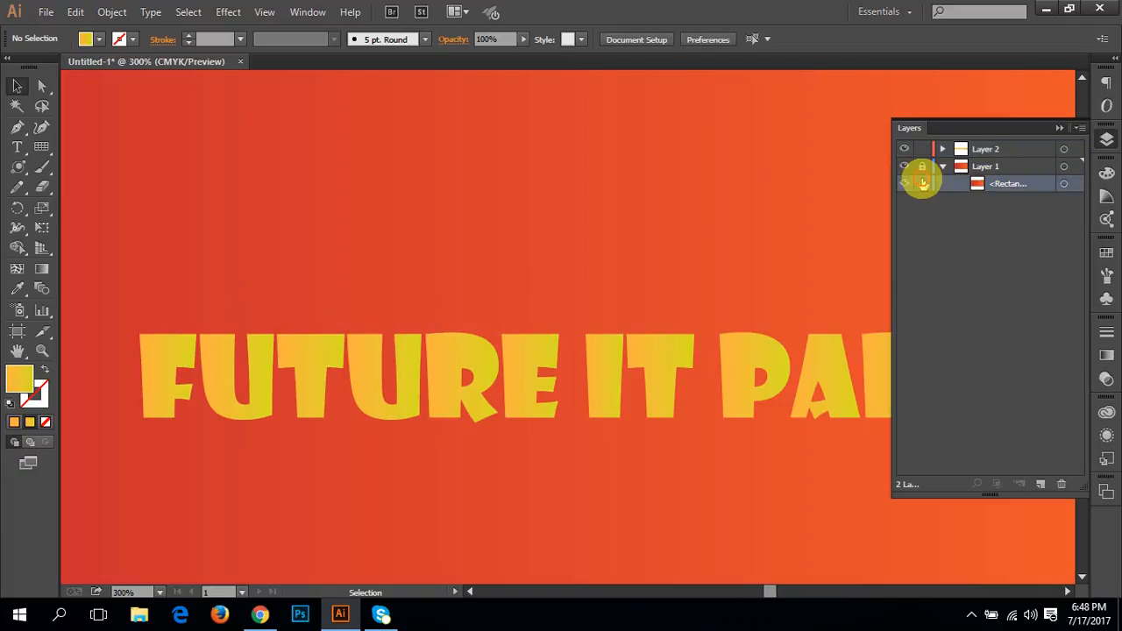
pyautogui.click(923, 183)
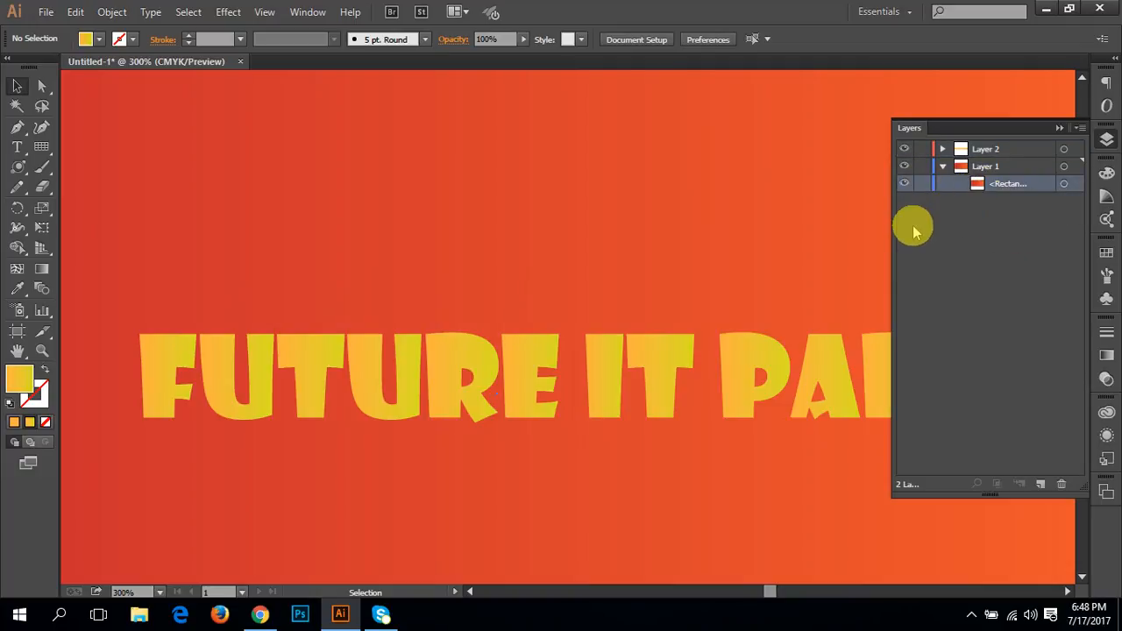
# Step: Select the banner's background rectangle and activate the Gradient tool with the whole banner in view at 100%
pyautogui.press('space')
pyautogui.moveTo(696, 357); pyautogui.dragTo(638, 287)
pyautogui.hotkey('ctrl', '-')
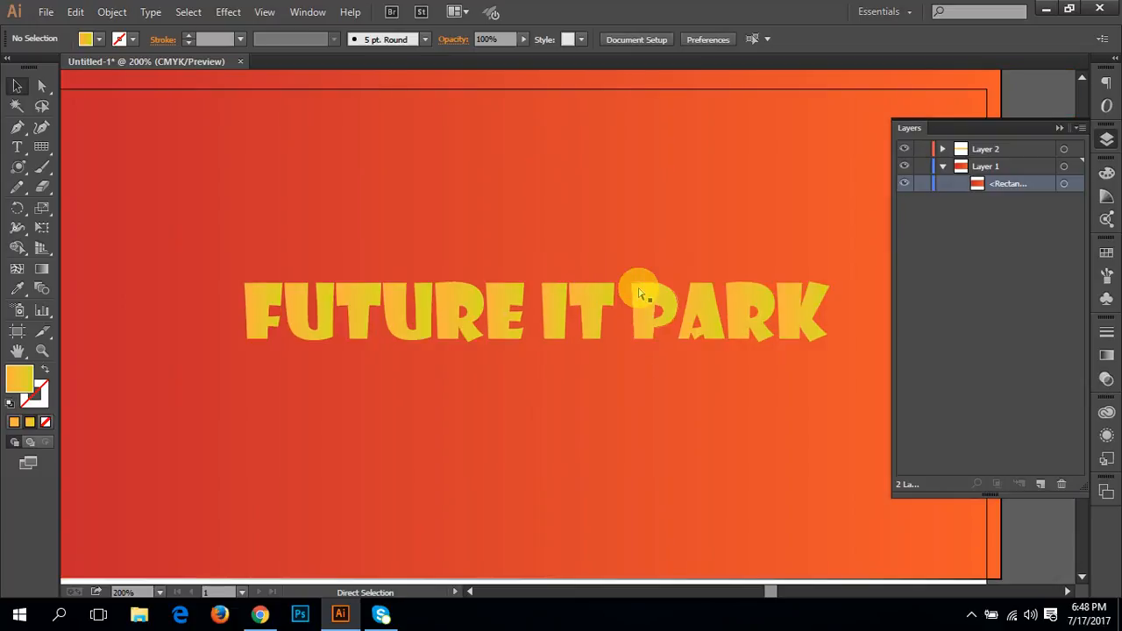
pyautogui.press('space')
pyautogui.moveTo(578, 354); pyautogui.dragTo(596, 336)
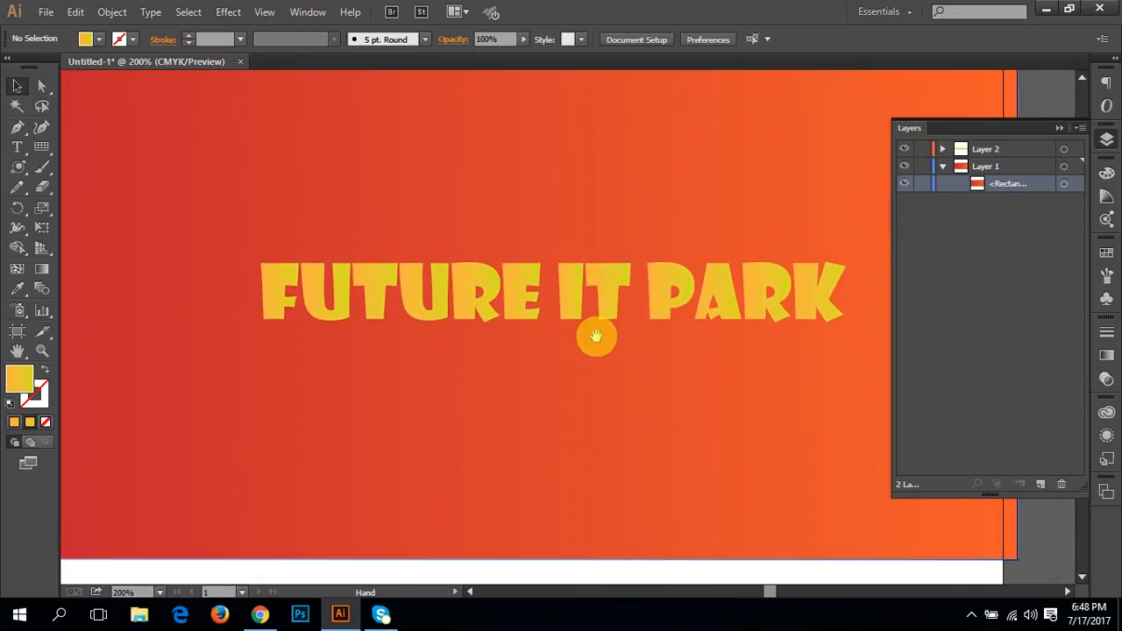
pyautogui.click(447, 279)
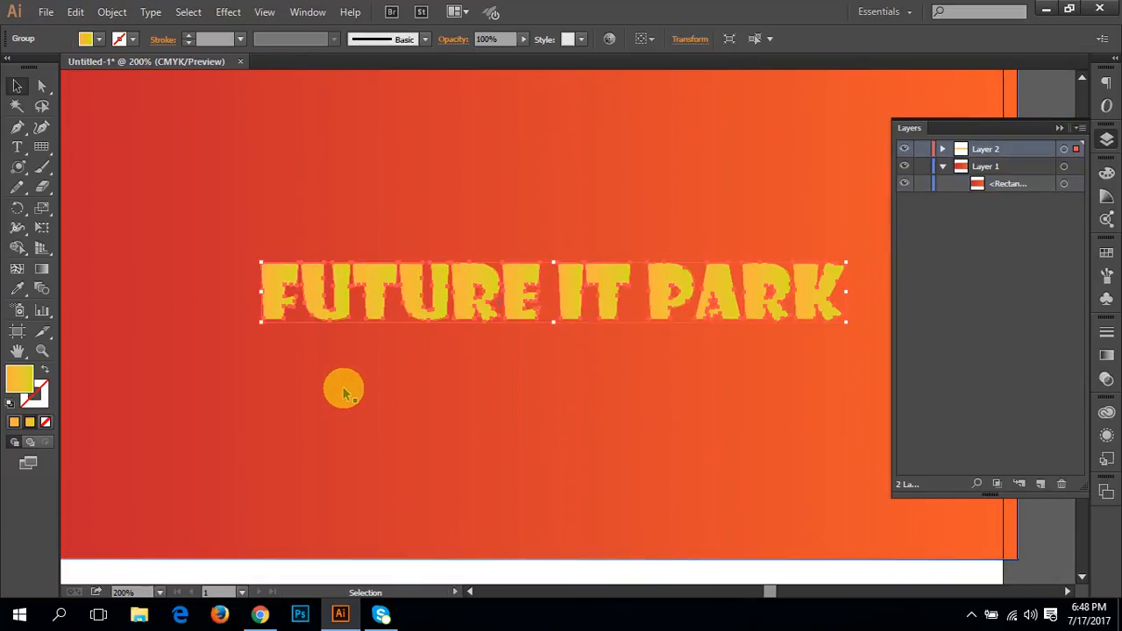
pyautogui.click(630, 376)
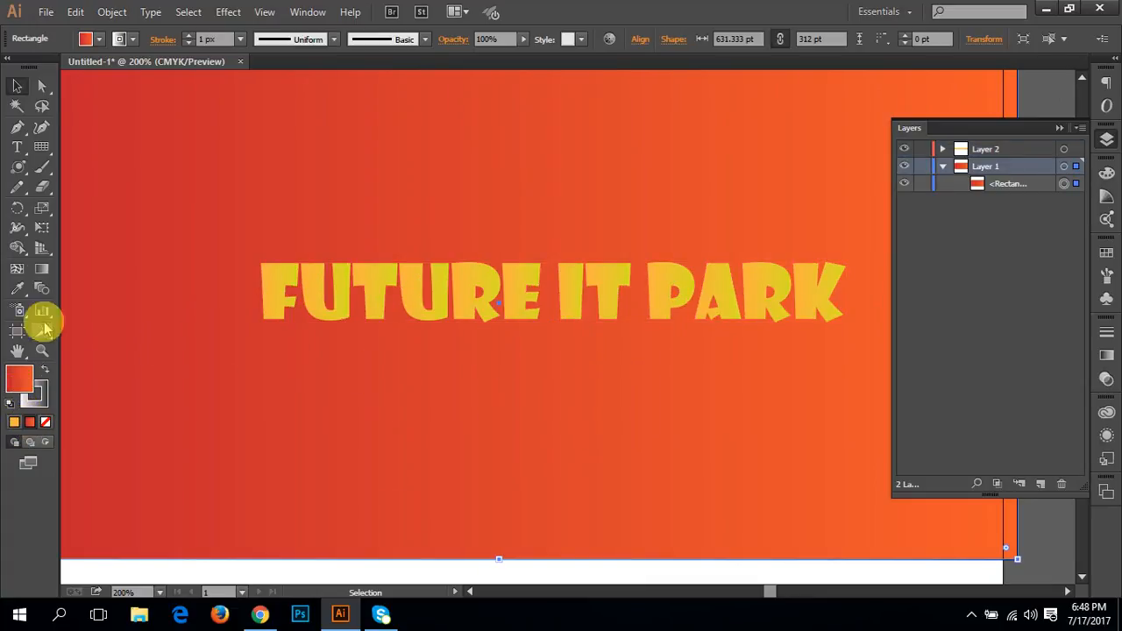
pyautogui.click(41, 270)
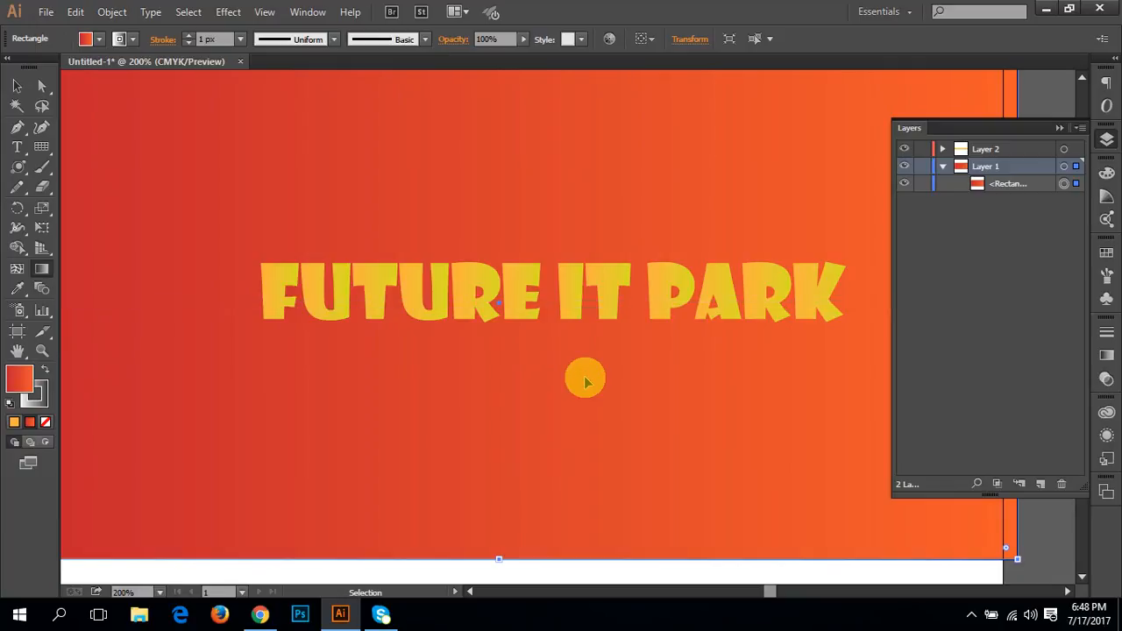
pyautogui.hotkey('ctrl', '+')
pyautogui.hotkey('ctrl', '1')
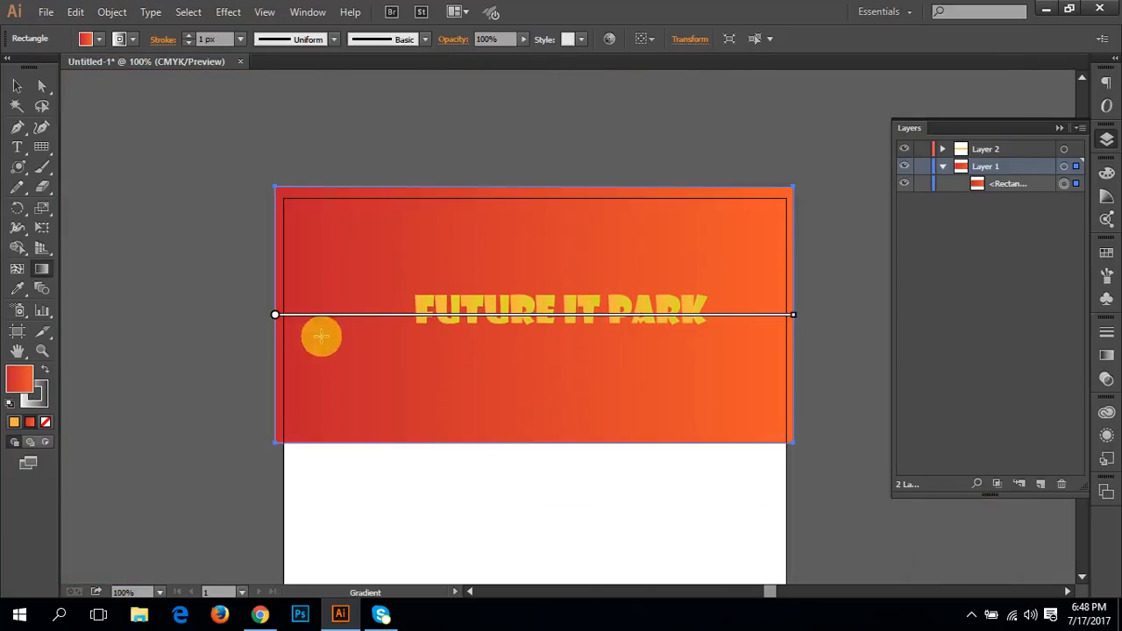
# Step: Change the start colour of the background rectangle's gradient to bright red-orange
pyautogui.doubleClick(274, 317)
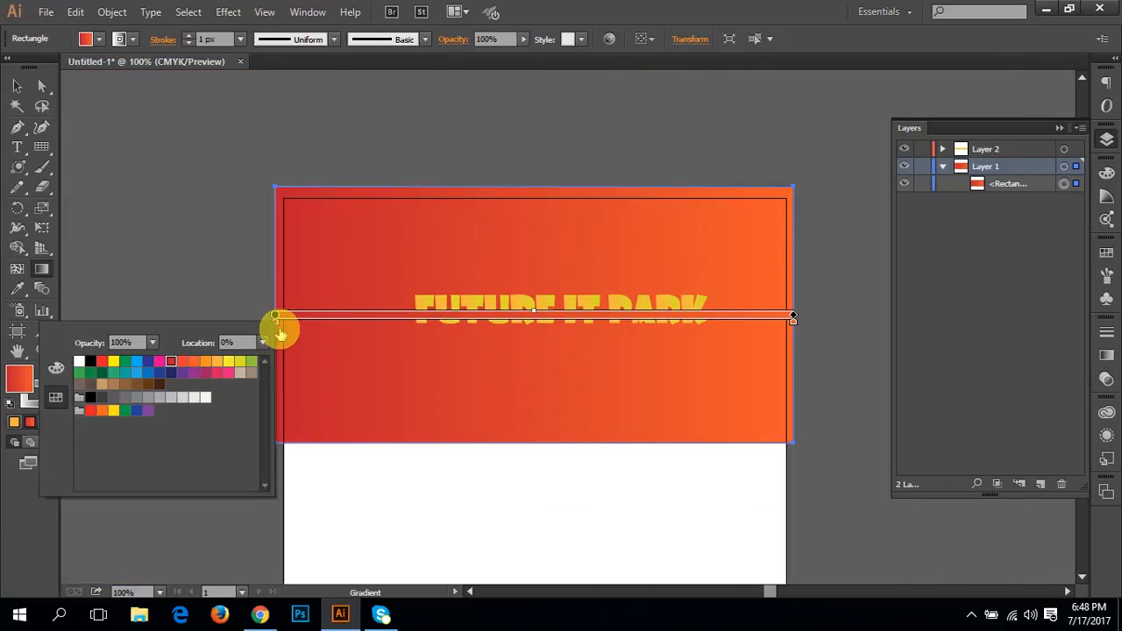
pyautogui.click(182, 363)
pyautogui.click(193, 362)
pyautogui.click(182, 362)
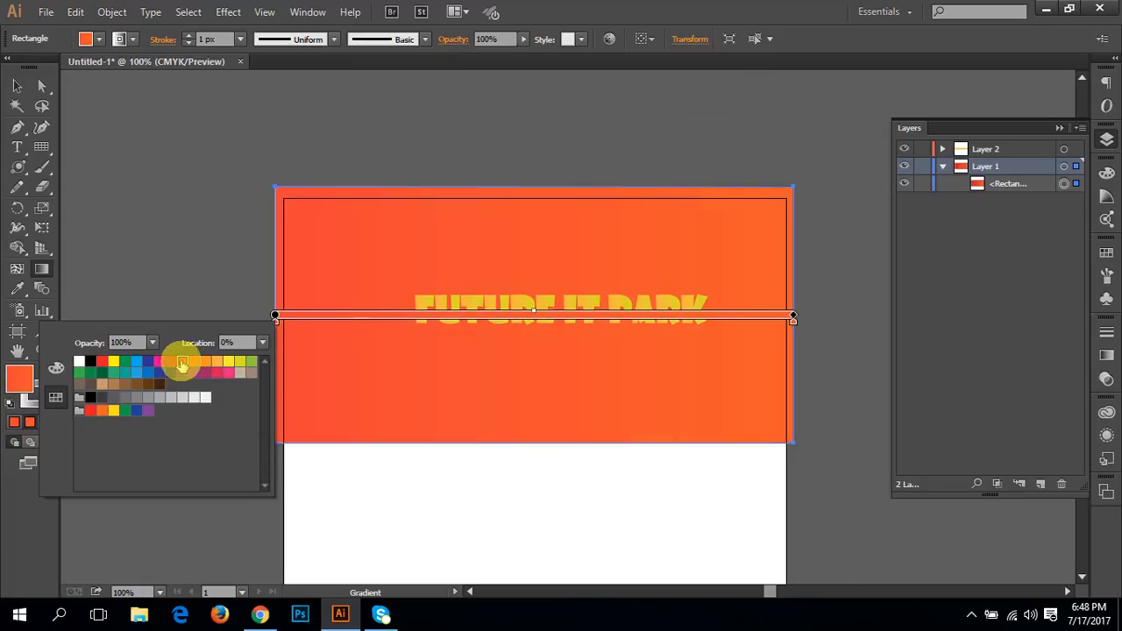
# Step: Try orange, CMYK Magenta, yellow and red-orange swatches on the background gradient's end stop and settle on orange
pyautogui.click(794, 320)
pyautogui.doubleClick(794, 317)
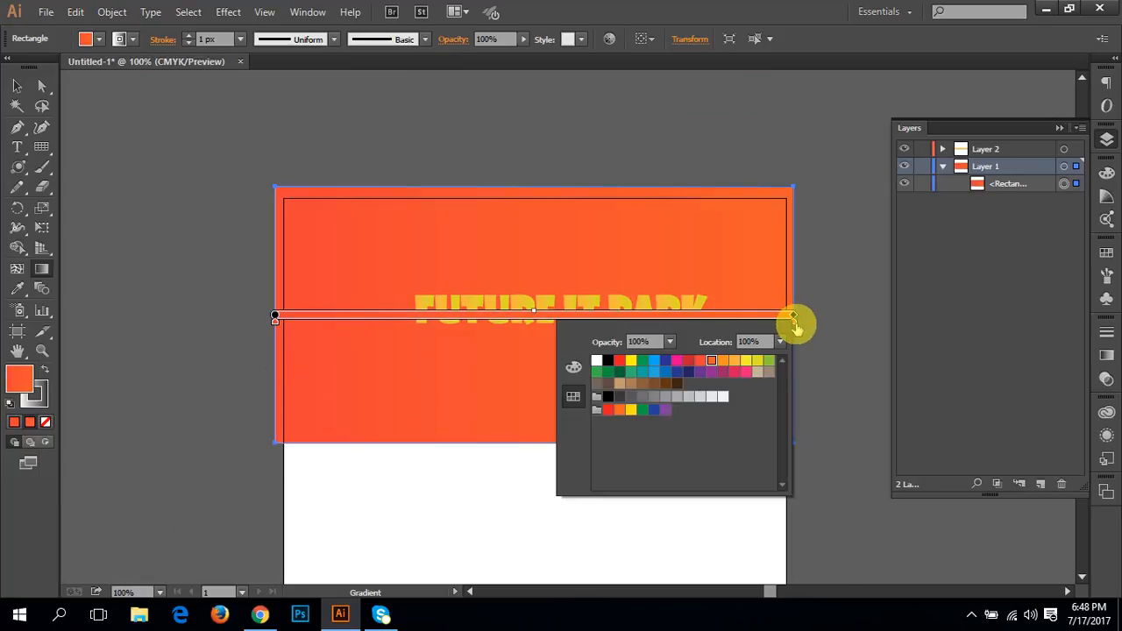
pyautogui.click(724, 362)
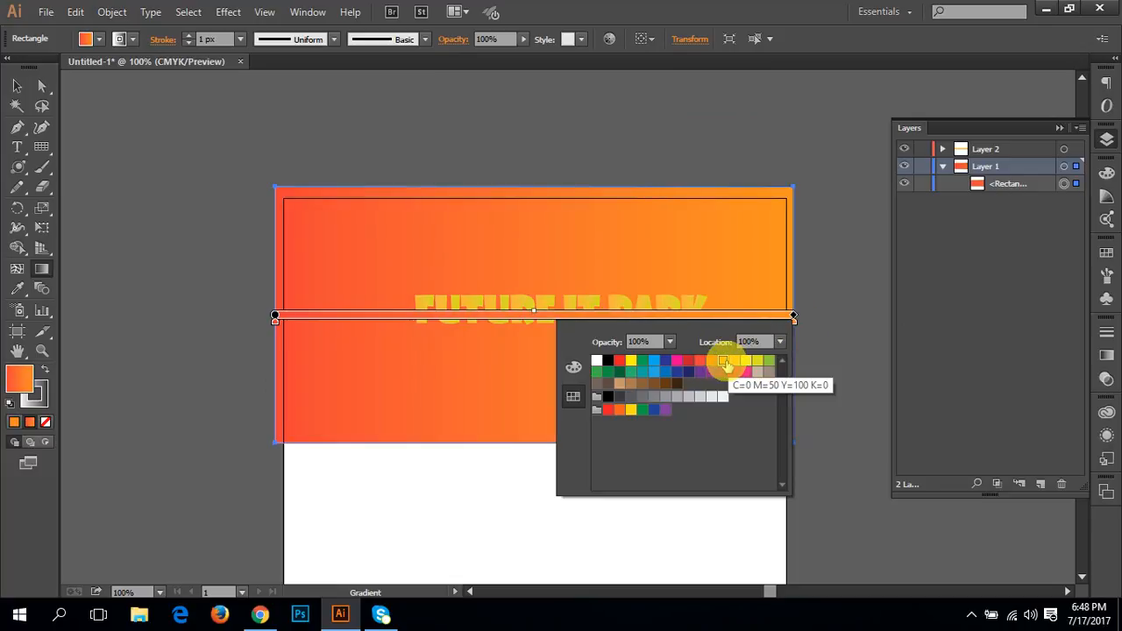
pyautogui.click(679, 363)
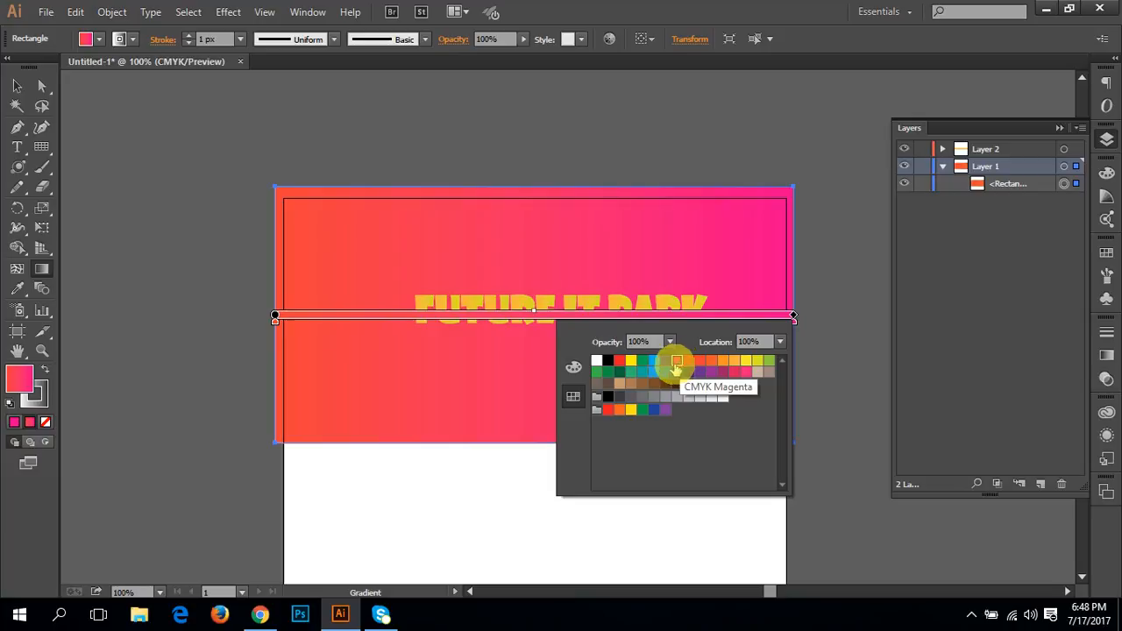
pyautogui.click(630, 361)
pyautogui.click(675, 361)
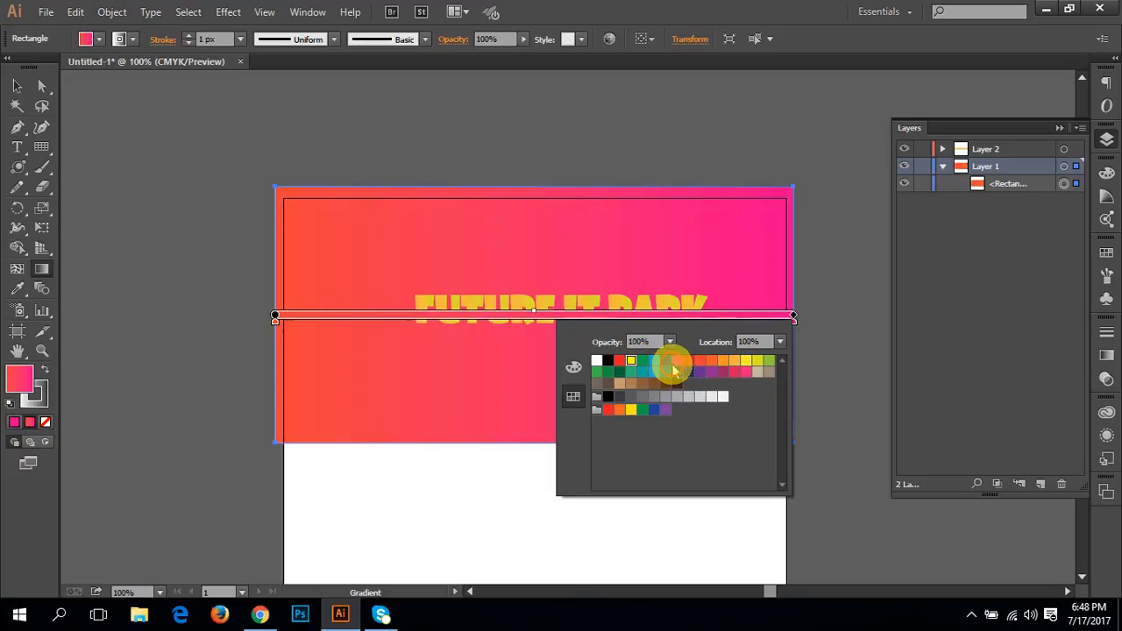
pyautogui.click(700, 361)
pyautogui.click(711, 362)
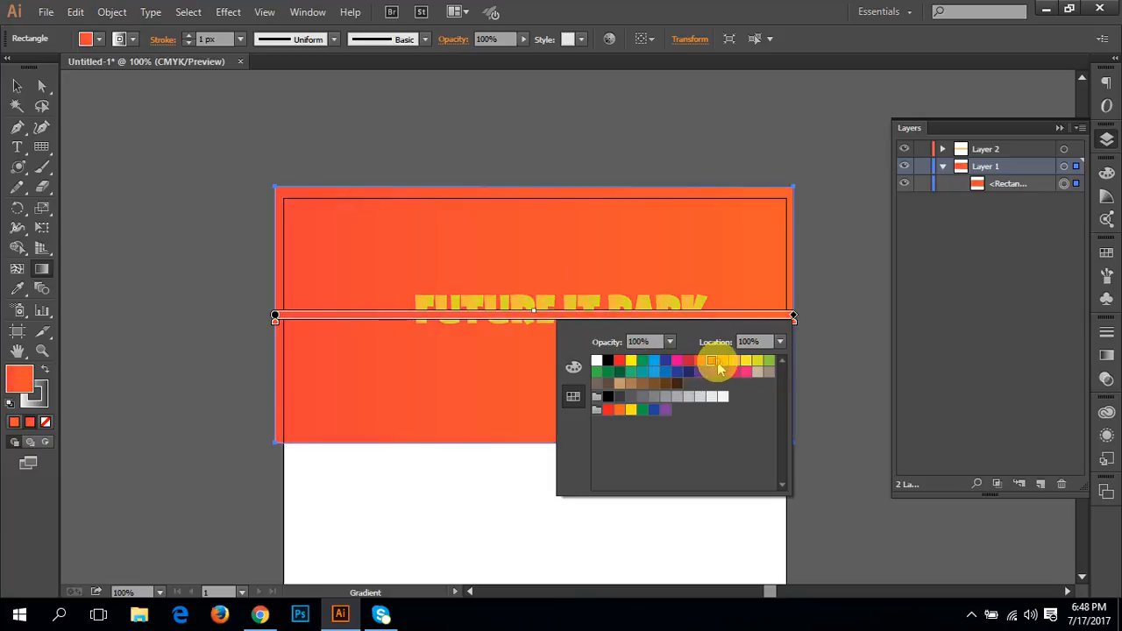
pyautogui.click(722, 361)
# Step: Give the outlined FUTURE IT PARK text a white (ffffff) stroke with a weight of 3 px
pyautogui.press('z')
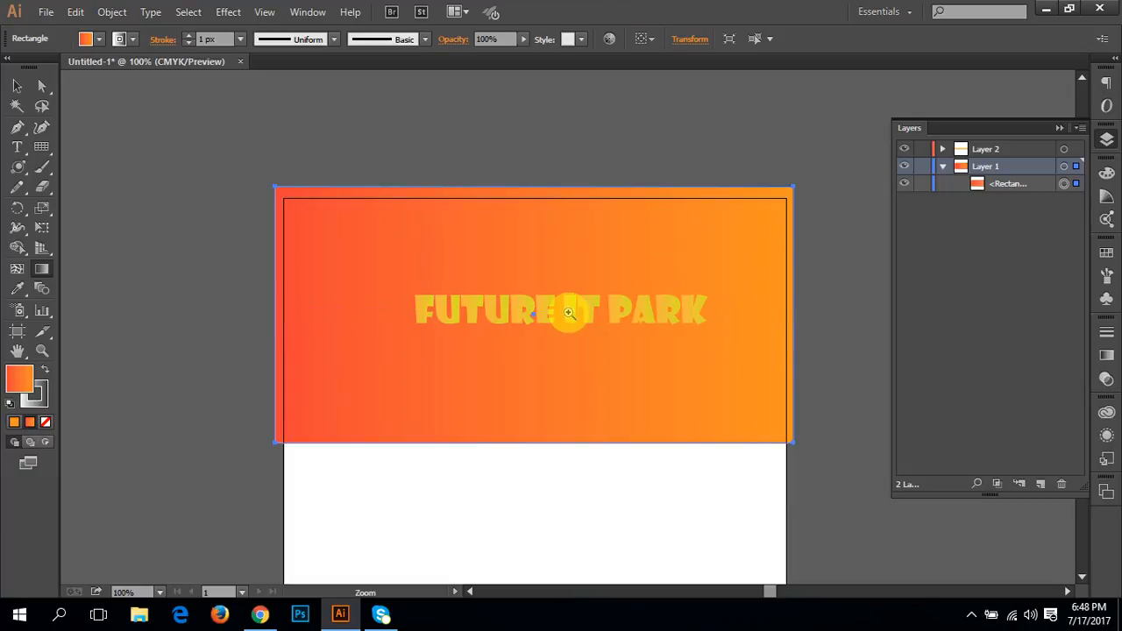
pyautogui.click(568, 313)
pyautogui.press('v')
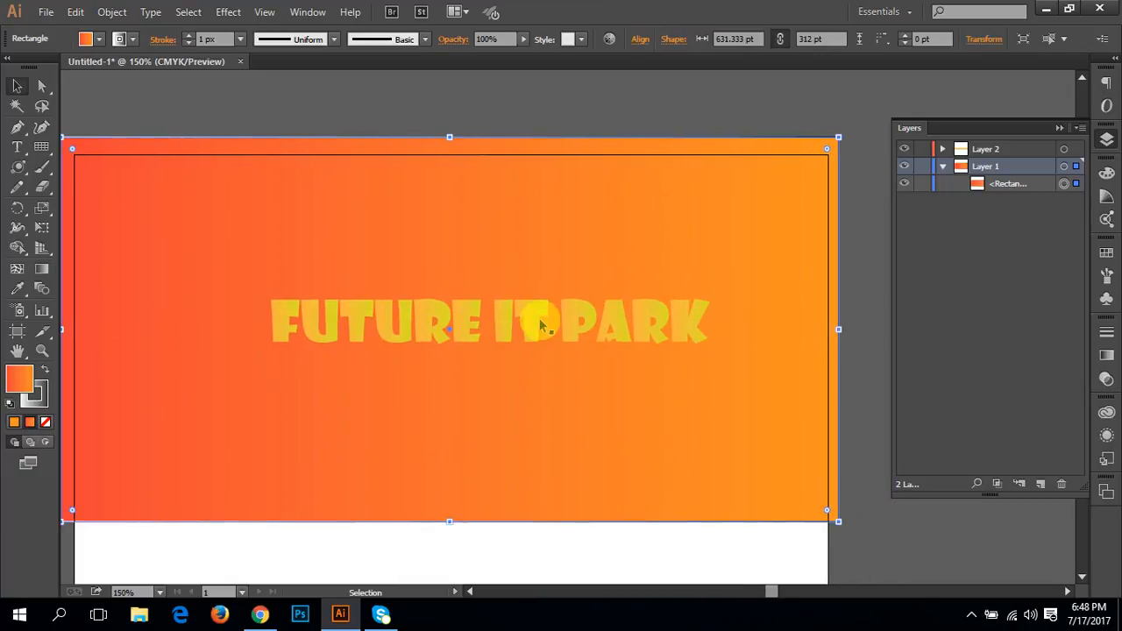
pyautogui.click(539, 321)
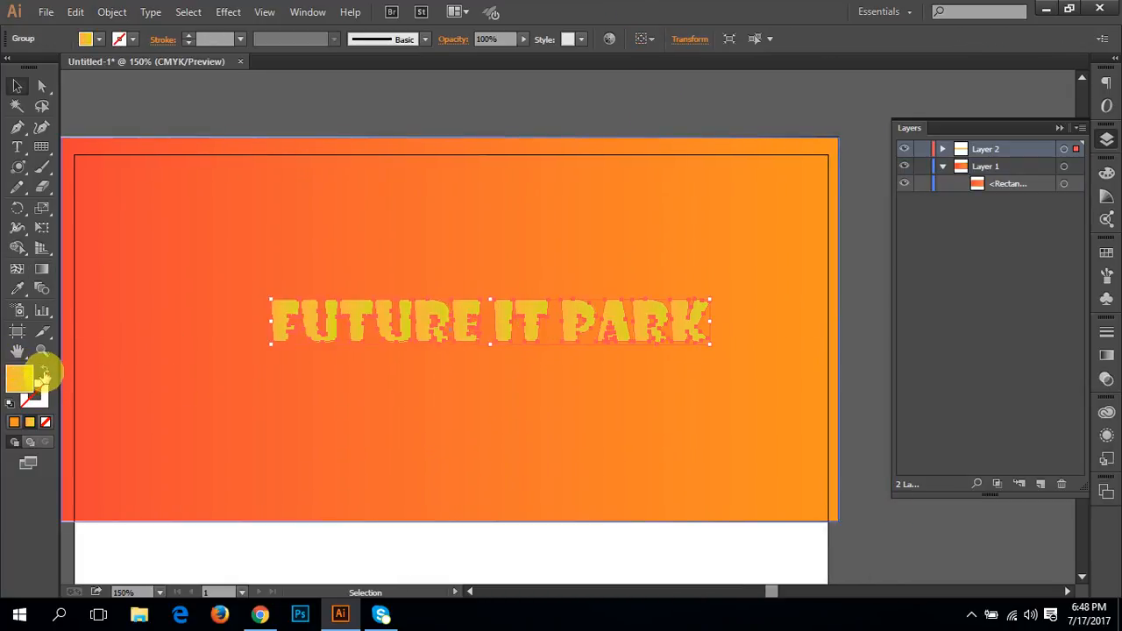
pyautogui.click(32, 422)
pyautogui.click(15, 424)
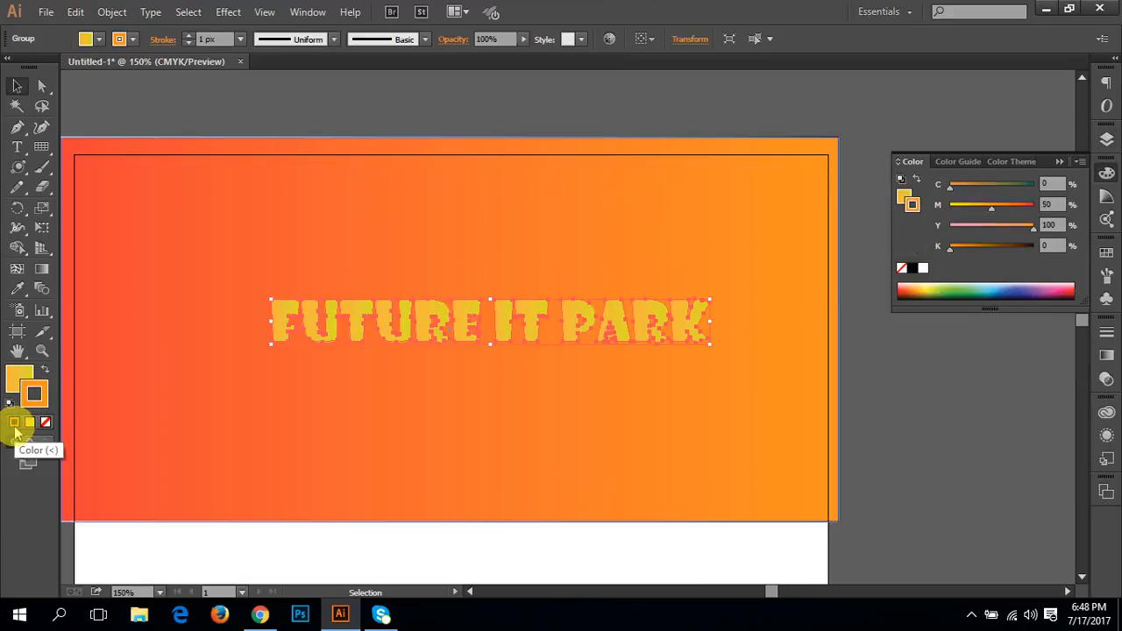
pyautogui.doubleClick(32, 392)
pyautogui.click(9, 206)
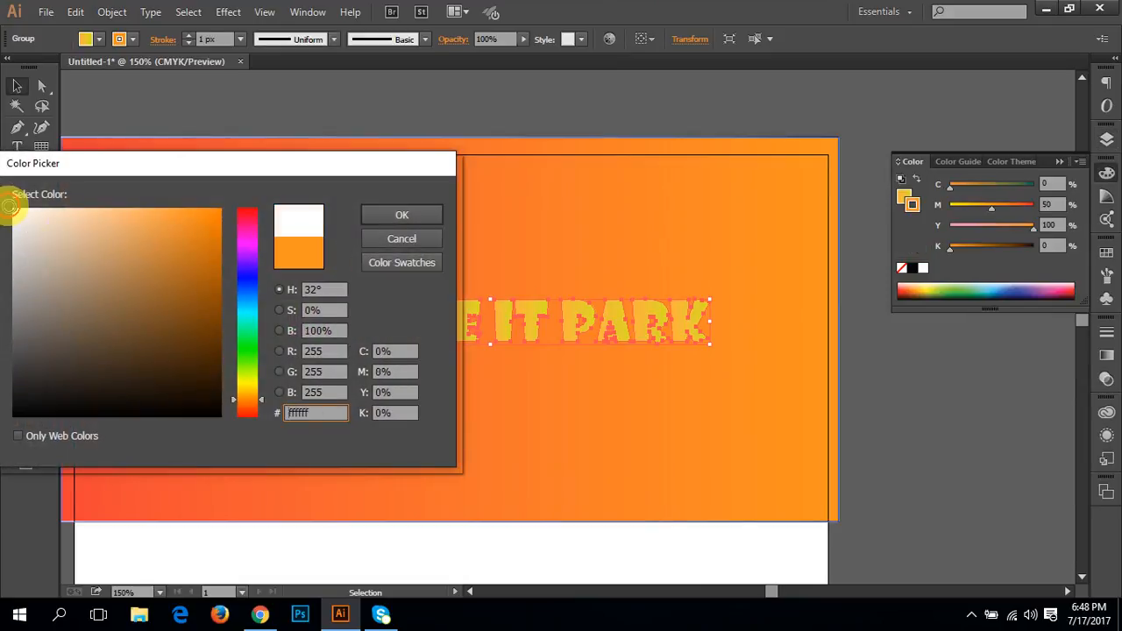
pyautogui.click(396, 217)
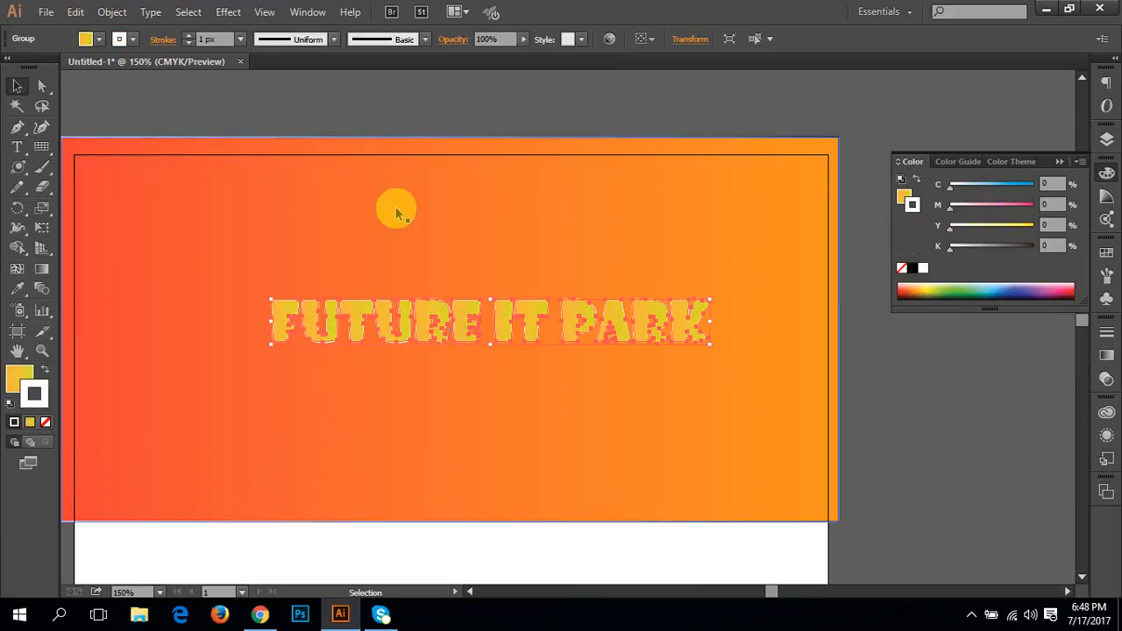
pyautogui.click(190, 38)
pyautogui.click(189, 39)
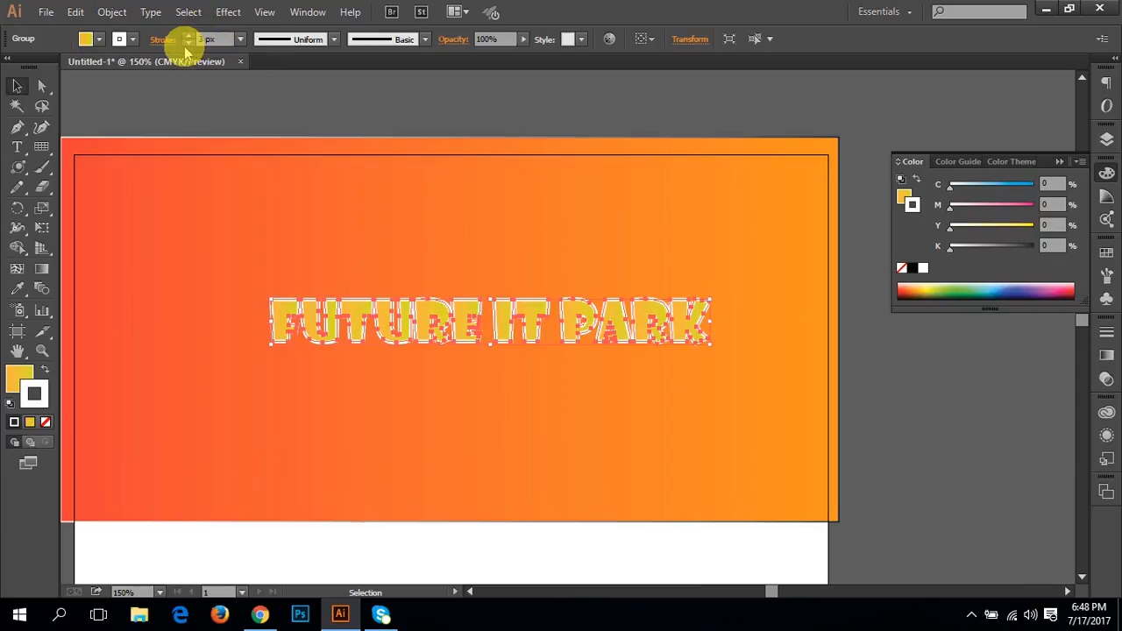
# Step: Start a flare with the Flare tool at the upper-left corner of the letter F, opening its options
pyautogui.click(326, 116)
pyautogui.hotkey('ctrl', '+')
pyautogui.moveTo(462, 258); pyautogui.dragTo(527, 259)
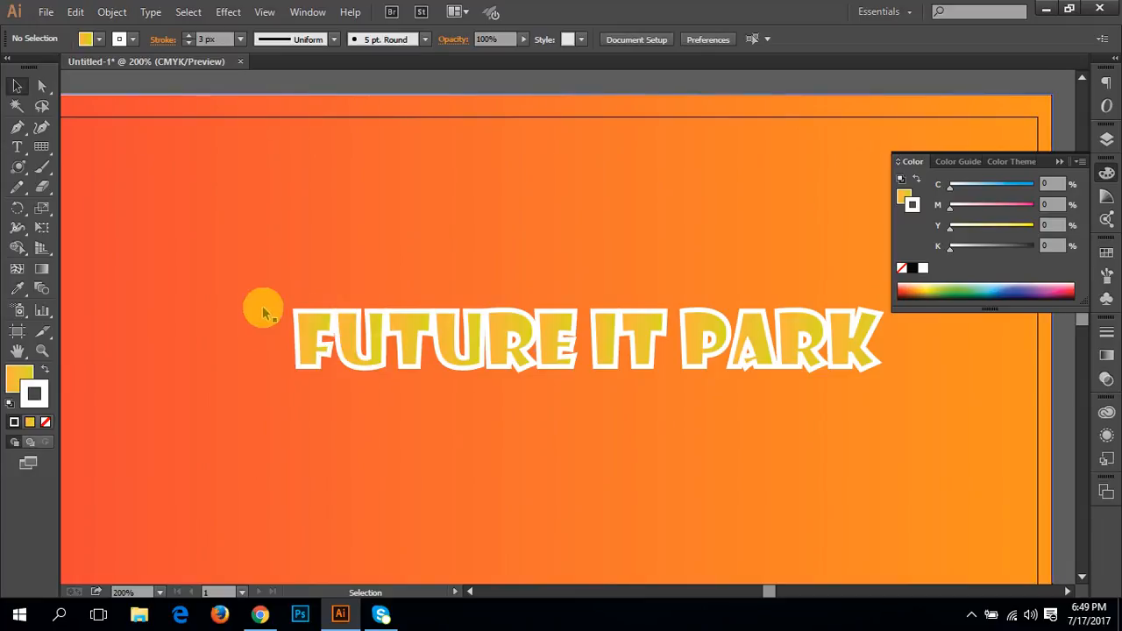
pyautogui.keyDown('ctrl'); pyautogui.click(384, 342); pyautogui.keyUp('ctrl')
pyautogui.moveTo(403, 346); pyautogui.dragTo(137, 366)
pyautogui.moveTo(376, 372); pyautogui.dragTo(413, 398)
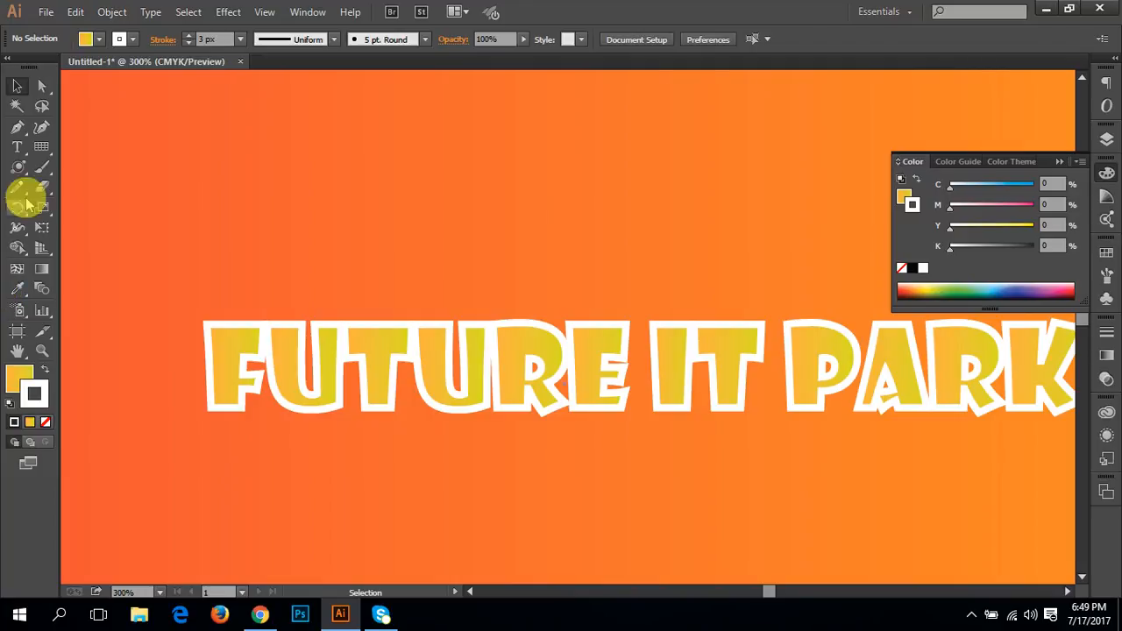
pyautogui.click(21, 171)
pyautogui.moveTo(24, 175); pyautogui.dragTo(95, 266)
pyautogui.click(217, 324)
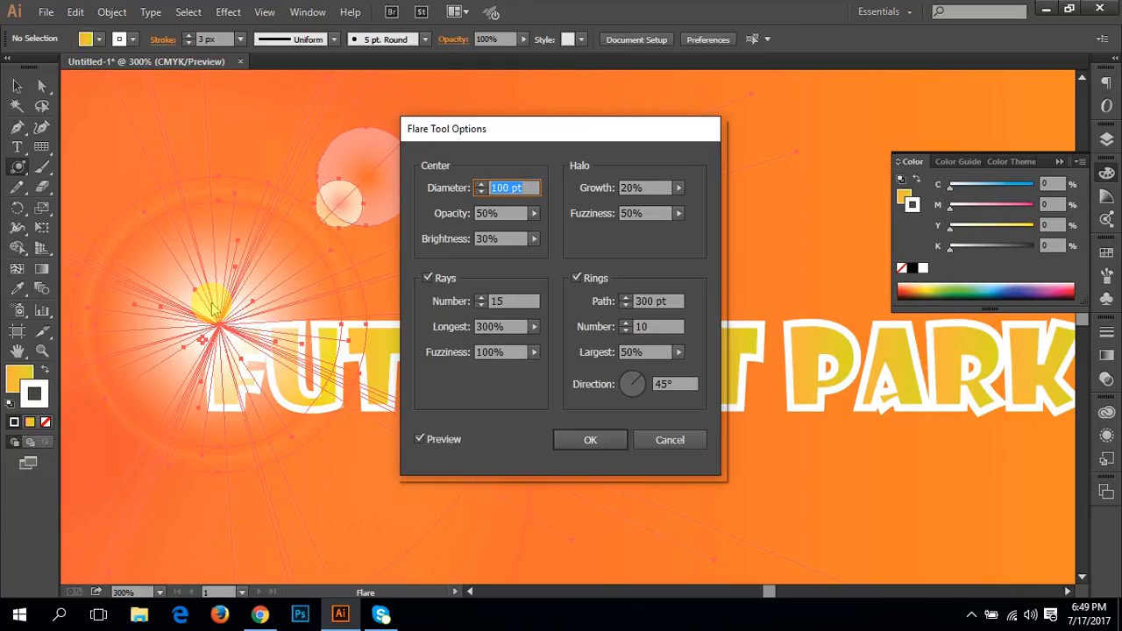
# Step: Turn off the flare's rings and reduce its number of rays to 0
pyautogui.moveTo(505, 125); pyautogui.dragTo(634, 113)
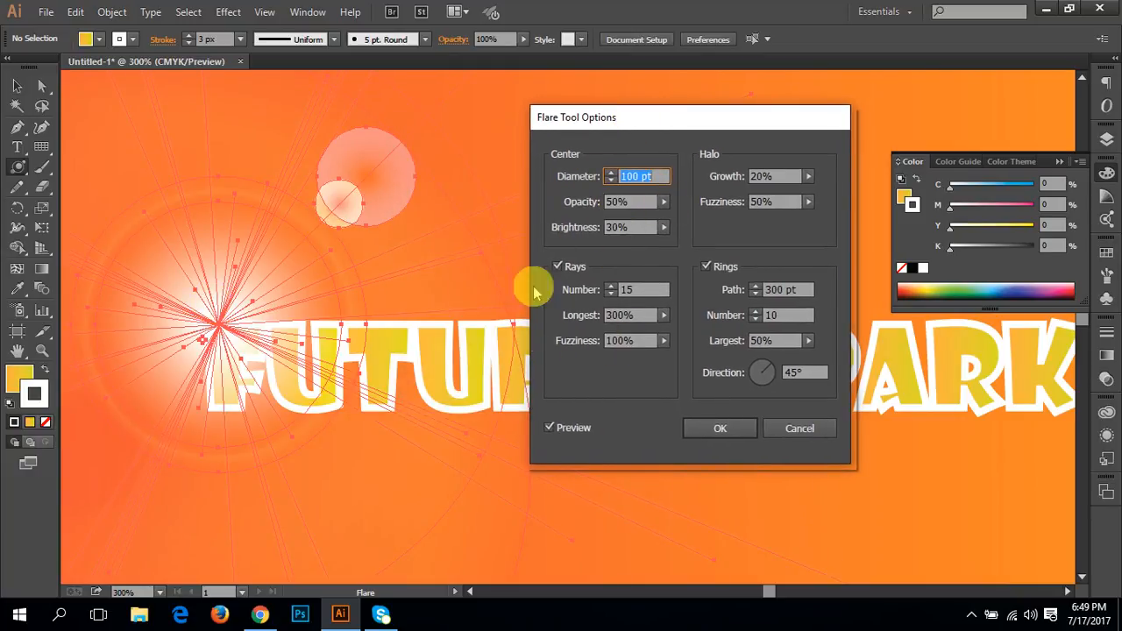
pyautogui.click(706, 267)
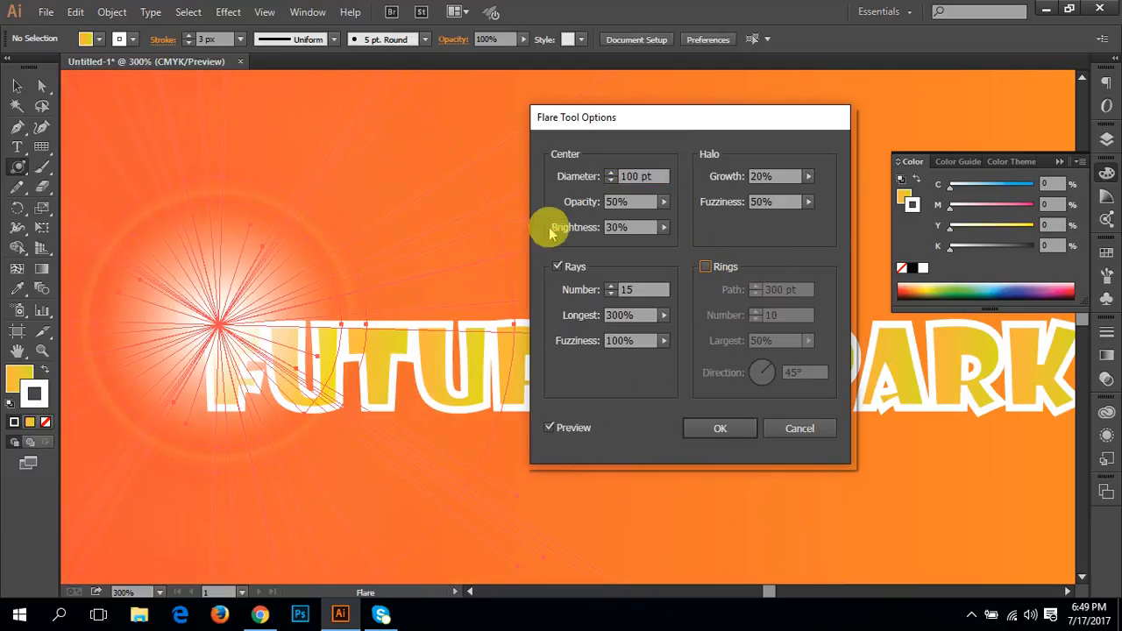
pyautogui.click(612, 293)
pyautogui.click(612, 293)
pyautogui.click(612, 293)
pyautogui.click(612, 293)
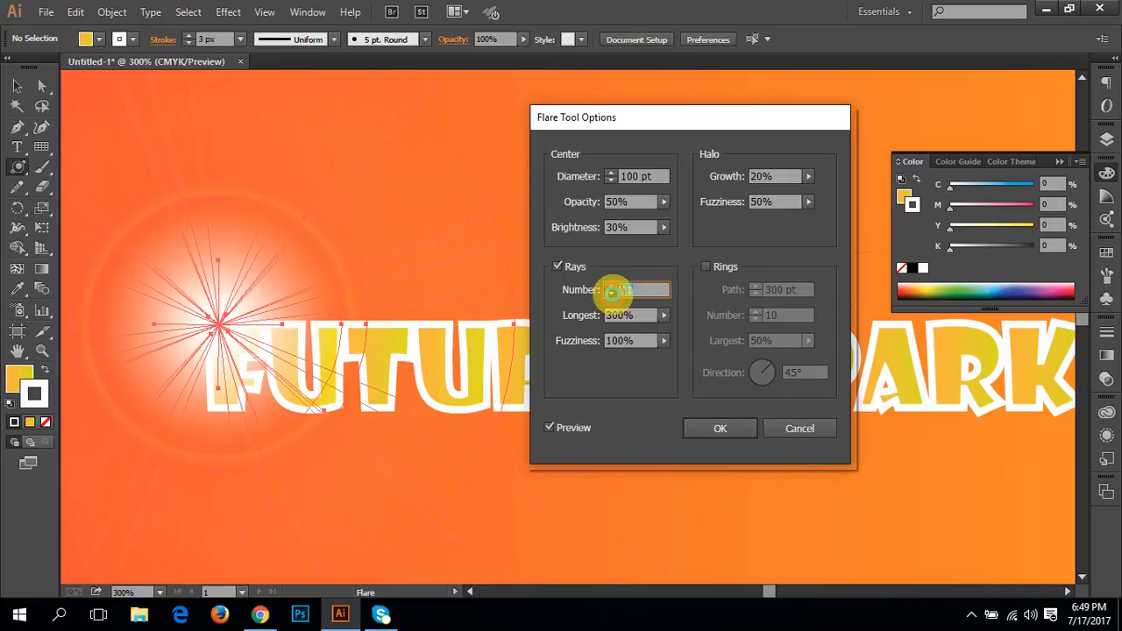
pyautogui.click(612, 293)
pyautogui.click(612, 294)
pyautogui.click(612, 294)
pyautogui.click(612, 294)
pyautogui.click(611, 293)
pyautogui.click(612, 294)
pyautogui.click(612, 294)
pyautogui.click(612, 293)
pyautogui.click(612, 294)
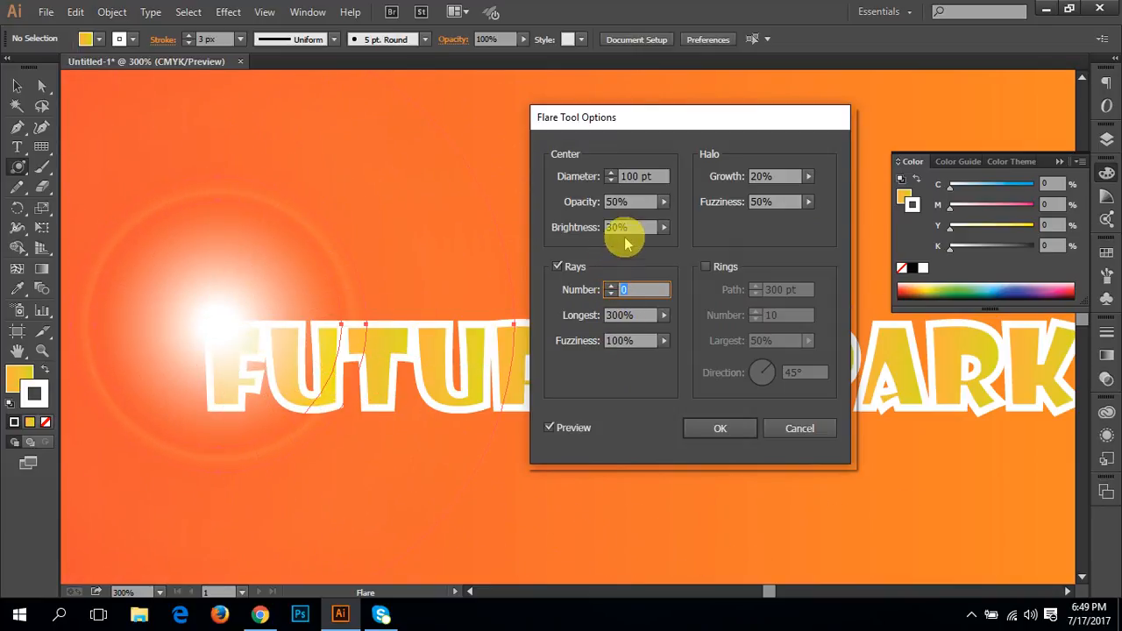
# Step: Lower the brightness of the flare's center to 6%
pyautogui.click(663, 227)
pyautogui.moveTo(617, 242); pyautogui.dragTo(606, 246)
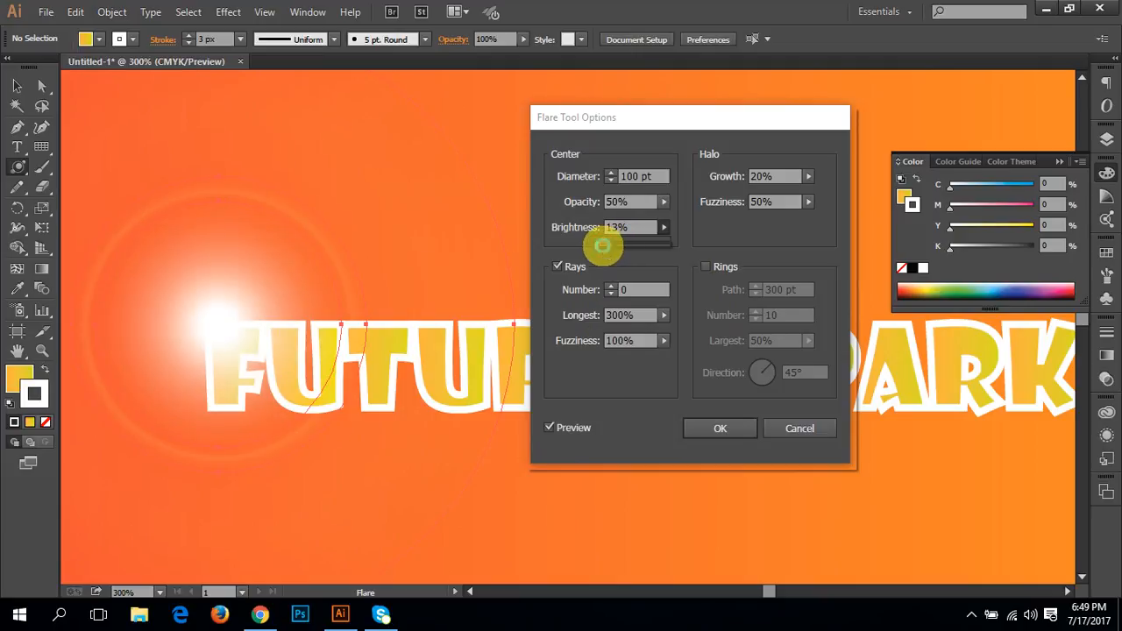
pyautogui.click(664, 204)
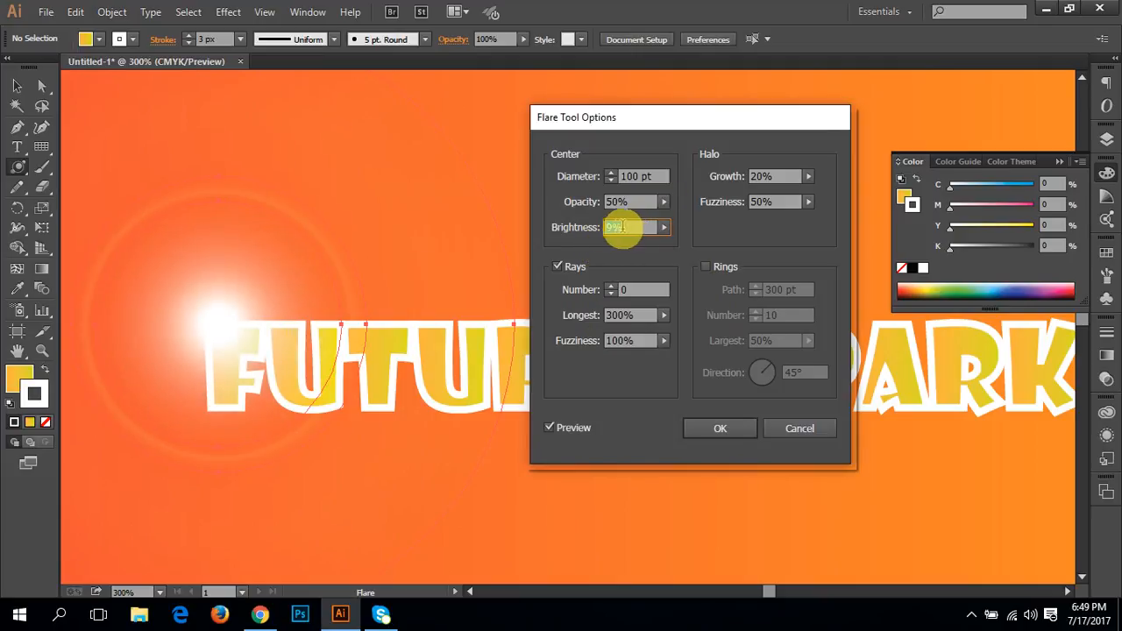
pyautogui.click(665, 229)
pyautogui.moveTo(620, 252); pyautogui.dragTo(597, 251)
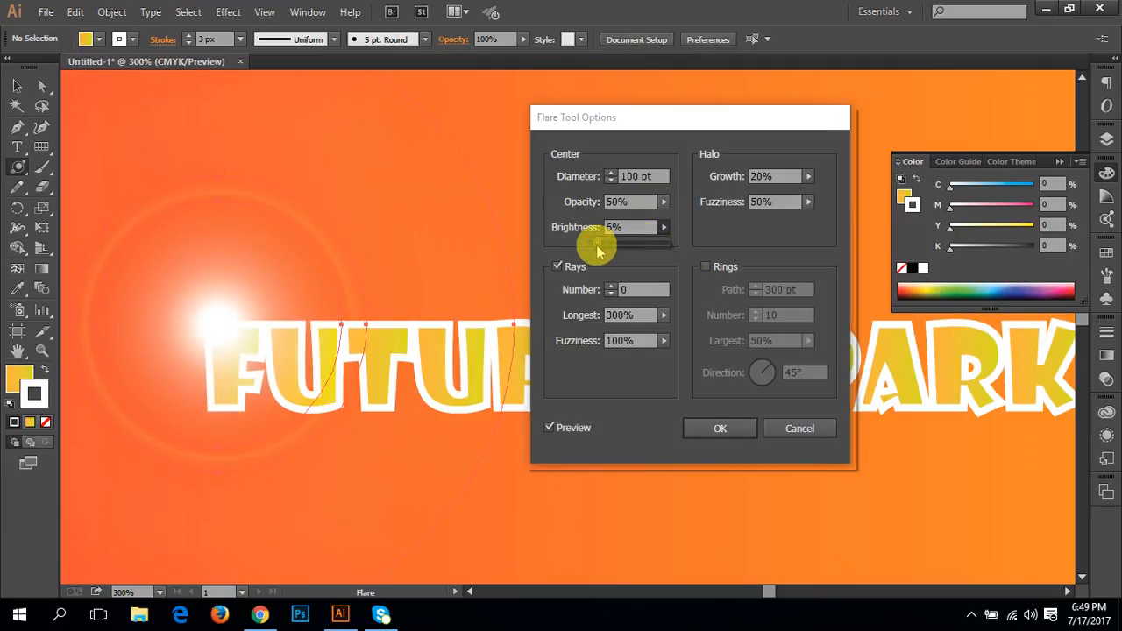
# Step: Reduce the diameter of the flare's center to 71 pt
pyautogui.click(610, 180)
pyautogui.click(611, 180)
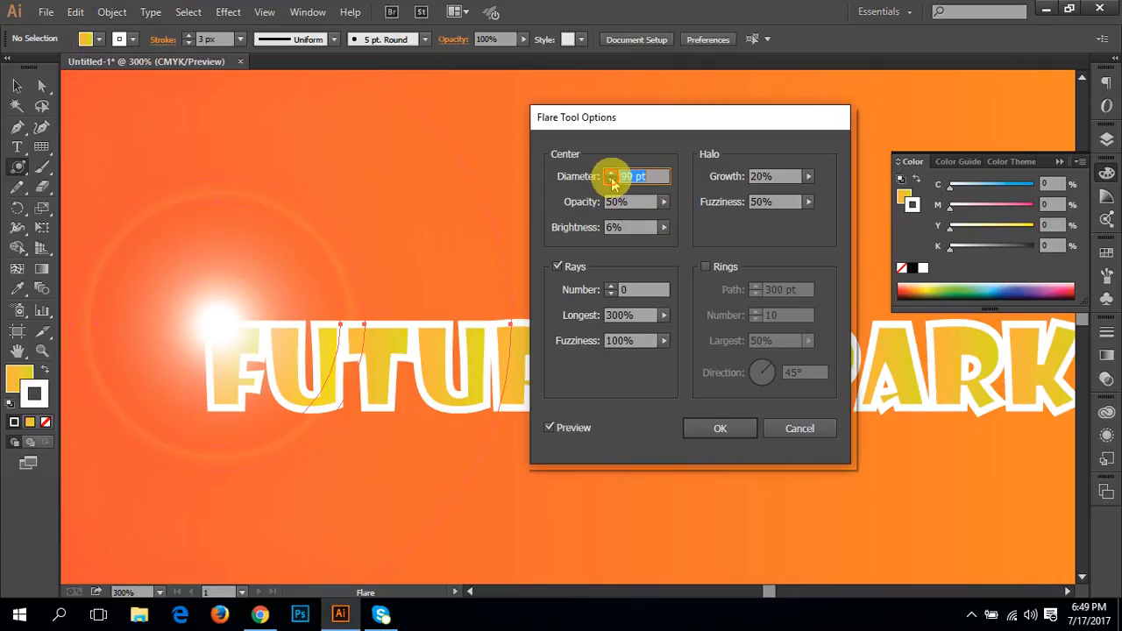
pyautogui.click(611, 179)
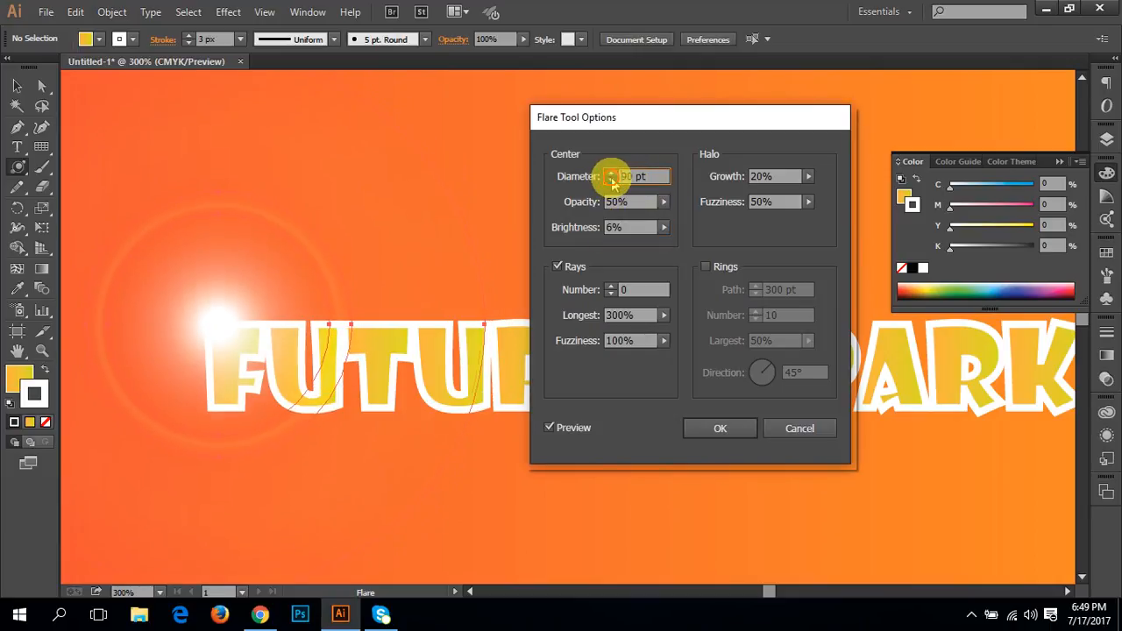
pyautogui.click(611, 179)
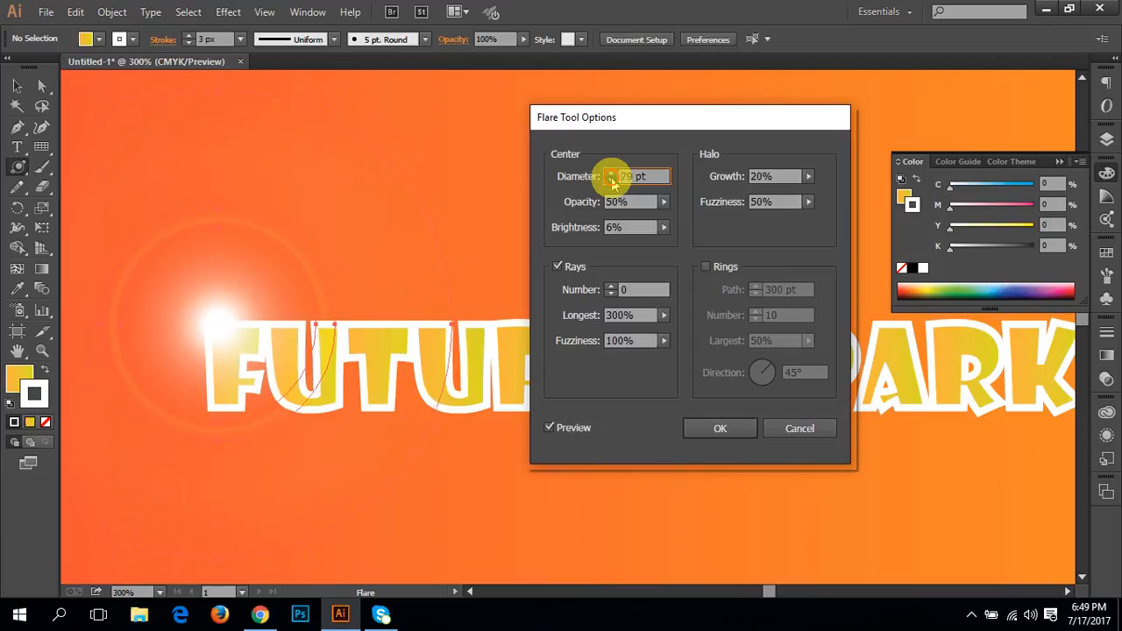
pyautogui.click(611, 180)
pyautogui.click(611, 179)
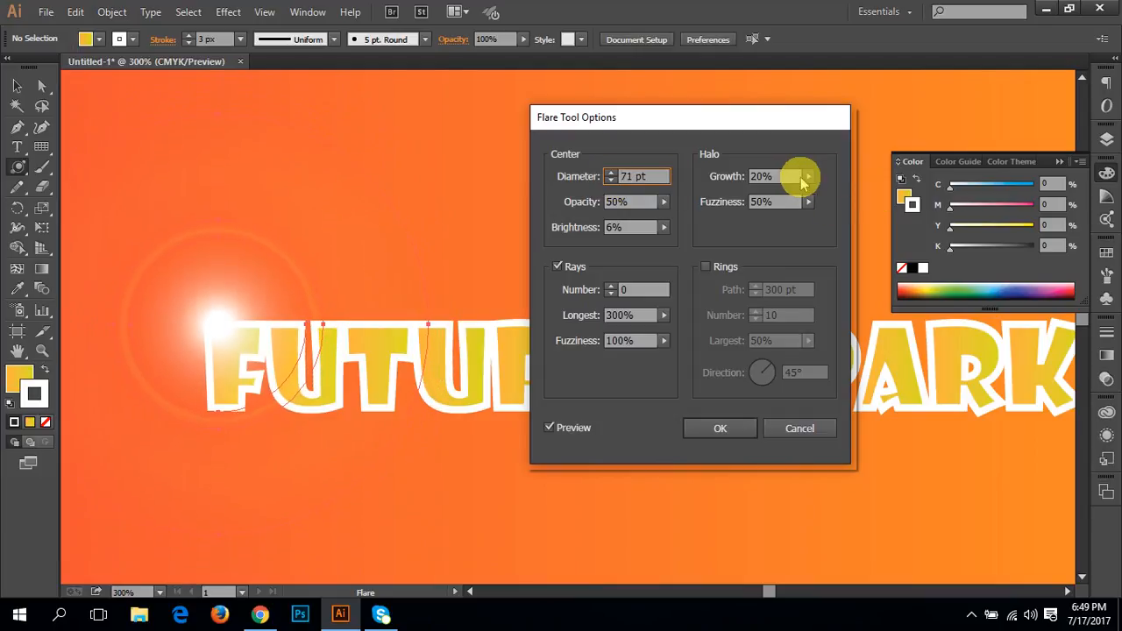
# Step: Set the flare's halo growth to 0% and the halo fuzziness to 8%
pyautogui.click(808, 176)
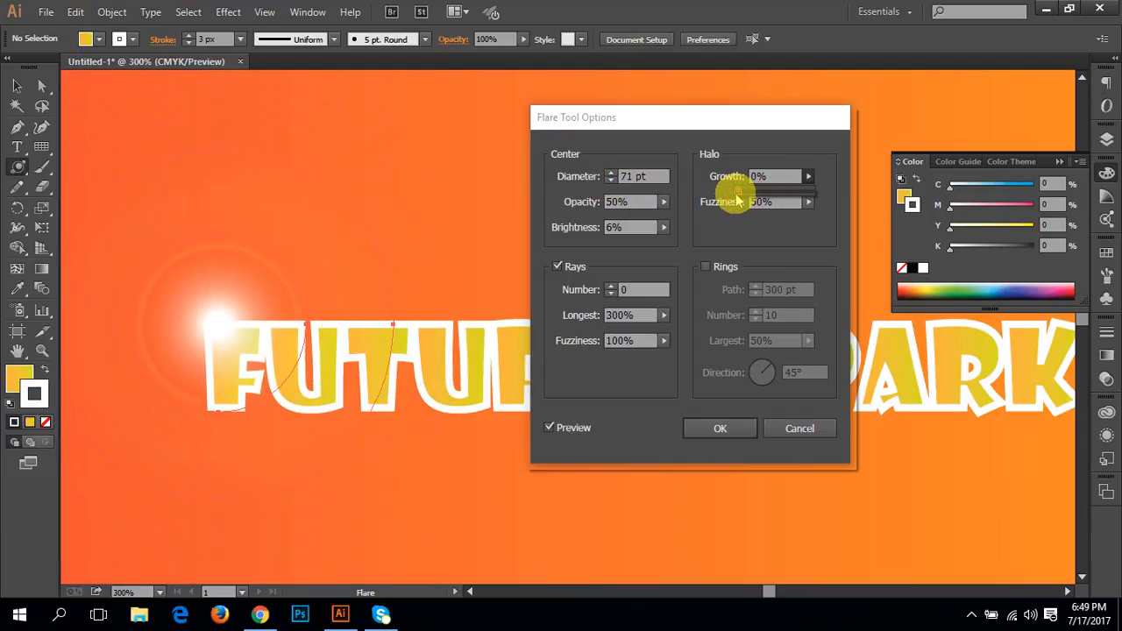
pyautogui.click(805, 205)
pyautogui.click(807, 203)
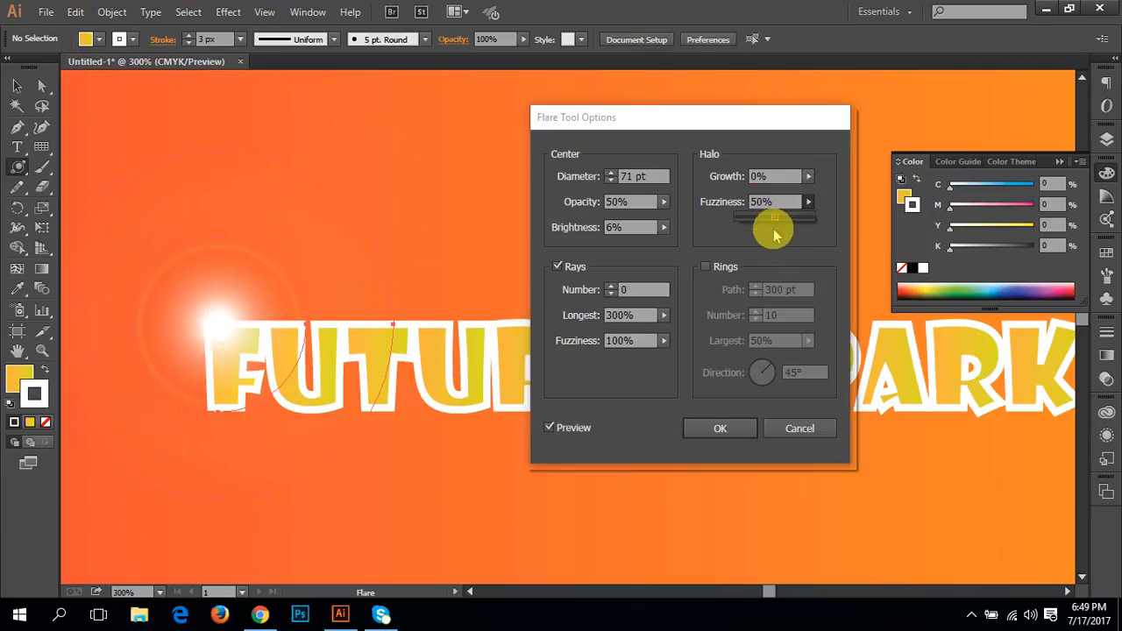
pyautogui.moveTo(776, 218); pyautogui.dragTo(752, 217)
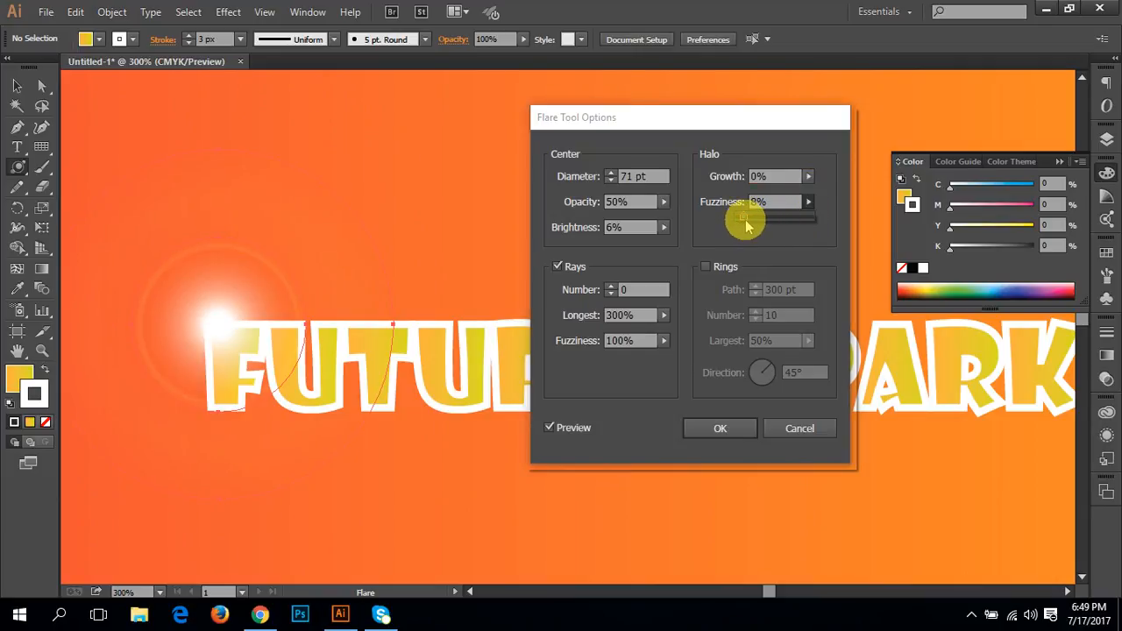
# Step: Set the flare's longest ray to 185% and the ray fuzziness to 8%, and create the flare
pyautogui.click(661, 315)
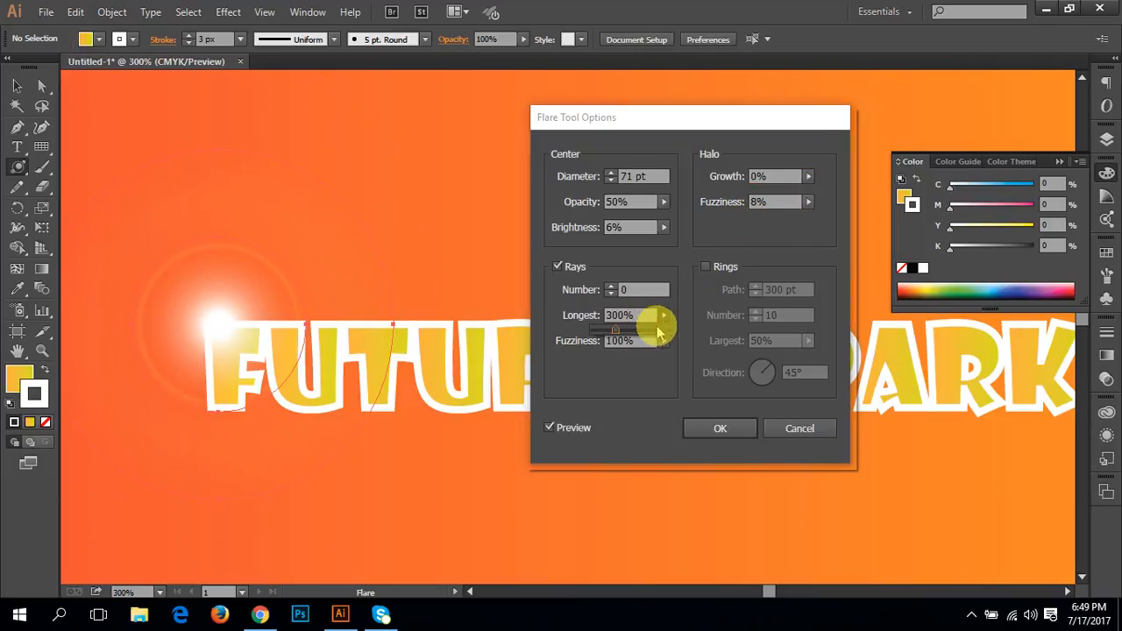
pyautogui.moveTo(660, 329); pyautogui.dragTo(592, 363)
pyautogui.click(664, 342)
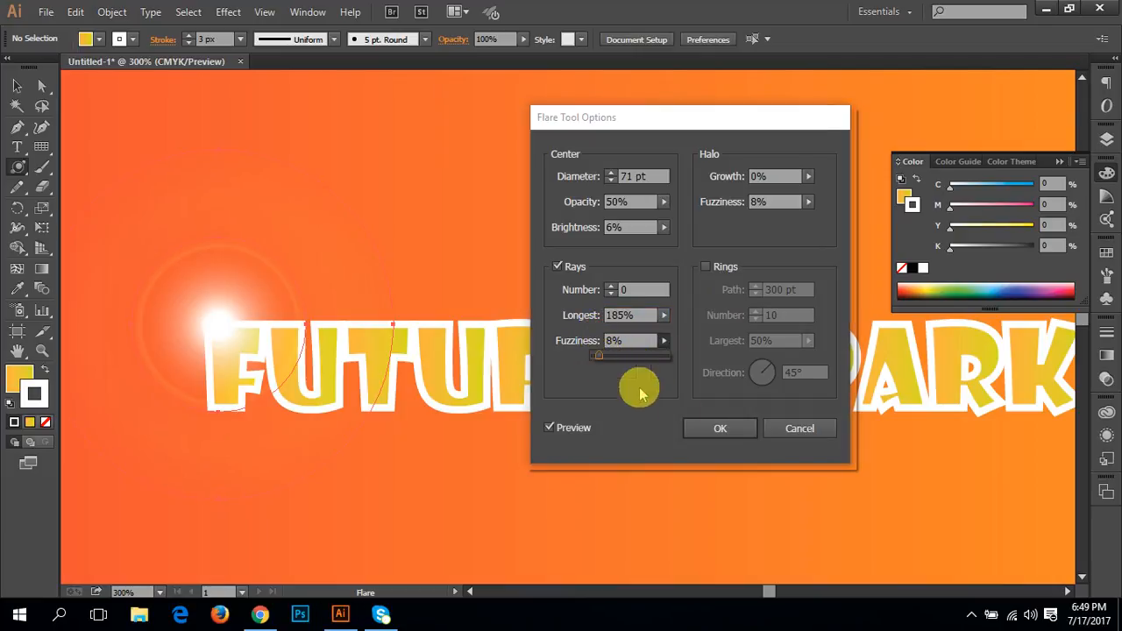
pyautogui.click(717, 432)
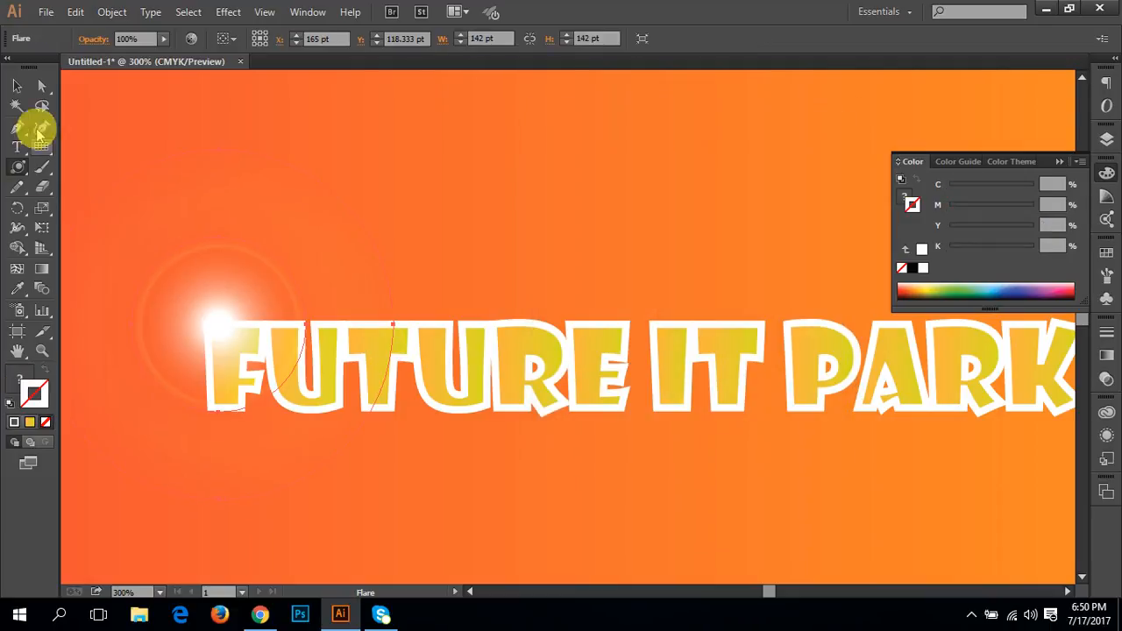
# Step: Squash the flare vertically to a height of about 74 pt, keeping it on the corner of the F
pyautogui.click(16, 85)
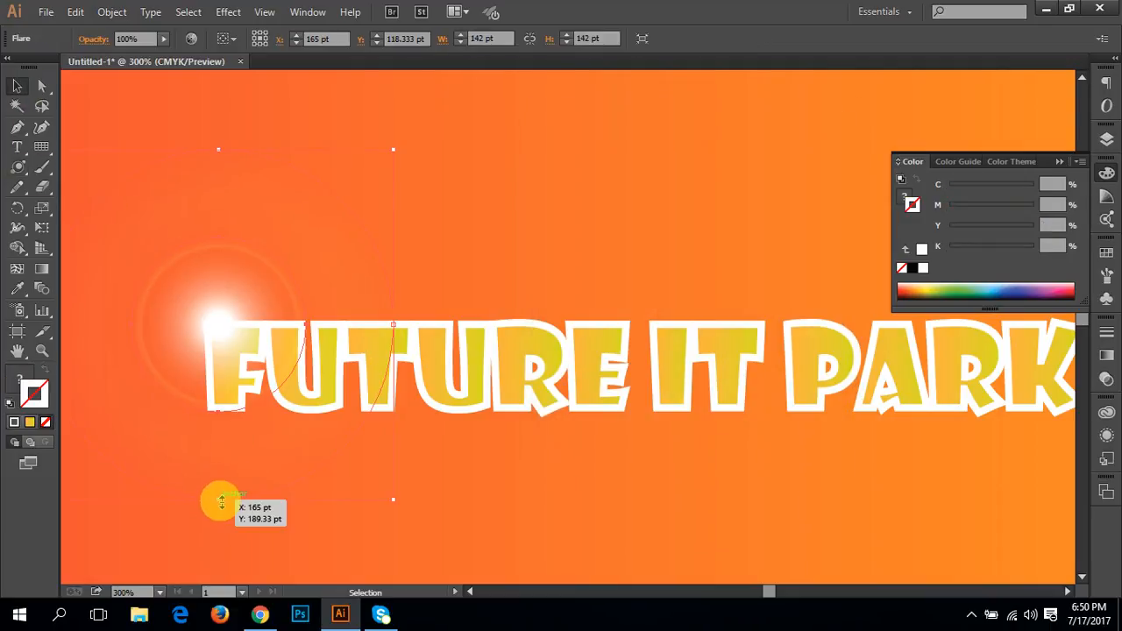
pyautogui.moveTo(219, 500); pyautogui.dragTo(234, 319)
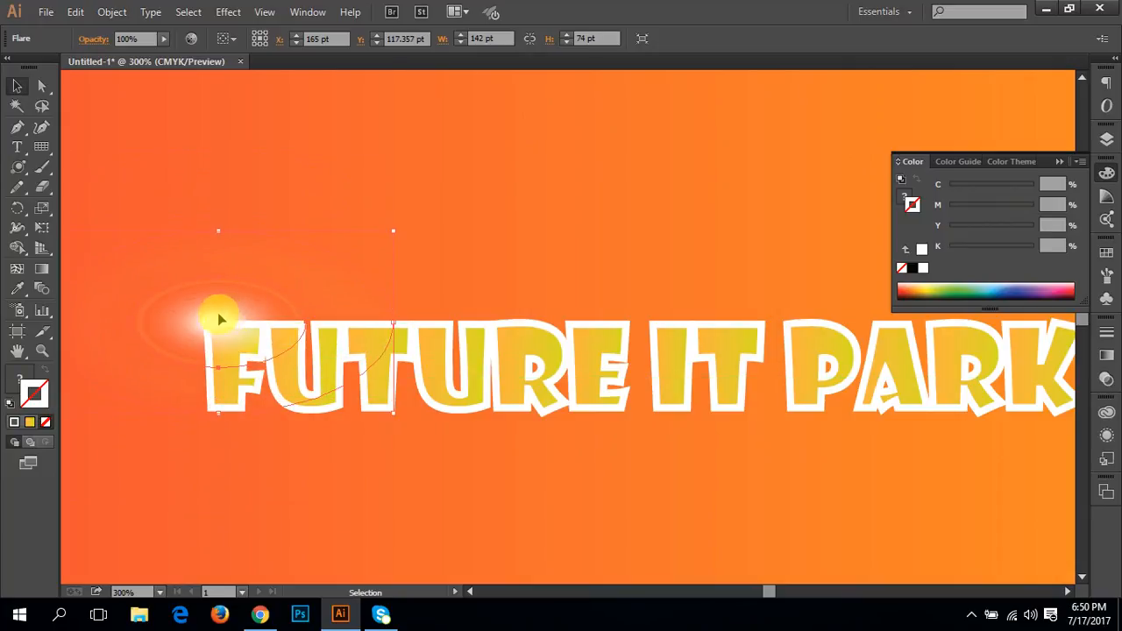
# Step: Examine how the flare looks on the FUTURE IT PARK text against the wider banner
pyautogui.click(724, 228)
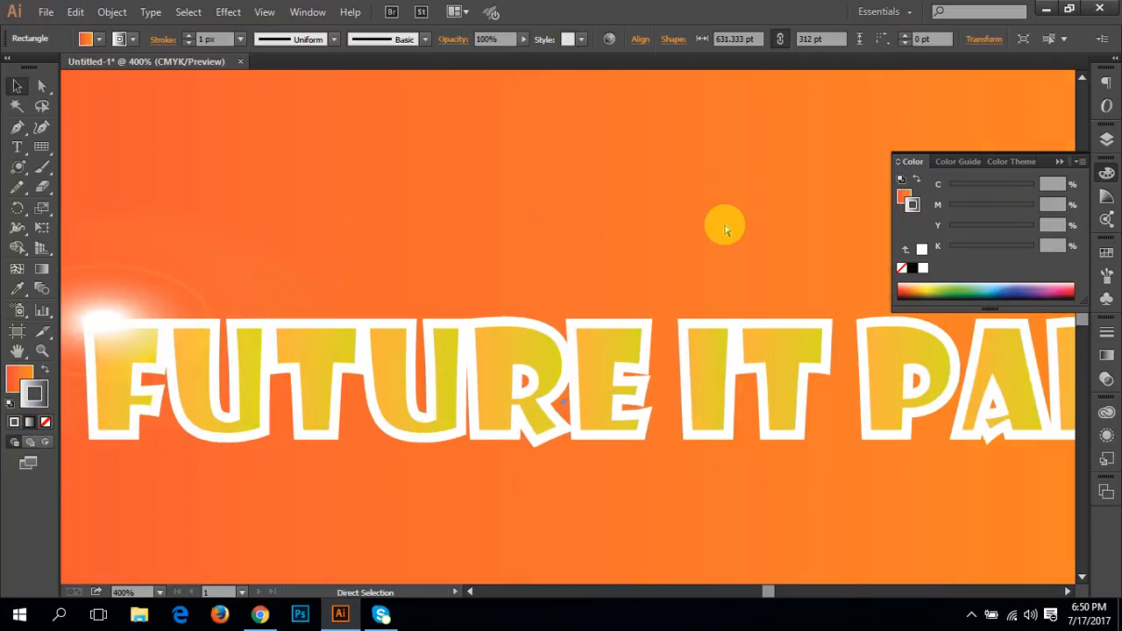
pyautogui.hotkey('ctrl', '-')
pyautogui.hotkey('ctrl', '-')
pyautogui.moveTo(724, 225); pyautogui.dragTo(388, 370)
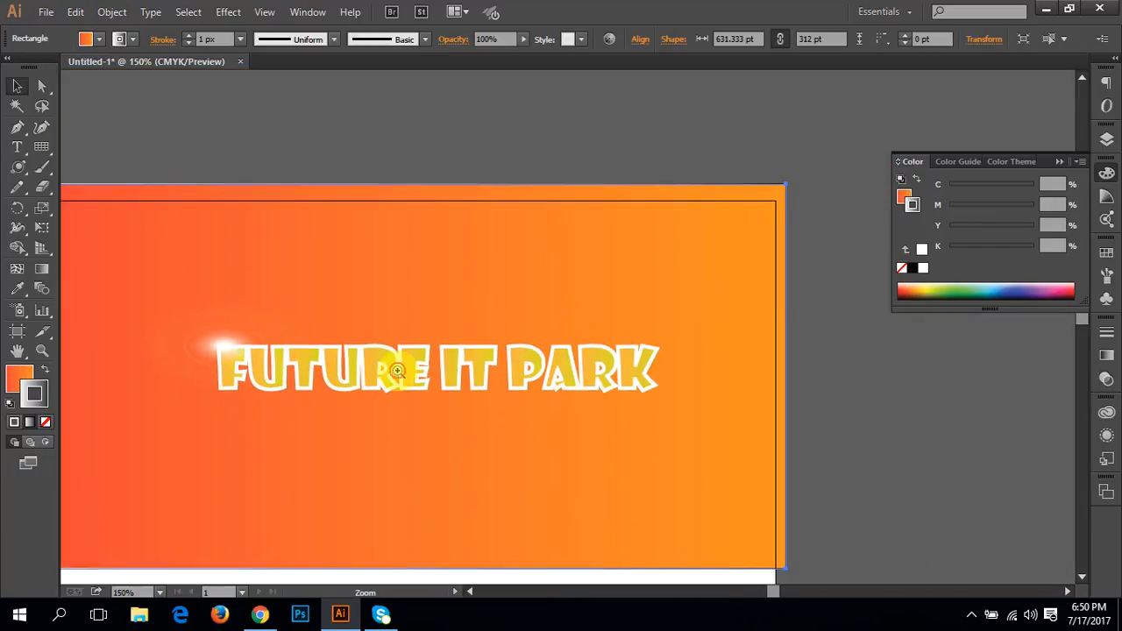
pyautogui.hotkey('ctrl', '+')
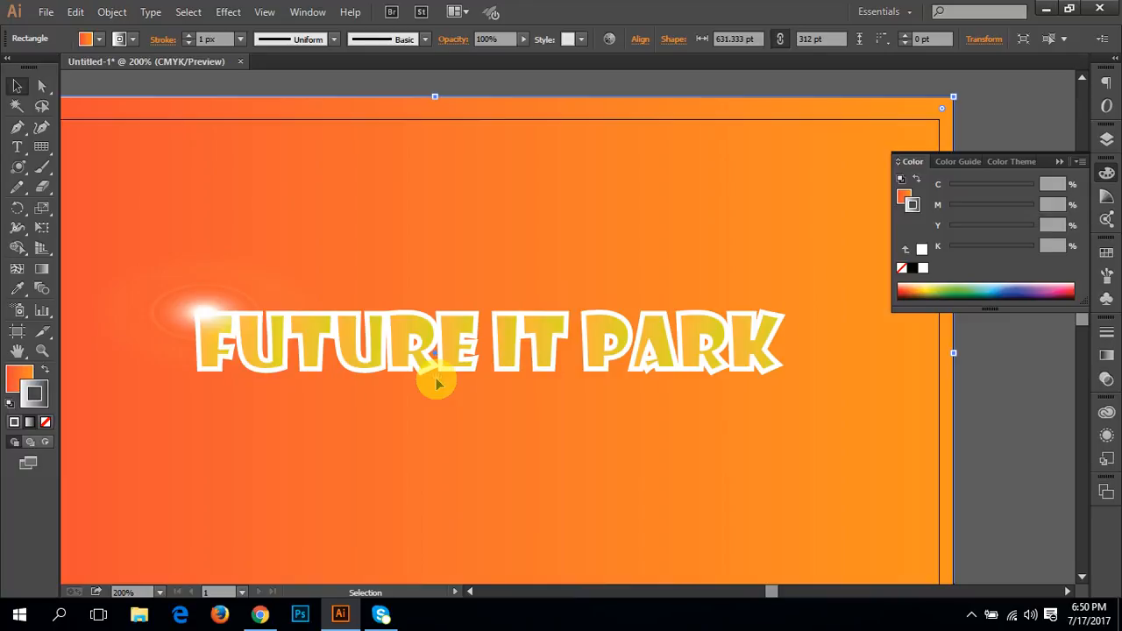
pyautogui.moveTo(422, 352); pyautogui.dragTo(451, 351)
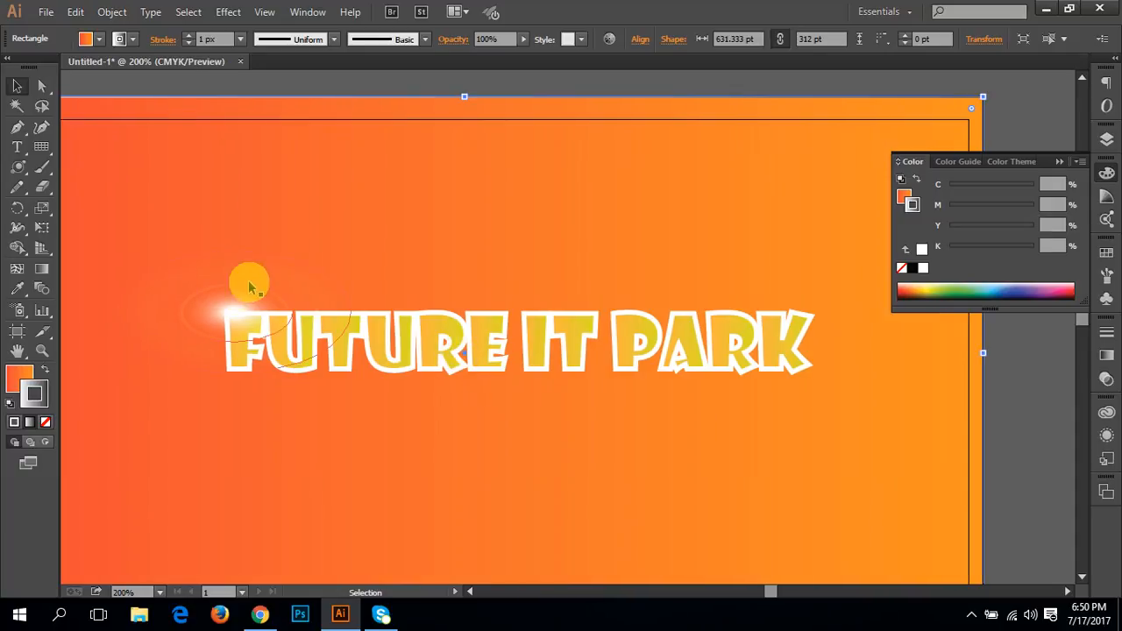
pyautogui.moveTo(405, 380)
pyautogui.mouseDown()
pyautogui.moveTo(439, 298)
pyautogui.moveTo(430, 388)
pyautogui.moveTo(431, 371)
pyautogui.mouseUp()
pyautogui.click(425, 375)
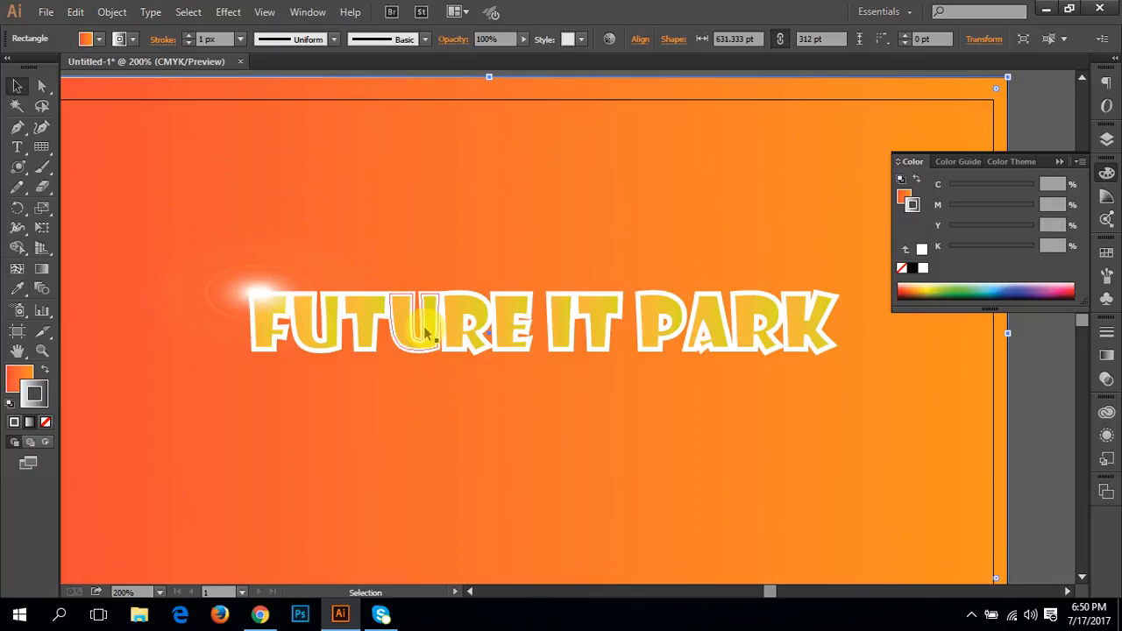
# Step: Delete the flare from the corner of the letter F
pyautogui.press('b')
pyautogui.click(16, 84)
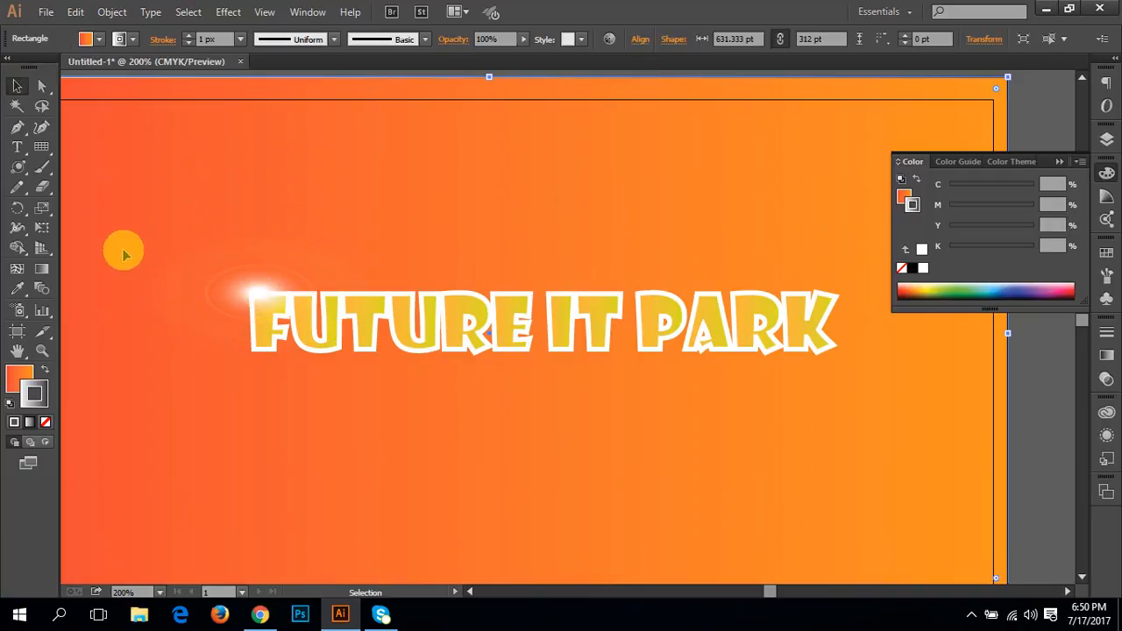
pyautogui.click(273, 312)
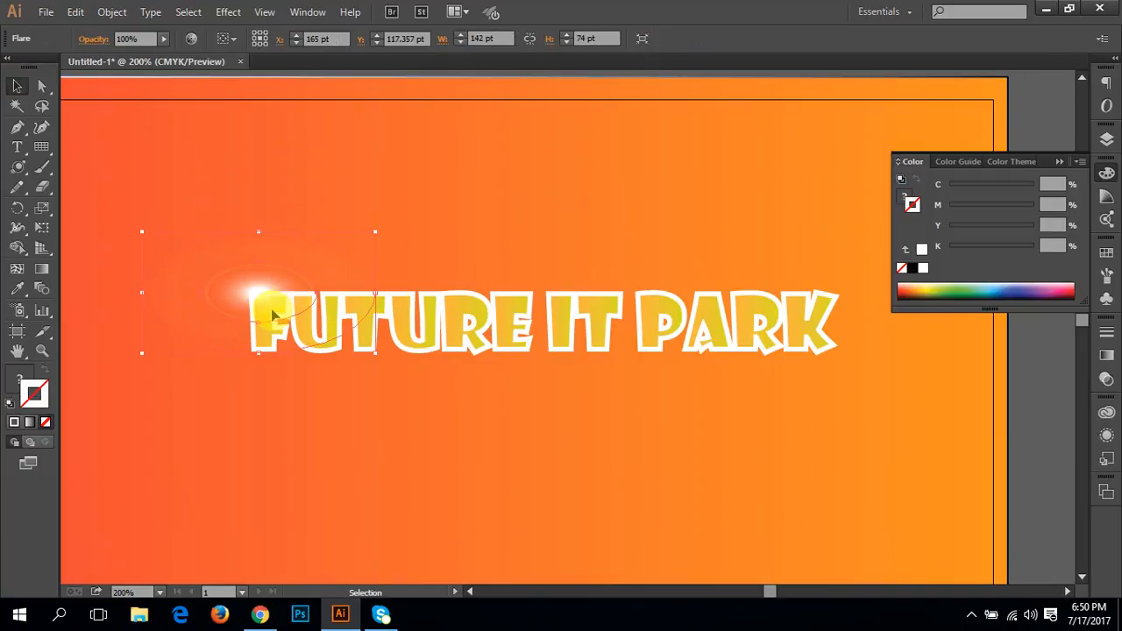
pyautogui.press('Delete')
# Step: Delete the outlined FUTURE IT PARK text group, leaving only the gradient background on the banner
pyautogui.click(400, 324)
pyautogui.click(464, 377)
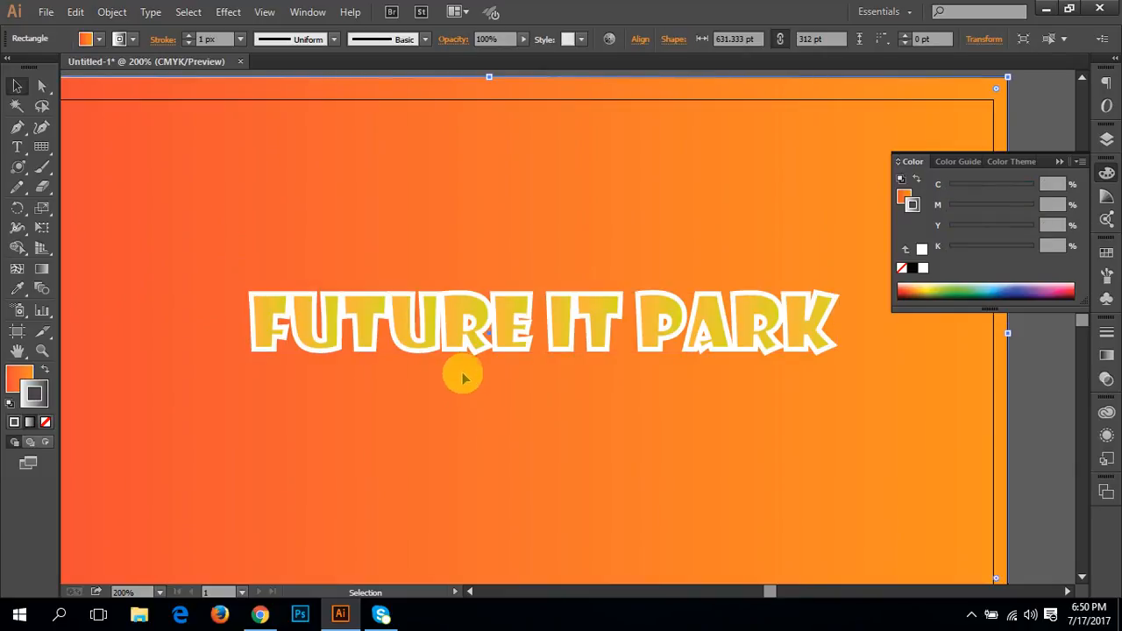
pyautogui.click(471, 349)
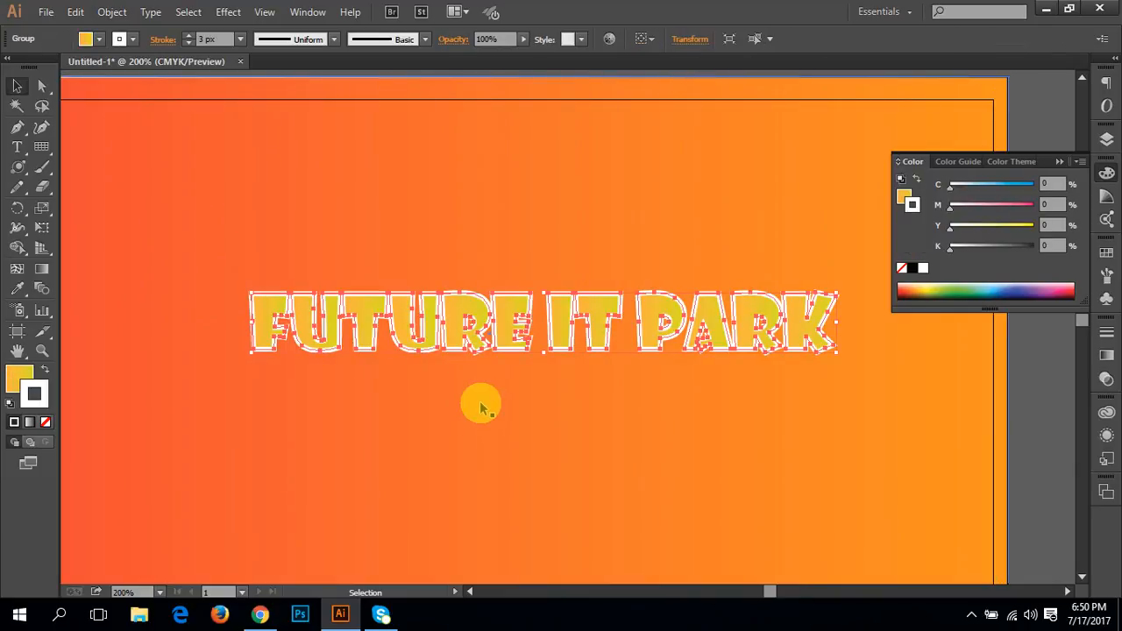
pyautogui.press('Delete')
pyautogui.moveTo(458, 423)
pyautogui.mouseDown()
pyautogui.moveTo(476, 398)
pyautogui.moveTo(474, 416)
pyautogui.mouseUp()
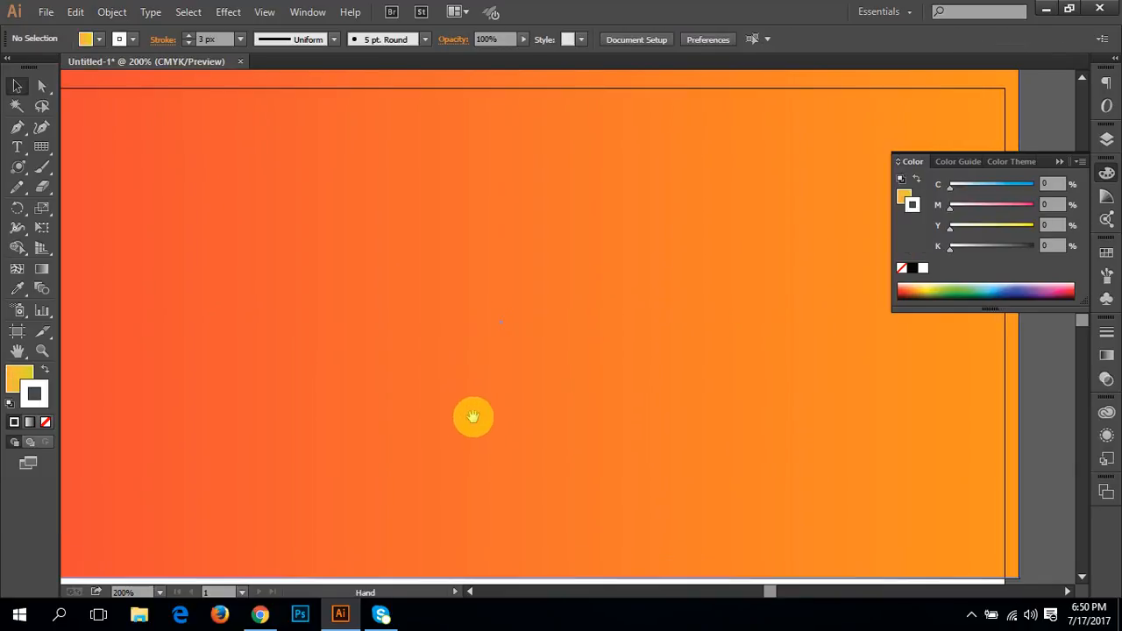
# Step: Select the background rectangle, make its fill the active colour, and enter isolation mode on it
pyautogui.click(396, 408)
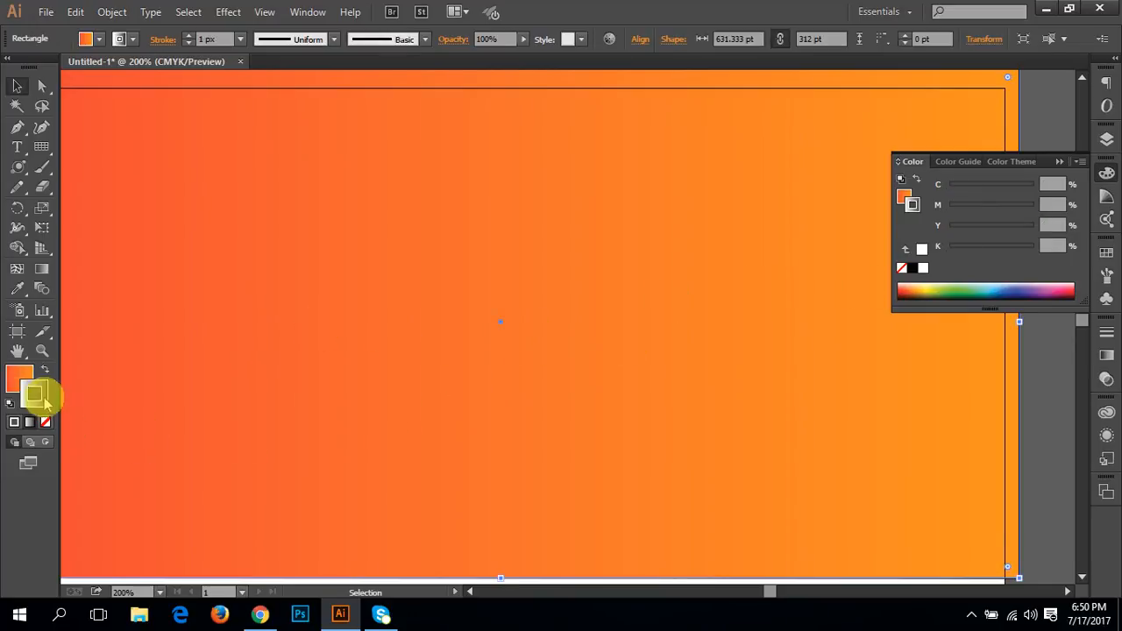
pyautogui.click(12, 380)
pyautogui.click(15, 380)
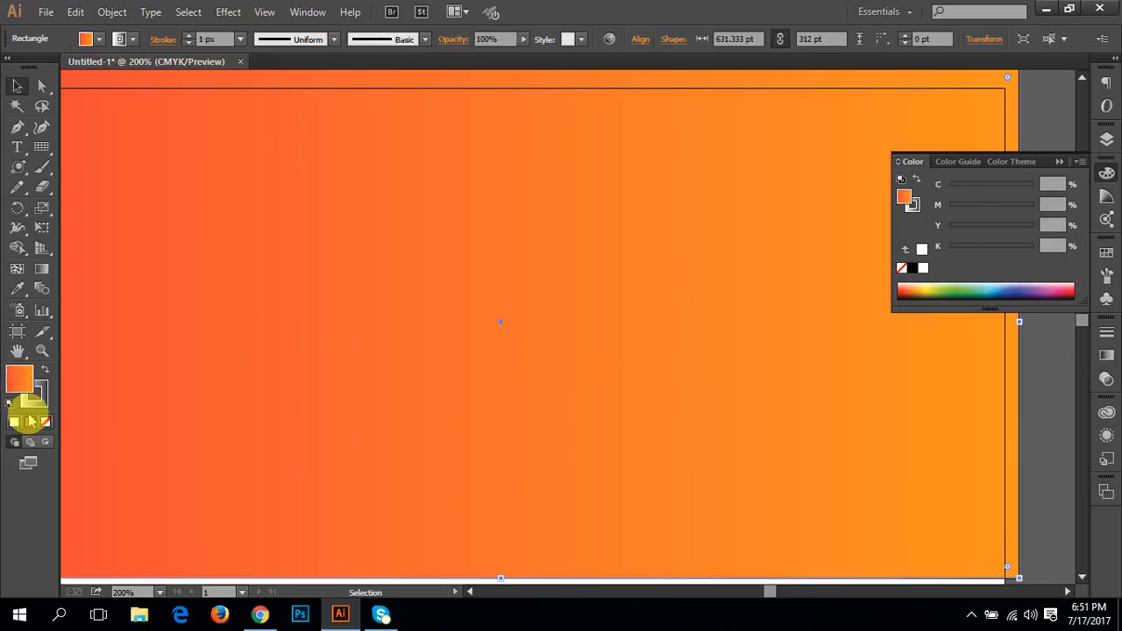
pyautogui.doubleClick(696, 279)
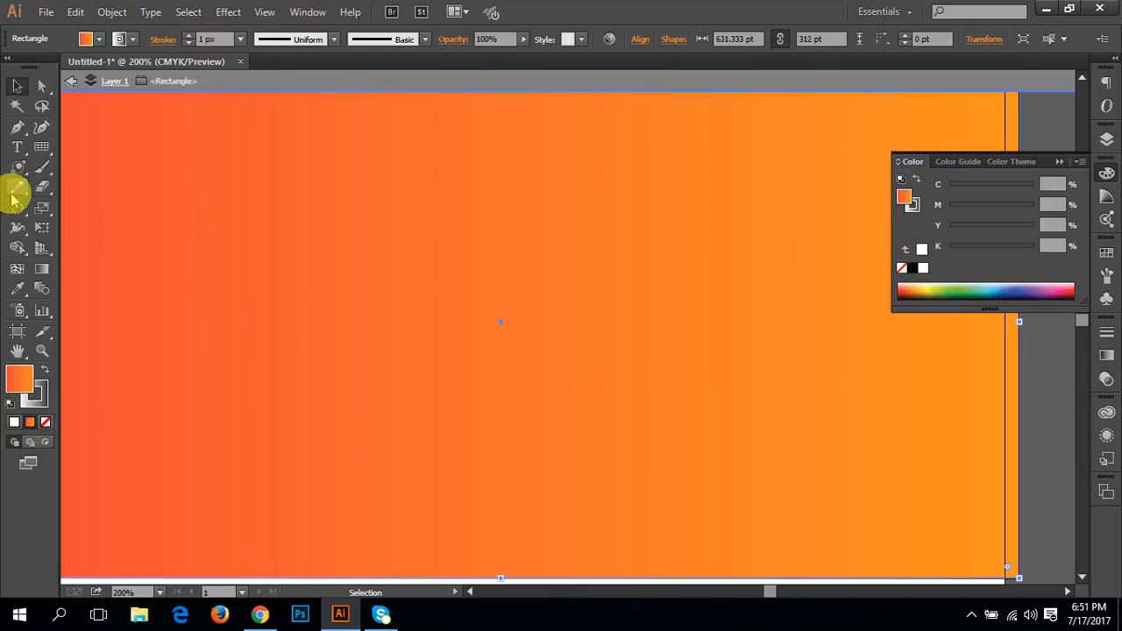
# Step: Exit isolation mode on the background rectangle so nothing stays selected
pyautogui.doubleClick(1031, 422)
pyautogui.click(972, 614)
pyautogui.rightClick(931, 549)
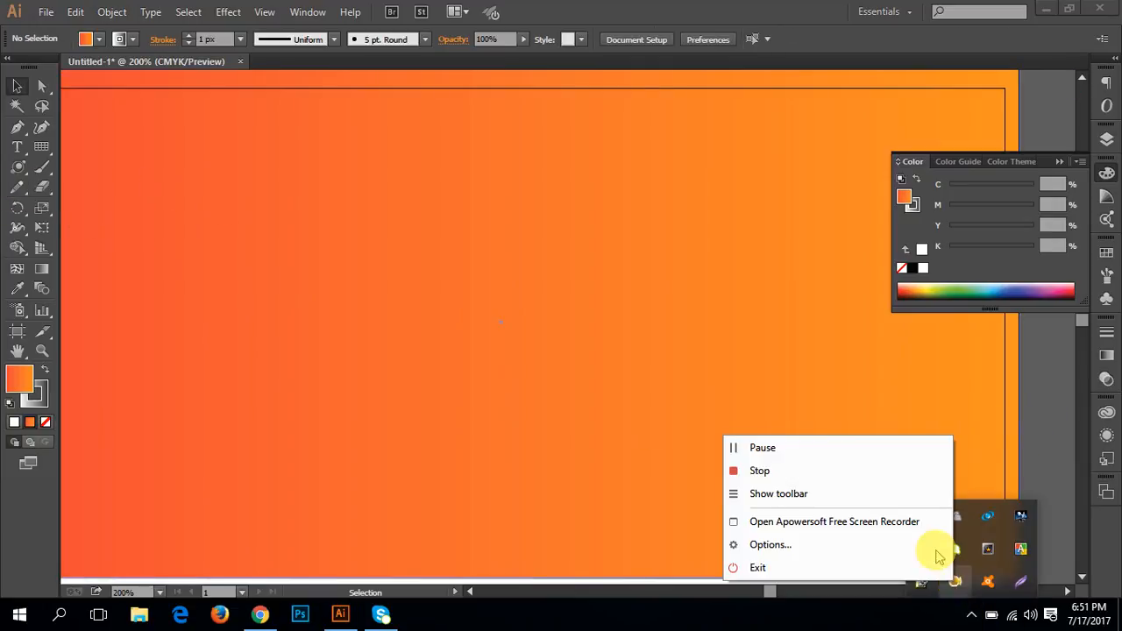
pyautogui.click(827, 448)
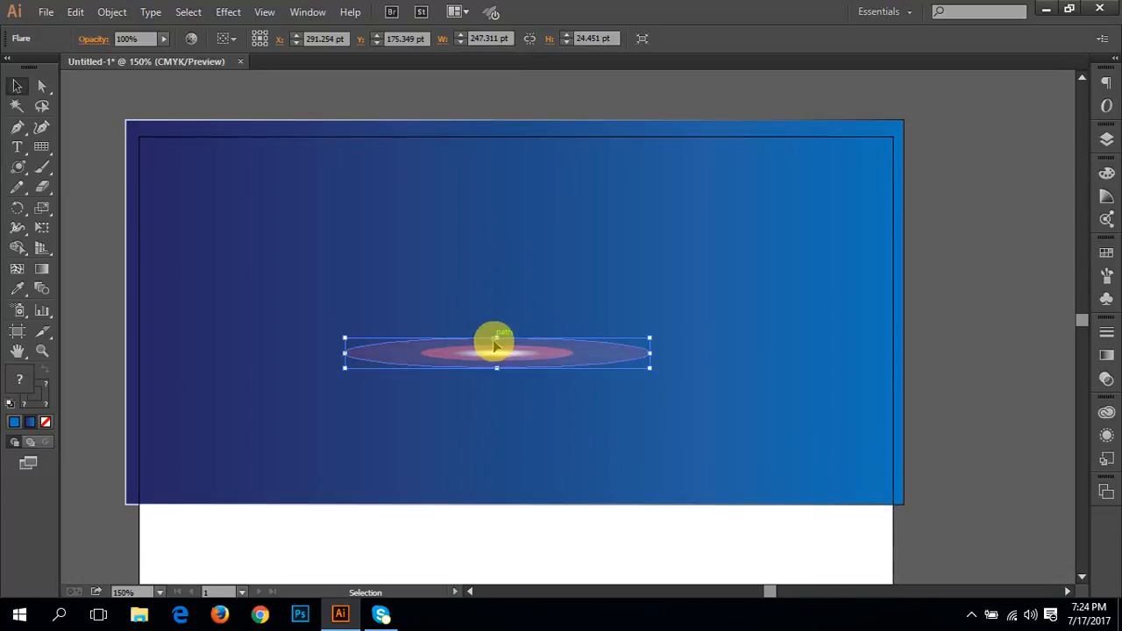
# Step: Hide the artboards, undo the flare's earlier flattening, and squash the flare vertically to about 42 pt high
pyautogui.moveTo(497, 339)
pyautogui.mouseDown()
pyautogui.moveTo(488, 120)
pyautogui.moveTo(501, 338)
pyautogui.moveTo(508, 334)
pyautogui.mouseUp()
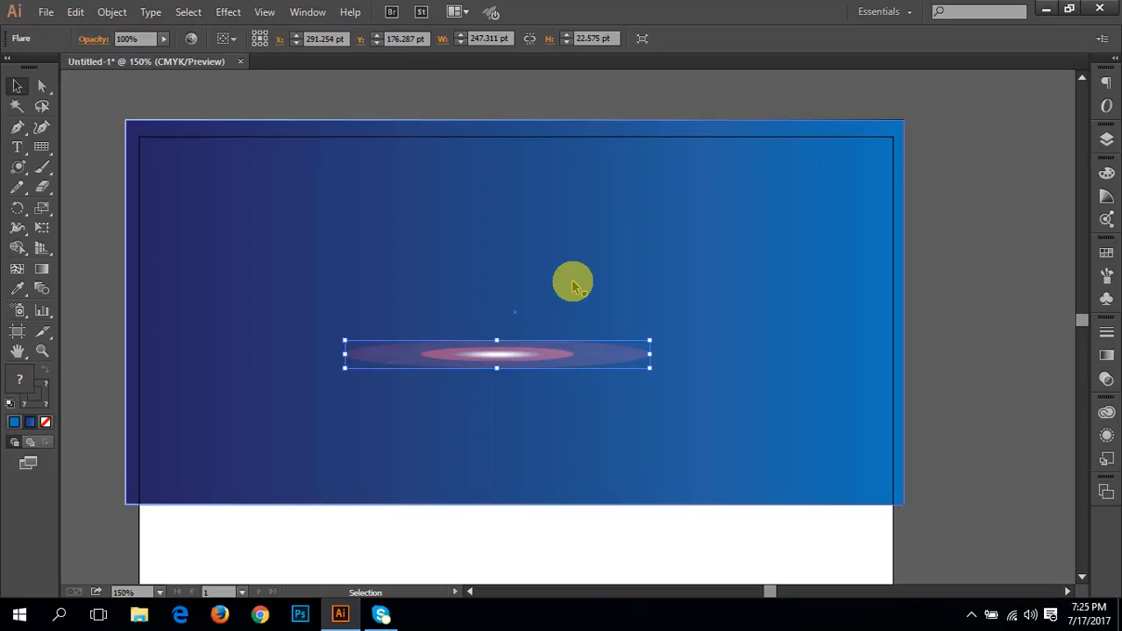
pyautogui.click(265, 12)
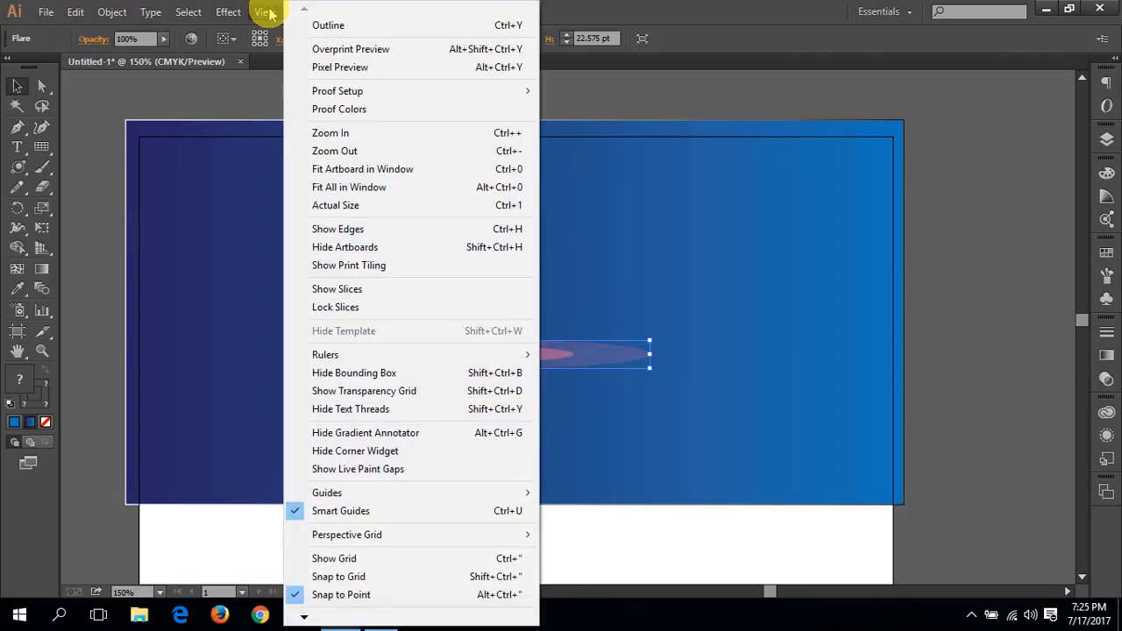
pyautogui.click(381, 250)
pyautogui.hotkey('ctrl', 'z')
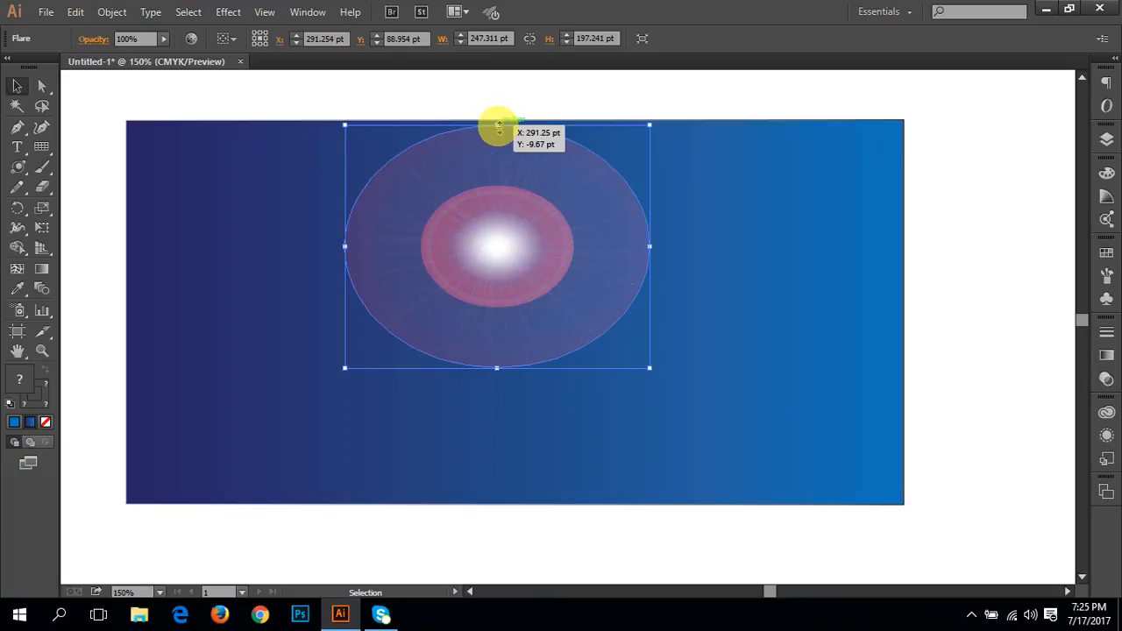
pyautogui.moveTo(498, 126); pyautogui.dragTo(496, 316)
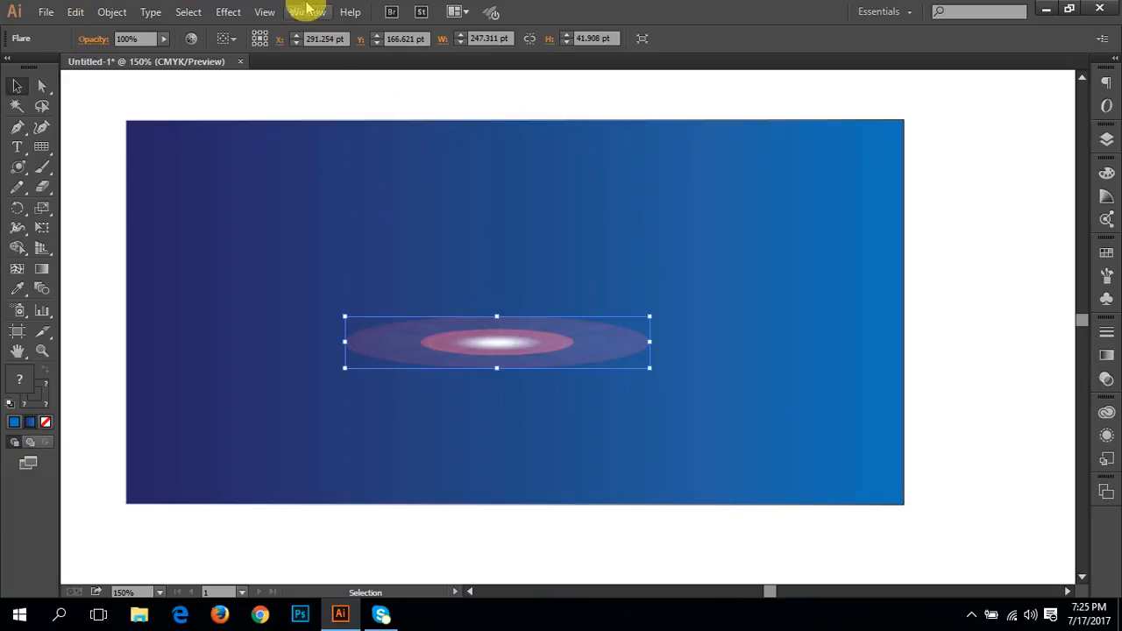
# Step: Turn the flare's selection edges on and off again, and show the artboards
pyautogui.click(263, 12)
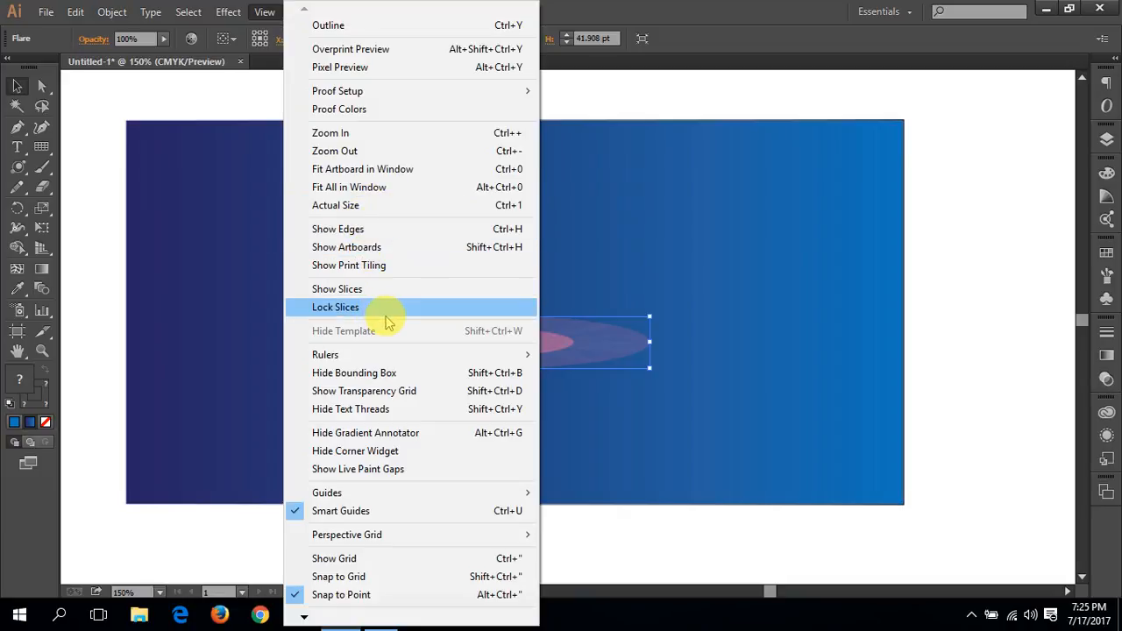
pyautogui.click(379, 229)
pyautogui.click(265, 11)
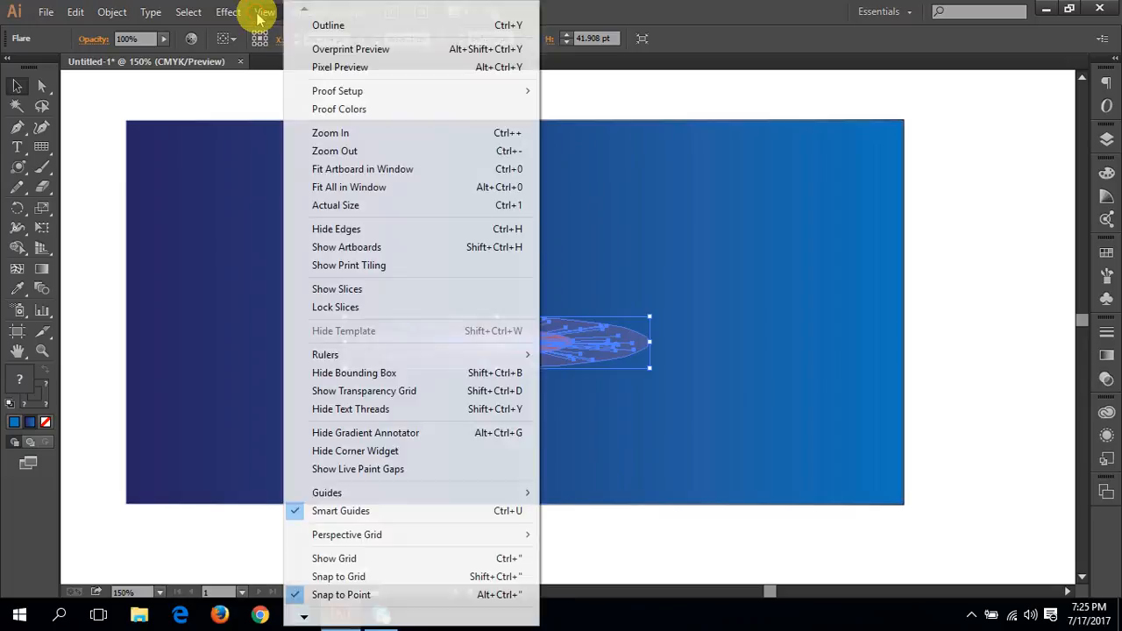
pyautogui.click(340, 229)
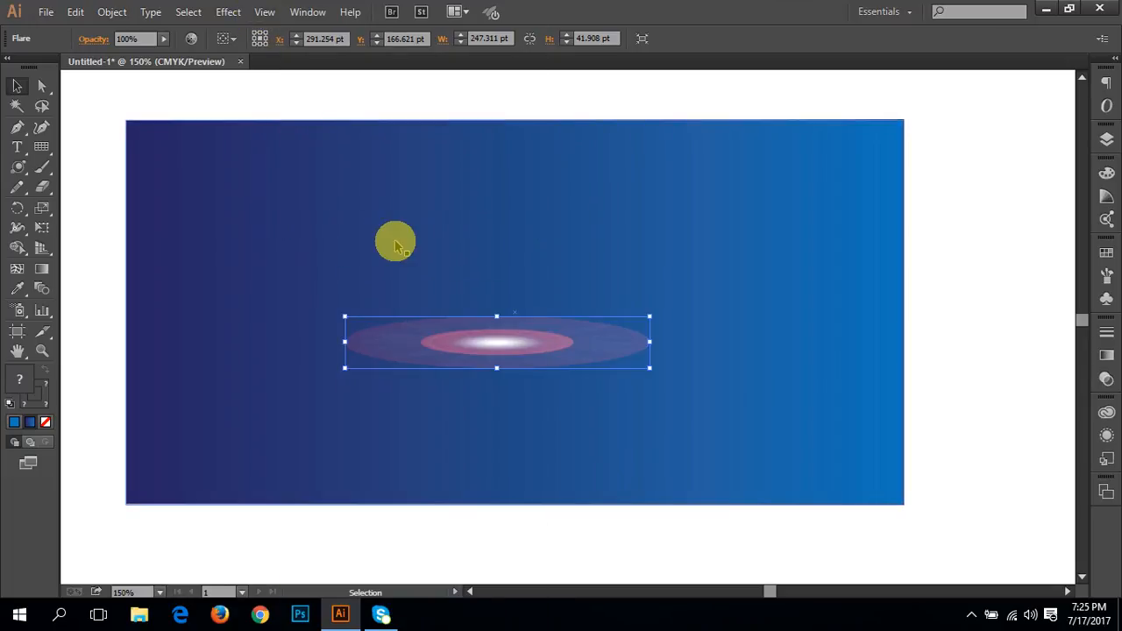
pyautogui.click(265, 11)
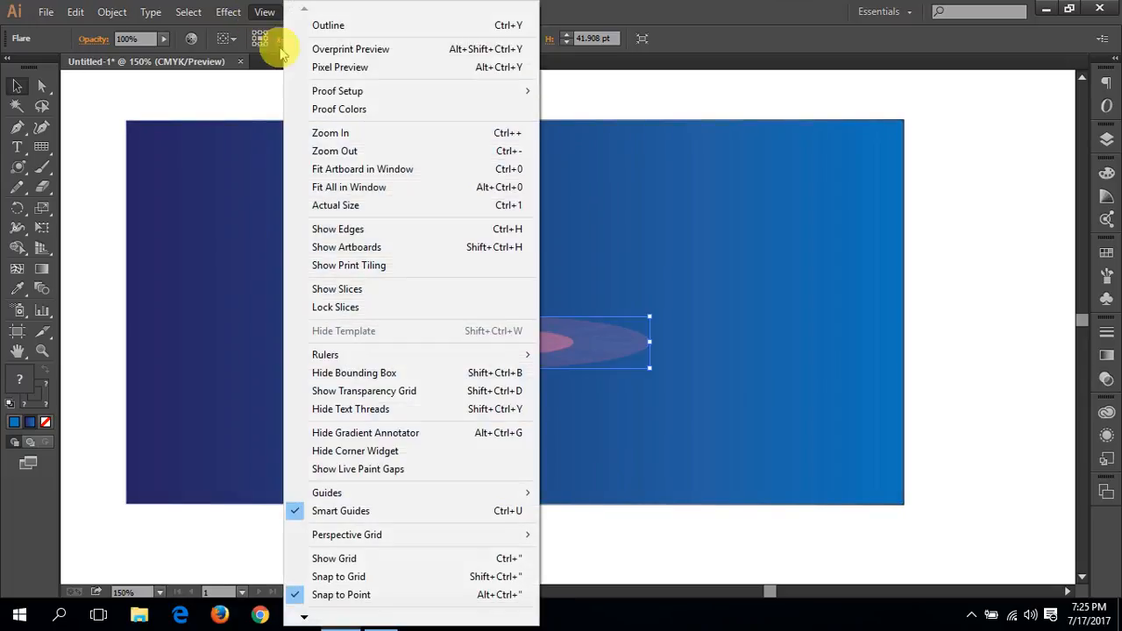
pyautogui.click(394, 254)
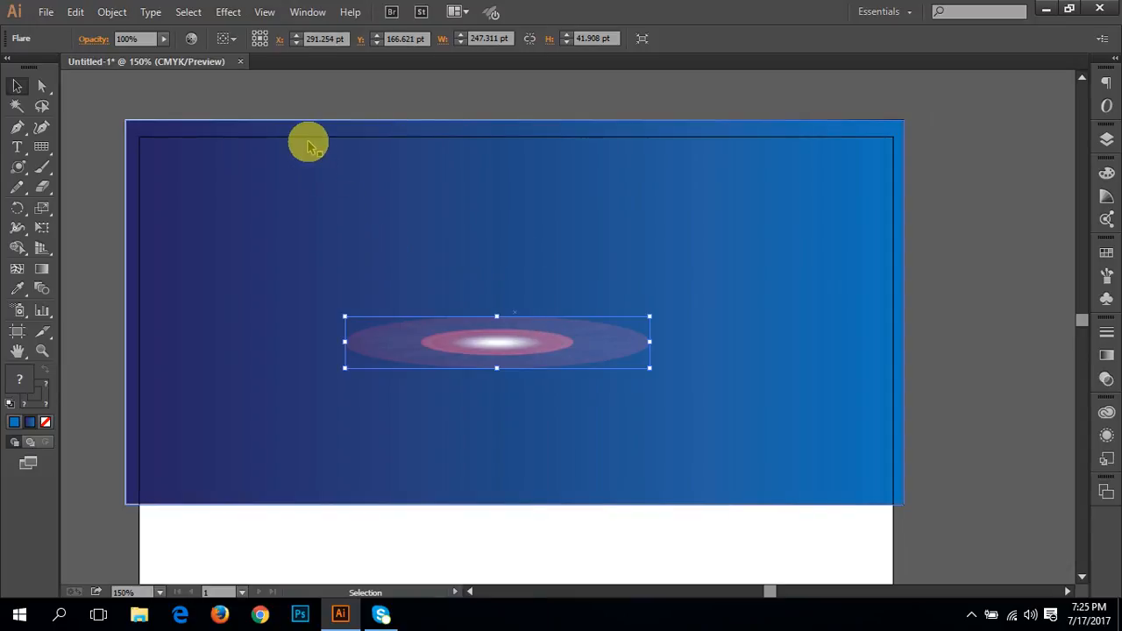
# Step: Try a Transform effect on the flattened flare with preview enabled and a rotation angle of 15°
pyautogui.click(228, 12)
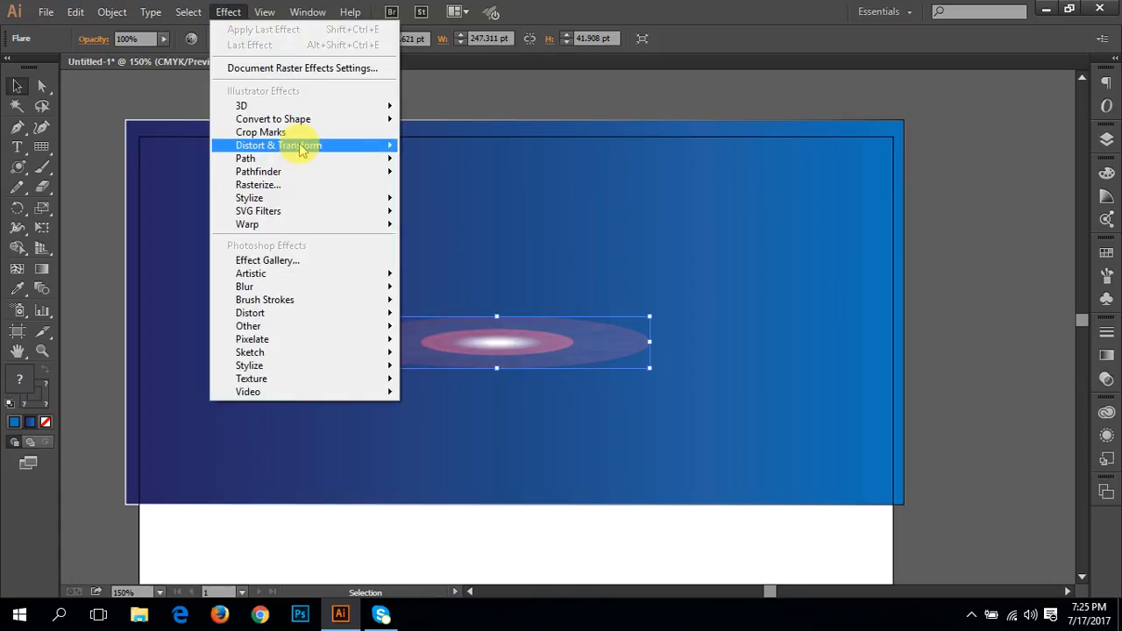
pyautogui.moveTo(302, 149)
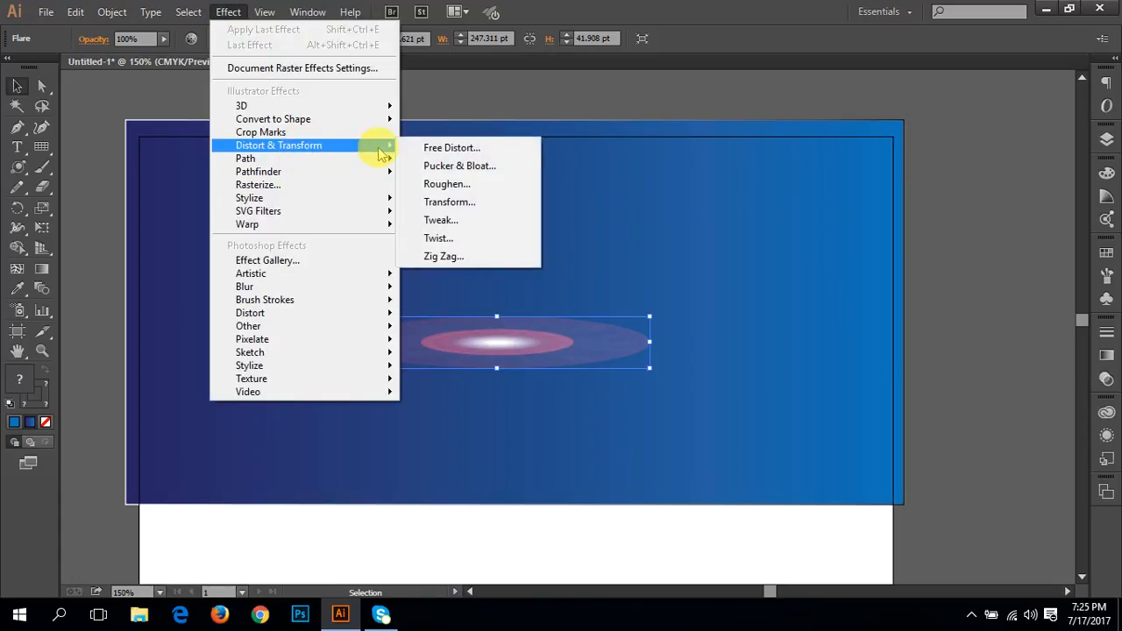
pyautogui.click(475, 203)
pyautogui.moveTo(501, 26); pyautogui.dragTo(937, 35)
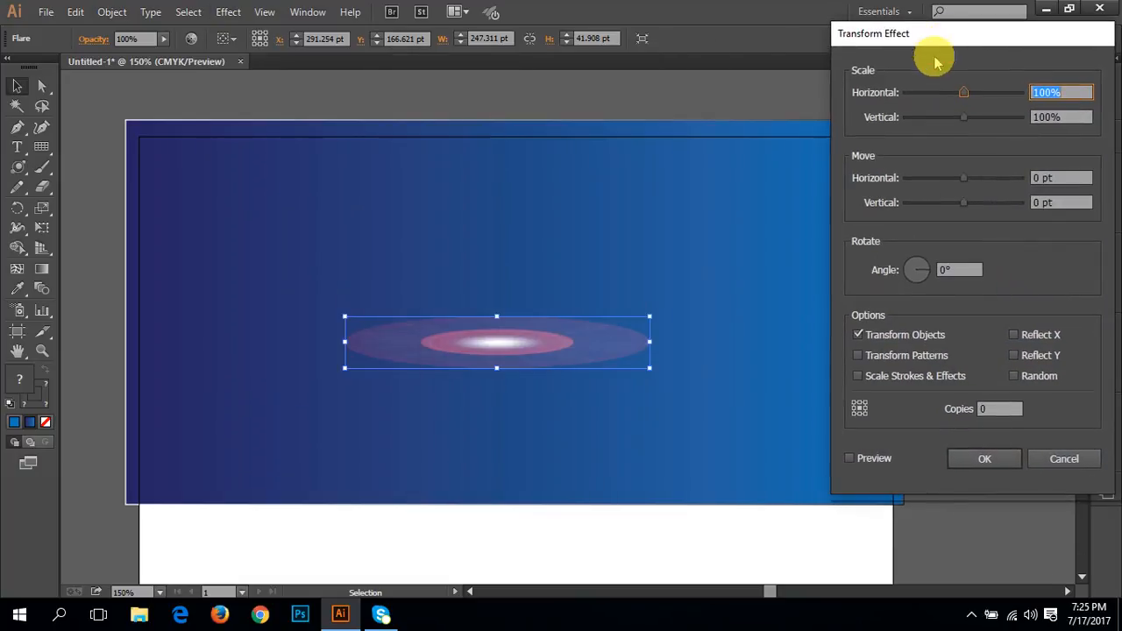
pyautogui.click(852, 458)
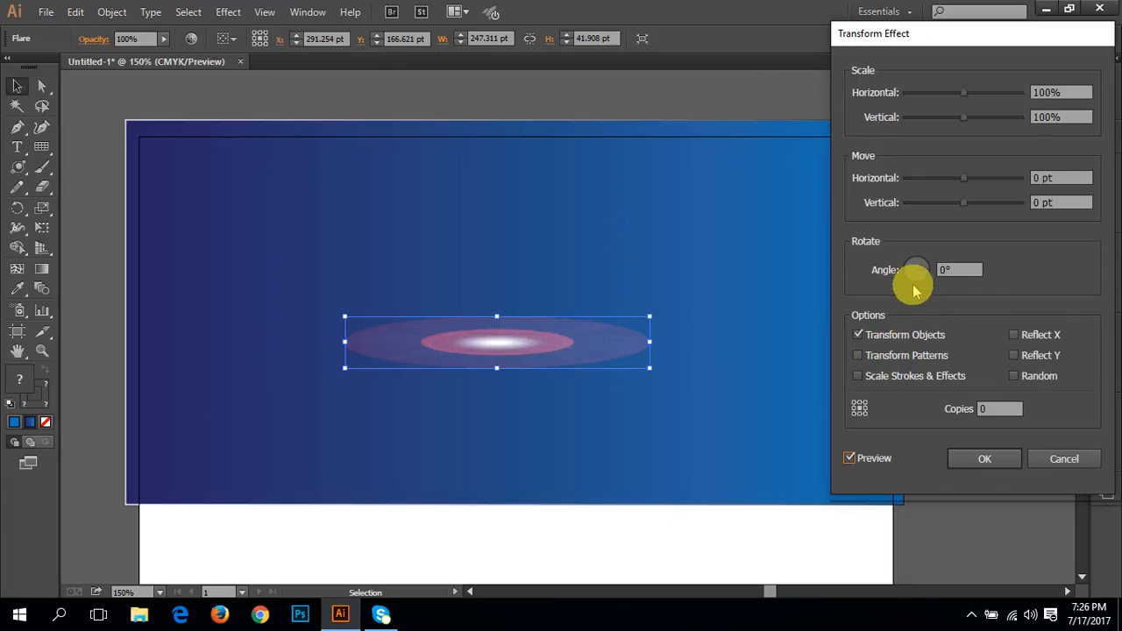
pyautogui.click(949, 269)
pyautogui.write('1')
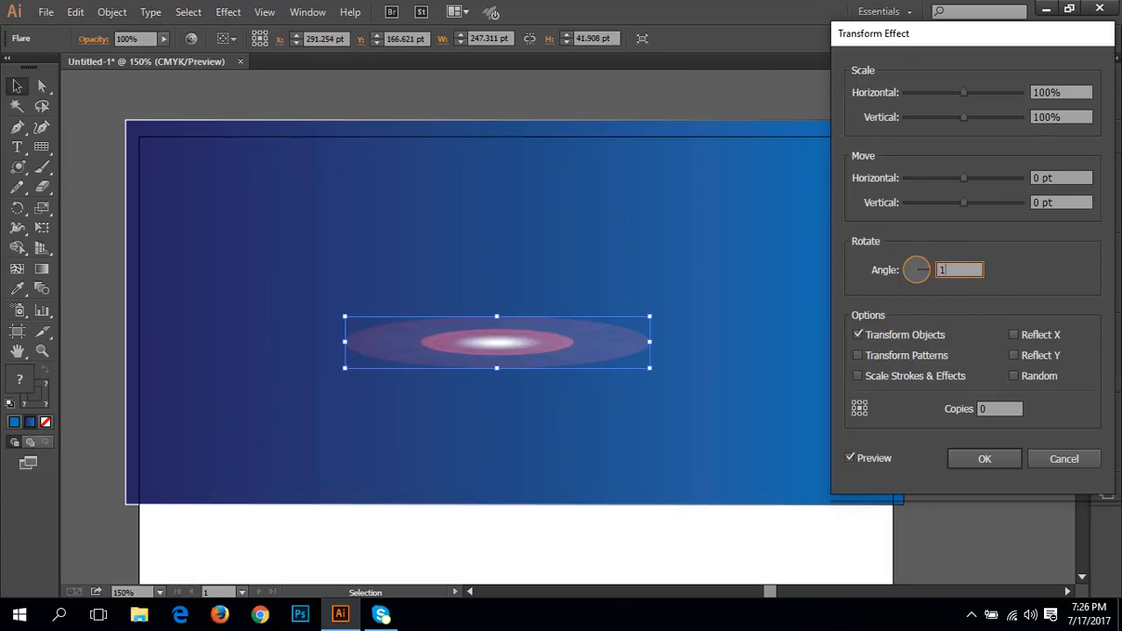
pyautogui.write('5')
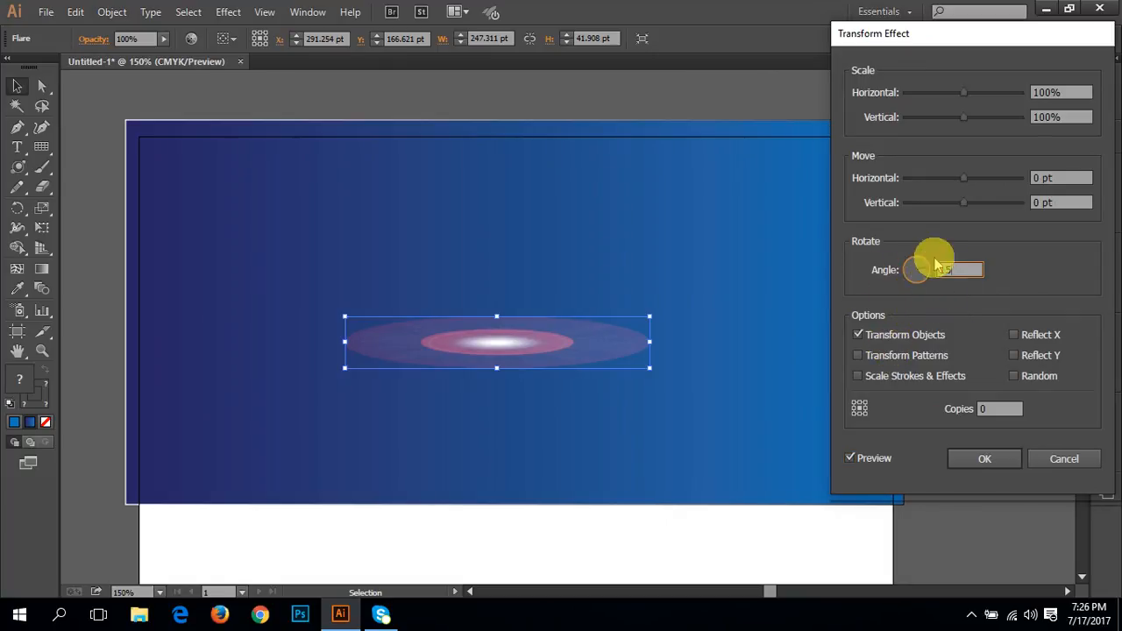
pyautogui.moveTo(941, 29); pyautogui.dragTo(871, 38)
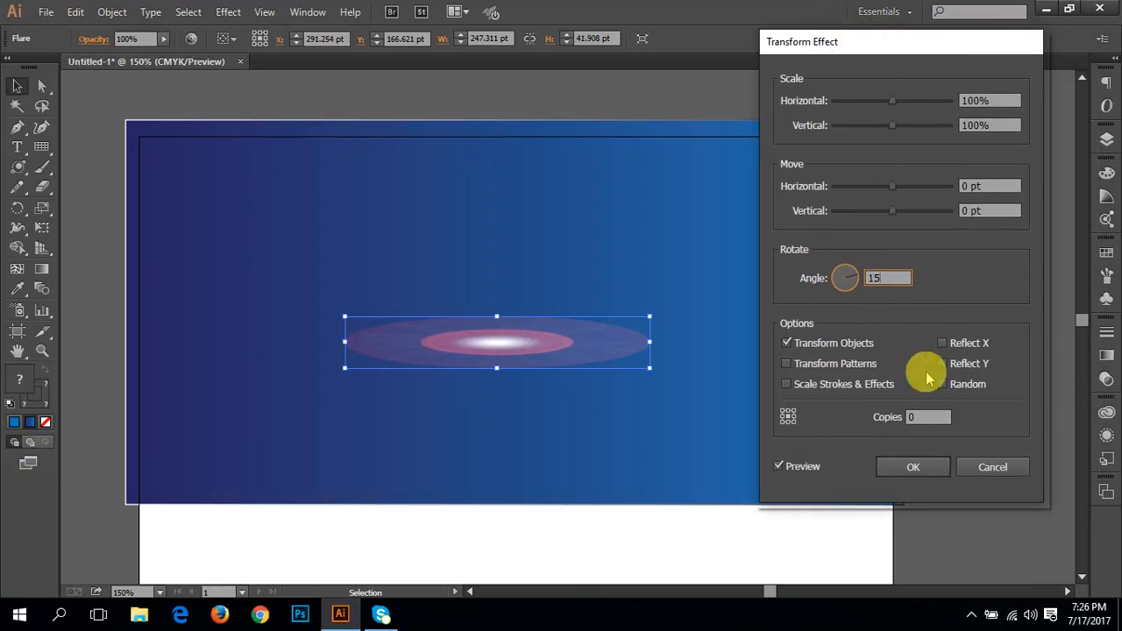
# Step: Try 30 copies in the Transform effect to preview a flower-like pattern, and cancel the effect
pyautogui.click(926, 416)
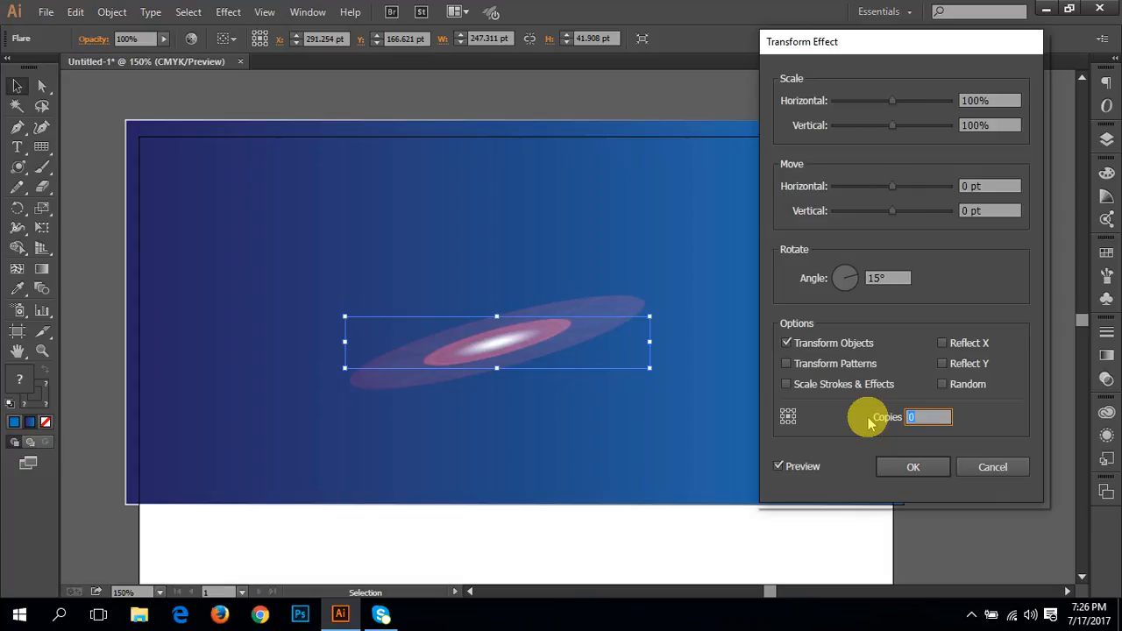
pyautogui.write('30')
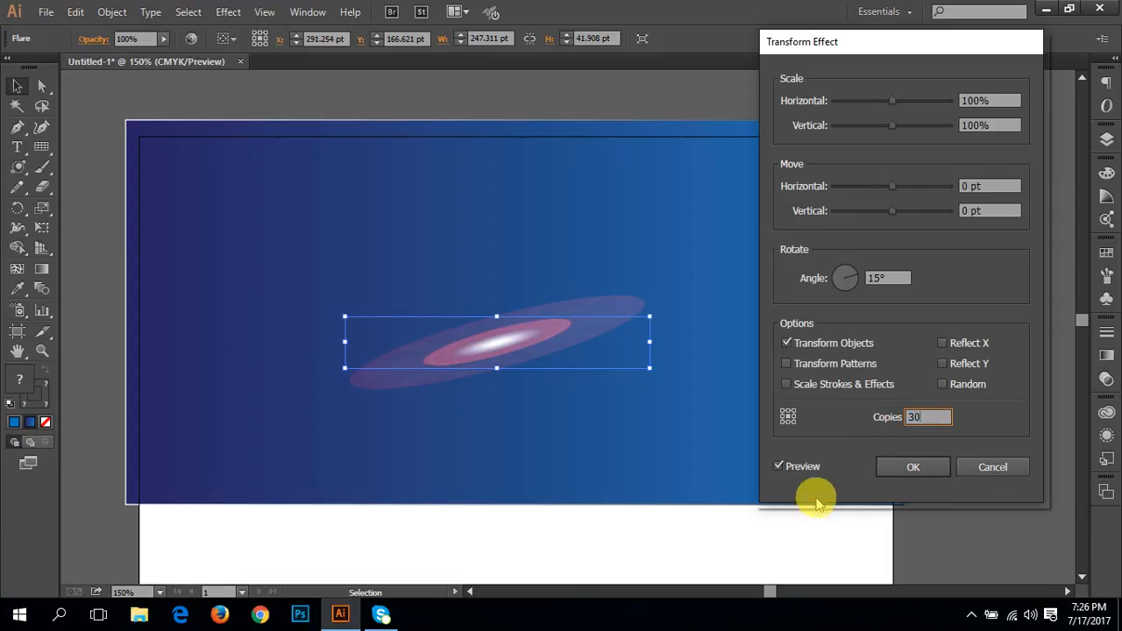
pyautogui.click(789, 474)
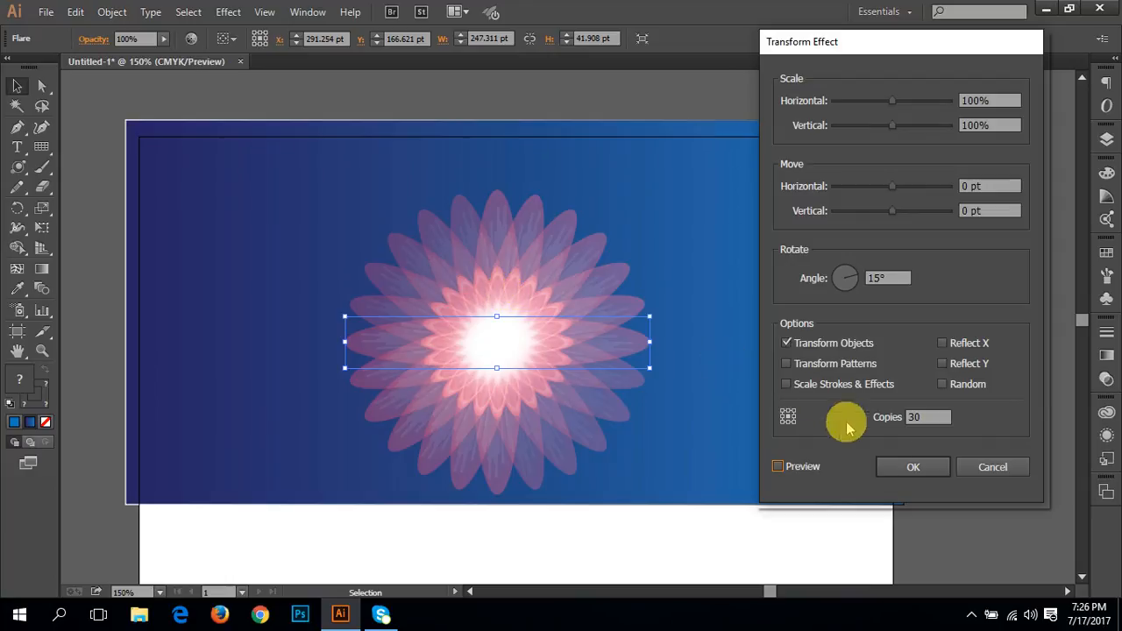
pyautogui.click(990, 467)
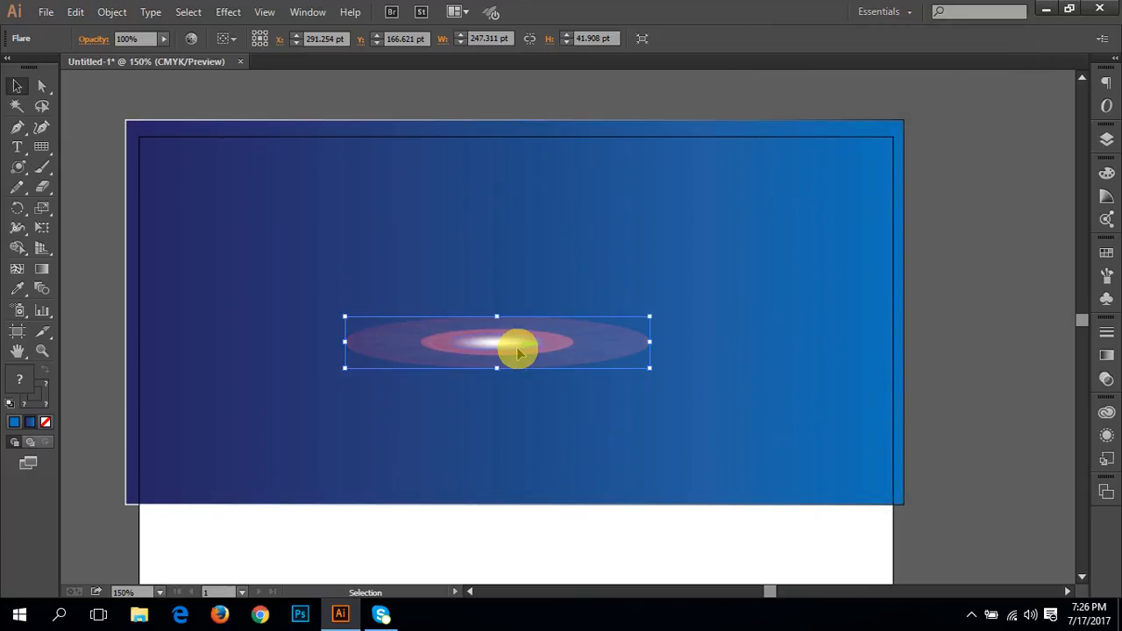
# Step: Delete the flare and set the right-end stop of the background rectangle's gradient to the black swatch
pyautogui.press('Delete')
pyautogui.click(759, 304)
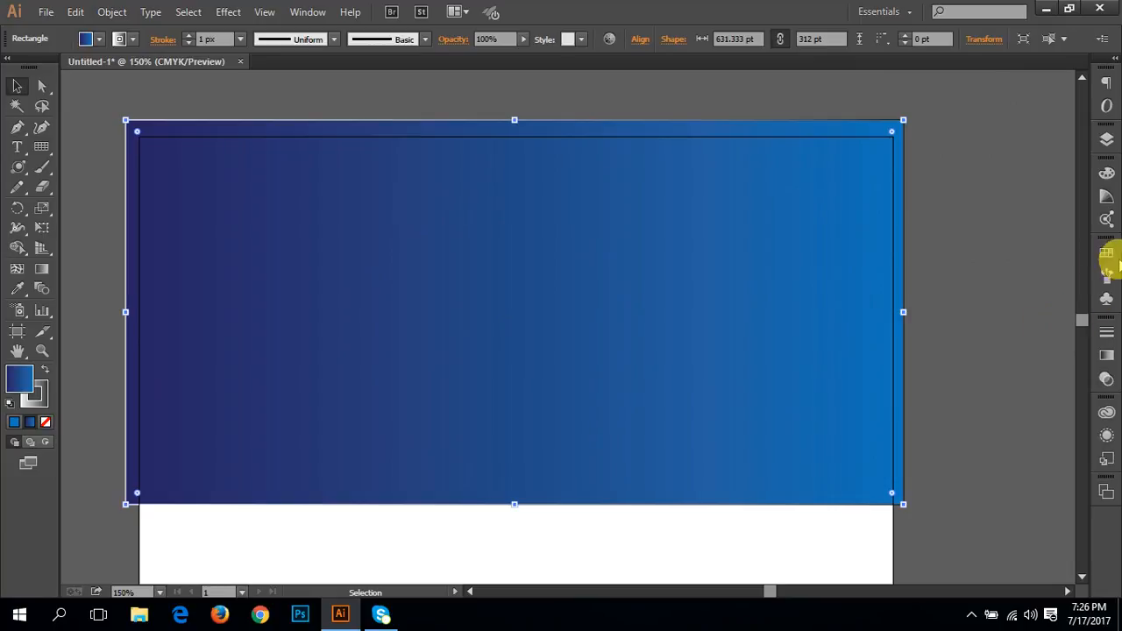
pyautogui.click(42, 271)
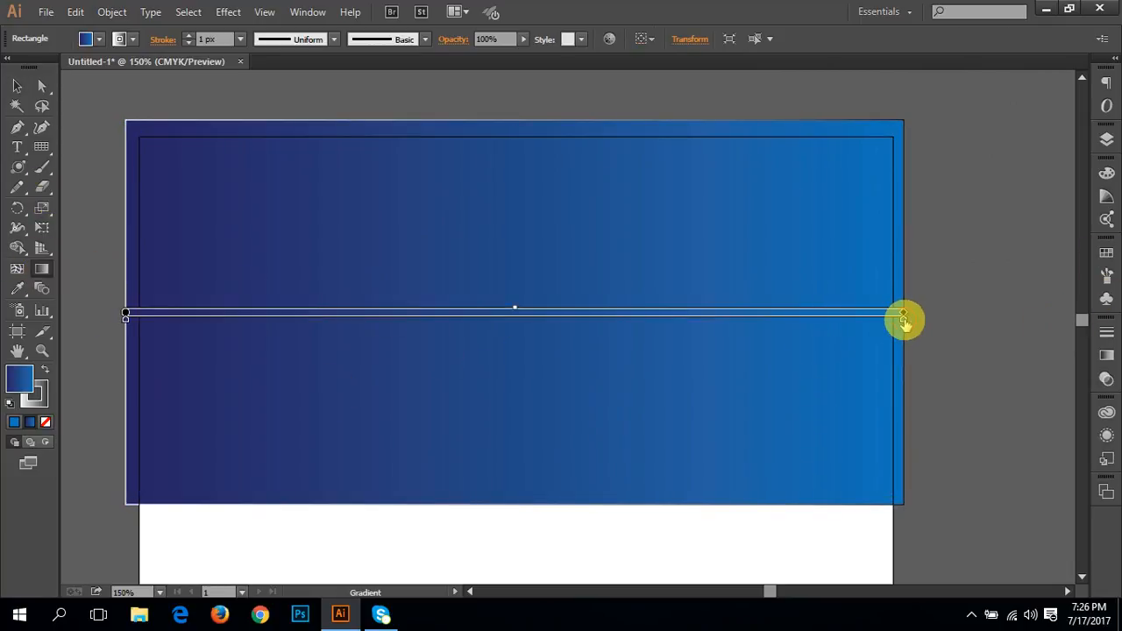
pyautogui.doubleClick(903, 316)
pyautogui.click(718, 362)
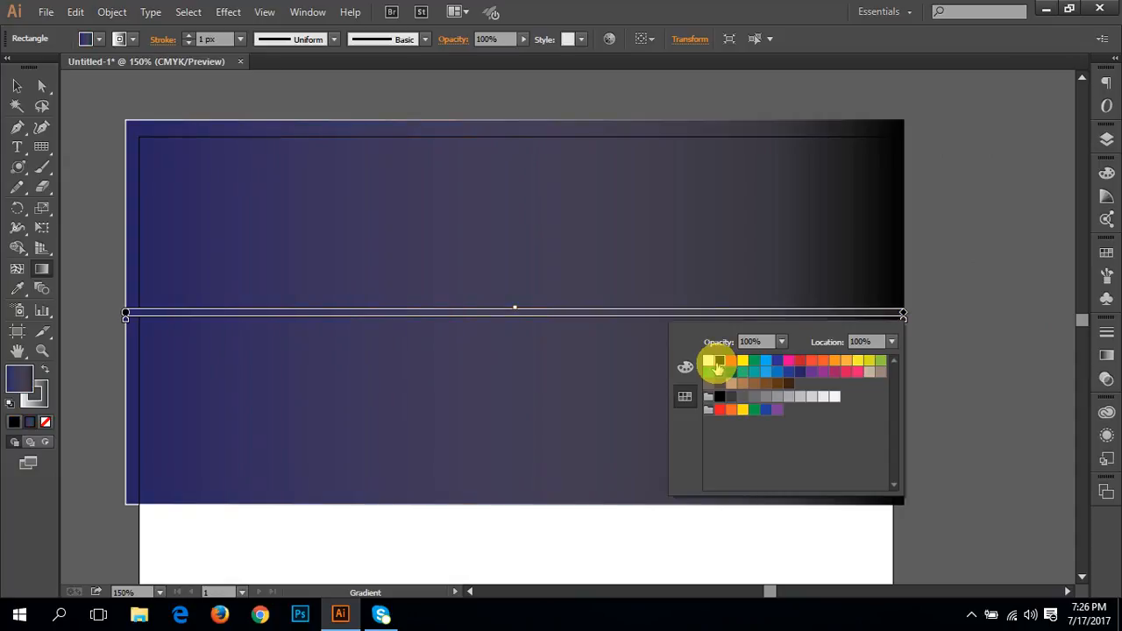
# Step: Set the gradient's left-end stop to black so the background becomes solid black, and deselect the rectangle
pyautogui.click(126, 318)
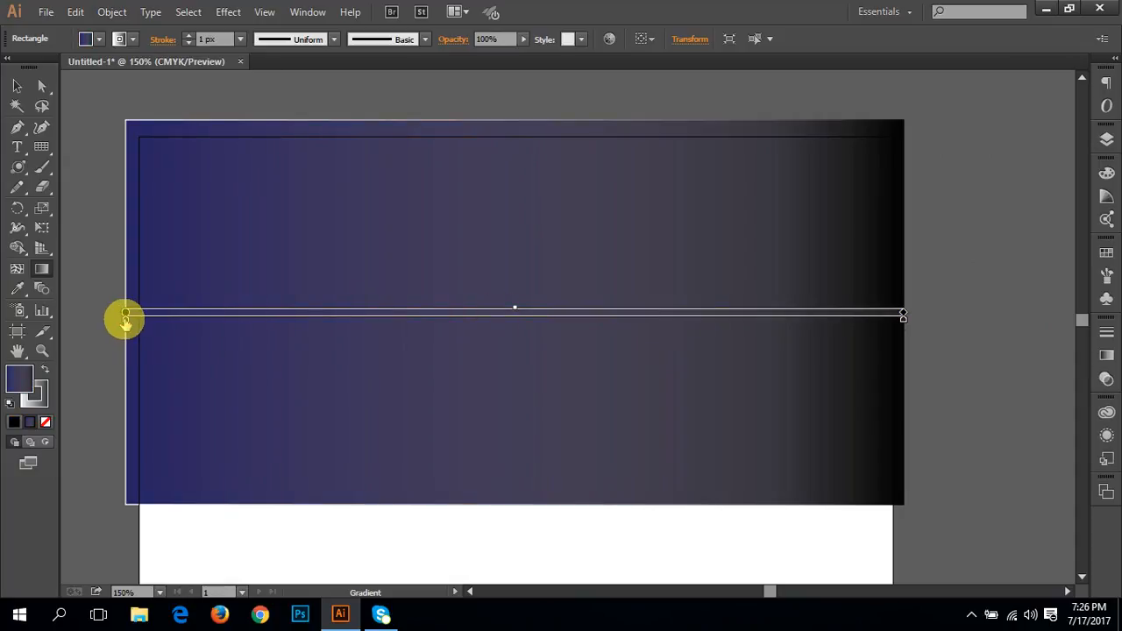
pyautogui.doubleClick(126, 318)
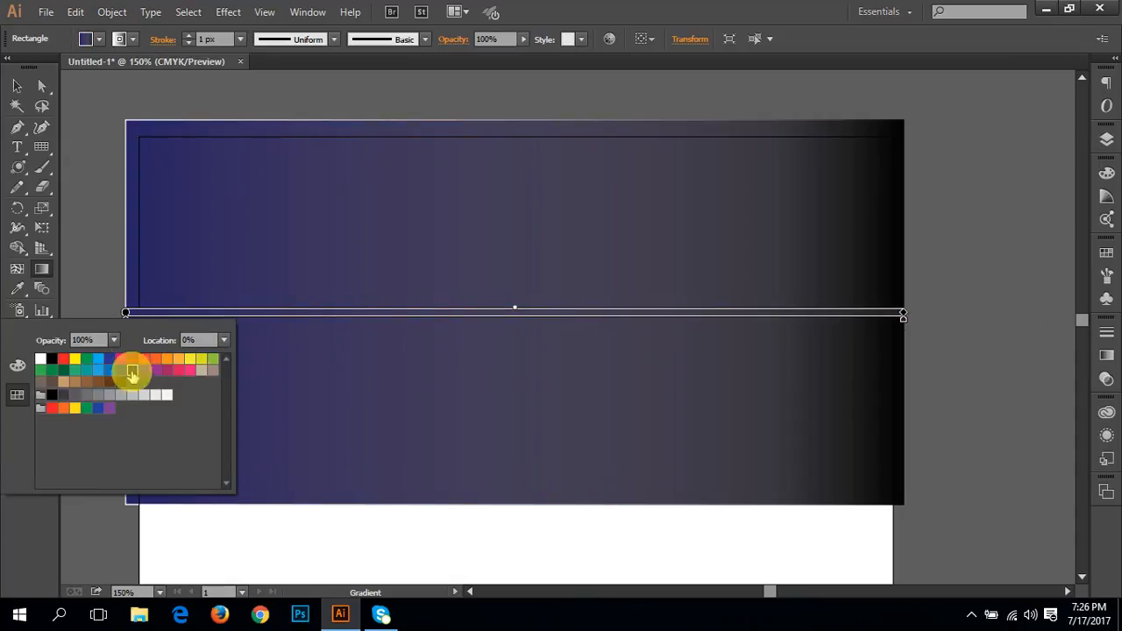
pyautogui.click(17, 365)
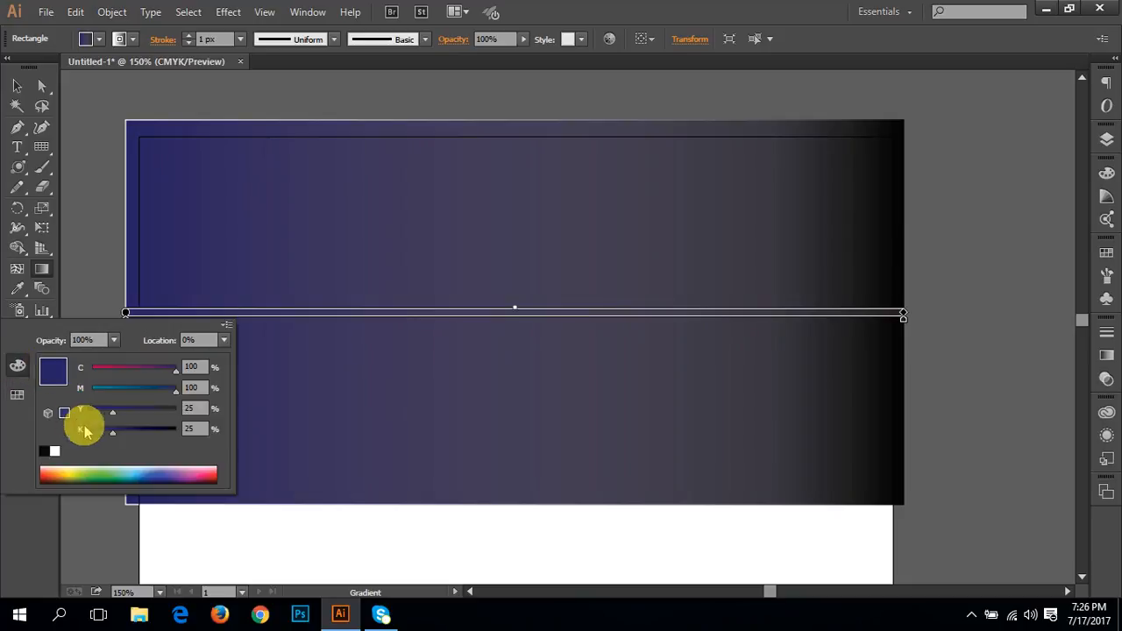
pyautogui.click(47, 451)
pyautogui.moveTo(97, 391); pyautogui.dragTo(187, 371)
pyautogui.click(102, 235)
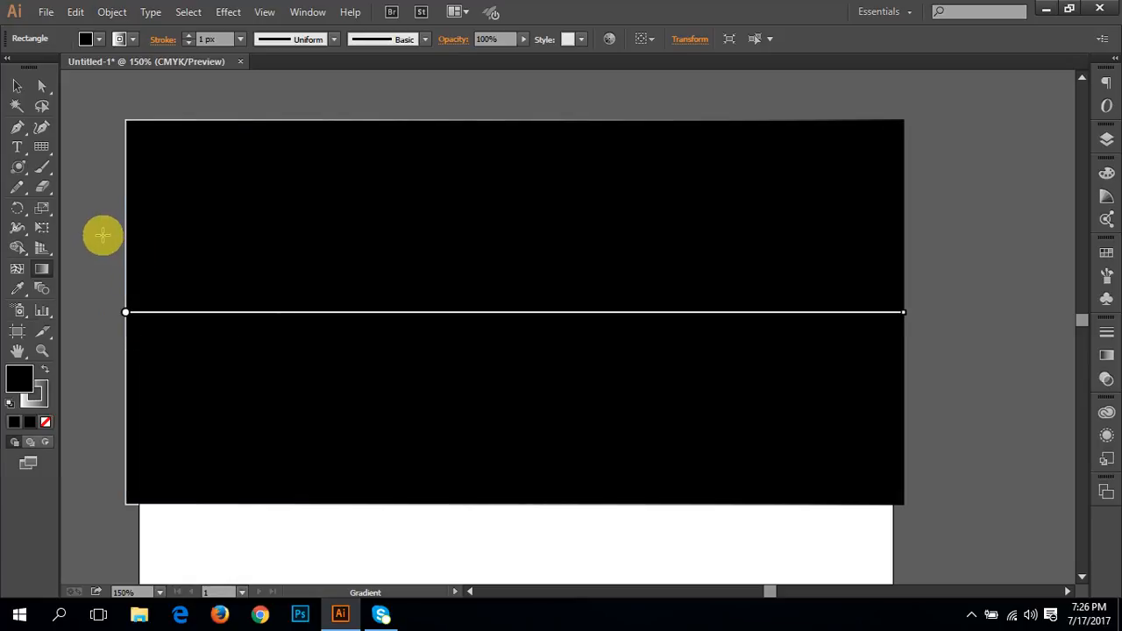
pyautogui.click(16, 86)
pyautogui.click(97, 206)
# Step: Create a flare near the middle of the black rectangle with a 69 pt diameter, 15 rays and rings turned off, checking the preview
pyautogui.click(18, 168)
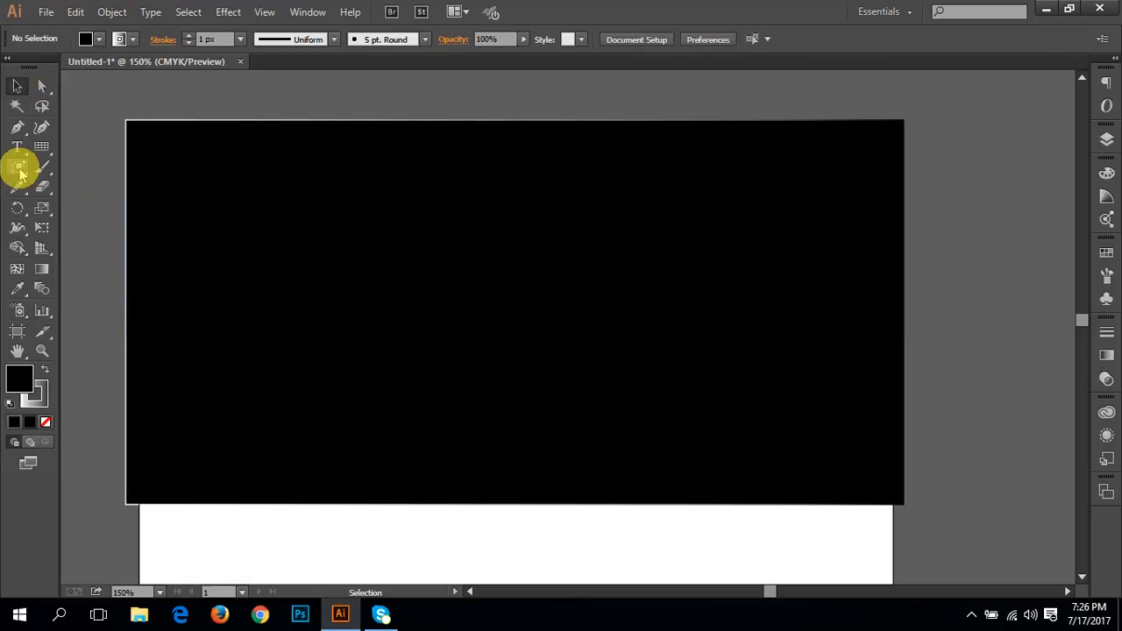
pyautogui.click(496, 317)
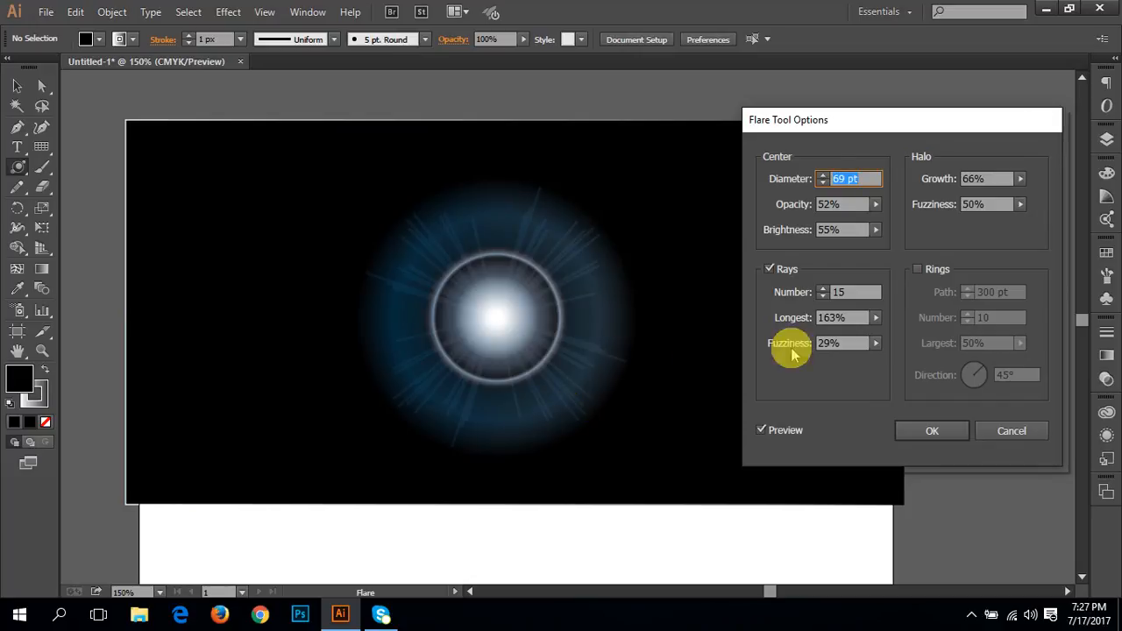
pyautogui.click(917, 270)
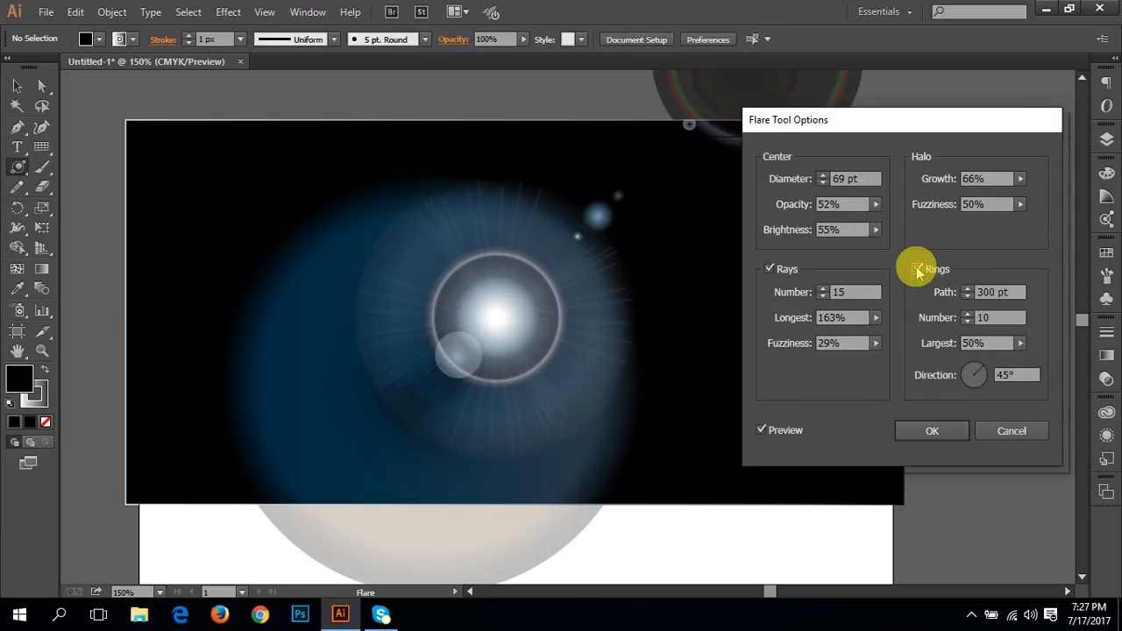
pyautogui.click(917, 270)
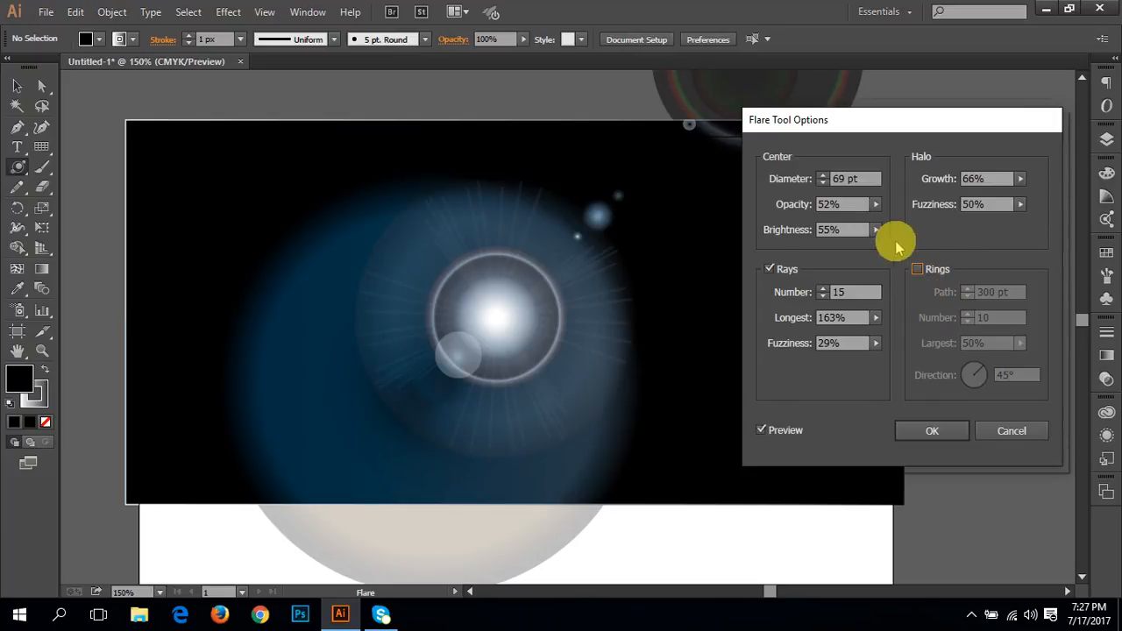
pyautogui.click(783, 432)
pyautogui.click(783, 432)
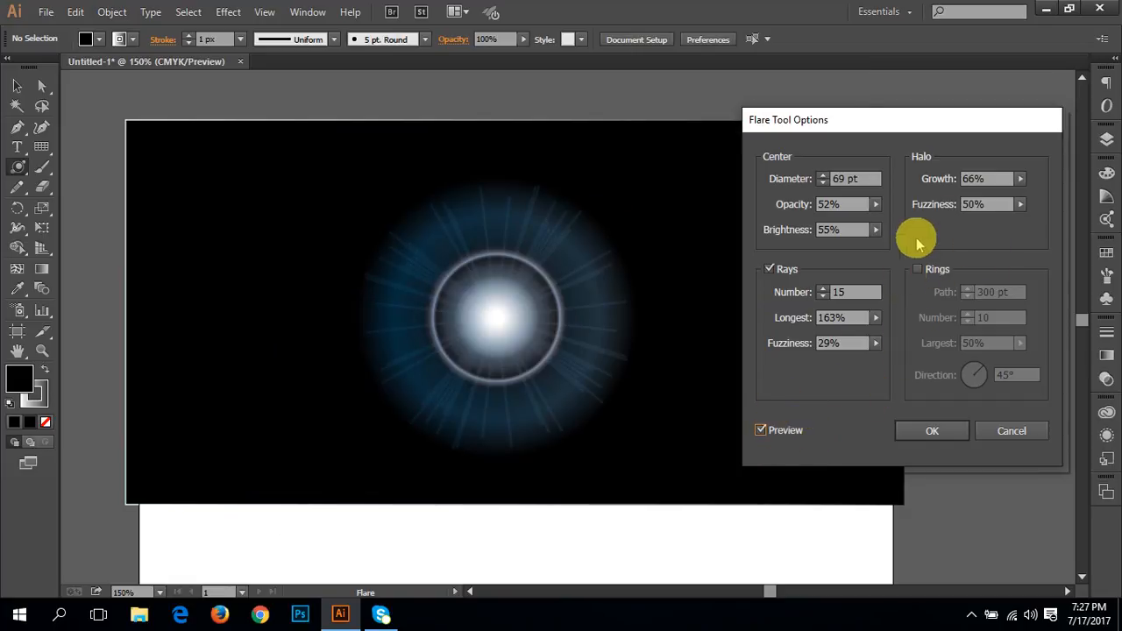
pyautogui.click(786, 431)
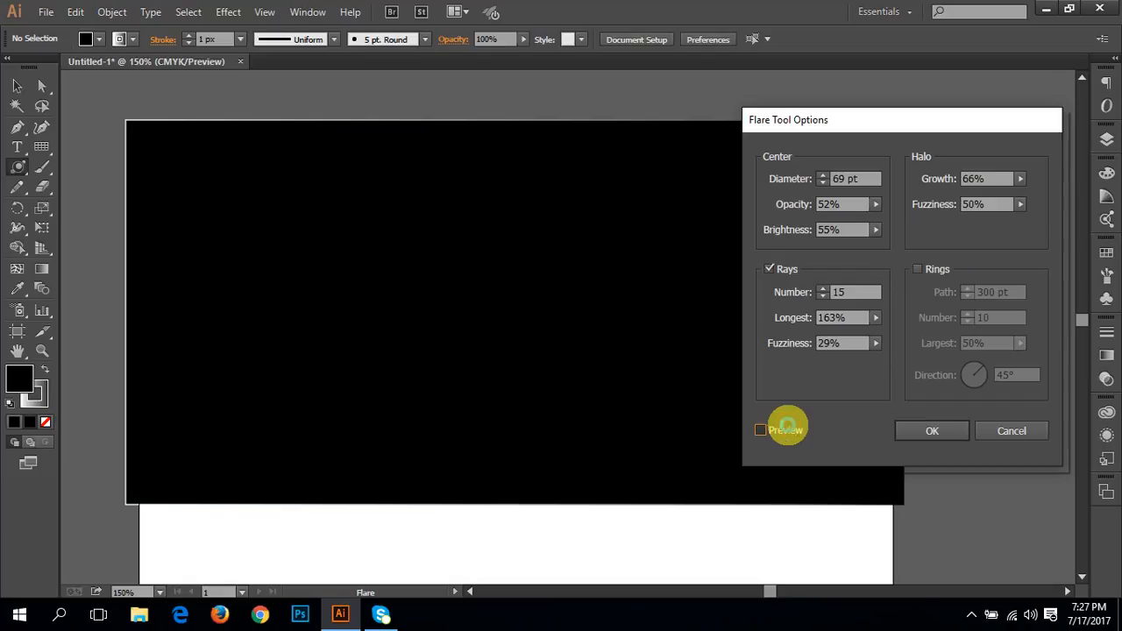
pyautogui.click(786, 431)
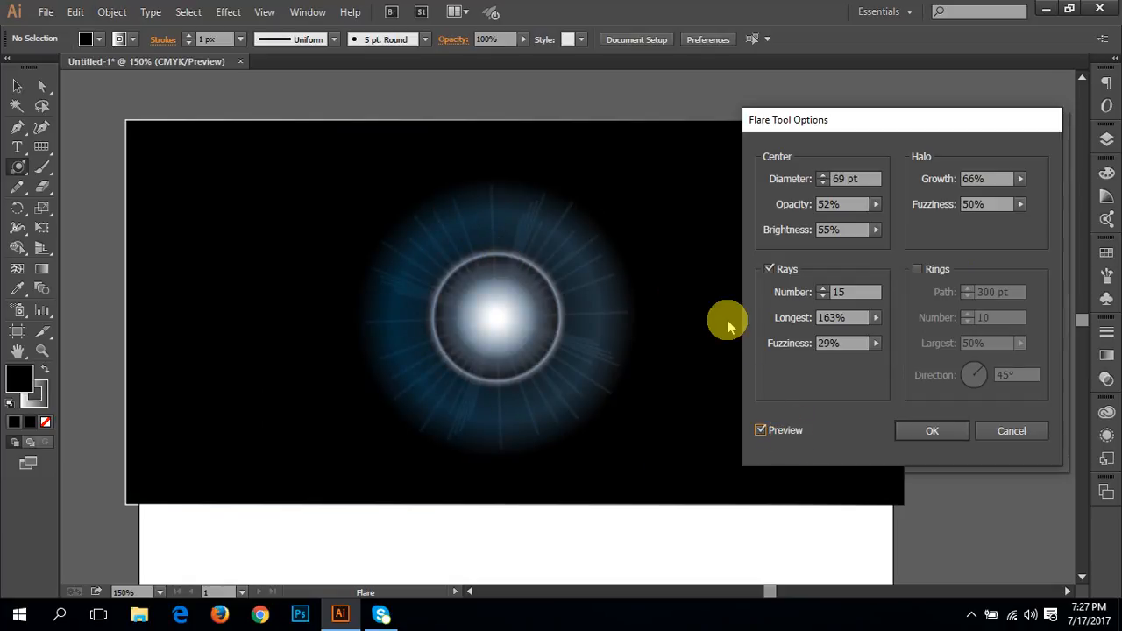
pyautogui.click(927, 429)
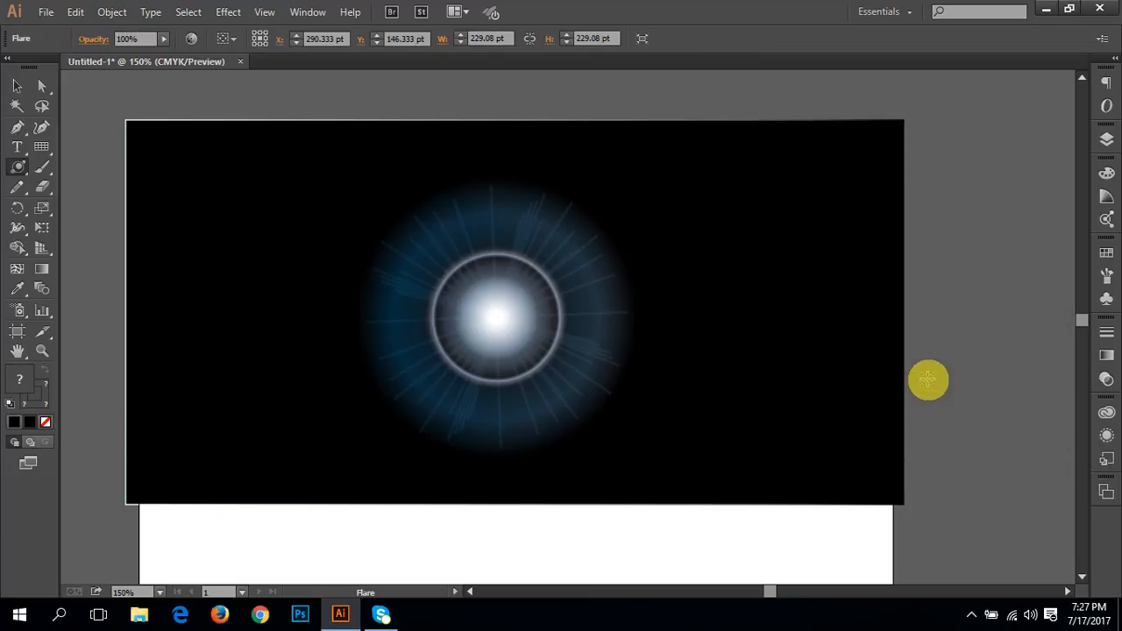
# Step: Flatten and widen the flare to about 271 pt by 27 pt, and move it to just below the middle of the black rectangle
pyautogui.click(19, 89)
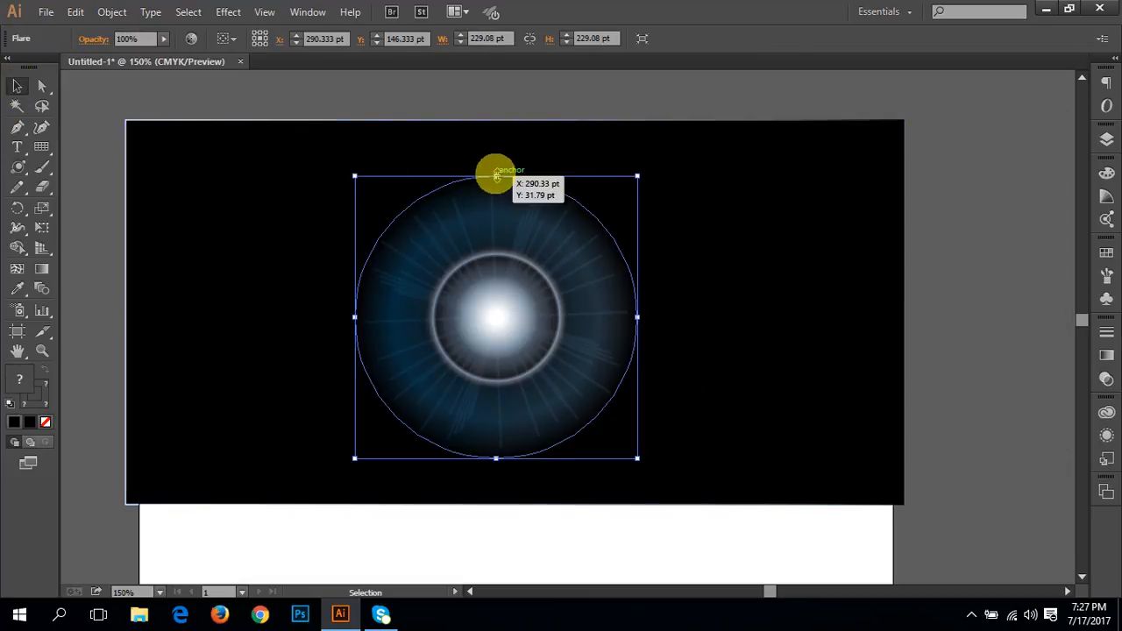
pyautogui.moveTo(496, 177); pyautogui.dragTo(490, 410)
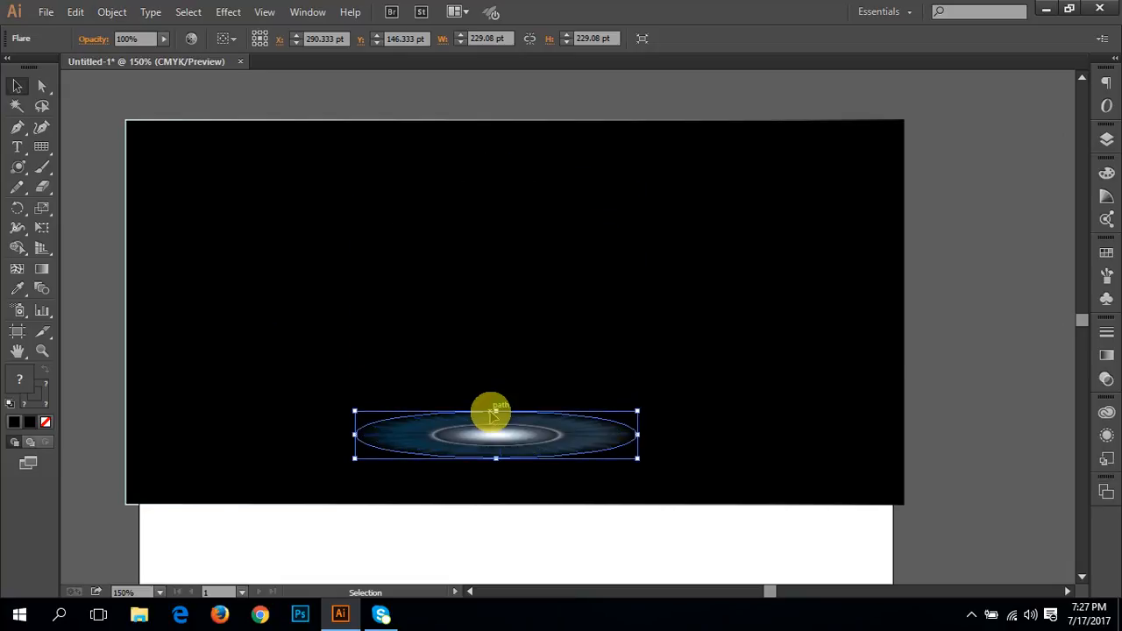
pyautogui.moveTo(518, 446); pyautogui.dragTo(533, 366)
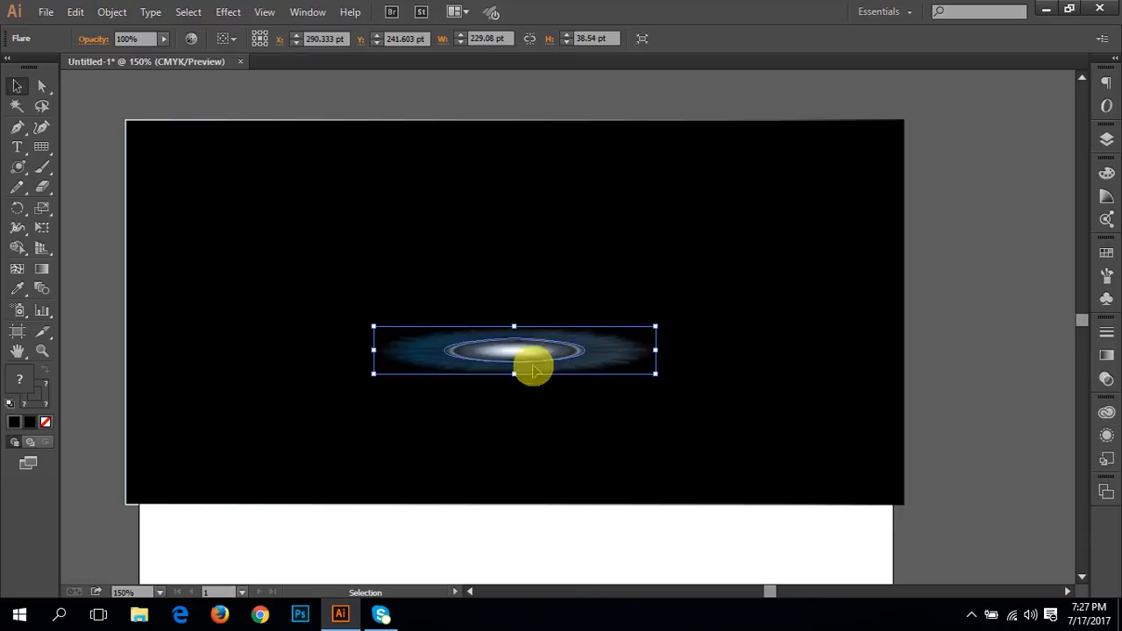
pyautogui.moveTo(513, 327); pyautogui.dragTo(514, 341)
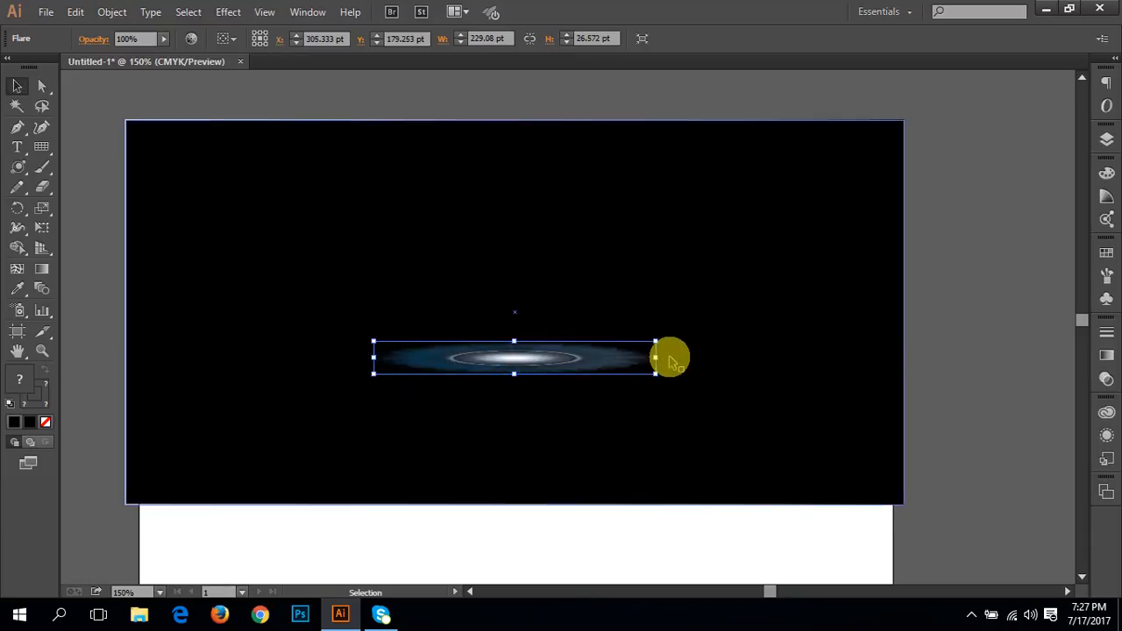
pyautogui.moveTo(655, 358); pyautogui.dragTo(708, 356)
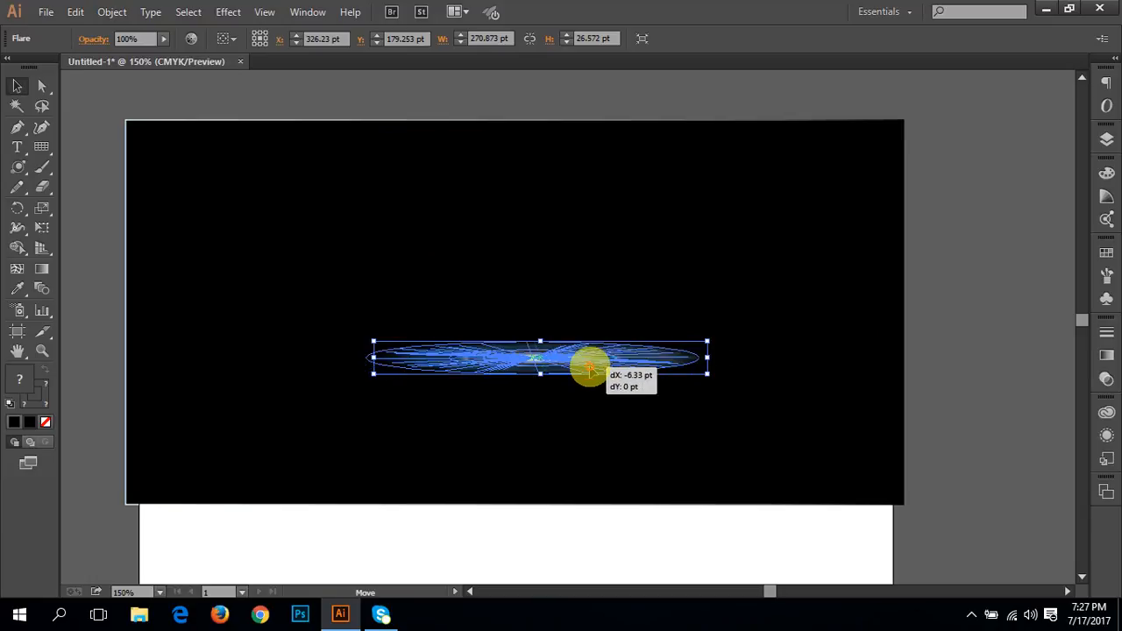
pyautogui.moveTo(583, 370); pyautogui.dragTo(567, 370)
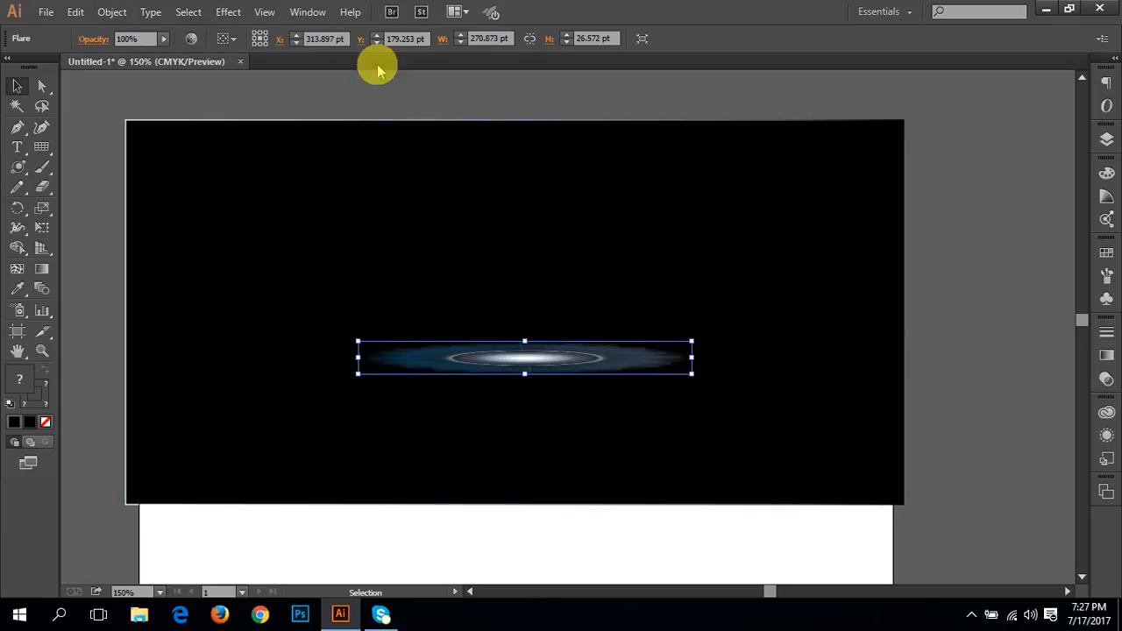
# Step: Show the edges of the selected flare and hide them again
pyautogui.click(265, 13)
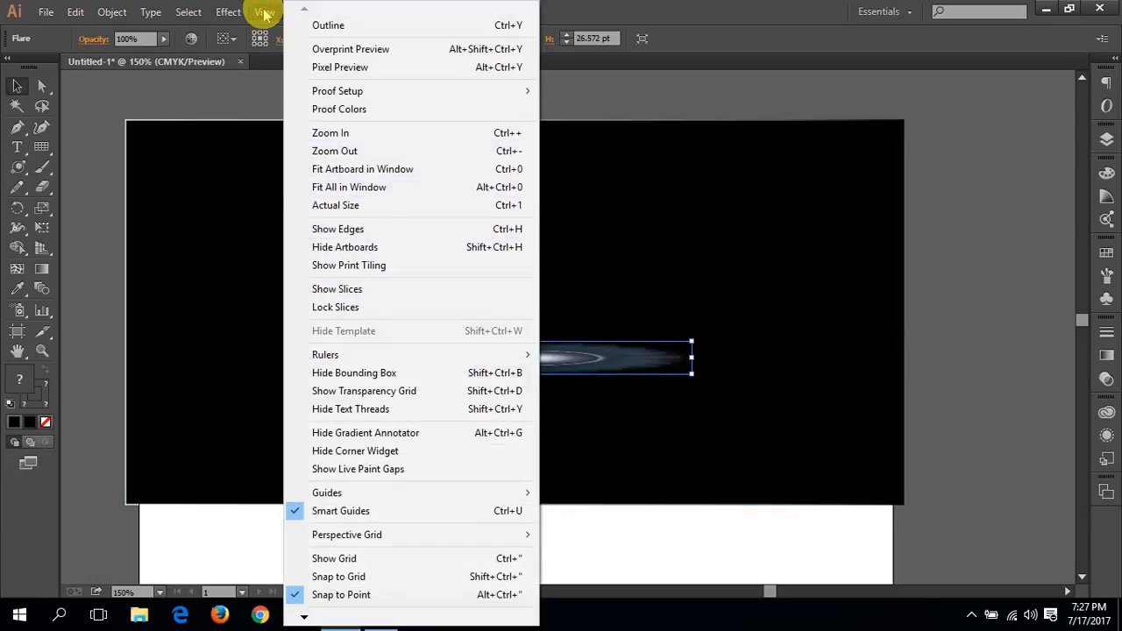
pyautogui.click(370, 229)
pyautogui.click(263, 10)
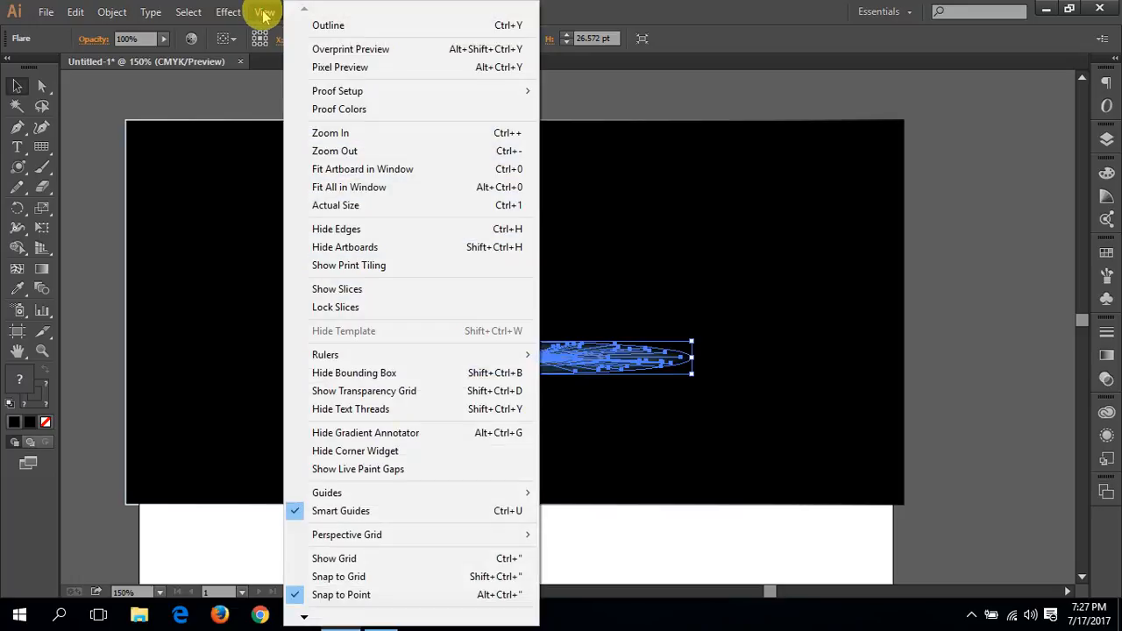
pyautogui.click(380, 230)
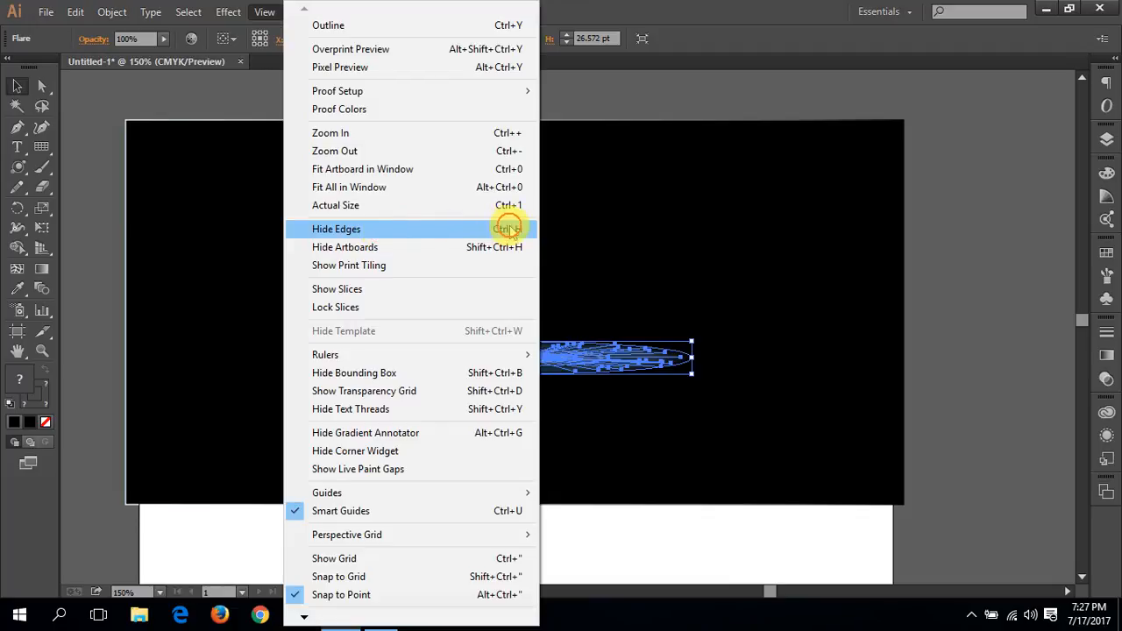
pyautogui.click(459, 229)
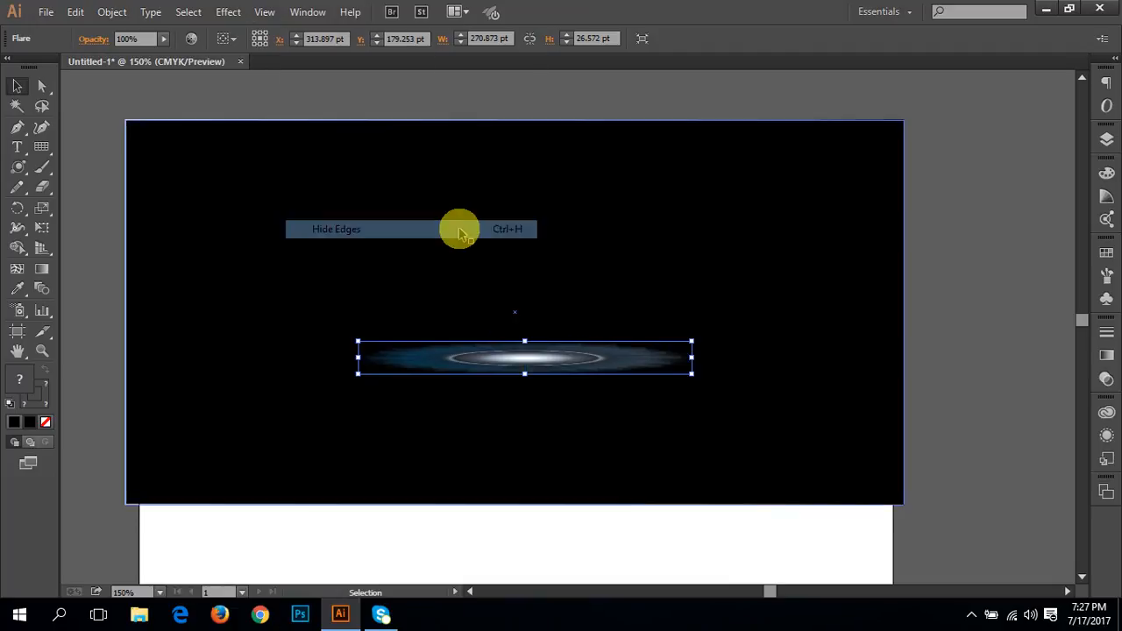
# Step: Try a Transform effect on the flattened flare with a rotation angle of 15° and preview enabled
pyautogui.click(226, 12)
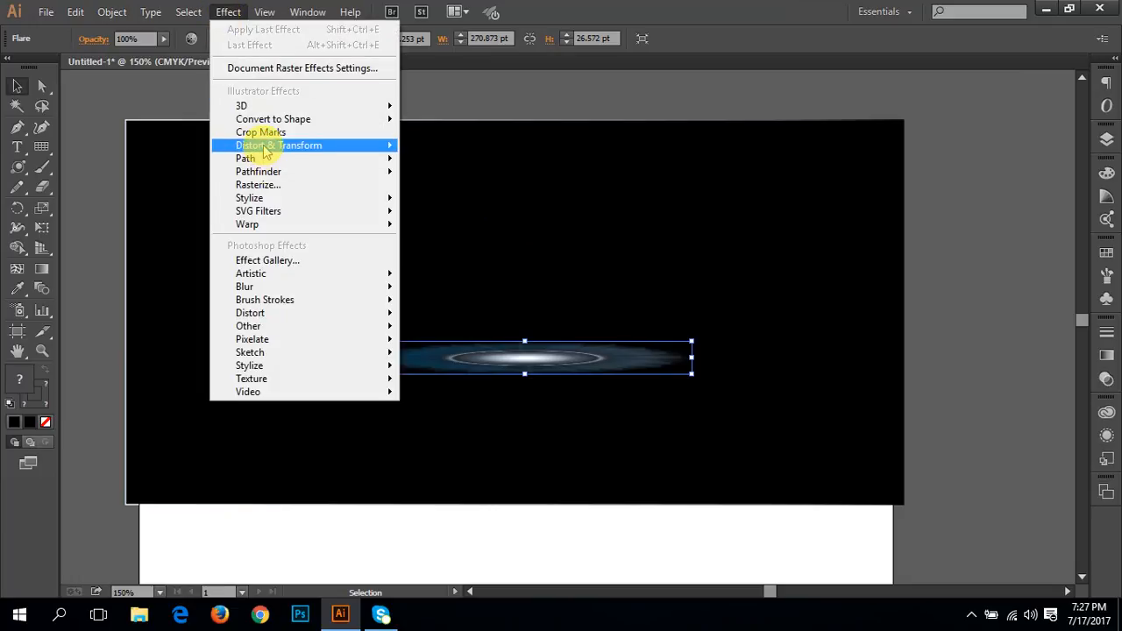
pyautogui.moveTo(266, 151)
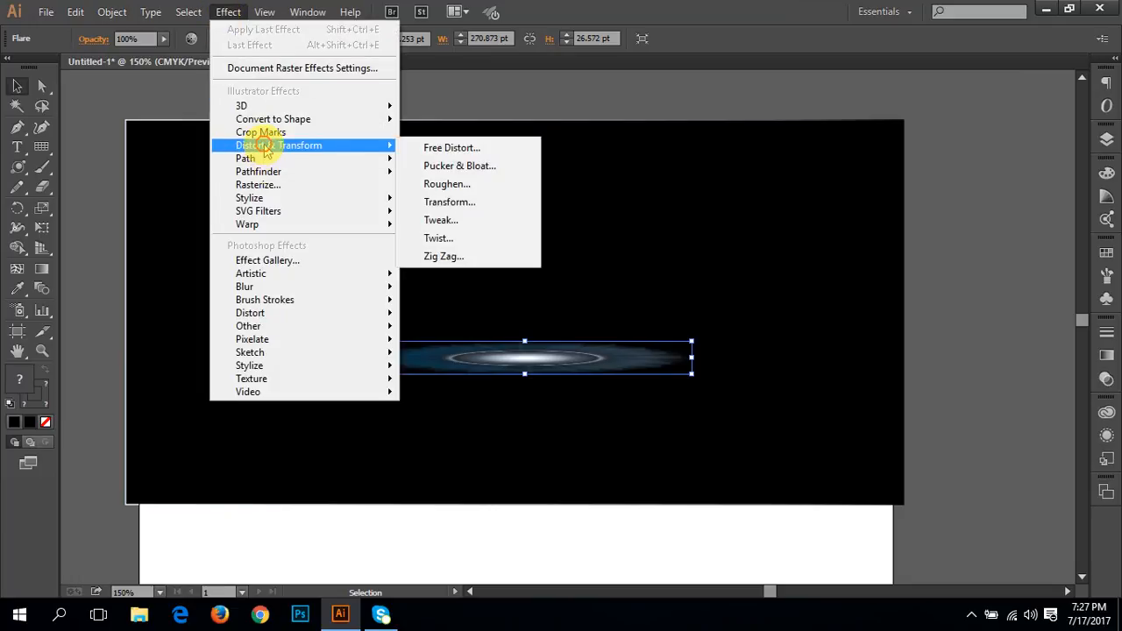
pyautogui.click(467, 203)
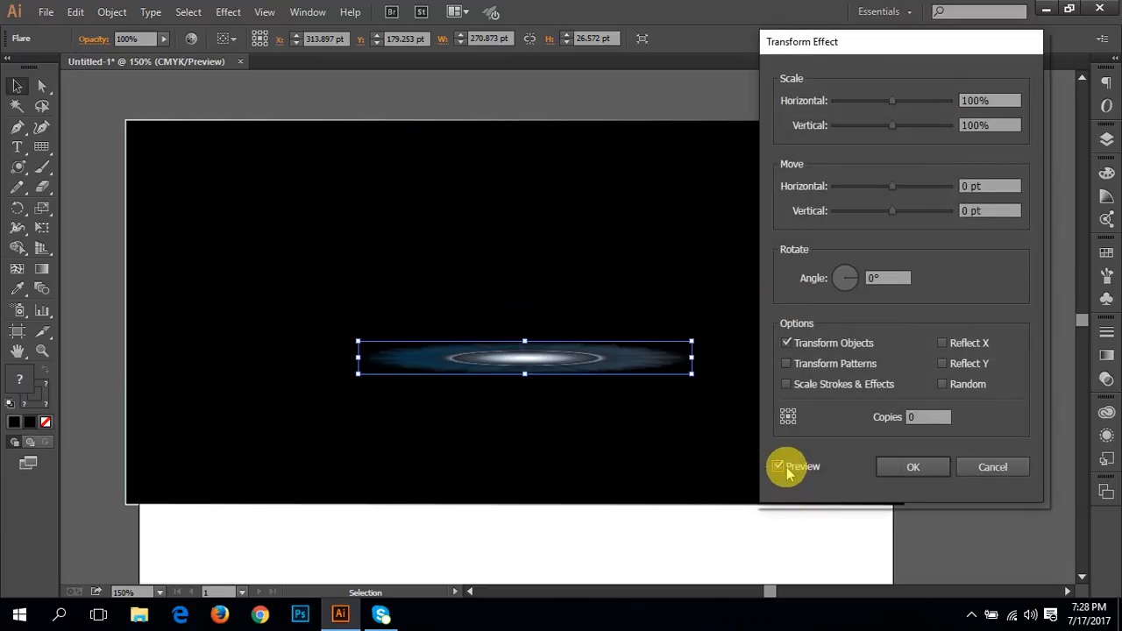
pyautogui.click(885, 277)
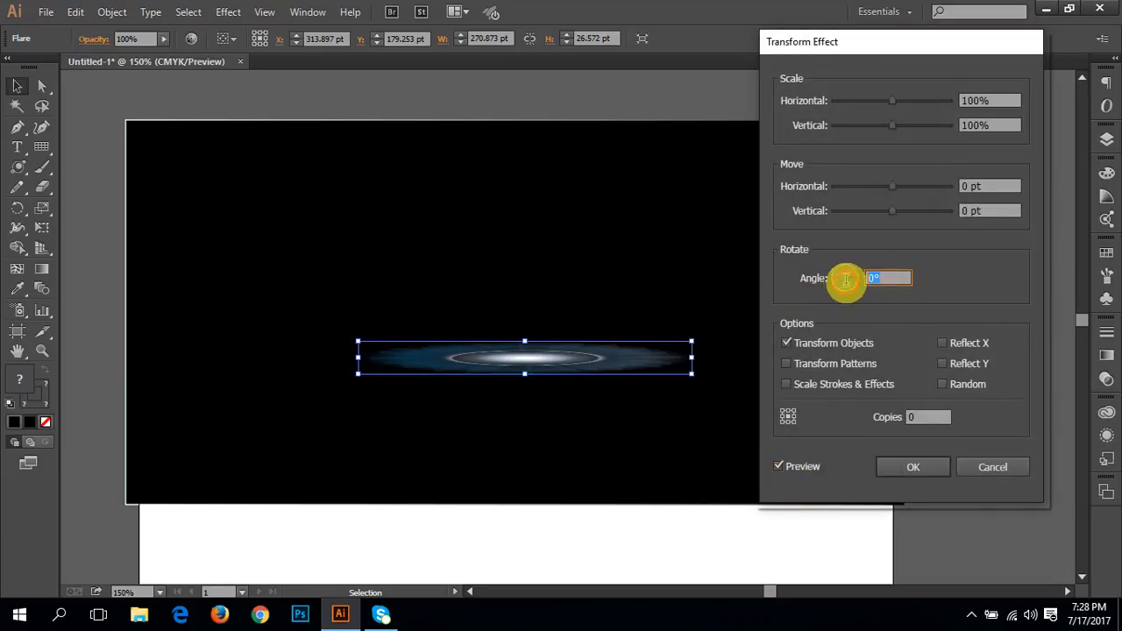
pyautogui.write('15')
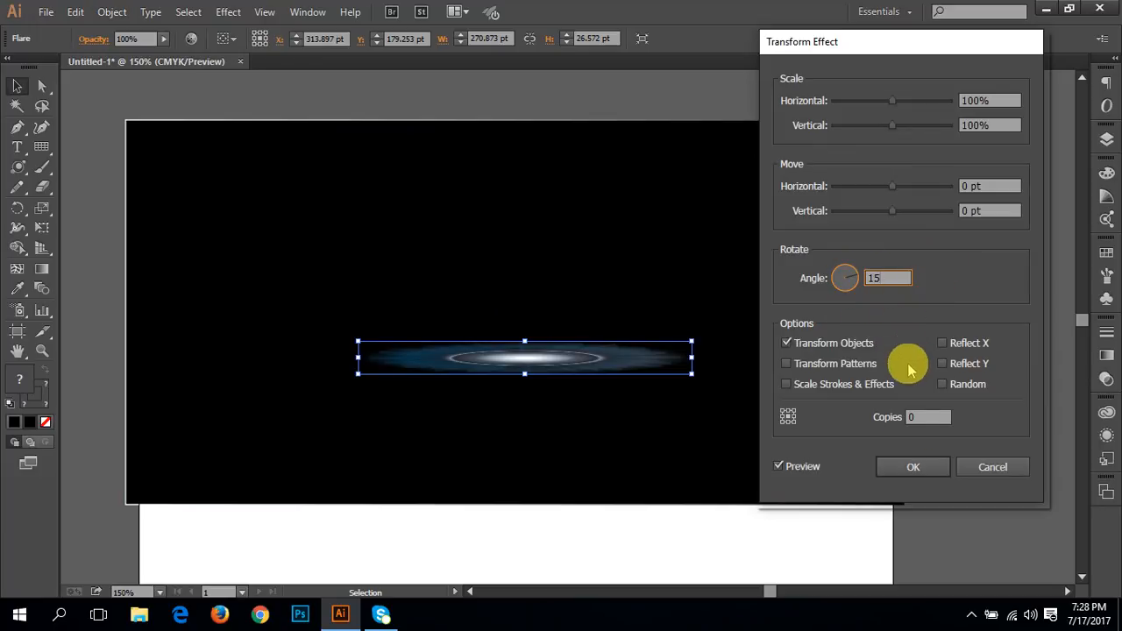
# Step: Try 40, 30 and 20 copies in the Transform effect, refreshing the preview for each value
pyautogui.click(925, 417)
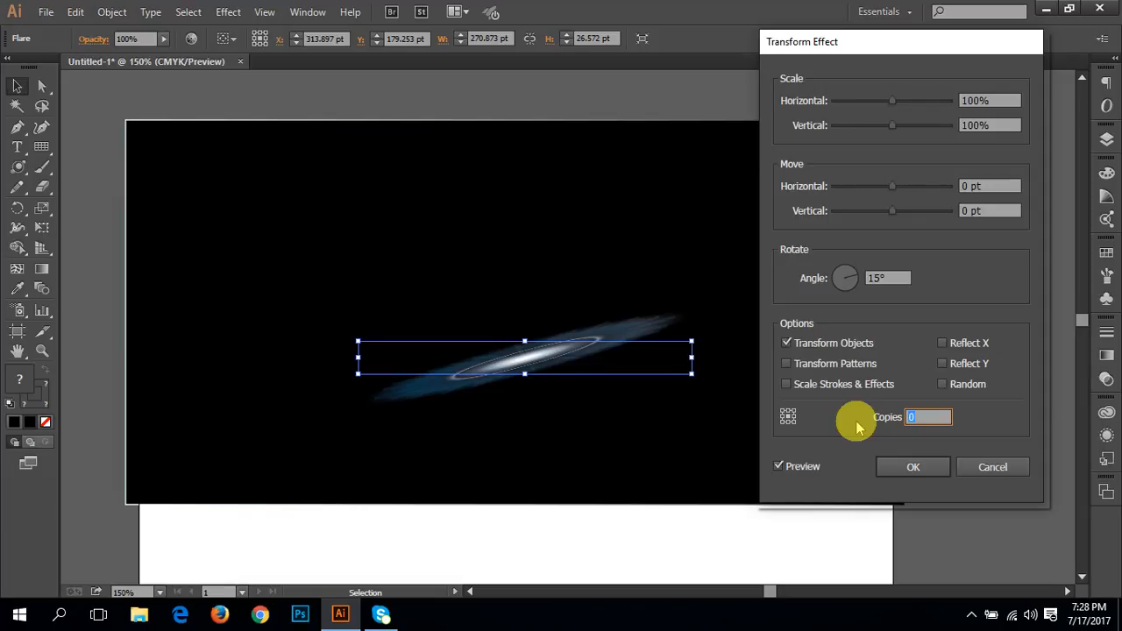
pyautogui.write('40')
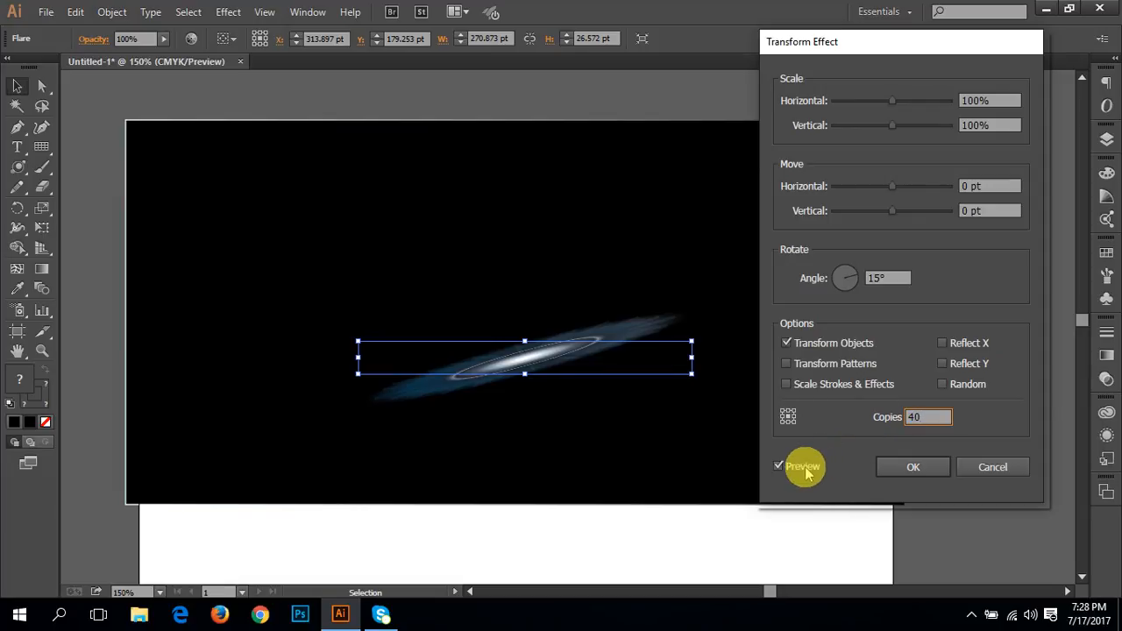
pyautogui.click(794, 466)
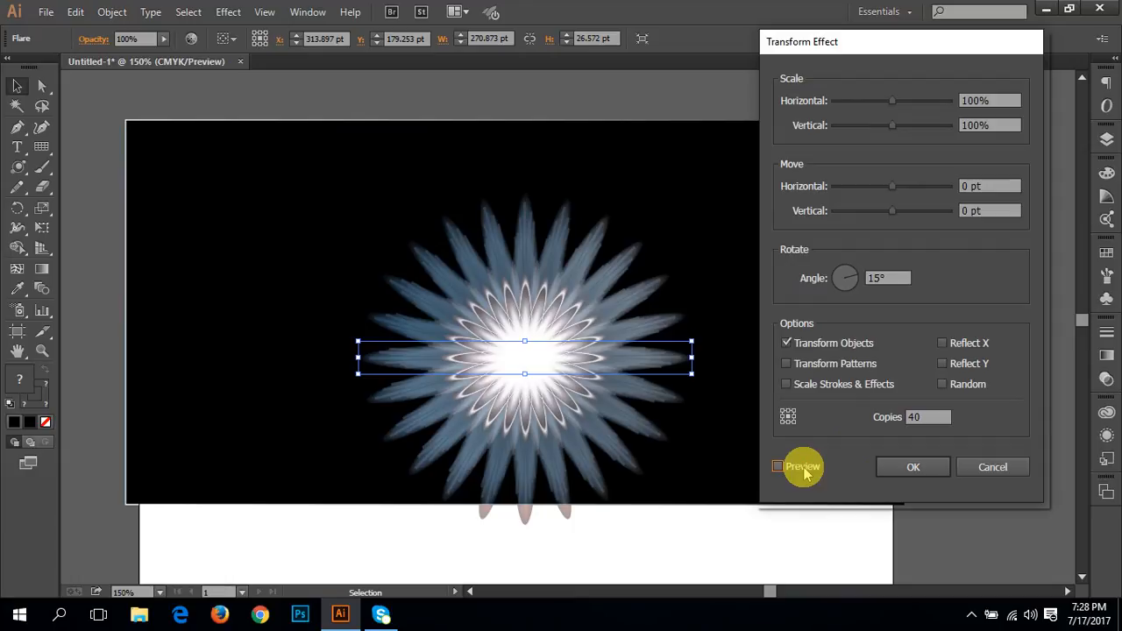
pyautogui.doubleClick(928, 415)
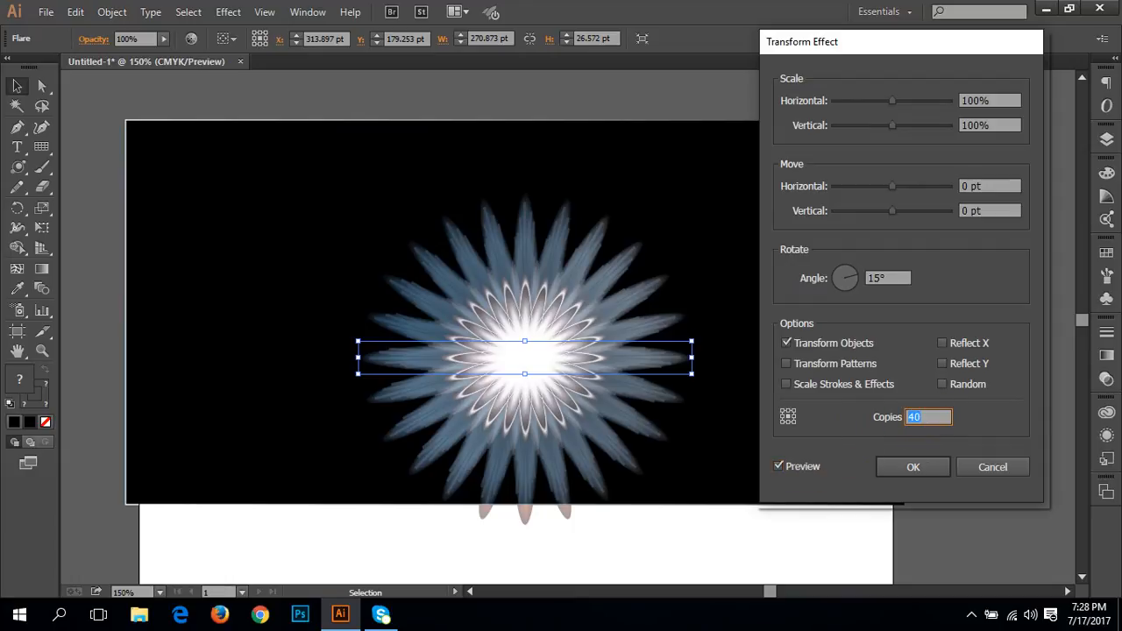
pyautogui.write('30')
pyautogui.click(799, 466)
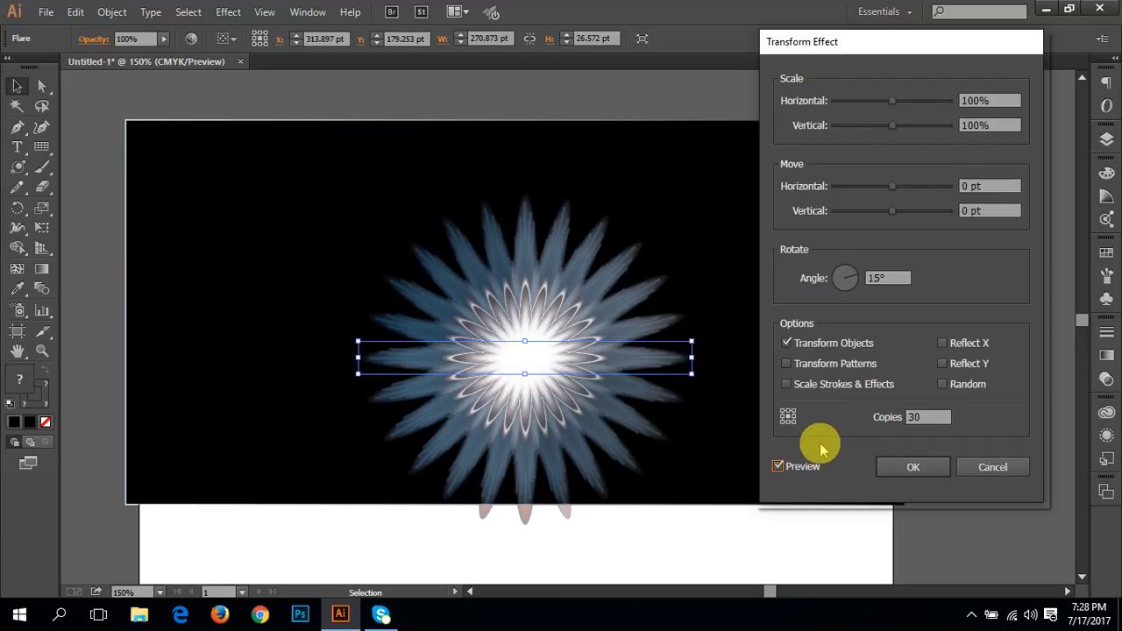
pyautogui.doubleClick(927, 417)
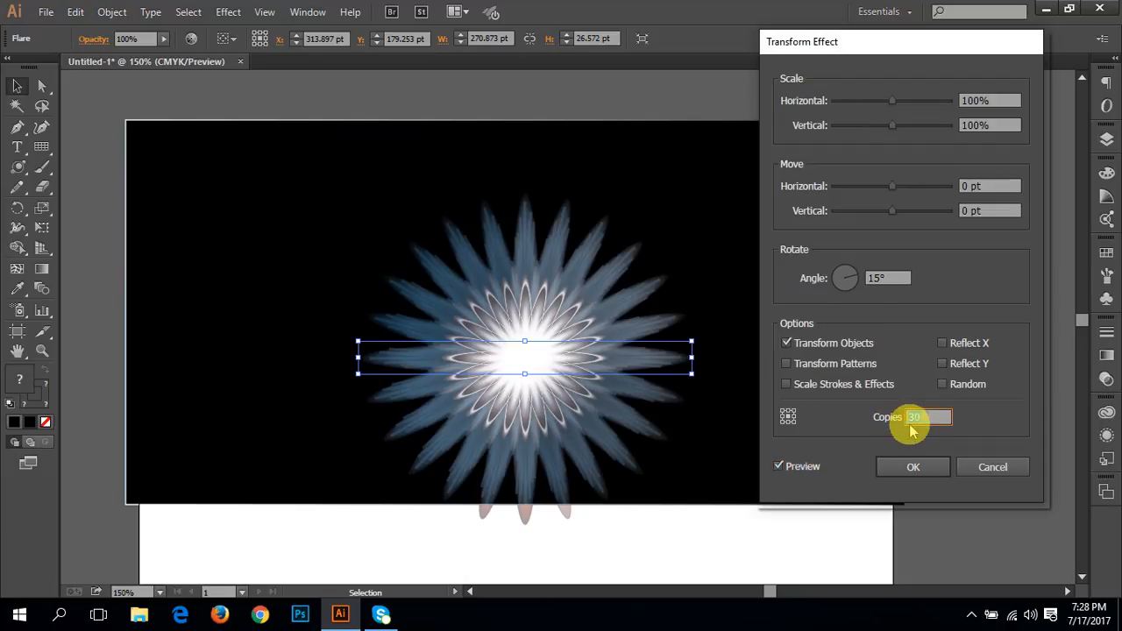
pyautogui.write('20')
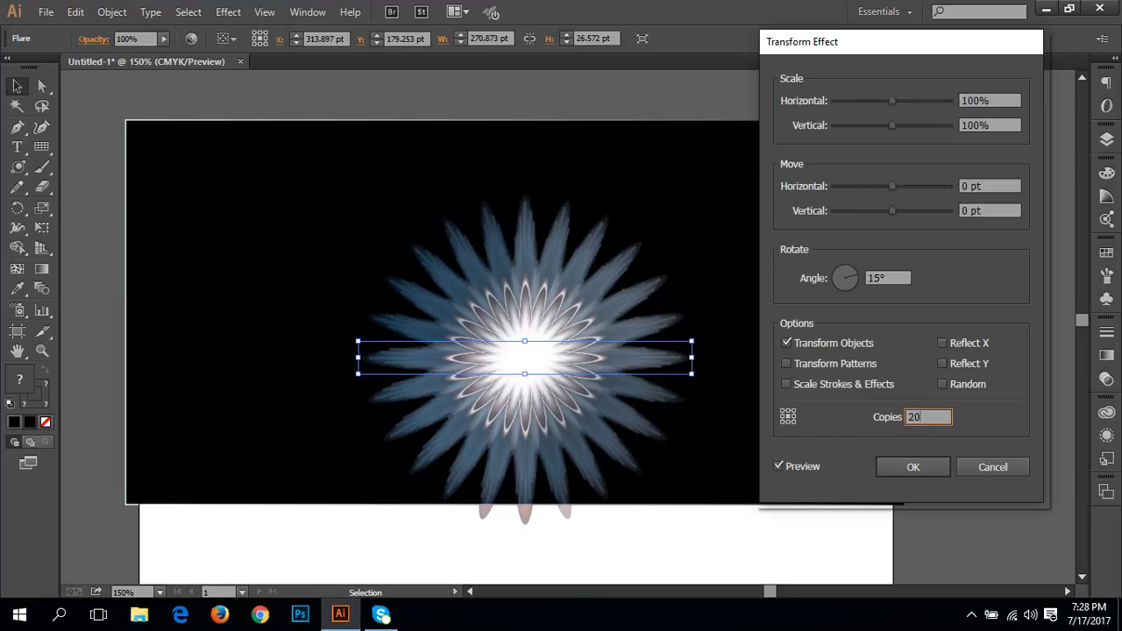
pyautogui.click(787, 468)
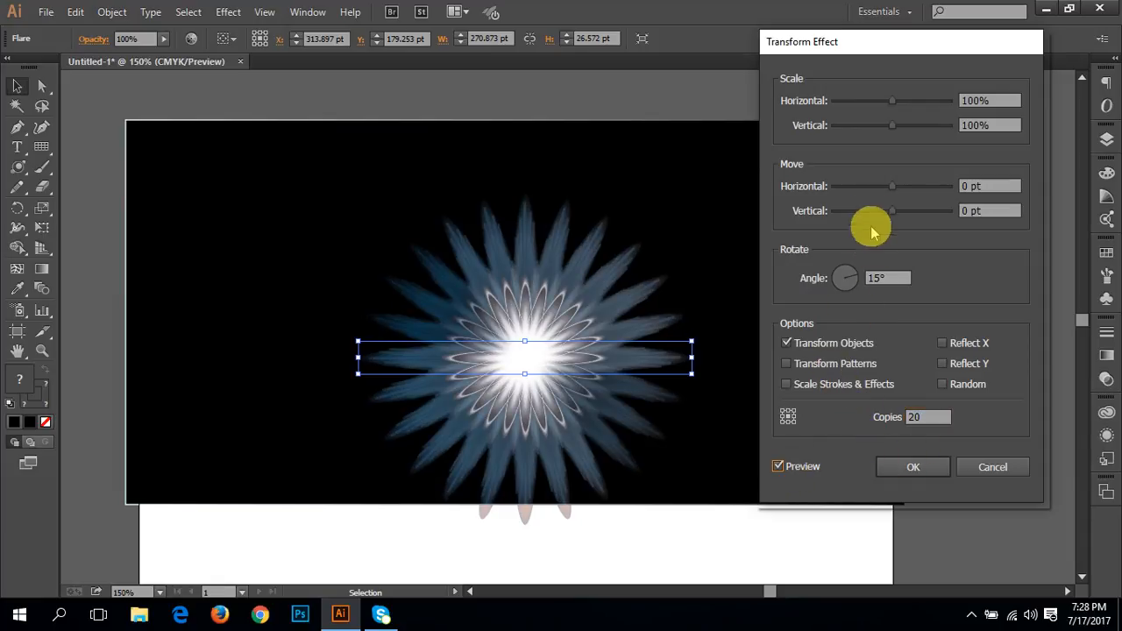
# Step: Try scaling the copies 104% by 105% and moving them 14 pt by 7 pt, cancel the Transform effect, and reselect the flare
pyautogui.moveTo(890, 195)
pyautogui.mouseDown()
pyautogui.moveTo(909, 183)
pyautogui.moveTo(882, 180)
pyautogui.moveTo(906, 194)
pyautogui.moveTo(889, 184)
pyautogui.mouseUp()
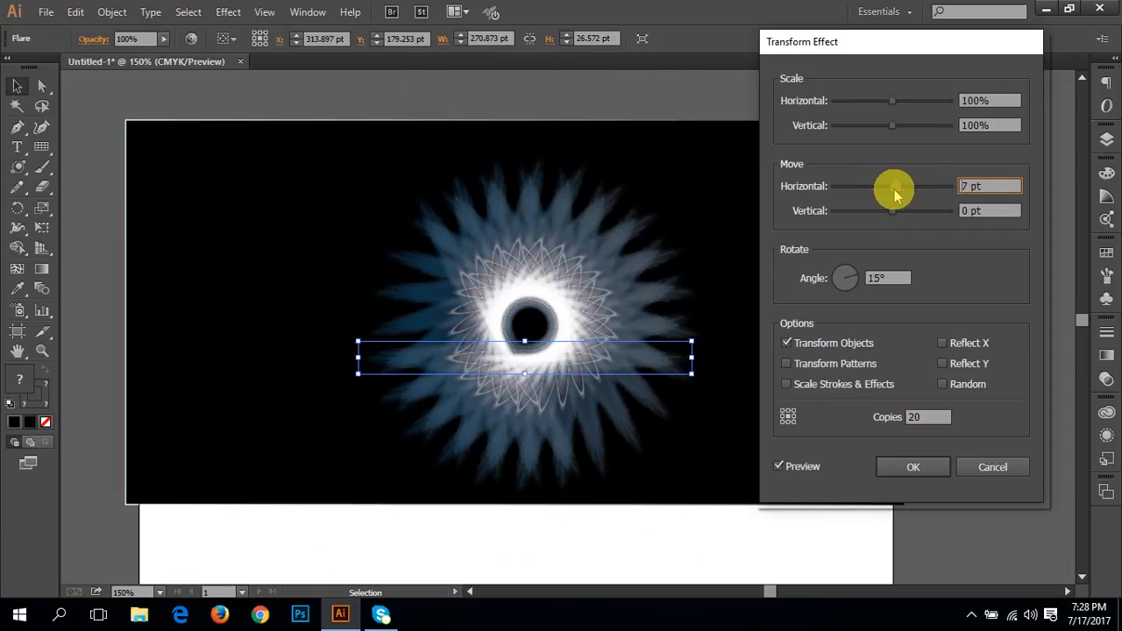
pyautogui.click(895, 106)
pyautogui.moveTo(896, 105); pyautogui.dragTo(895, 135)
pyautogui.moveTo(894, 187); pyautogui.dragTo(897, 216)
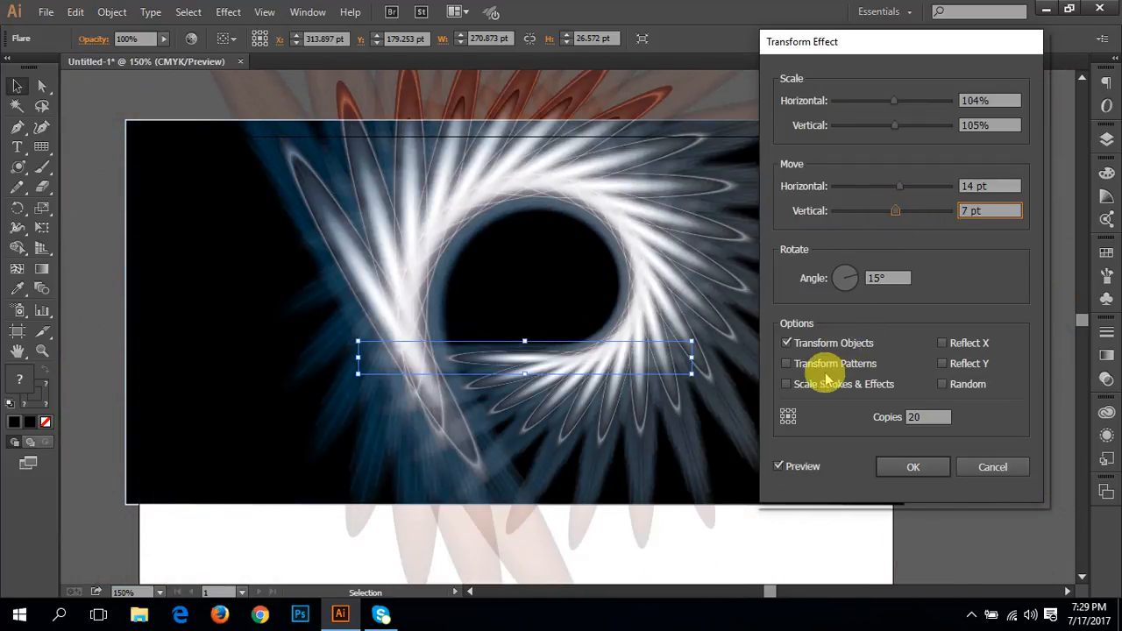
pyautogui.click(957, 468)
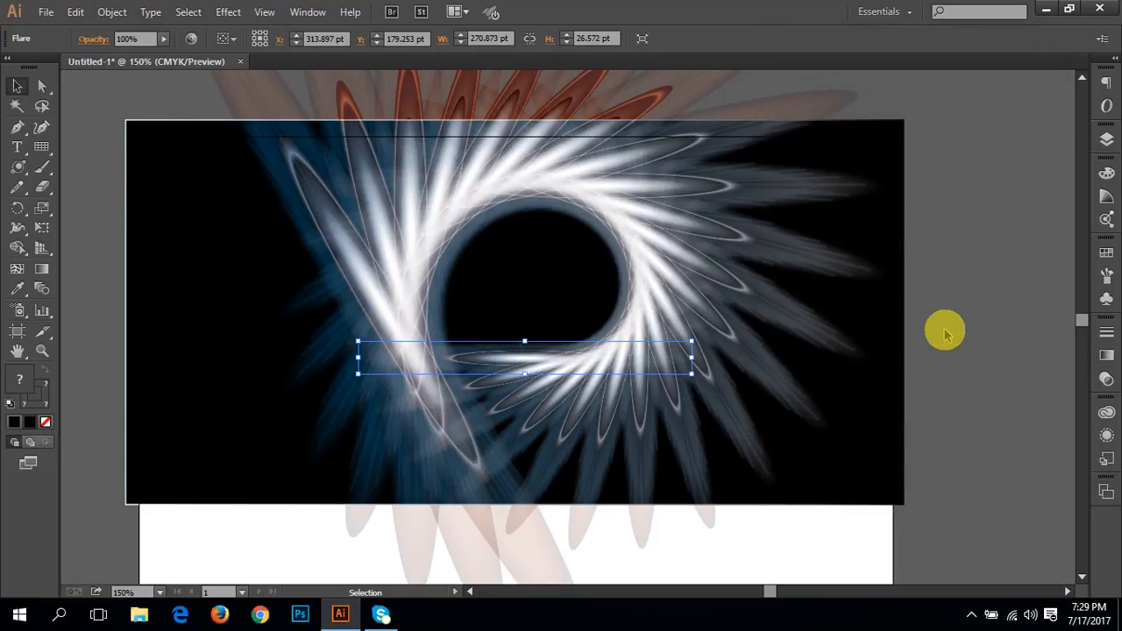
pyautogui.click(944, 328)
pyautogui.click(593, 365)
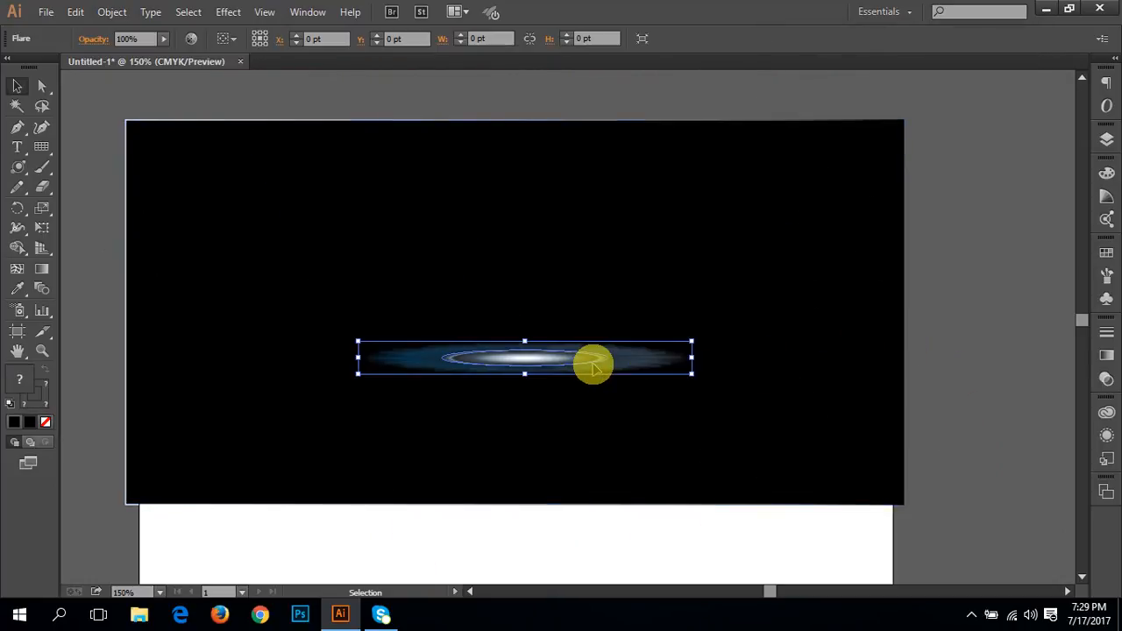
# Step: Delete the flare from the black rectangle and switch back to the Rectangle tool
pyautogui.press('Delete')
pyautogui.click(578, 312)
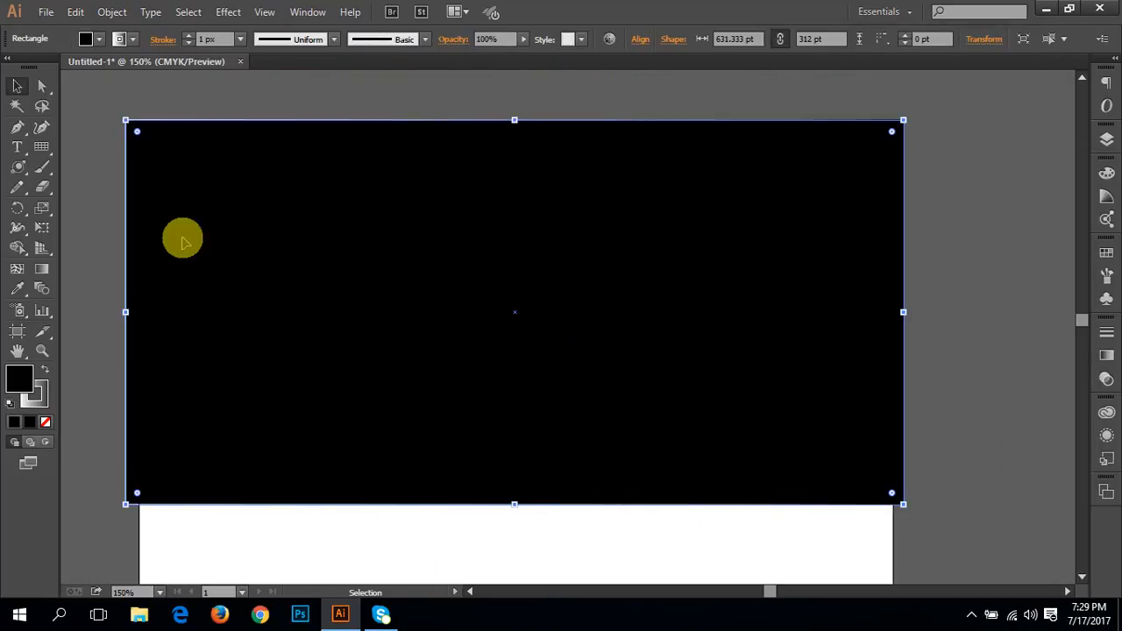
pyautogui.moveTo(21, 172); pyautogui.dragTo(47, 166)
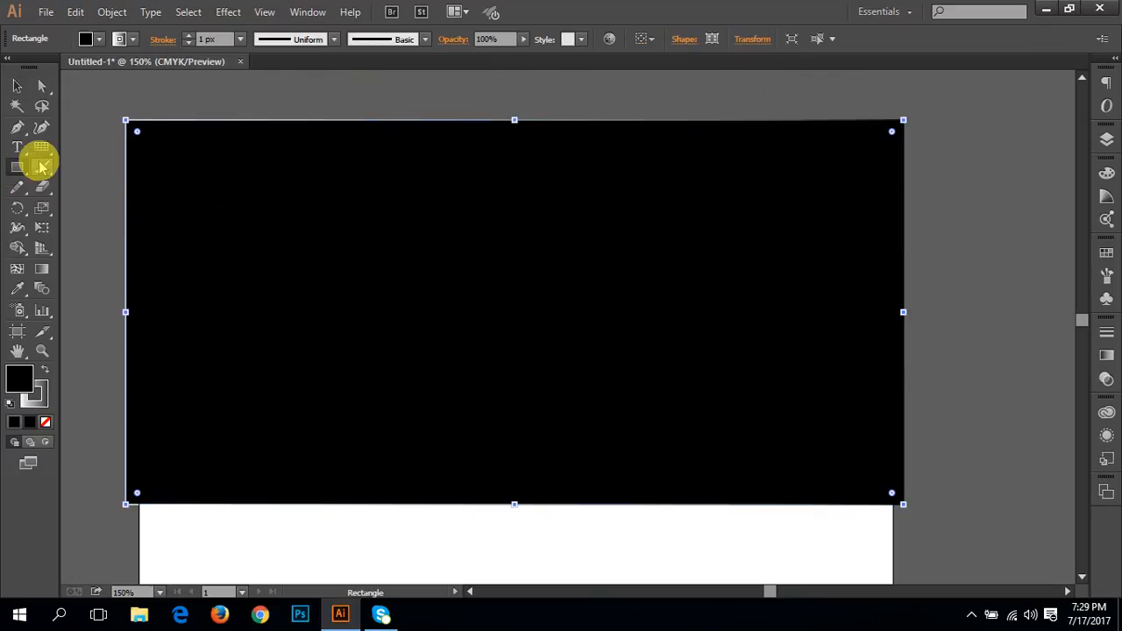
# Step: Paint two small dots with the Paintbrush tool on the empty white area below the black rectangle
pyautogui.click(41, 164)
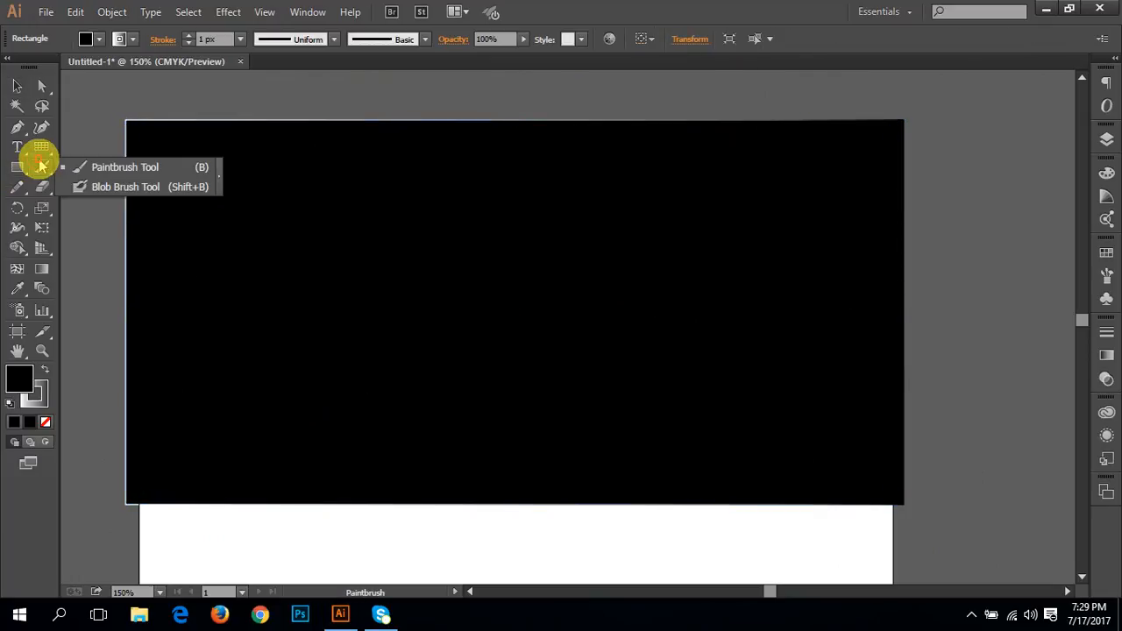
pyautogui.click(123, 167)
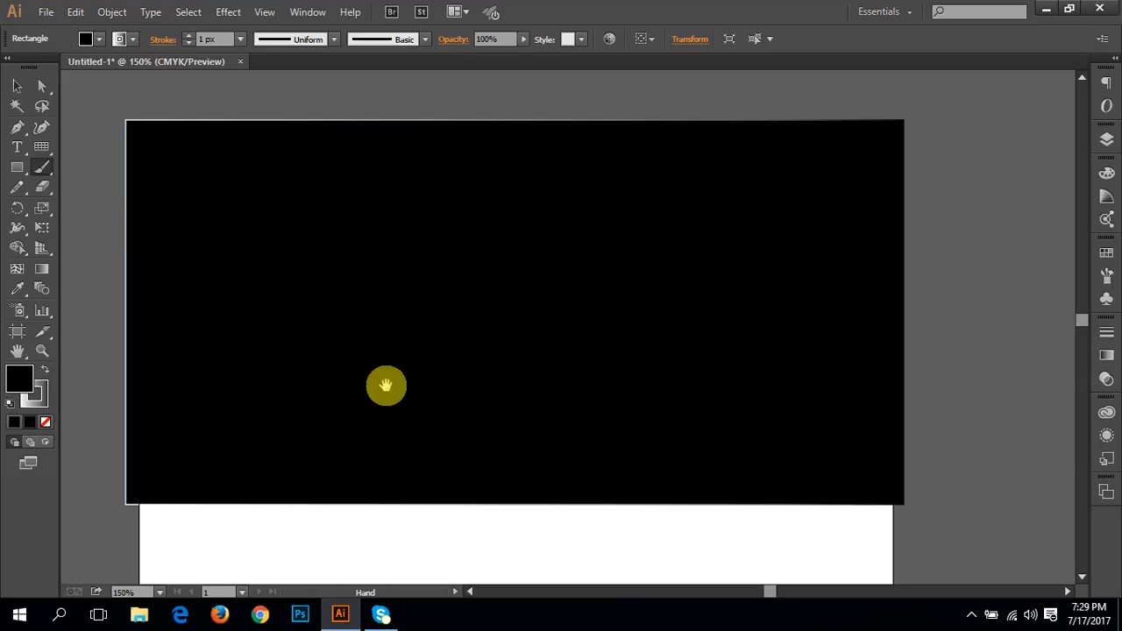
pyautogui.moveTo(383, 383); pyautogui.dragTo(359, 87)
pyautogui.moveTo(421, 287); pyautogui.dragTo(430, 144)
pyautogui.moveTo(351, 350); pyautogui.dragTo(351, 349)
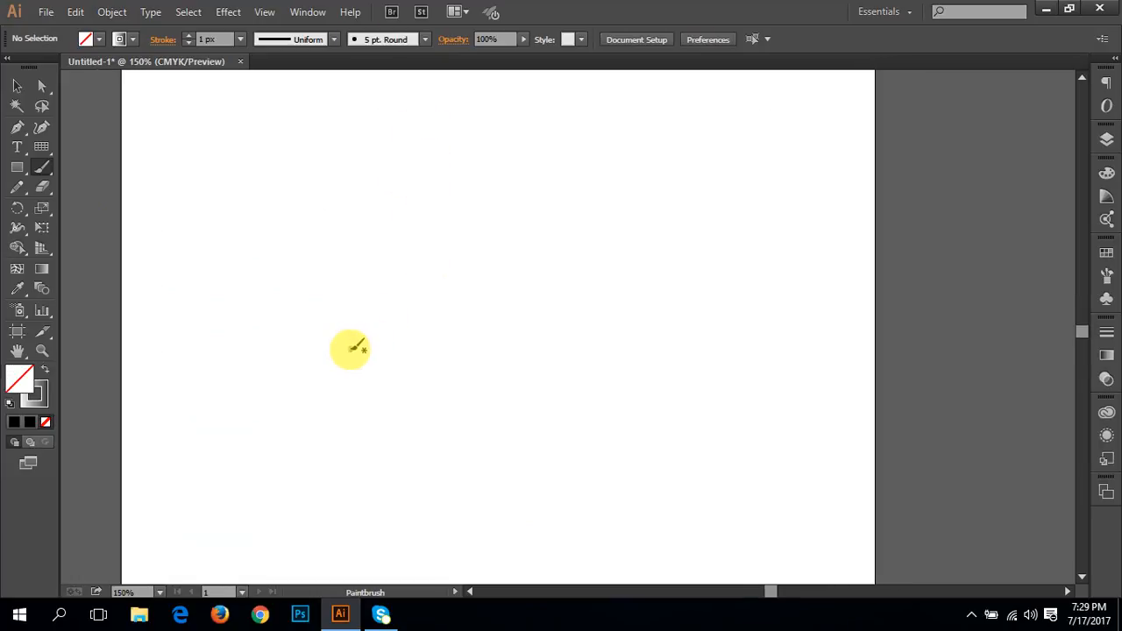
pyautogui.click(352, 327)
# Step: Examine the Paintbrush tool's options, close them without changes, and reselect the Paintbrush tool
pyautogui.doubleClick(43, 167)
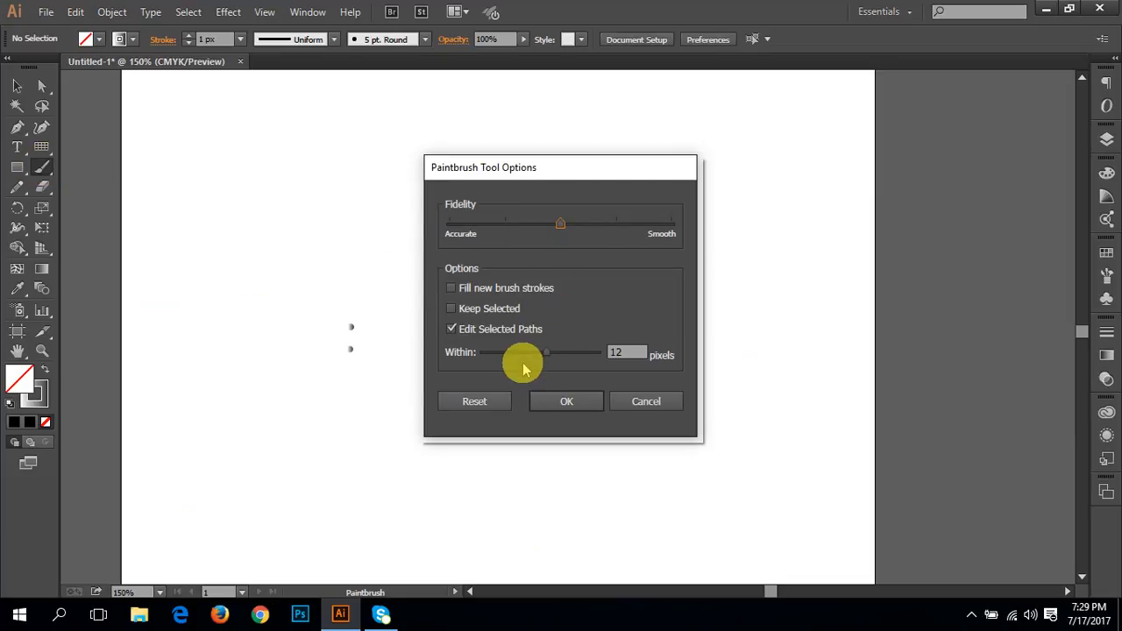
pyautogui.click(646, 404)
pyautogui.click(36, 174)
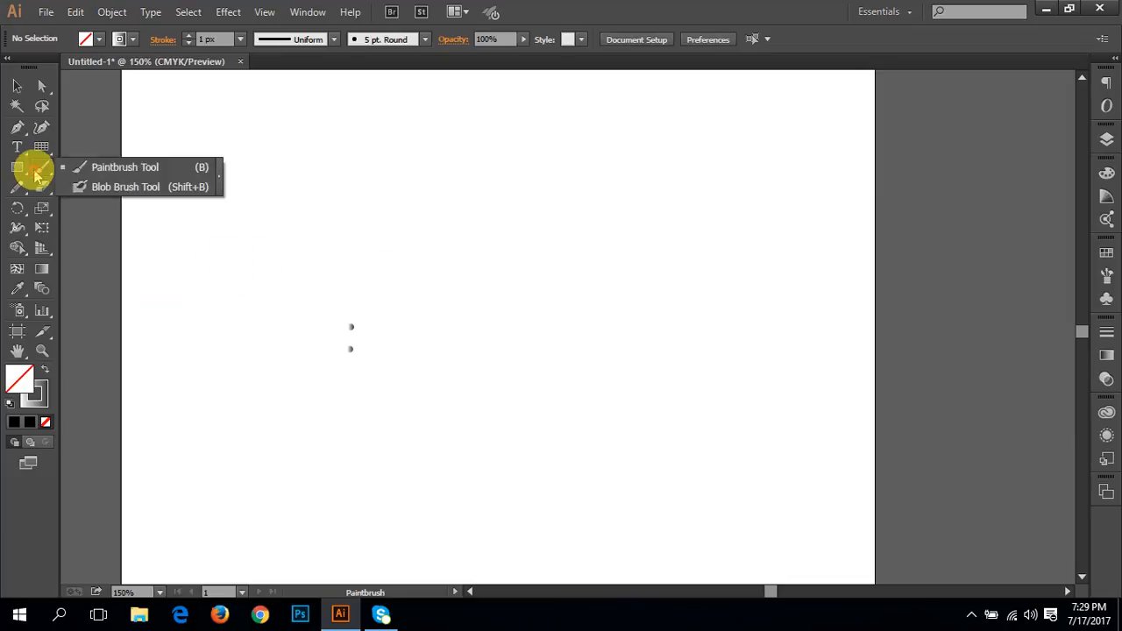
pyautogui.click(117, 167)
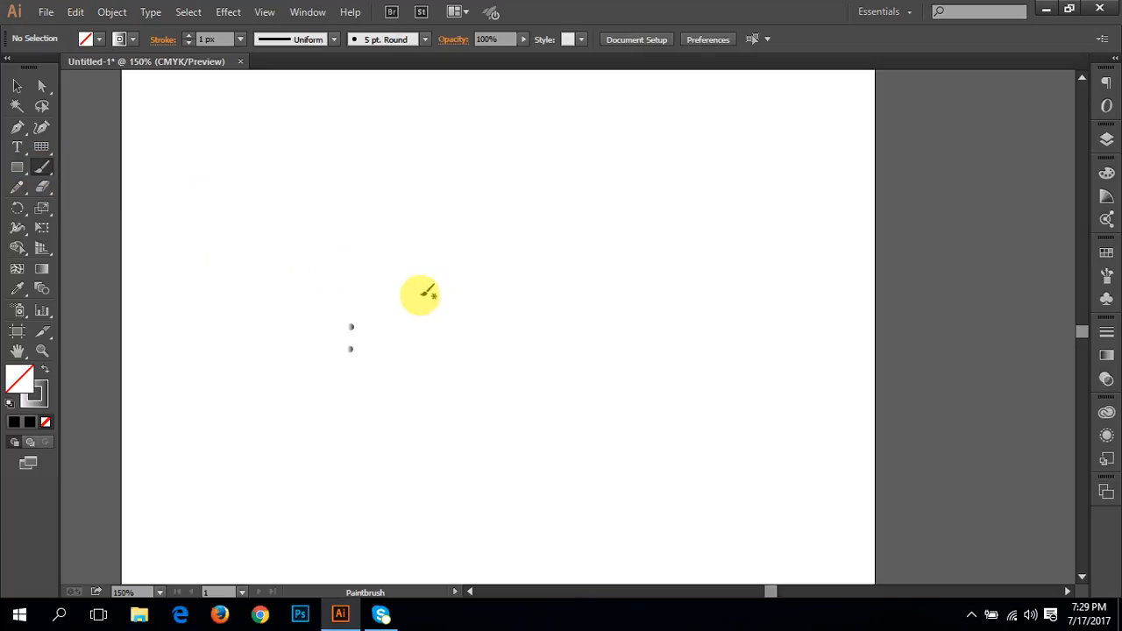
# Step: Set the Paintbrush fidelity fully to Smooth, then paint a wavy test stroke above the dots and undo it
pyautogui.doubleClick(44, 168)
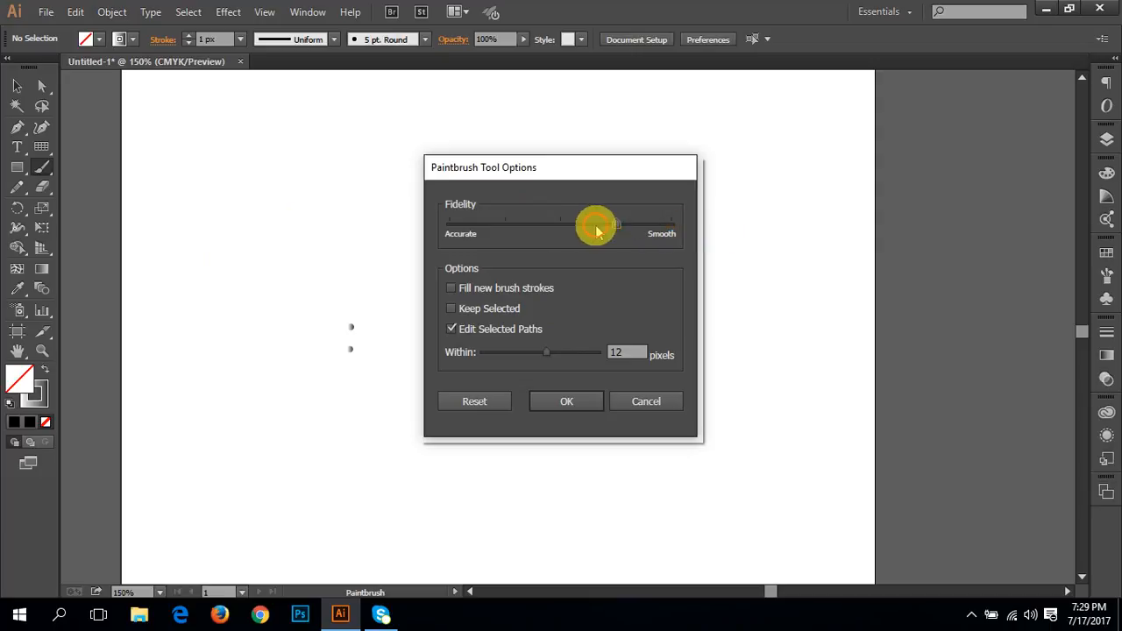
pyautogui.moveTo(561, 225); pyautogui.dragTo(676, 226)
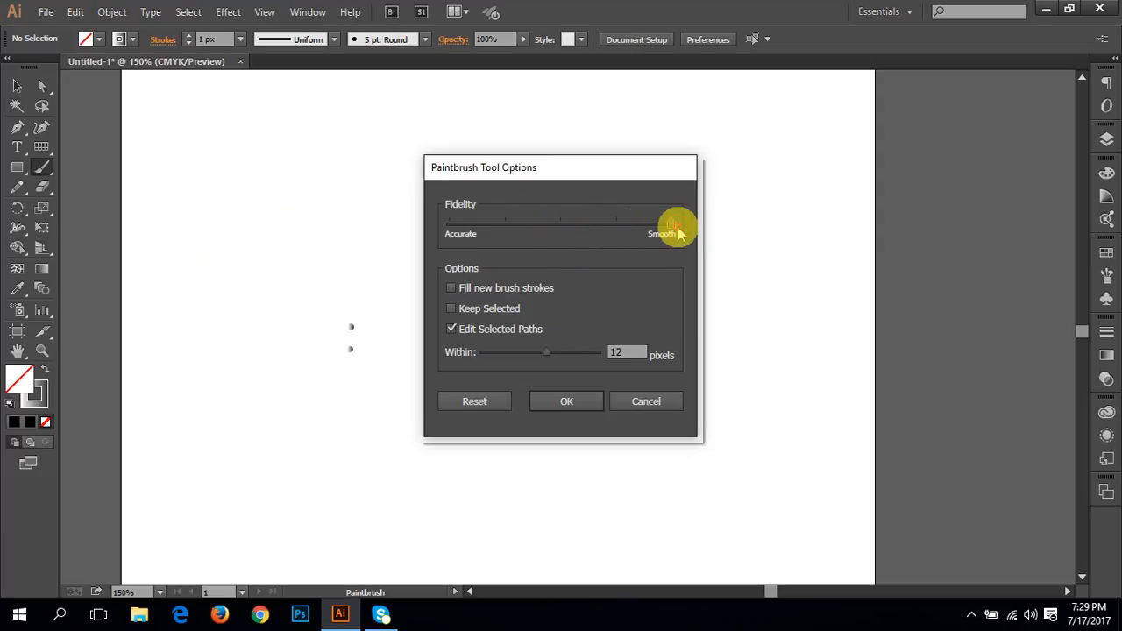
pyautogui.click(568, 399)
pyautogui.moveTo(308, 250)
pyautogui.mouseDown()
pyautogui.moveTo(444, 259)
pyautogui.moveTo(662, 240)
pyautogui.mouseUp()
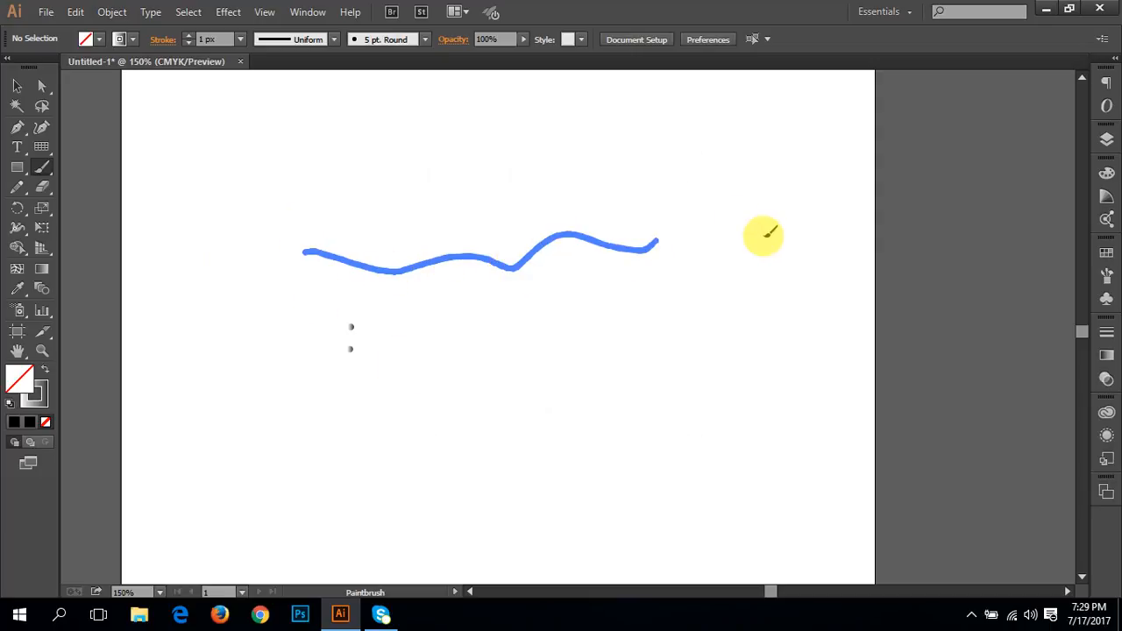
pyautogui.hotkey('ctrl', 'z')
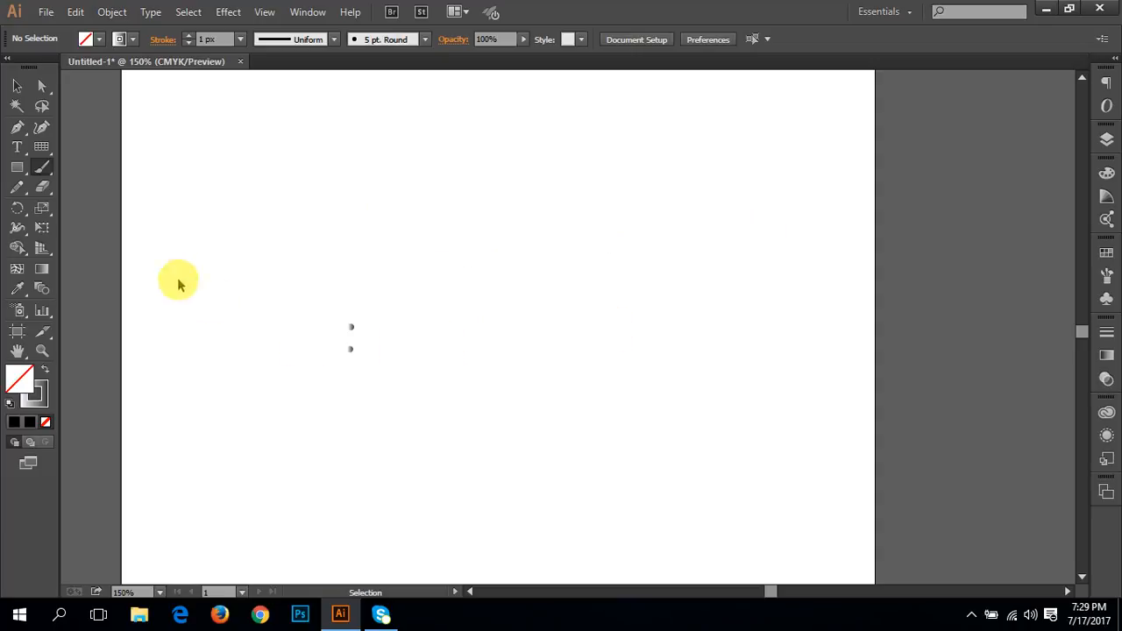
# Step: Try the Paintbrush fidelity at the midpoint between Accurate and Smooth, and cancel the options
pyautogui.doubleClick(44, 168)
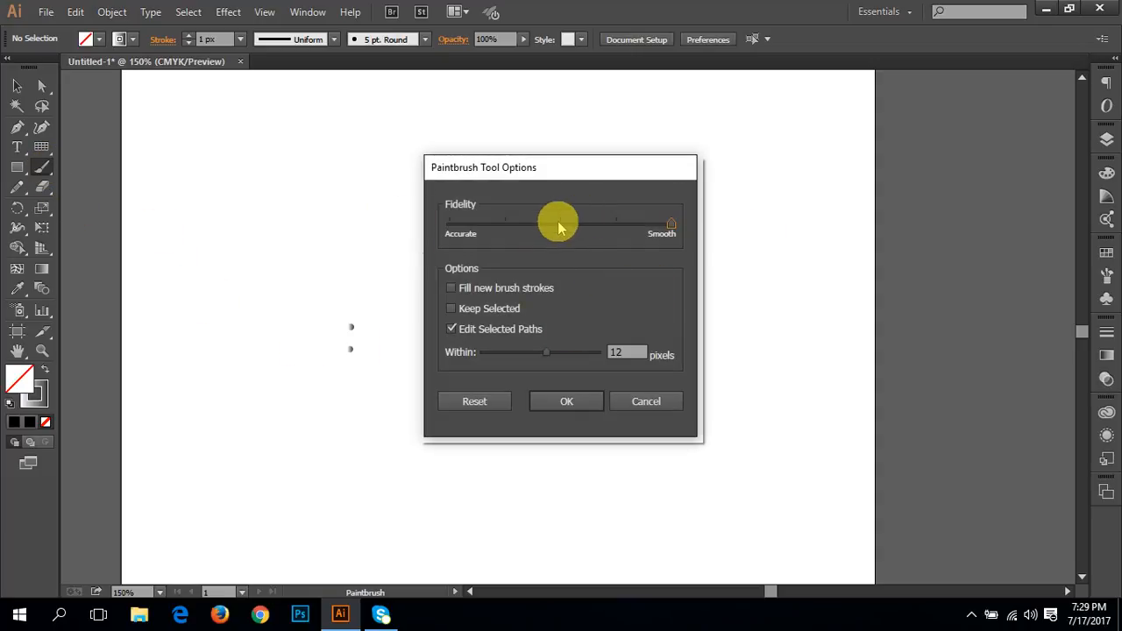
pyautogui.click(558, 225)
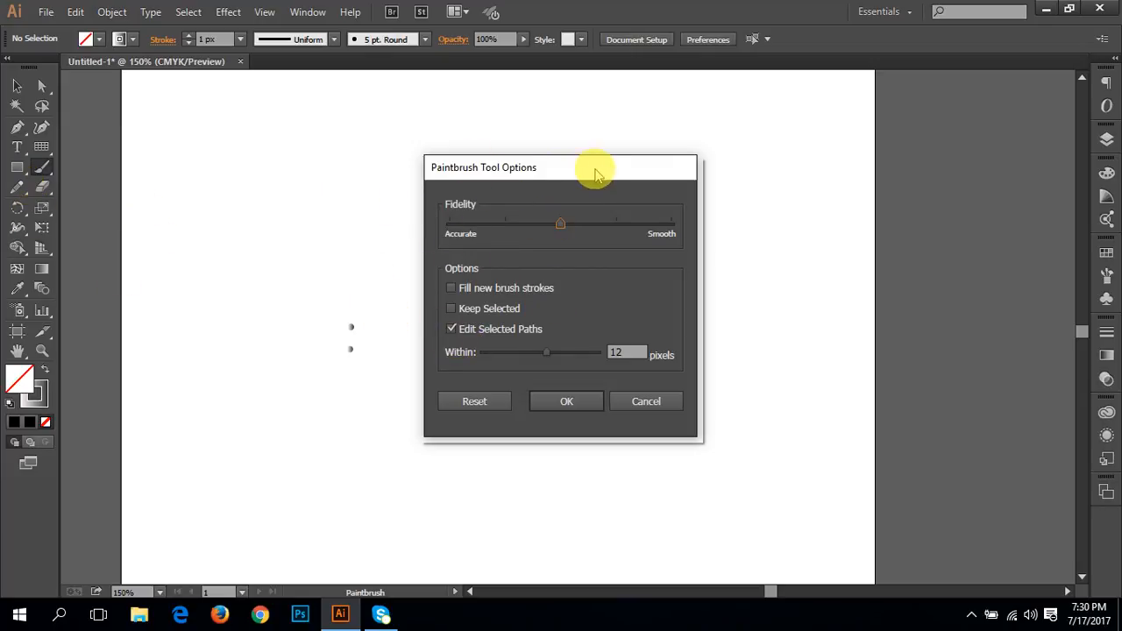
pyautogui.click(656, 399)
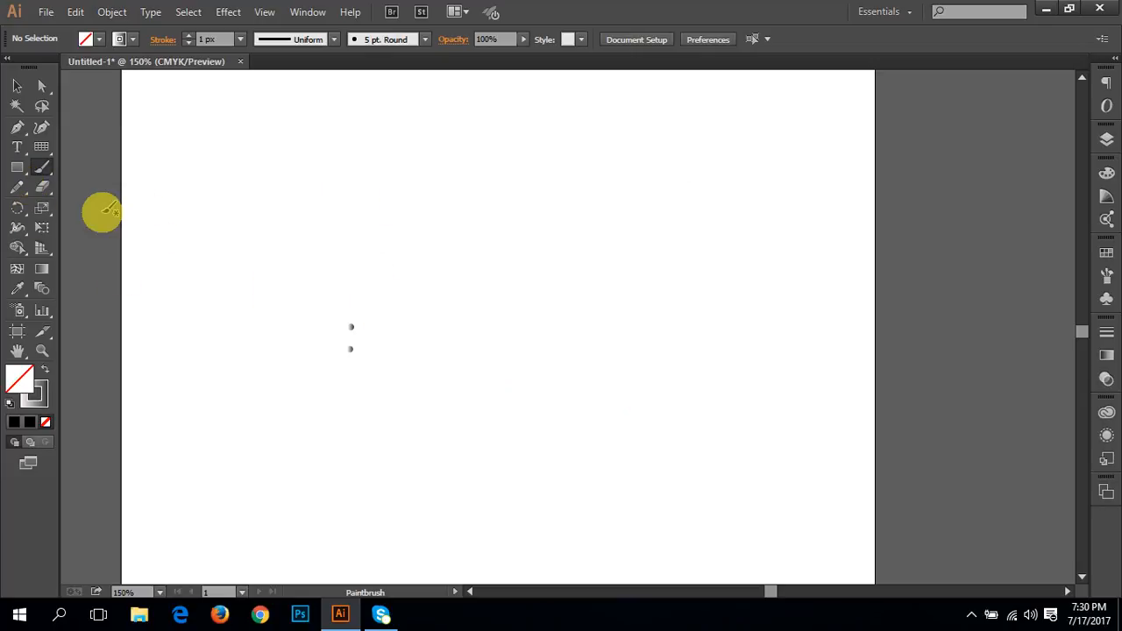
# Step: Paint two long wavy strokes across the white artboard with the Blob Brush tool
pyautogui.click(41, 164)
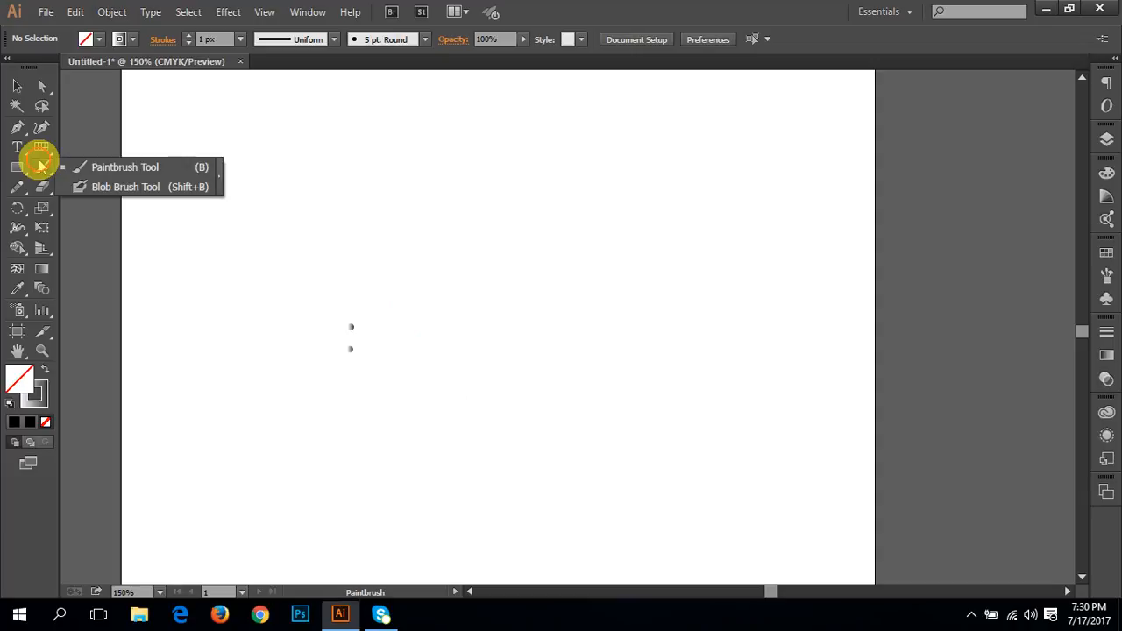
pyautogui.click(111, 189)
pyautogui.moveTo(263, 203)
pyautogui.mouseDown()
pyautogui.moveTo(310, 230)
pyautogui.moveTo(382, 201)
pyautogui.moveTo(615, 228)
pyautogui.moveTo(762, 225)
pyautogui.mouseUp()
pyautogui.moveTo(362, 288); pyautogui.dragTo(744, 345)
# Step: Accept the Blob Brush options as they are, and paint a short stroke and three dots below the wavy strokes
pyautogui.doubleClick(42, 167)
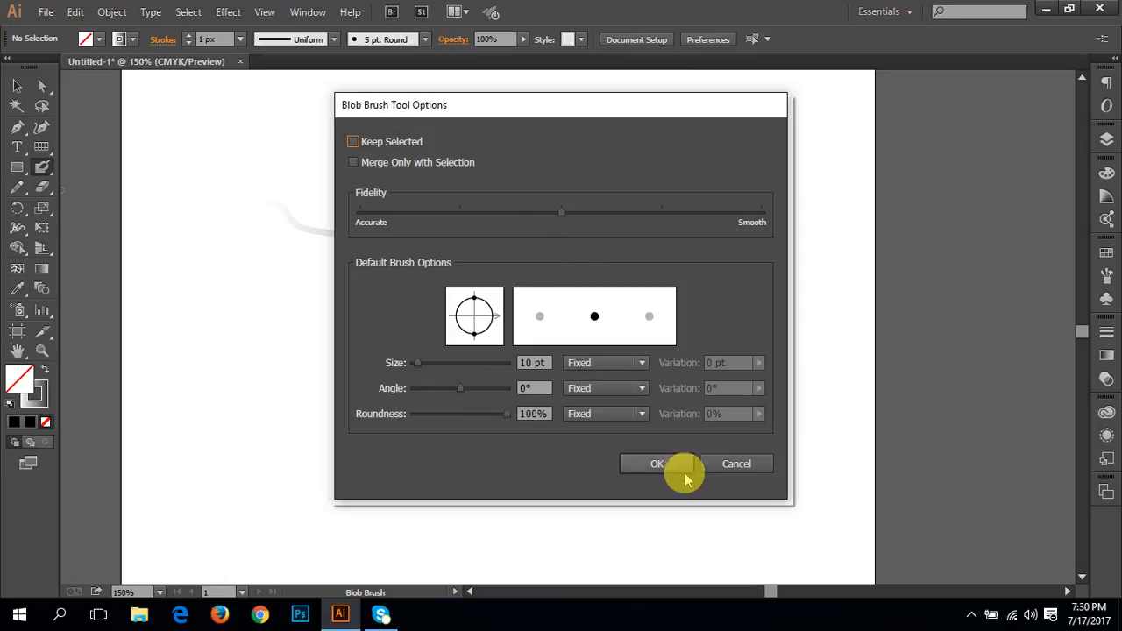
pyautogui.click(645, 457)
pyautogui.moveTo(373, 362); pyautogui.dragTo(382, 369)
pyautogui.click(409, 372)
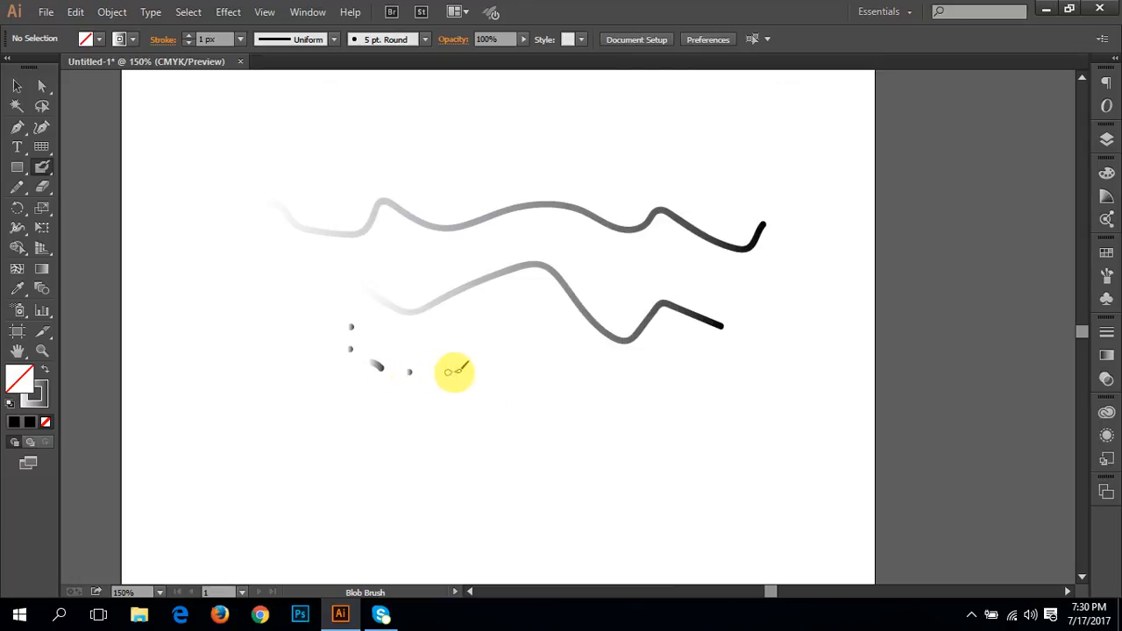
pyautogui.click(460, 371)
pyautogui.click(531, 368)
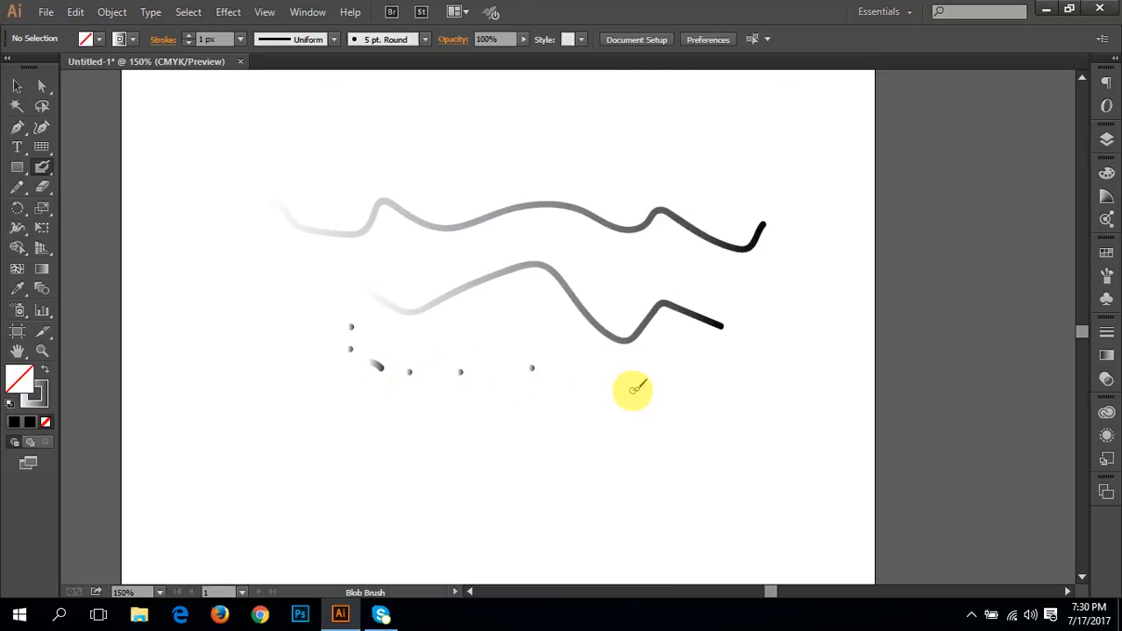
# Step: Undo all the test brush strokes and dots on the white area
pyautogui.hotkey('ctrl', 'z')
pyautogui.hotkey('ctrl', 'z')
pyautogui.hotkey('ctrl', 'z')
pyautogui.hotkey('ctrl', 'z')
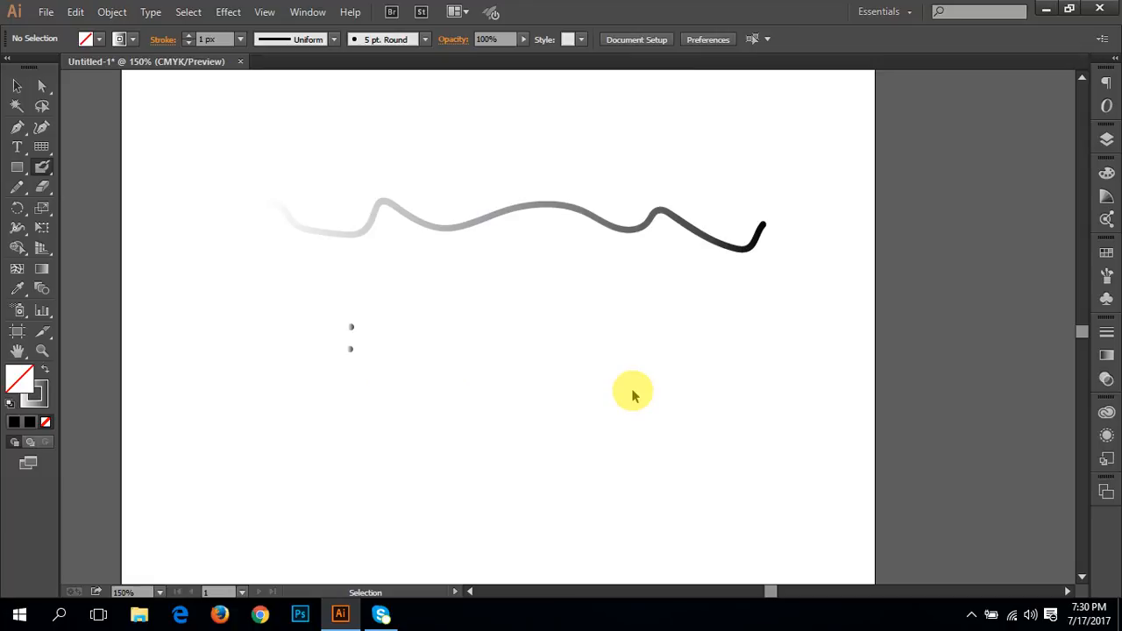
pyautogui.hotkey('ctrl', 'z')
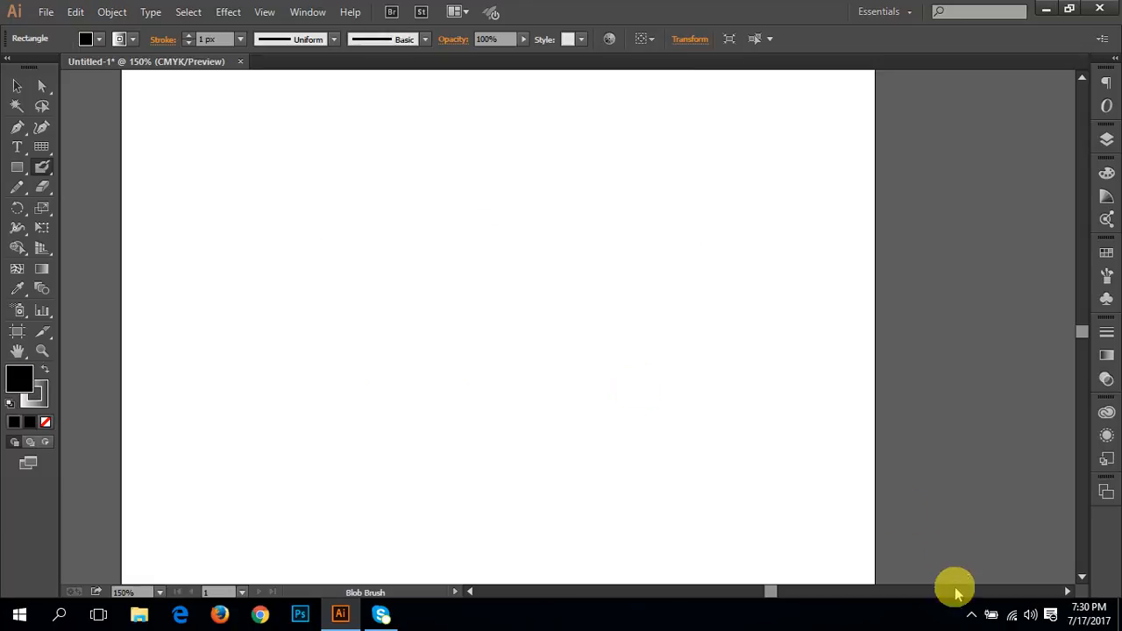
pyautogui.click(971, 615)
pyautogui.rightClick(956, 582)
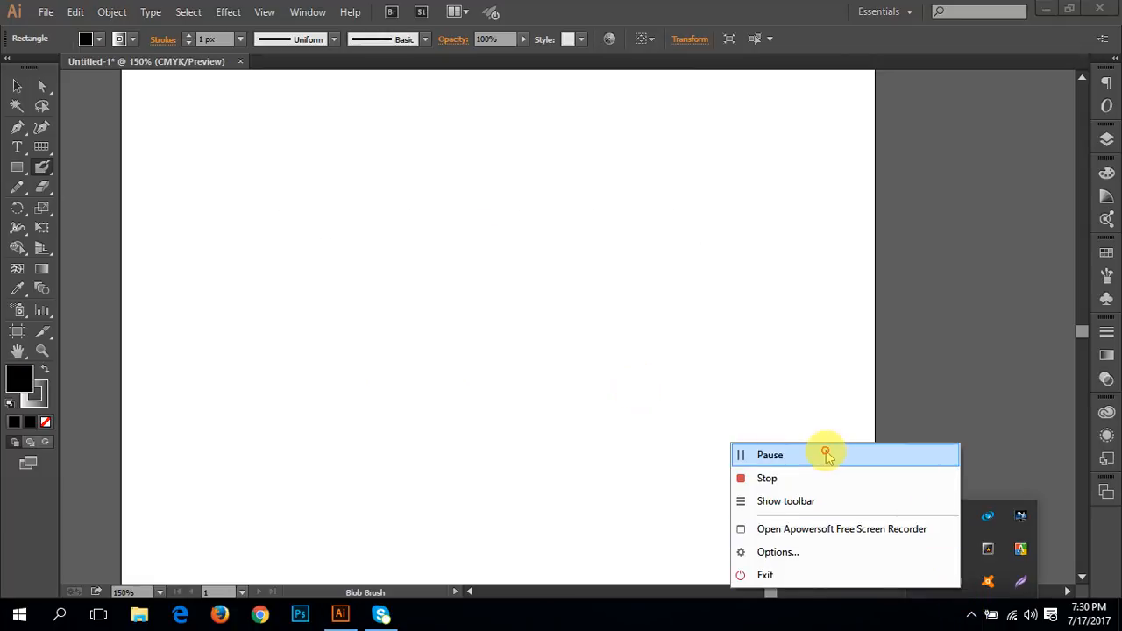
pyautogui.click(826, 455)
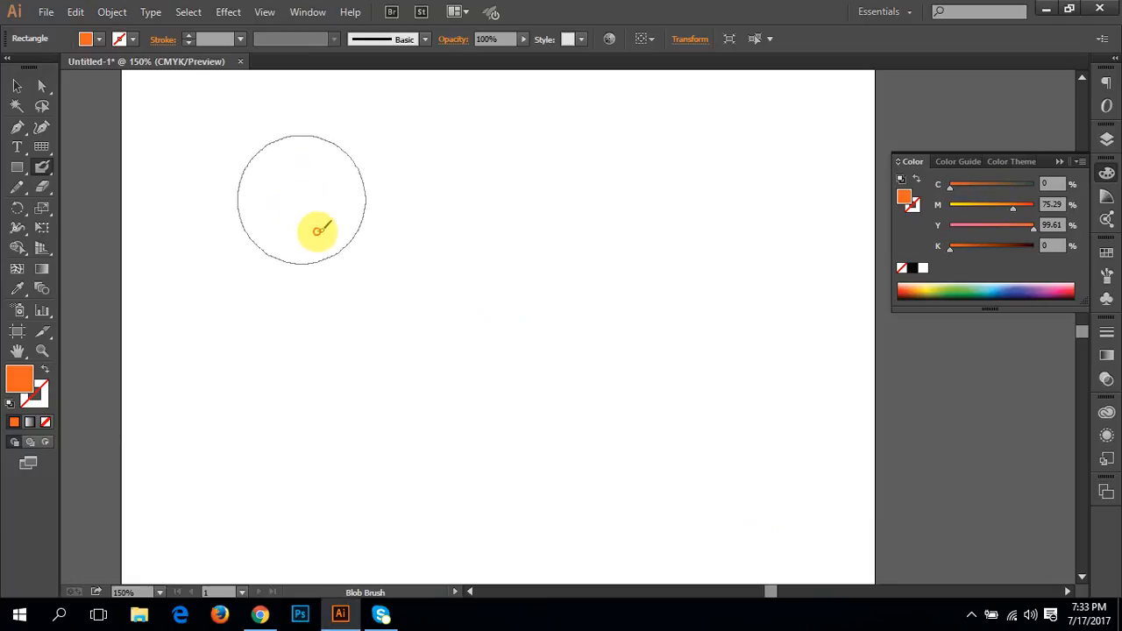
# Step: Paint a thick orange diagonal stroke across the empty white artboard with the Blob Brush tool
pyautogui.moveTo(320, 225); pyautogui.dragTo(470, 450)
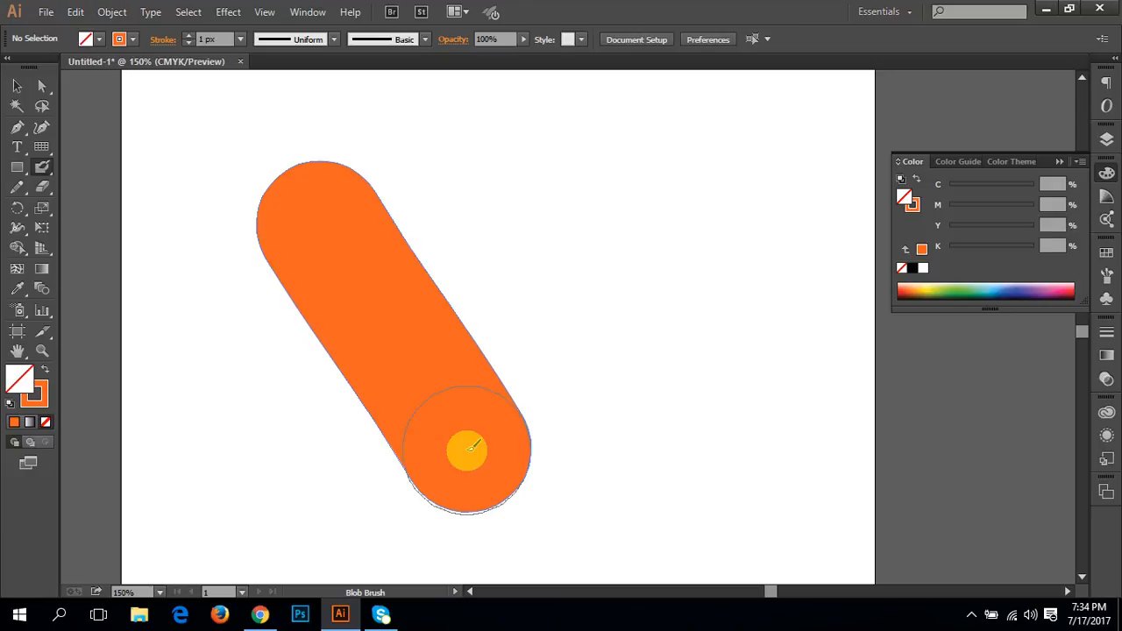
# Step: Undo the thick diagonal stroke, draw a square rectangular grid across the middle of the artboard, and select it
pyautogui.hotkey('ctrl', 'z')
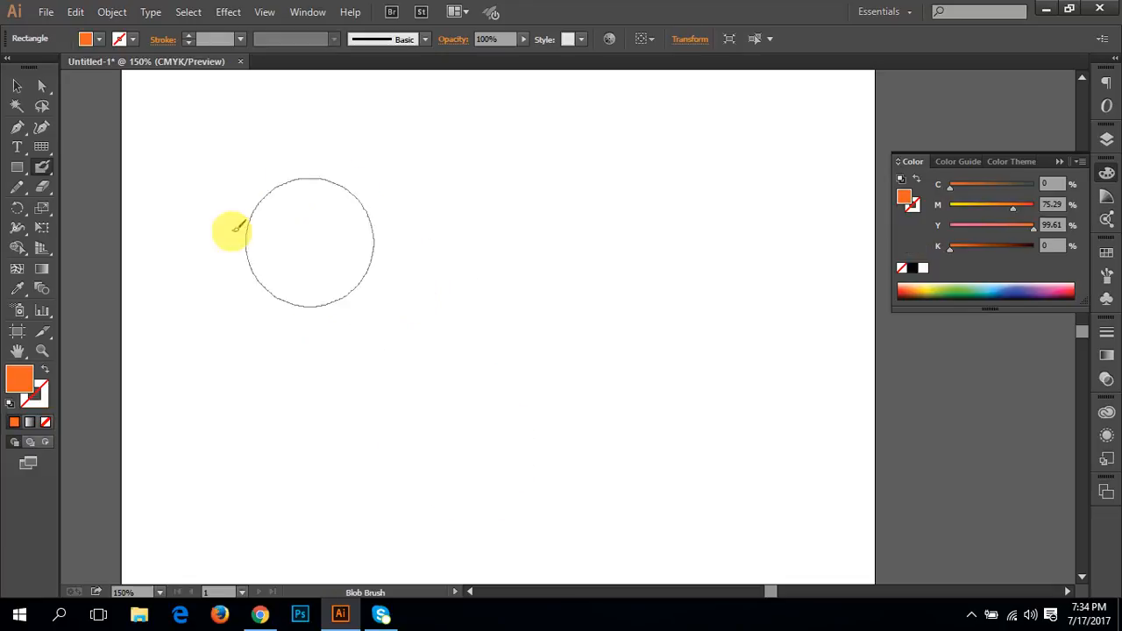
pyautogui.click(41, 146)
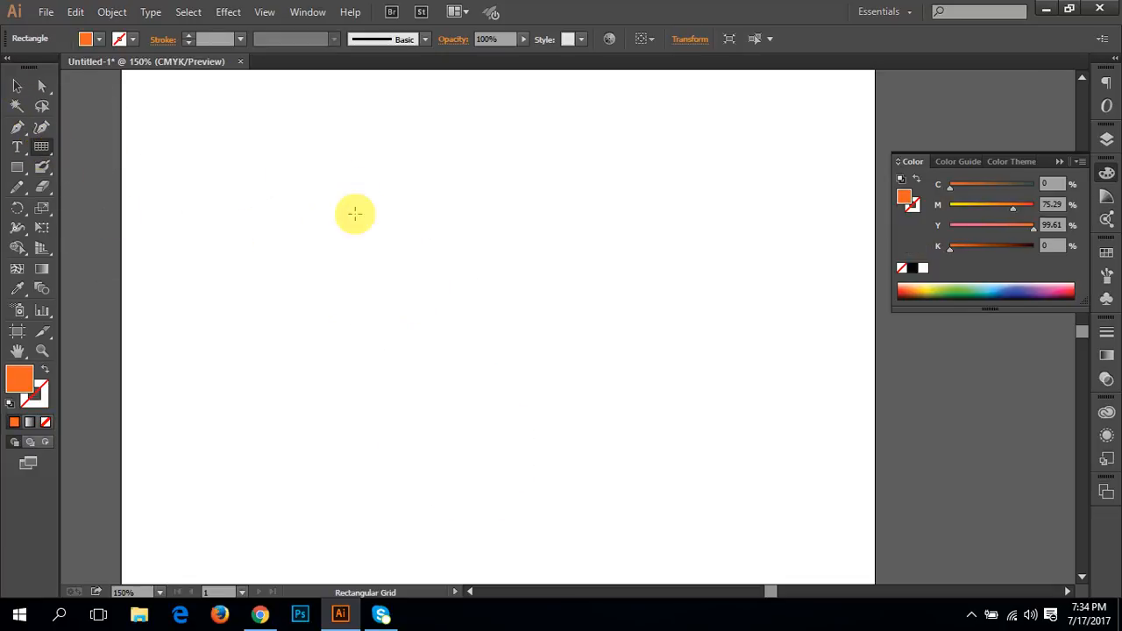
pyautogui.moveTo(238, 158)
pyautogui.mouseDown()
pyautogui.moveTo(716, 511)
pyautogui.moveTo(728, 485)
pyautogui.moveTo(646, 339)
pyautogui.mouseUp()
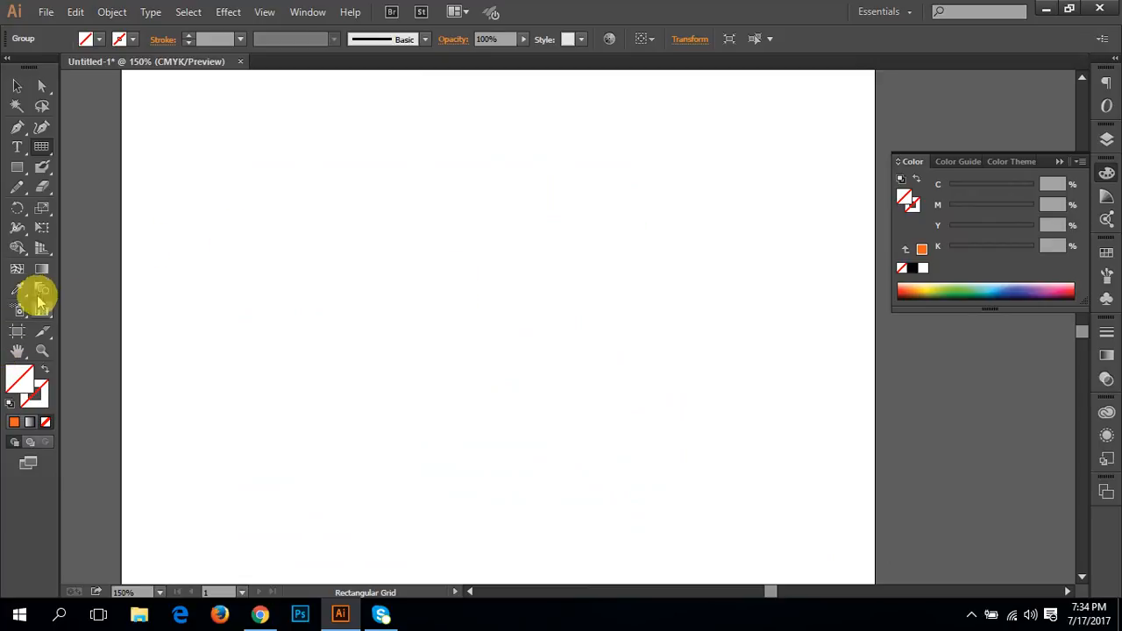
pyautogui.click(16, 85)
pyautogui.moveTo(175, 158); pyautogui.dragTo(619, 494)
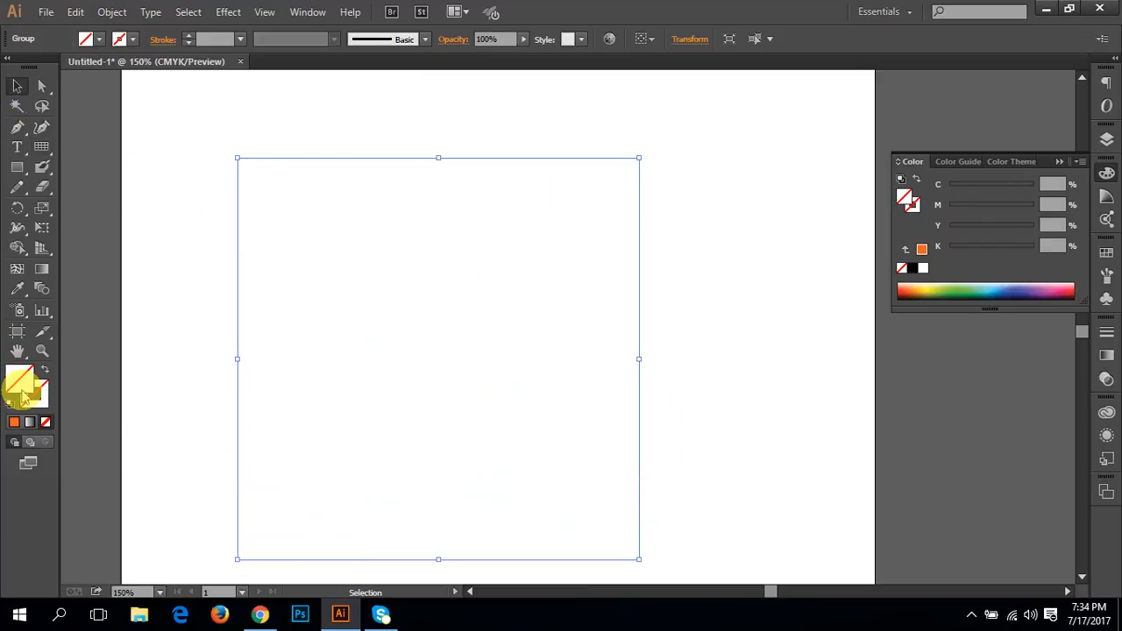
# Step: Apply orange to the grid and swap fill and stroke so only its lines are coloured
pyautogui.click(13, 422)
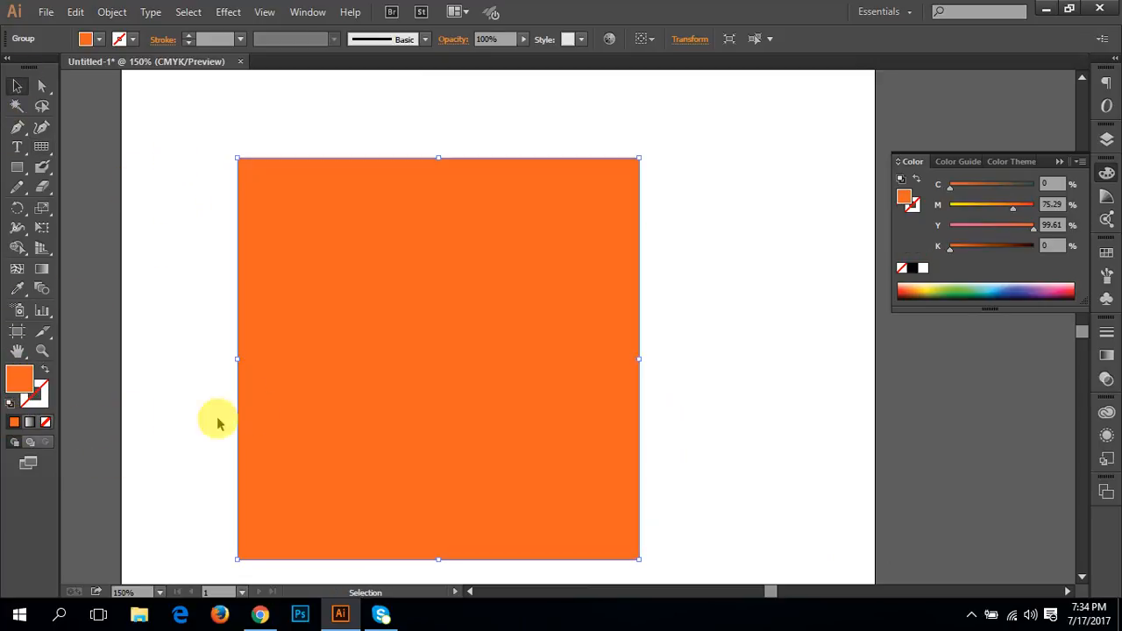
pyautogui.click(46, 374)
pyautogui.click(220, 233)
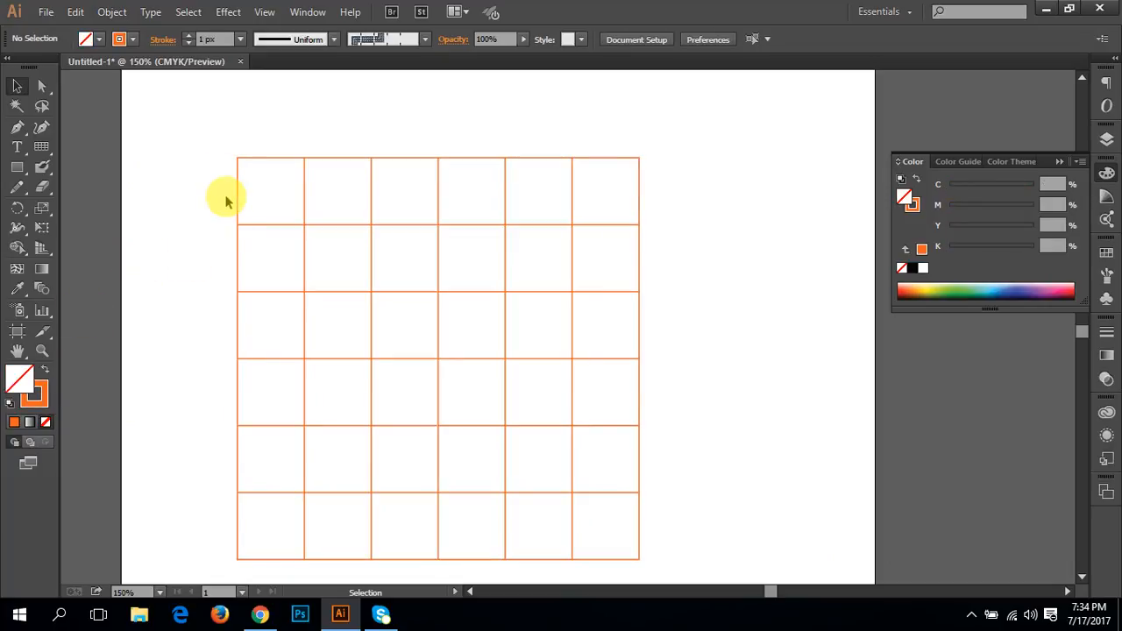
pyautogui.click(246, 155)
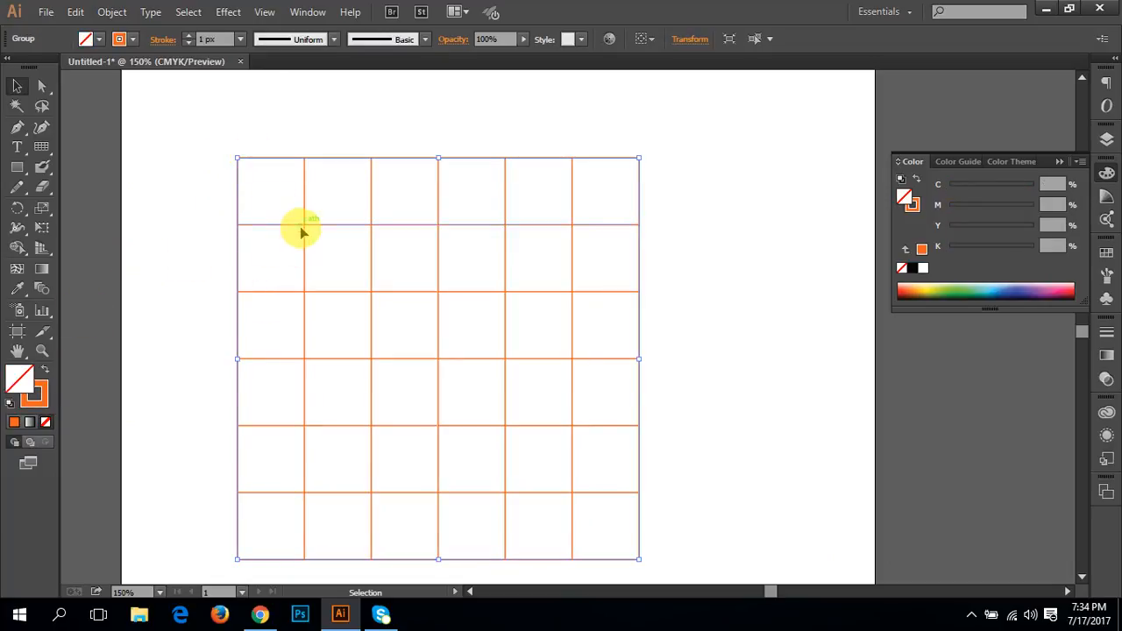
# Step: Set the Blob Brush tool's default brush size to 42 pt
pyautogui.click(42, 165)
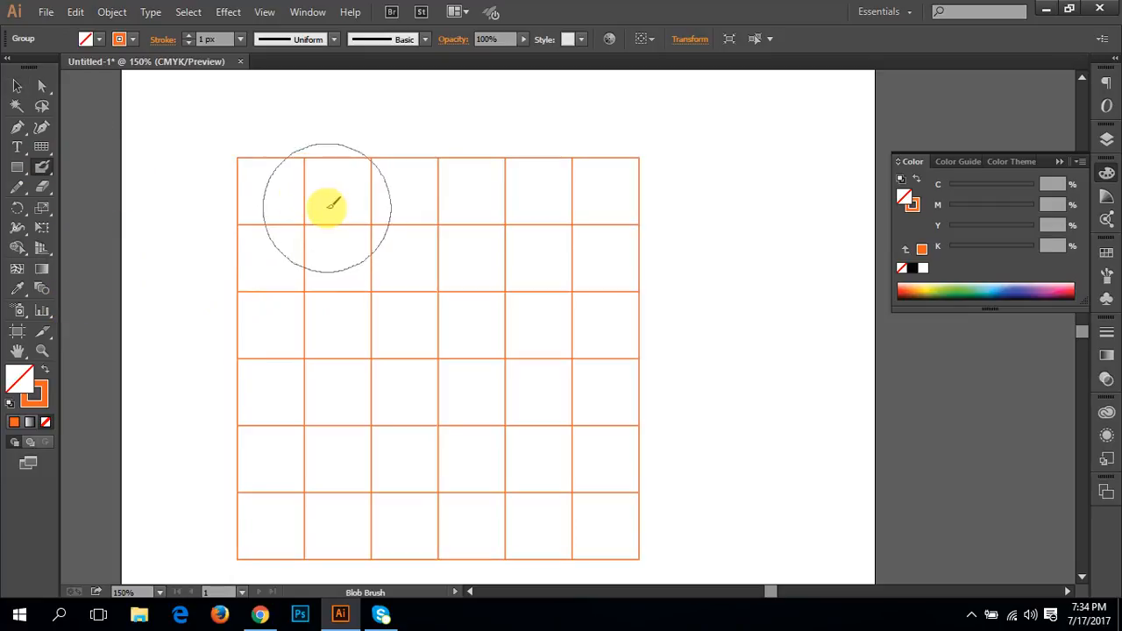
pyautogui.rightClick(272, 199)
pyautogui.press('Escape')
pyautogui.doubleClick(42, 166)
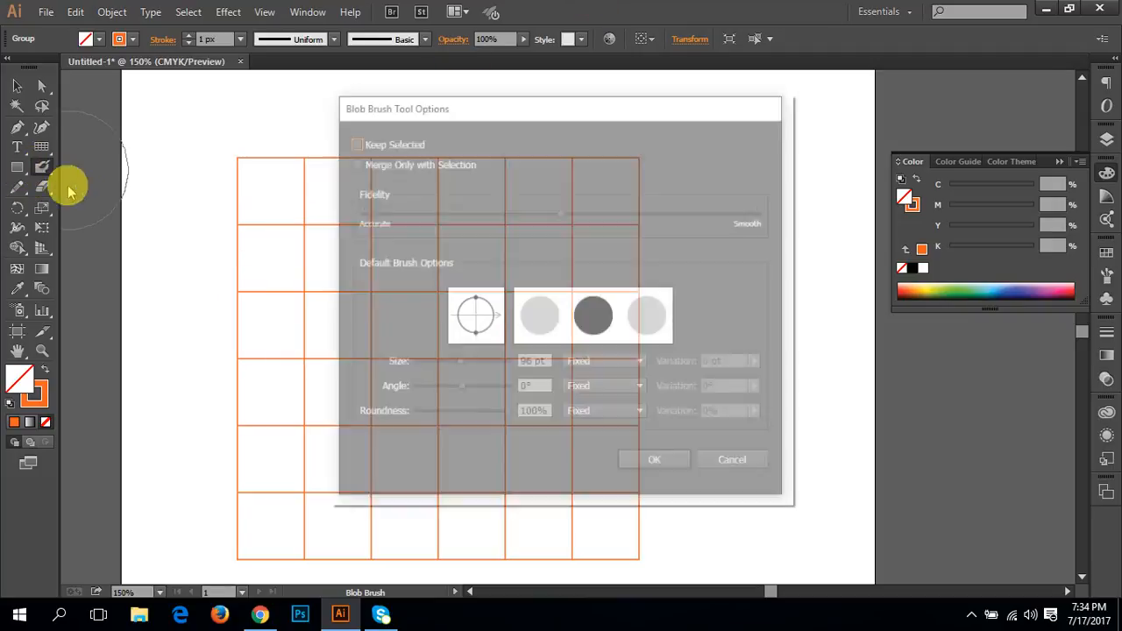
pyautogui.moveTo(425, 363); pyautogui.dragTo(434, 367)
pyautogui.click(675, 471)
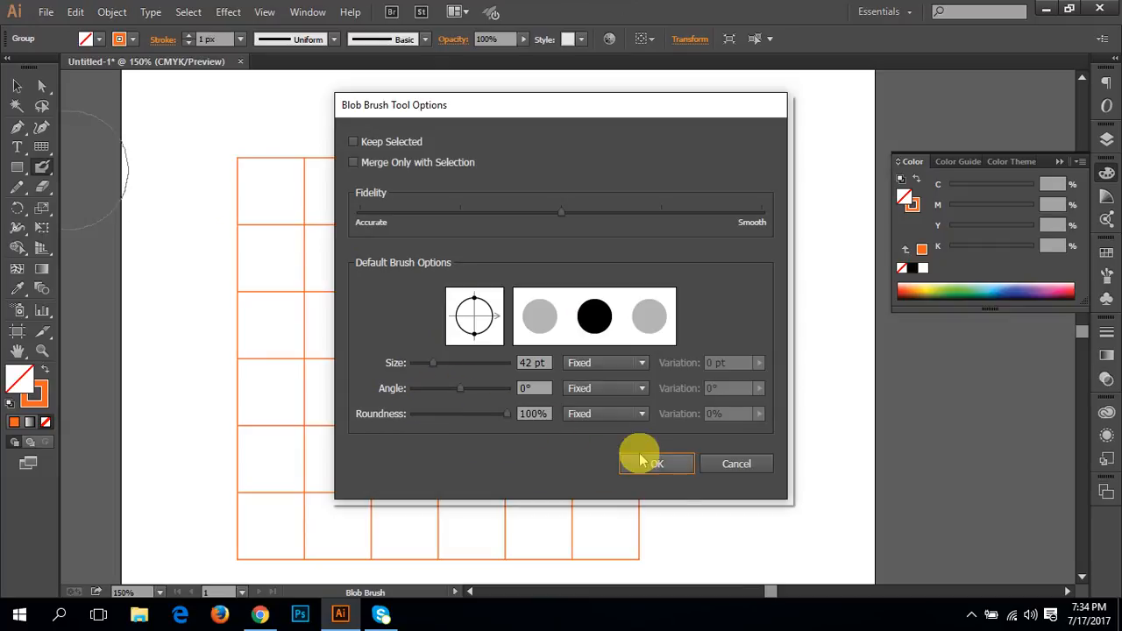
pyautogui.click(671, 465)
# Step: Paint a thick orange band over the first cells of the grid's top row, and try the Eraser at its overflowing corner
pyautogui.moveTo(296, 202)
pyautogui.mouseDown()
pyautogui.moveTo(247, 194)
pyautogui.moveTo(261, 177)
pyautogui.moveTo(295, 190)
pyautogui.moveTo(321, 187)
pyautogui.moveTo(283, 186)
pyautogui.moveTo(419, 191)
pyautogui.moveTo(304, 209)
pyautogui.moveTo(419, 200)
pyautogui.moveTo(378, 189)
pyautogui.moveTo(455, 188)
pyautogui.mouseUp()
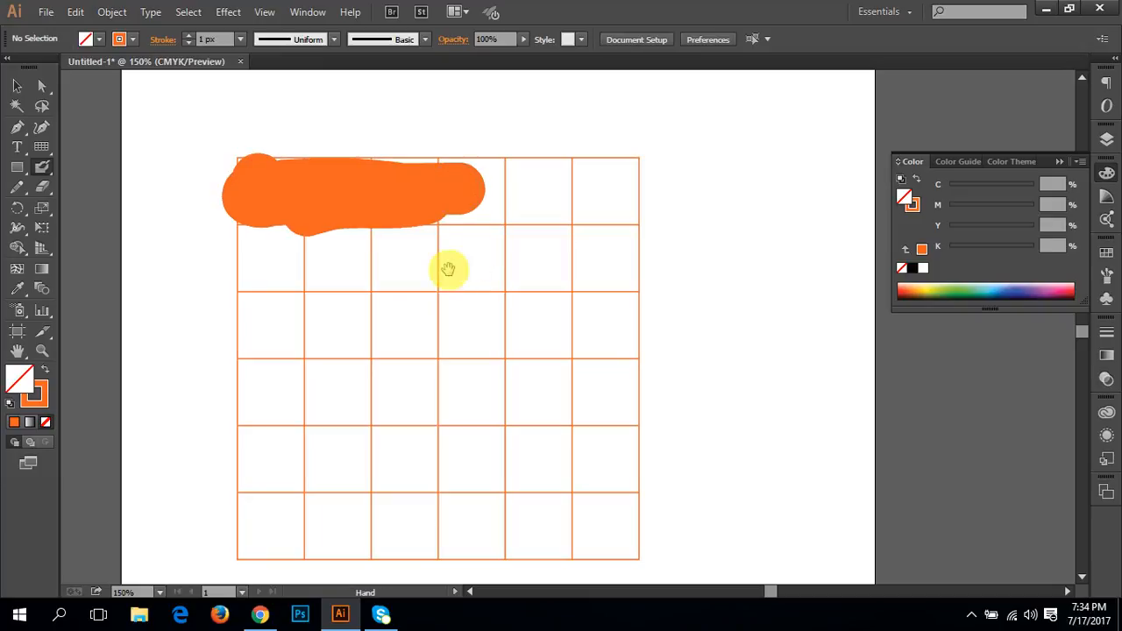
pyautogui.hotkey('ctrl', '=')
pyautogui.moveTo(689, 365); pyautogui.dragTo(322, 253)
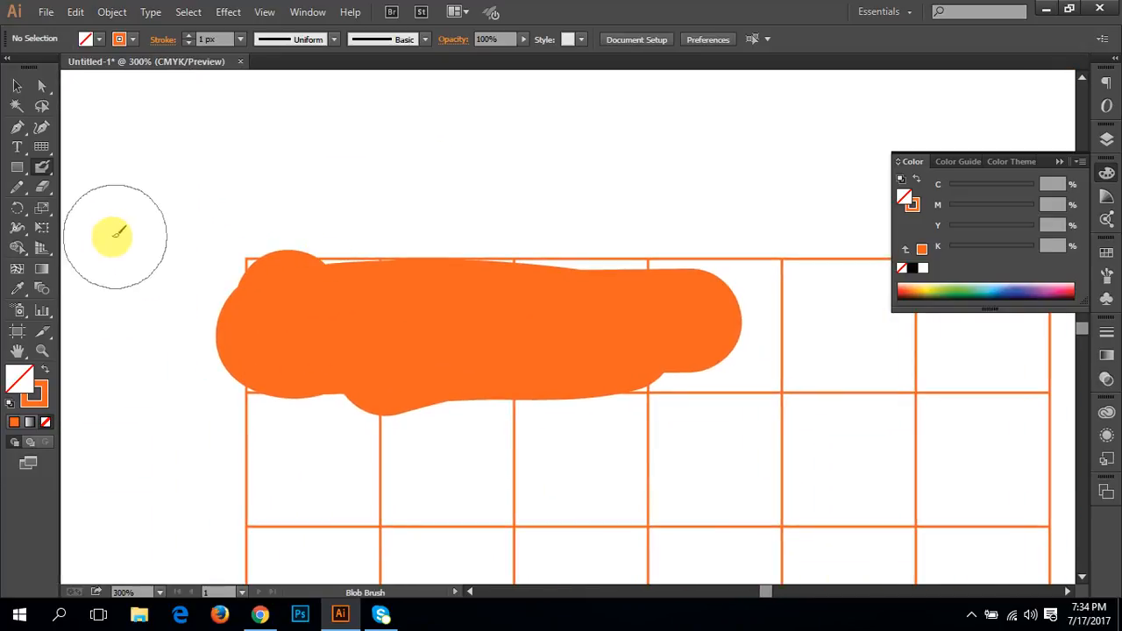
pyautogui.click(42, 186)
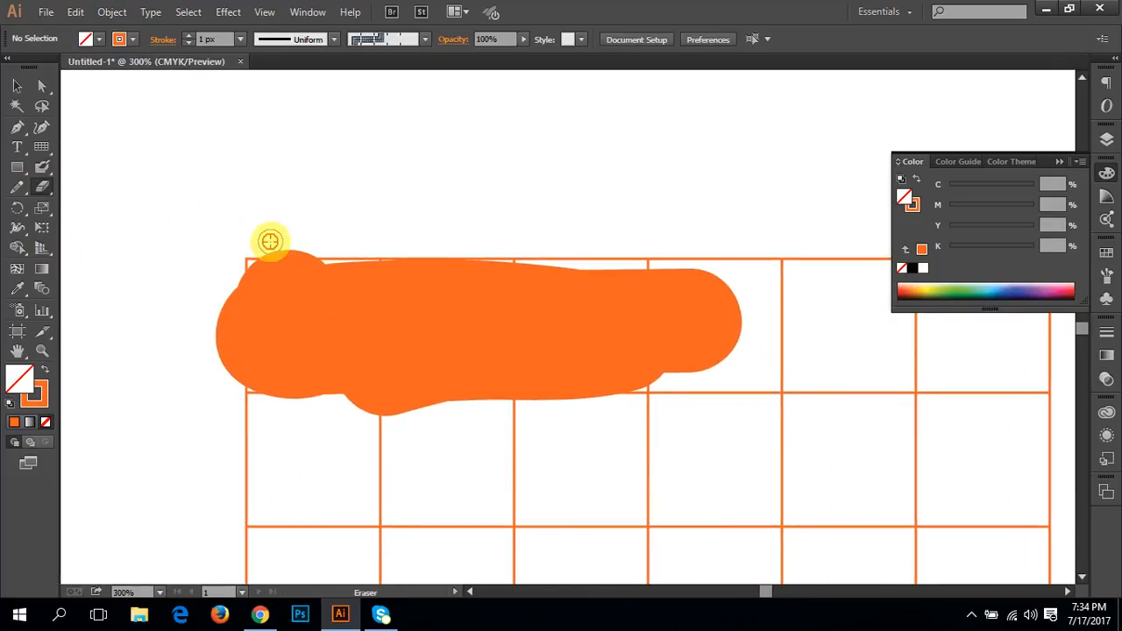
pyautogui.moveTo(269, 240)
pyautogui.mouseDown()
pyautogui.moveTo(326, 249)
pyautogui.moveTo(270, 246)
pyautogui.mouseUp()
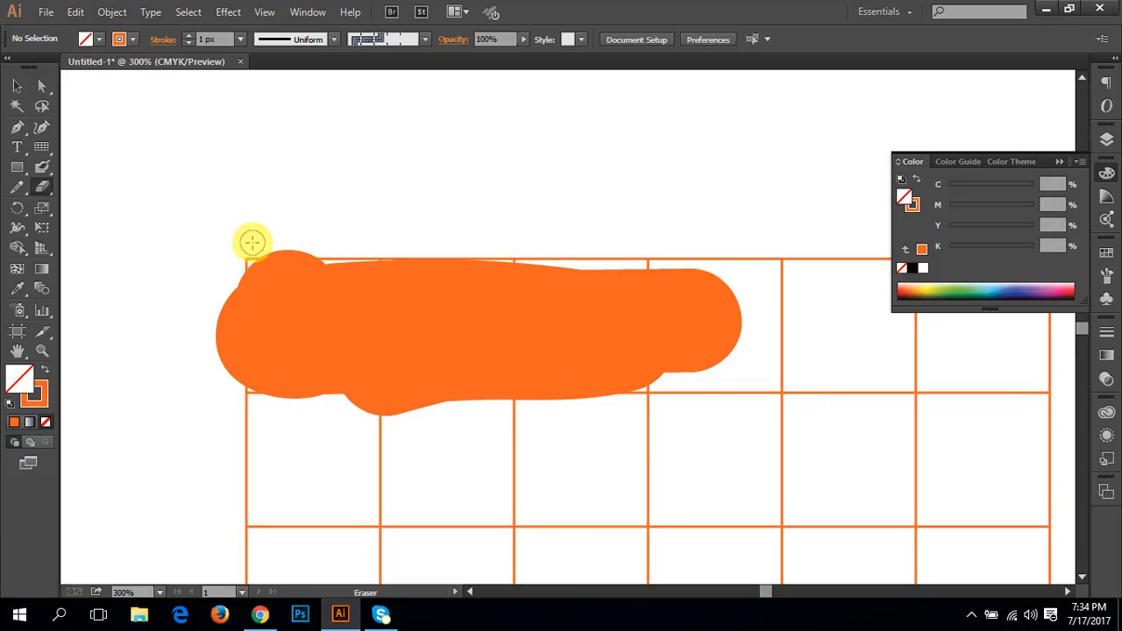
# Step: Undo the brush strokes, the orange colouring and the grid until the artboard is empty
pyautogui.hotkey('ctrl', 'z')
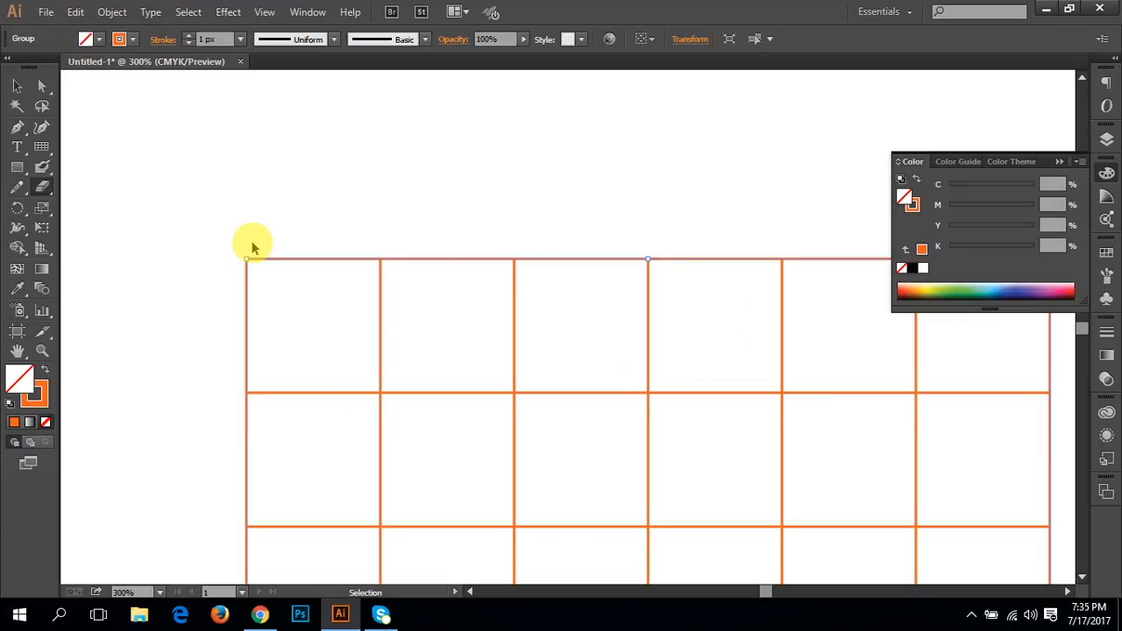
pyautogui.hotkey('ctrl', 'z')
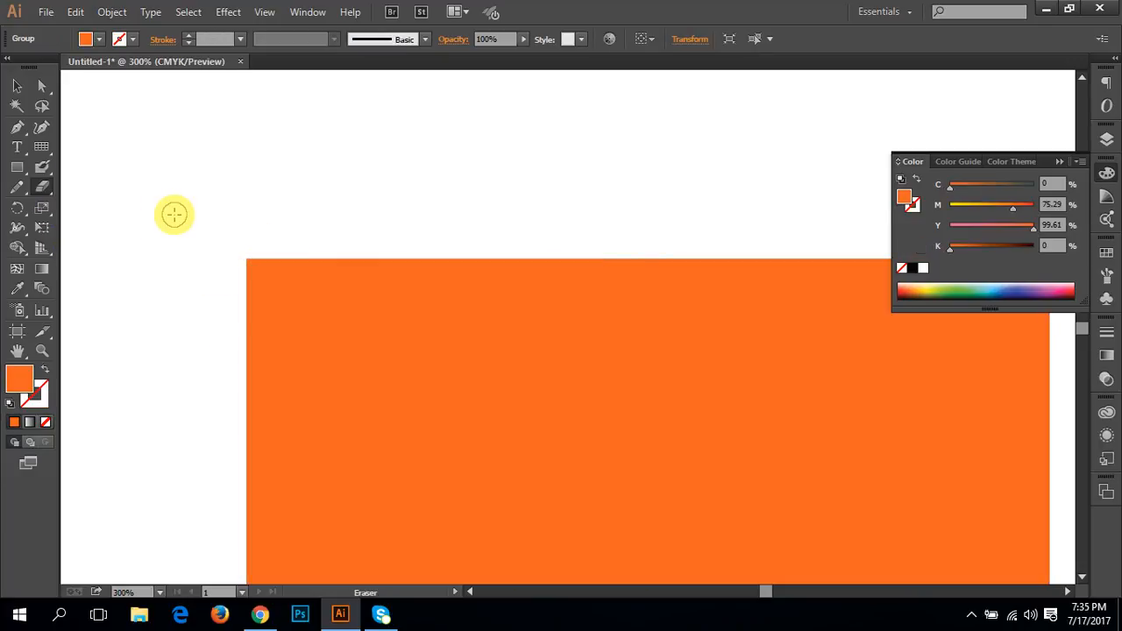
pyautogui.hotkey('ctrl', 'z')
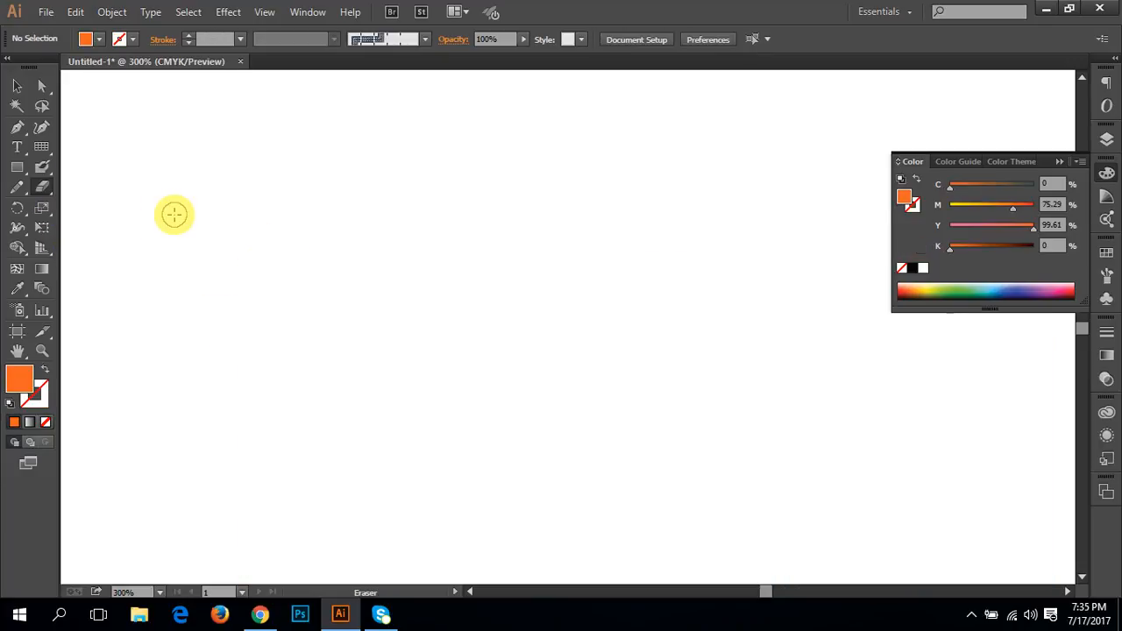
# Step: Activate the Join Tool from the Pencil tool group
pyautogui.click(42, 174)
pyautogui.click(18, 188)
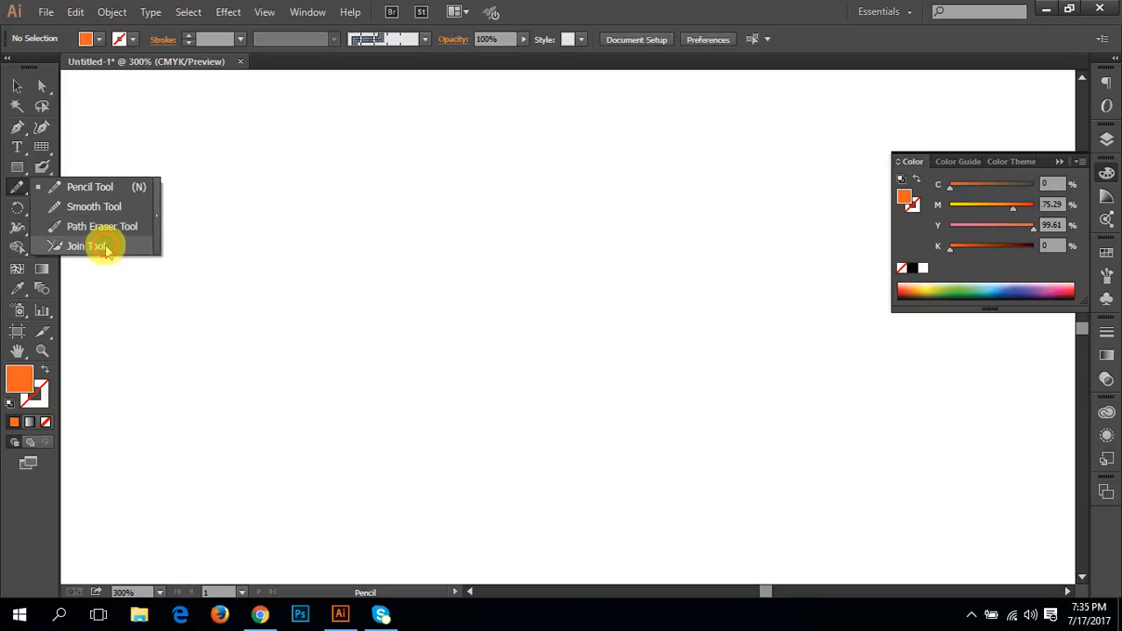
pyautogui.click(101, 248)
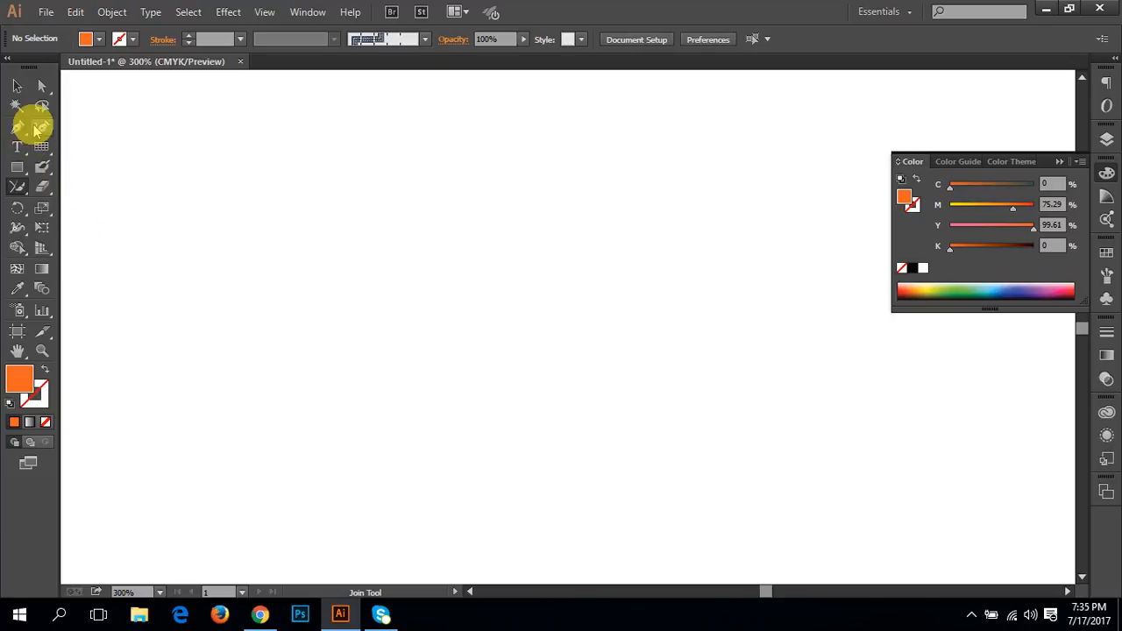
# Step: Draw a short horizontal line on the empty artboard with the Line Segment tool
pyautogui.moveTo(42, 149); pyautogui.dragTo(94, 146)
pyautogui.moveTo(144, 280)
pyautogui.mouseDown()
pyautogui.moveTo(310, 278)
pyautogui.moveTo(632, 308)
pyautogui.mouseUp()
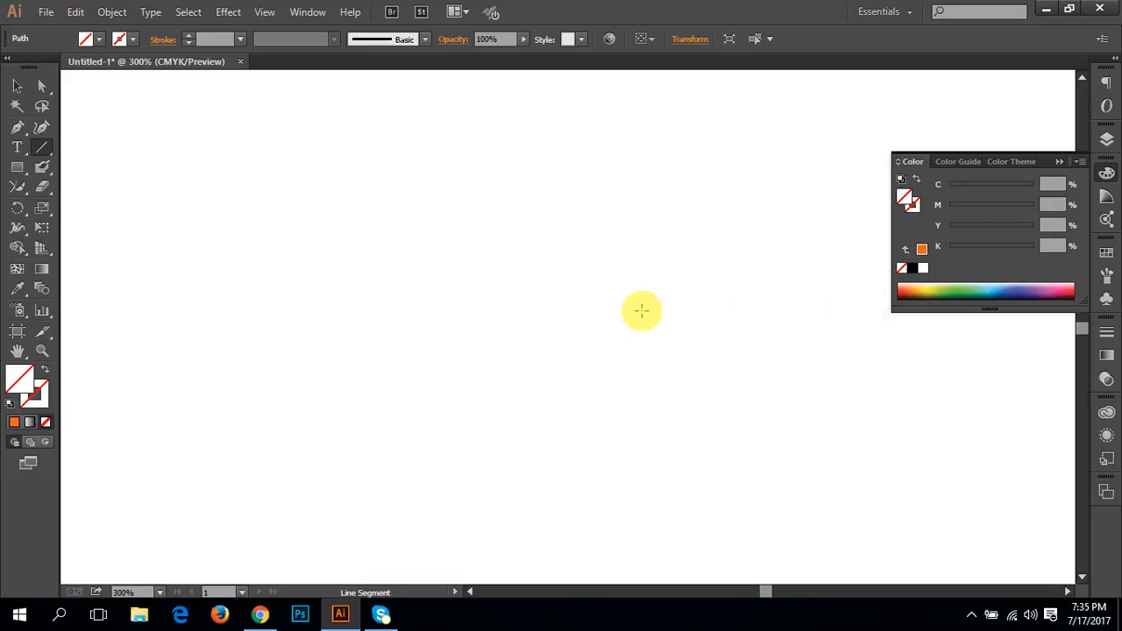
pyautogui.keyDown('ctrl'); pyautogui.click(403, 338); pyautogui.keyUp('ctrl')
pyautogui.moveTo(156, 301); pyautogui.dragTo(408, 300)
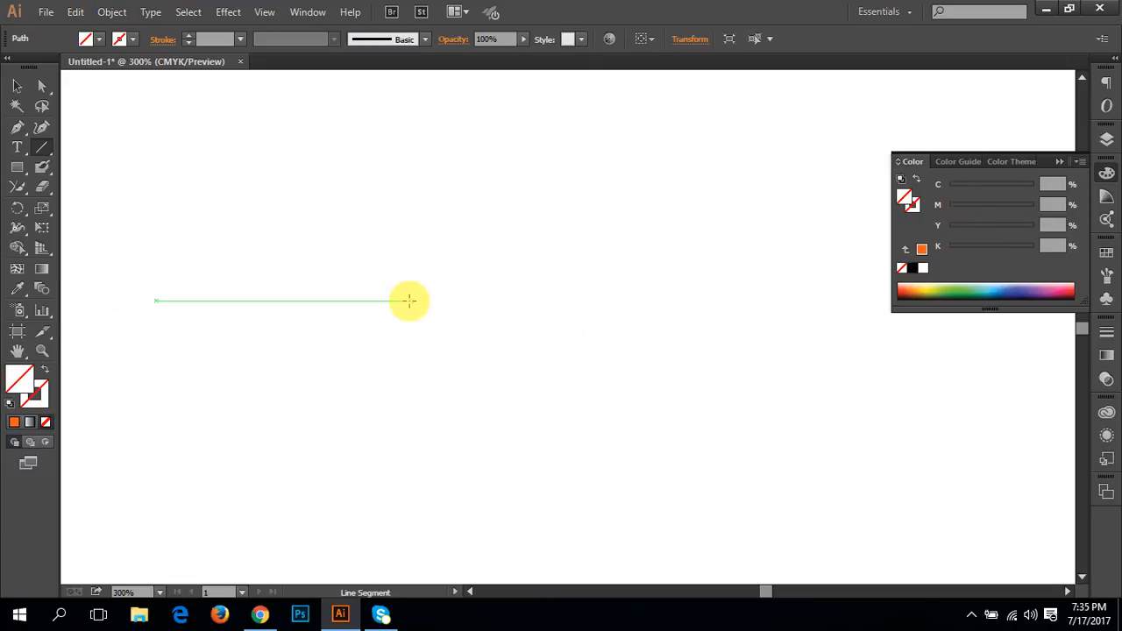
# Step: Give the line an orange stroke with no fill and set its stroke weight to 7 px
pyautogui.click(14, 422)
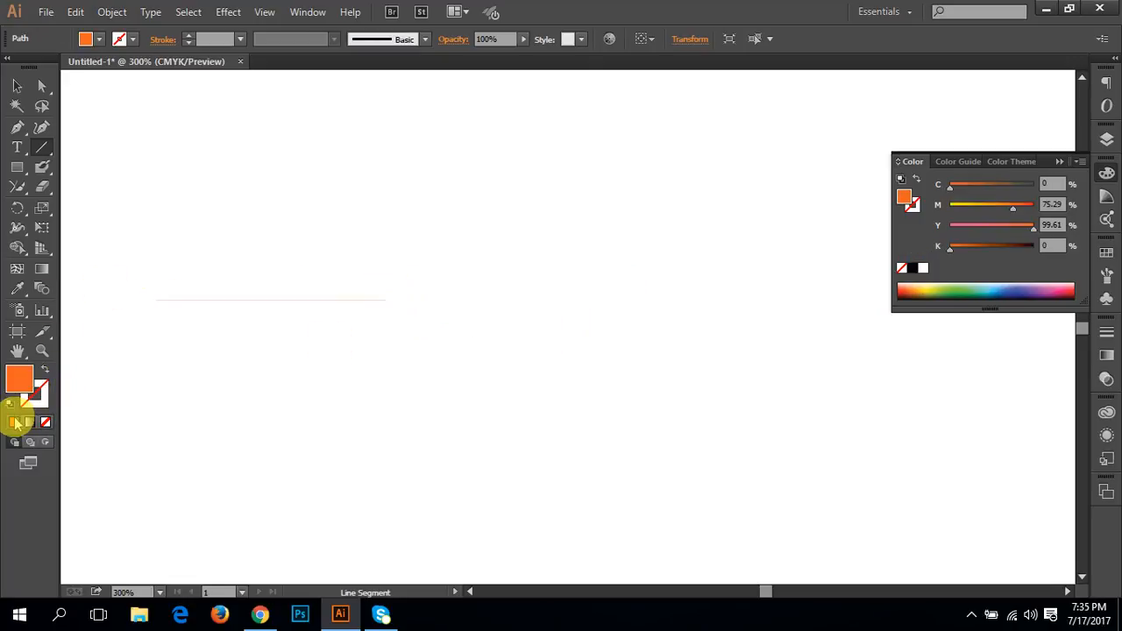
pyautogui.click(42, 371)
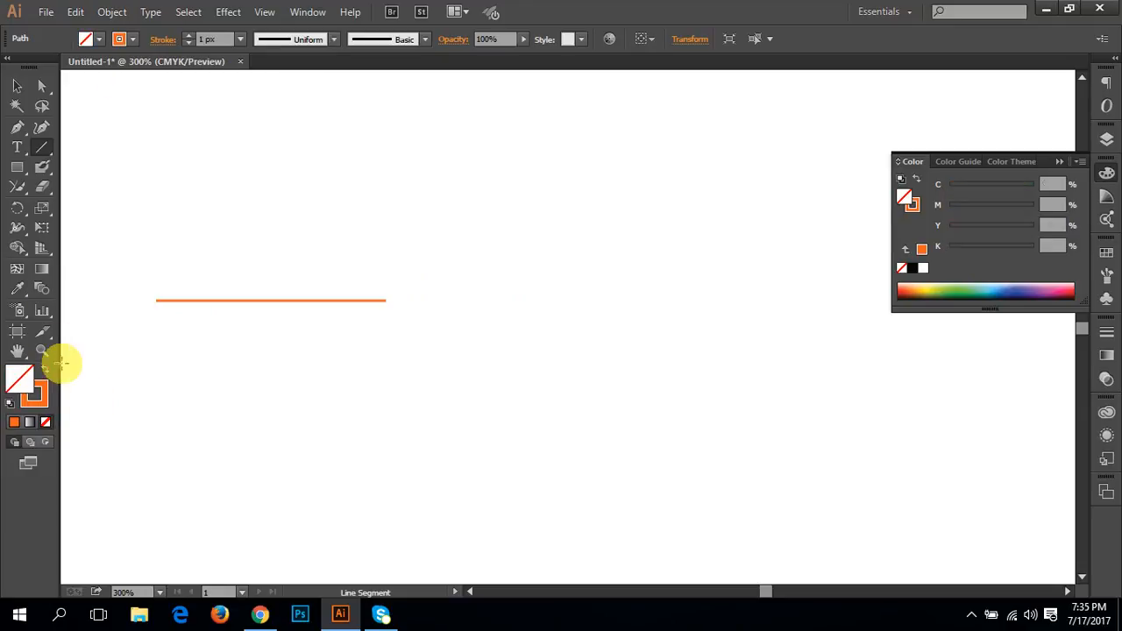
pyautogui.click(188, 37)
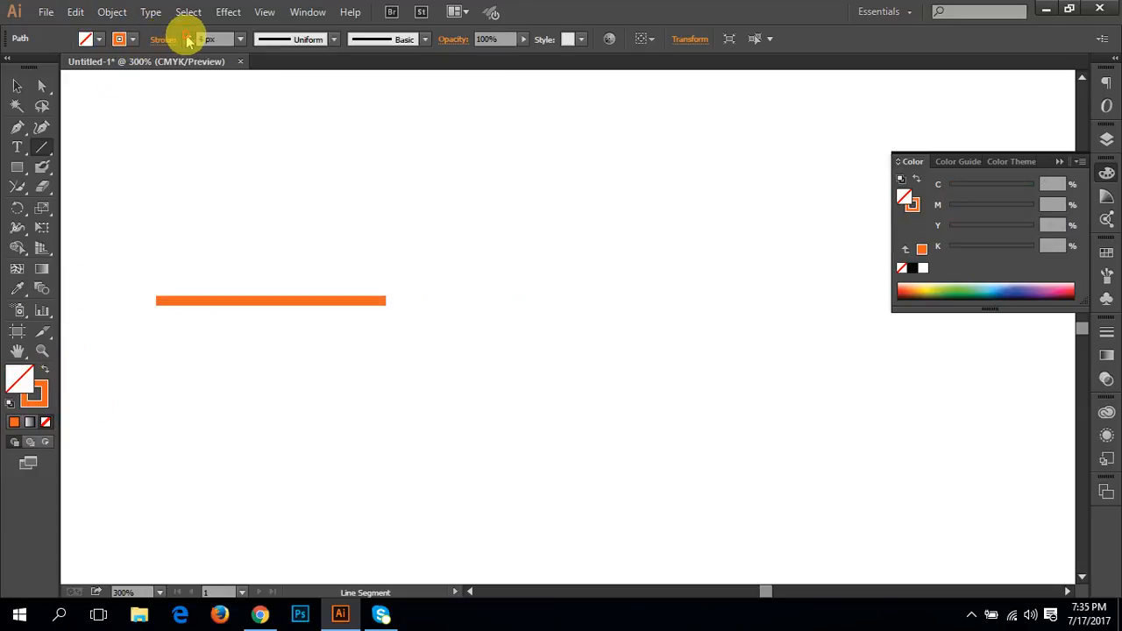
pyautogui.click(188, 36)
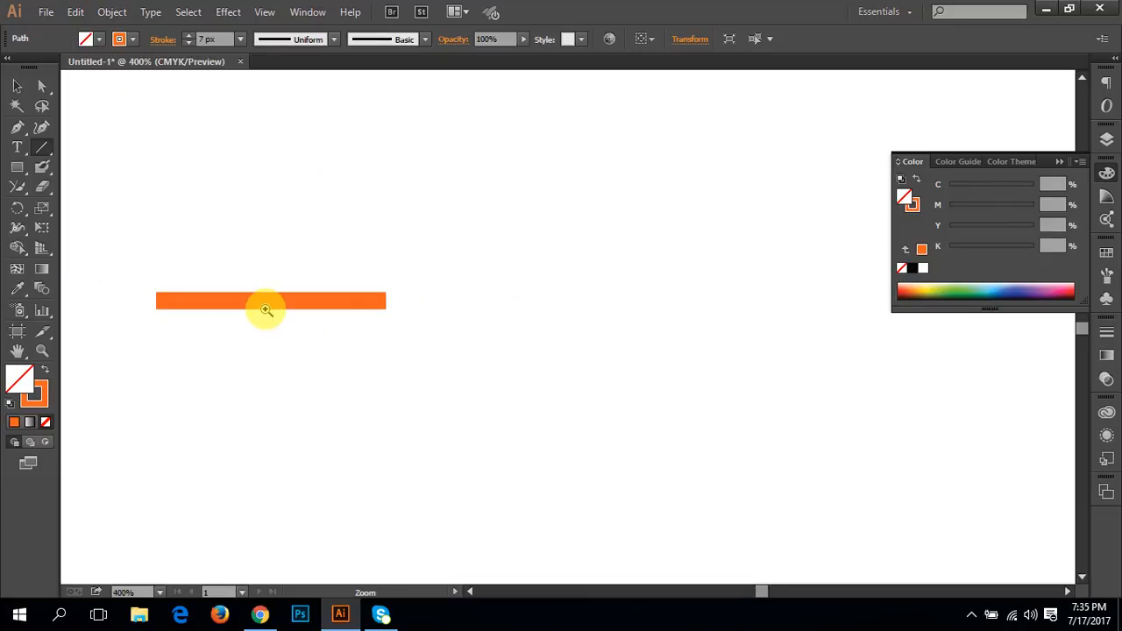
# Step: Place a copy of the orange line directly to its right so the two lines meet end to end
pyautogui.keyDown('ctrl'); pyautogui.click(261, 310); pyautogui.keyUp('ctrl')
pyautogui.moveTo(457, 340); pyautogui.dragTo(202, 378)
pyautogui.keyDown('ctrl'); pyautogui.click(413, 367); pyautogui.keyUp('ctrl')
pyautogui.keyDown('ctrl'); pyautogui.click(413, 367); pyautogui.keyUp('ctrl')
pyautogui.moveTo(696, 322); pyautogui.dragTo(227, 425)
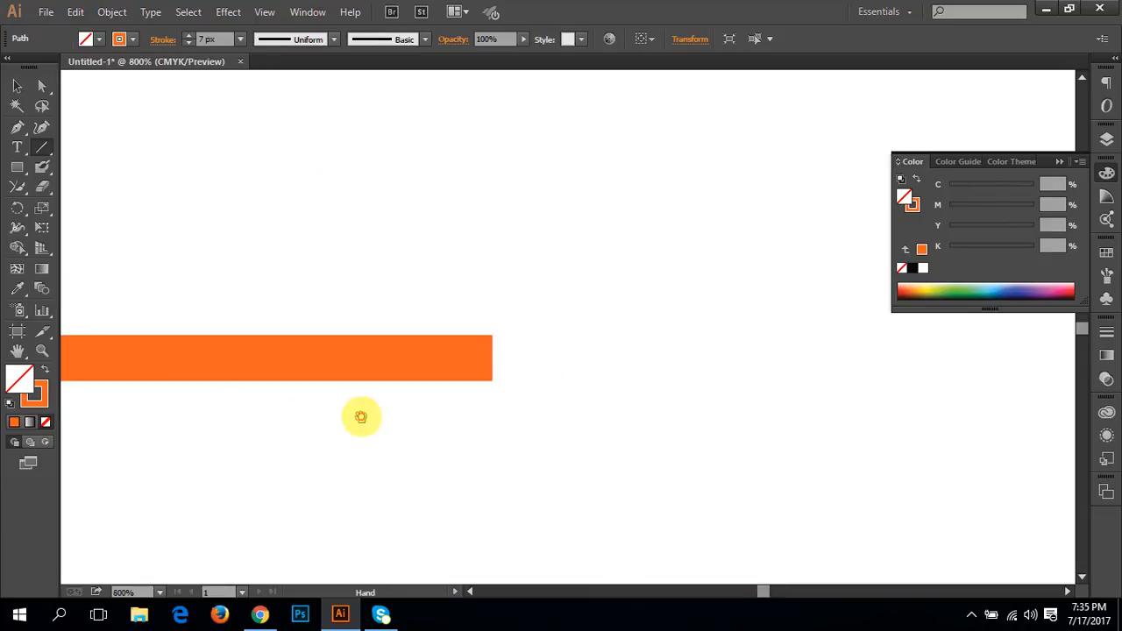
pyautogui.moveTo(395, 415); pyautogui.dragTo(304, 416)
pyautogui.press('v')
pyautogui.click(328, 386)
pyautogui.moveTo(277, 362); pyautogui.dragTo(891, 354)
# Step: Select both orange lines, join them into one path, and deselect it
pyautogui.click(483, 446)
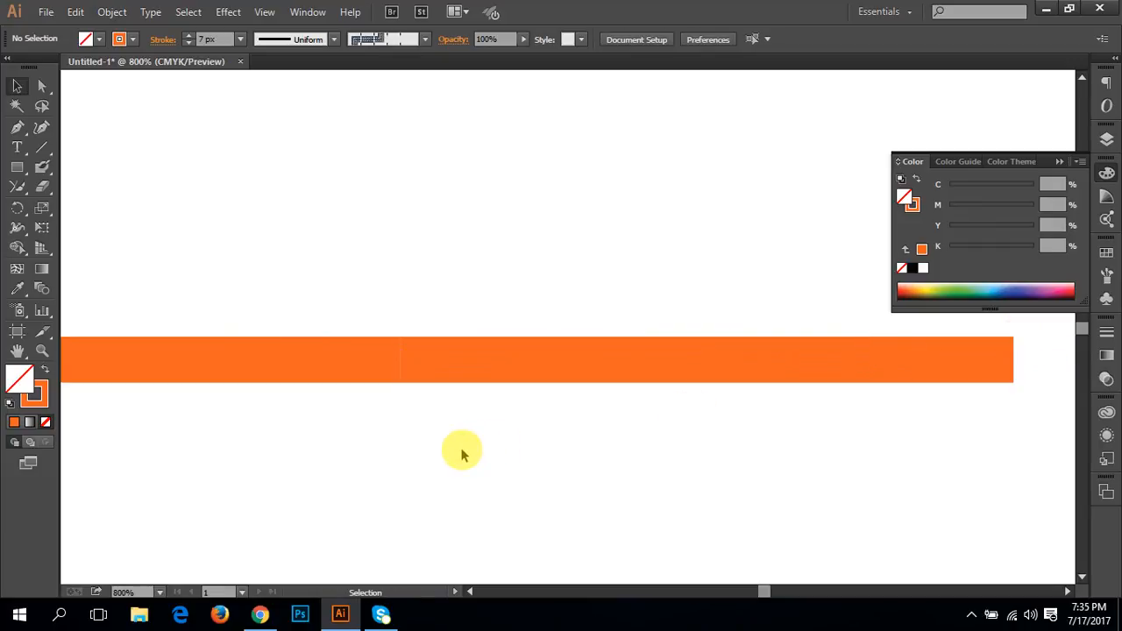
pyautogui.moveTo(503, 458); pyautogui.dragTo(323, 263)
pyautogui.rightClick(358, 358)
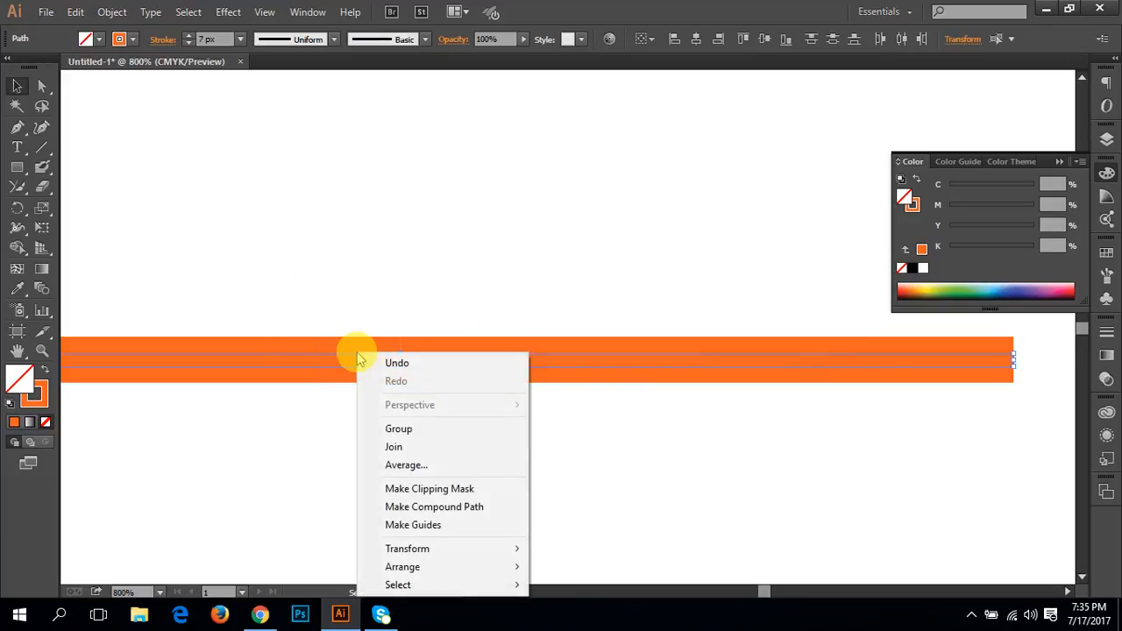
pyautogui.click(396, 446)
pyautogui.click(421, 422)
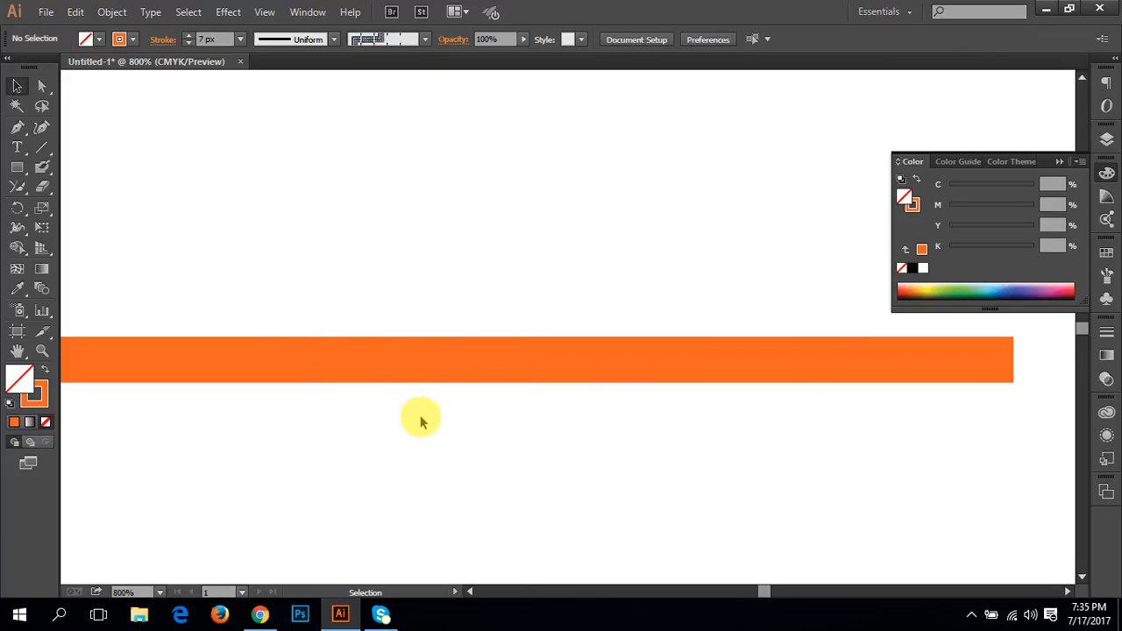
# Step: Shift the joined line slightly downward to test it as one piece, and undo the move and the join
pyautogui.click(414, 362)
pyautogui.moveTo(499, 354); pyautogui.dragTo(551, 377)
pyautogui.click(544, 413)
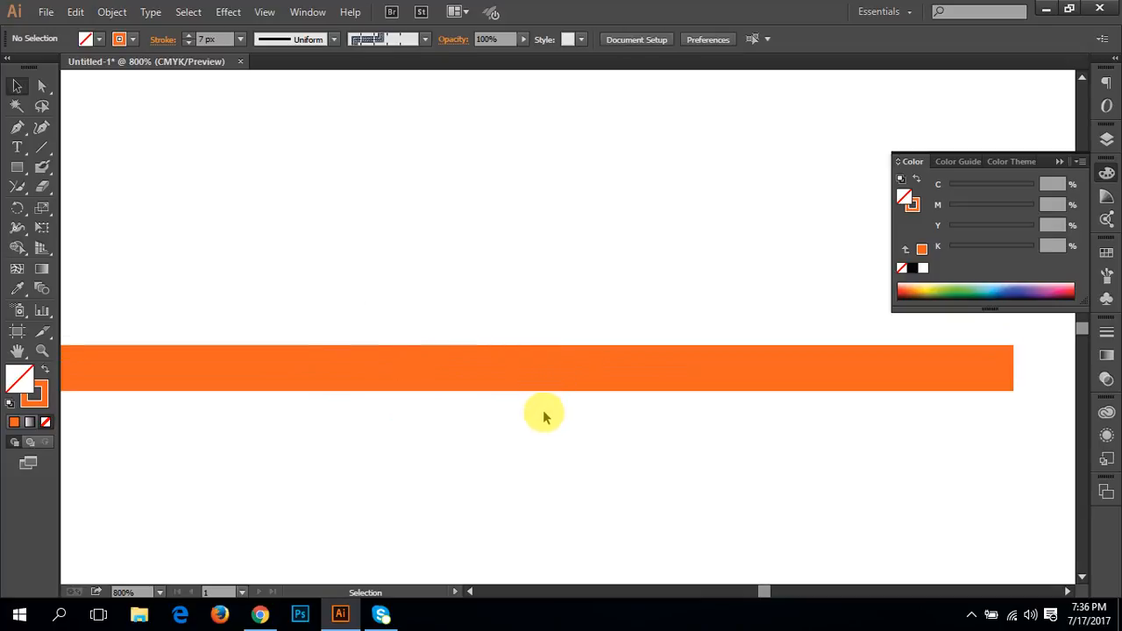
pyautogui.hotkey('ctrl', 'z')
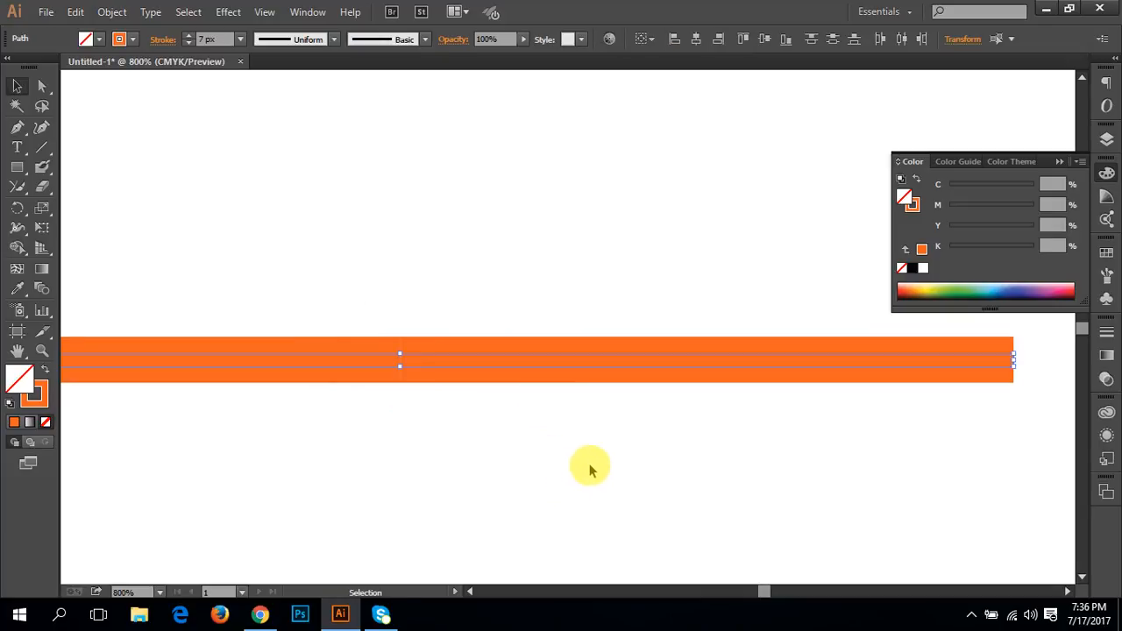
# Step: Isolate the right-hand line to check that it is a separate path, leave isolation, and reselect both lines
pyautogui.click(494, 385)
pyautogui.click(476, 362)
pyautogui.doubleClick(503, 362)
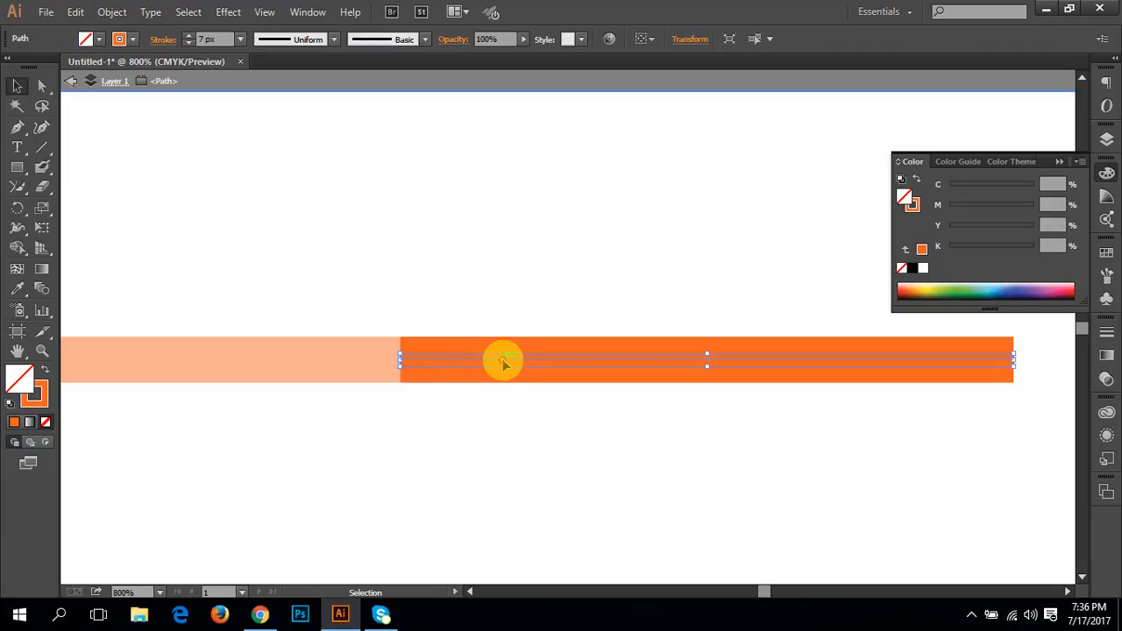
pyautogui.doubleClick(532, 450)
pyautogui.moveTo(569, 444); pyautogui.dragTo(296, 313)
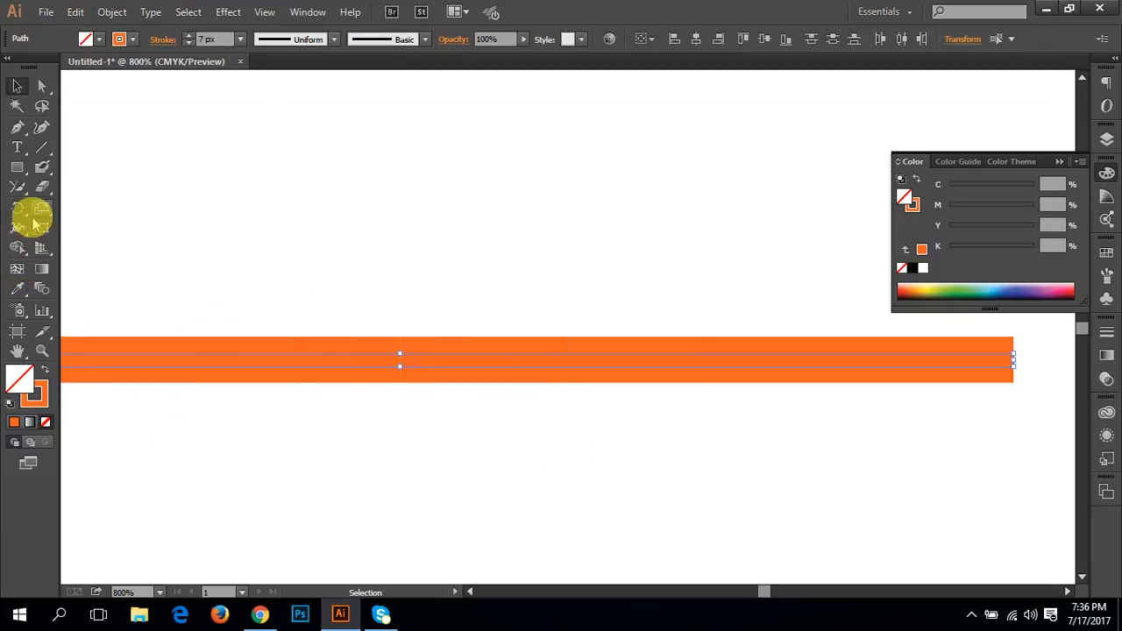
# Step: Erase across the junction of the two lines with the Eraser tool, and undo the erasure
pyautogui.moveTo(44, 193)
pyautogui.mouseDown()
pyautogui.moveTo(17, 184)
pyautogui.moveTo(105, 185)
pyautogui.mouseUp()
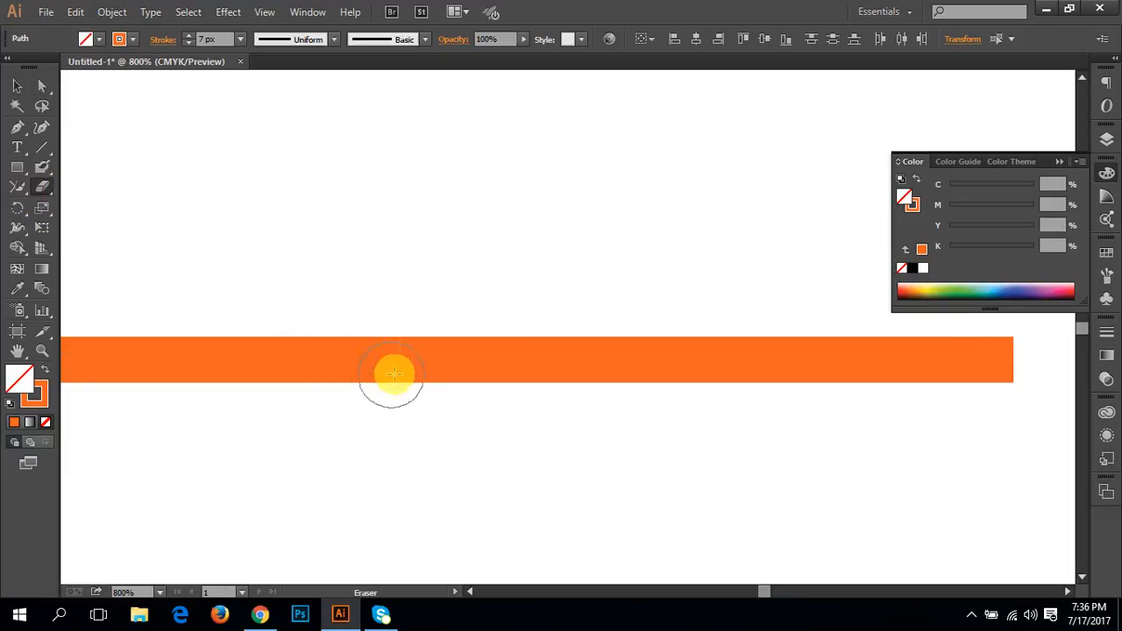
pyautogui.moveTo(430, 361); pyautogui.dragTo(316, 351)
pyautogui.hotkey('ctrl', 'z')
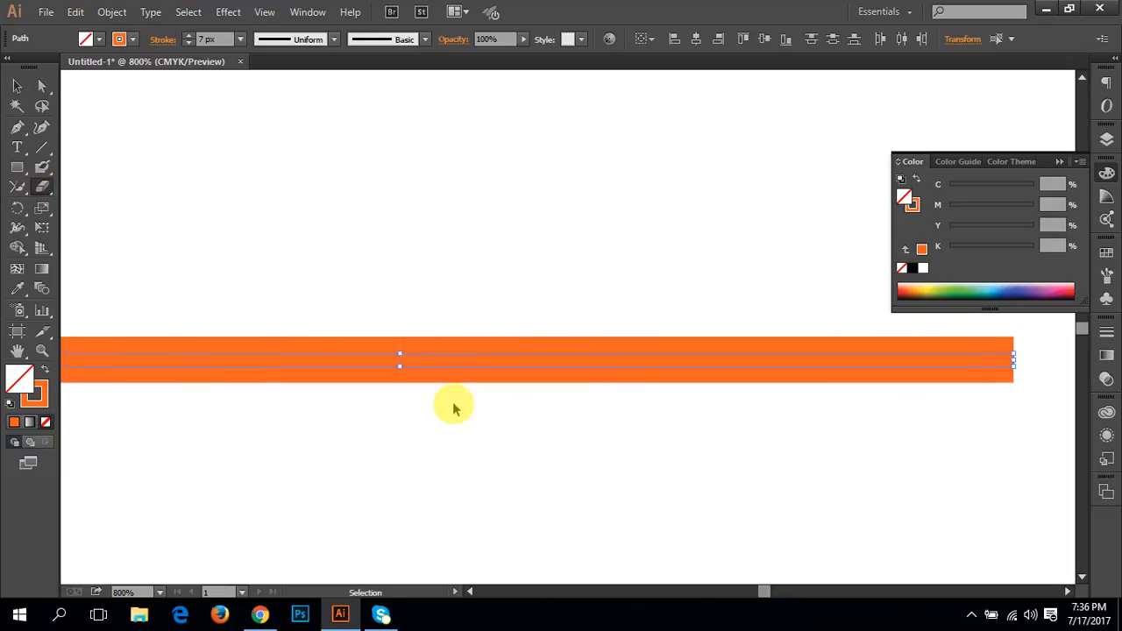
# Step: Try to join the two orange lines by scrubbing across their junction with the Join tool, retrying at a closer zoom
pyautogui.moveTo(17, 187)
pyautogui.mouseDown()
pyautogui.moveTo(143, 298)
pyautogui.moveTo(120, 247)
pyautogui.mouseUp()
pyautogui.moveTo(372, 358); pyautogui.dragTo(456, 362)
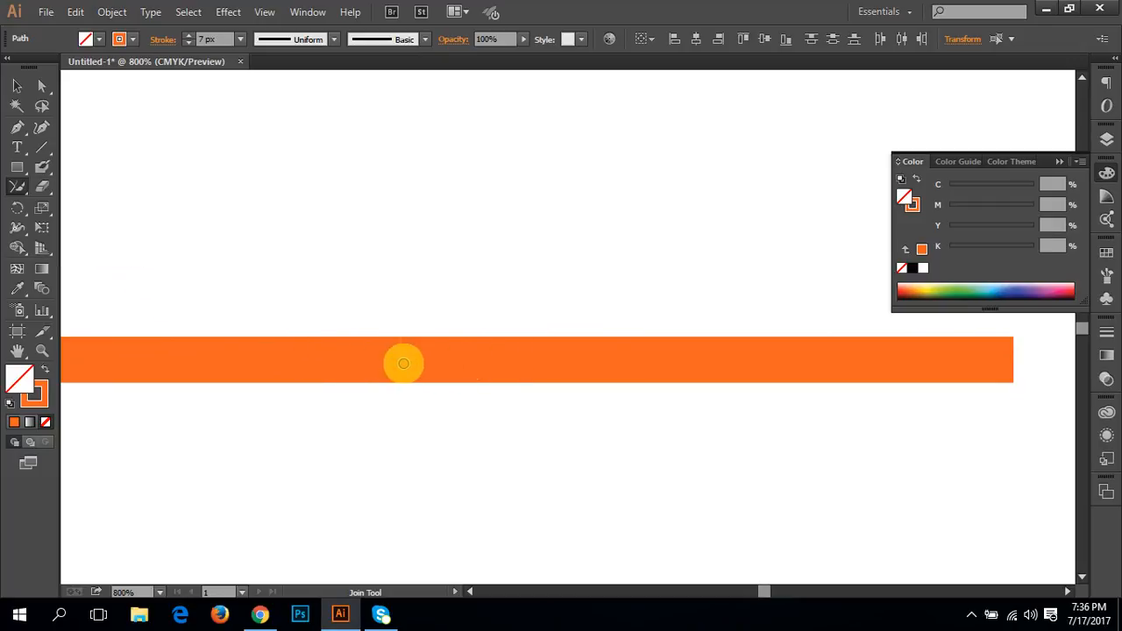
pyautogui.moveTo(429, 368)
pyautogui.mouseDown()
pyautogui.moveTo(388, 353)
pyautogui.moveTo(413, 349)
pyautogui.mouseUp()
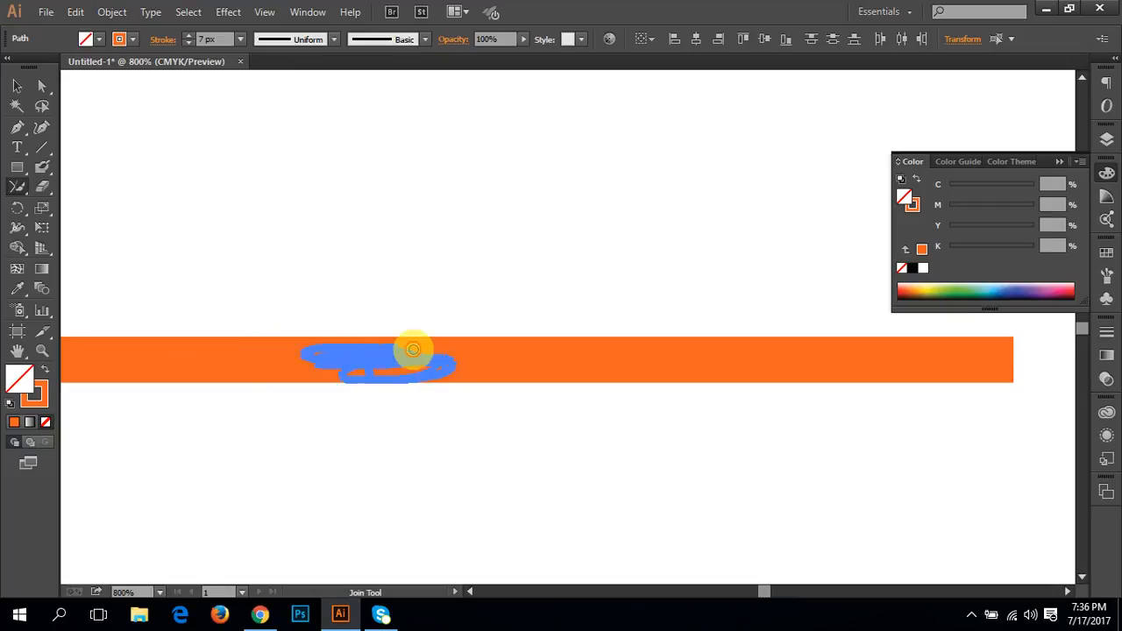
pyautogui.hotkey('ctrl', 'space')
pyautogui.keyDown('ctrl'); pyautogui.click(442, 376); pyautogui.keyUp('ctrl')
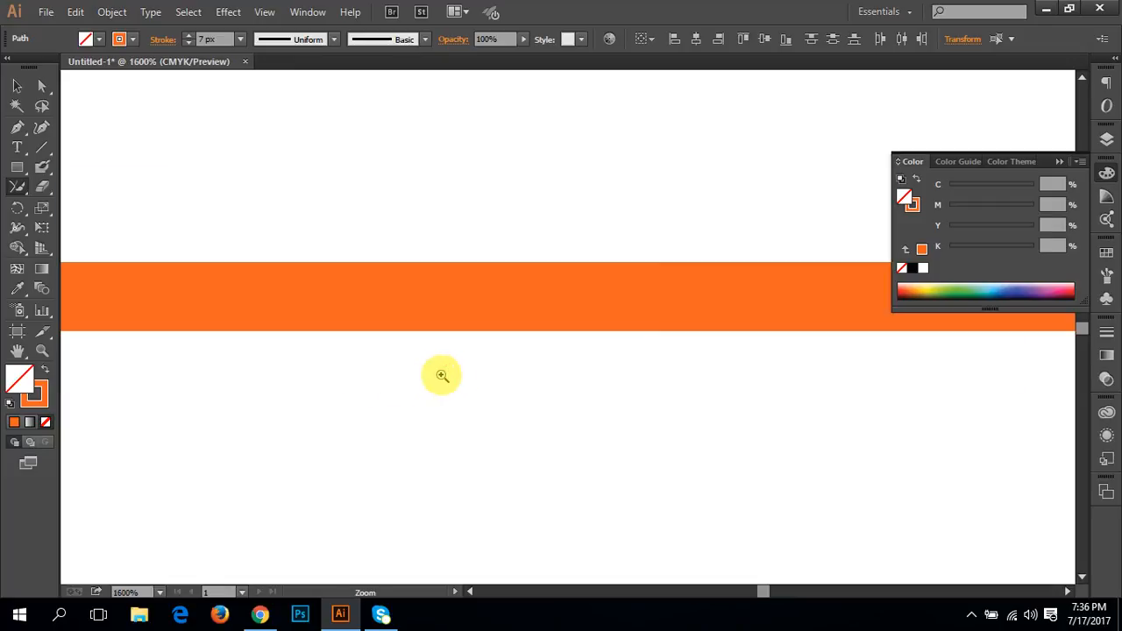
pyautogui.keyDown('ctrl'); pyautogui.click(442, 376); pyautogui.keyUp('ctrl')
pyautogui.keyDown('ctrl'); pyautogui.click(560, 224); pyautogui.keyUp('ctrl')
pyautogui.keyDown('ctrl'); pyautogui.click(775, 309); pyautogui.keyUp('ctrl')
pyautogui.moveTo(674, 342); pyautogui.dragTo(471, 366)
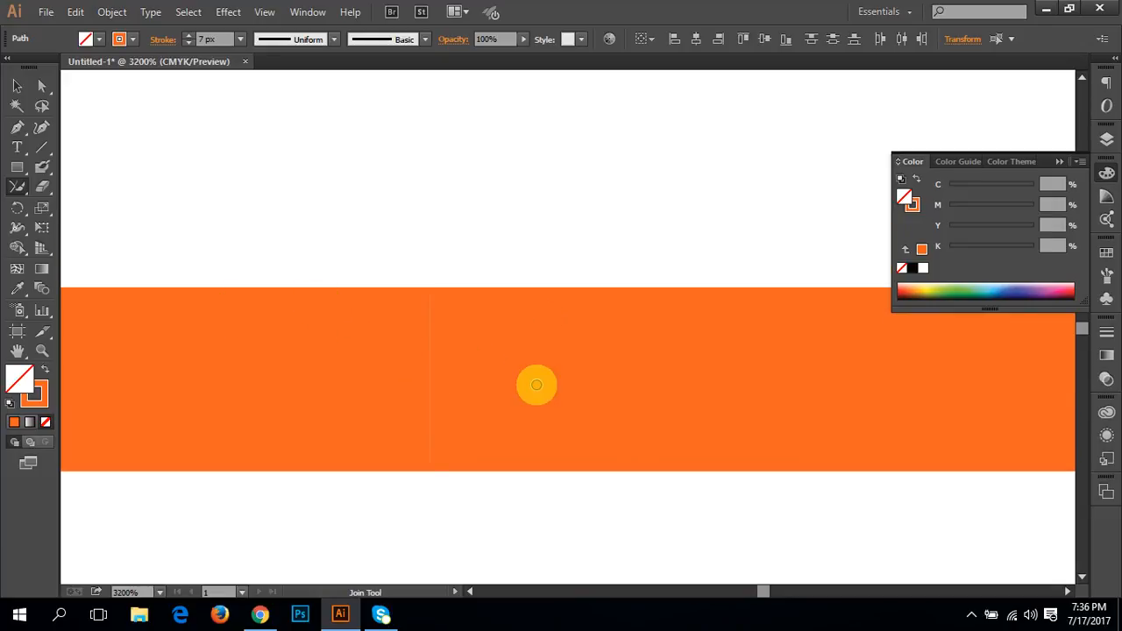
# Step: Move the right-hand orange line away to check whether it is still separate, and undo the move
pyautogui.press('v')
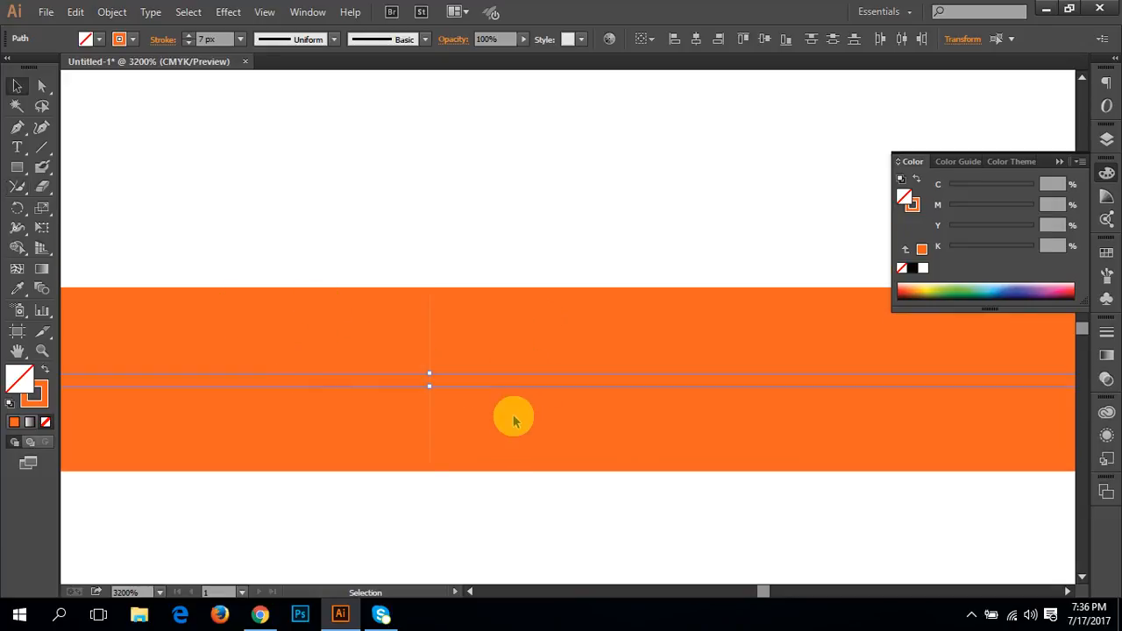
pyautogui.click(513, 418)
pyautogui.moveTo(506, 379); pyautogui.dragTo(646, 380)
pyautogui.hotkey('ctrl', 'z')
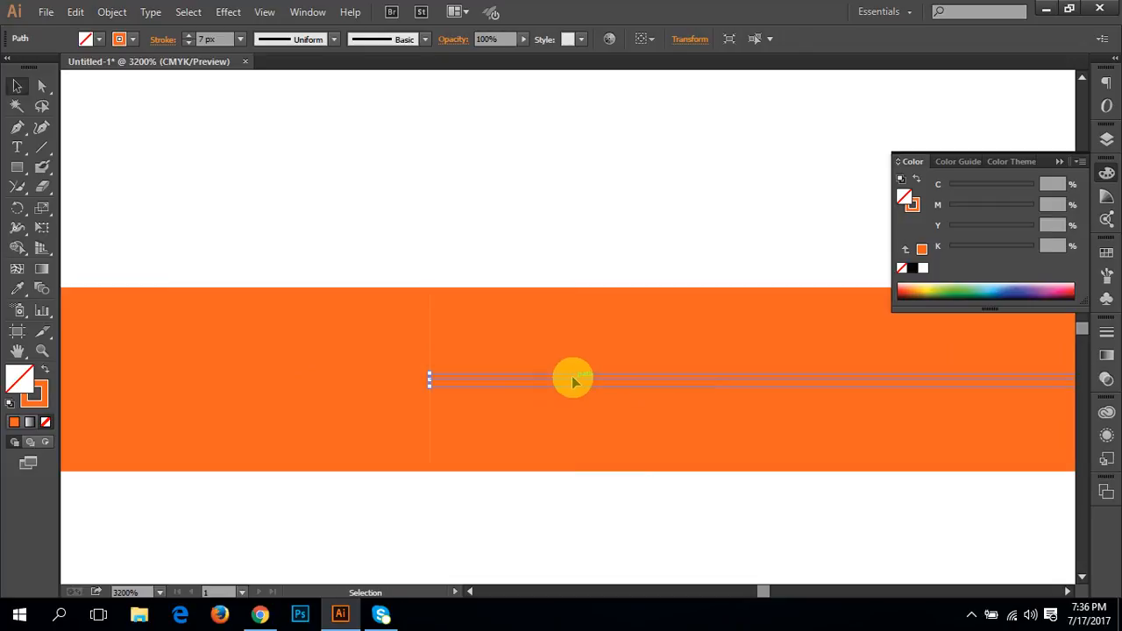
# Step: Reselect both orange lines and try once more to merge them across the seam with the Join tool
pyautogui.moveTo(564, 531); pyautogui.dragTo(286, 288)
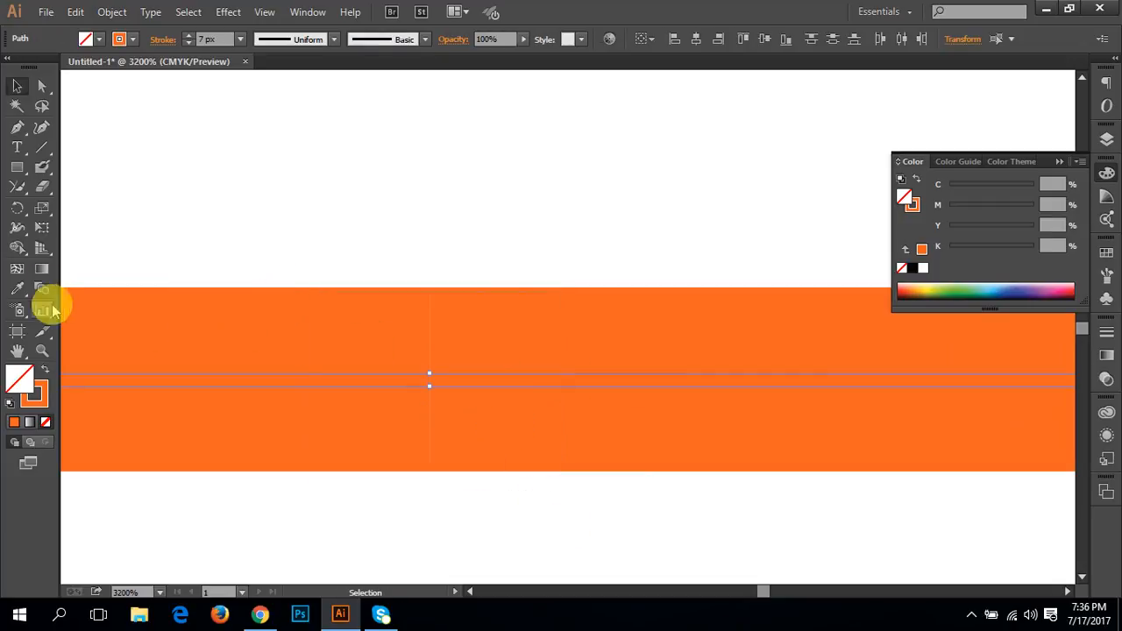
pyautogui.moveTo(15, 187); pyautogui.dragTo(88, 243)
pyautogui.moveTo(370, 385); pyautogui.dragTo(559, 392)
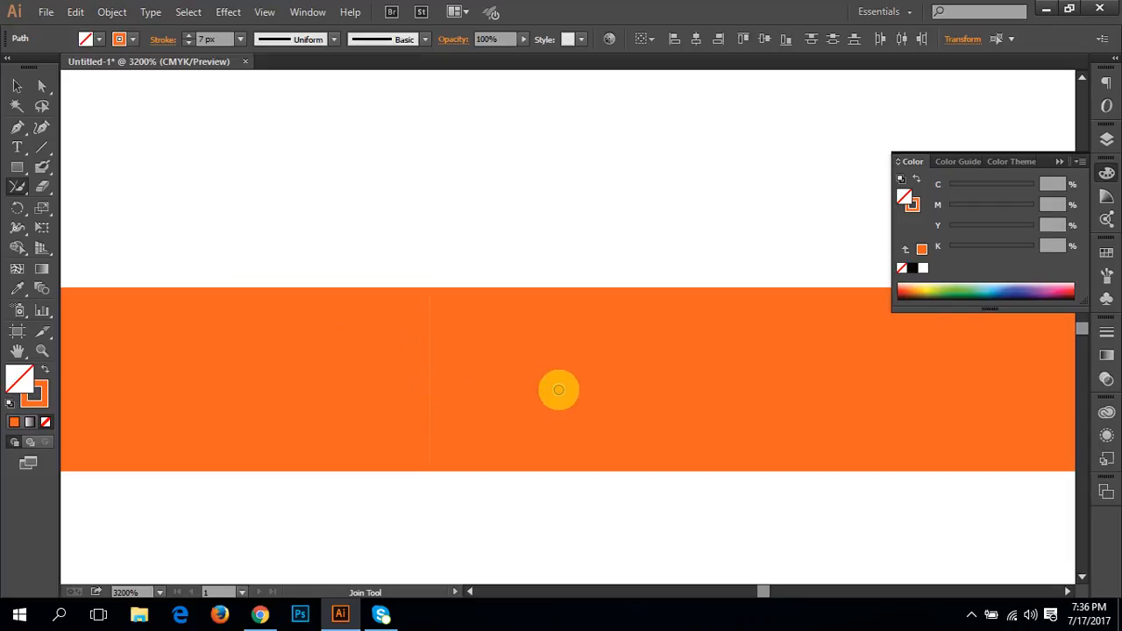
# Step: Activate the Eraser tool, look through its related tools, and switch to the Reflect tool
pyautogui.click(42, 189)
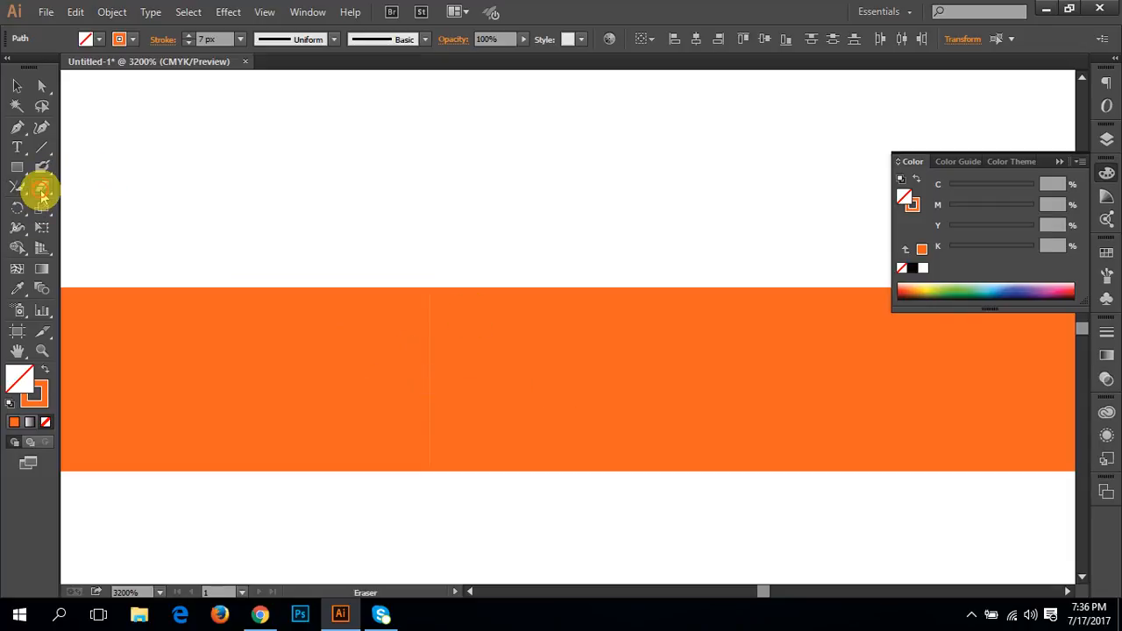
pyautogui.moveTo(42, 195)
pyautogui.mouseDown()
pyautogui.moveTo(91, 209)
pyautogui.moveTo(94, 165)
pyautogui.moveTo(91, 235)
pyautogui.moveTo(92, 186)
pyautogui.mouseUp()
pyautogui.moveTo(16, 208)
pyautogui.mouseDown()
pyautogui.moveTo(77, 213)
pyautogui.moveTo(91, 227)
pyautogui.mouseUp()
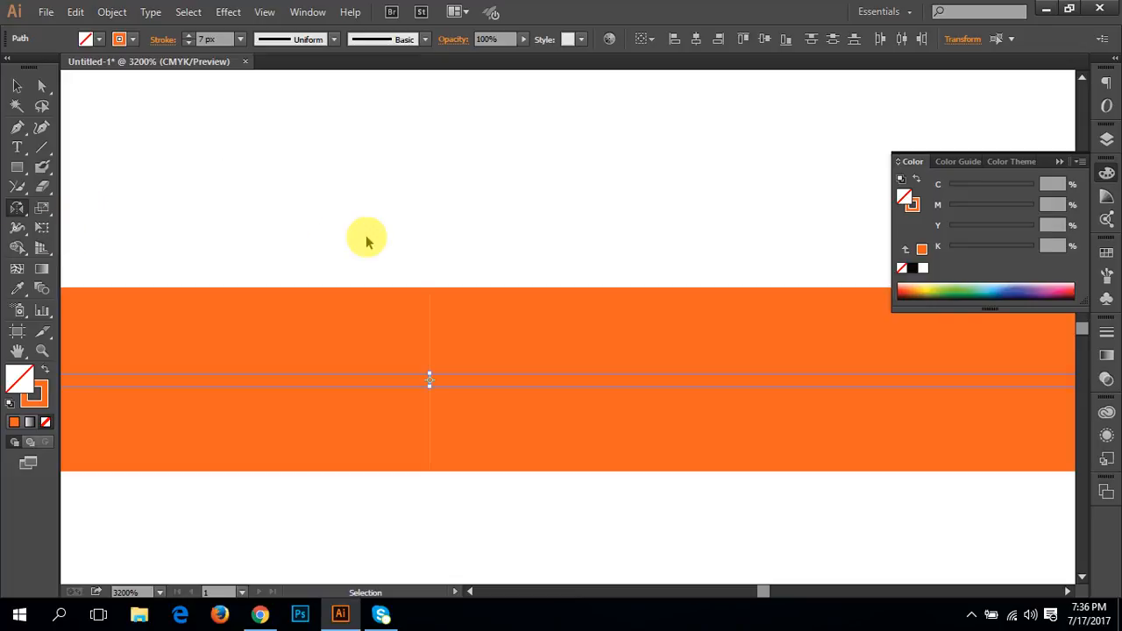
# Step: Move the left orange line upward, away from the other line, and rotate it to vertical
pyautogui.hotkey('ctrl', '-')
pyautogui.hotkey('ctrl', '-')
pyautogui.hotkey('ctrl', '-')
pyautogui.hotkey('ctrl', '-')
pyautogui.hotkey('ctrl', '-')
pyautogui.moveTo(366, 236); pyautogui.dragTo(426, 303)
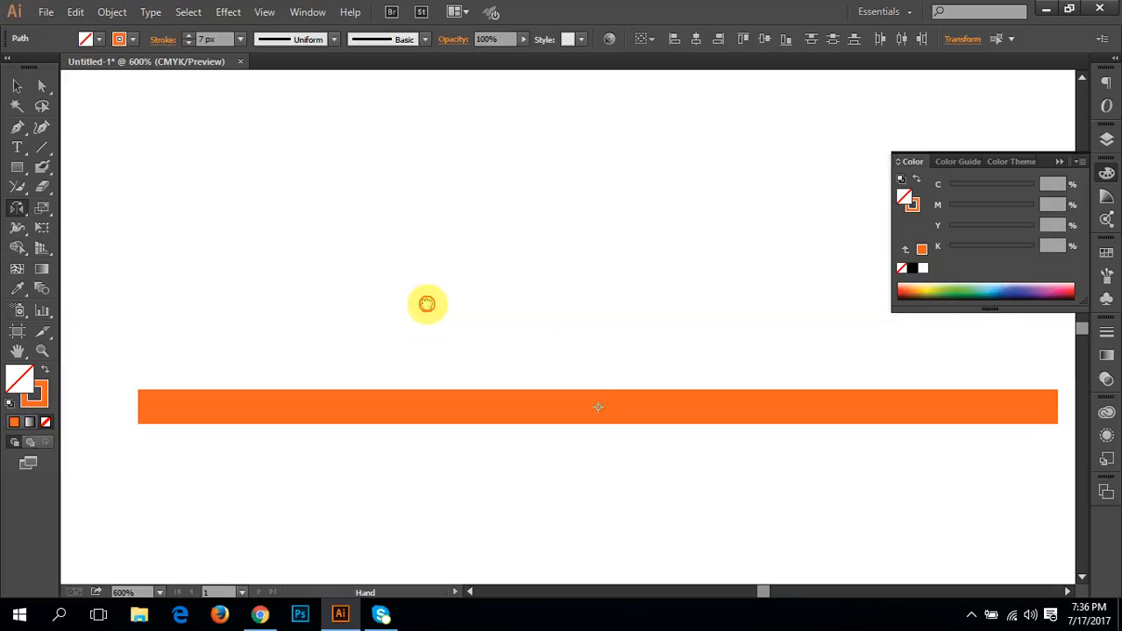
pyautogui.press('v')
pyautogui.moveTo(359, 416); pyautogui.dragTo(366, 228)
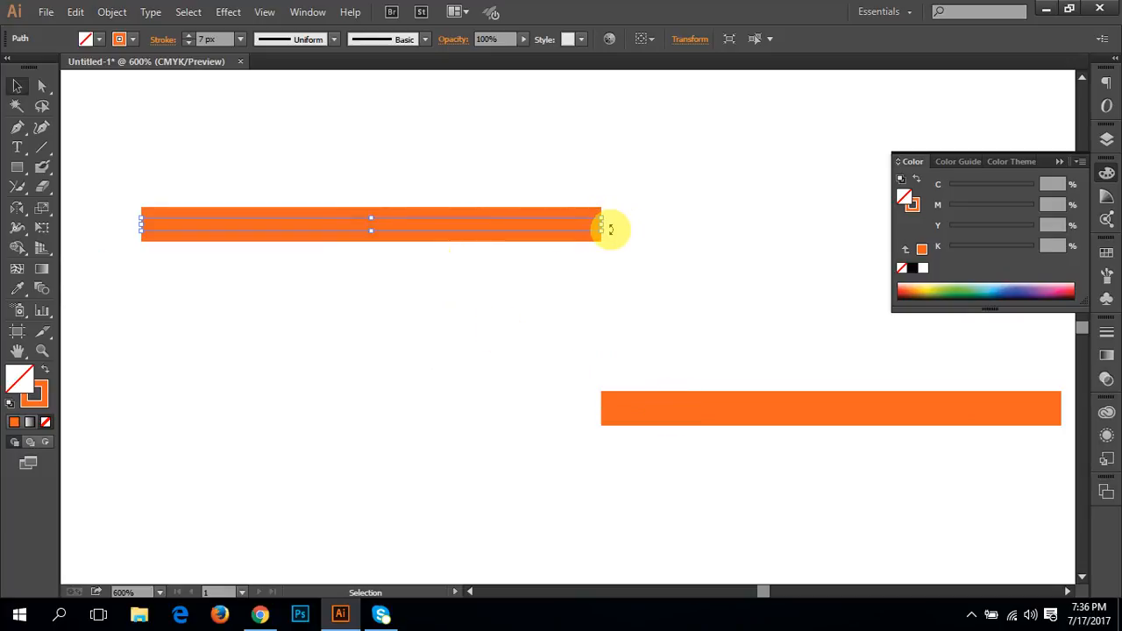
pyautogui.moveTo(611, 229); pyautogui.dragTo(422, 398)
# Step: Delete the remaining horizontal orange line, keeping only the vertical one
pyautogui.press('space')
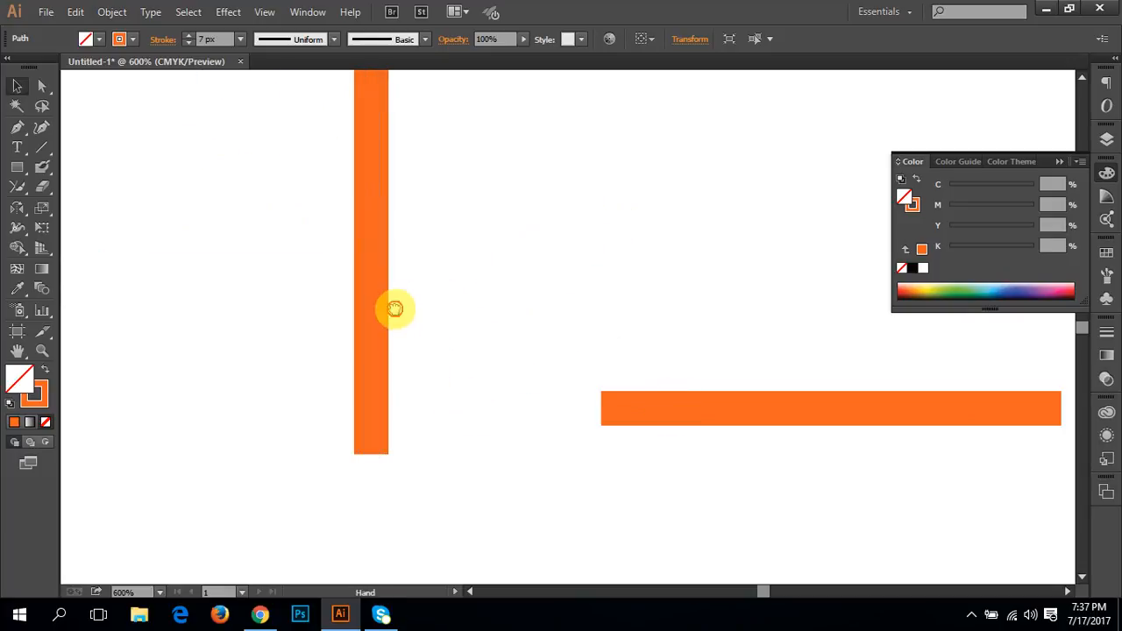
pyautogui.moveTo(397, 303); pyautogui.dragTo(370, 393)
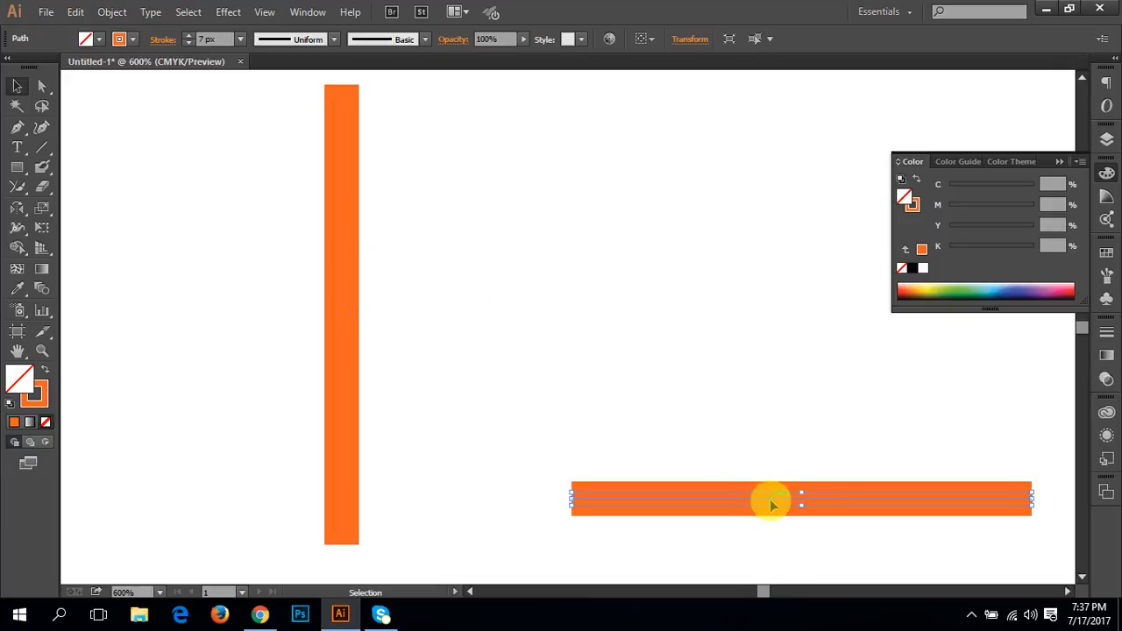
pyautogui.press('Delete')
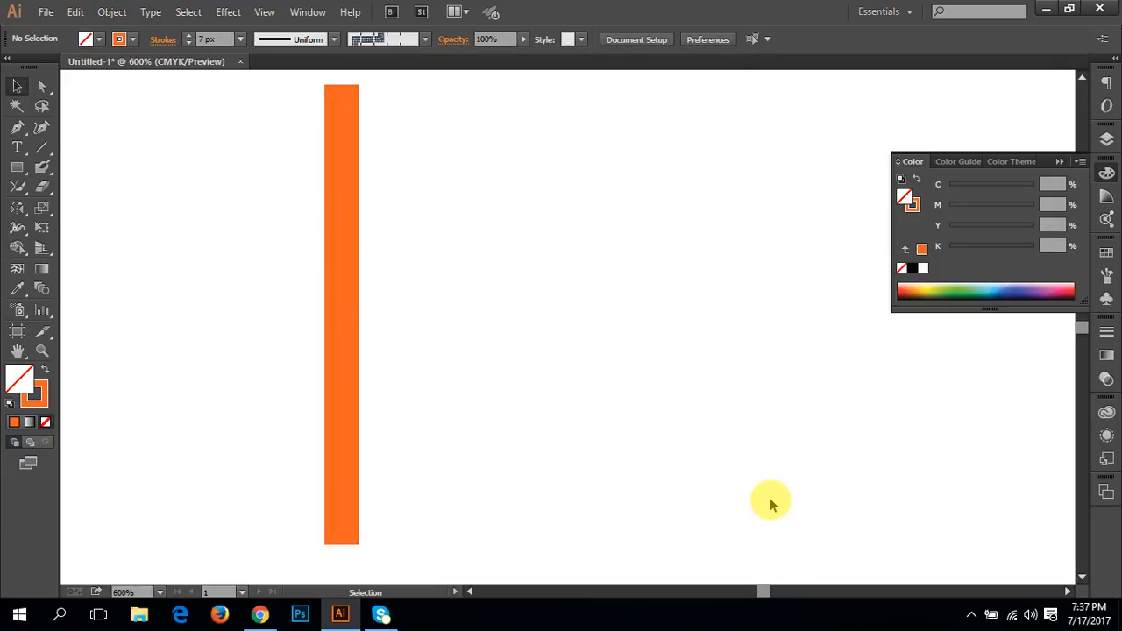
# Step: Move the vertical orange line to the right, and undo the move
pyautogui.click(342, 342)
pyautogui.moveTo(342, 342)
pyautogui.mouseDown()
pyautogui.moveTo(368, 330)
pyautogui.moveTo(623, 331)
pyautogui.mouseUp()
pyautogui.hotkey('ctrl', 'z')
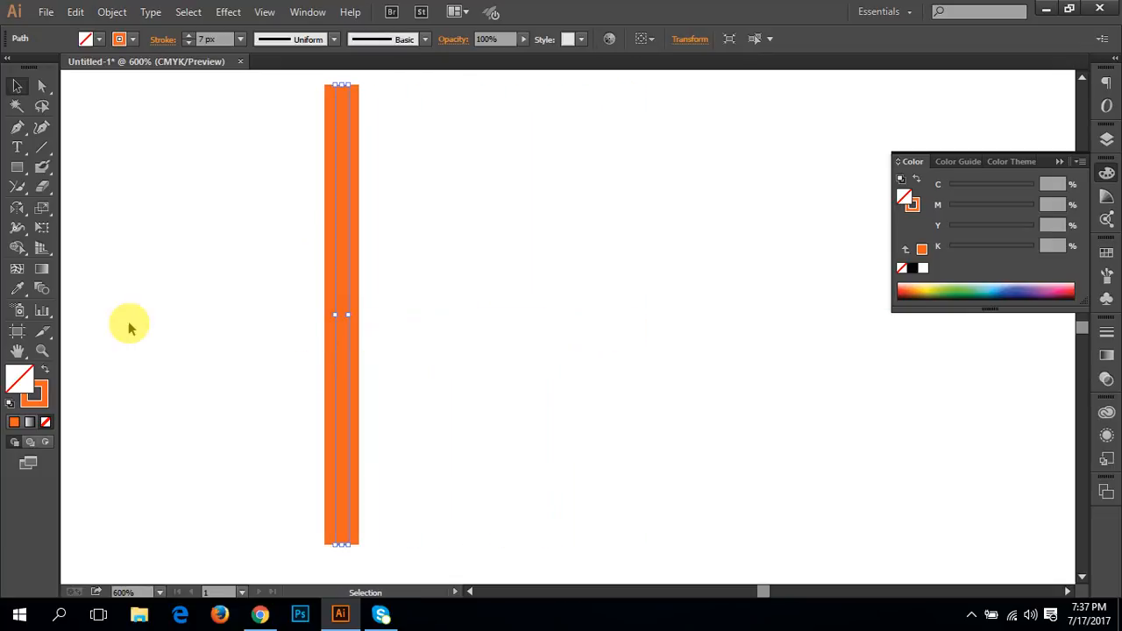
# Step: Create a reflected copy of the vertical orange line across the vertical axis at 90°, with preview enabled
pyautogui.doubleClick(18, 212)
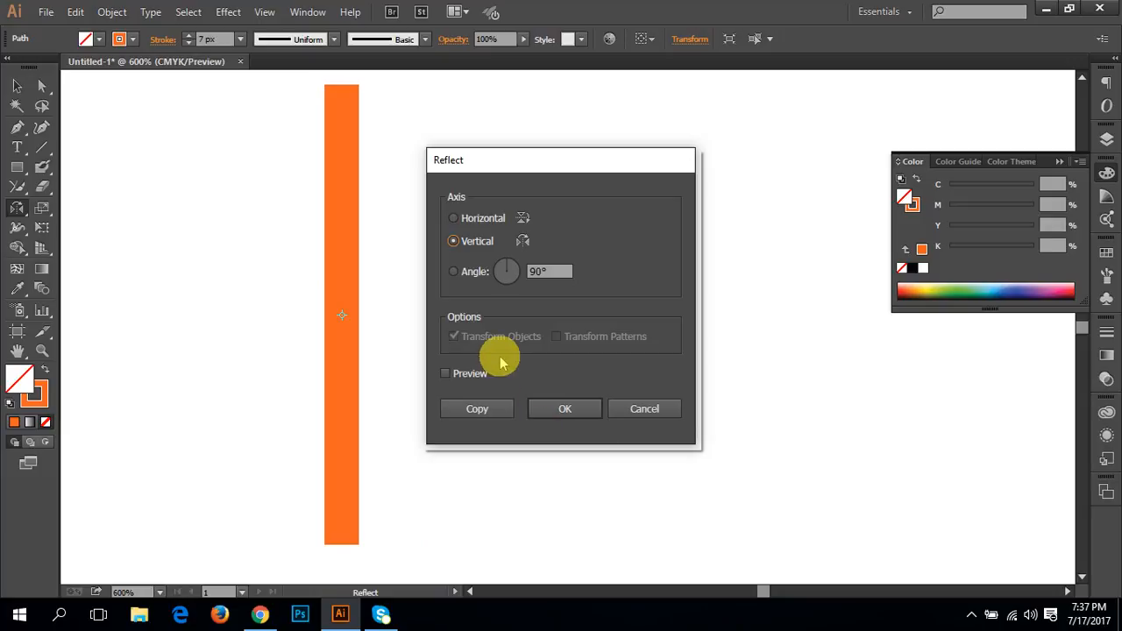
pyautogui.moveTo(511, 160); pyautogui.dragTo(712, 155)
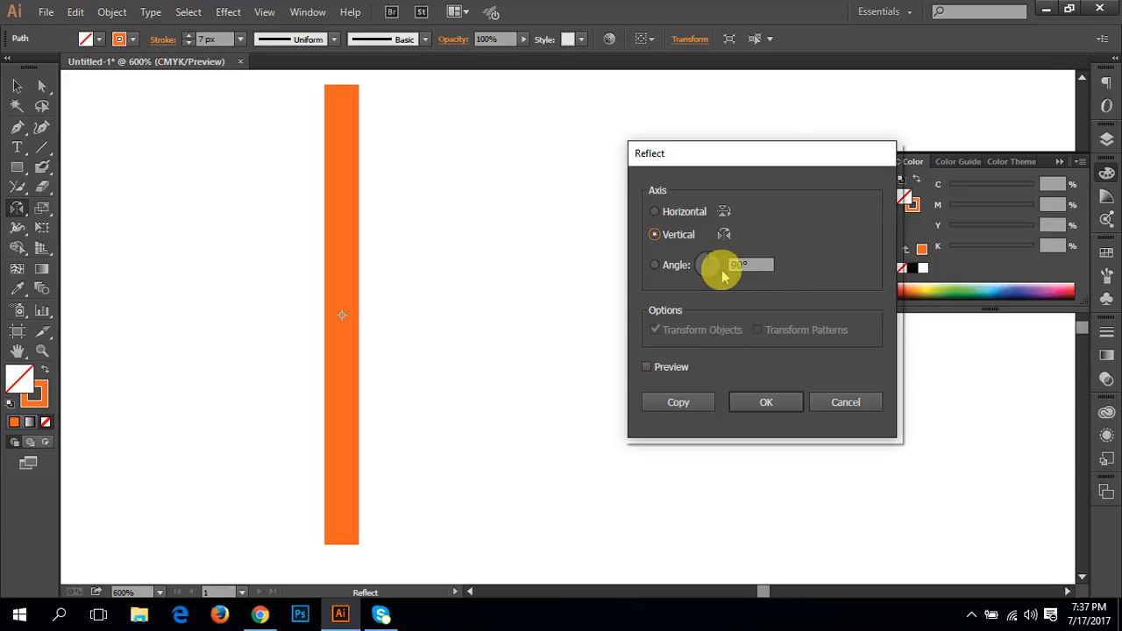
pyautogui.click(654, 265)
pyautogui.click(655, 235)
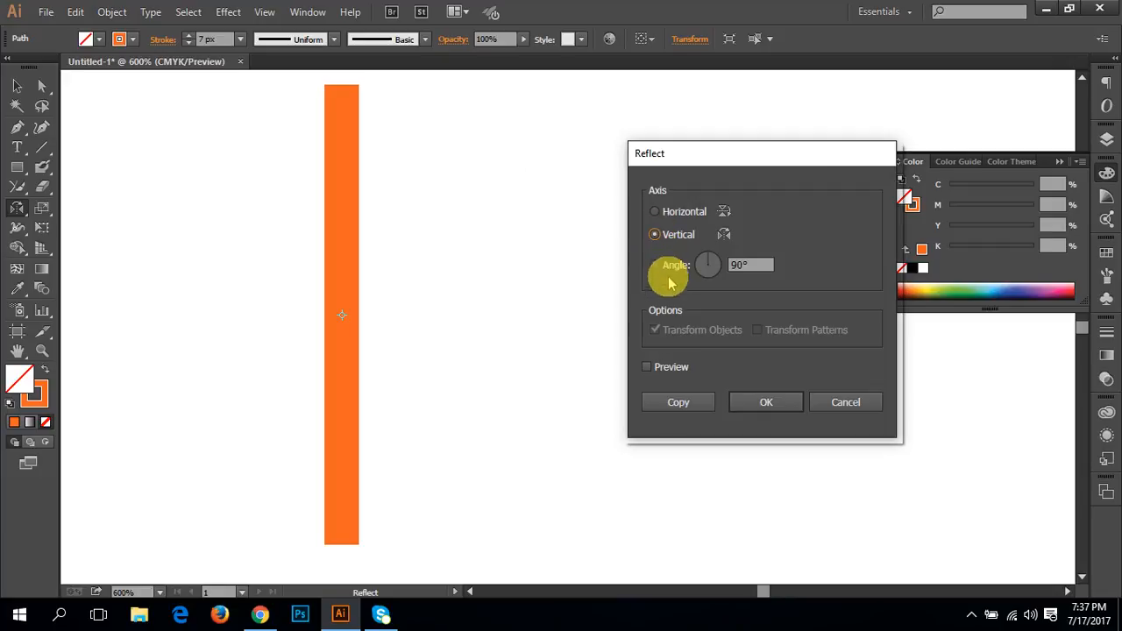
pyautogui.click(647, 366)
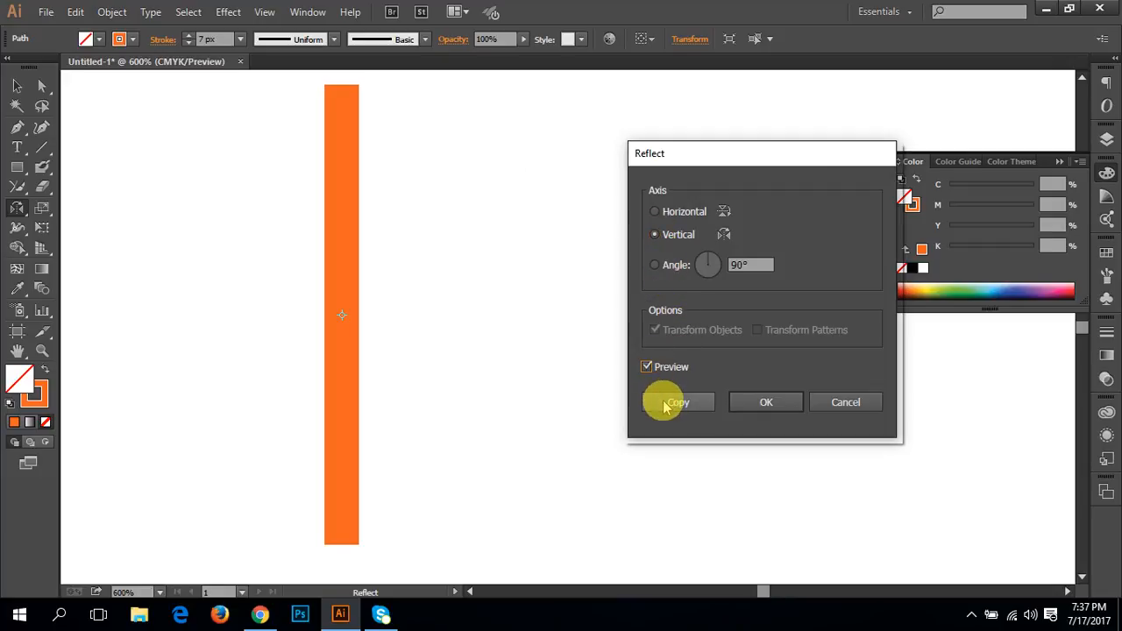
pyautogui.moveTo(707, 162); pyautogui.dragTo(929, 148)
pyautogui.click(898, 388)
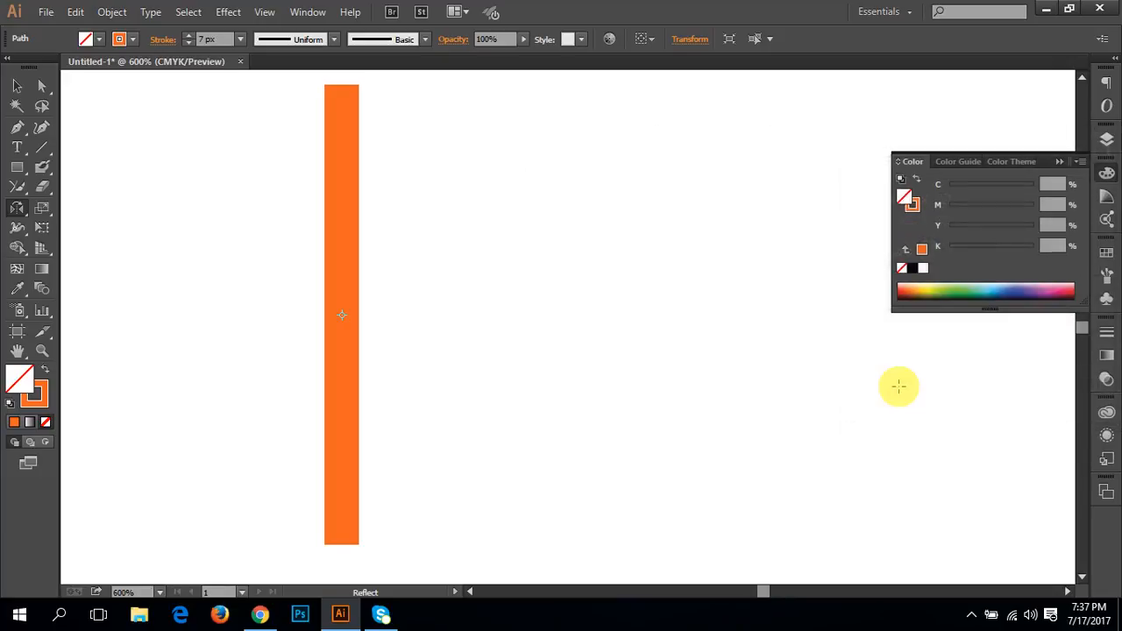
# Step: Move the reflected copy slightly right of the original line to expose both, and undo the move
pyautogui.press('v')
pyautogui.moveTo(358, 371); pyautogui.dragTo(478, 367)
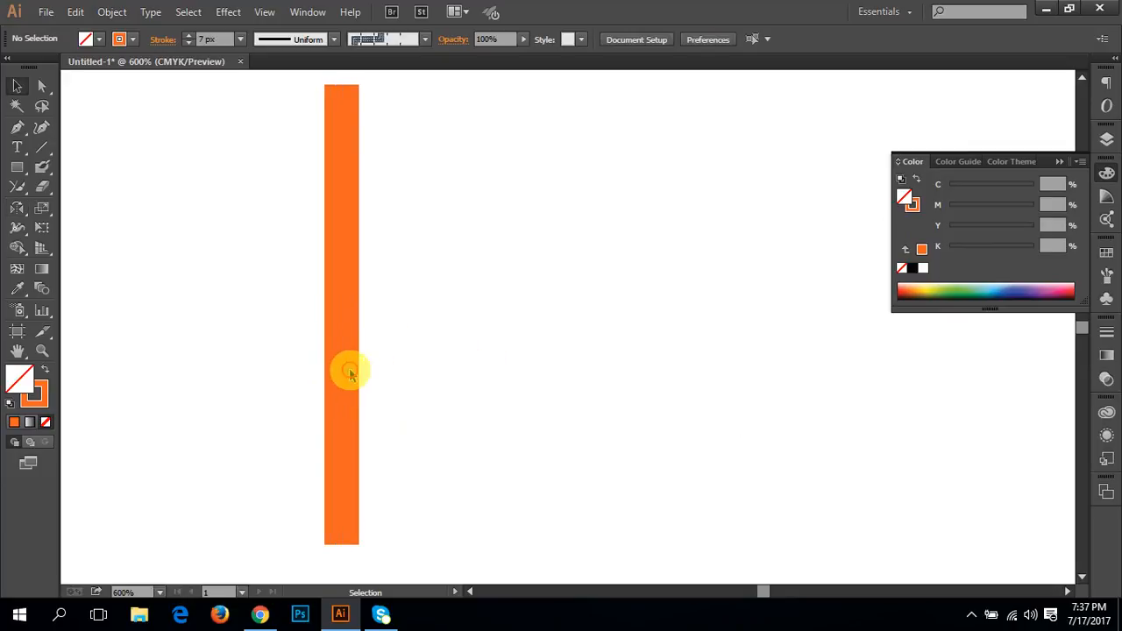
pyautogui.moveTo(341, 371); pyautogui.dragTo(417, 376)
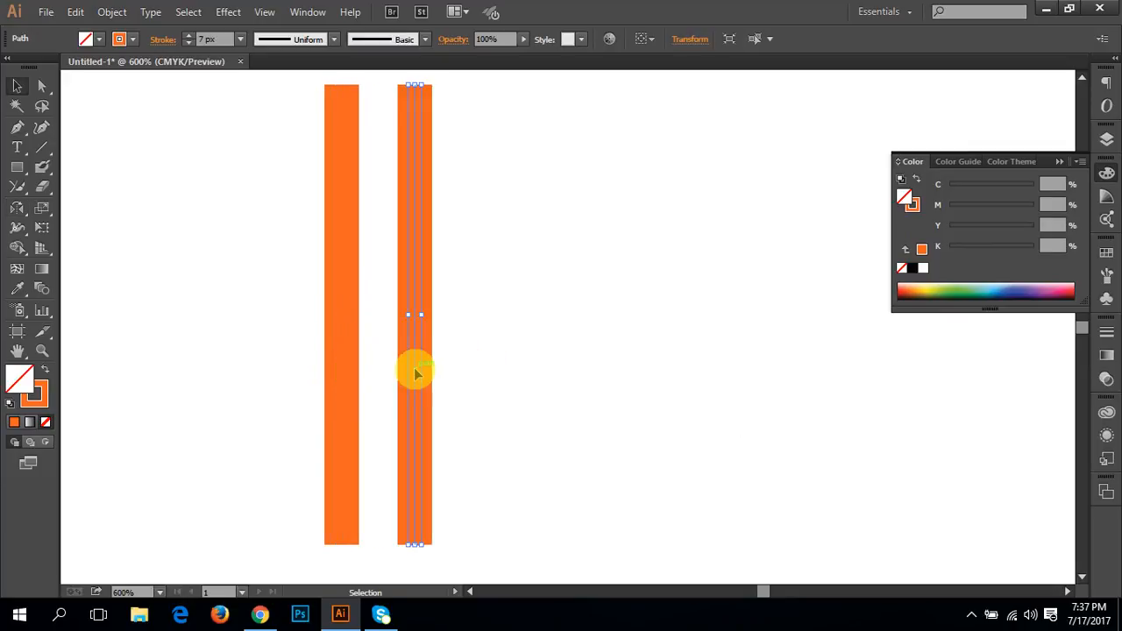
pyautogui.hotkey('ctrl', 'z')
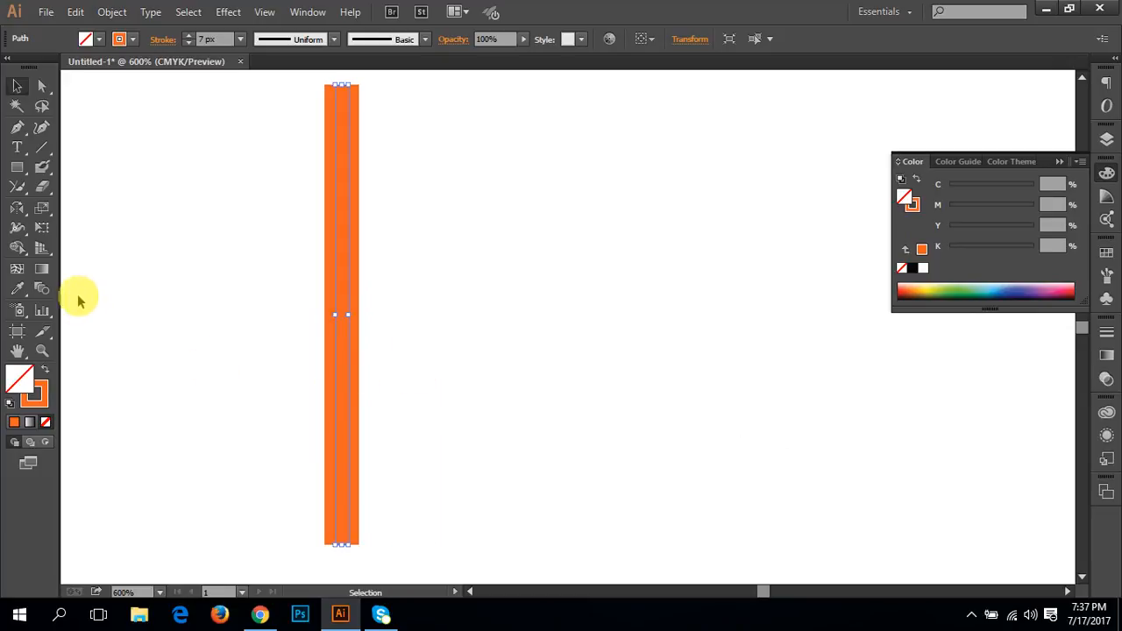
# Step: Activate the Reflect tool, show the rulers, and place a horizontal guide through the vertical line's centre
pyautogui.moveTo(17, 208); pyautogui.dragTo(79, 229)
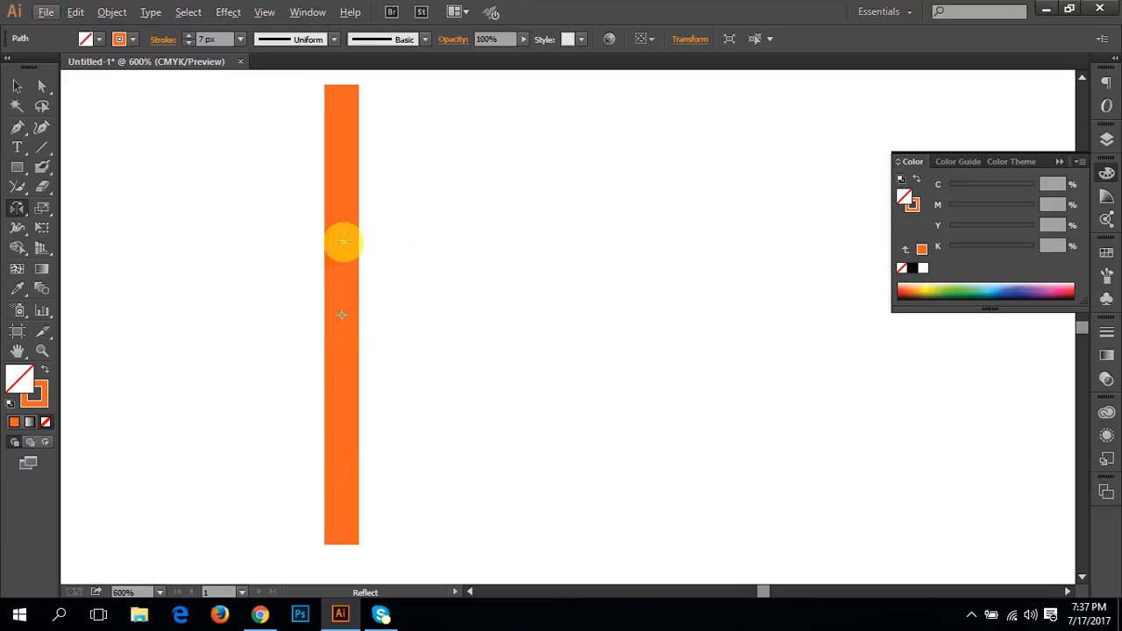
pyautogui.hotkey('ctrl', 'r')
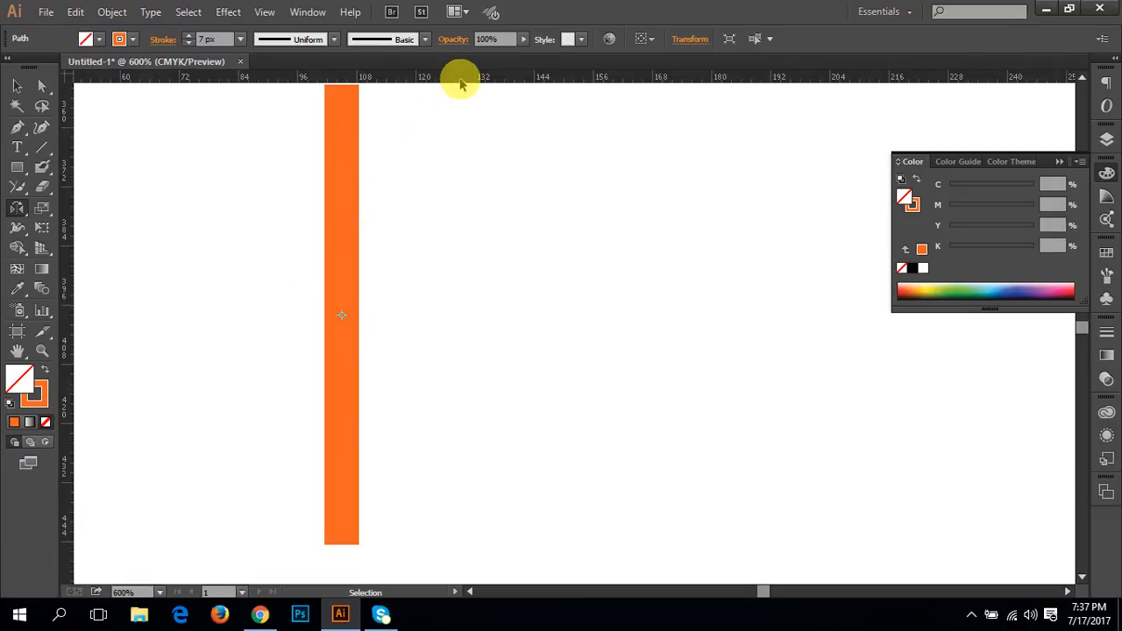
pyautogui.moveTo(459, 76)
pyautogui.mouseDown()
pyautogui.moveTo(474, 311)
pyautogui.moveTo(483, 312)
pyautogui.mouseUp()
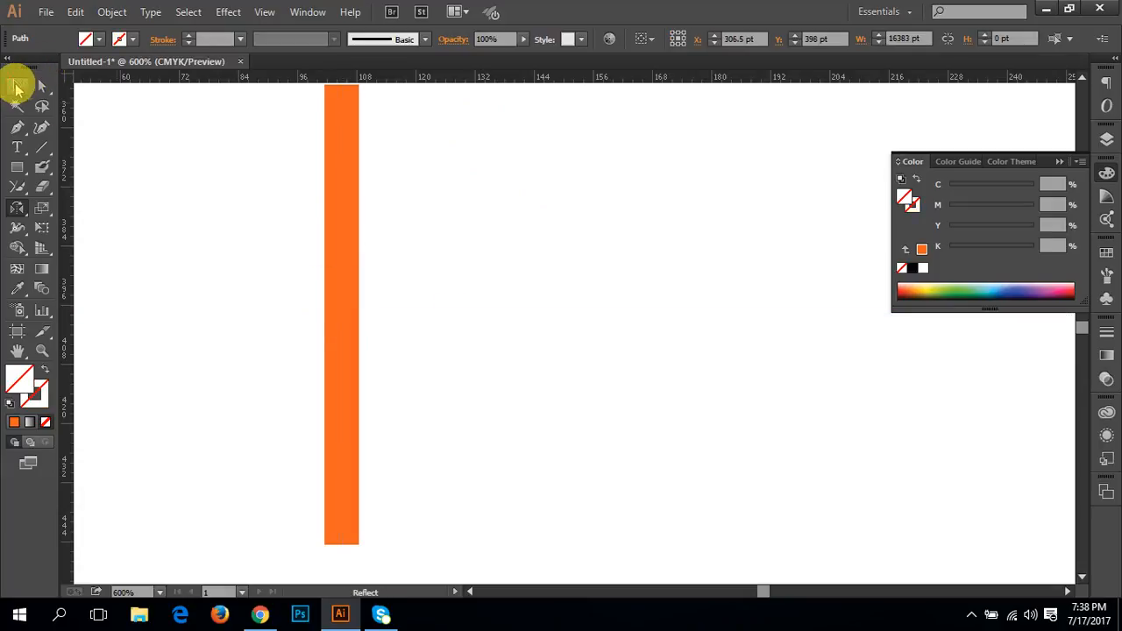
# Step: Reselect the vertical orange line instead of the guide and activate the Reflect tool for it
pyautogui.click(18, 88)
pyautogui.click(342, 237)
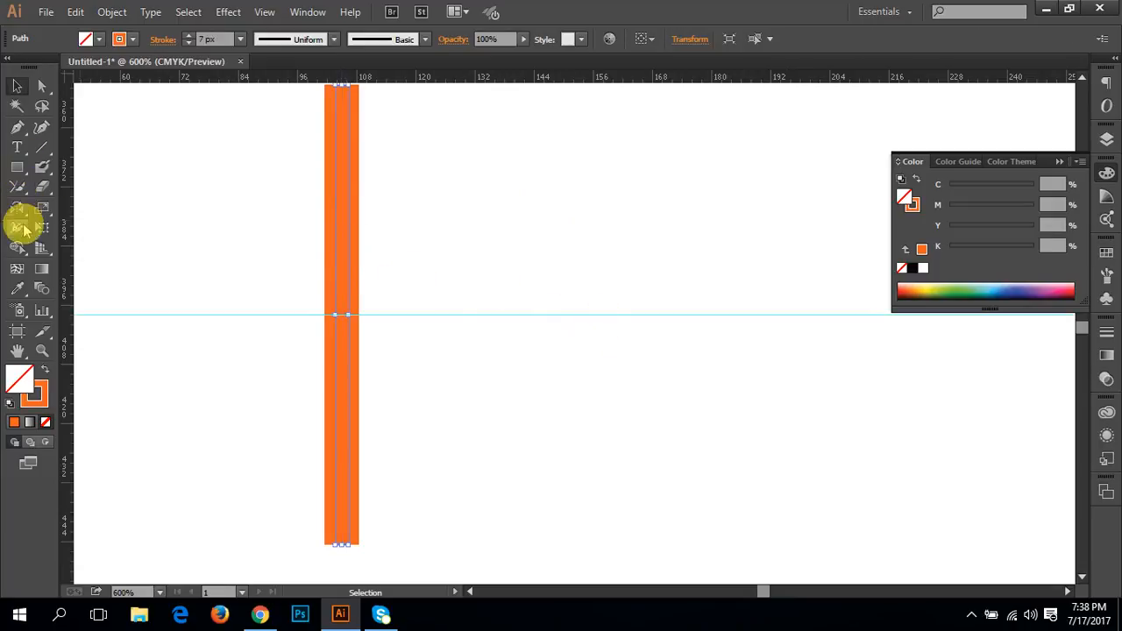
pyautogui.click(17, 206)
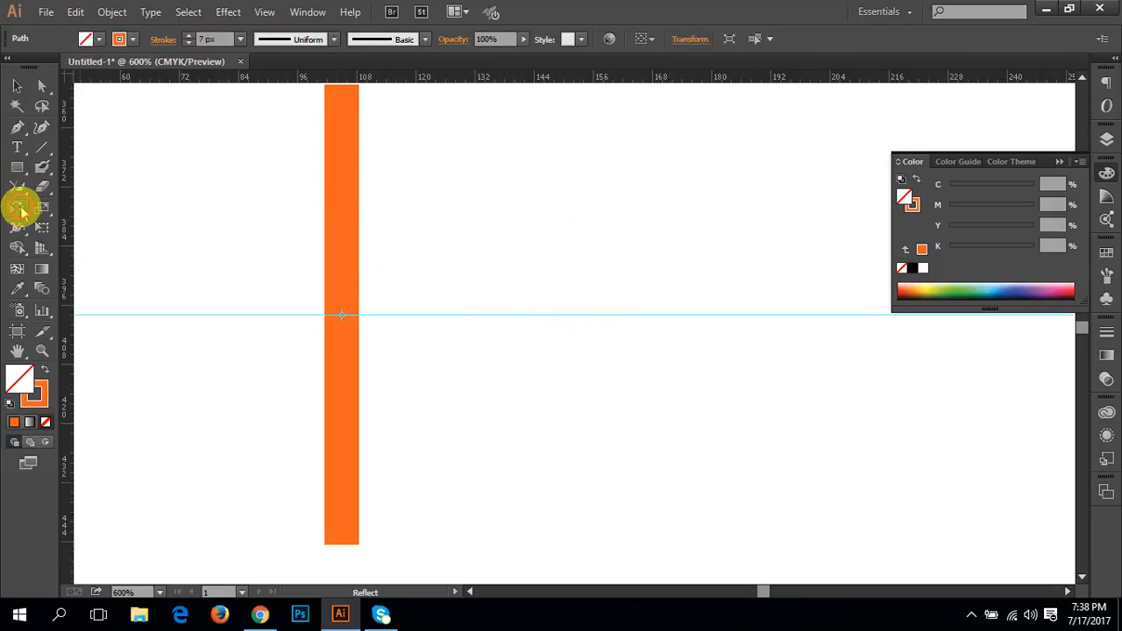
# Step: Preview vertical-axis reflections about two points on the guide, one at about X 151.5 pt and one nearer the line, cancelling each
pyautogui.keyDown('alt'); pyautogui.click(572, 314); pyautogui.keyUp('alt')
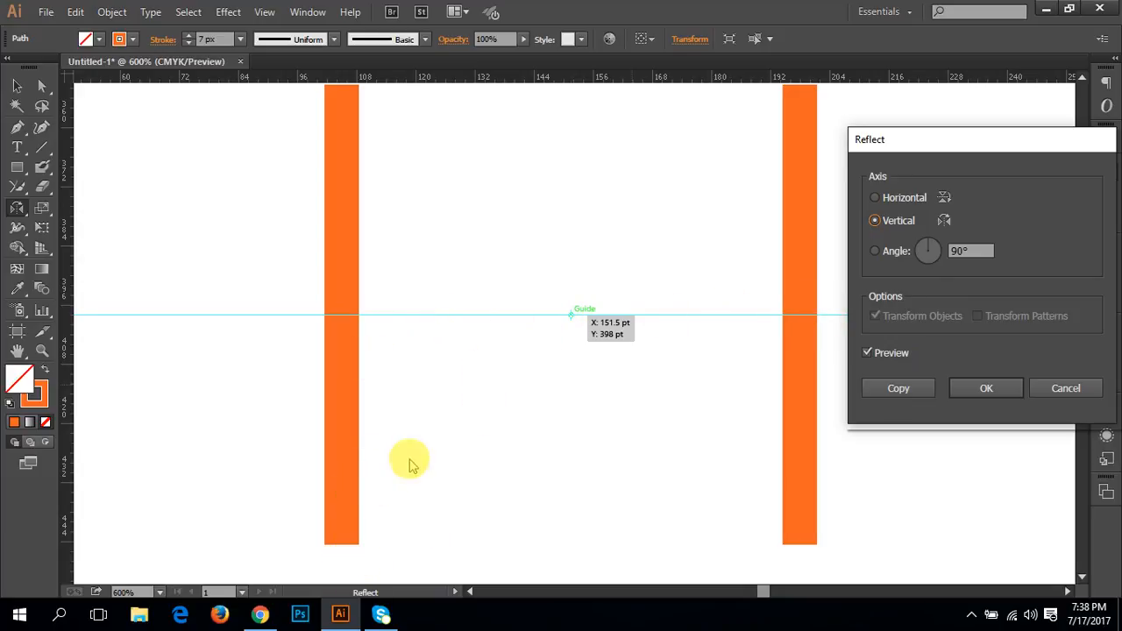
pyautogui.click(1064, 385)
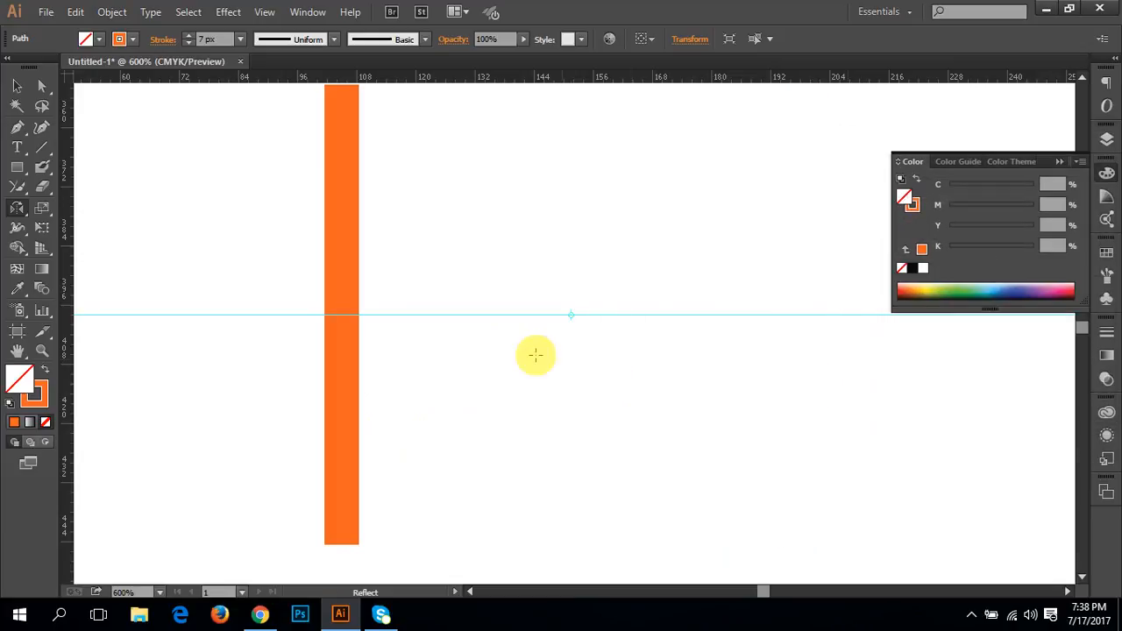
pyautogui.keyDown('alt'); pyautogui.click(429, 314); pyautogui.keyUp('alt')
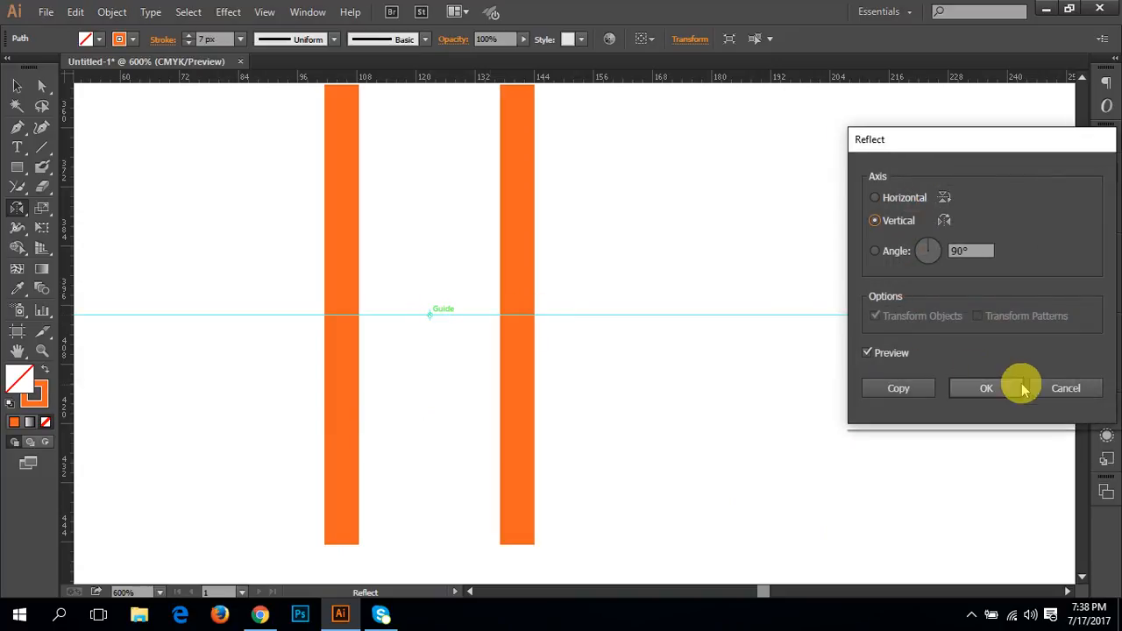
pyautogui.click(1064, 386)
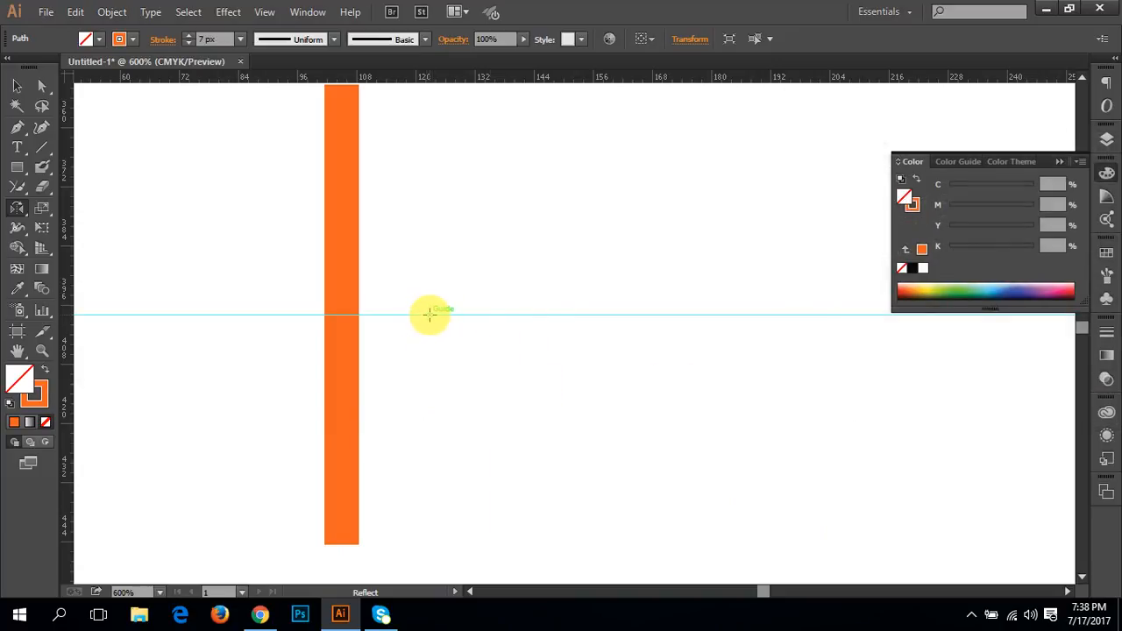
# Step: Create a vertical-axis reflected copy of the orange line about a point on the guide just right of the line, comparing with Preview off and on
pyautogui.keyDown('alt'); pyautogui.click(429, 314); pyautogui.keyUp('alt')
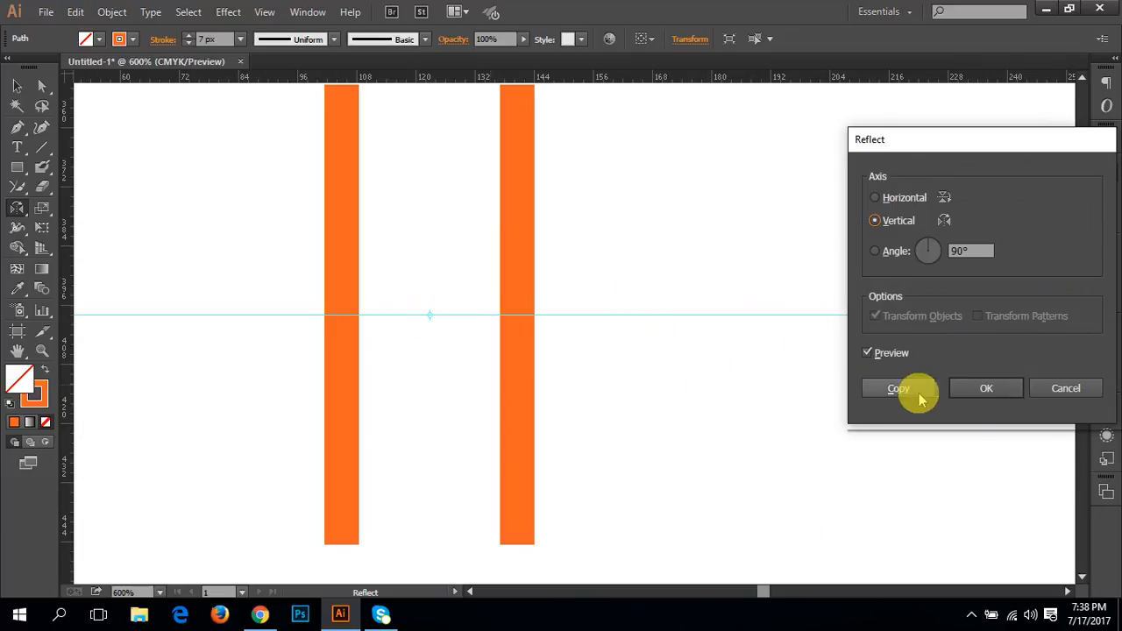
pyautogui.click(872, 354)
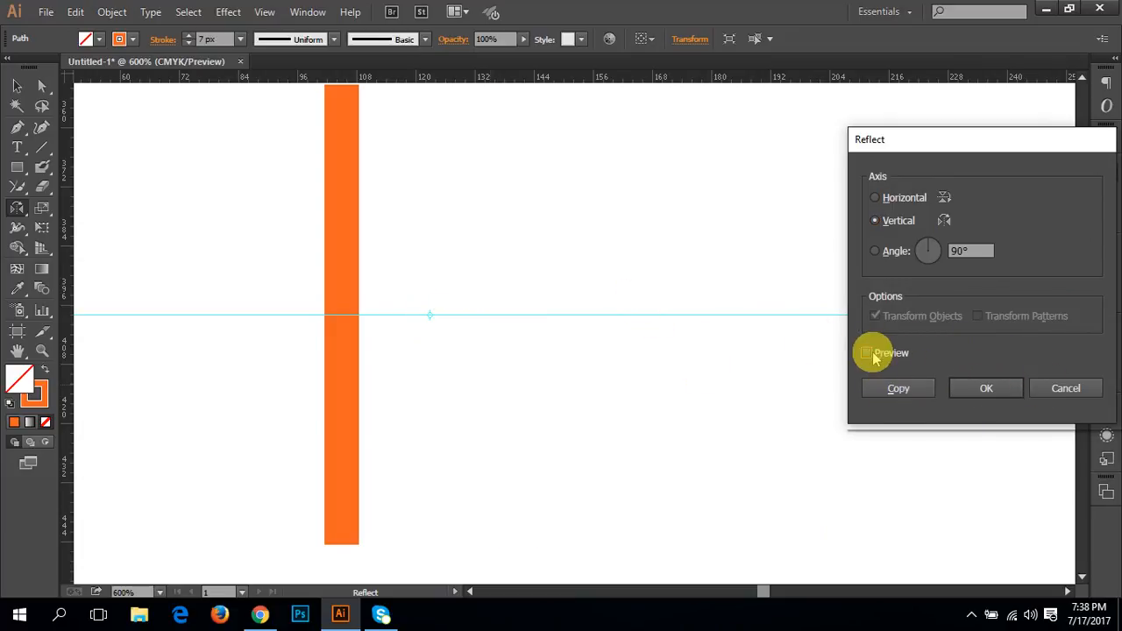
pyautogui.click(871, 354)
pyautogui.click(890, 388)
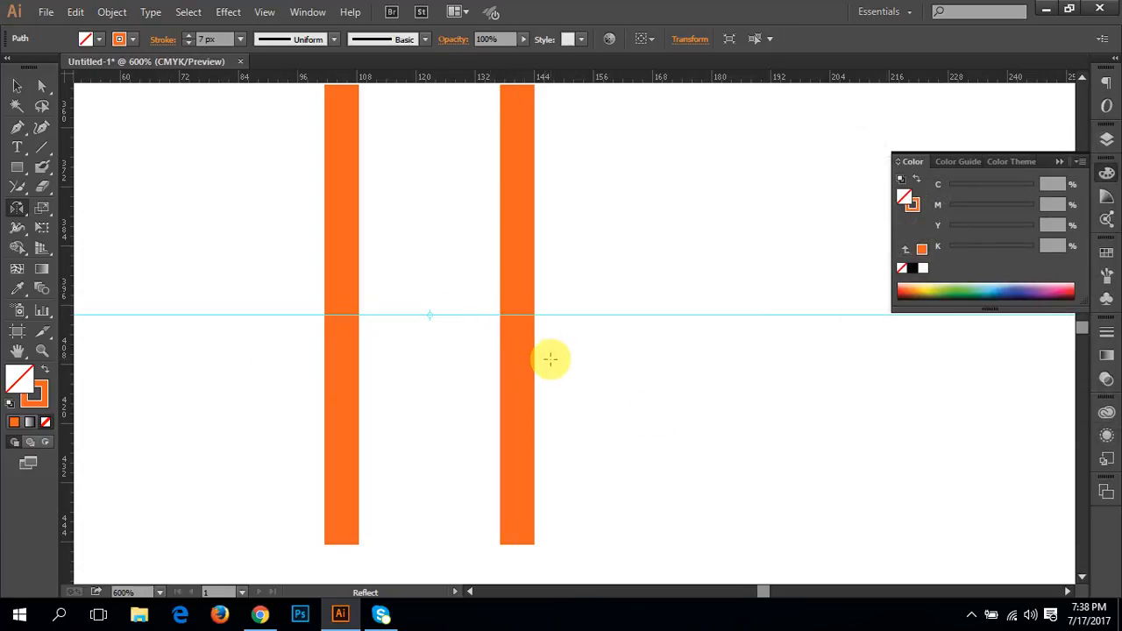
# Step: Delete the reflected copy to the right of the original vertical line
pyautogui.hotkey('ctrl', '-')
pyautogui.press('v')
pyautogui.click(592, 360)
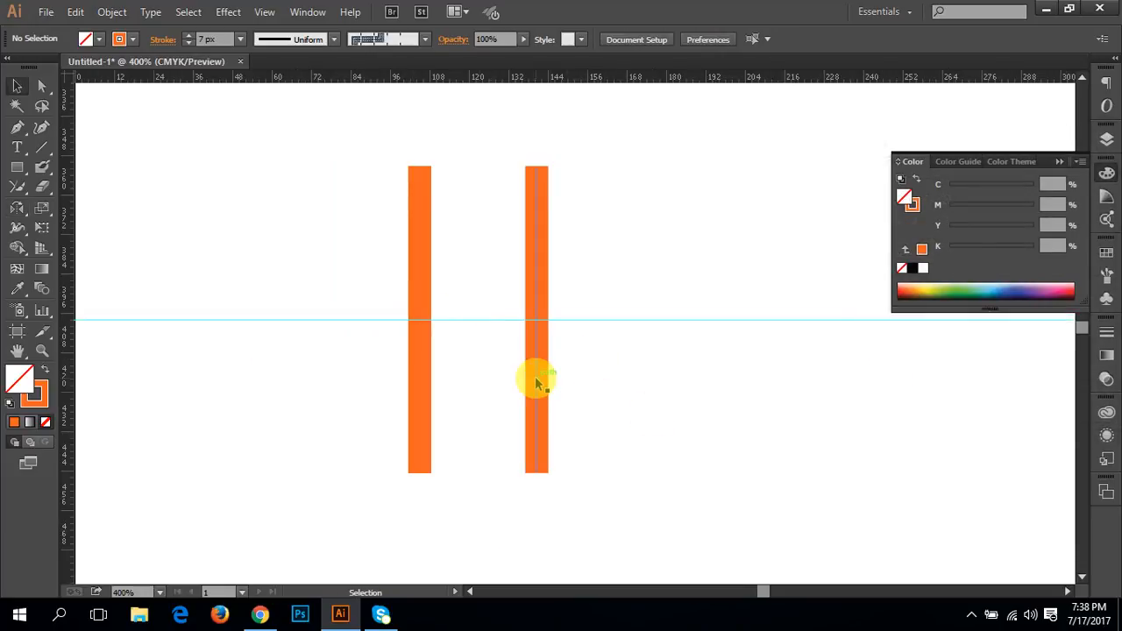
pyautogui.click(536, 380)
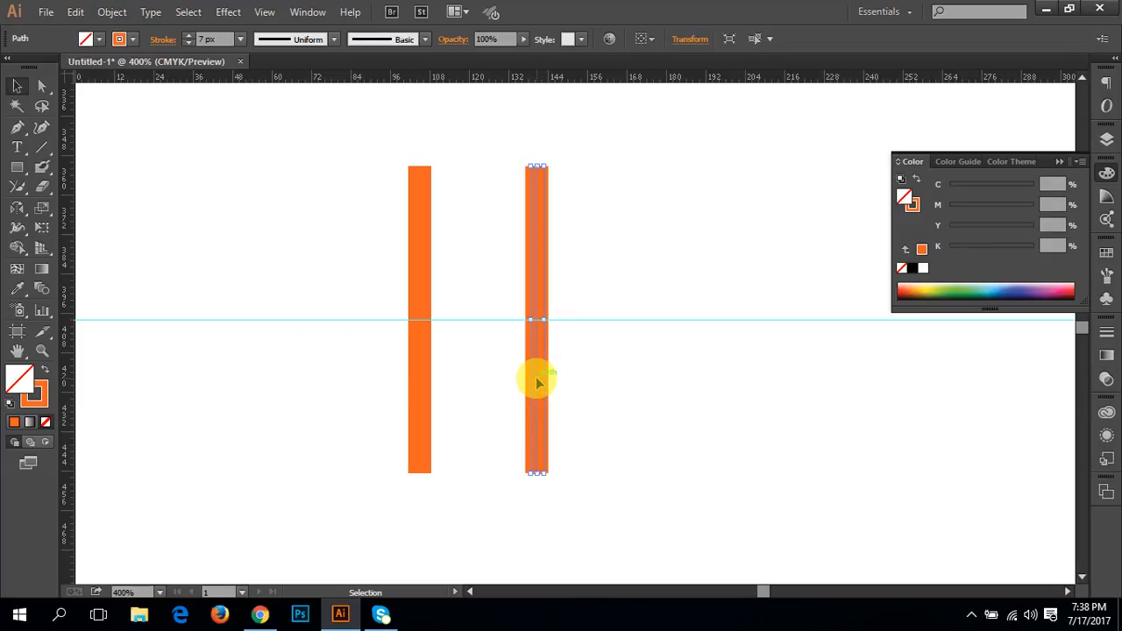
pyautogui.press('Delete')
# Step: Rotate a copy of the vertical line clockwise about its centre into a diagonal, and delete the vertical original
pyautogui.click(426, 187)
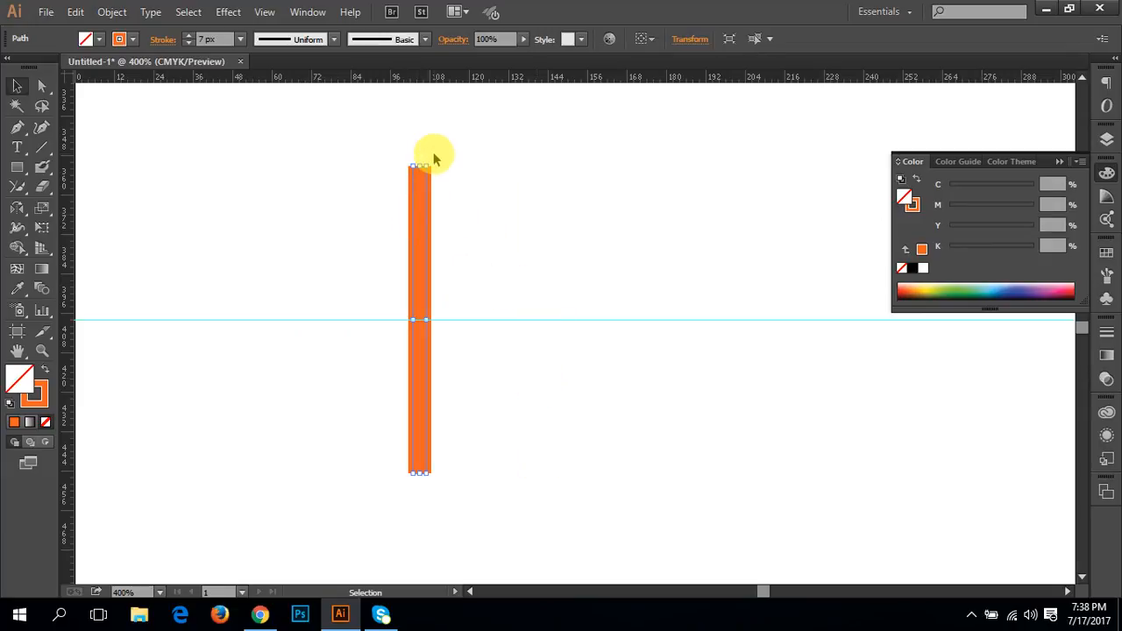
pyautogui.moveTo(427, 161); pyautogui.dragTo(518, 175)
pyautogui.click(439, 220)
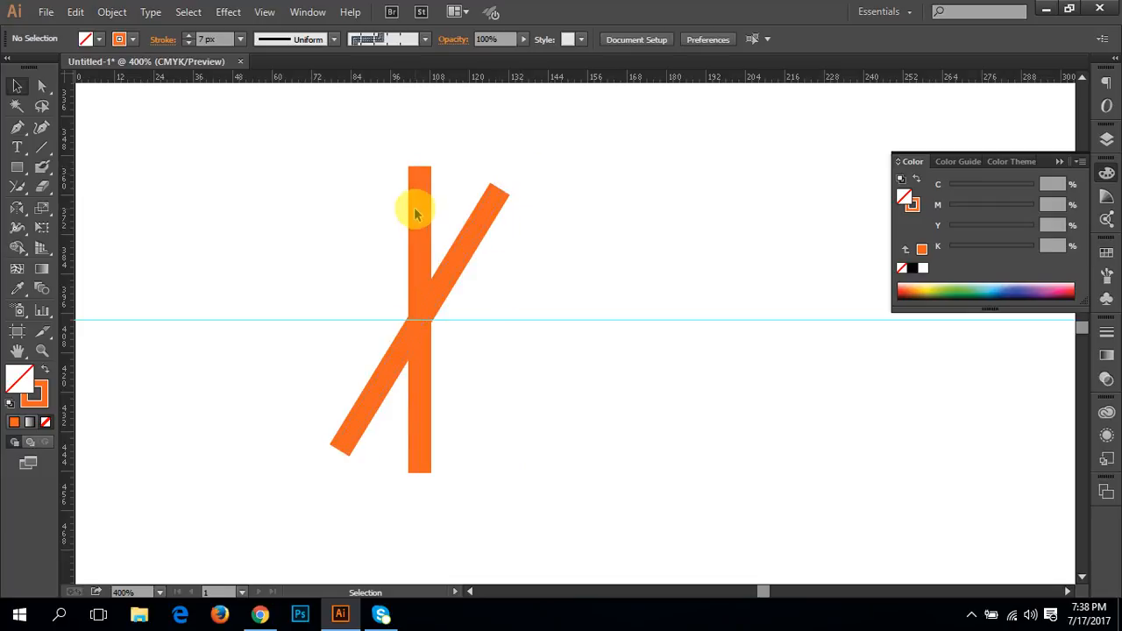
pyautogui.click(420, 212)
pyautogui.press('Delete')
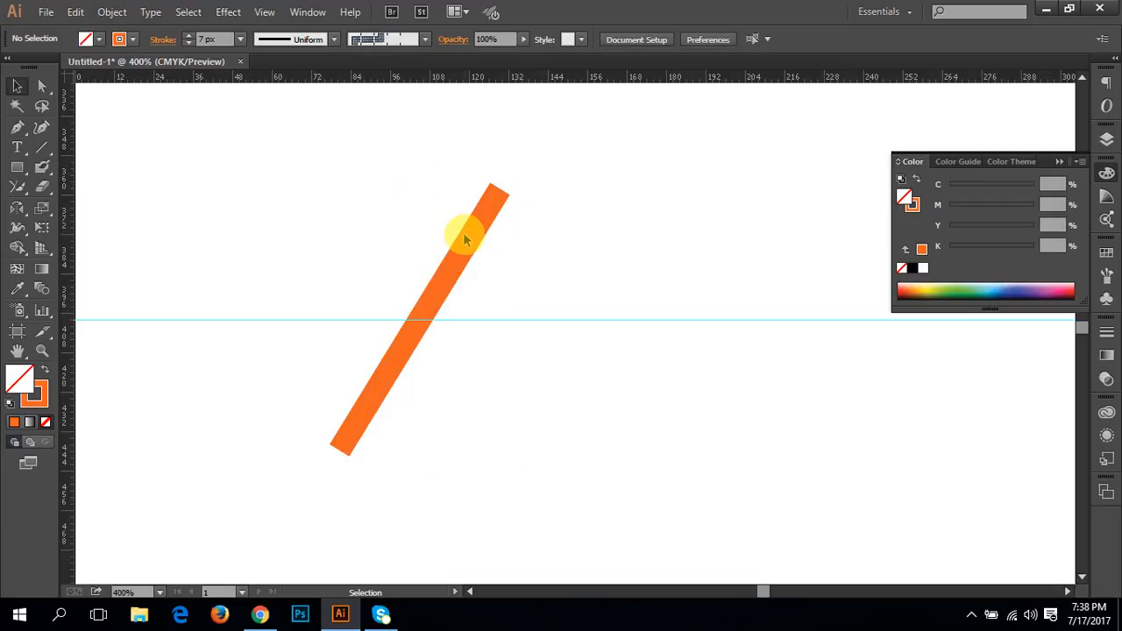
# Step: Preview a vertical-axis reflection of the diagonal line about a point on the guide to its right, toggling Preview, and cancel it
pyautogui.click(469, 247)
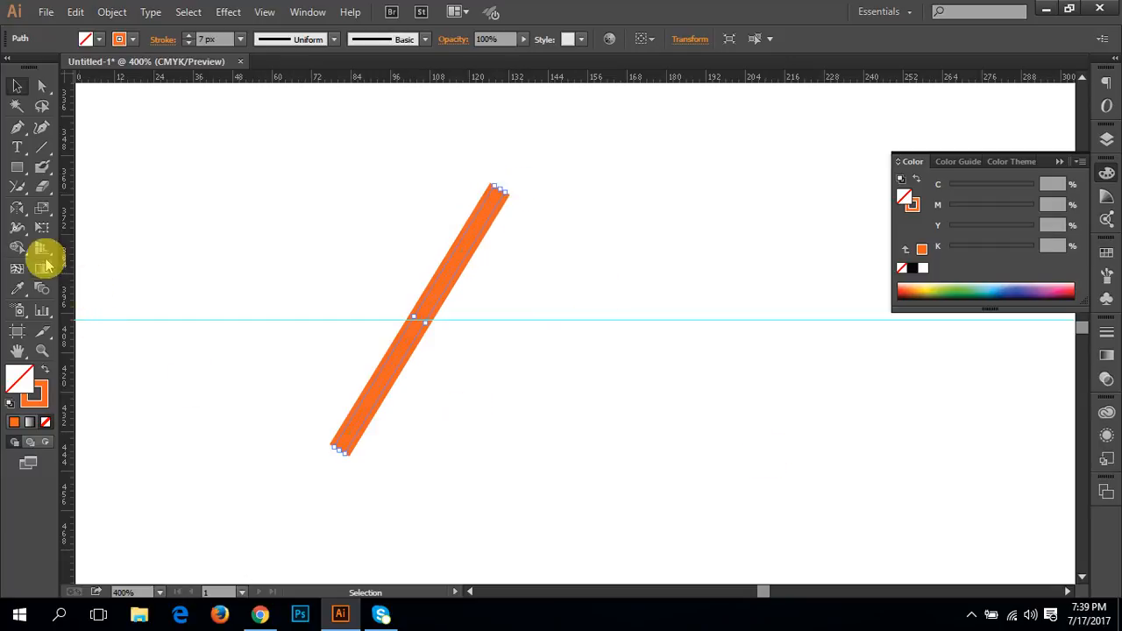
pyautogui.click(17, 214)
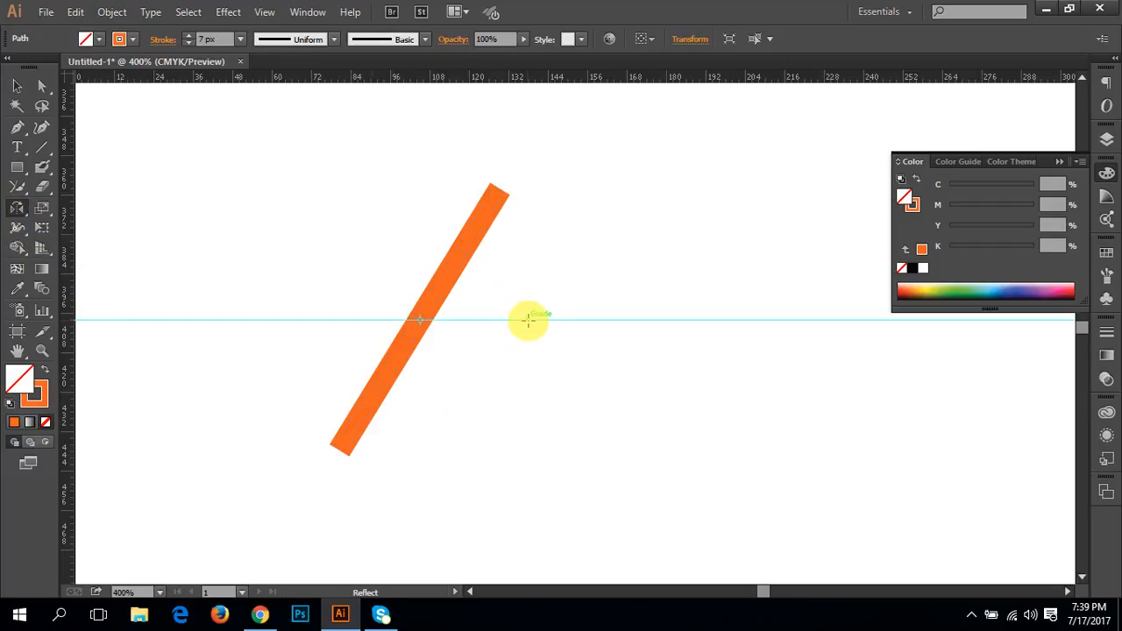
pyautogui.keyDown('alt'); pyautogui.click(573, 319); pyautogui.keyUp('alt')
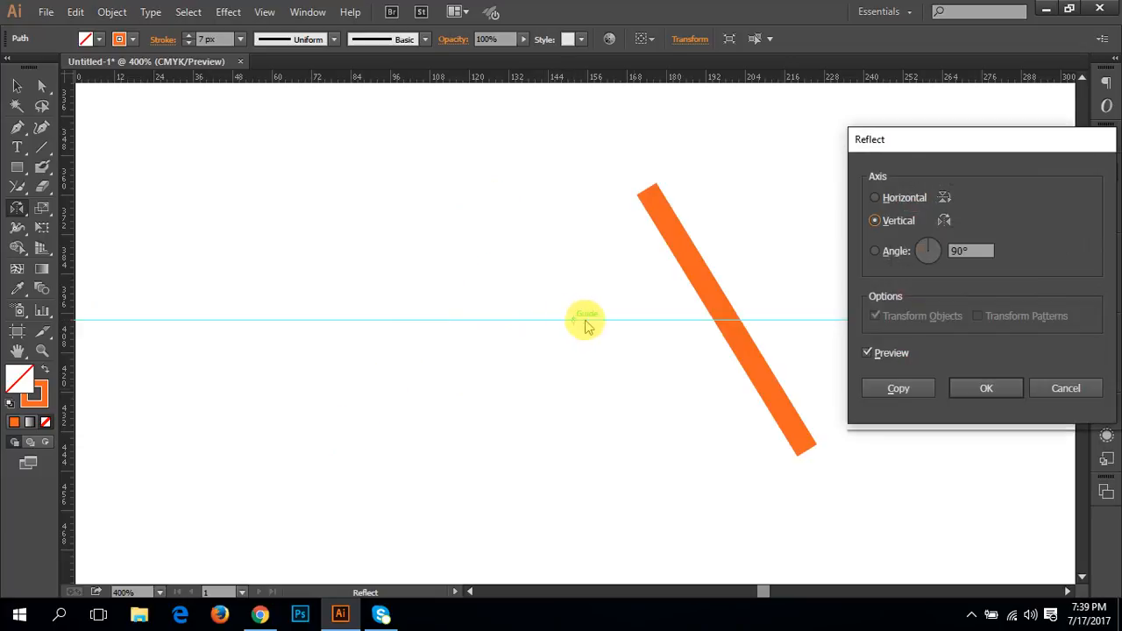
pyautogui.click(894, 354)
pyautogui.click(894, 354)
pyautogui.click(895, 354)
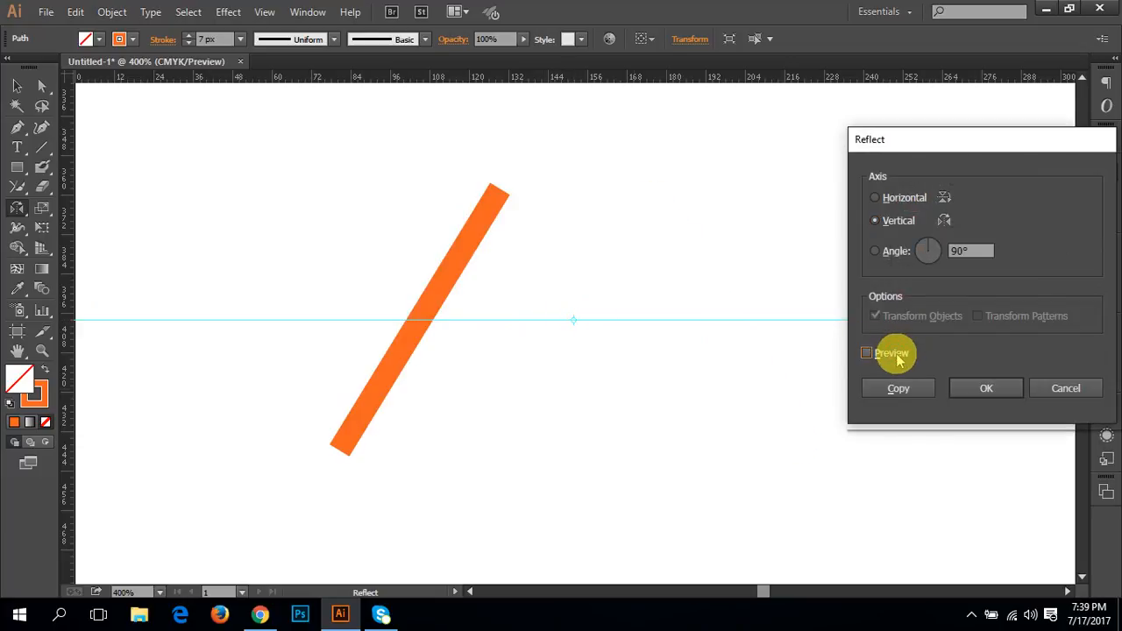
pyautogui.click(894, 354)
pyautogui.click(894, 354)
pyautogui.click(894, 354)
pyautogui.click(894, 354)
pyautogui.click(894, 354)
pyautogui.click(1068, 389)
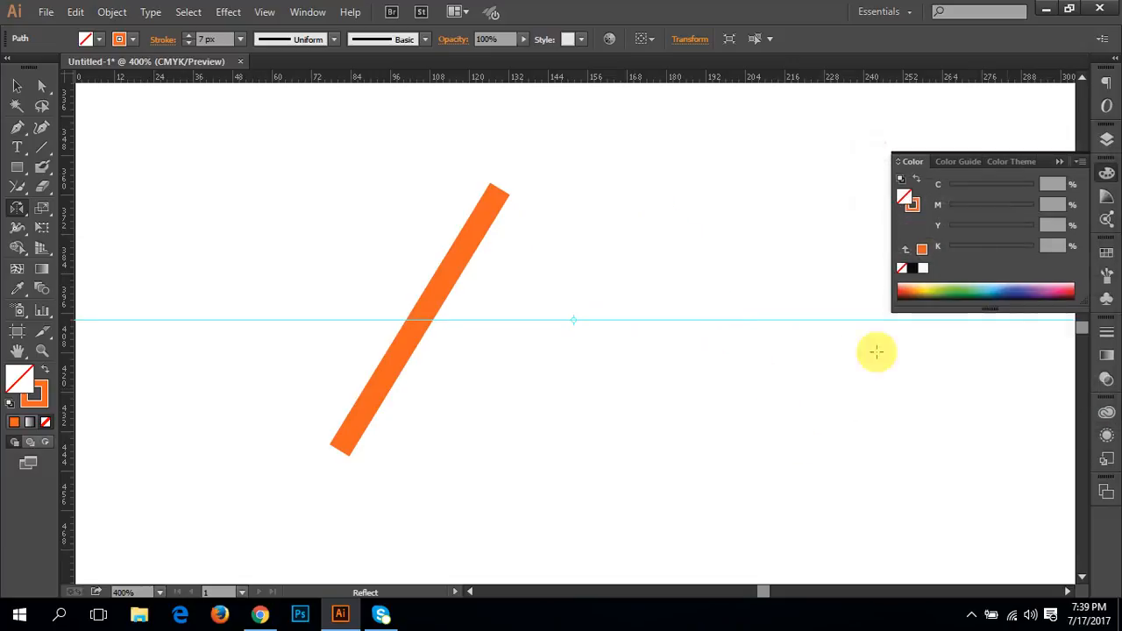
# Step: Create a vertical-axis reflected copy of the diagonal line about its top anchor point to form an inverted V
pyautogui.keyDown('alt'); pyautogui.click(499, 191); pyautogui.keyUp('alt')
pyautogui.click(906, 383)
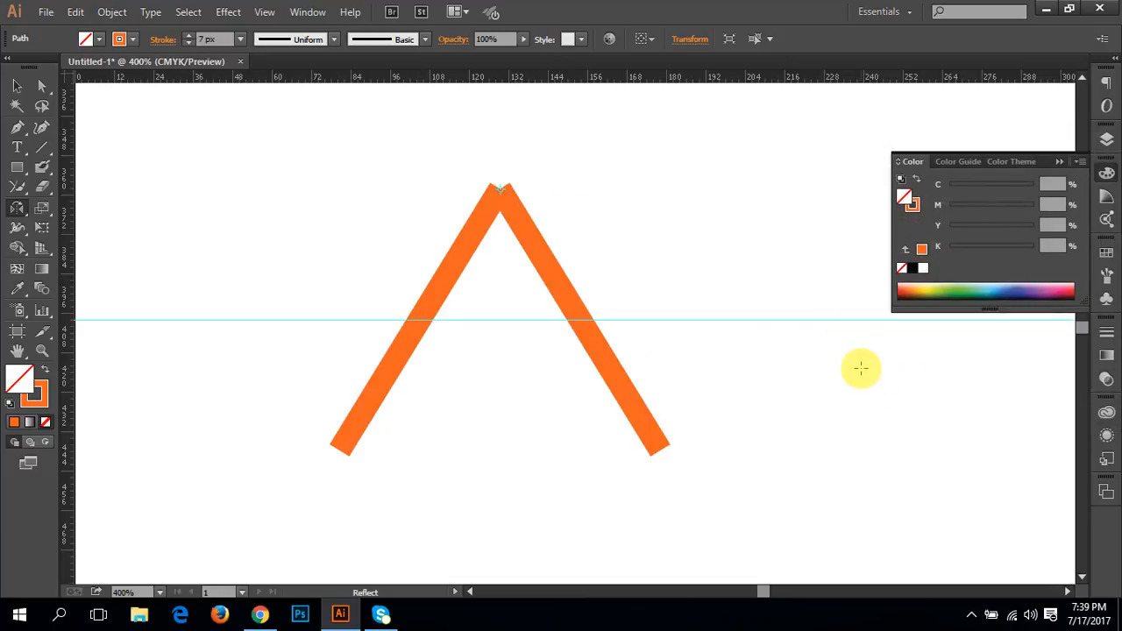
pyautogui.press('ctrl')
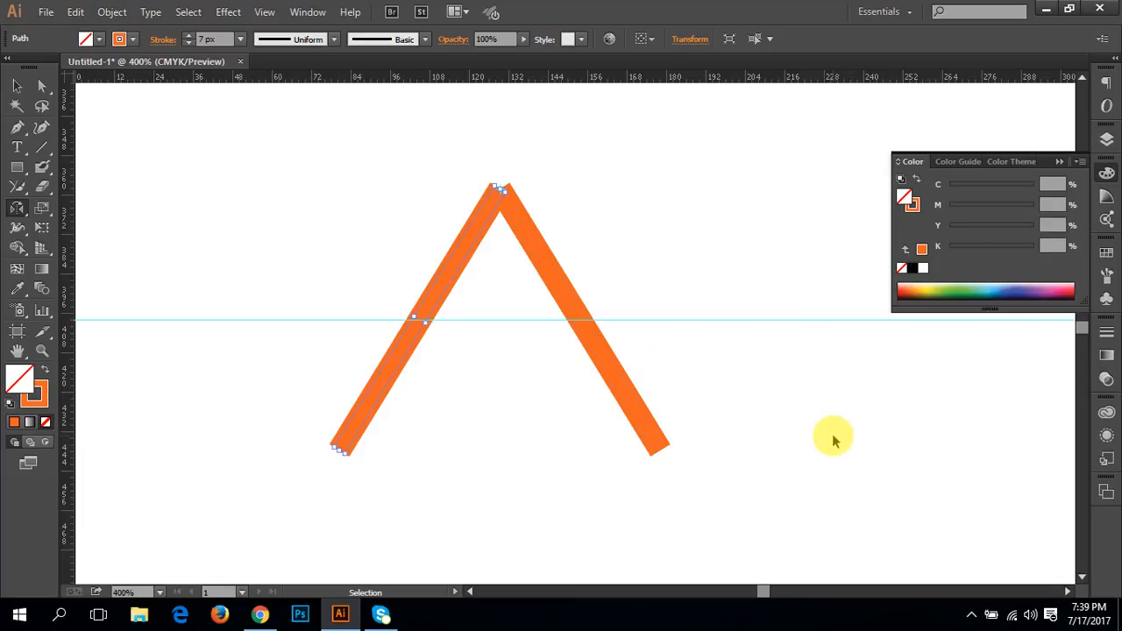
pyautogui.press('v')
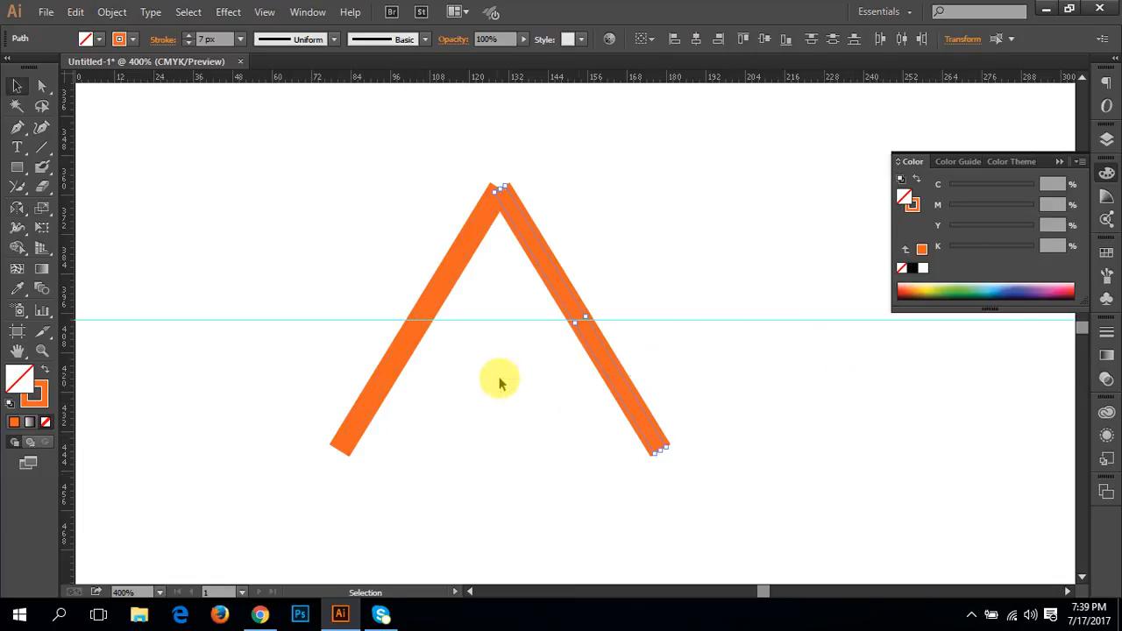
# Step: Move the diagonal lines apart to check for stacked duplicates, and undo the moves
pyautogui.click(713, 394)
pyautogui.moveTo(626, 394); pyautogui.dragTo(805, 418)
pyautogui.click(635, 420)
pyautogui.moveTo(635, 421); pyautogui.dragTo(508, 477)
pyautogui.click(465, 250)
pyautogui.doubleClick(465, 249)
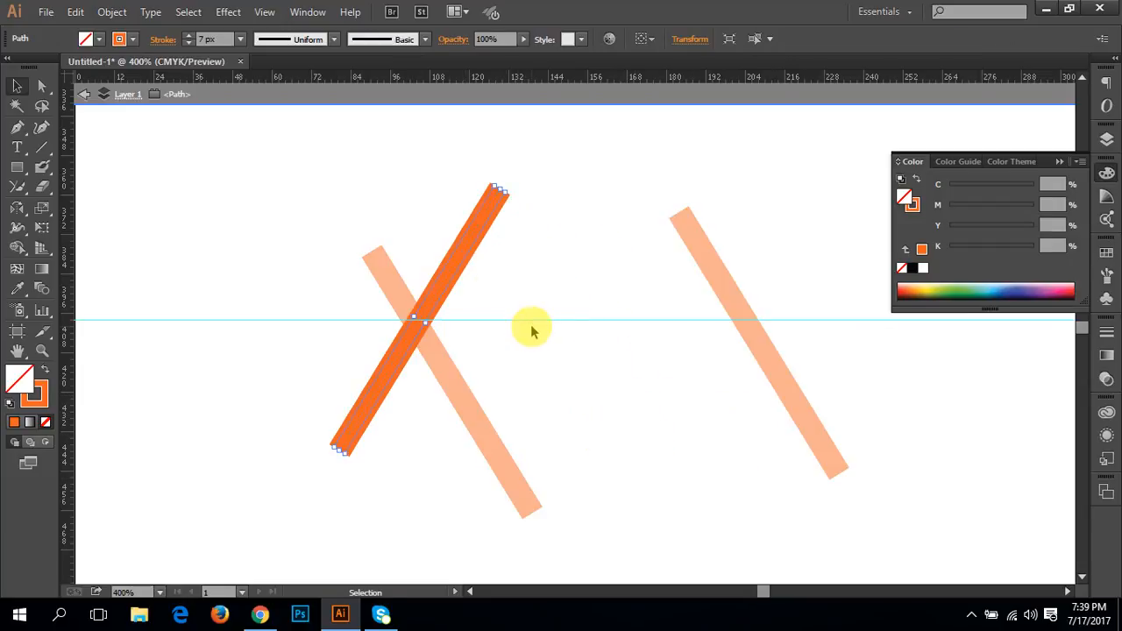
pyautogui.click(531, 329)
pyautogui.doubleClick(533, 262)
pyautogui.moveTo(469, 246); pyautogui.dragTo(546, 300)
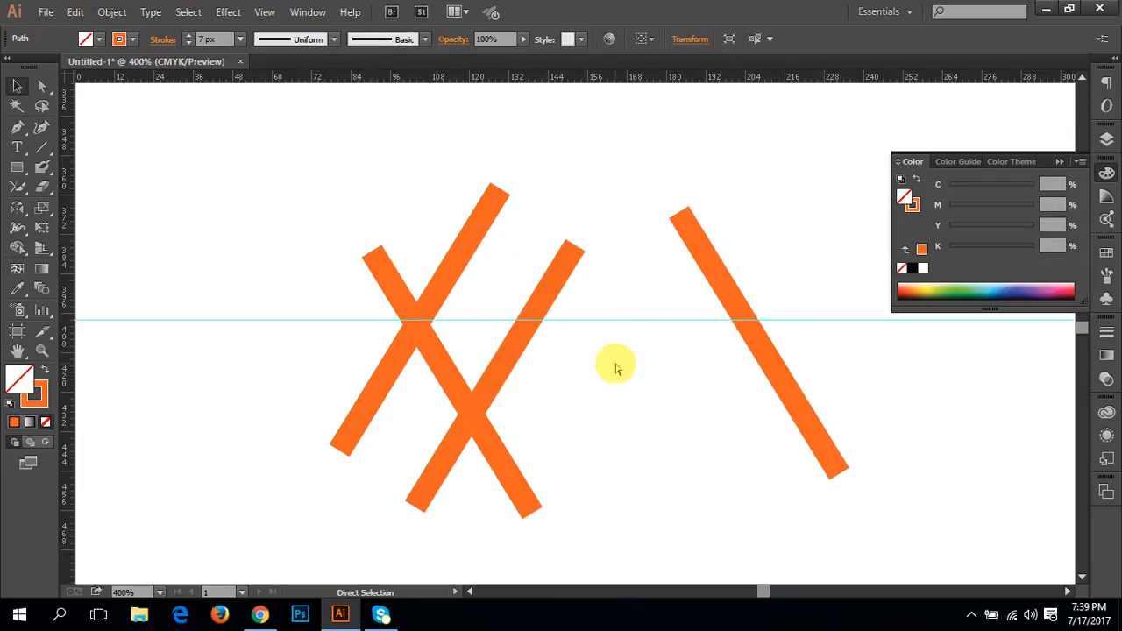
pyautogui.hotkey('ctrl', 'z')
pyautogui.hotkey('ctrl', 'z')
pyautogui.hotkey('ctrl', 'z')
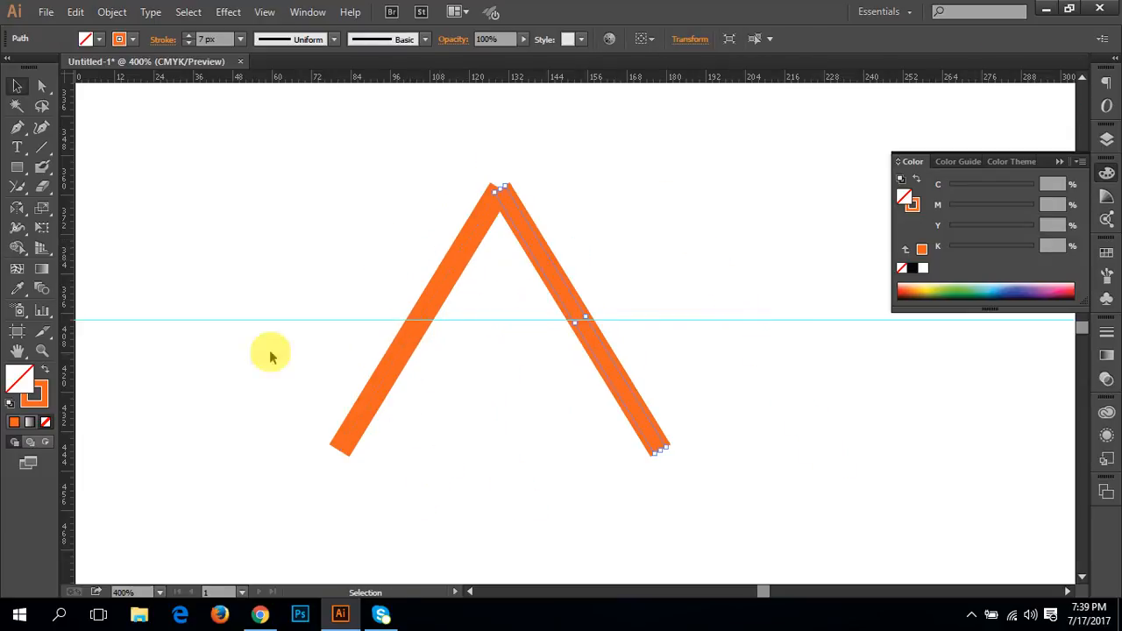
# Step: Clear the artboard by deleting the horizontal guide and all the diagonal lines
pyautogui.moveTo(208, 178); pyautogui.dragTo(696, 346)
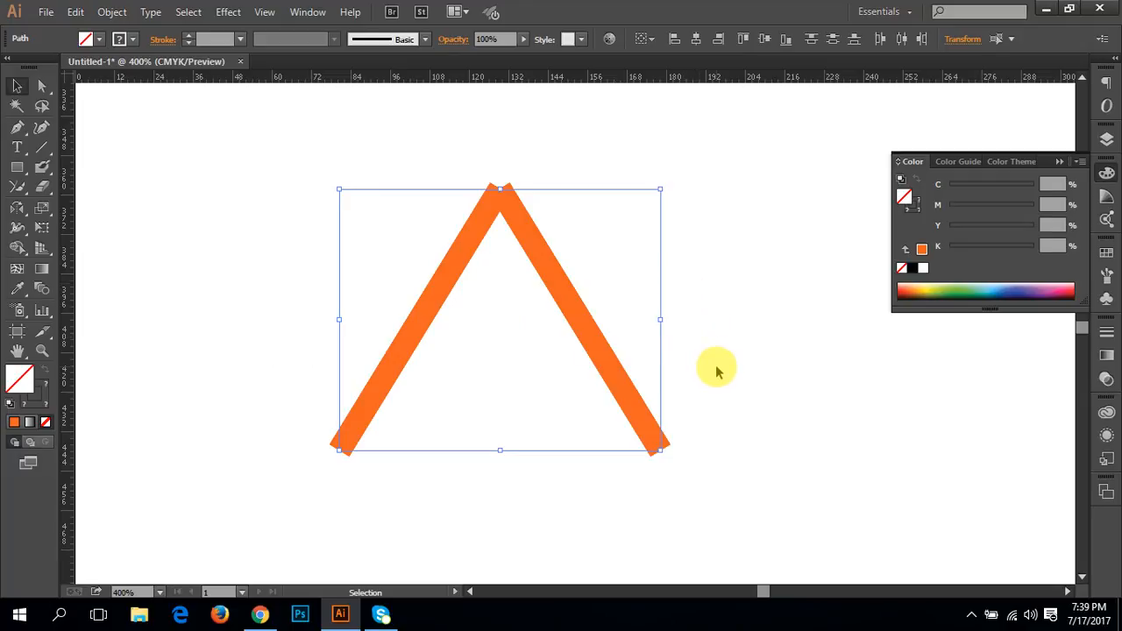
pyautogui.click(784, 438)
pyautogui.moveTo(784, 438); pyautogui.dragTo(365, 213)
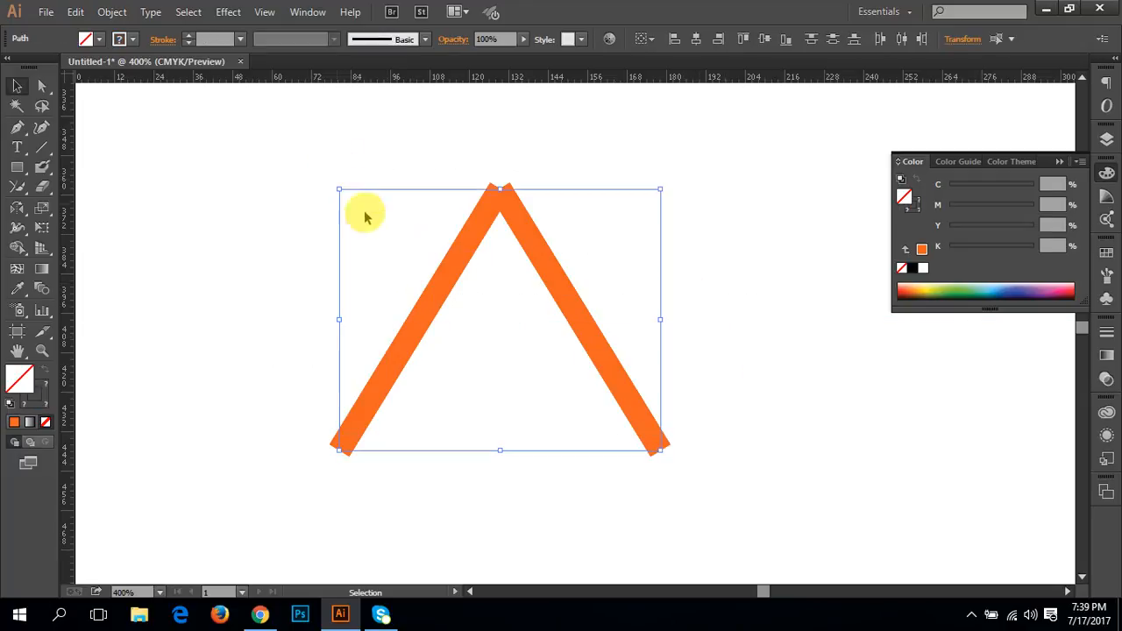
pyautogui.press('Delete')
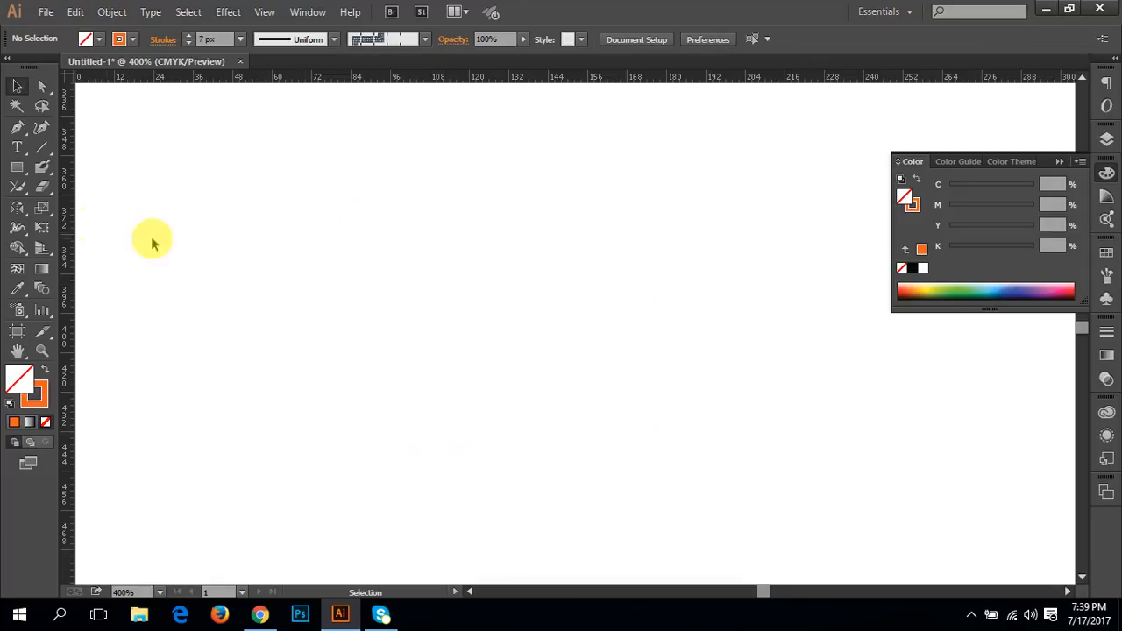
# Step: Draw a tall rectangle about 26 by 91 pt and swap its fill and stroke to give it an orange fill without a stroke
pyautogui.moveTo(22, 215); pyautogui.dragTo(81, 232)
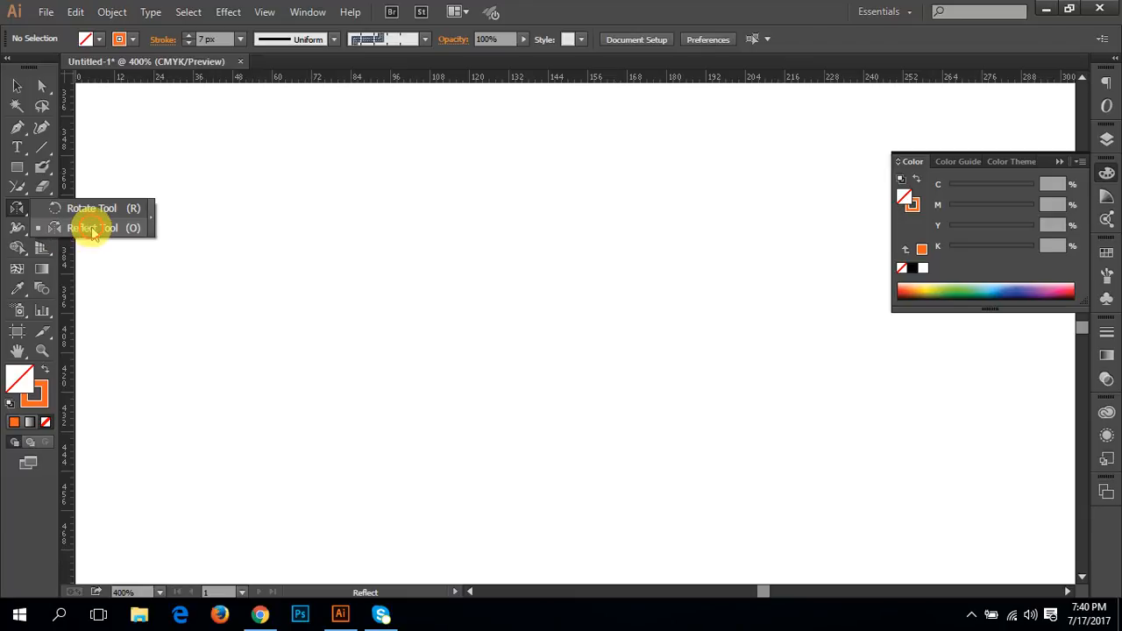
pyautogui.click(17, 166)
pyautogui.moveTo(252, 209); pyautogui.dragTo(342, 505)
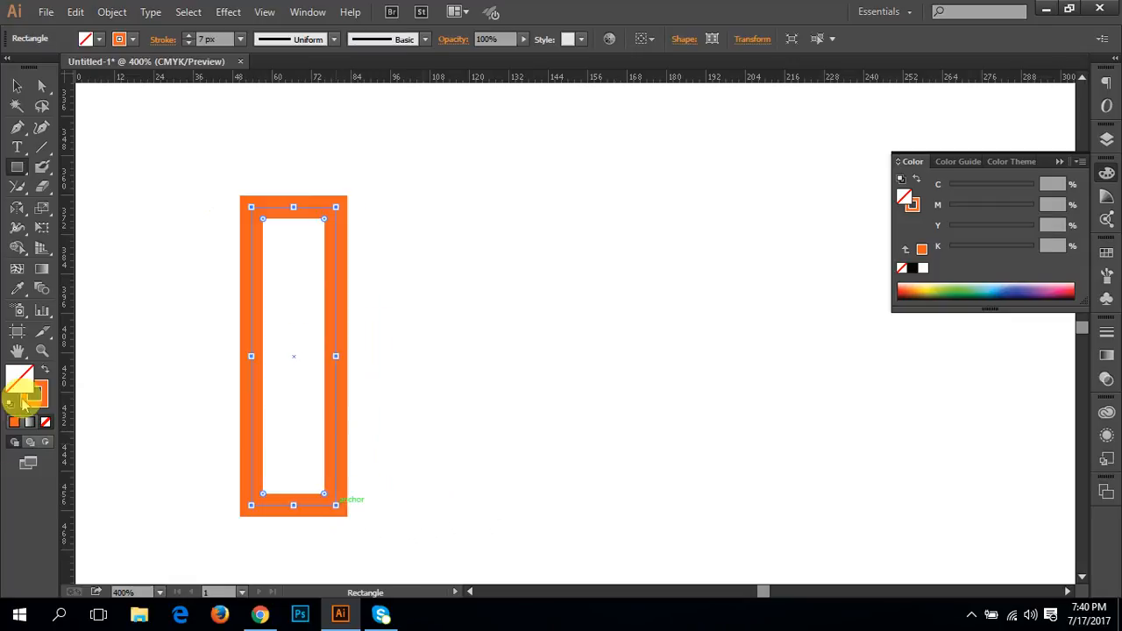
pyautogui.click(46, 371)
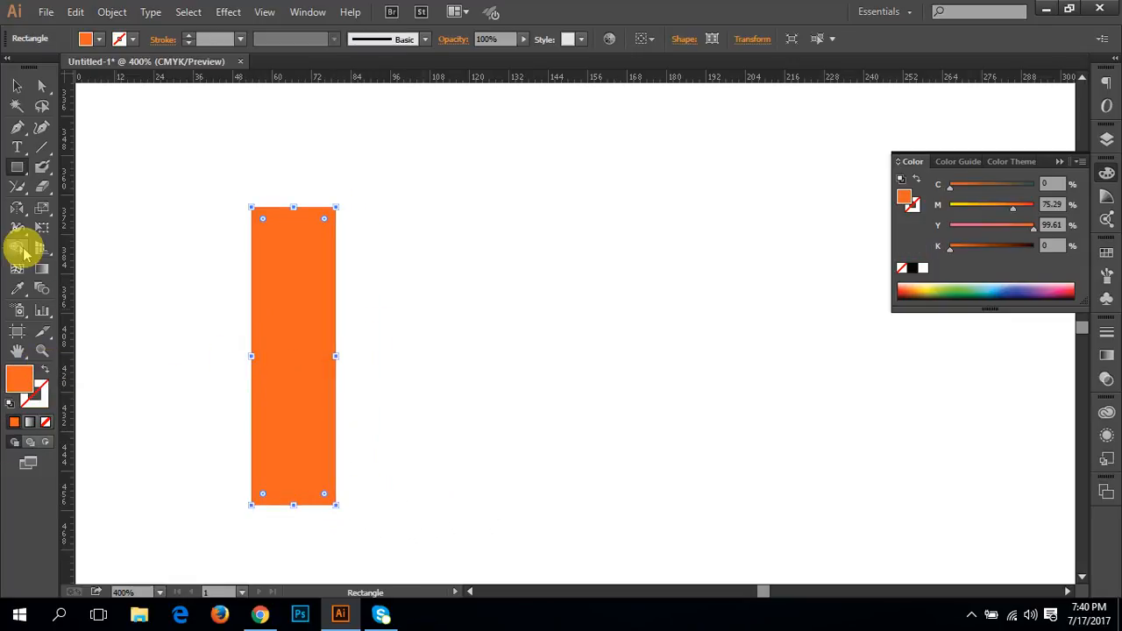
# Step: Preview reflecting the rectangle about a point to its right, across the vertical axis and with the axis angle set to 30°
pyautogui.click(17, 209)
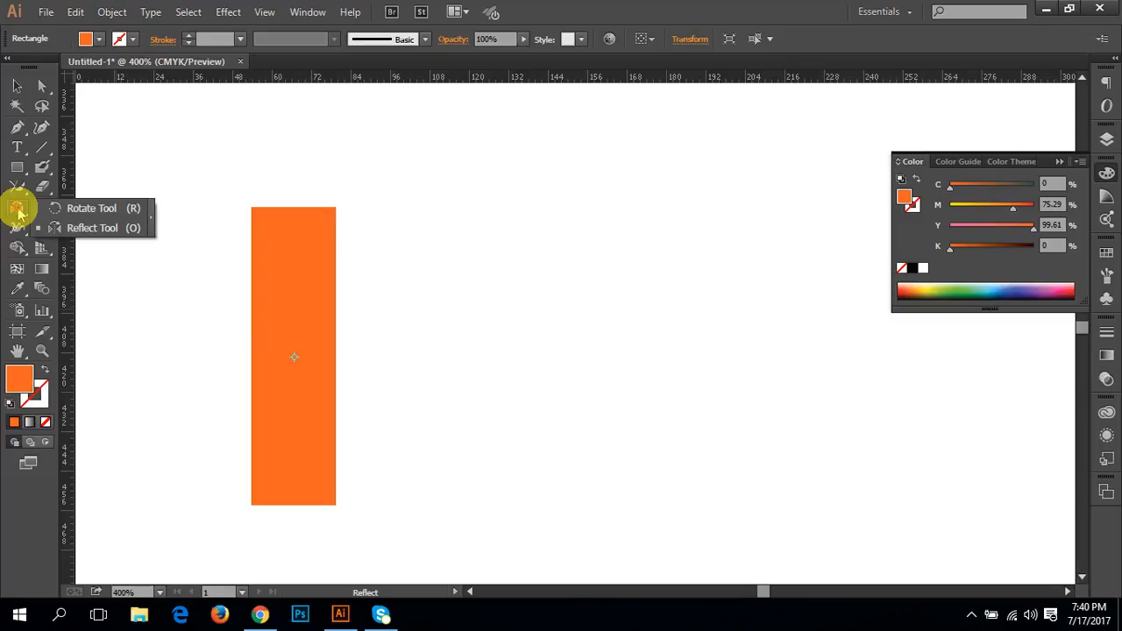
pyautogui.click(88, 228)
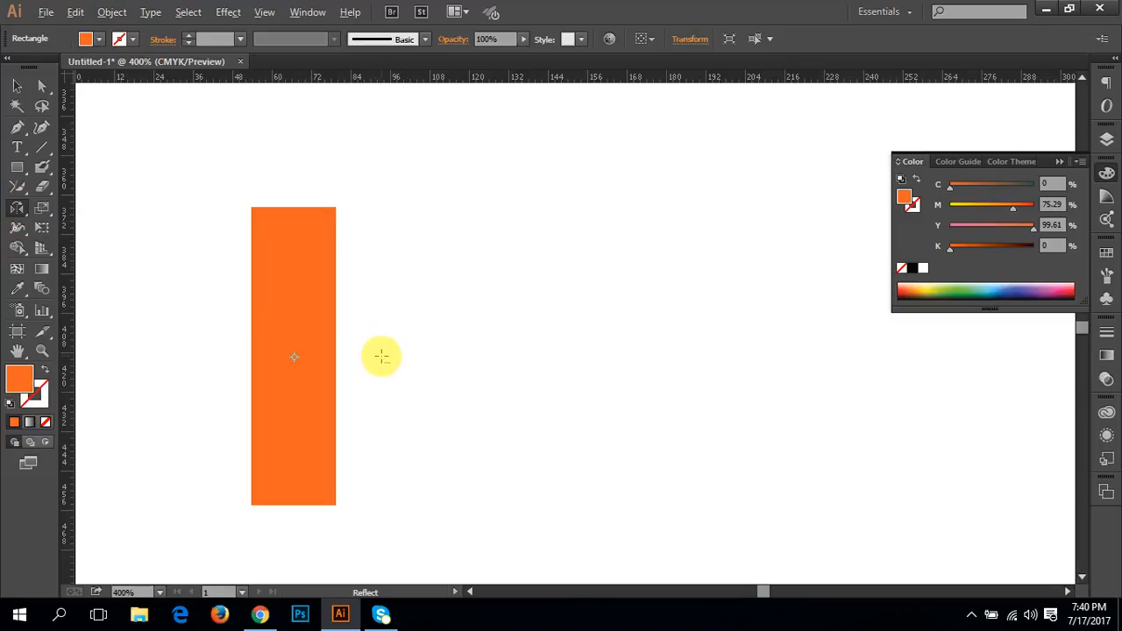
pyautogui.keyDown('alt'); pyautogui.click(381, 357); pyautogui.keyUp('alt')
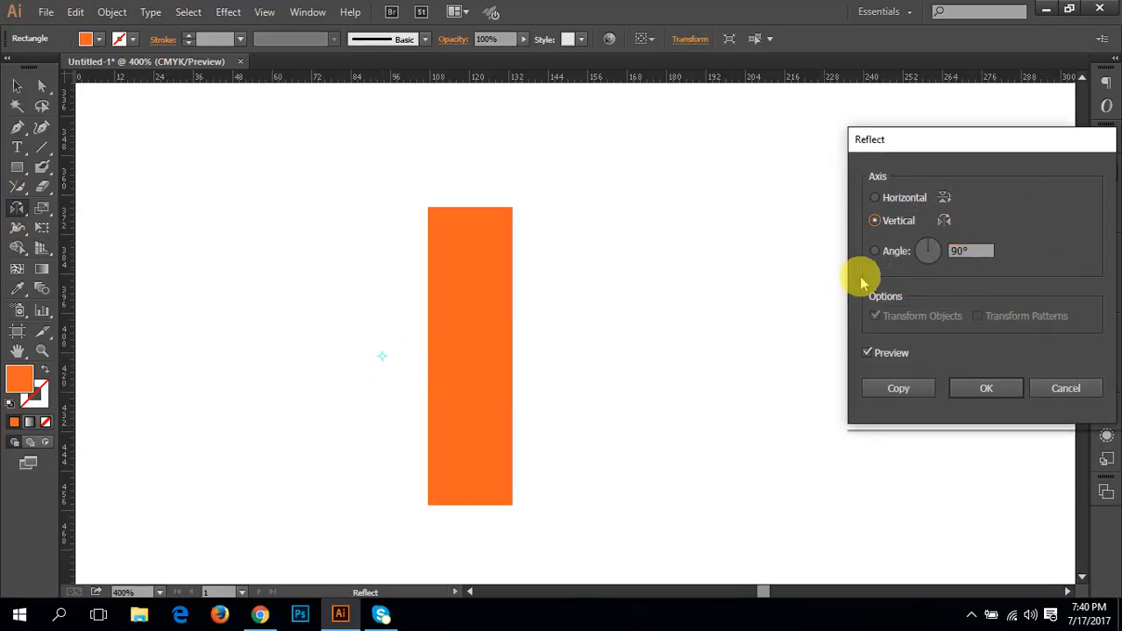
pyautogui.doubleClick(969, 250)
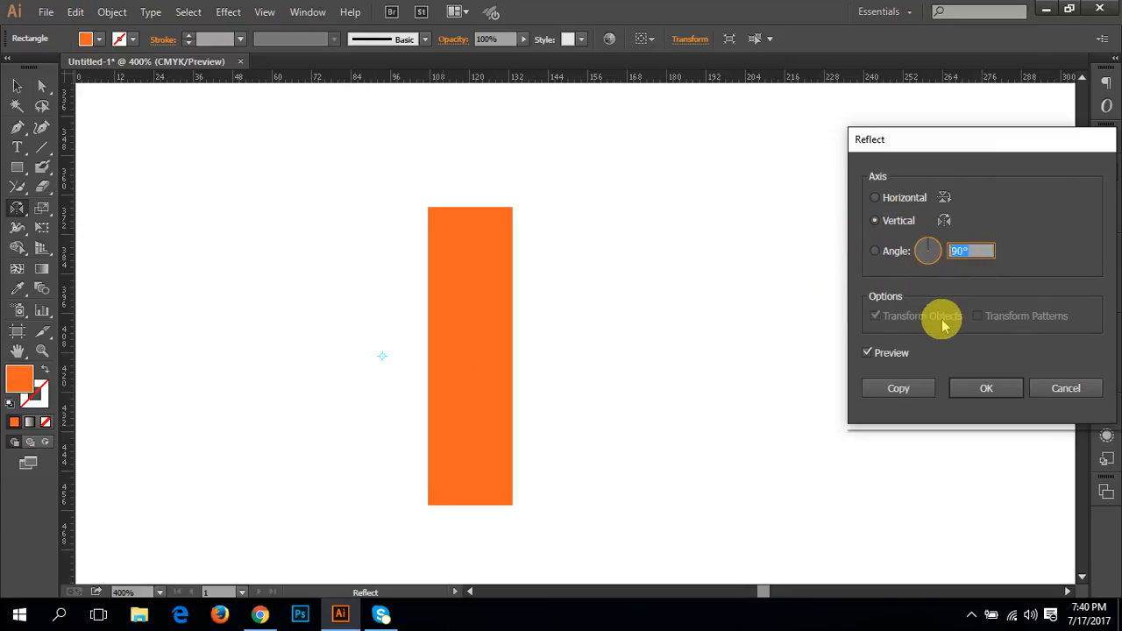
pyautogui.write('30')
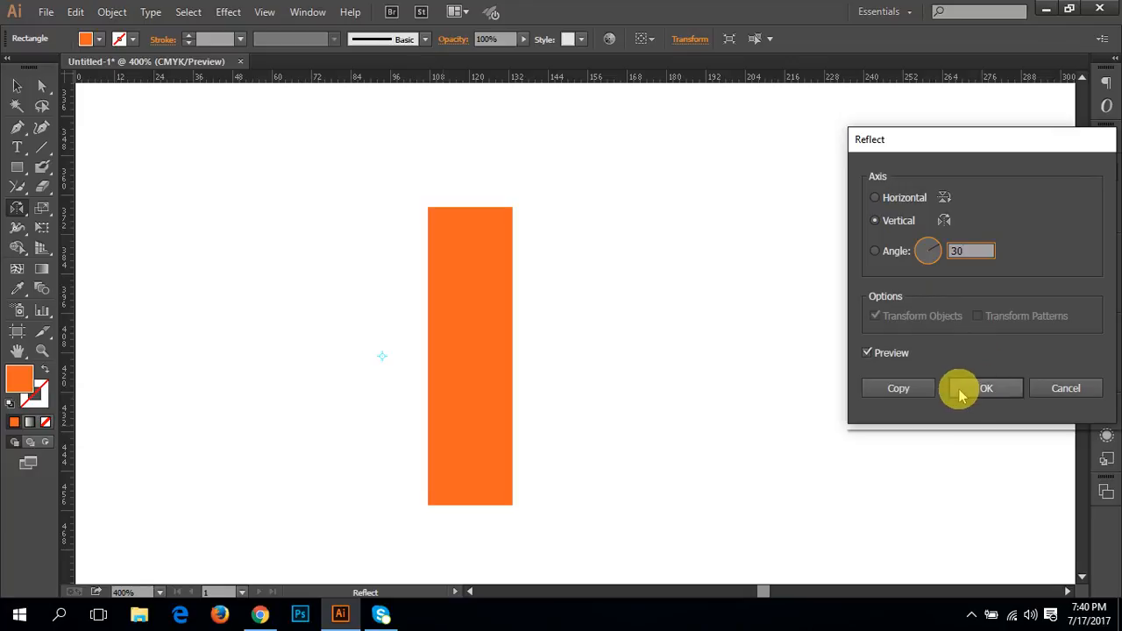
pyautogui.click(878, 354)
pyautogui.click(878, 354)
pyautogui.click(878, 353)
pyautogui.click(880, 352)
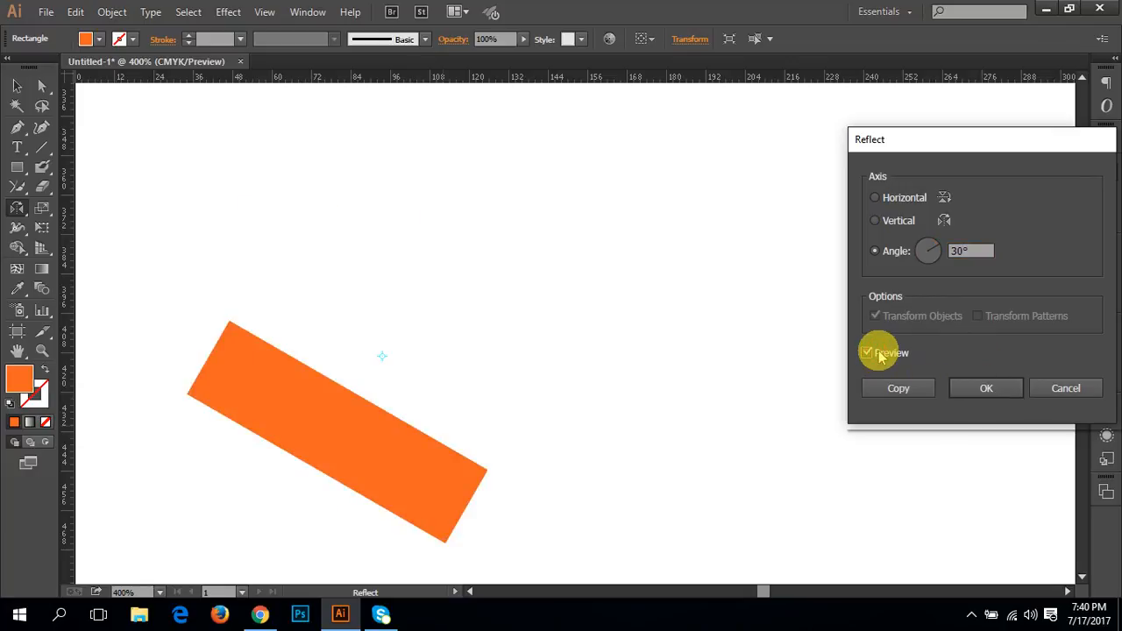
pyautogui.click(879, 355)
pyautogui.click(879, 355)
# Step: Preview the rectangle's reflection across the horizontal axis, cancel it, and return to the Selection tool
pyautogui.click(875, 197)
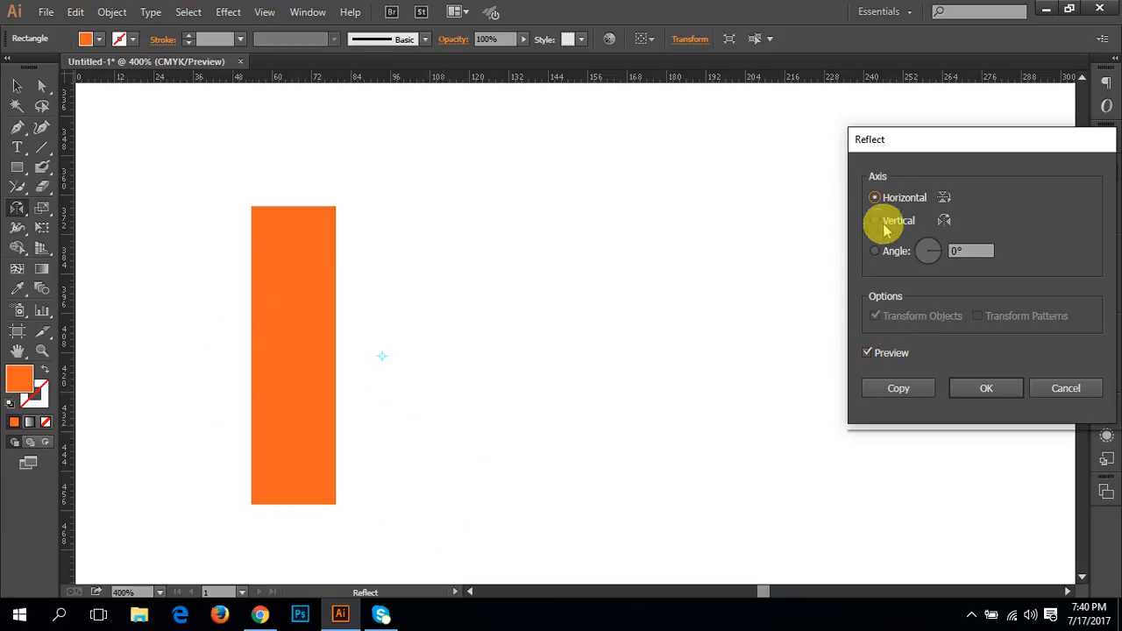
pyautogui.click(878, 356)
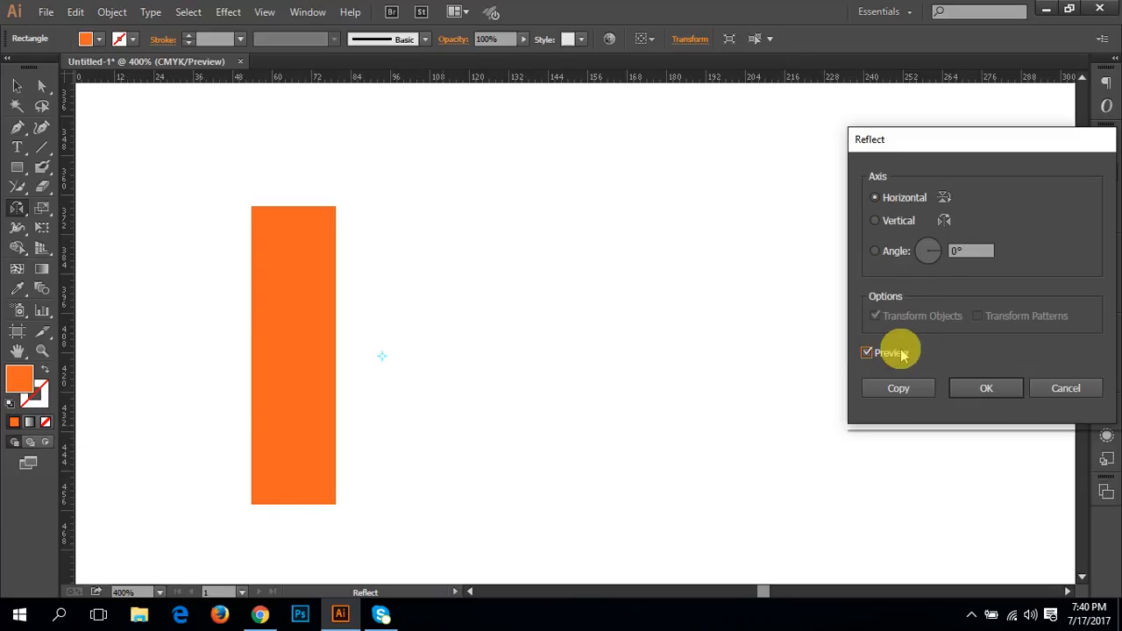
pyautogui.click(973, 251)
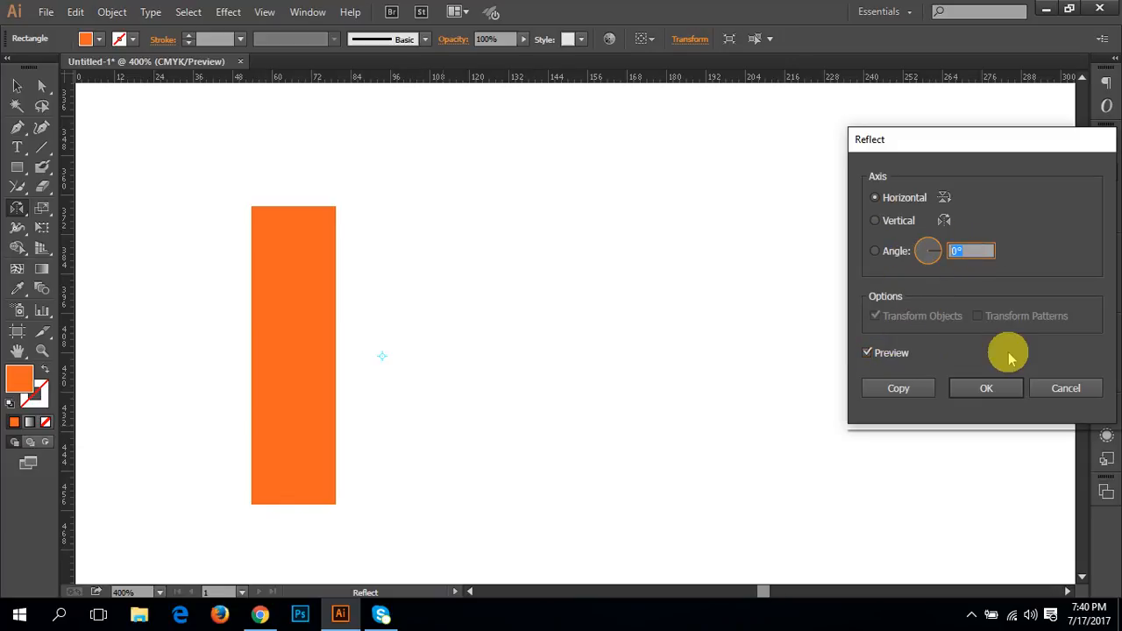
pyautogui.click(1059, 389)
pyautogui.press('v')
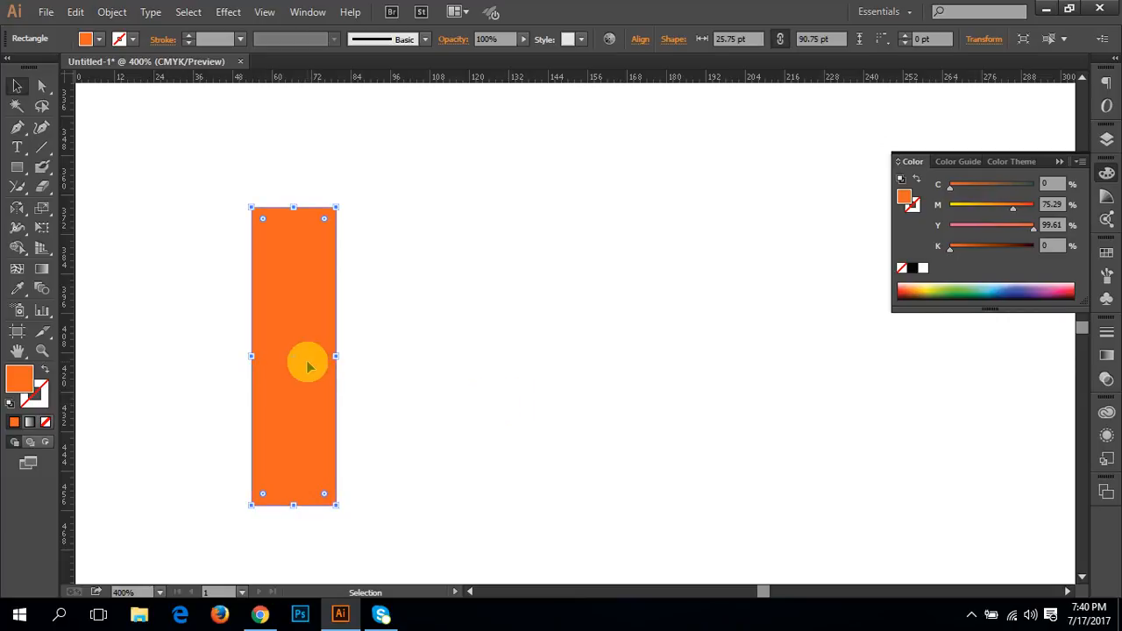
# Step: Delete the tall rectangle and draw an orange square of about 49.5 pt in its place
pyautogui.press('Delete')
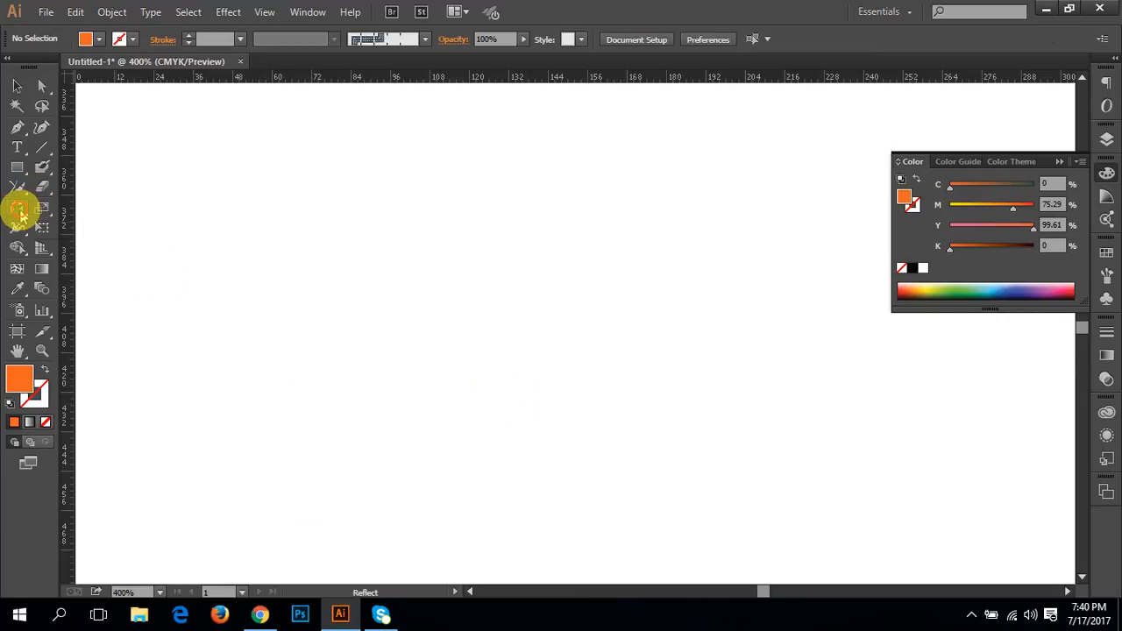
pyautogui.click(19, 210)
pyautogui.click(41, 210)
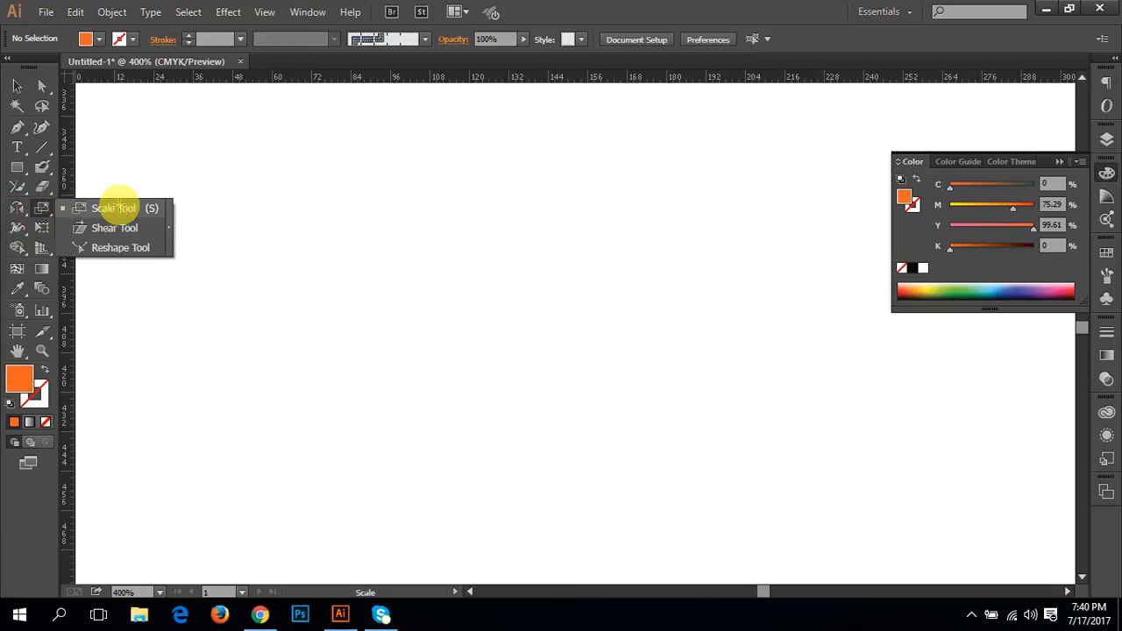
pyautogui.click(114, 208)
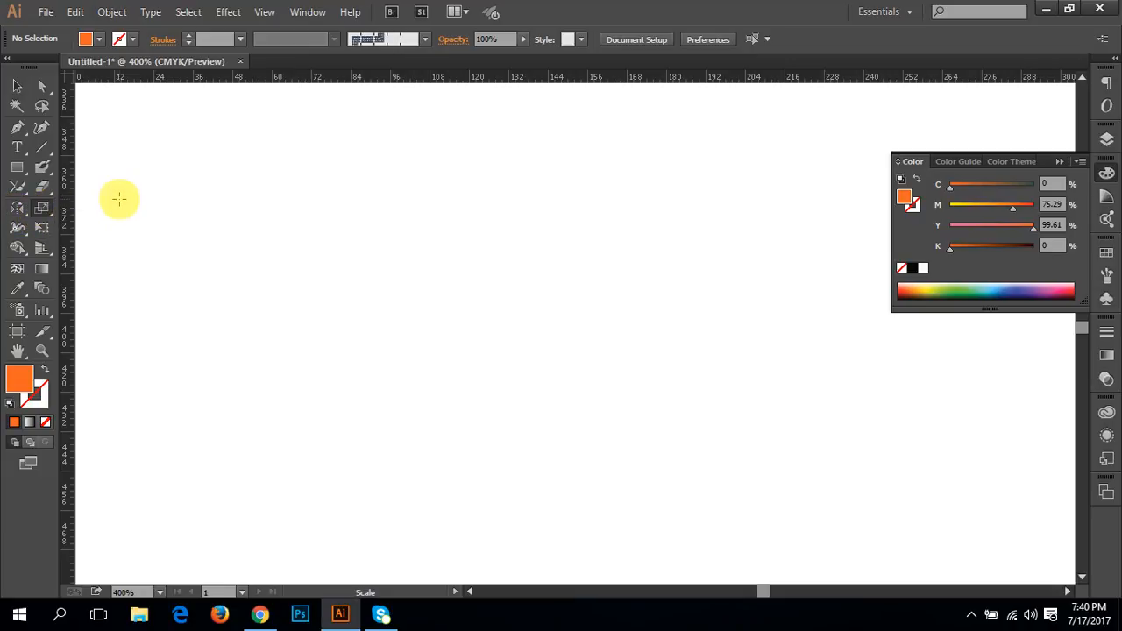
pyautogui.click(17, 167)
pyautogui.click(66, 167)
pyautogui.moveTo(308, 255); pyautogui.dragTo(473, 315)
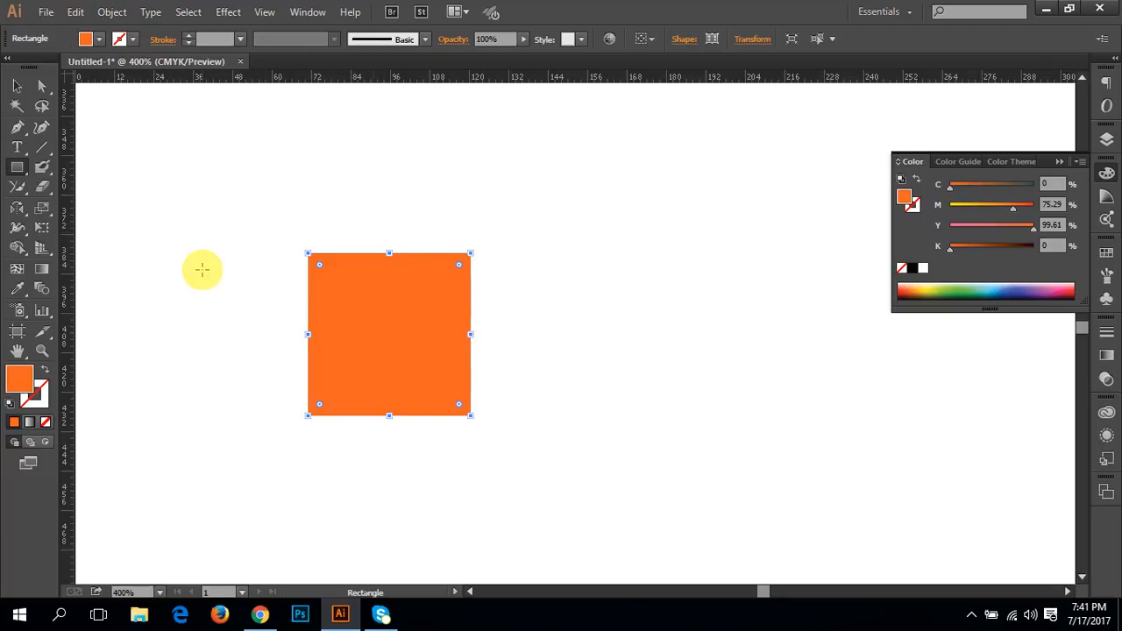
# Step: Give the orange square a black stroke of 8 px and deselect it
pyautogui.click(193, 38)
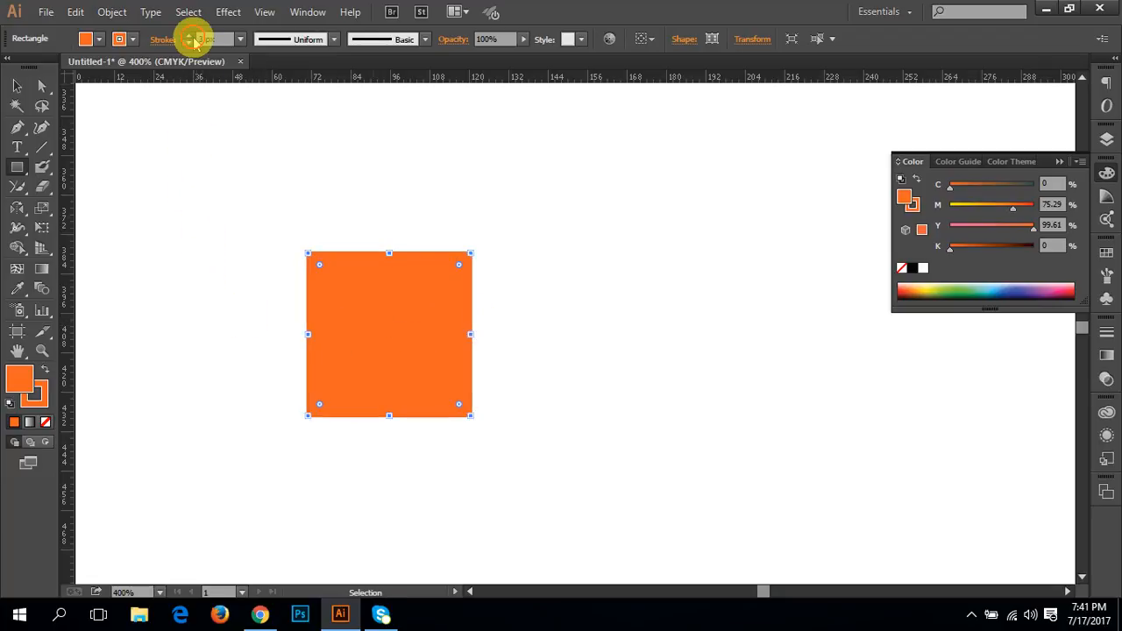
pyautogui.click(194, 38)
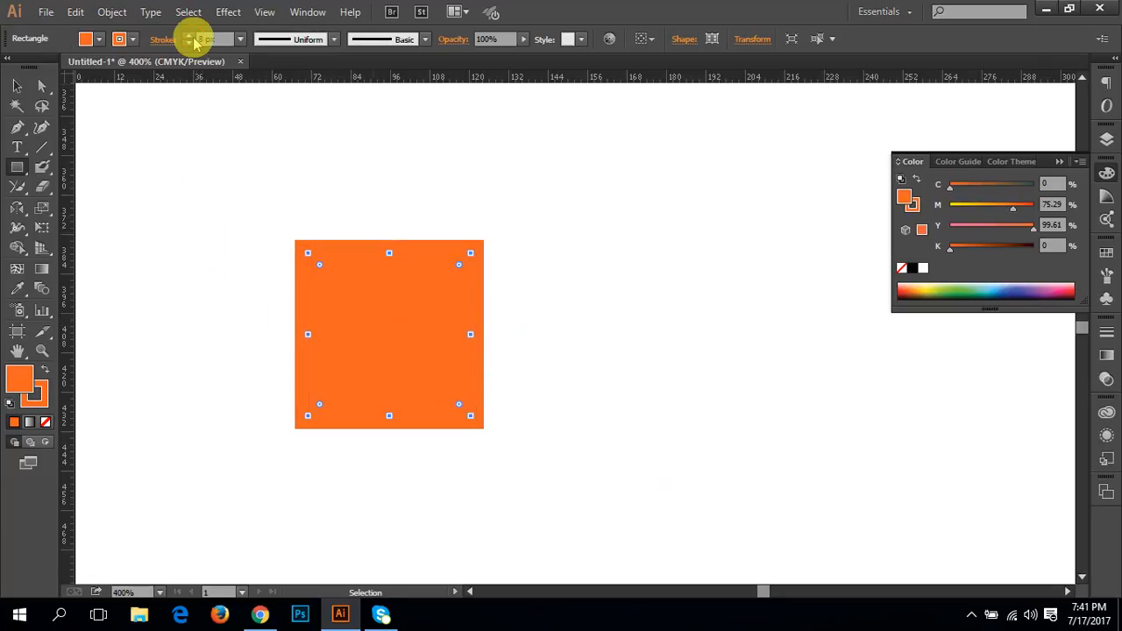
pyautogui.click(130, 40)
pyautogui.click(46, 68)
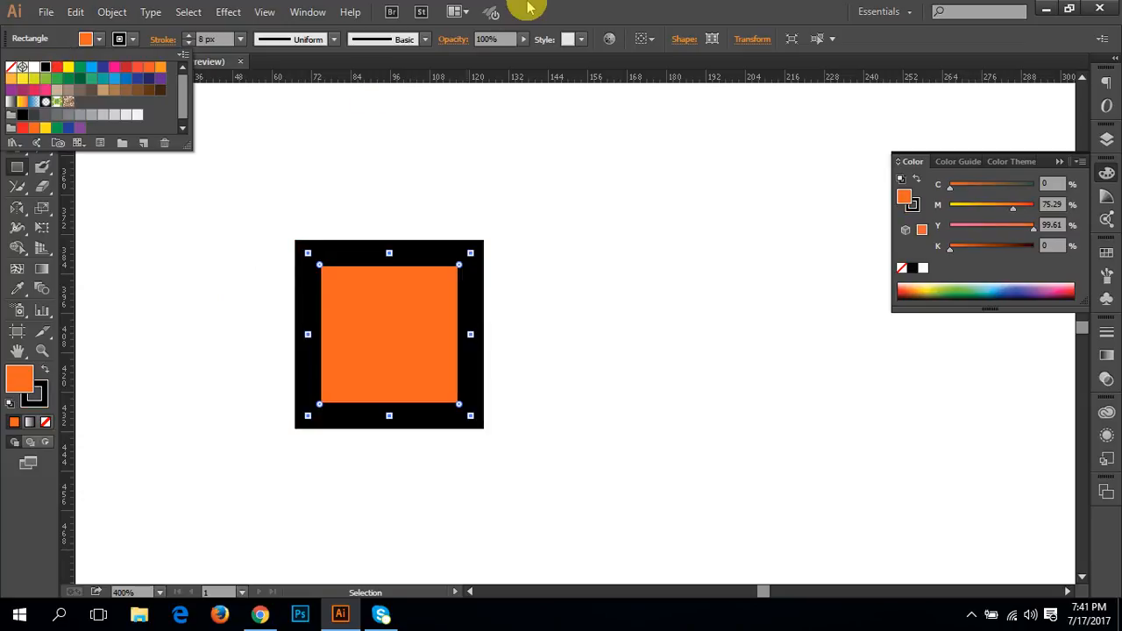
pyautogui.click(563, 350)
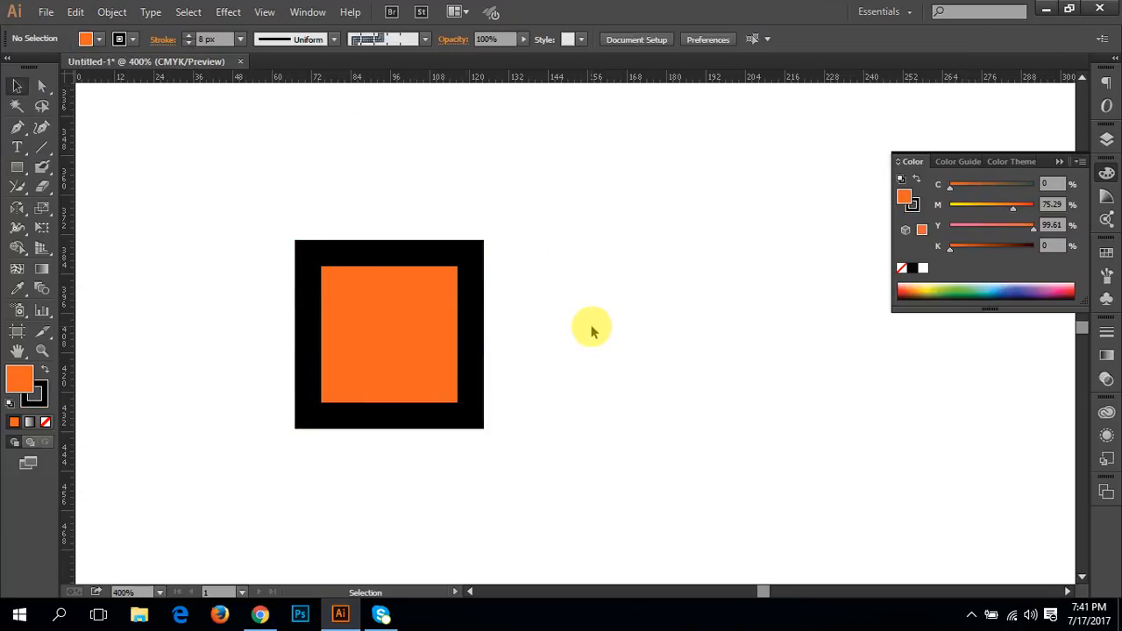
# Step: Move the square down to the middle of the empty area of the artboard
pyautogui.hotkey('ctrl', '-')
pyautogui.hotkey('ctrl', '-')
pyautogui.hotkey('ctrl', '-')
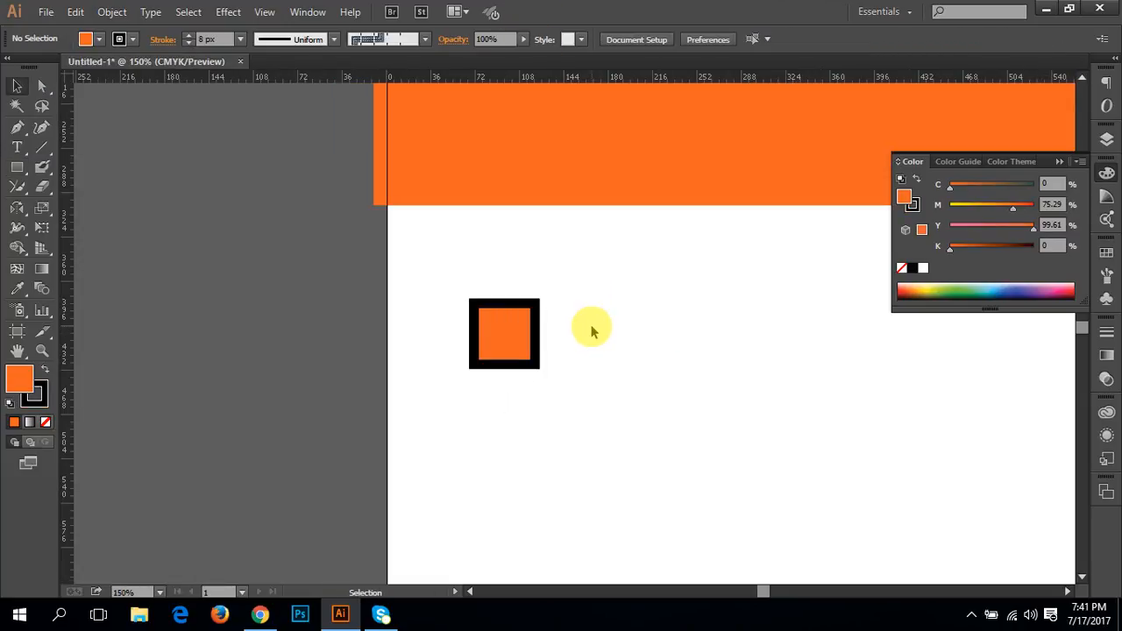
pyautogui.moveTo(497, 271); pyautogui.dragTo(278, 225)
pyautogui.click(275, 271)
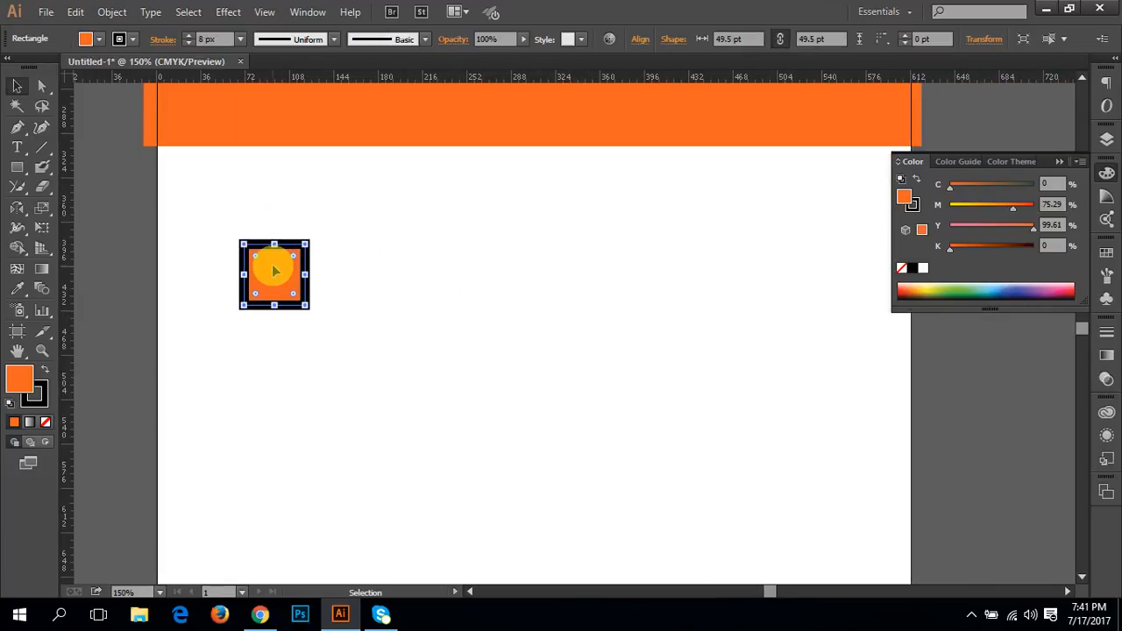
pyautogui.moveTo(275, 271); pyautogui.dragTo(519, 383)
pyautogui.moveTo(560, 428); pyautogui.dragTo(537, 302)
pyautogui.hotkey('ctrl', '-')
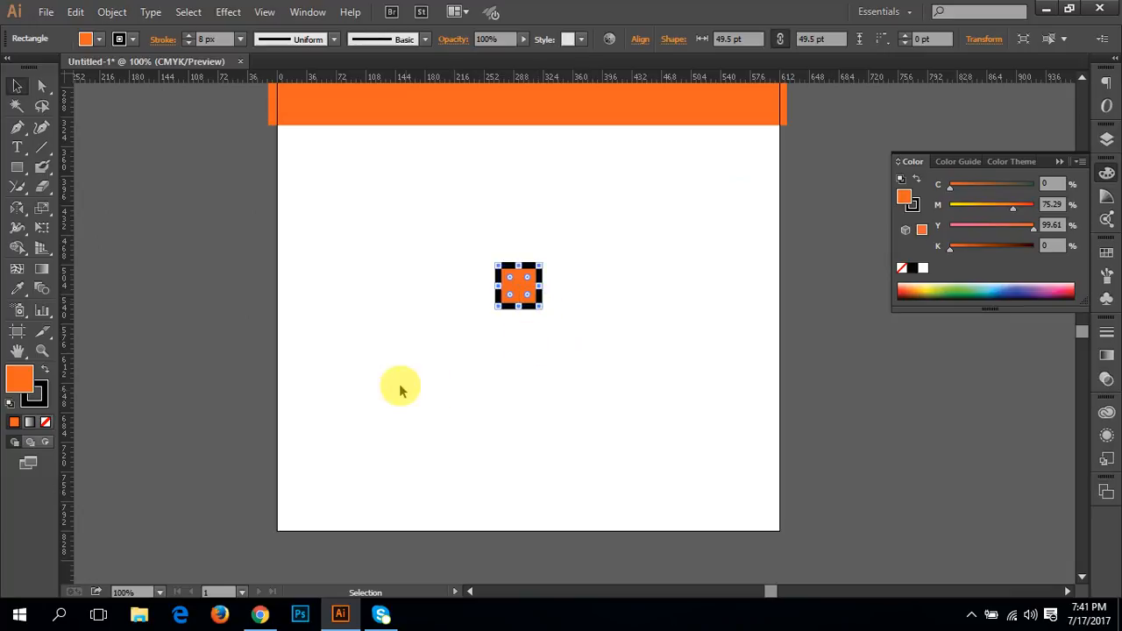
# Step: Delete the wide orange rectangle that spans the upper part of the artboard
pyautogui.click(542, 110)
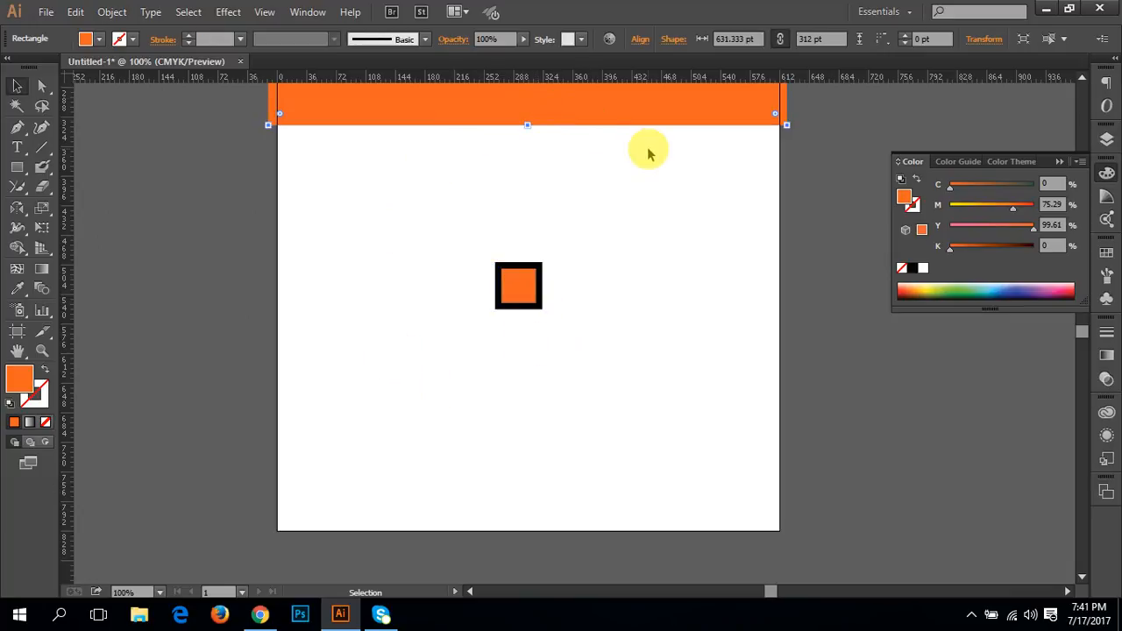
pyautogui.press('Delete')
pyautogui.moveTo(628, 234); pyautogui.dragTo(606, 339)
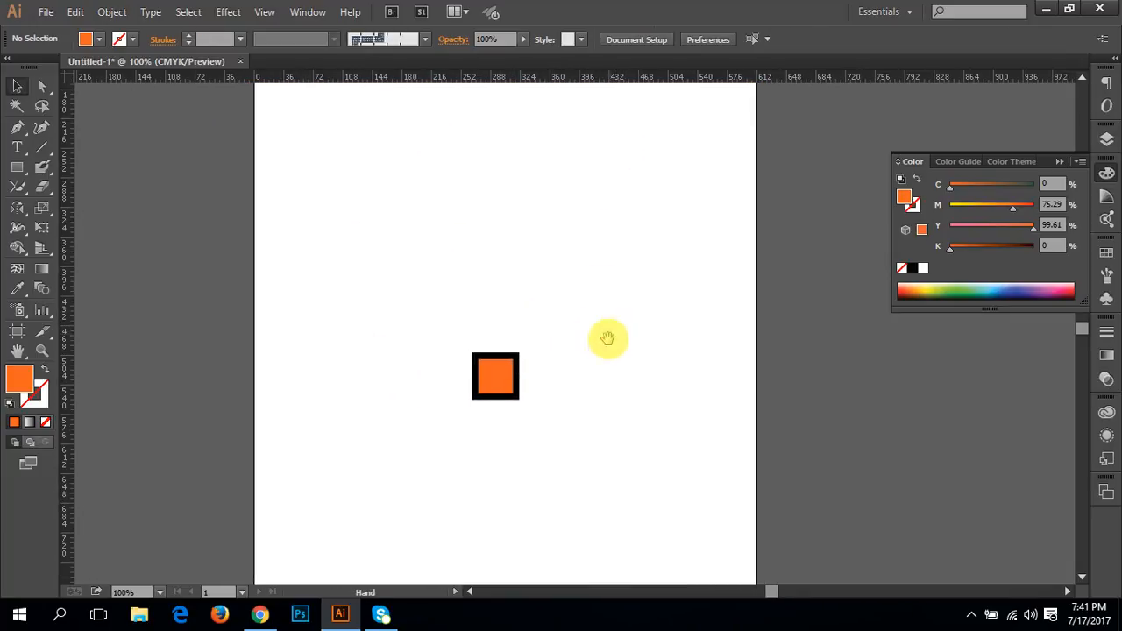
# Step: Move the square near the artboard's left edge, enlarge it from its centre to about 262 pt, and undo the enlargement
pyautogui.click(497, 385)
pyautogui.moveTo(501, 383); pyautogui.dragTo(451, 179)
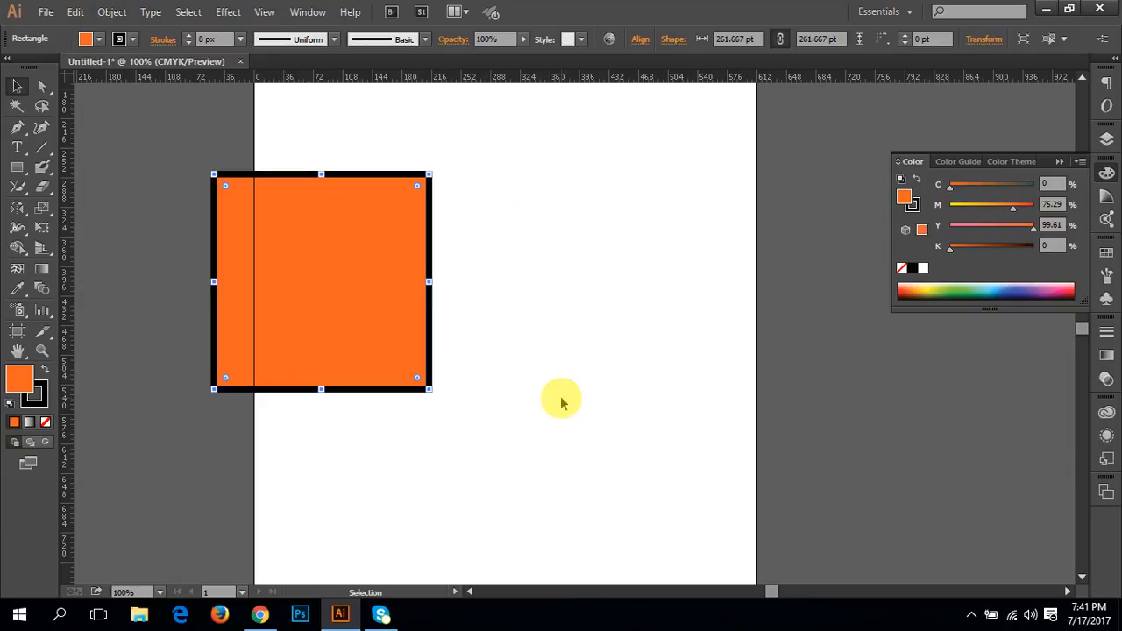
pyautogui.click(576, 326)
pyautogui.click(338, 259)
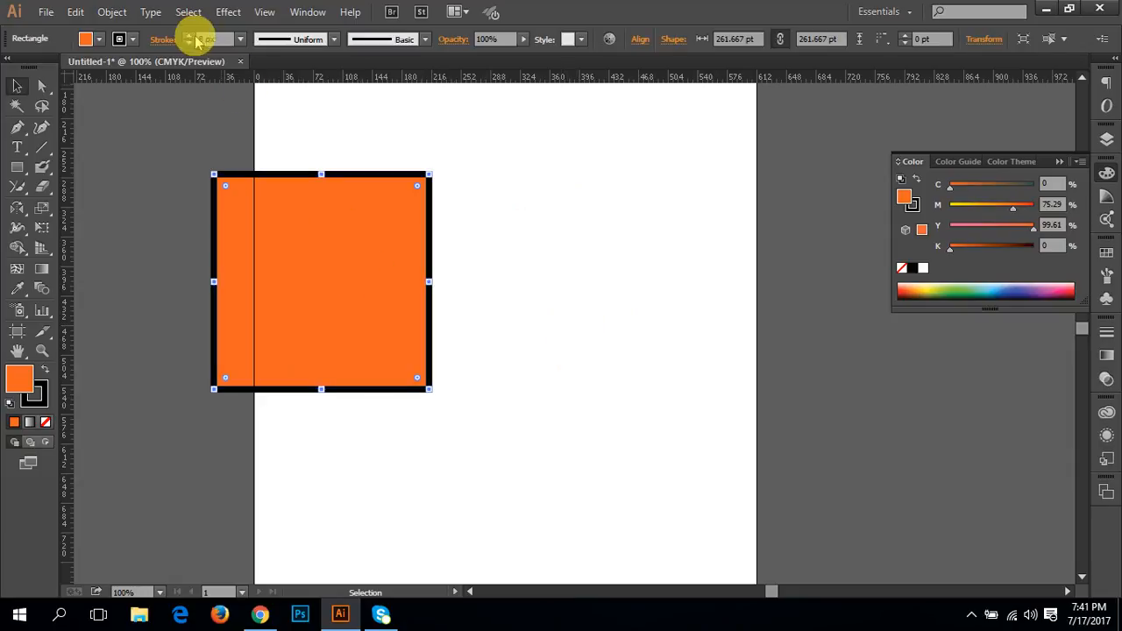
pyautogui.hotkey('ctrl', 'z')
pyautogui.click(363, 309)
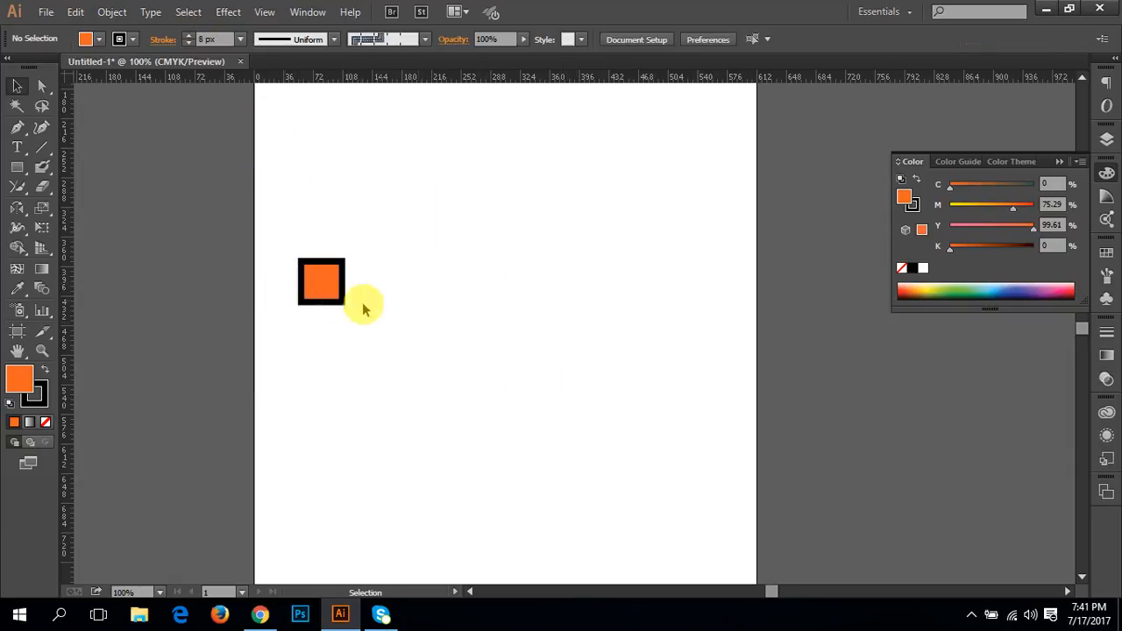
pyautogui.click(333, 289)
pyautogui.click(496, 333)
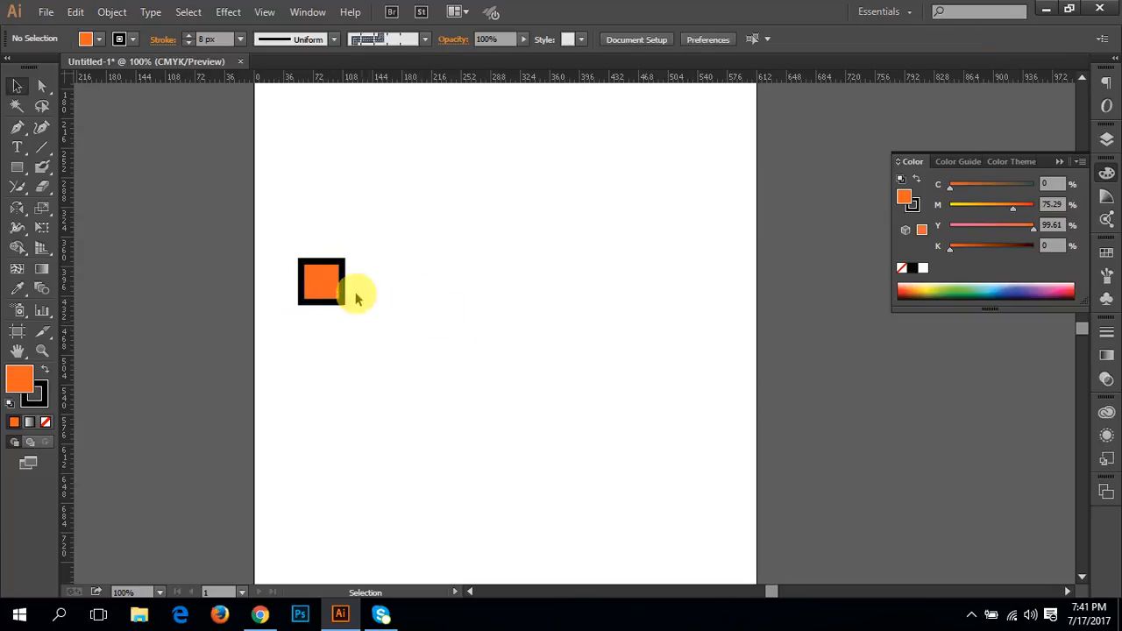
# Step: Try the Scale tool on the square by stretching it into a wide rectangle, and undo the scaling
pyautogui.click(326, 283)
pyautogui.click(40, 211)
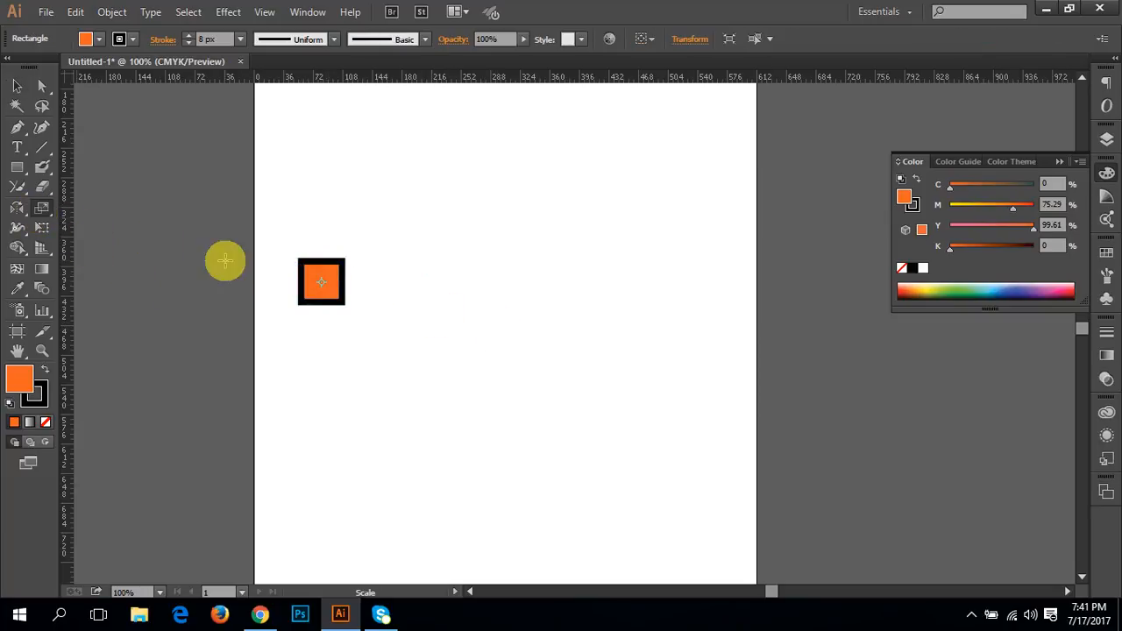
pyautogui.moveTo(320, 279)
pyautogui.mouseDown()
pyautogui.moveTo(303, 257)
pyautogui.moveTo(339, 294)
pyautogui.moveTo(283, 251)
pyautogui.moveTo(325, 311)
pyautogui.moveTo(319, 292)
pyautogui.mouseUp()
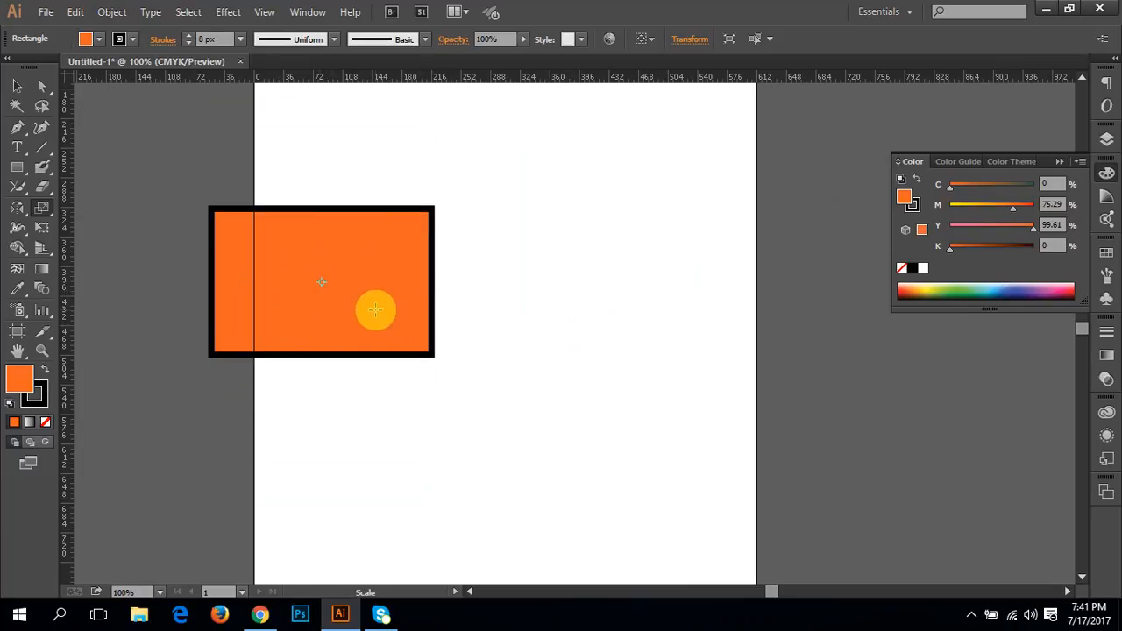
pyautogui.hotkey('ctrl', 'z')
pyautogui.hotkey('ctrl', 'z')
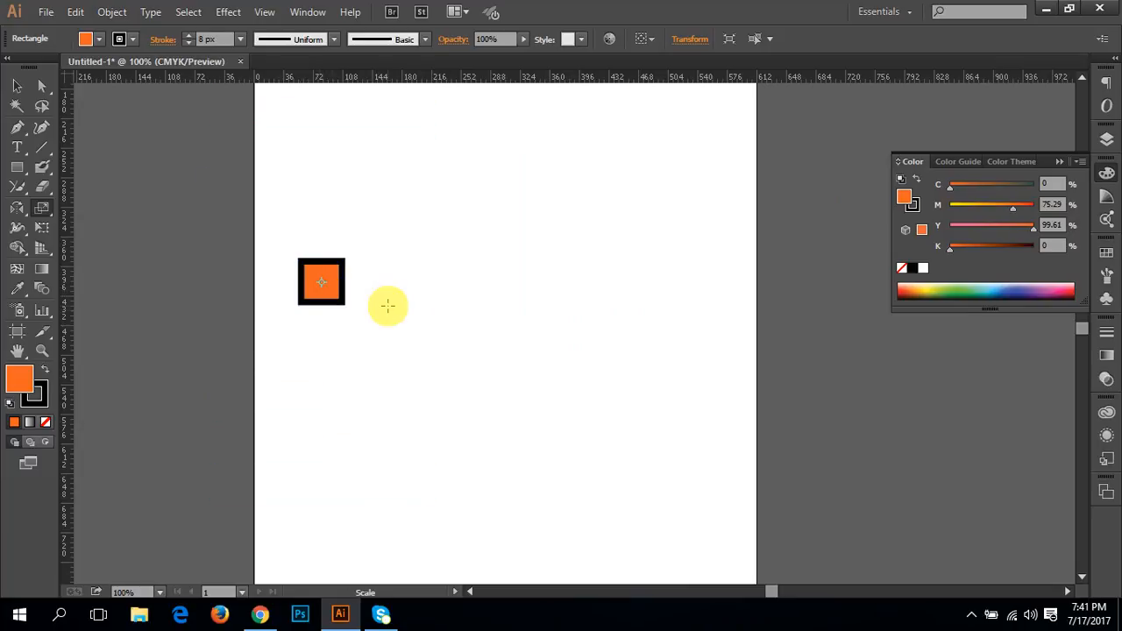
pyautogui.moveTo(390, 340); pyautogui.dragTo(333, 318)
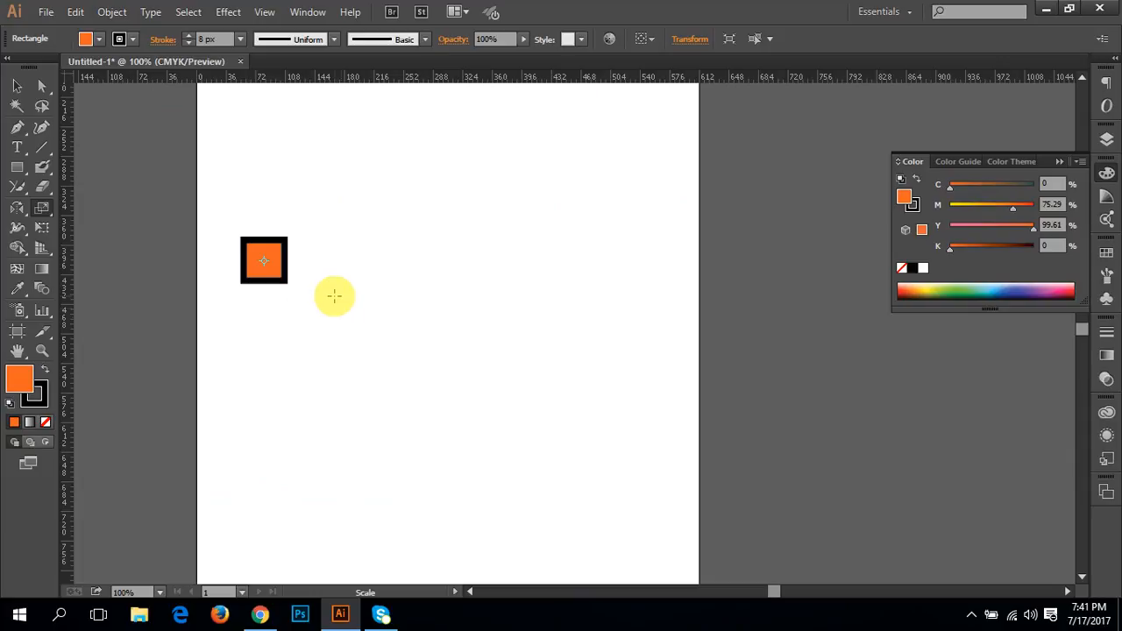
# Step: Delete the small square and draw a larger orange square with the same black stroke near the middle of the artboard
pyautogui.press('Delete')
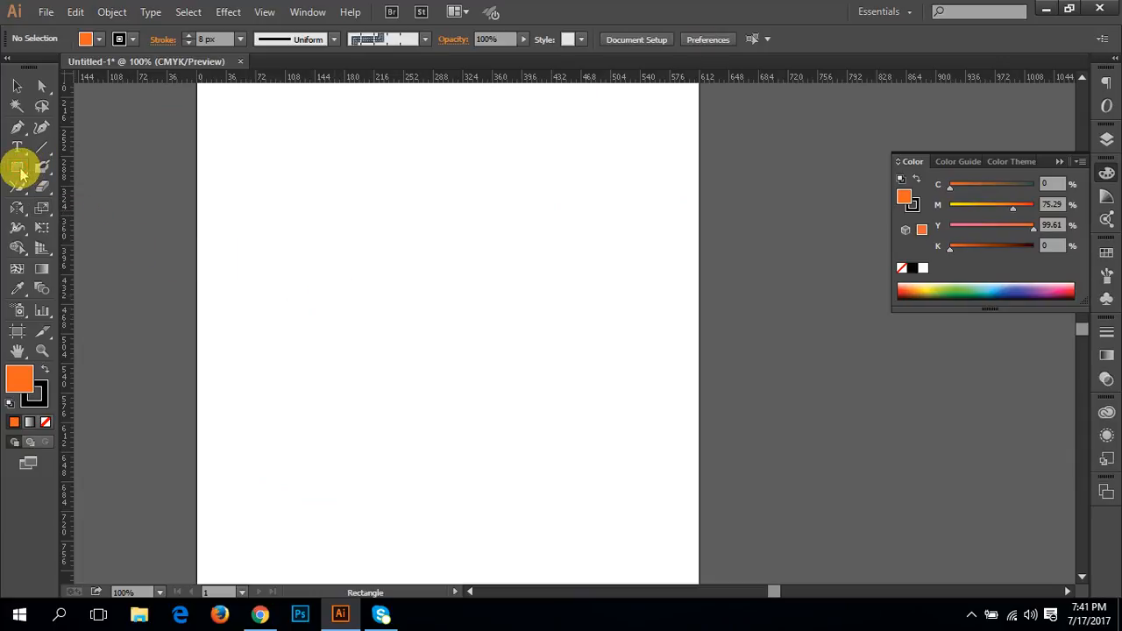
pyautogui.moveTo(421, 261); pyautogui.dragTo(587, 428)
pyautogui.moveTo(526, 366); pyautogui.dragTo(438, 386)
# Step: Shrink the larger square about its centre with the Scale tool, enlarge it past the artboard edge, and undo the enlargement
pyautogui.click(41, 208)
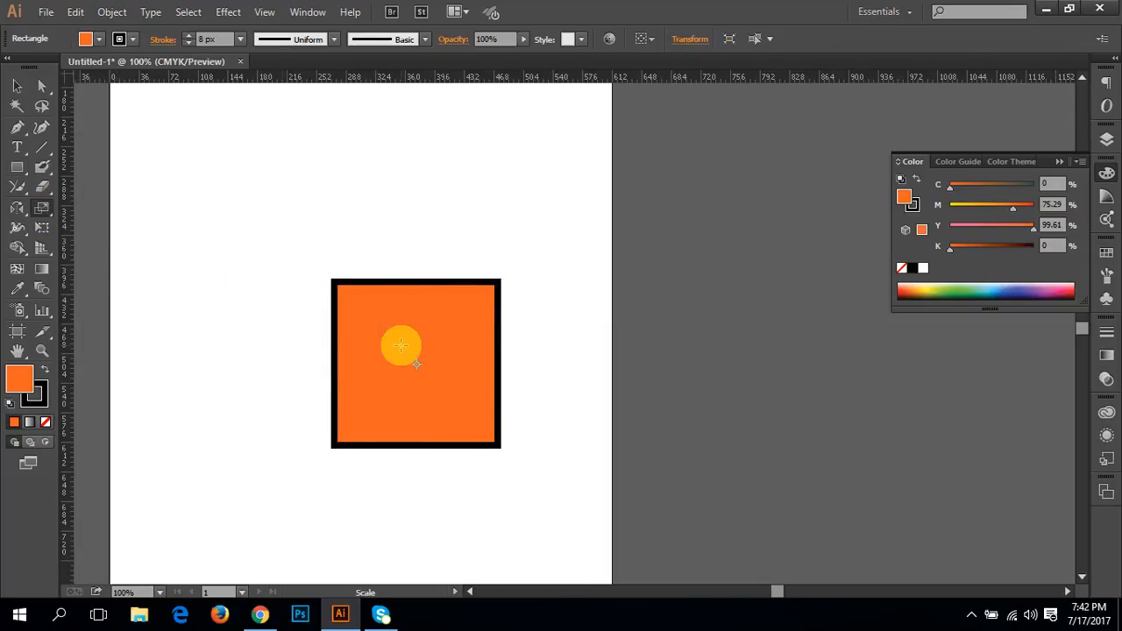
pyautogui.moveTo(400, 346)
pyautogui.mouseDown()
pyautogui.moveTo(321, 276)
pyautogui.moveTo(398, 351)
pyautogui.mouseUp()
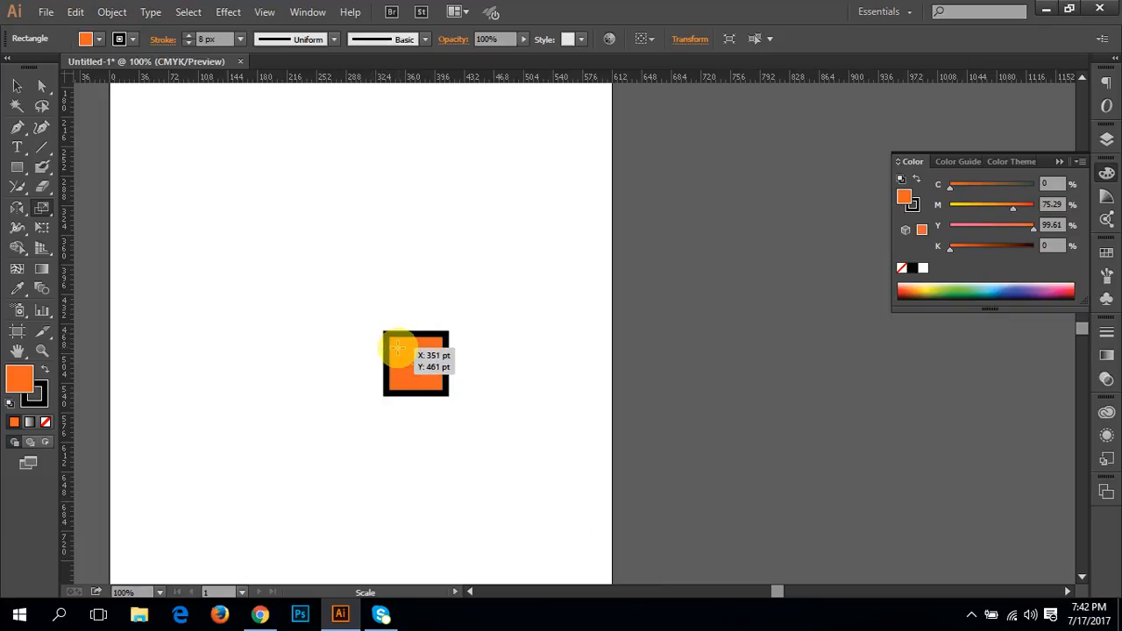
pyautogui.moveTo(406, 368); pyautogui.dragTo(354, 313)
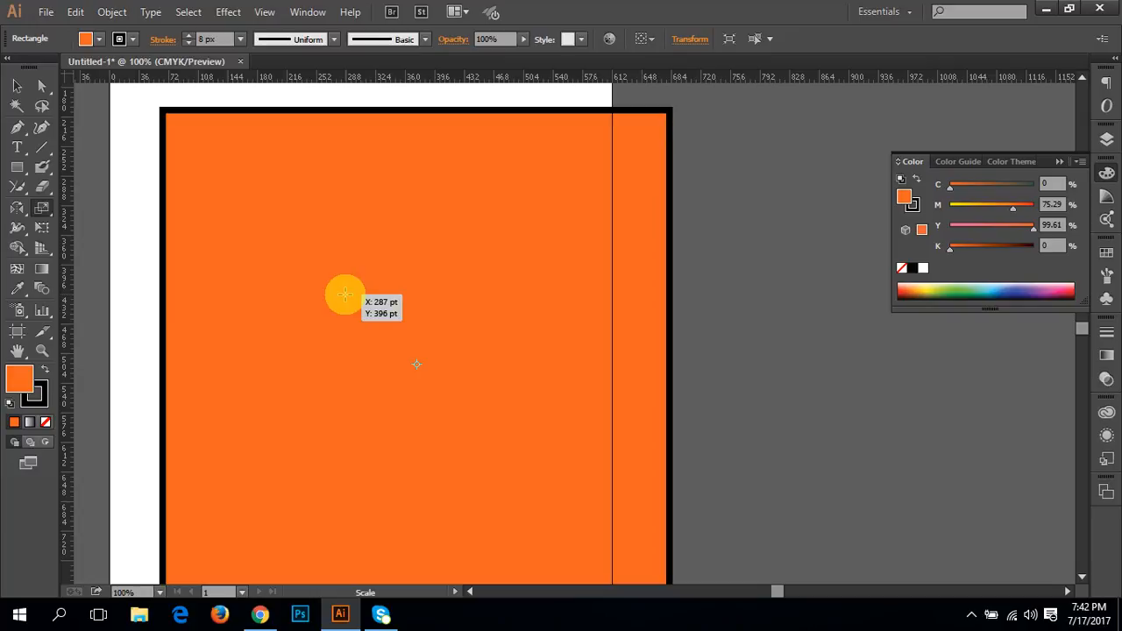
pyautogui.hotkey('ctrl', 'z')
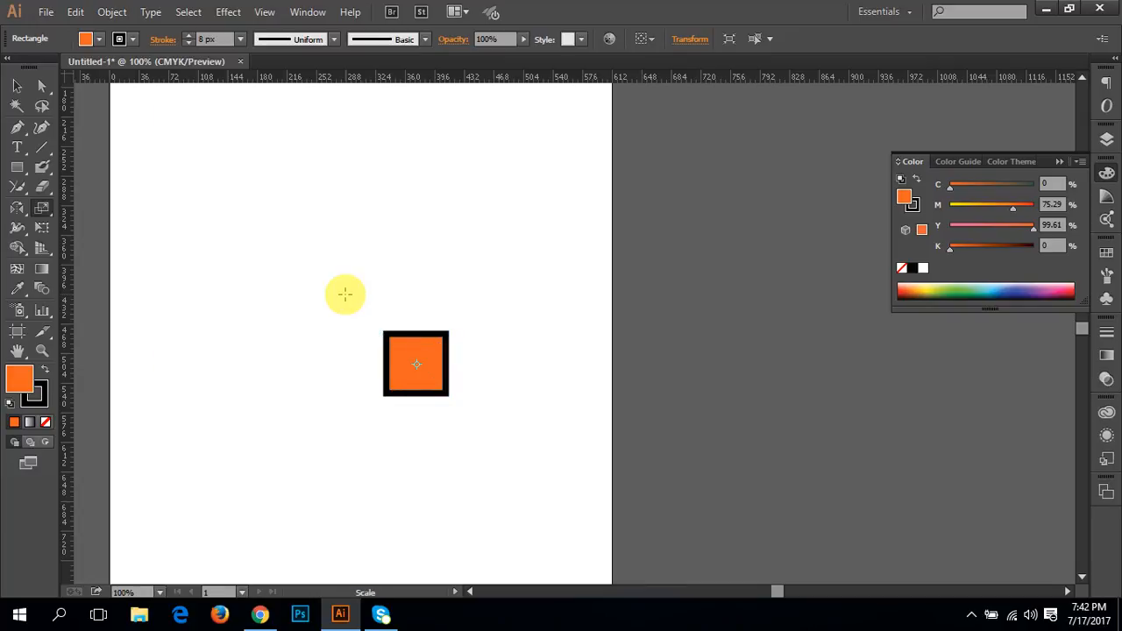
# Step: Delete the square and draw a closed, irregular eight-cornered shape with the Pen tool
pyautogui.press('Delete')
pyautogui.click(21, 126)
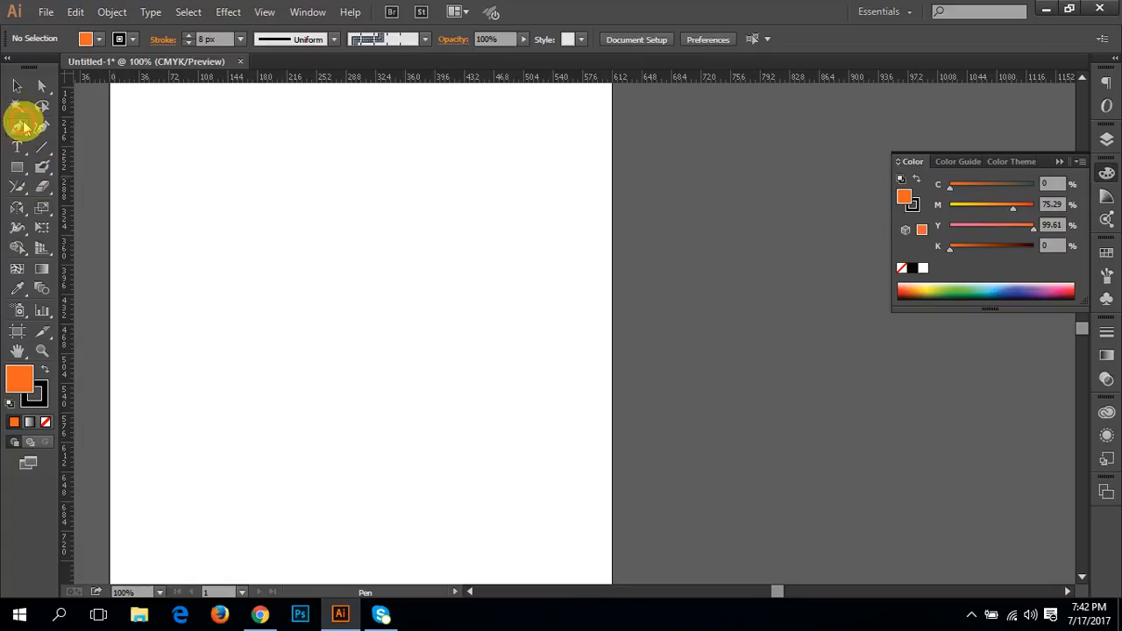
pyautogui.click(212, 320)
pyautogui.click(291, 277)
pyautogui.click(401, 343)
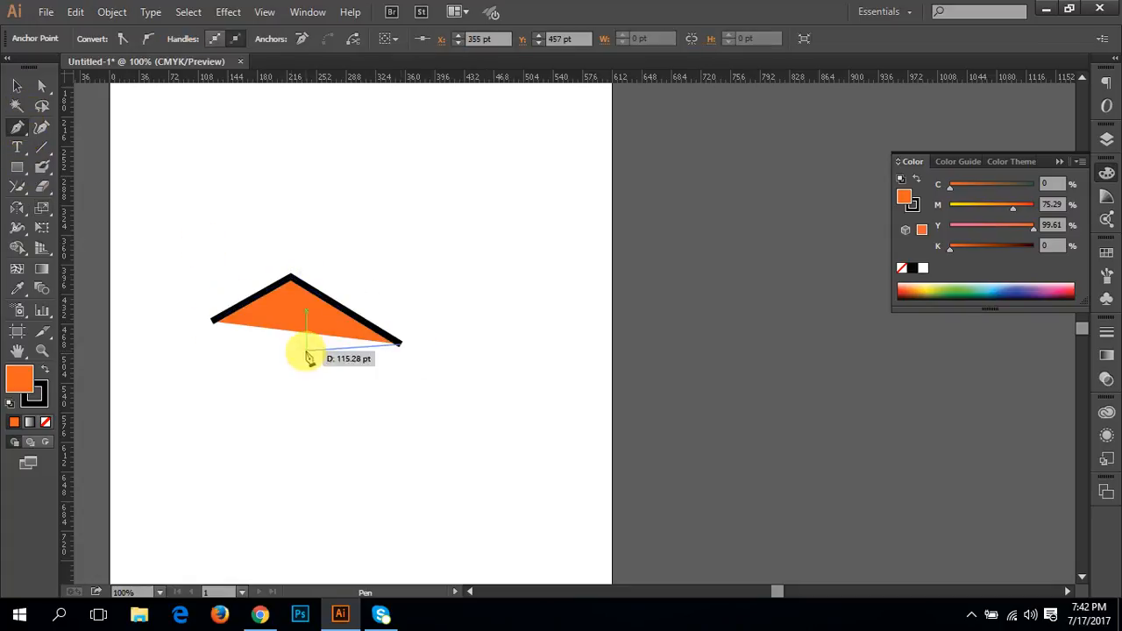
pyautogui.click(272, 369)
pyautogui.click(296, 311)
pyautogui.click(223, 359)
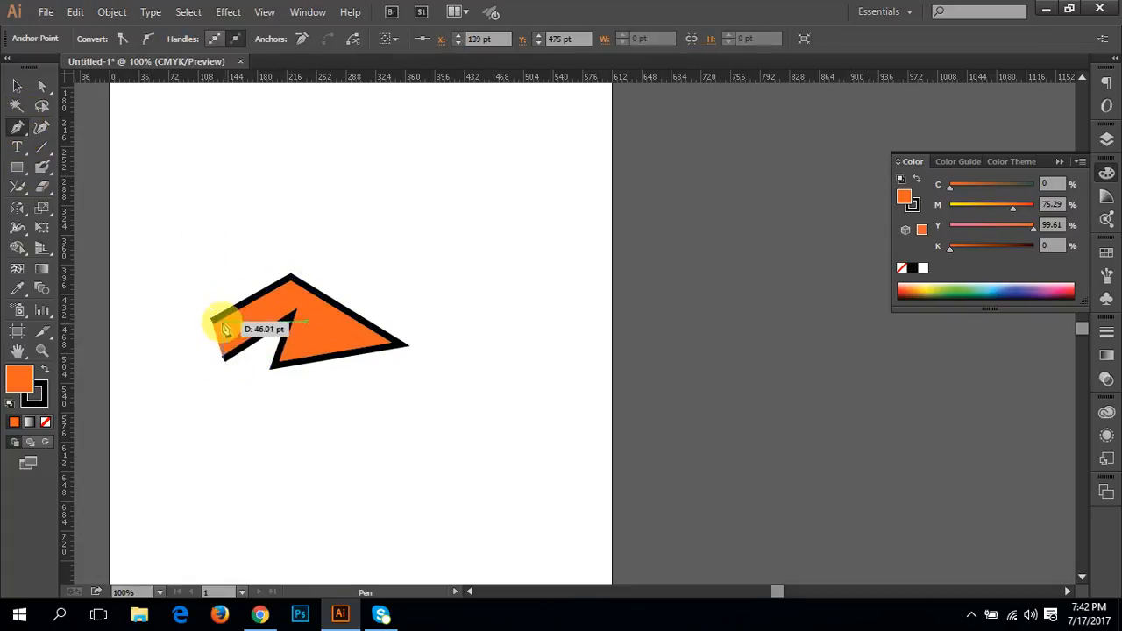
pyautogui.click(216, 470)
pyautogui.click(120, 397)
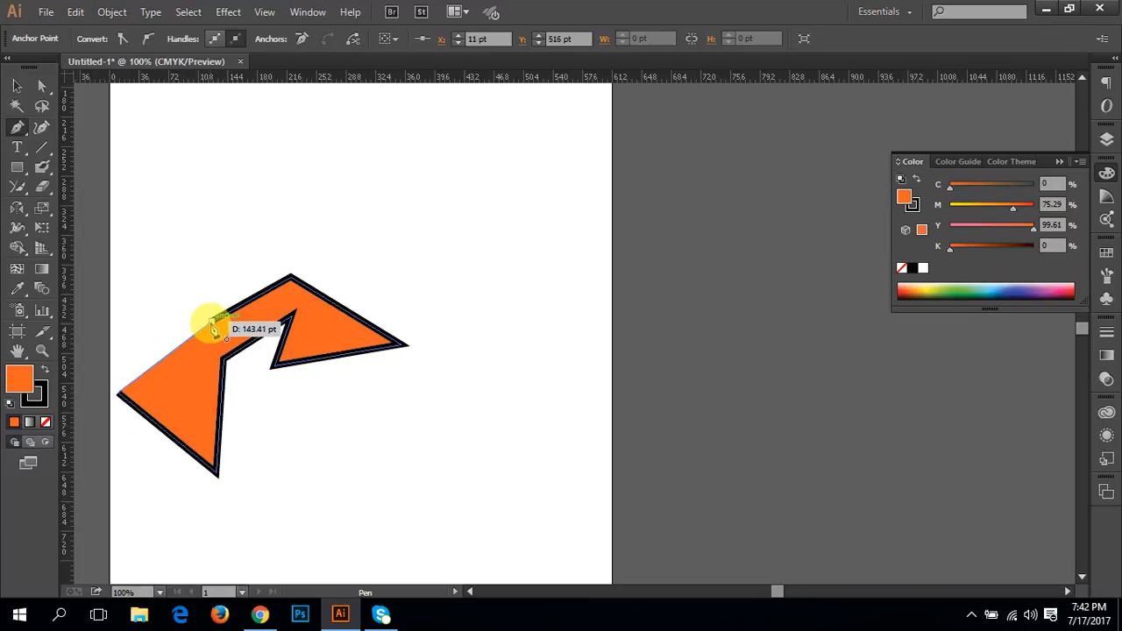
pyautogui.click(213, 321)
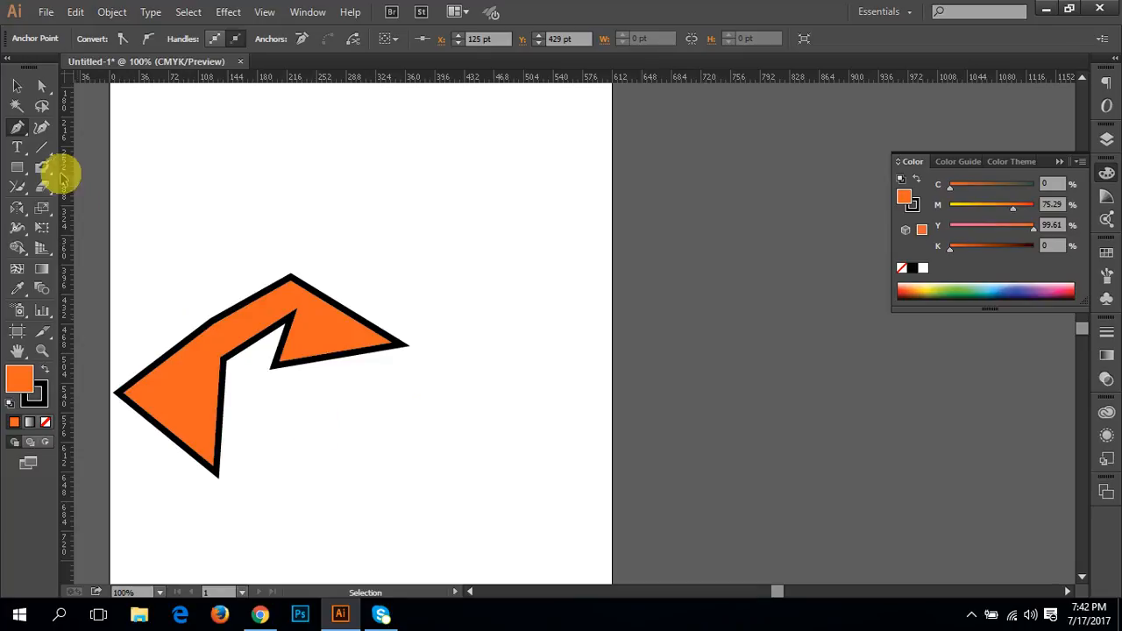
# Step: Reshape the polygon with Direct Selection by pulling its two upper anchor points outward, one to the upper left and one to the upper right
pyautogui.click(41, 85)
pyautogui.click(208, 351)
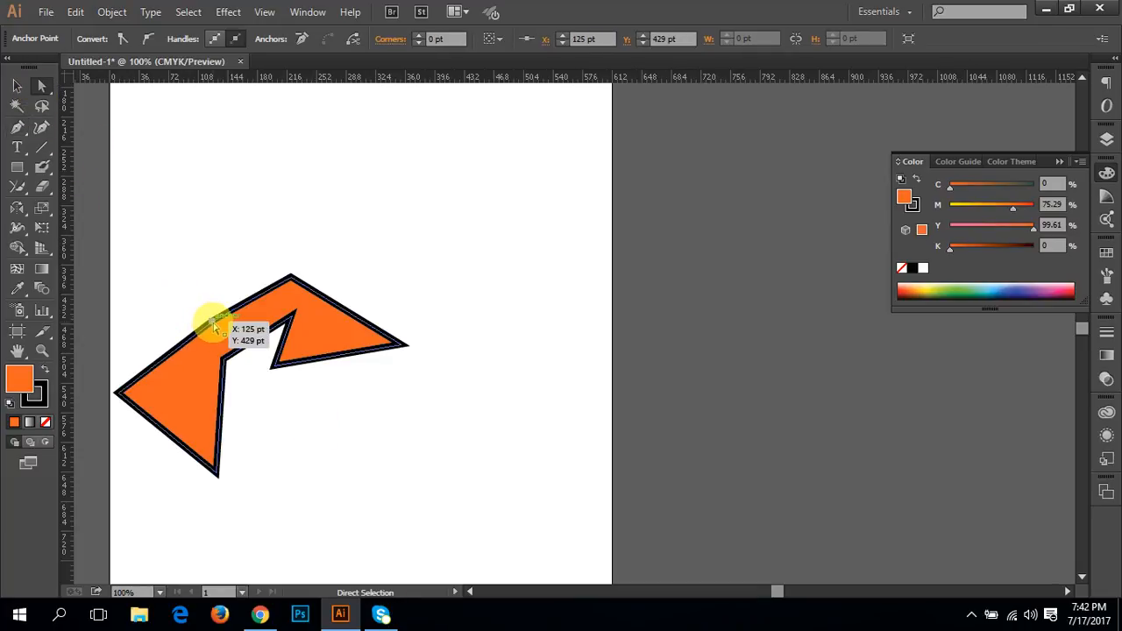
pyautogui.moveTo(212, 323); pyautogui.dragTo(167, 246)
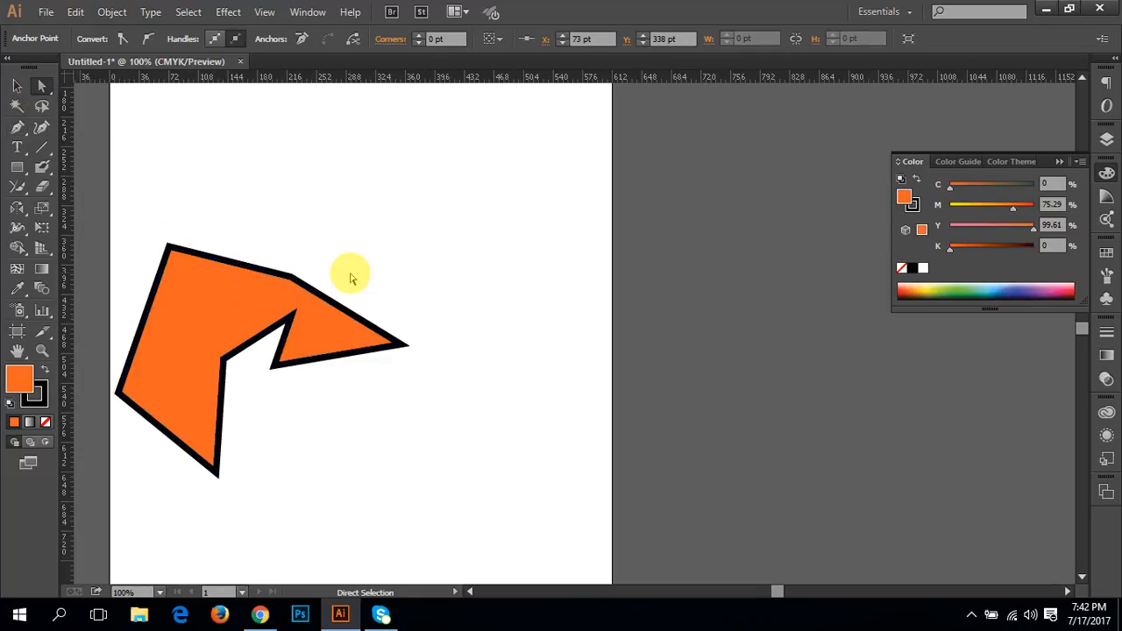
pyautogui.click(292, 277)
pyautogui.moveTo(292, 279); pyautogui.dragTo(350, 218)
pyautogui.click(376, 213)
# Step: Add a second artboard of about 416 by 247.5 pt to the right of the first with the Artboard tool
pyautogui.press('space')
pyautogui.moveTo(401, 335); pyautogui.dragTo(396, 483)
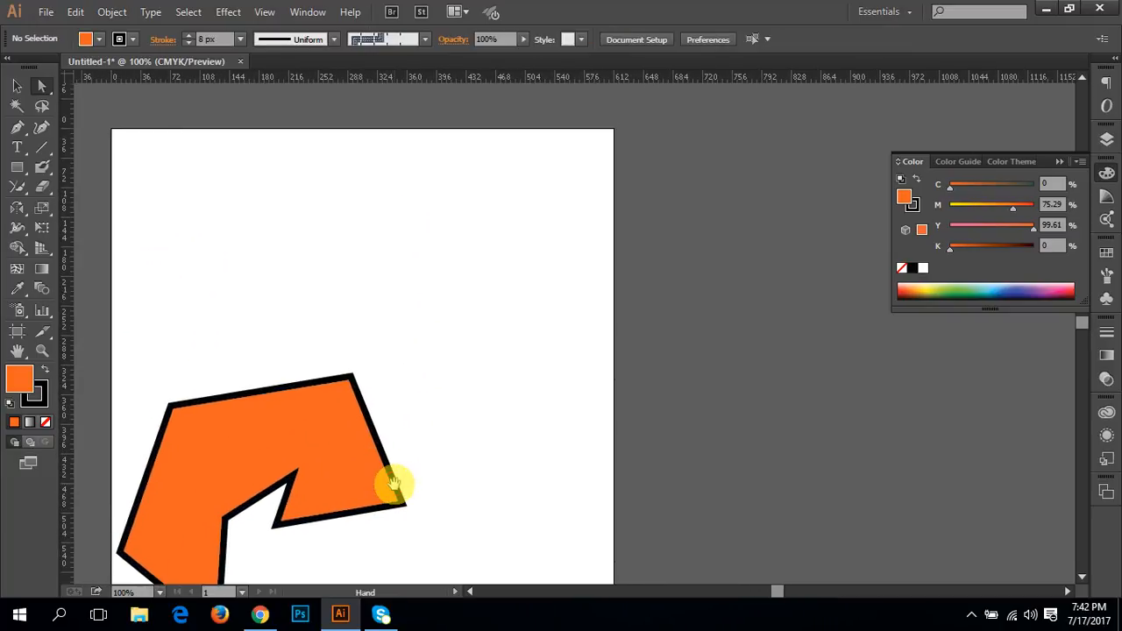
pyautogui.click(17, 330)
pyautogui.press('space')
pyautogui.moveTo(743, 342); pyautogui.dragTo(454, 338)
pyautogui.moveTo(482, 295); pyautogui.dragTo(823, 497)
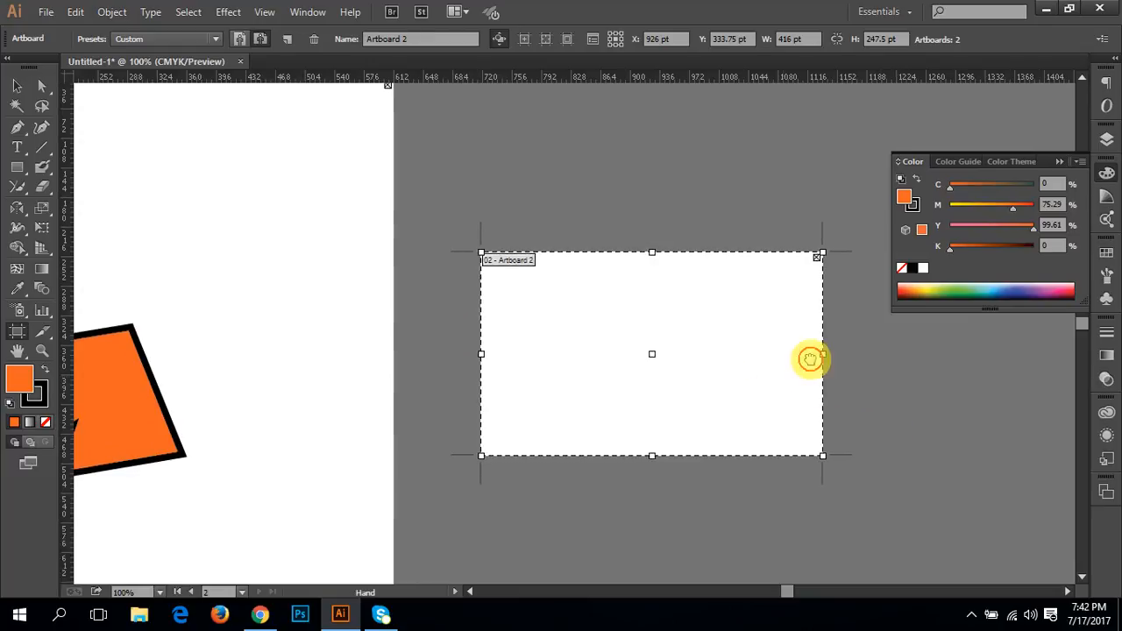
# Step: Leave artboard editing and move the orange polygon from the first artboard onto the second artboard
pyautogui.press('Escape')
pyautogui.click(164, 407)
pyautogui.moveTo(164, 408); pyautogui.dragTo(608, 371)
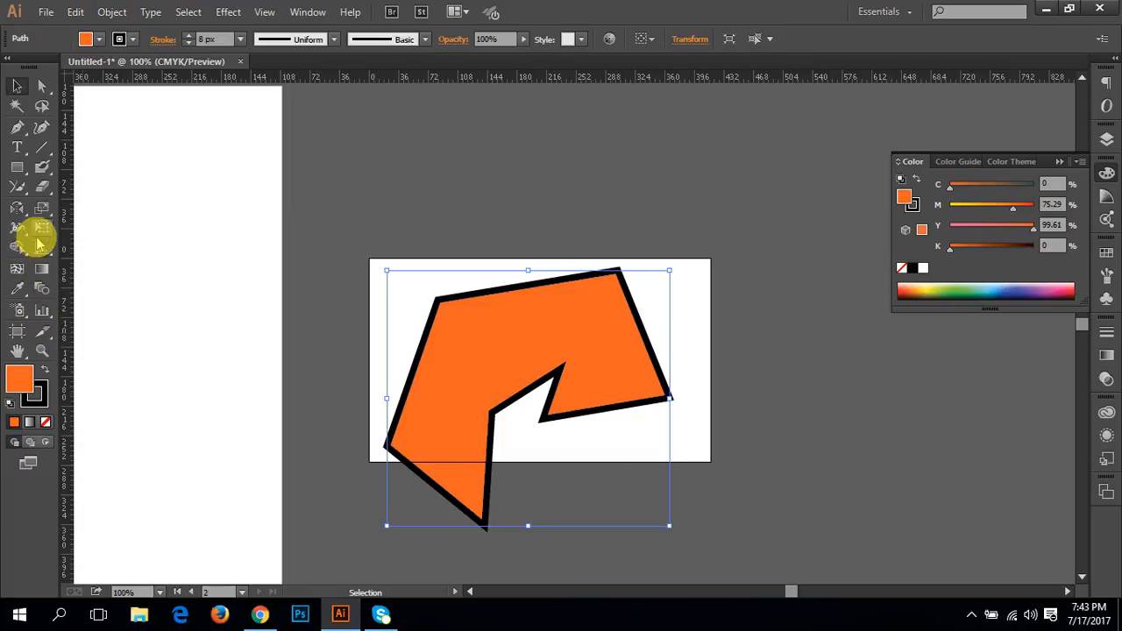
# Step: Try the Scale tool on the polygon by stretching it wider and flatter and by shrinking it, undoing each change
pyautogui.click(42, 207)
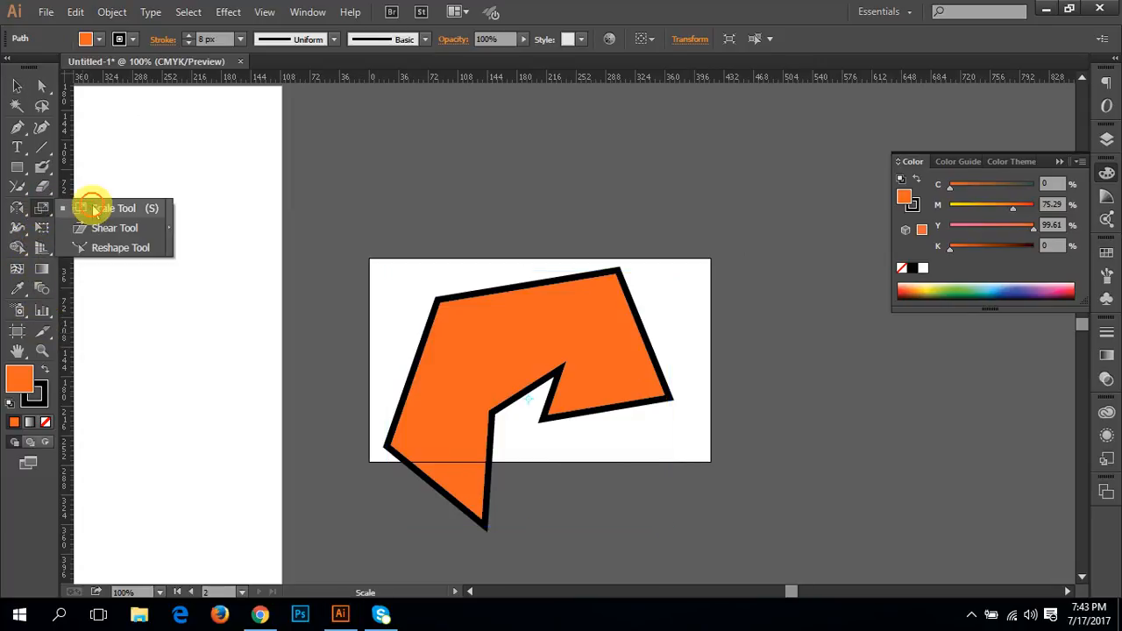
pyautogui.click(94, 209)
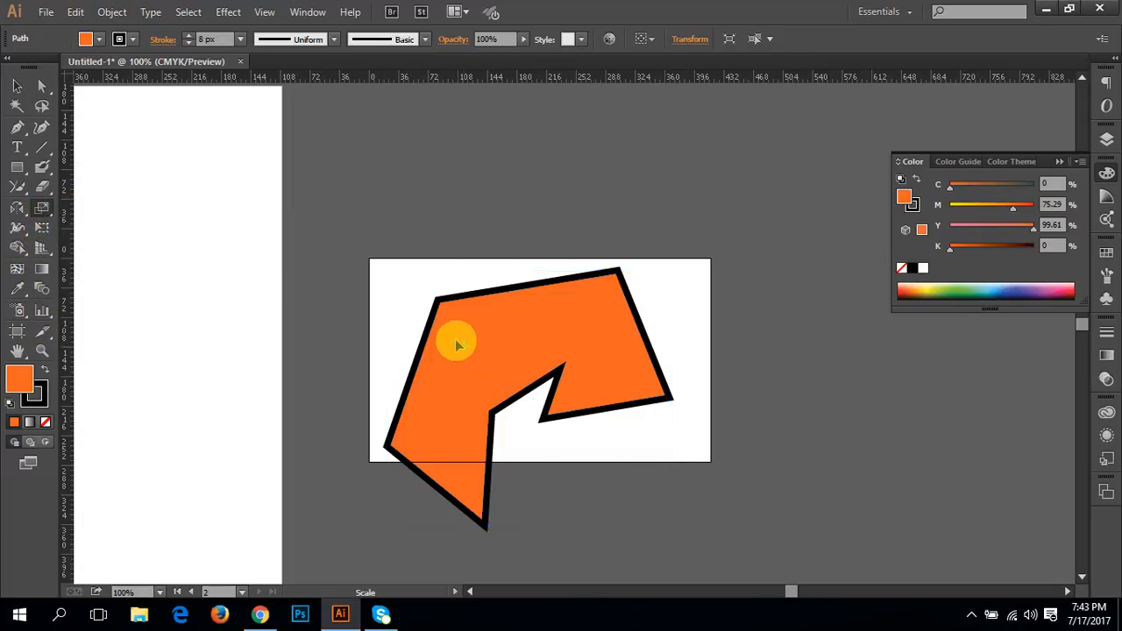
pyautogui.click(17, 85)
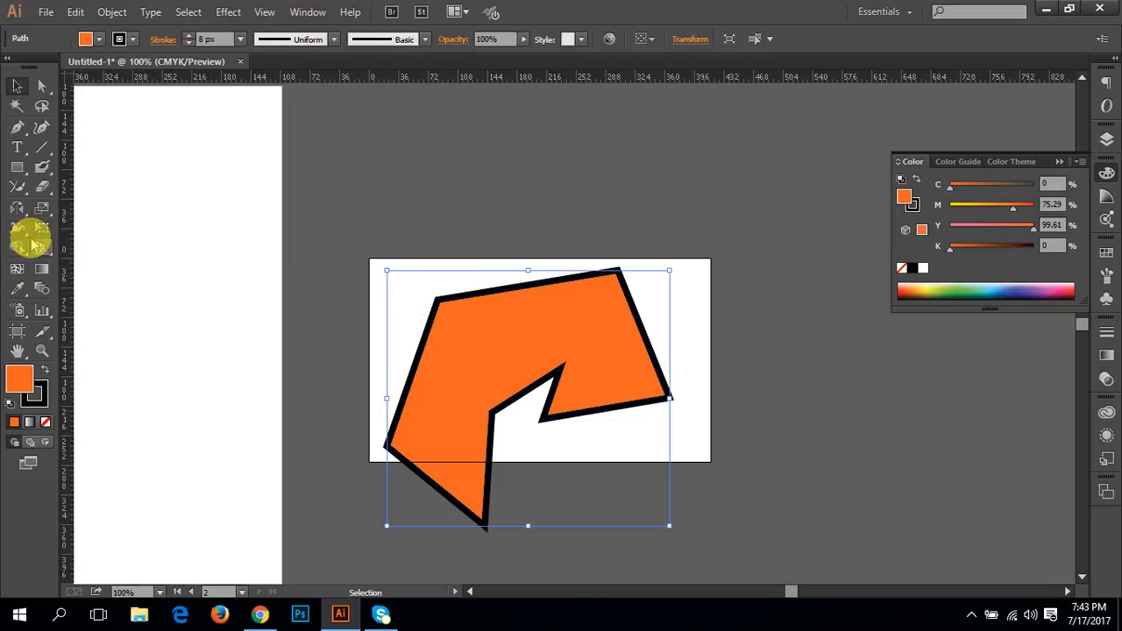
pyautogui.click(42, 206)
pyautogui.moveTo(450, 325)
pyautogui.mouseDown()
pyautogui.moveTo(465, 338)
pyautogui.moveTo(440, 321)
pyautogui.moveTo(458, 346)
pyautogui.moveTo(451, 335)
pyautogui.mouseUp()
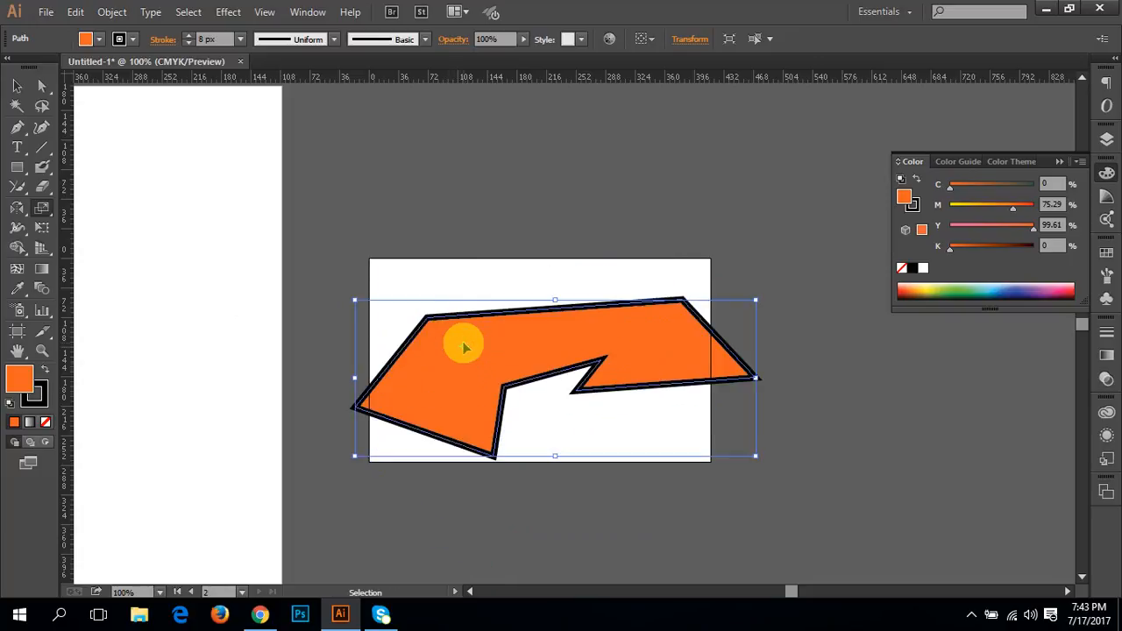
pyautogui.hotkey('ctrl', 'z')
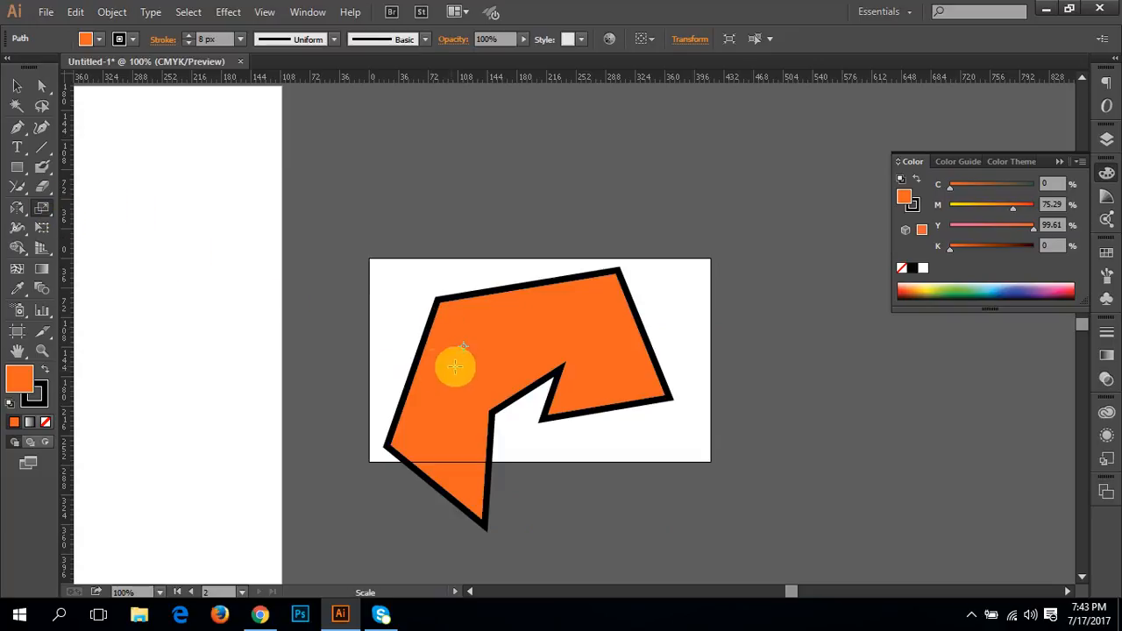
pyautogui.moveTo(585, 315); pyautogui.dragTo(491, 338)
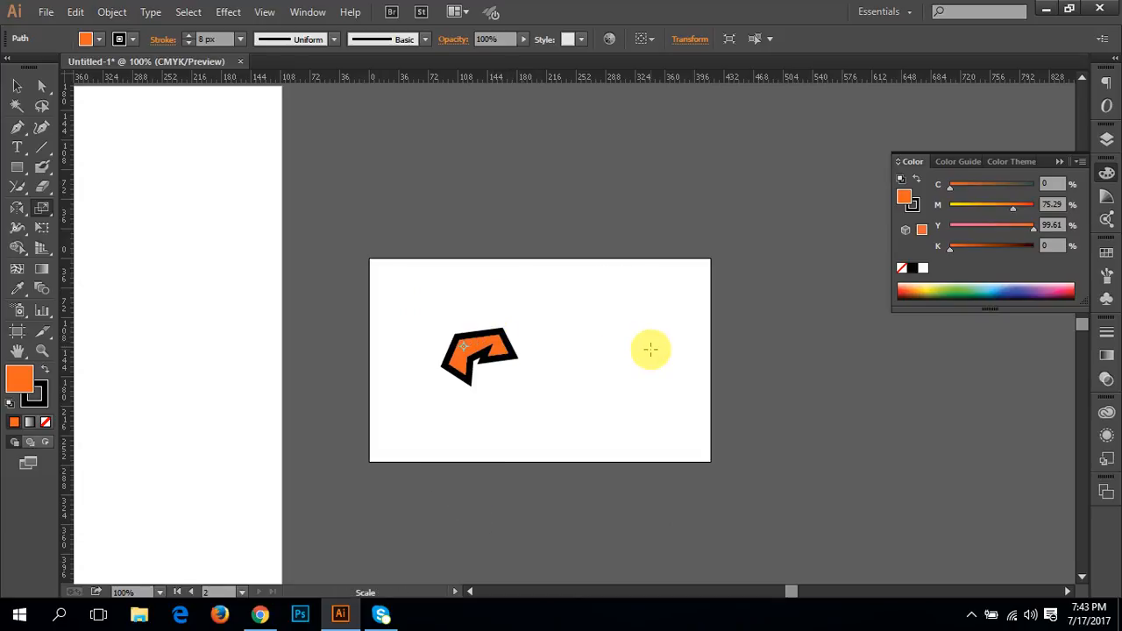
pyautogui.hotkey('ctrl', 'z')
# Step: Shrink the polygon about its centre with the Selection tool's bounding box and delete it
pyautogui.click(17, 86)
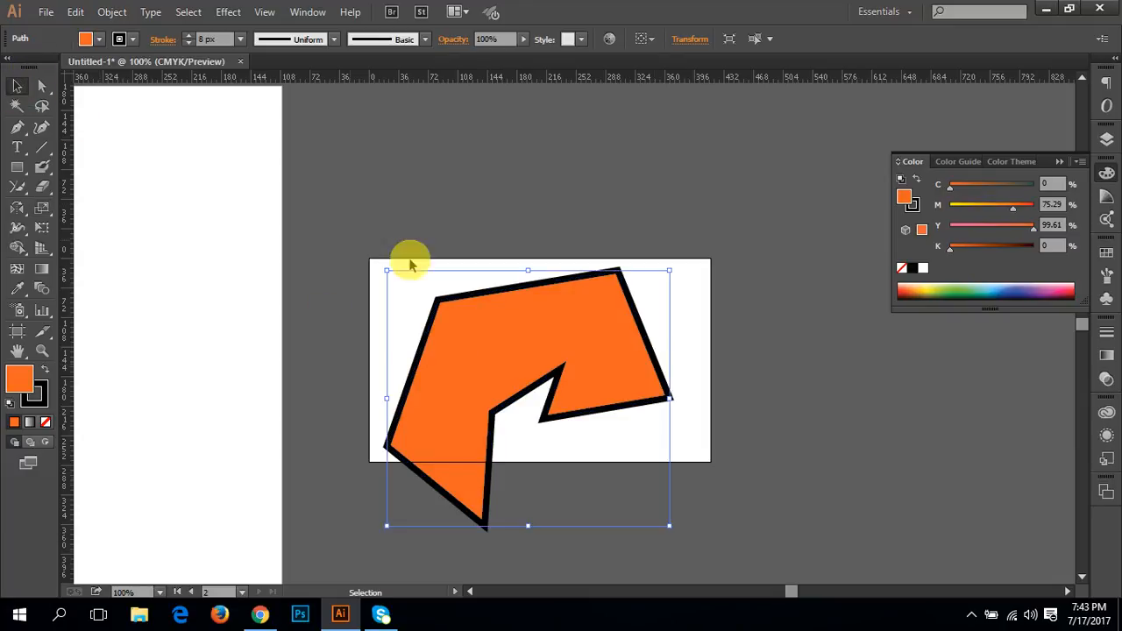
pyautogui.moveTo(670, 270); pyautogui.dragTo(564, 335)
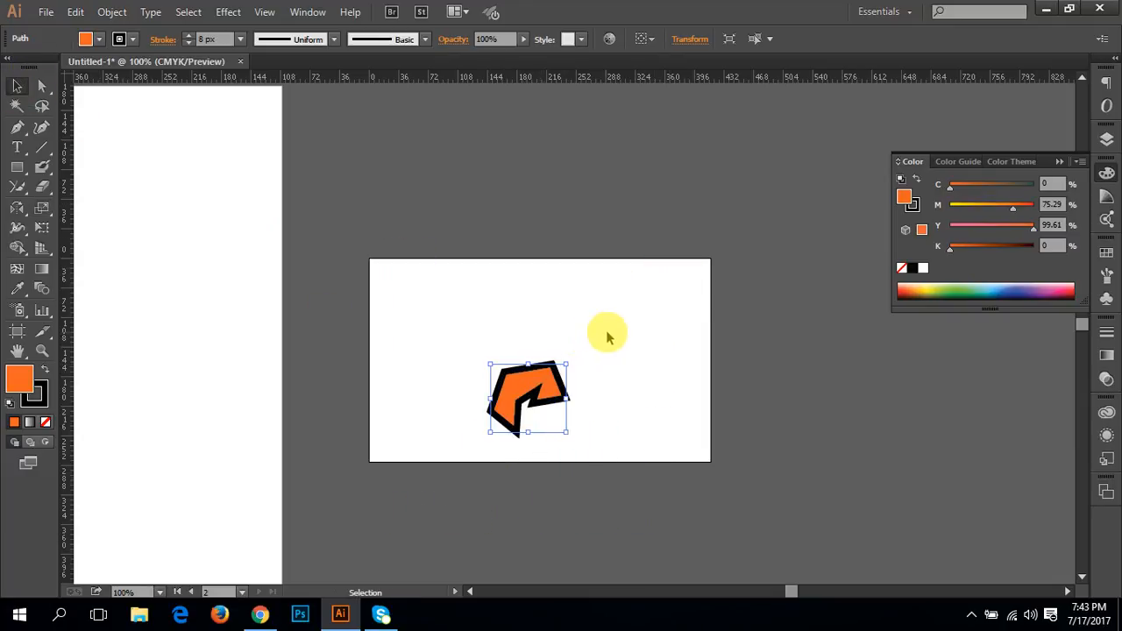
pyautogui.click(606, 335)
pyautogui.click(526, 402)
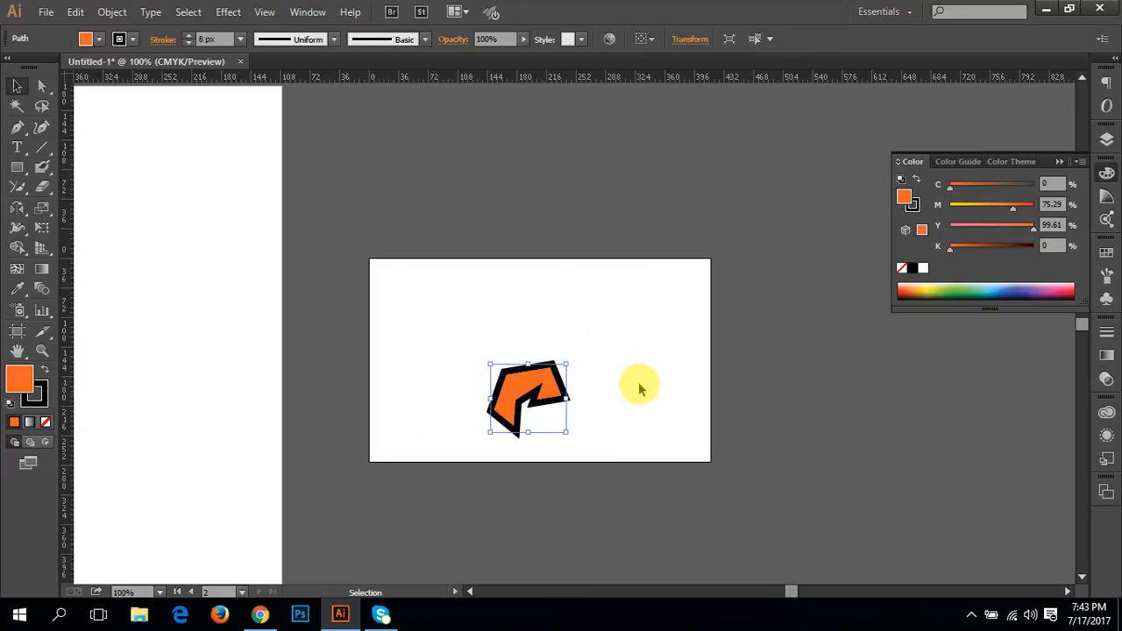
pyautogui.press('Delete')
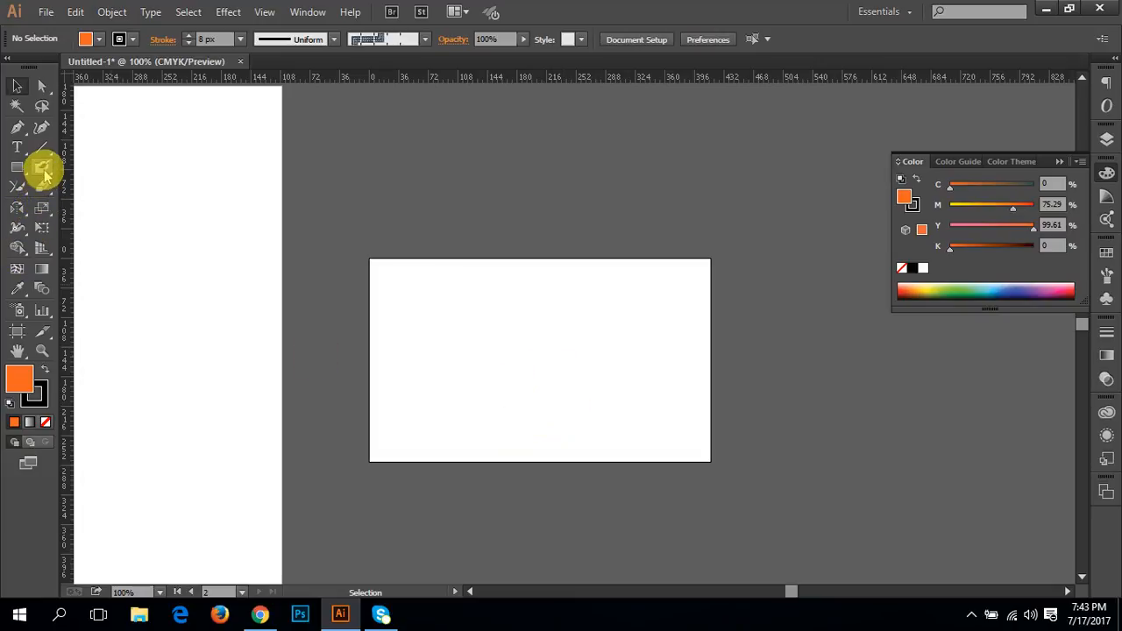
# Step: Look through the tool variants grouped under the Scale, Width and Shape Builder tools
pyautogui.click(48, 194)
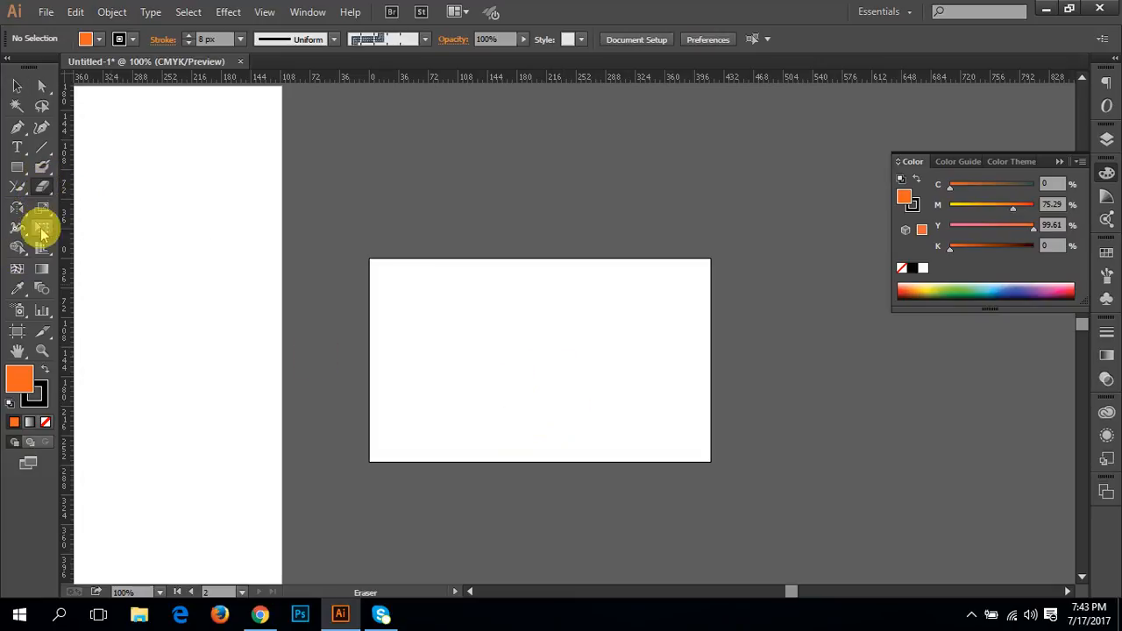
pyautogui.click(20, 216)
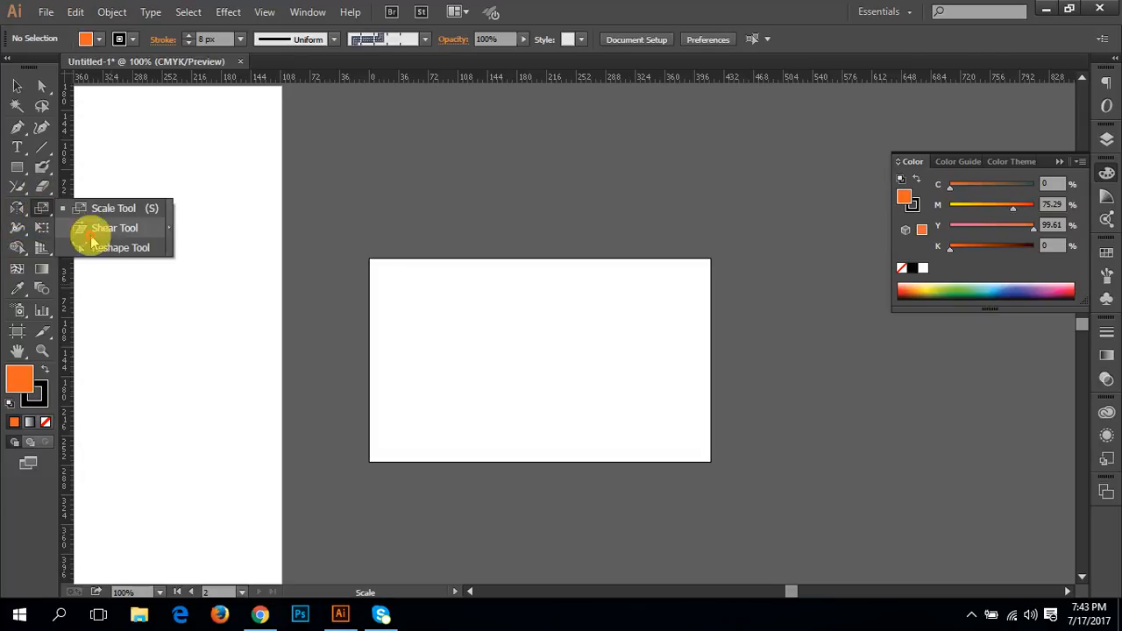
pyautogui.click(20, 209)
pyautogui.click(19, 228)
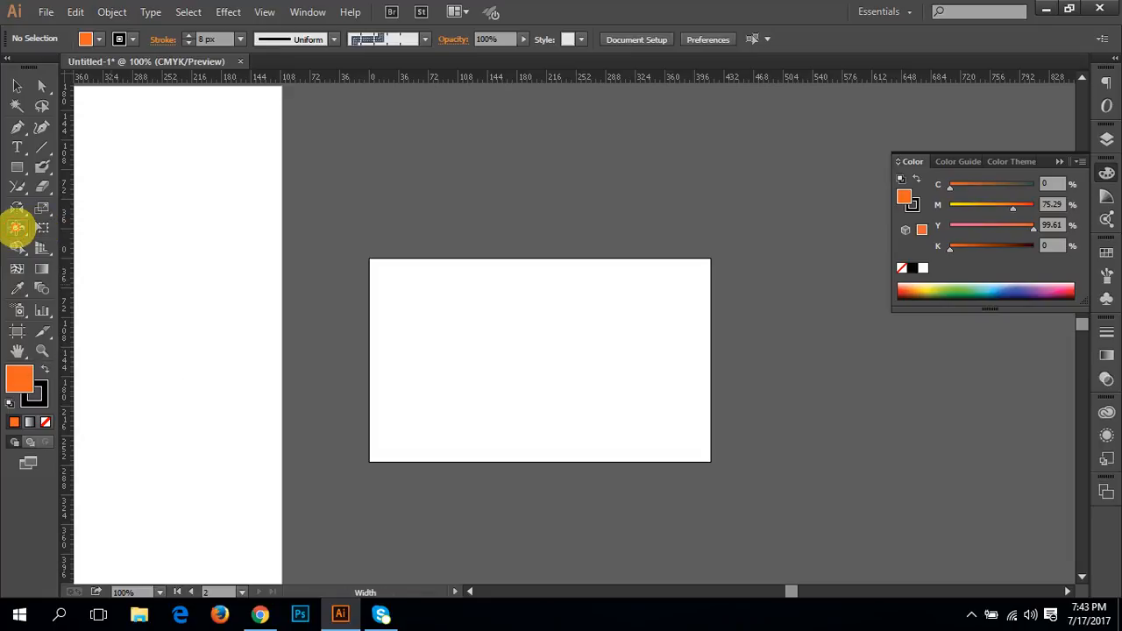
pyautogui.click(18, 228)
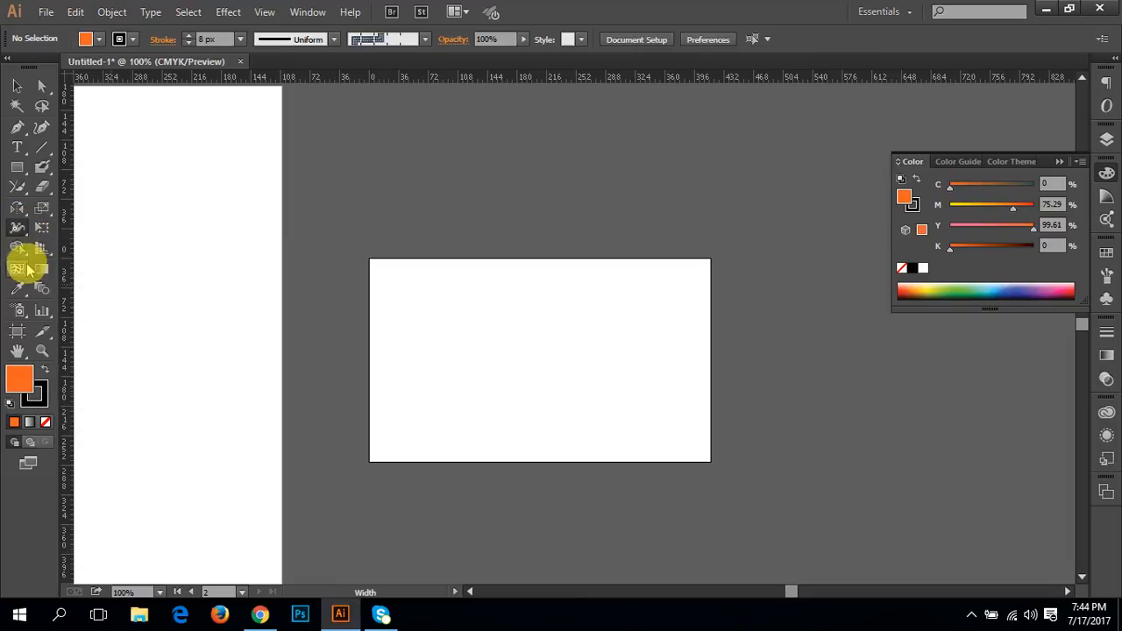
pyautogui.click(22, 254)
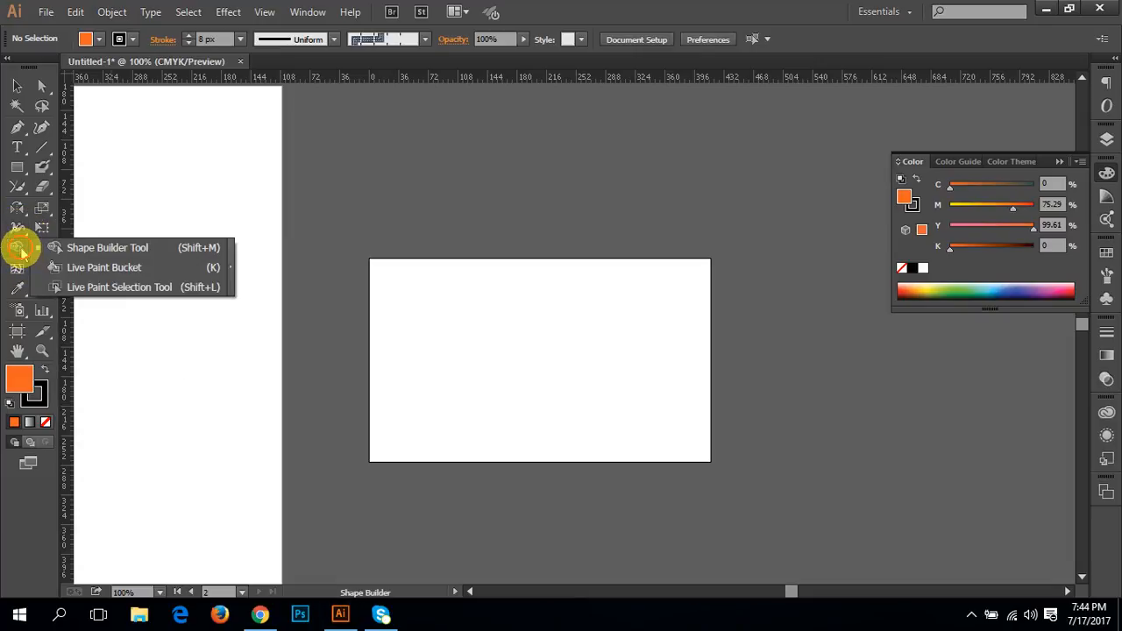
pyautogui.click(23, 254)
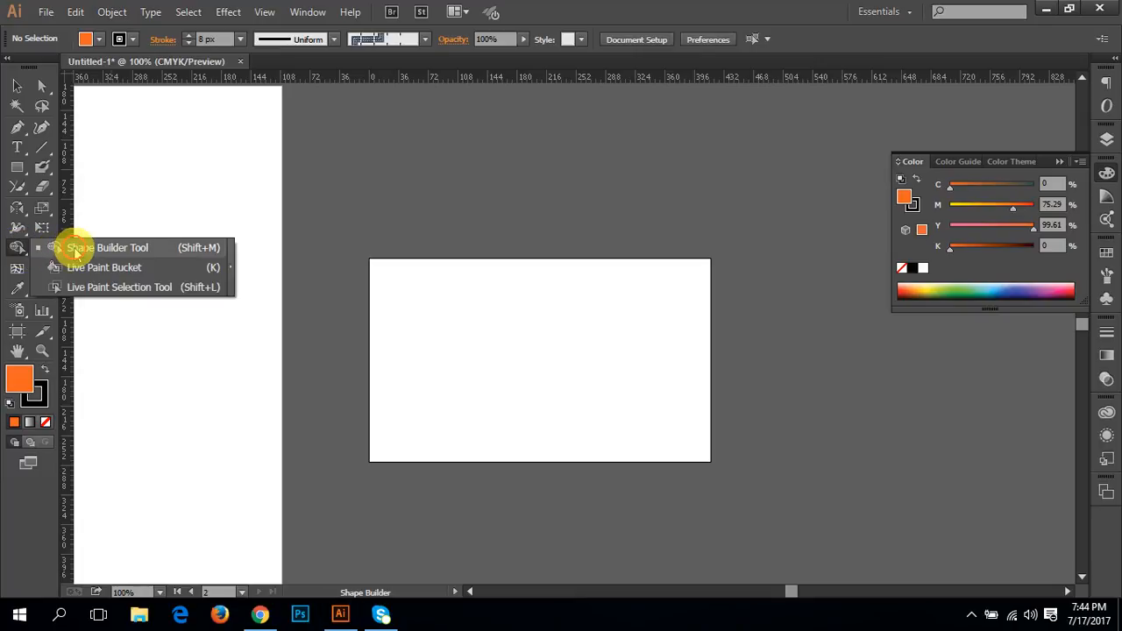
pyautogui.click(20, 255)
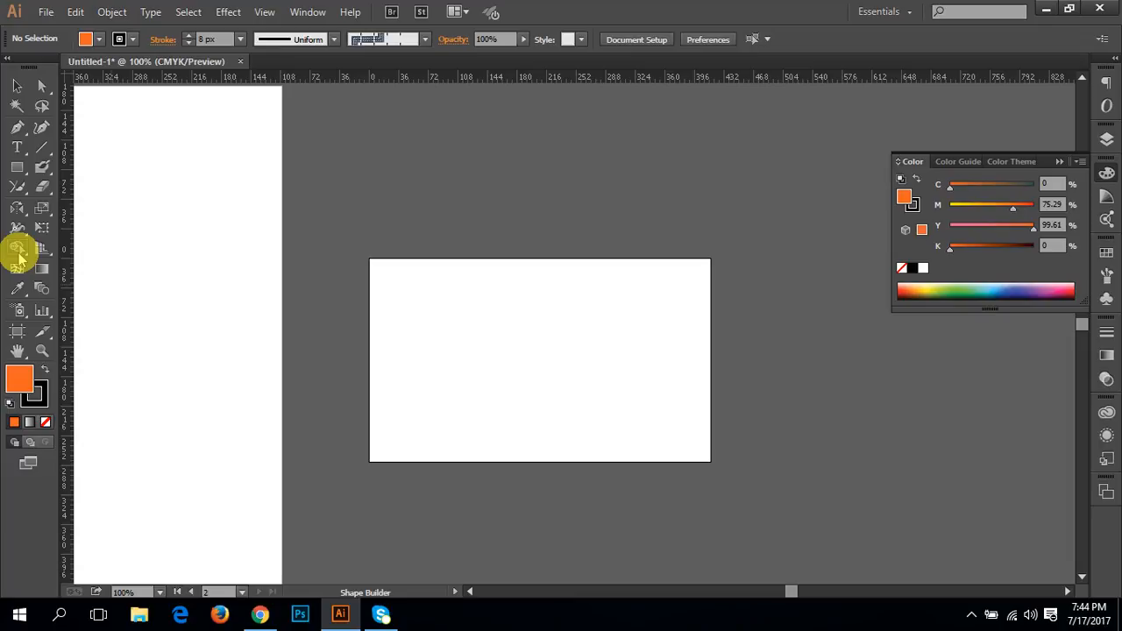
# Step: Draw a horizontal line about 450 pt long near the upper edge of the first artboard with the Line Segment tool
pyautogui.click(41, 146)
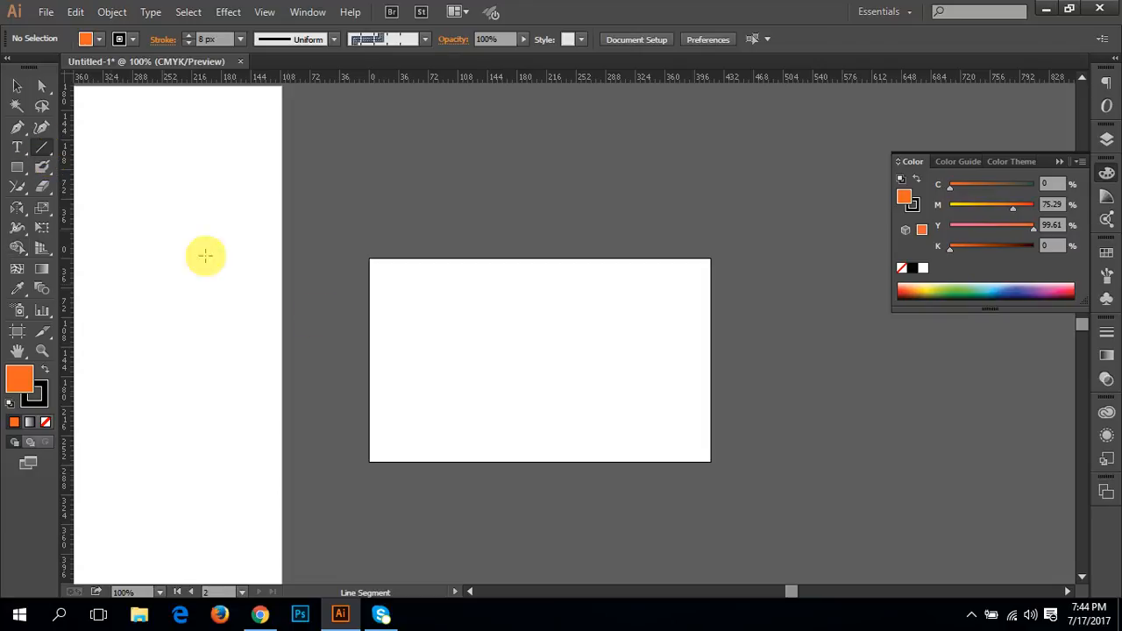
pyautogui.moveTo(469, 365); pyautogui.dragTo(888, 330)
pyautogui.moveTo(305, 213); pyautogui.dragTo(311, 254)
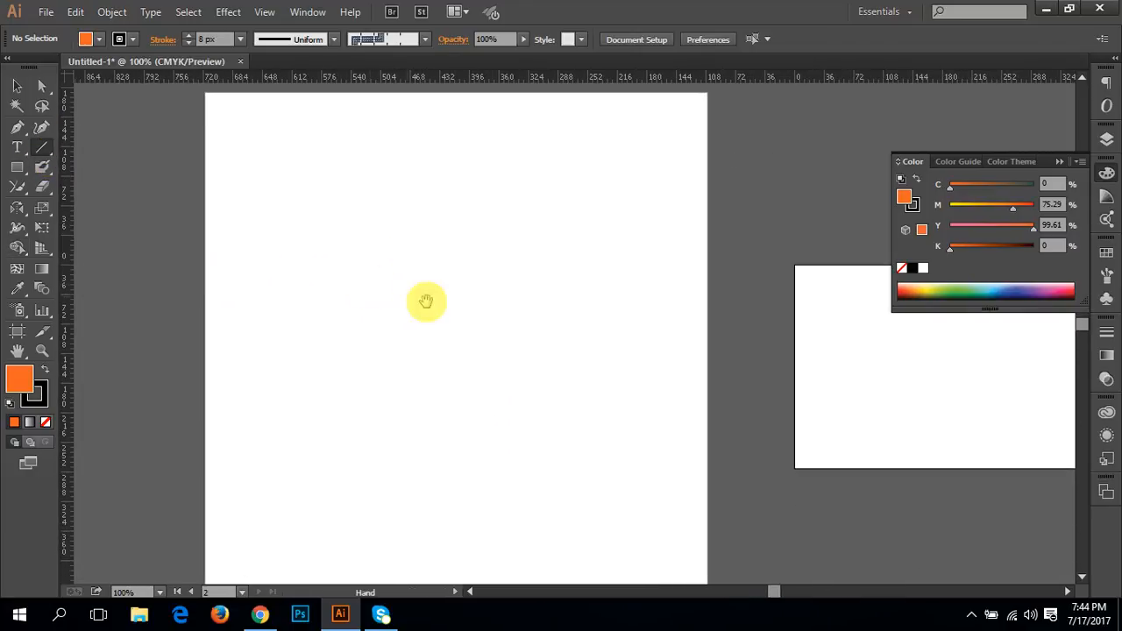
pyautogui.moveTo(465, 282); pyautogui.dragTo(469, 332)
pyautogui.moveTo(270, 235); pyautogui.dragTo(640, 243)
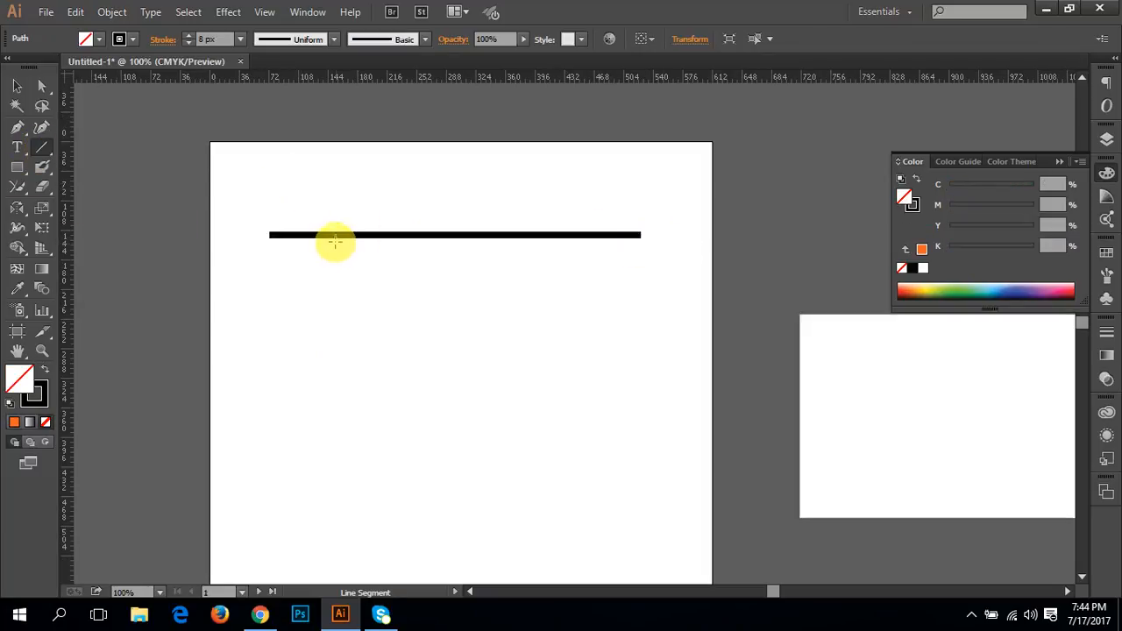
# Step: Duplicate the line about 420 pt straight below the original and select both lines
pyautogui.press('v')
pyautogui.press('space')
pyautogui.moveTo(367, 294); pyautogui.dragTo(336, 207)
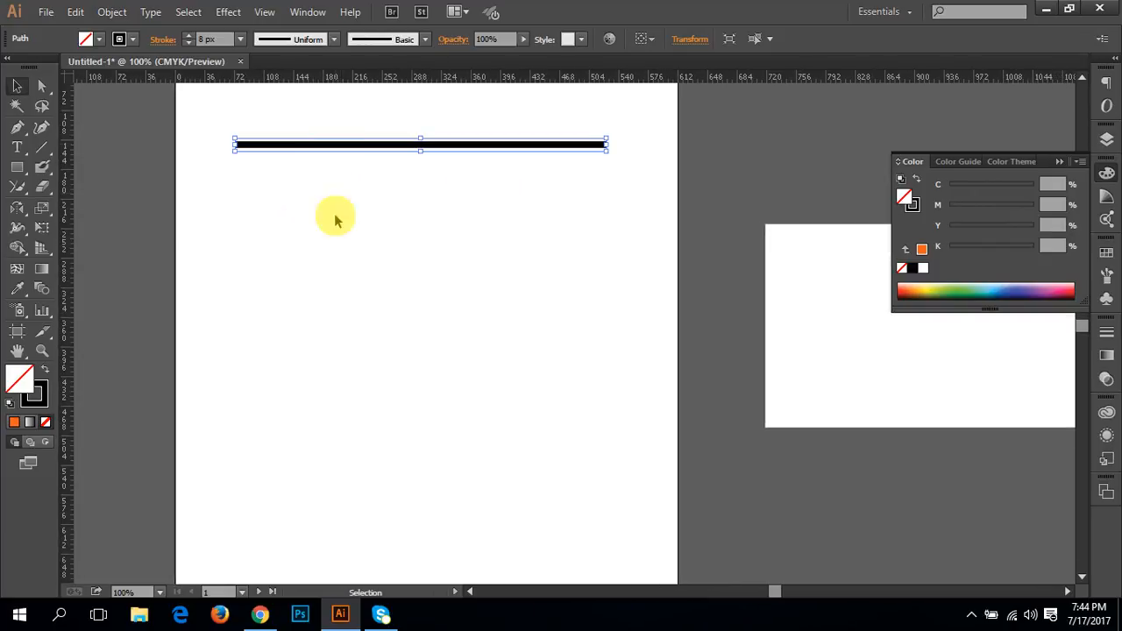
pyautogui.moveTo(356, 149); pyautogui.dragTo(363, 494)
pyautogui.moveTo(313, 111); pyautogui.dragTo(334, 614)
pyautogui.press('space')
pyautogui.moveTo(341, 170); pyautogui.dragTo(339, 243)
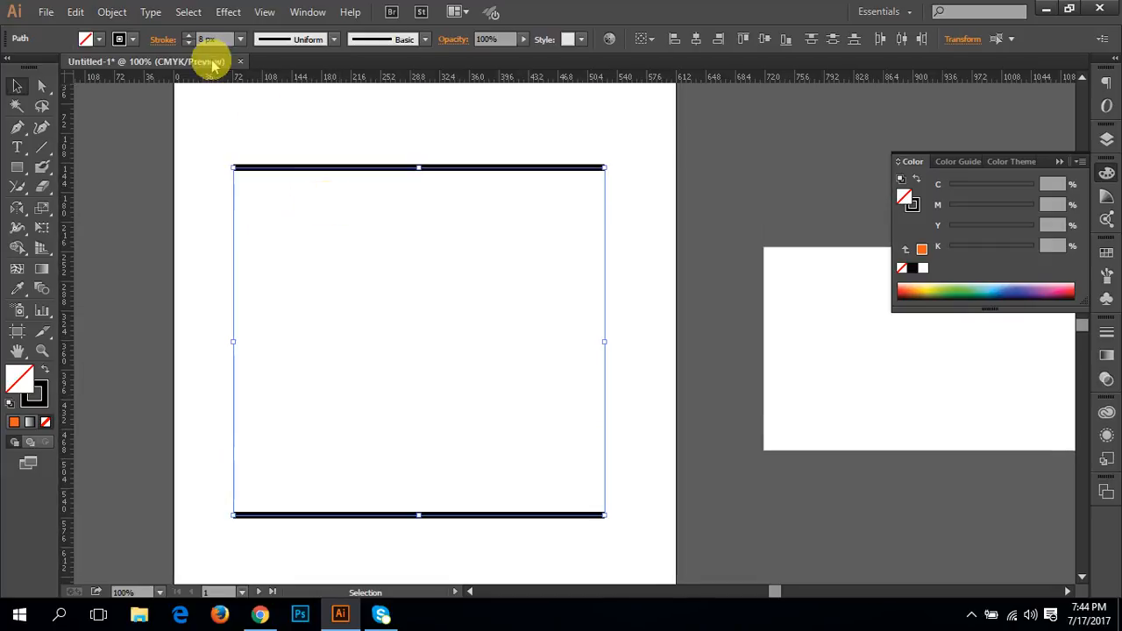
# Step: Set the stroke weight of both lines to 3 px and deselect them
pyautogui.click(187, 35)
pyautogui.click(187, 35)
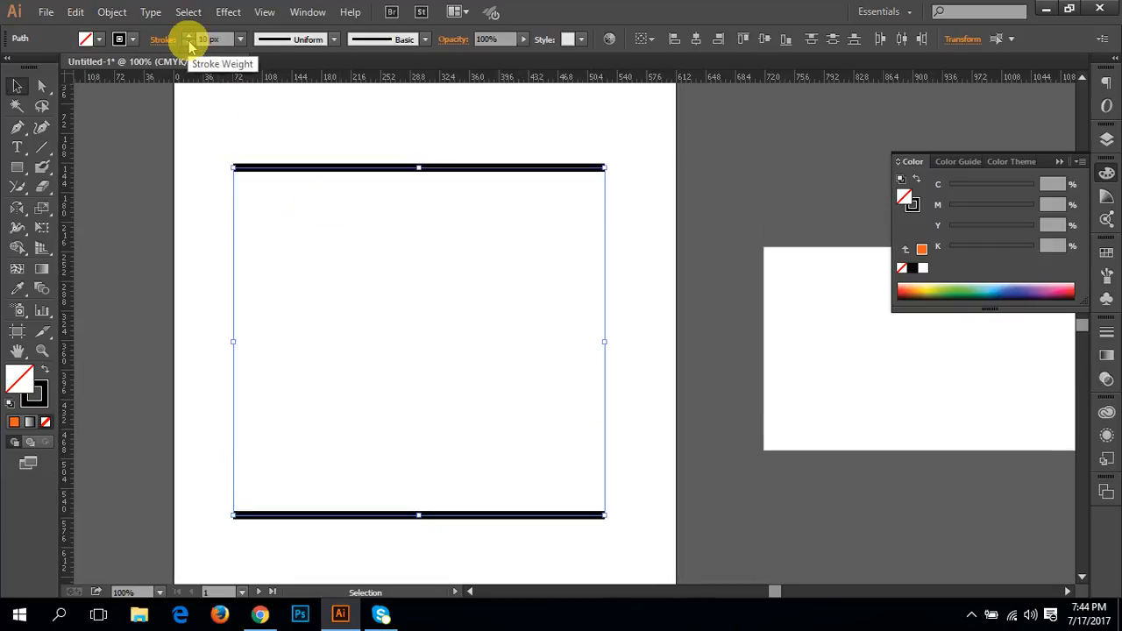
pyautogui.click(187, 35)
pyautogui.click(188, 36)
pyautogui.click(189, 42)
pyautogui.click(188, 42)
pyautogui.click(189, 42)
pyautogui.click(188, 42)
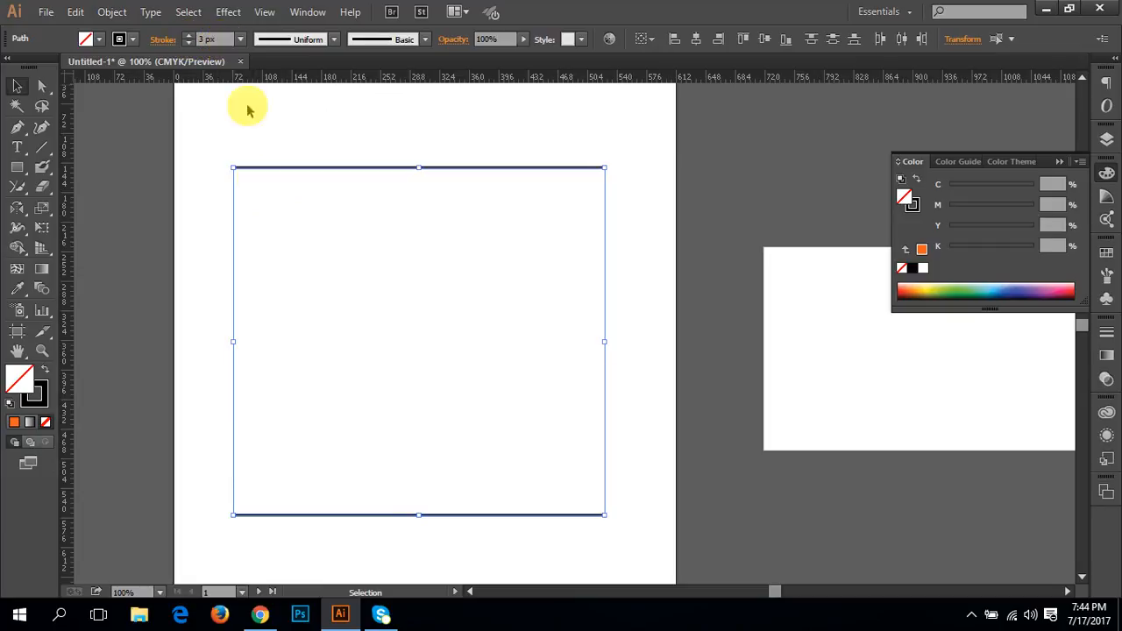
pyautogui.click(342, 206)
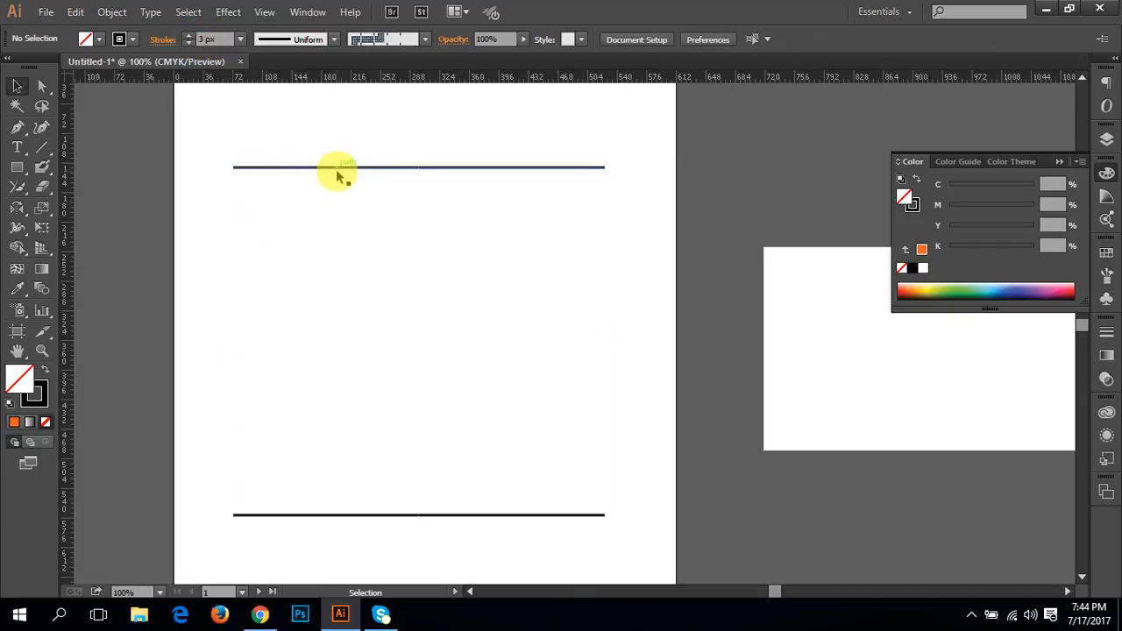
# Step: Duplicate the upper line just below itself and undo the copy
pyautogui.moveTo(336, 167); pyautogui.dragTo(336, 181)
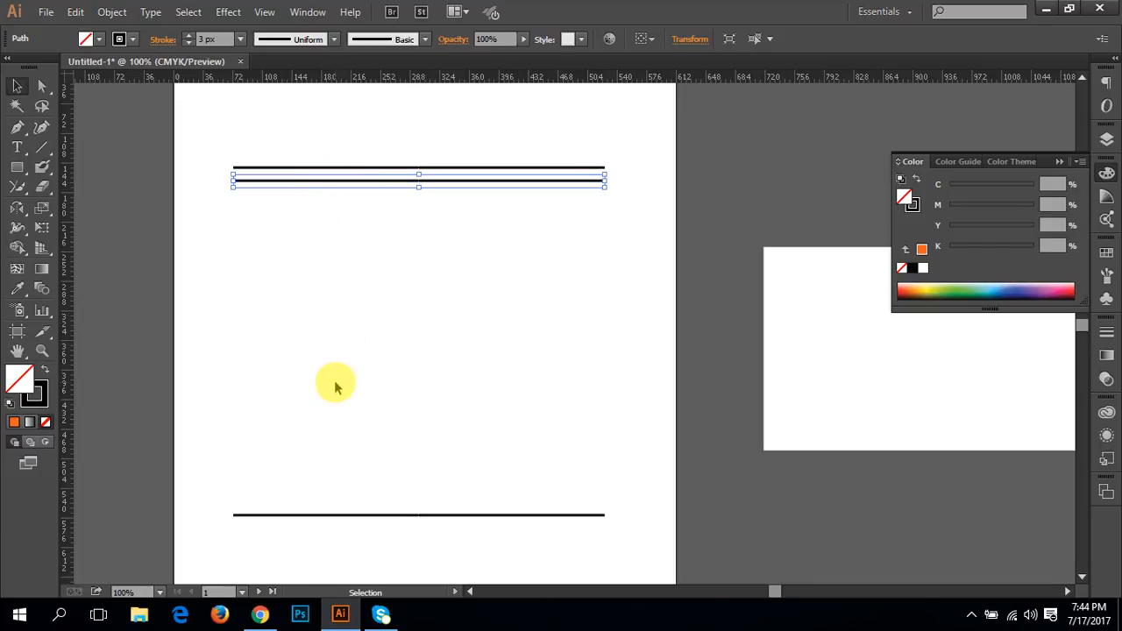
pyautogui.hotkey('ctrl', 'z')
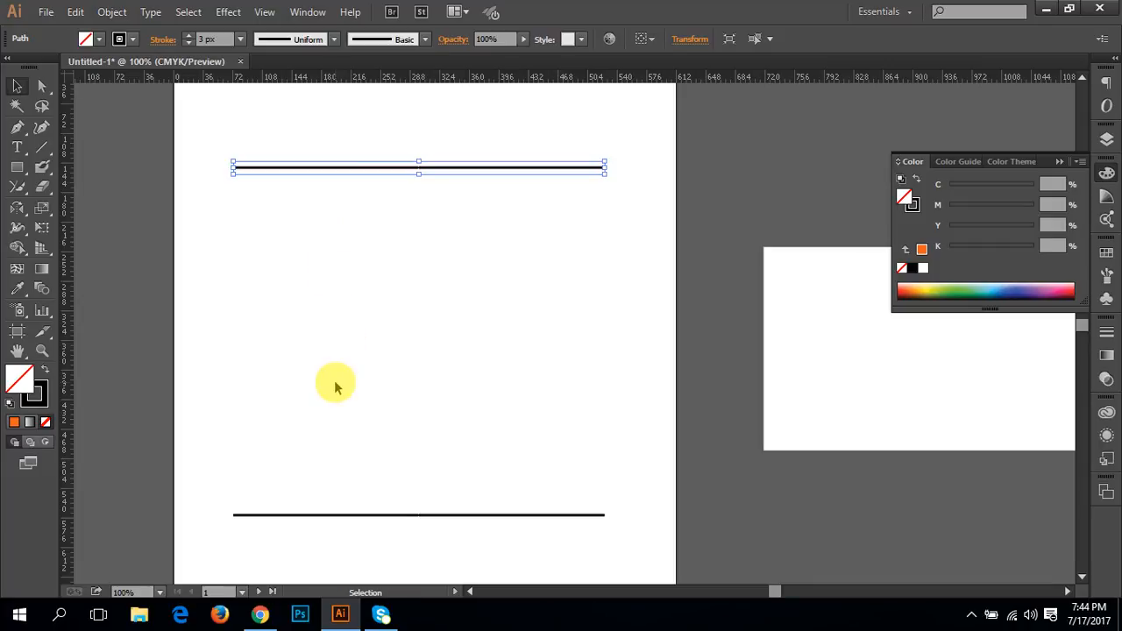
pyautogui.keyDown('shift'); pyautogui.click(314, 514); pyautogui.keyUp('shift')
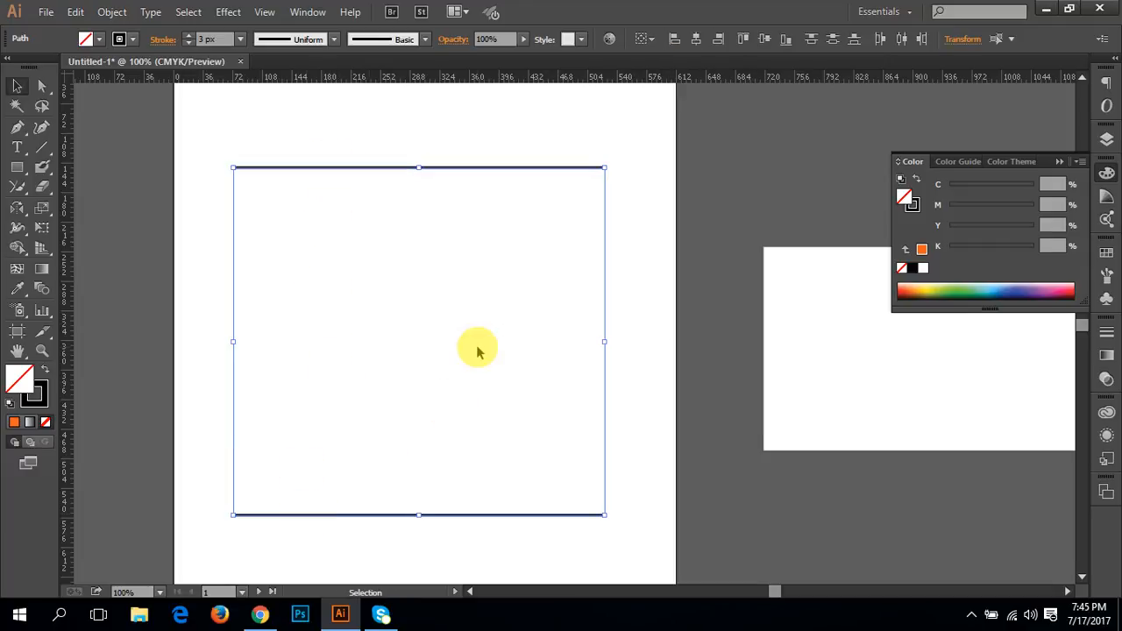
pyautogui.doubleClick(42, 290)
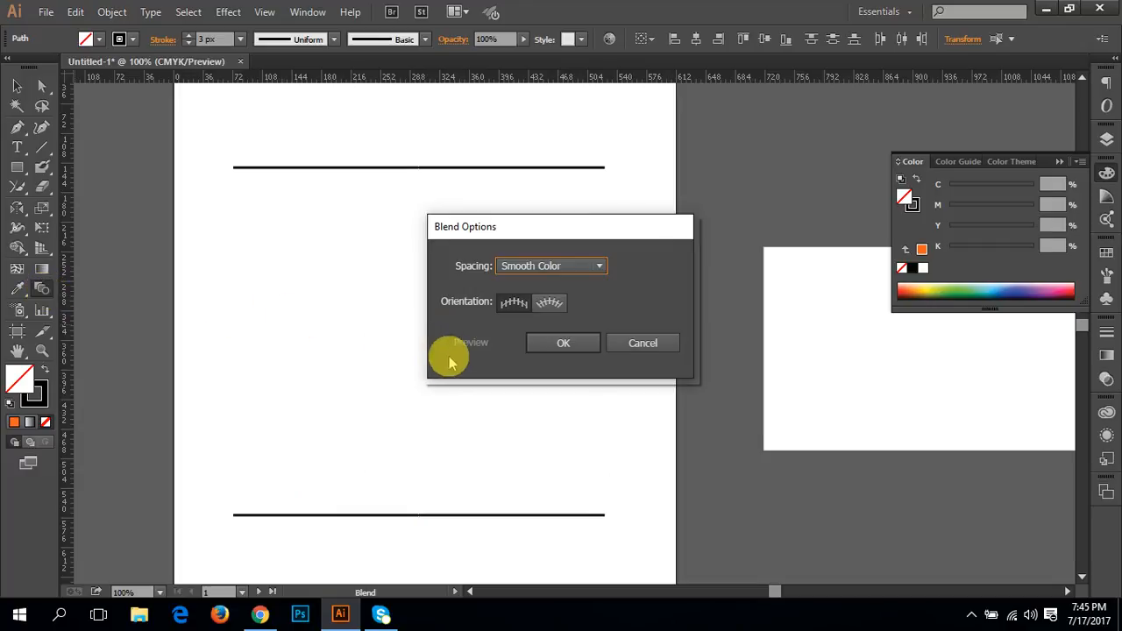
pyautogui.click(642, 343)
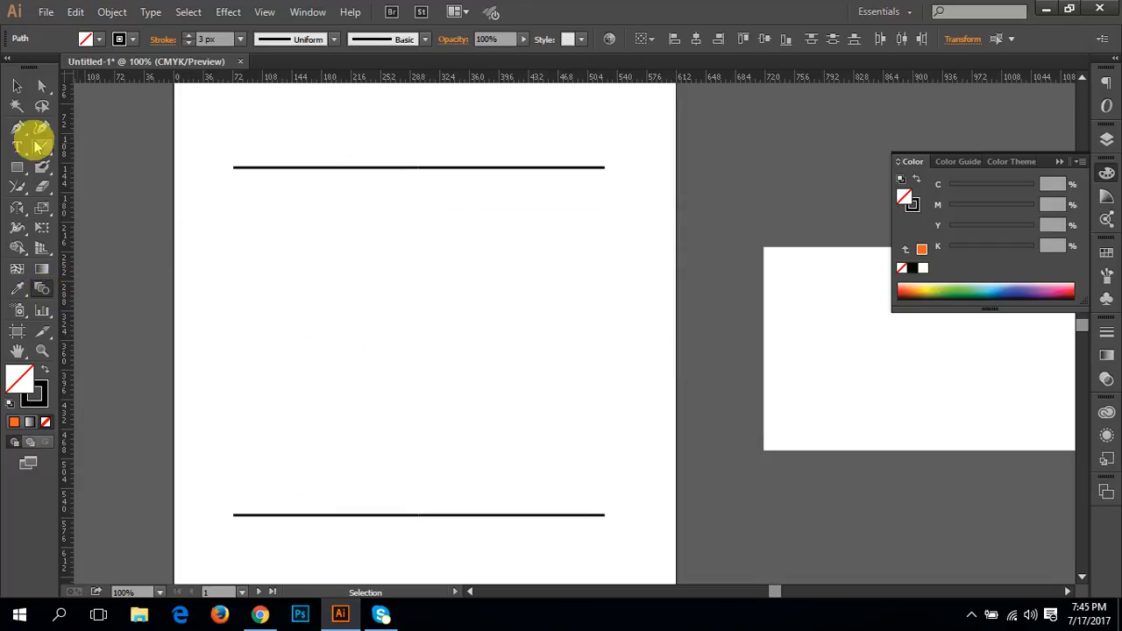
# Step: Select both horizontal lines and set the Blend tool's spacing to Specified Steps with a value of 20
pyautogui.click(17, 86)
pyautogui.hotkey('ctrl', 'a')
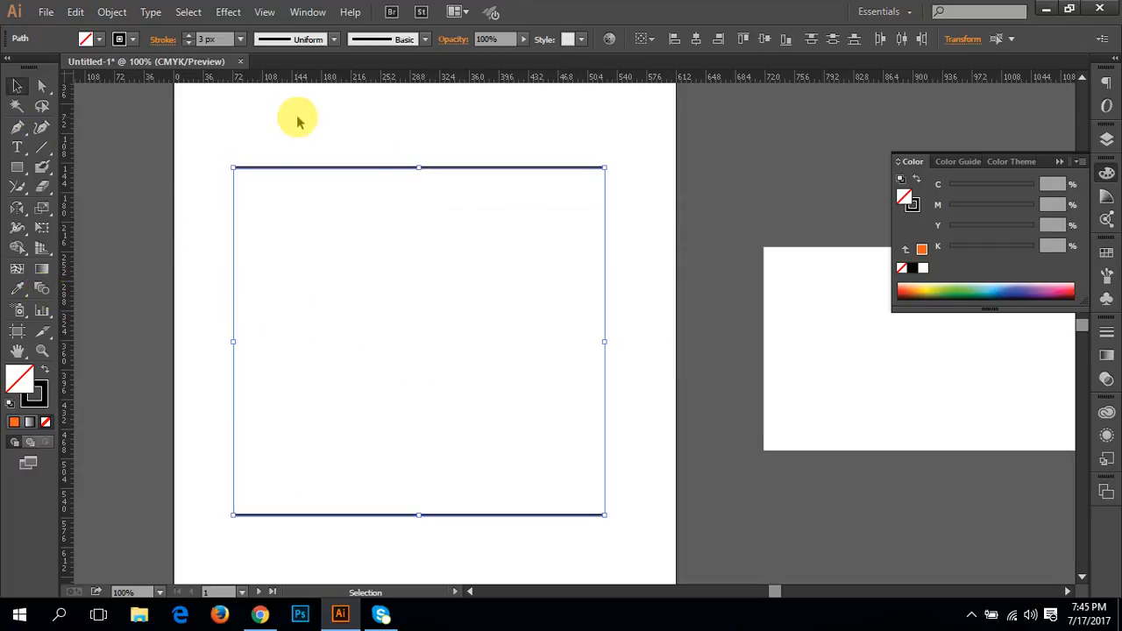
pyautogui.doubleClick(41, 286)
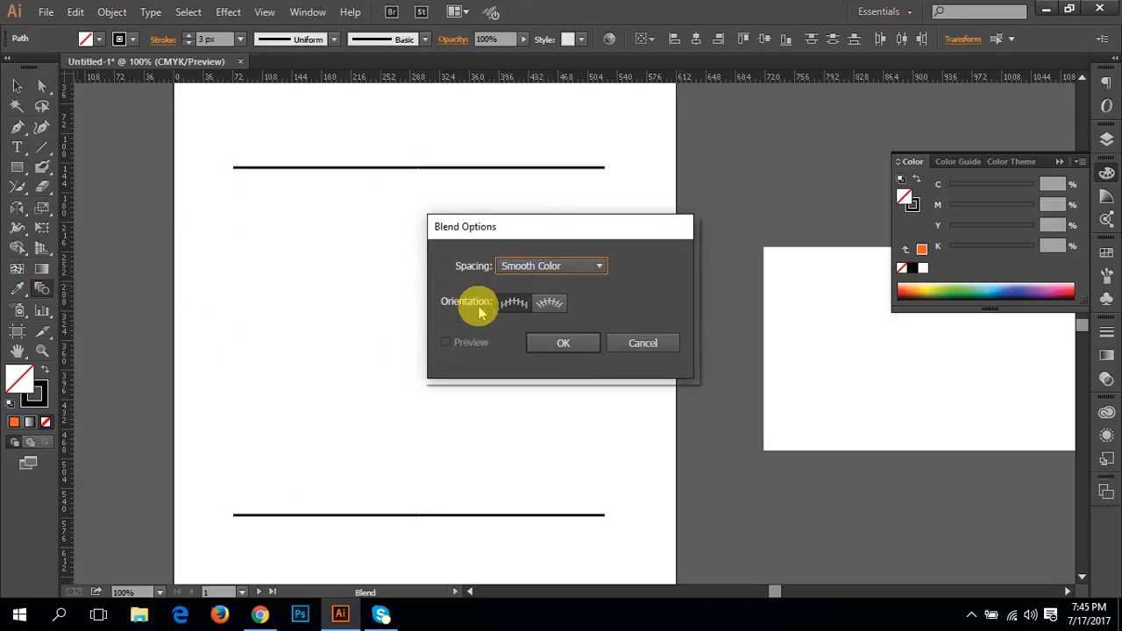
pyautogui.click(539, 266)
pyautogui.click(537, 303)
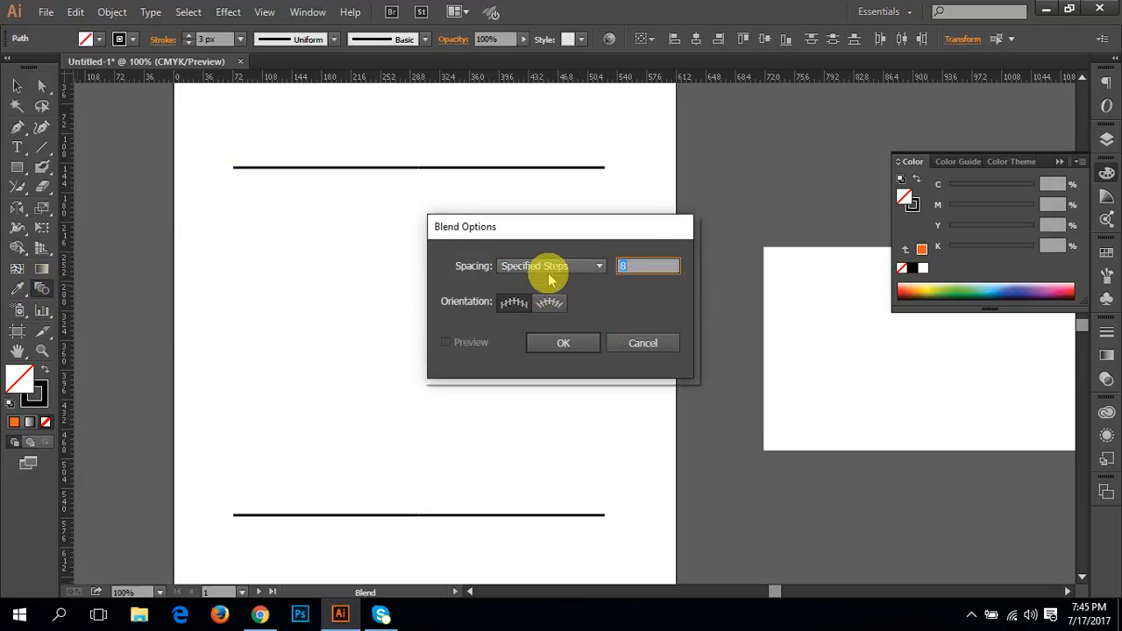
pyautogui.click(550, 273)
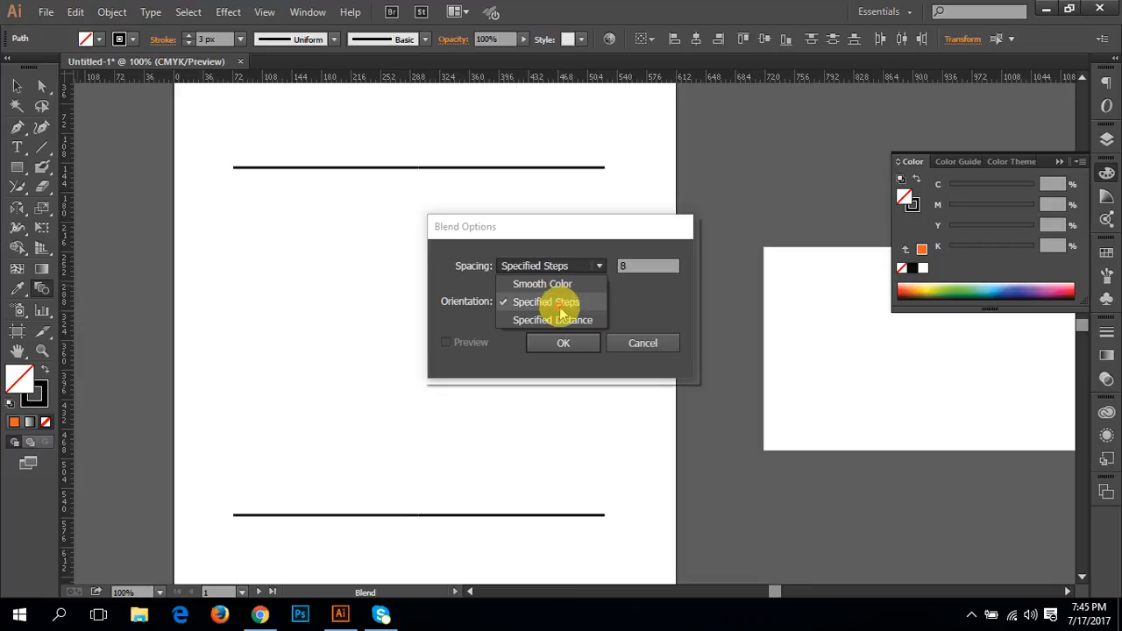
pyautogui.click(561, 307)
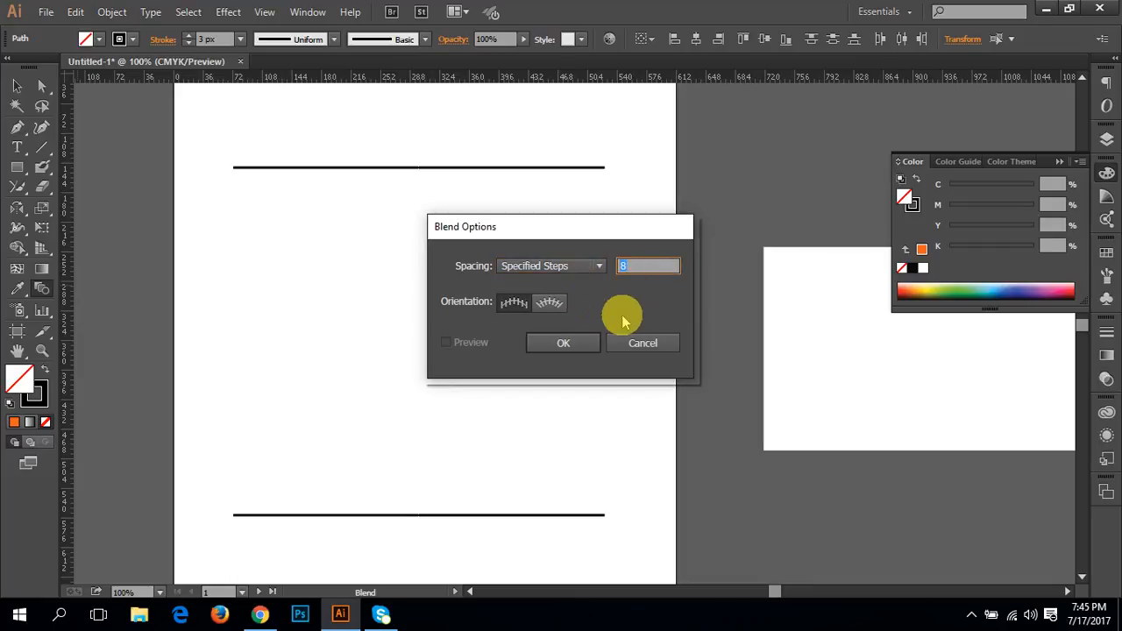
pyautogui.write('20')
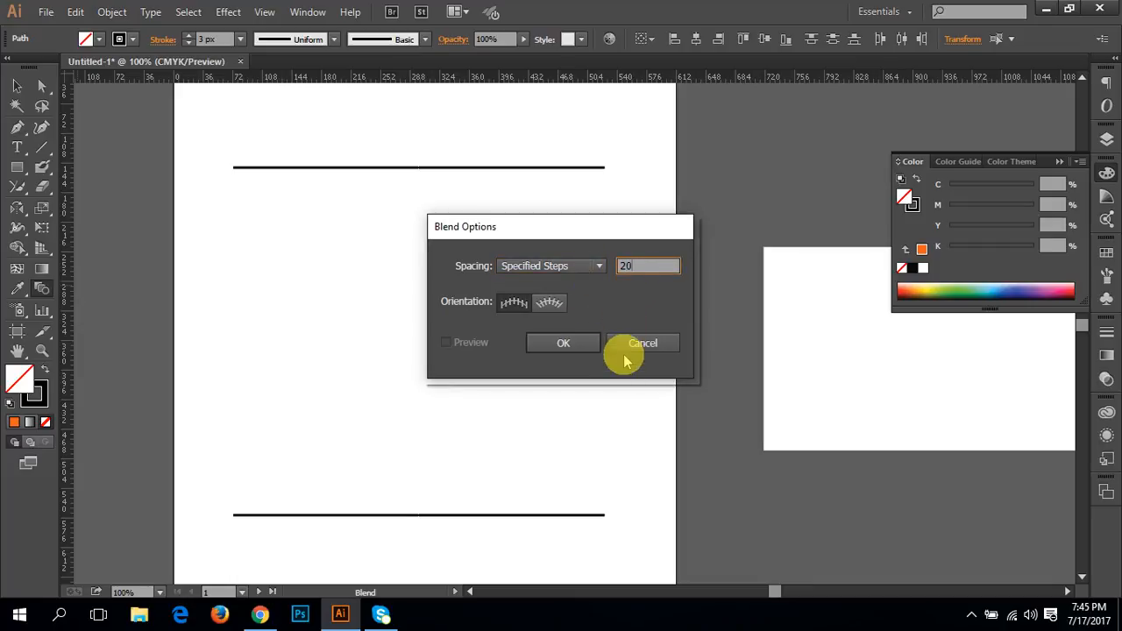
pyautogui.click(570, 342)
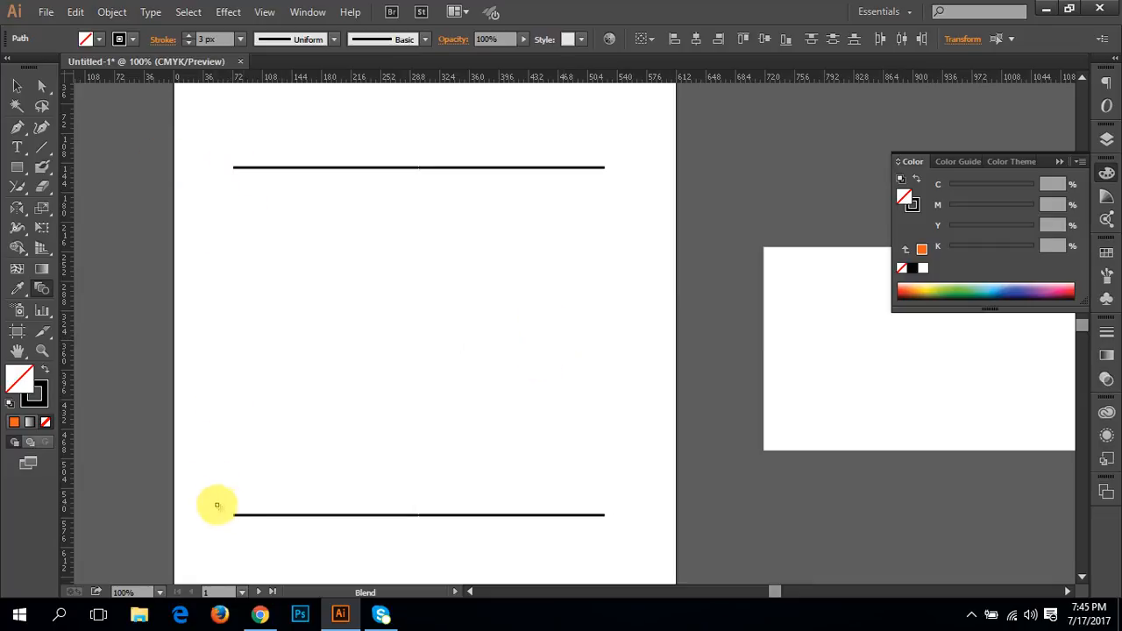
# Step: Blend the two horizontal lines with the Blend tool, joining them at their left endpoints
pyautogui.click(234, 515)
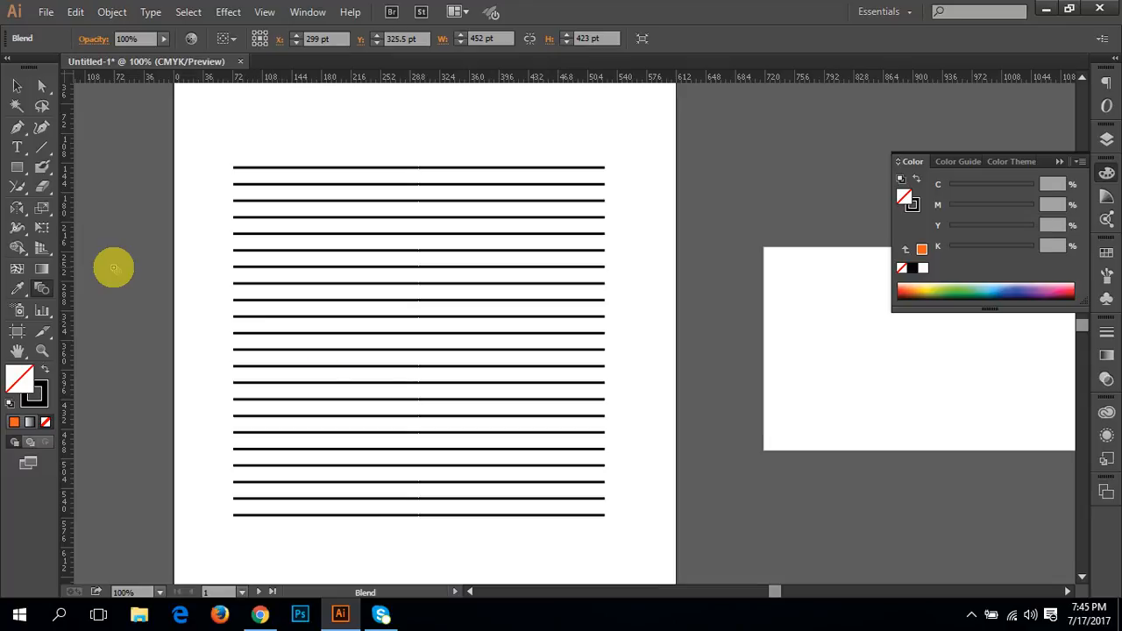
pyautogui.press('space')
pyautogui.moveTo(486, 370); pyautogui.dragTo(444, 359)
pyautogui.press('space')
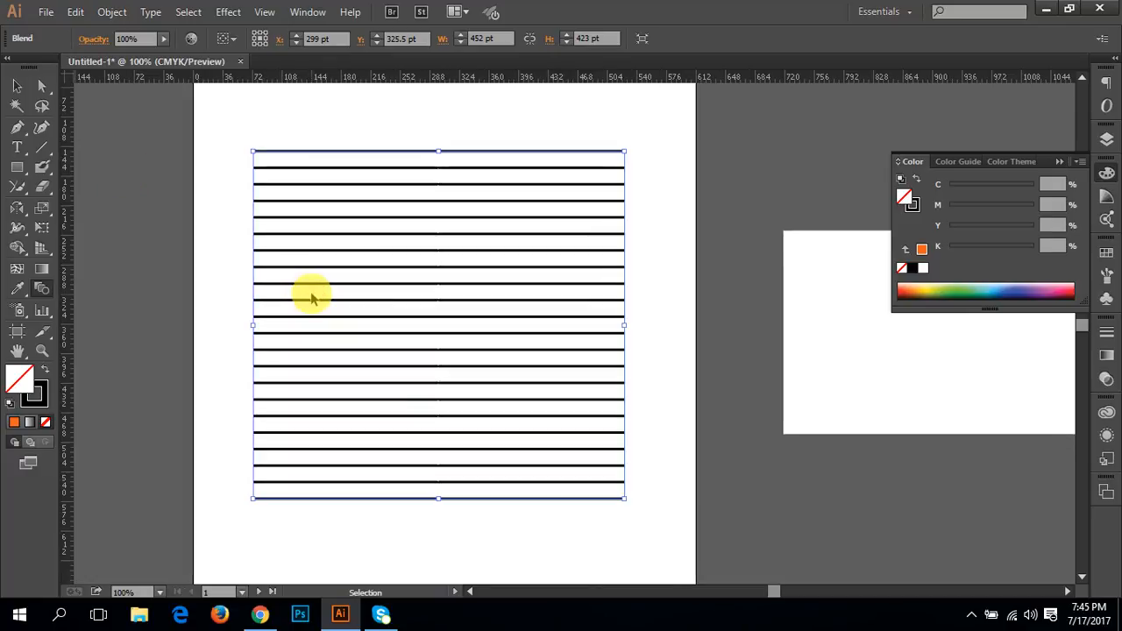
pyautogui.hotkey('ctrl', '-')
pyautogui.press('v')
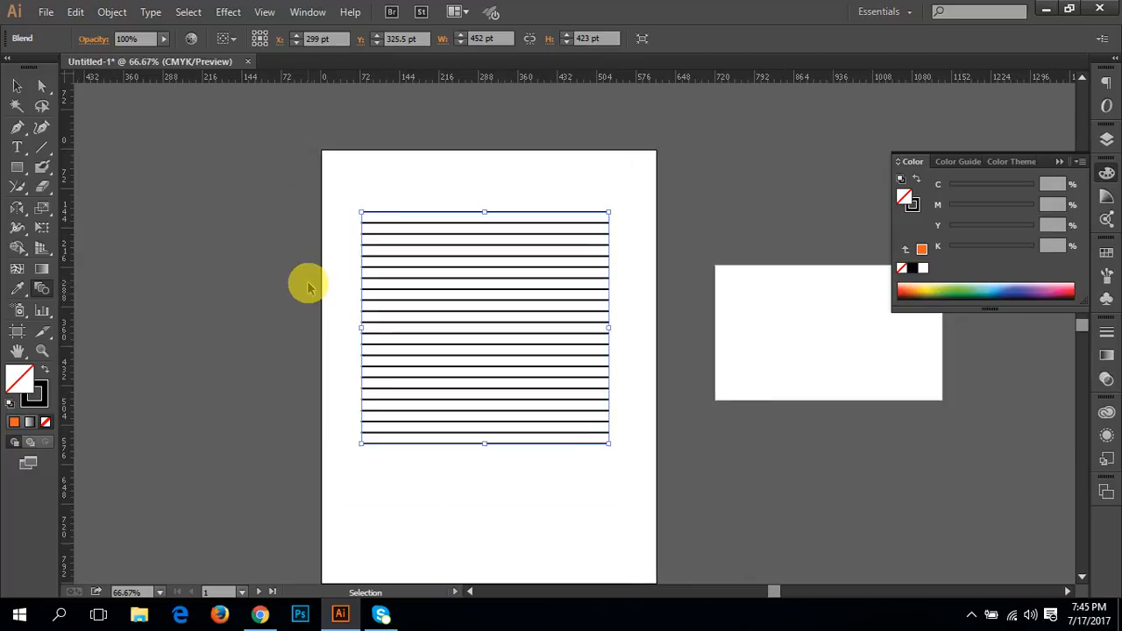
# Step: Undo the blend and all earlier edits back to before the two horizontal lines were drawn
pyautogui.hotkey('ctrl', 'z')
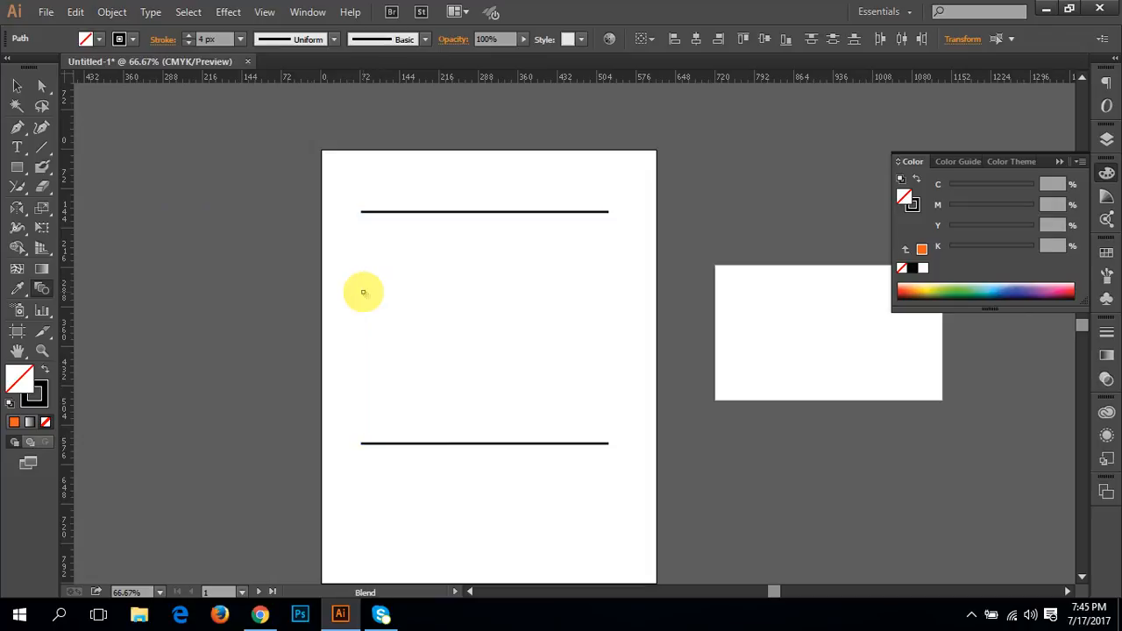
pyautogui.hotkey('ctrl', 'z')
pyautogui.hotkey('ctrl', 'z')
pyautogui.hotkey('ctrl', 'z')
pyautogui.hotkey('ctrl', 'z')
pyautogui.hotkey('ctrl', 'z')
pyautogui.hotkey('ctrl', 'z')
pyautogui.hotkey('ctrl', 'z')
pyautogui.hotkey('ctrl', 'z')
pyautogui.hotkey('ctrl', 'z')
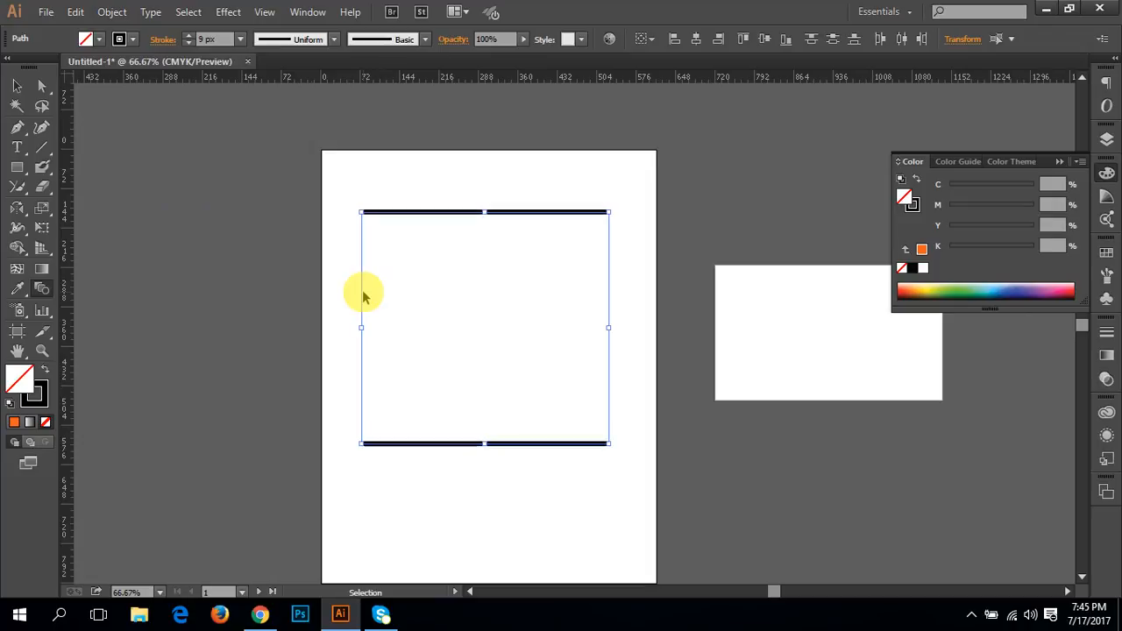
# Step: Draw an S-shaped curve about 430 pt wide across the middle of the first artboard with the Pen tool
pyautogui.click(43, 148)
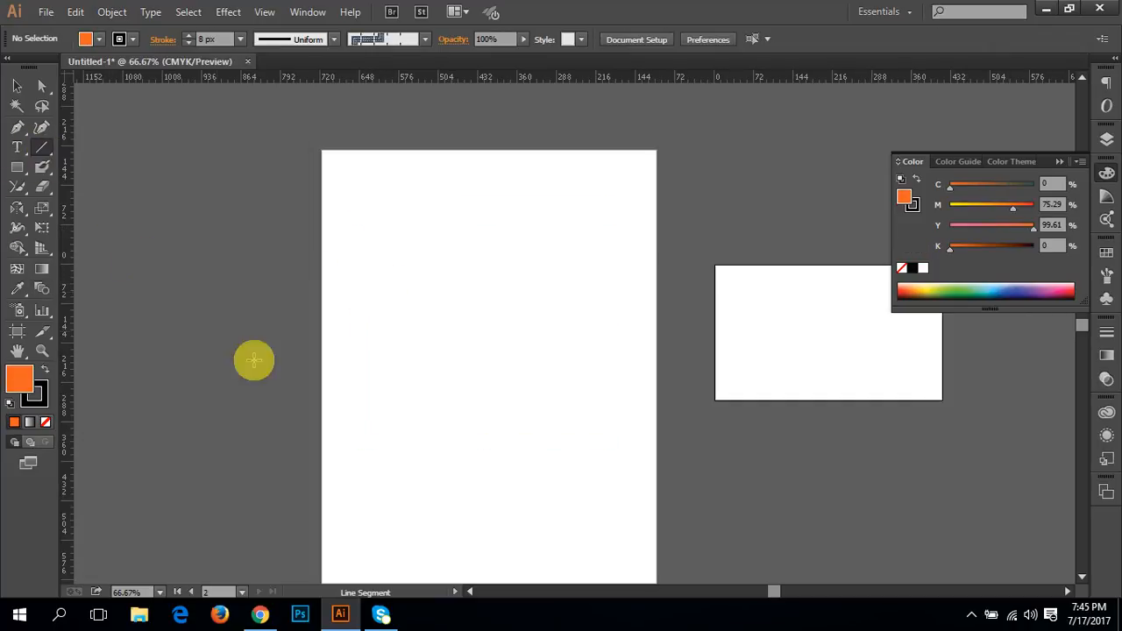
pyautogui.click(17, 127)
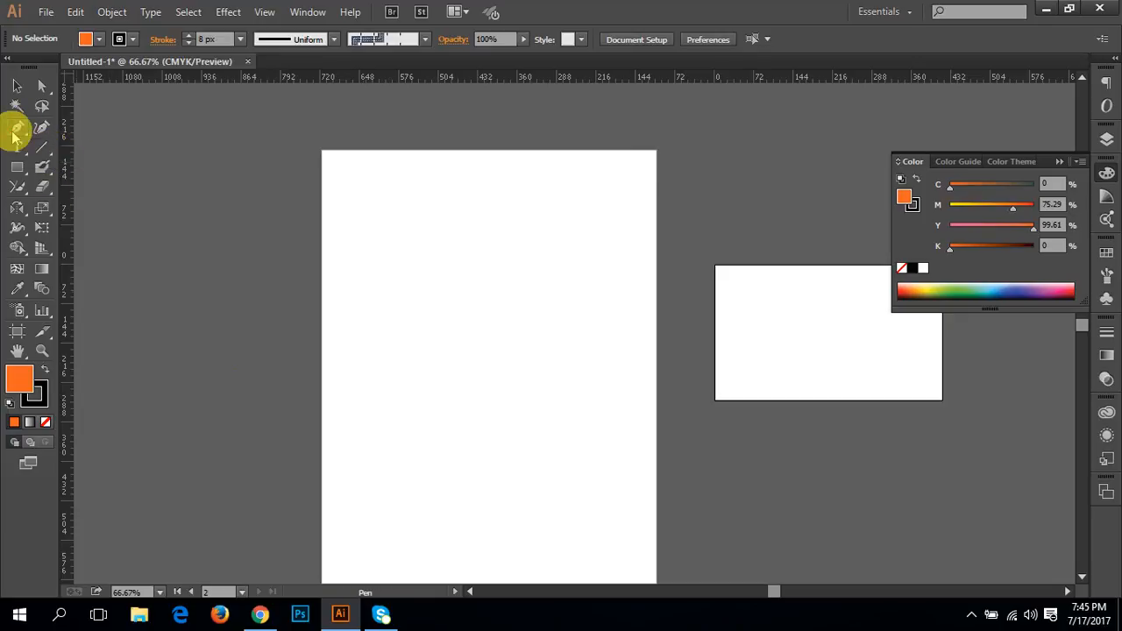
pyautogui.click(354, 375)
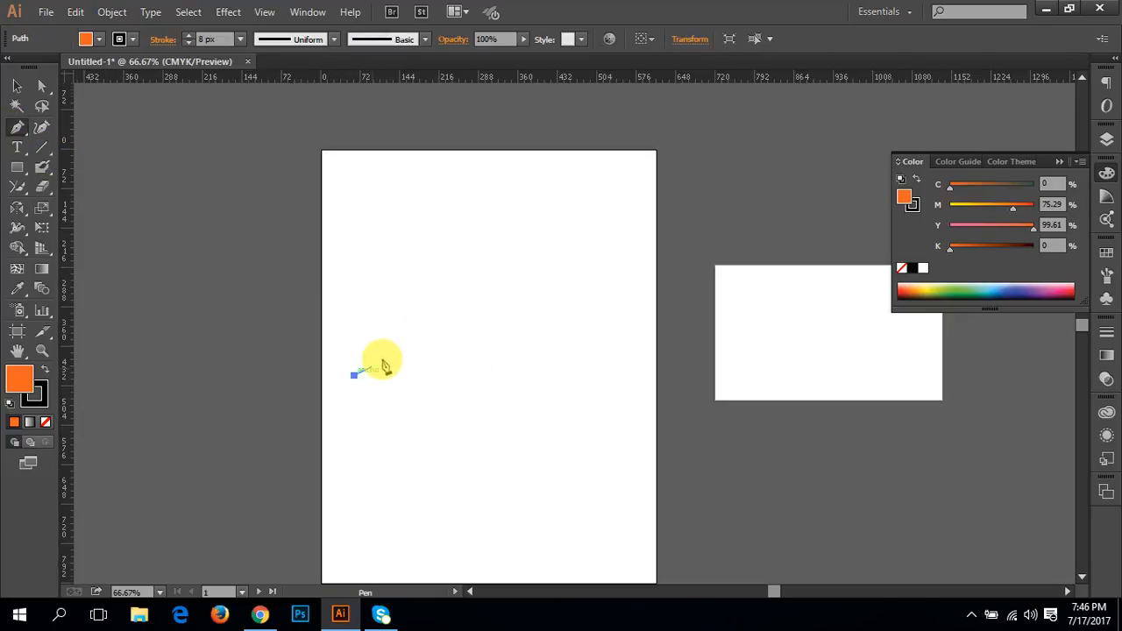
pyautogui.click(423, 311)
pyautogui.moveTo(423, 311); pyautogui.dragTo(499, 304)
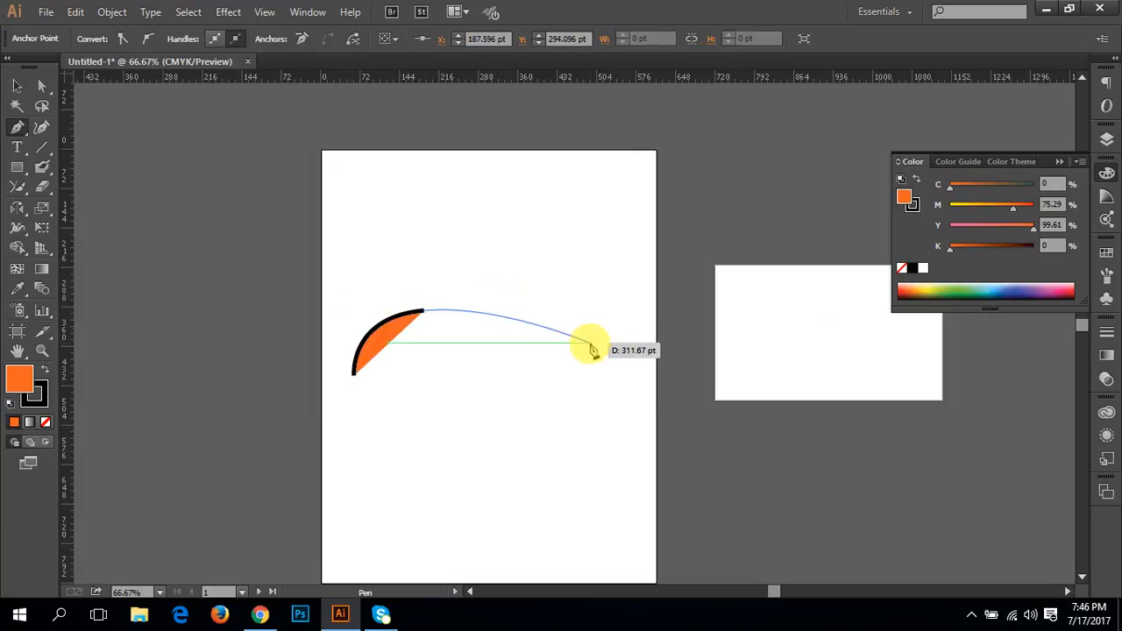
pyautogui.moveTo(589, 353)
pyautogui.mouseDown()
pyautogui.moveTo(680, 339)
pyautogui.moveTo(712, 328)
pyautogui.moveTo(709, 319)
pyautogui.mouseUp()
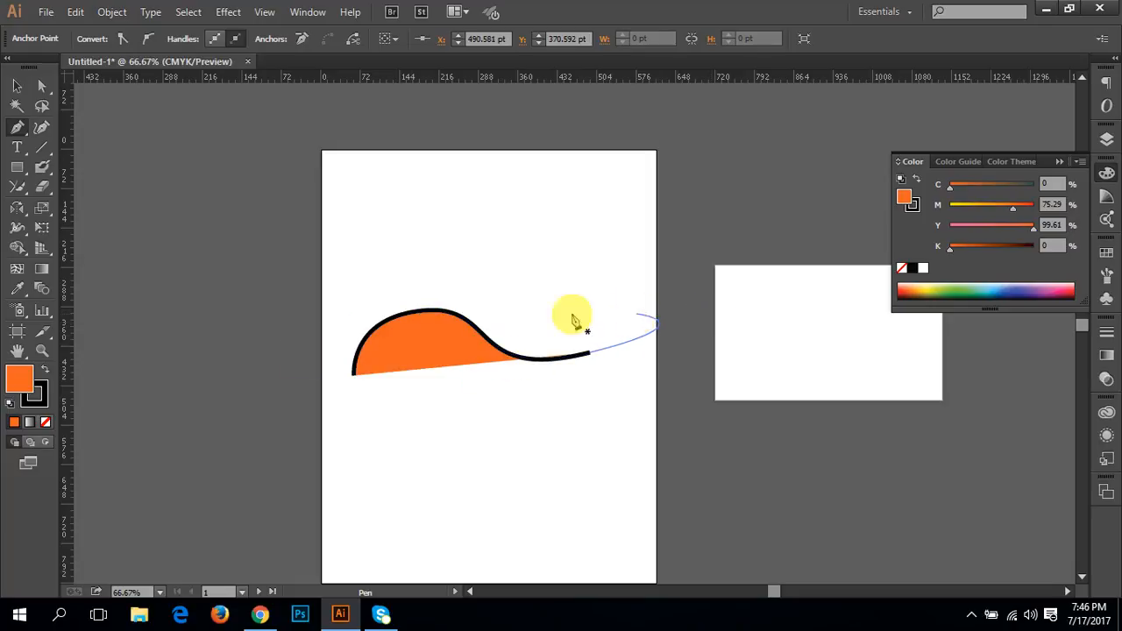
# Step: Swap the curve's fill and stroke colors to give it an orange stroke, and set its fill to none
pyautogui.click(40, 372)
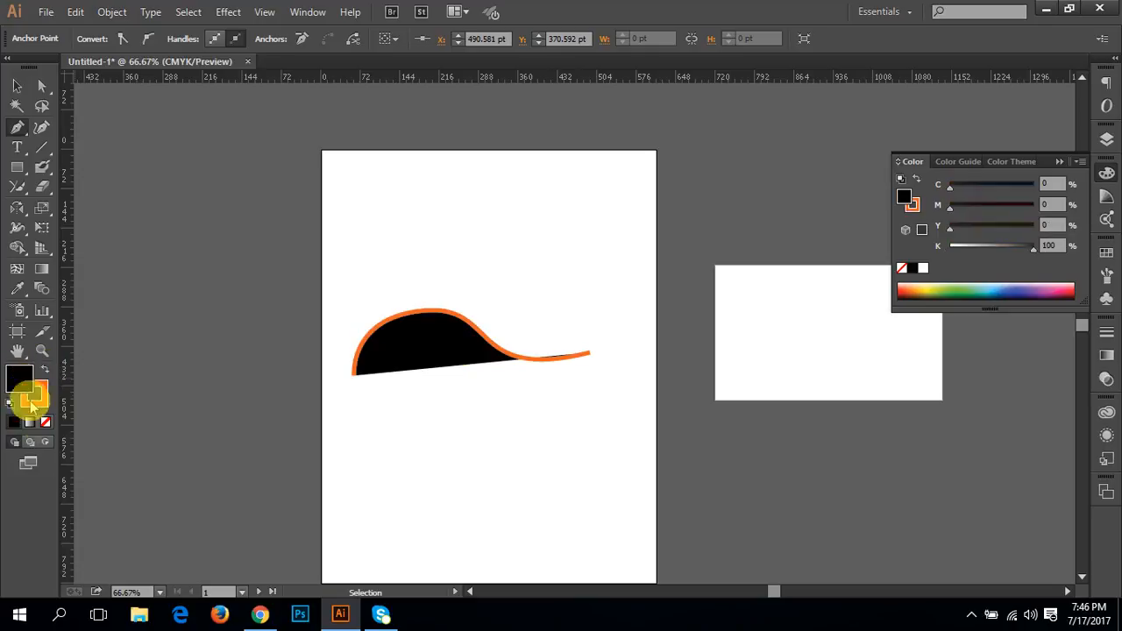
pyautogui.click(44, 423)
pyautogui.press('v')
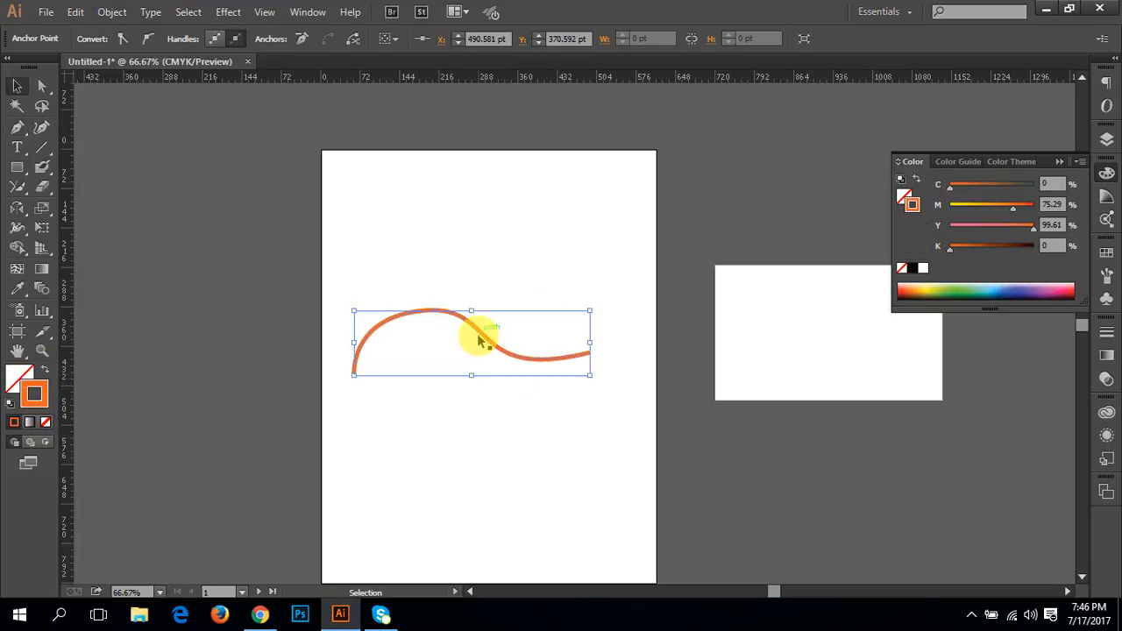
# Step: Move the curve about 42 pt to the right and rotate it about 15° counterclockwise
pyautogui.moveTo(552, 359); pyautogui.dragTo(578, 359)
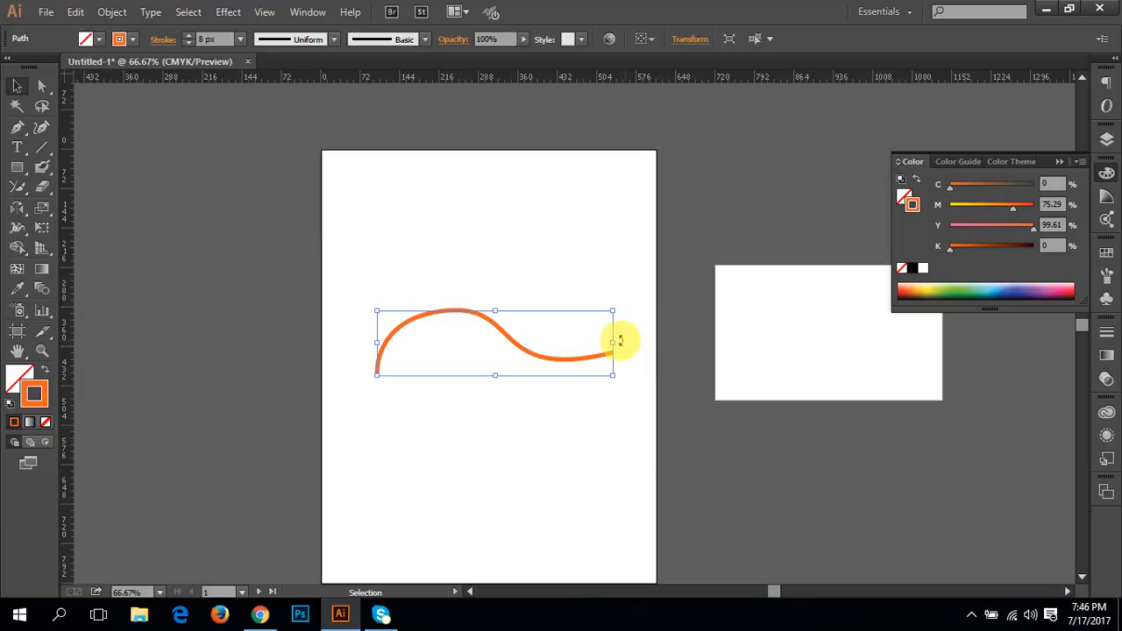
pyautogui.click(619, 346)
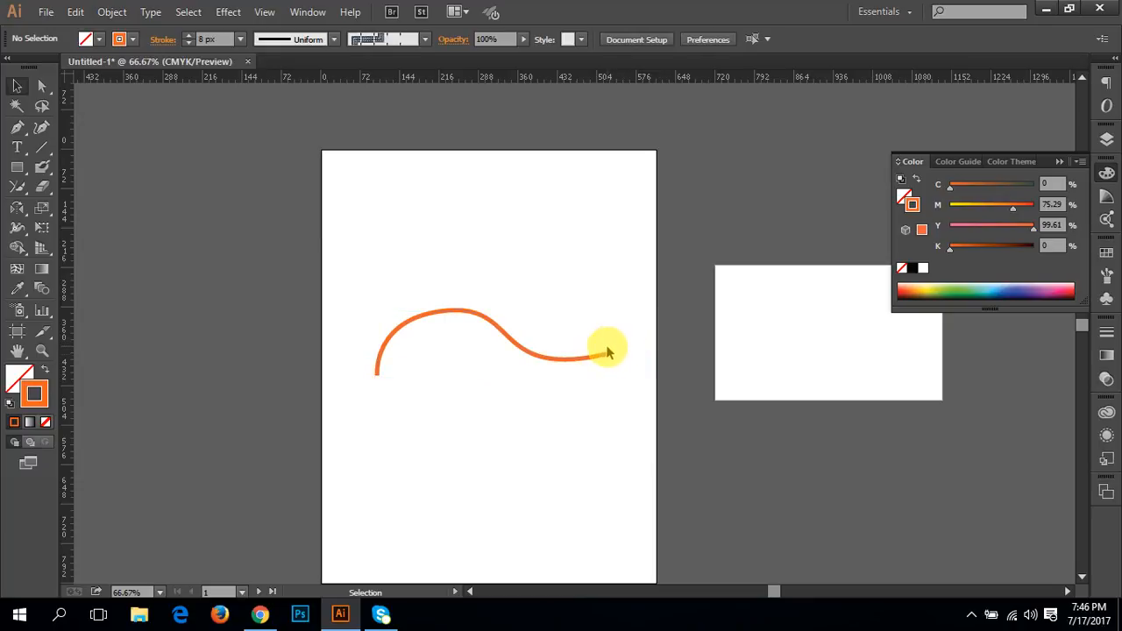
pyautogui.click(608, 352)
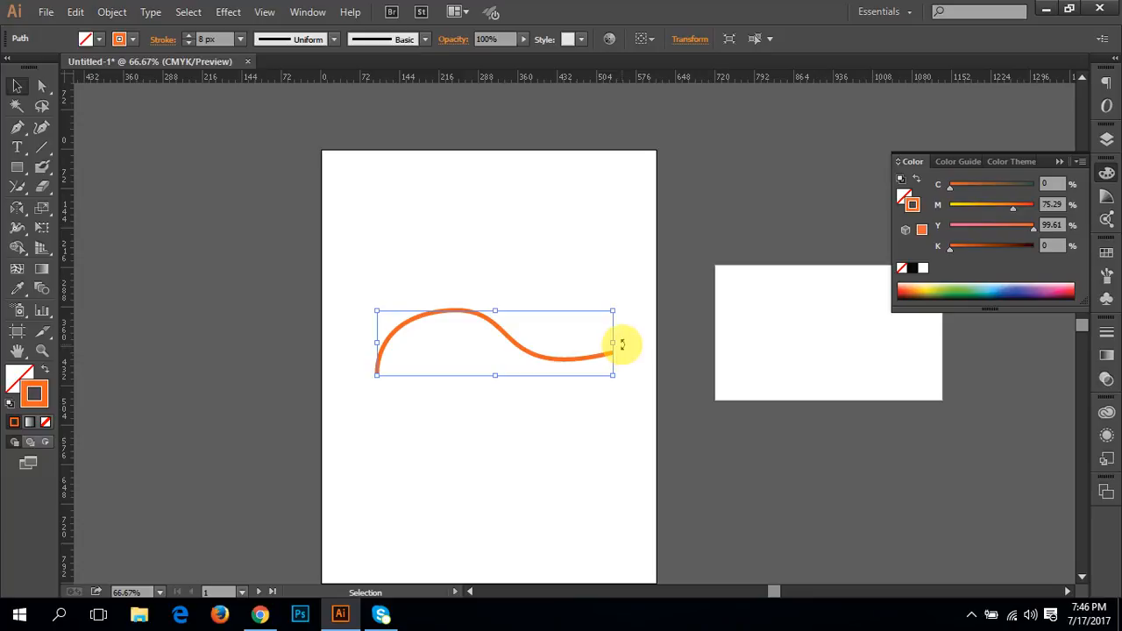
pyautogui.moveTo(621, 345); pyautogui.dragTo(623, 307)
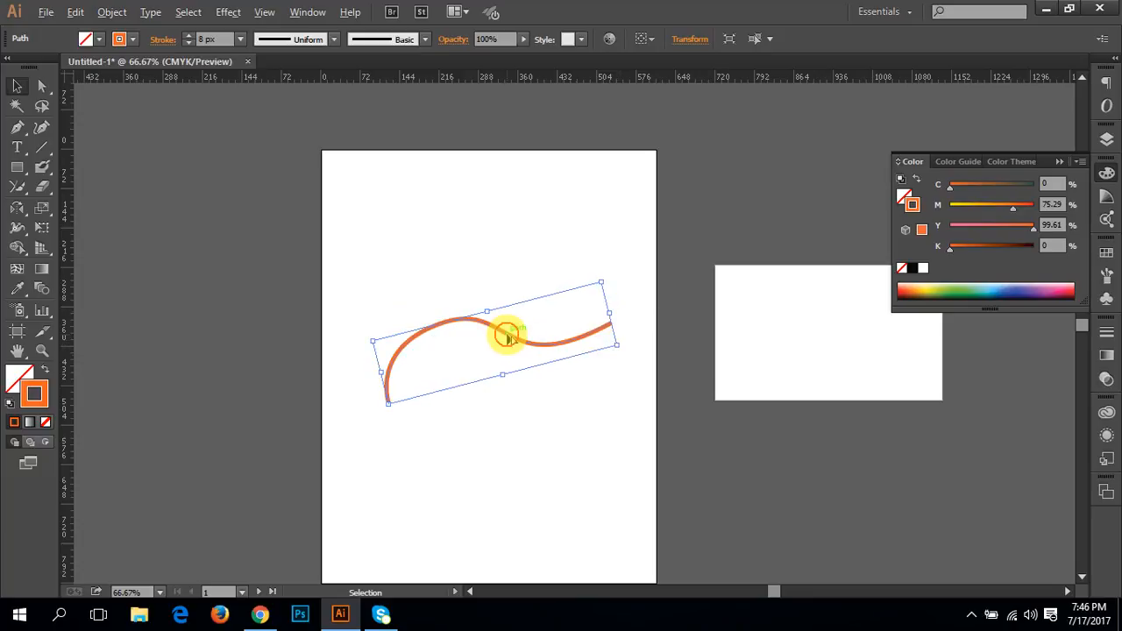
# Step: Duplicate the orange curve slightly below and right of the original and reflect the copy across the vertical axis
pyautogui.moveTo(508, 338); pyautogui.dragTo(517, 350)
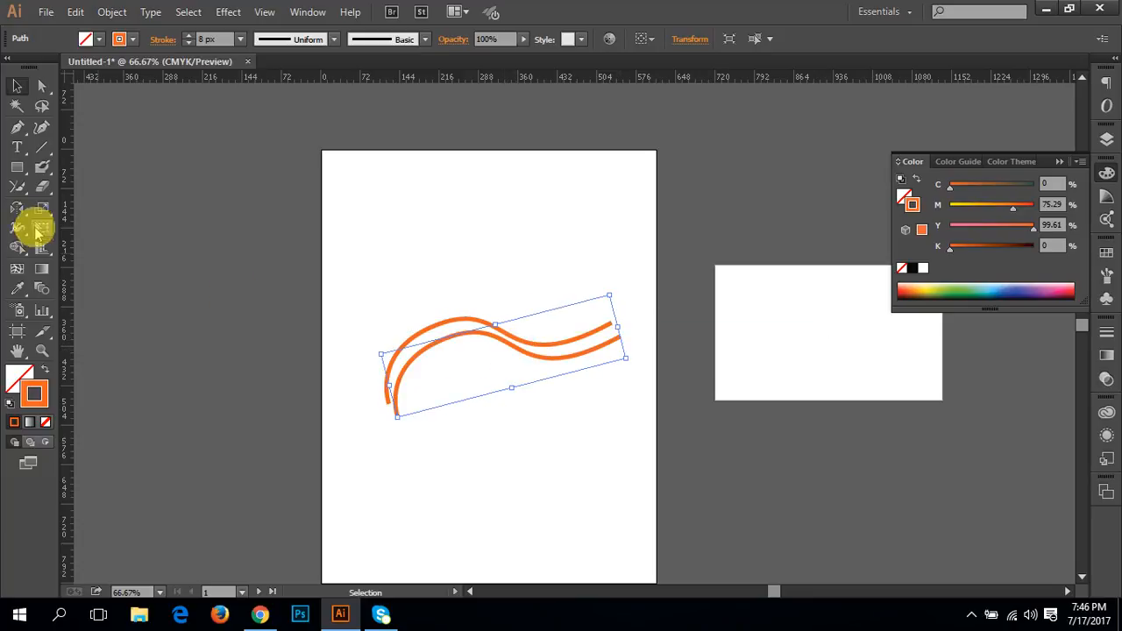
pyautogui.doubleClick(17, 211)
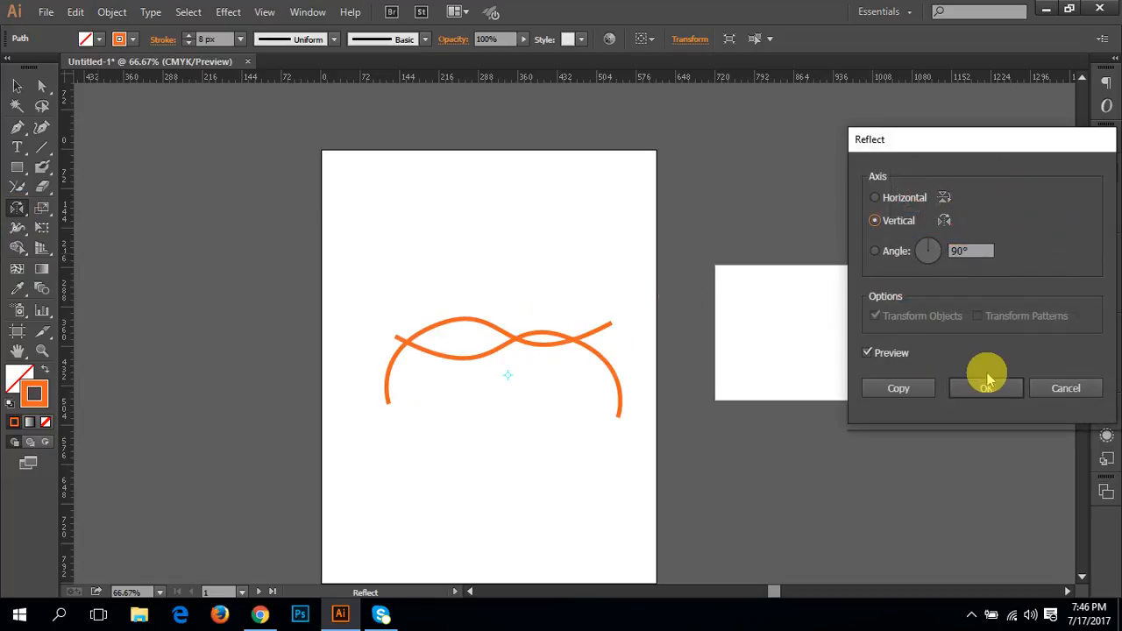
pyautogui.click(963, 387)
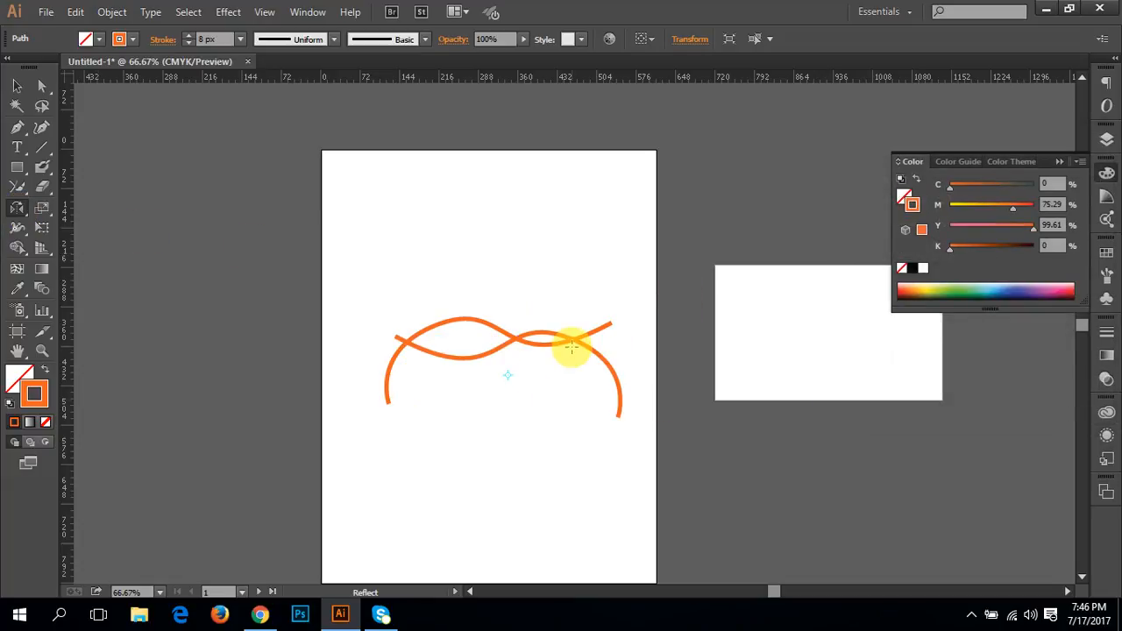
# Step: Move the mirrored curve up and left until it crosses the original symmetrically, and deselect it
pyautogui.press('v')
pyautogui.moveTo(537, 335); pyautogui.dragTo(501, 322)
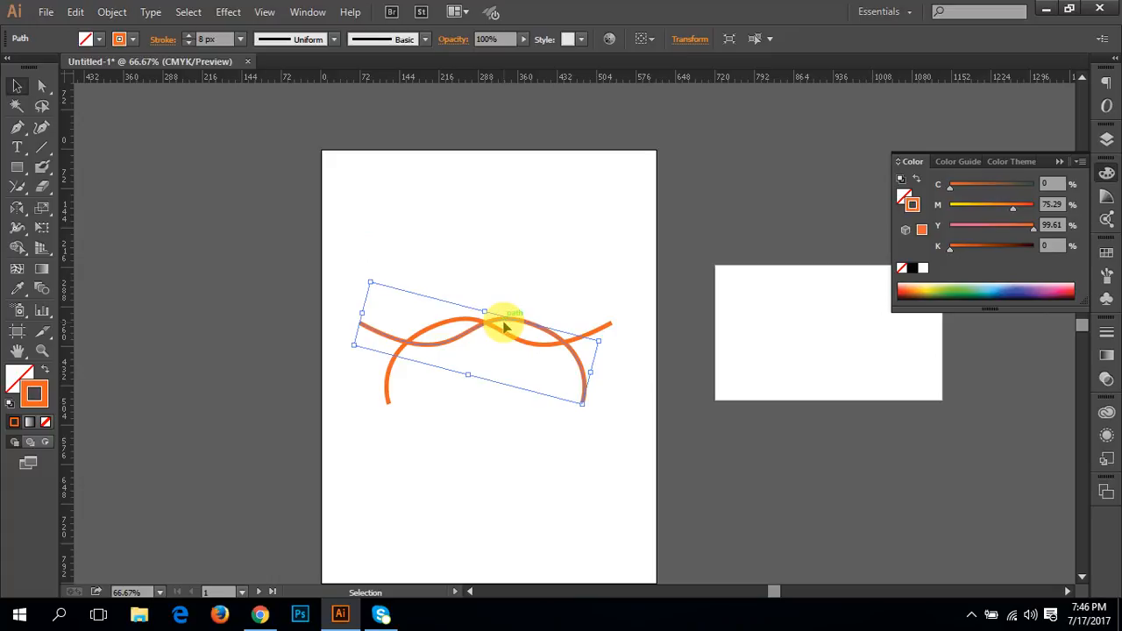
pyautogui.click(524, 270)
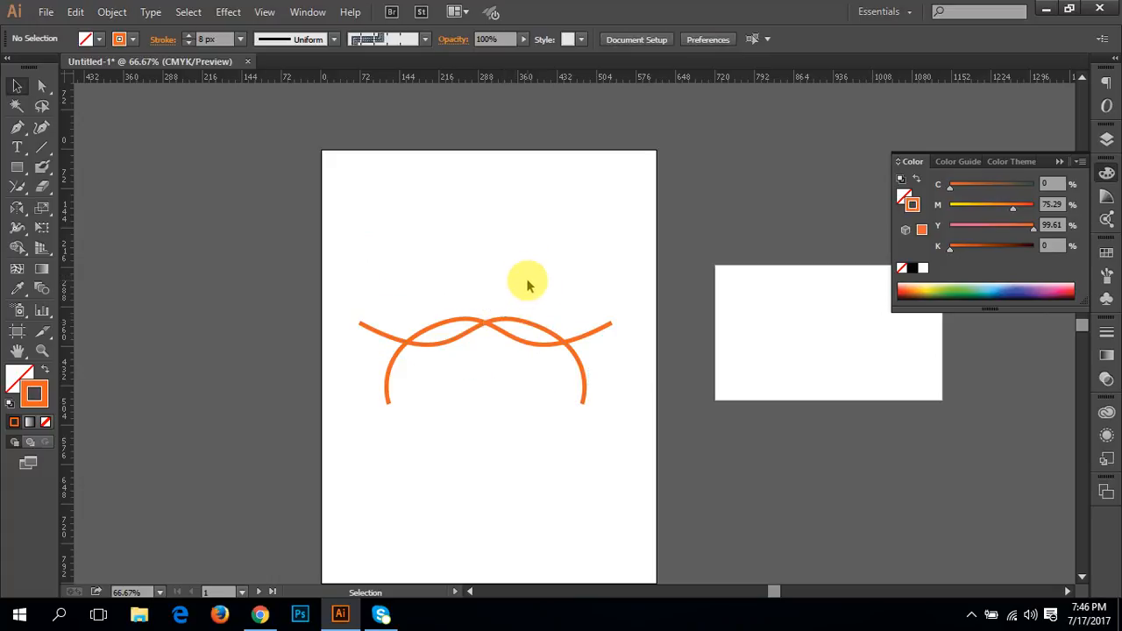
# Step: Rotate the mirrored curve about 36° clockwise and shift it slightly up and left to overlap the original's middle section
pyautogui.hotkey('ctrl', '=')
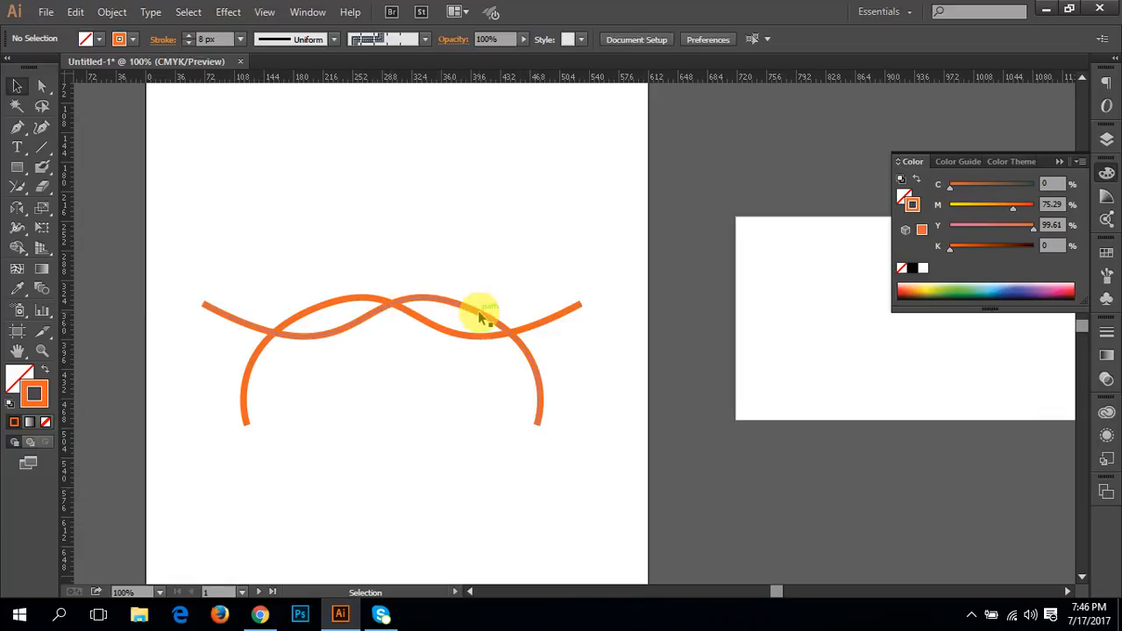
pyautogui.click(540, 408)
pyautogui.moveTo(541, 432); pyautogui.dragTo(448, 499)
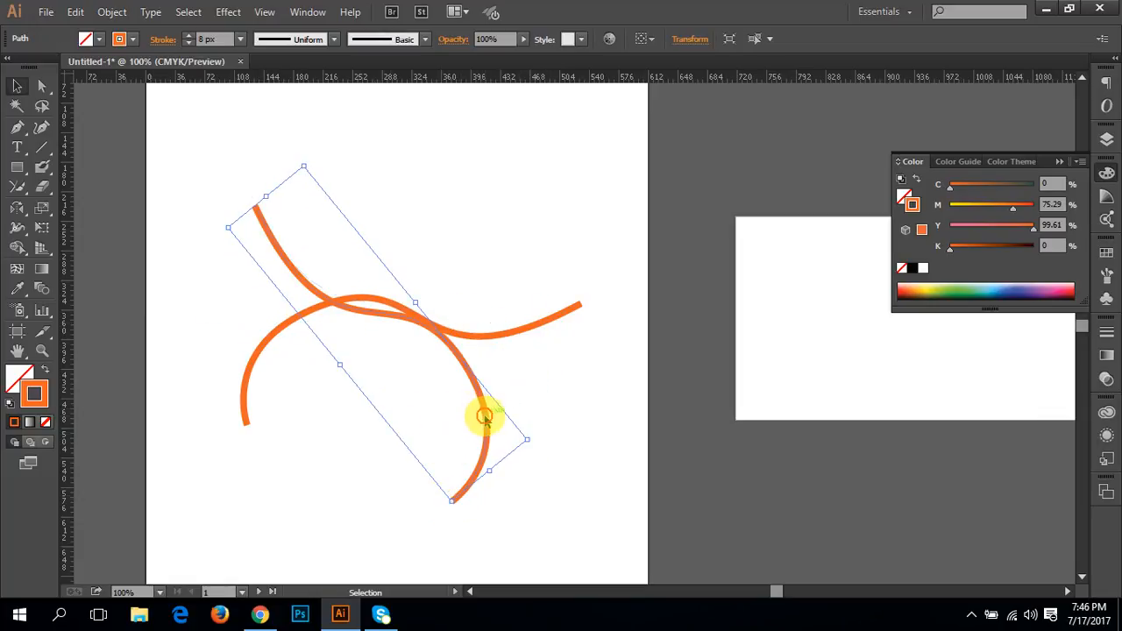
pyautogui.moveTo(481, 418)
pyautogui.mouseDown()
pyautogui.moveTo(471, 388)
pyautogui.moveTo(473, 412)
pyautogui.mouseUp()
pyautogui.click(479, 402)
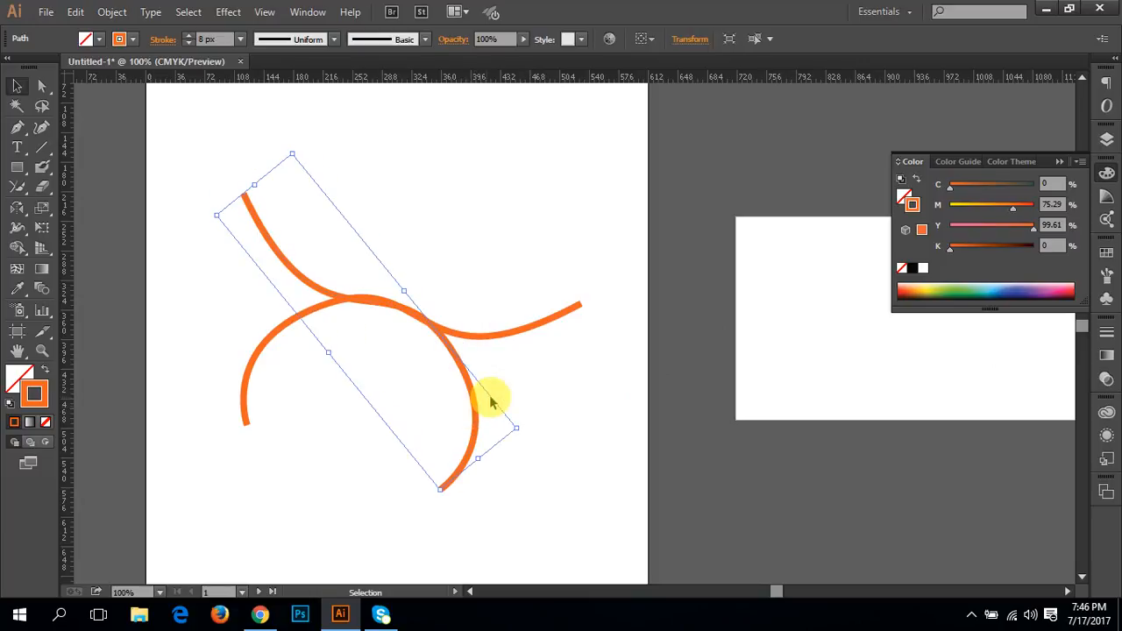
pyautogui.click(575, 381)
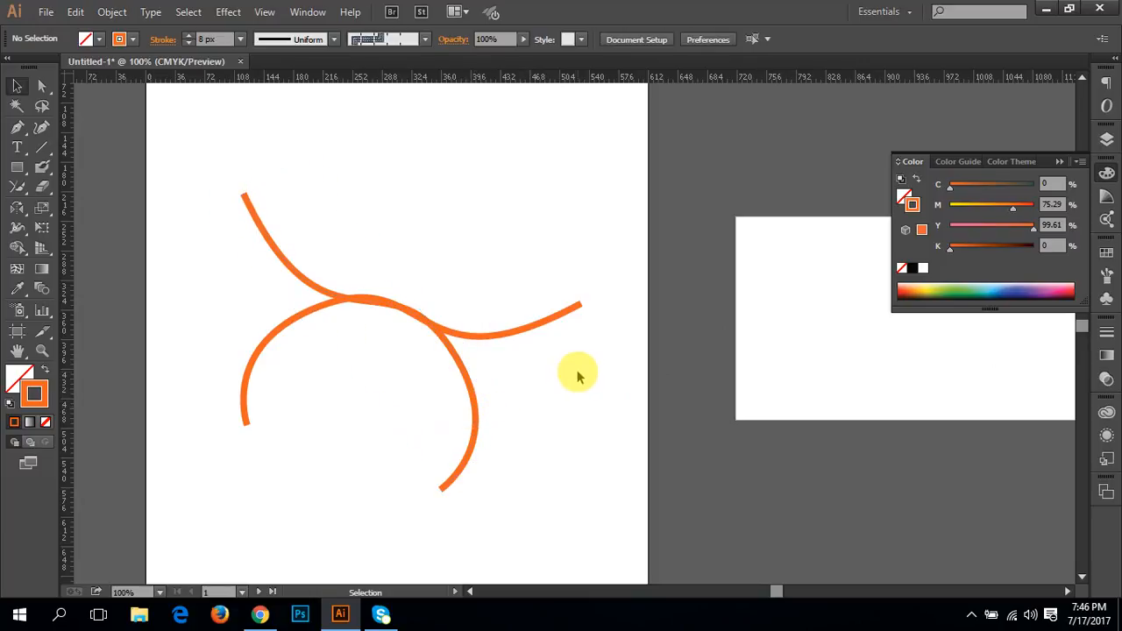
# Step: Select both orange curves and set the Blend options to Specified Steps with 20 steps
pyautogui.click(246, 200)
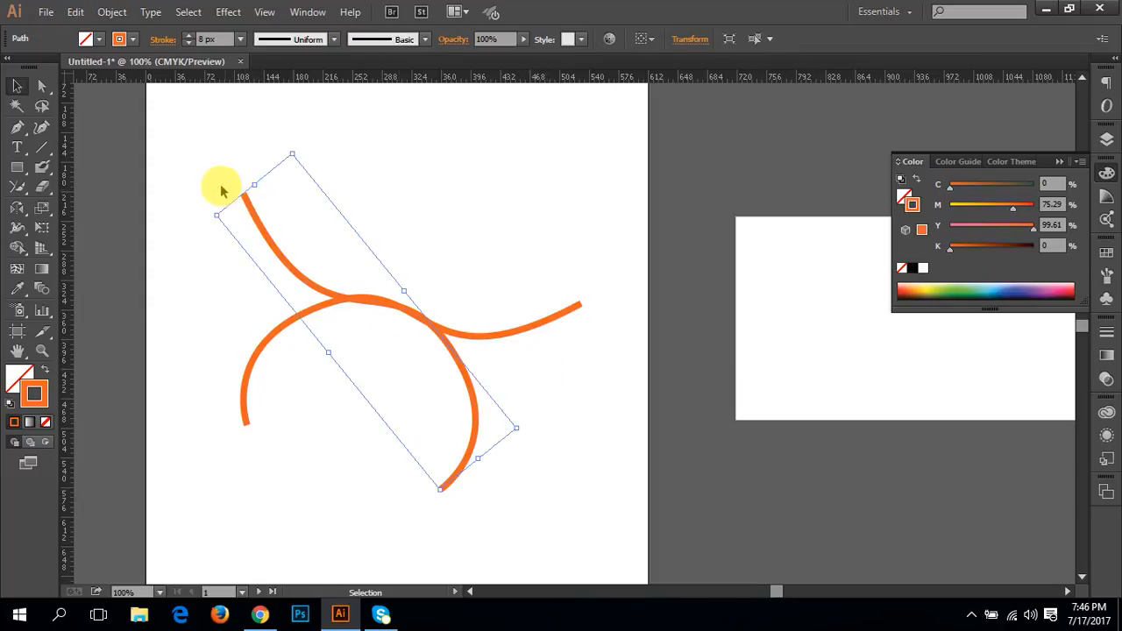
pyautogui.moveTo(210, 167); pyautogui.dragTo(300, 456)
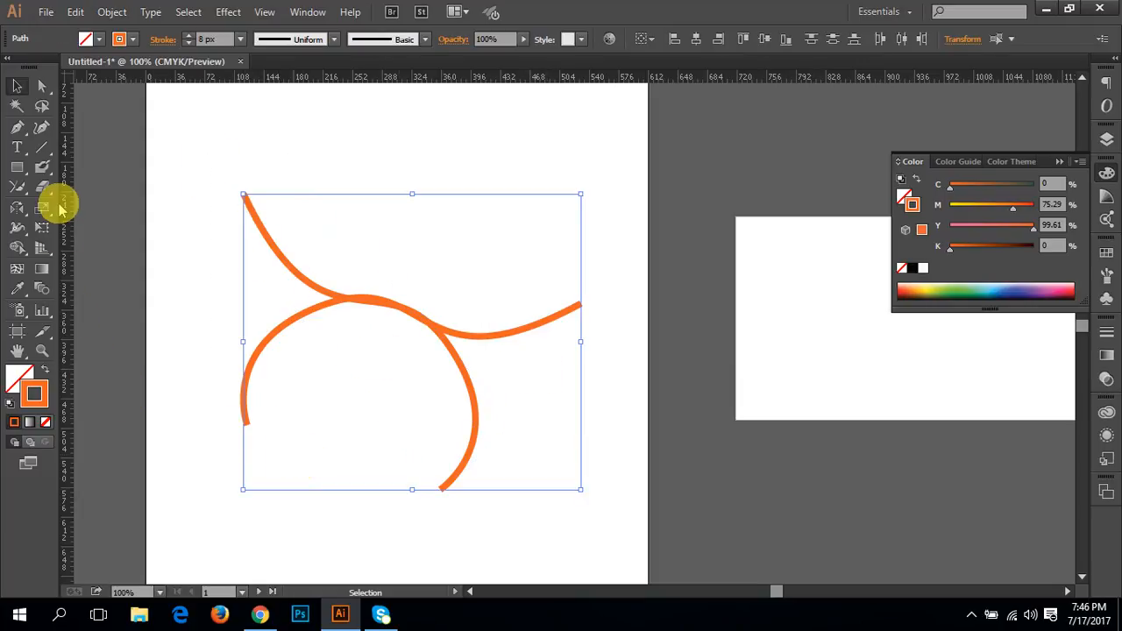
pyautogui.click(42, 291)
pyautogui.doubleClick(42, 292)
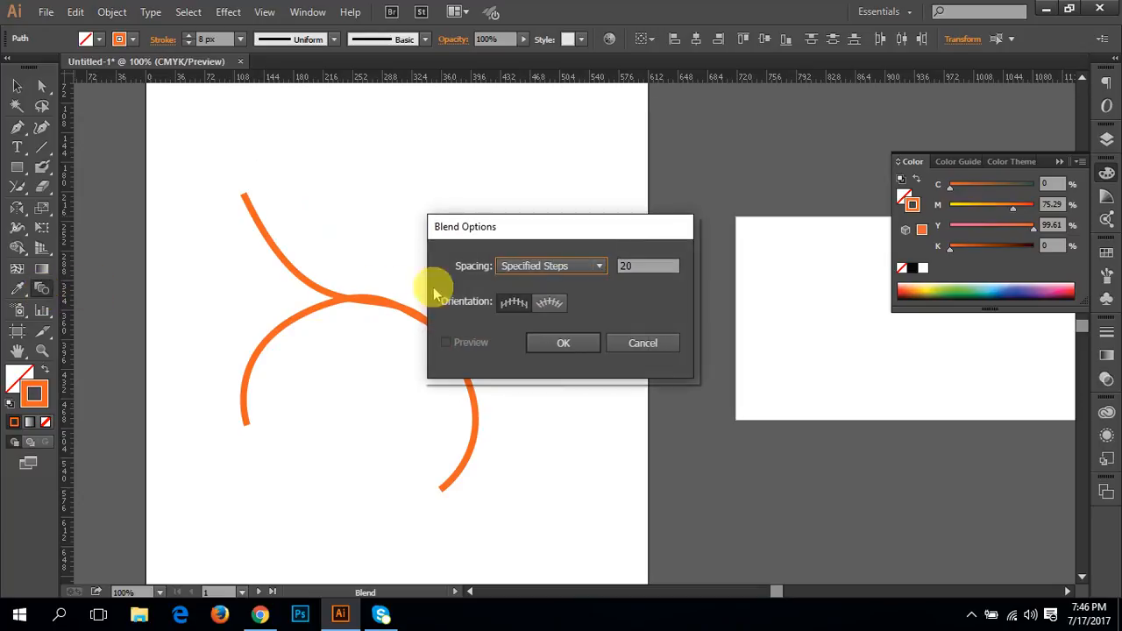
pyautogui.click(579, 266)
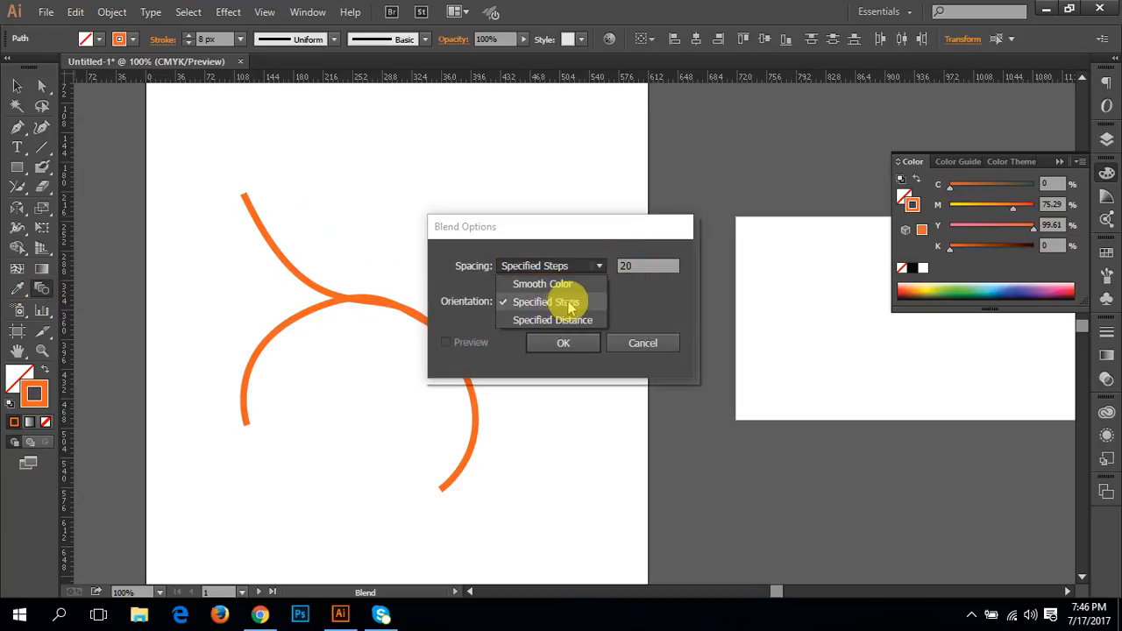
pyautogui.click(561, 302)
pyautogui.click(649, 265)
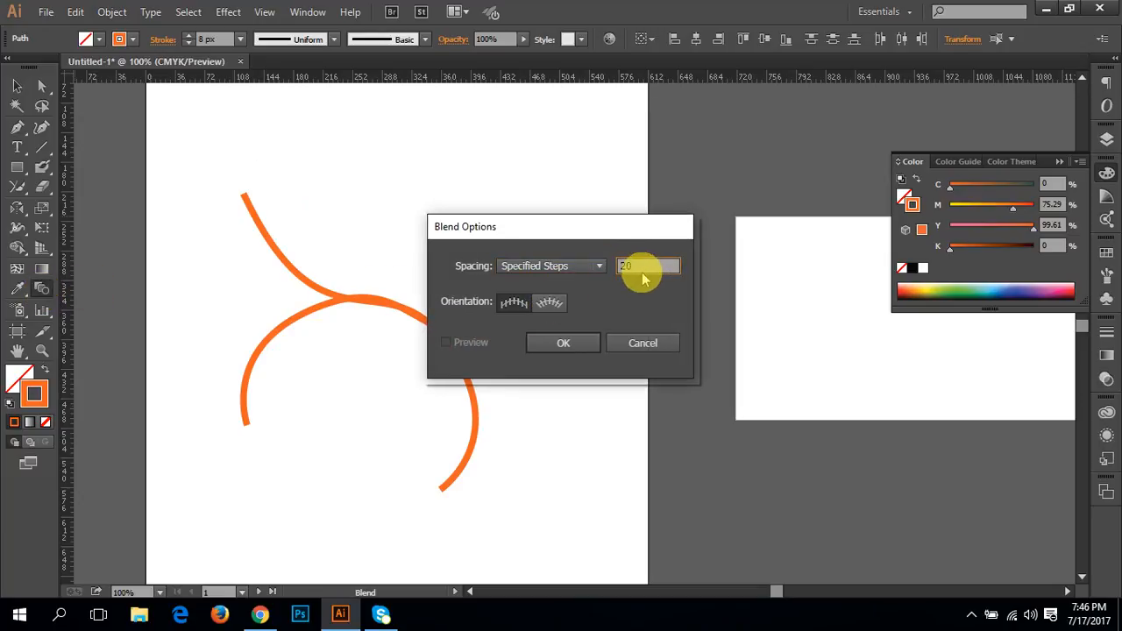
pyautogui.click(565, 341)
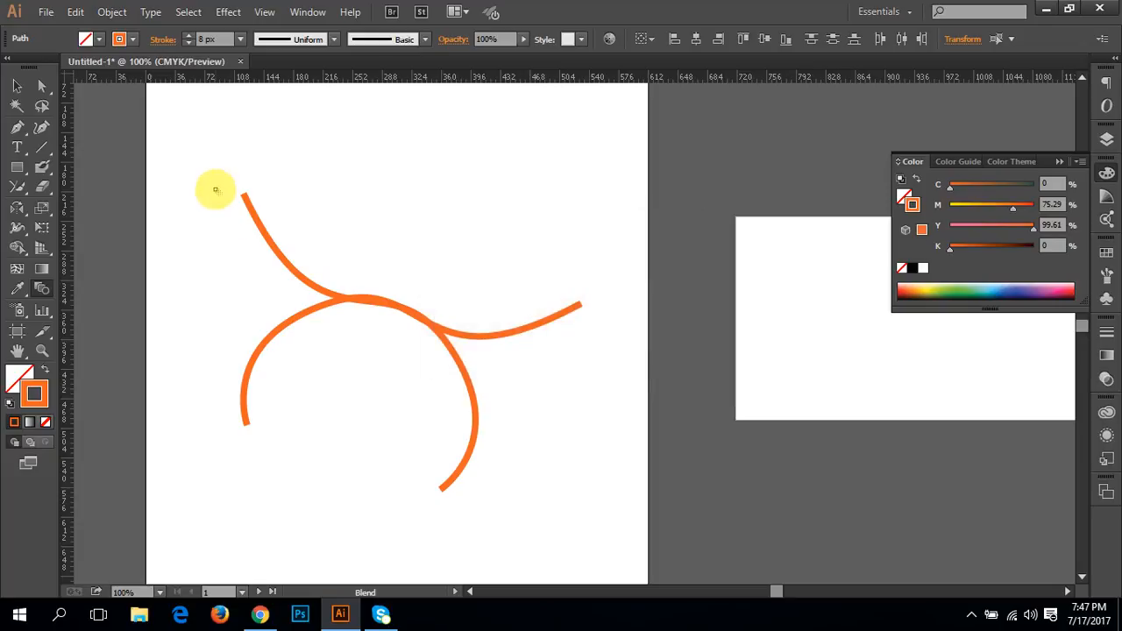
# Step: Blend the two curves from the first curve's upper-left end to the other's lower-left end, and deselect the blend
pyautogui.click(243, 195)
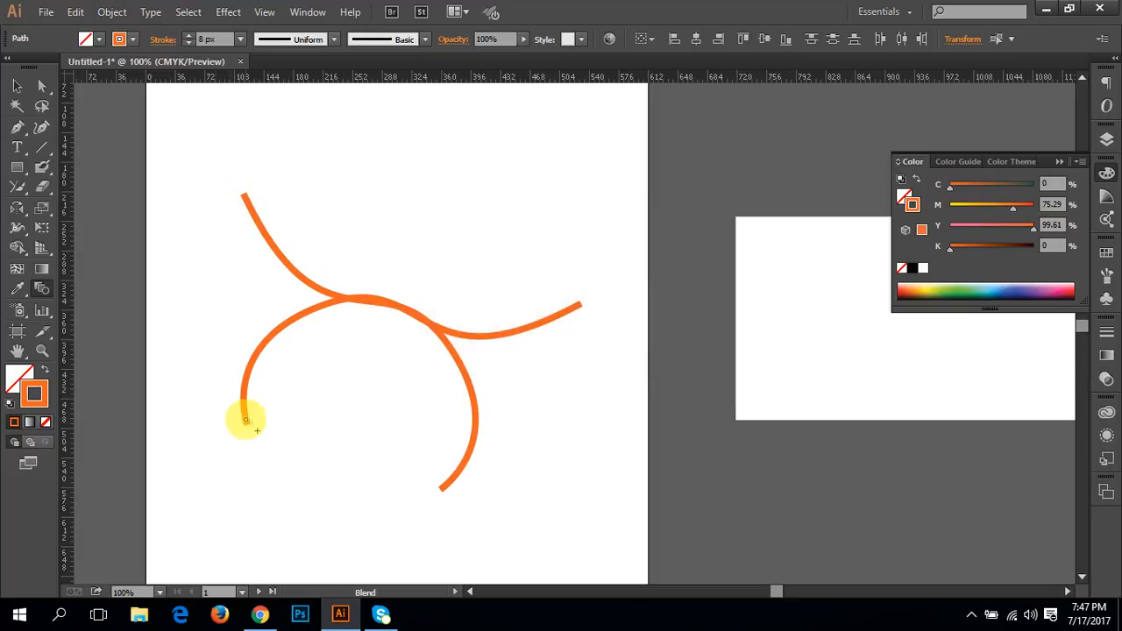
pyautogui.click(246, 425)
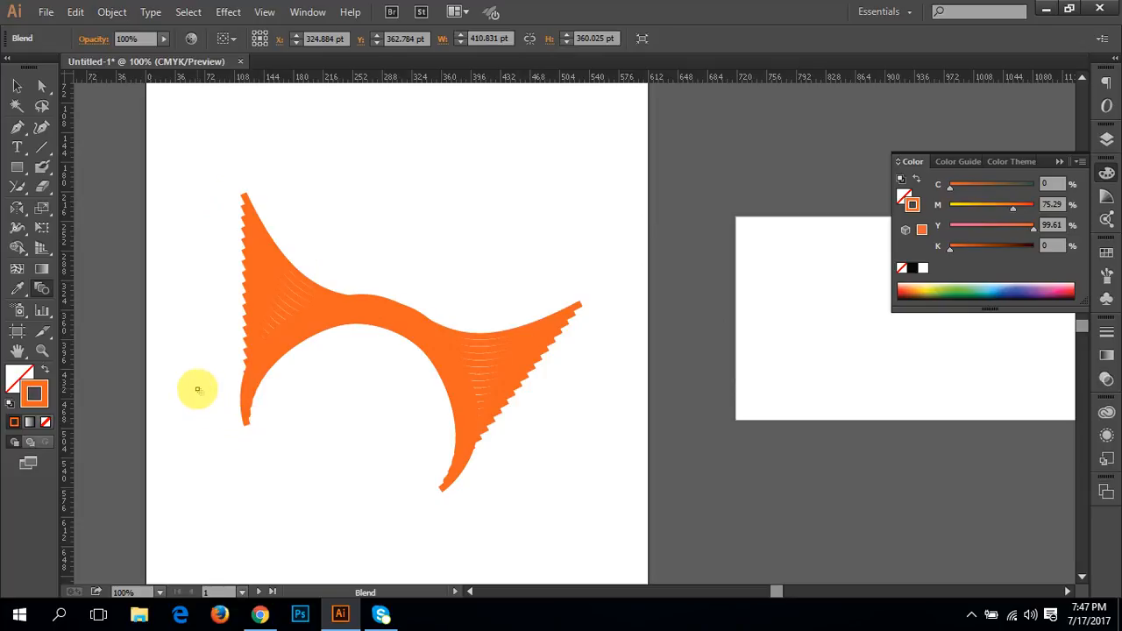
pyautogui.click(17, 85)
pyautogui.click(191, 170)
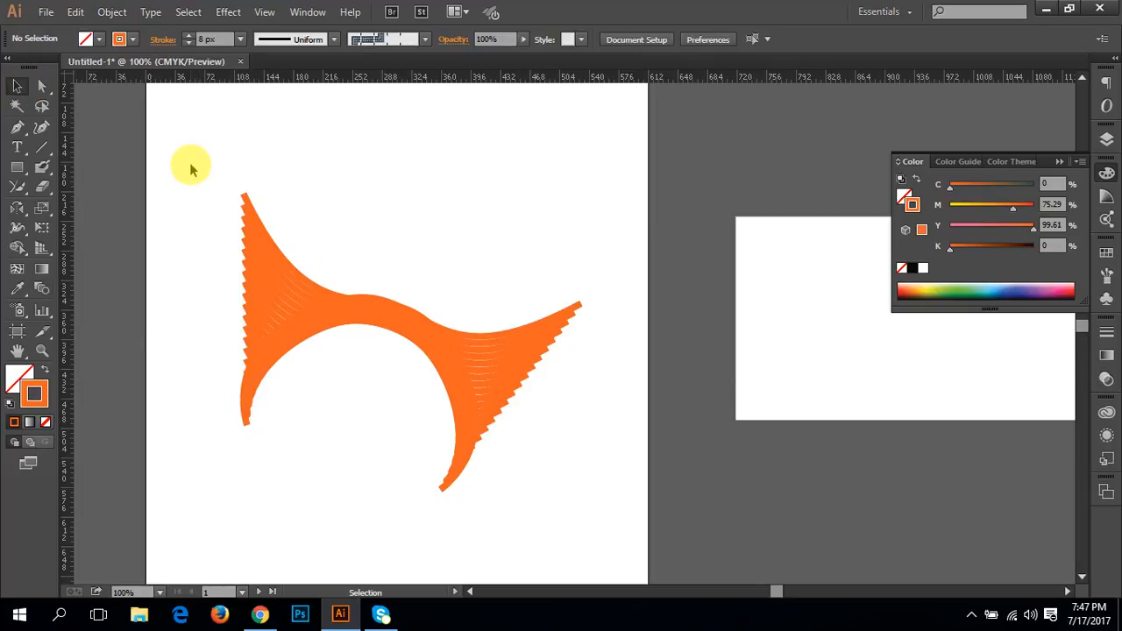
pyautogui.moveTo(205, 188); pyautogui.dragTo(350, 462)
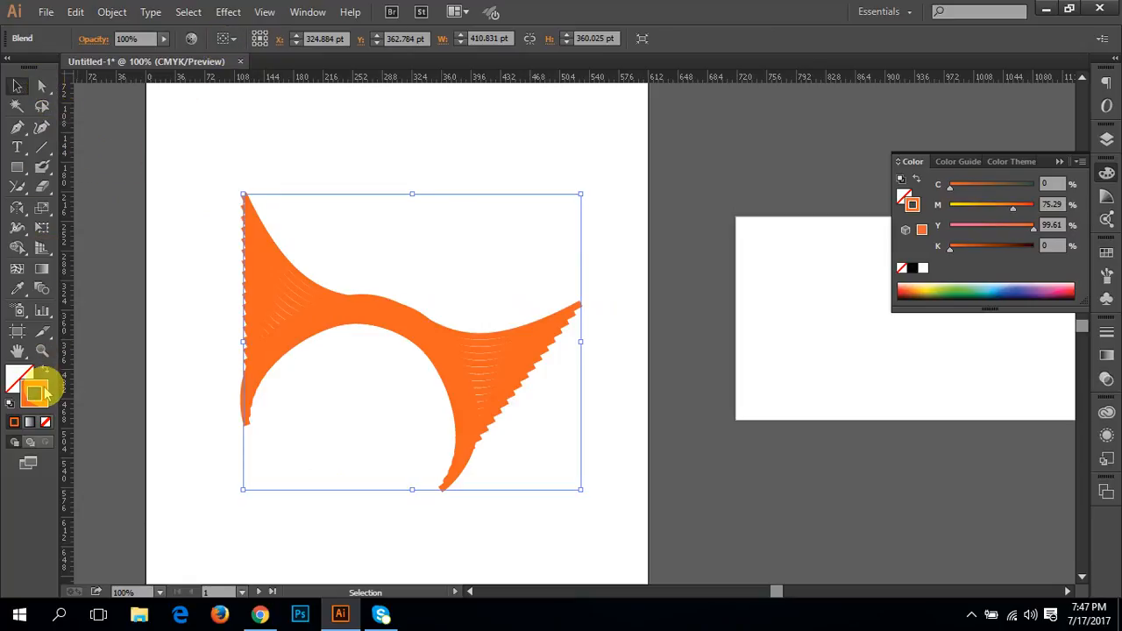
pyautogui.click(225, 195)
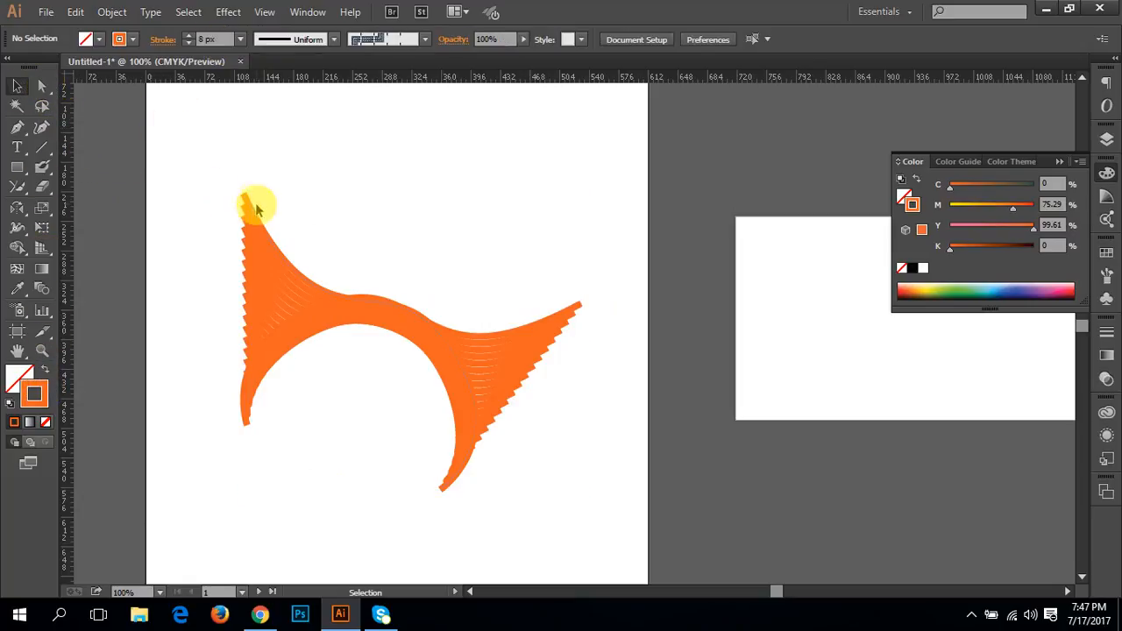
pyautogui.click(254, 213)
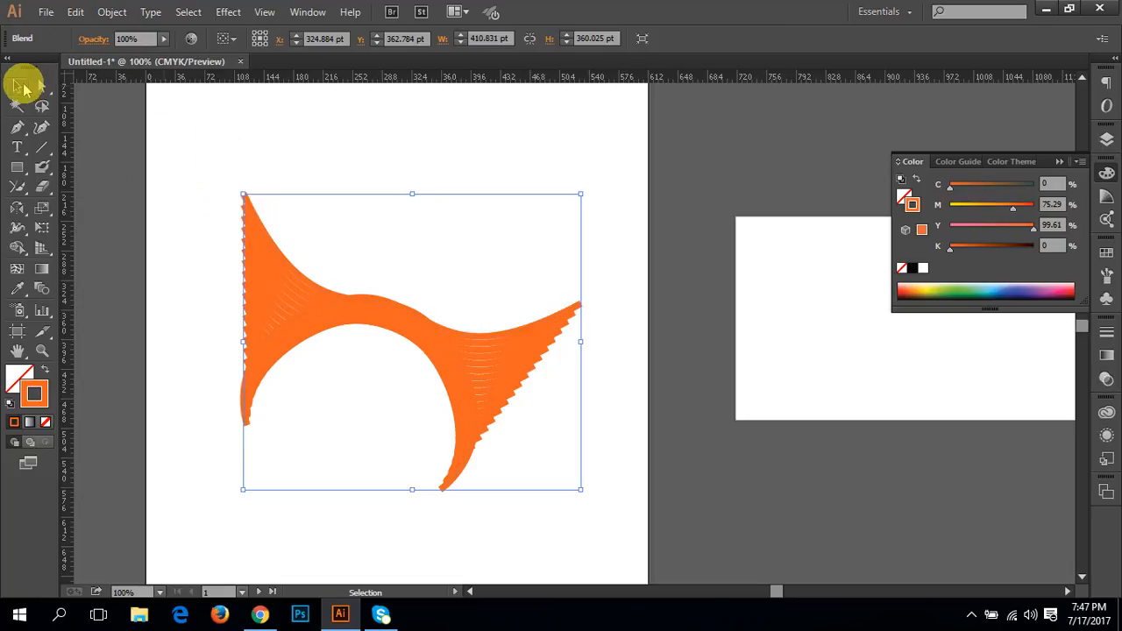
pyautogui.click(209, 215)
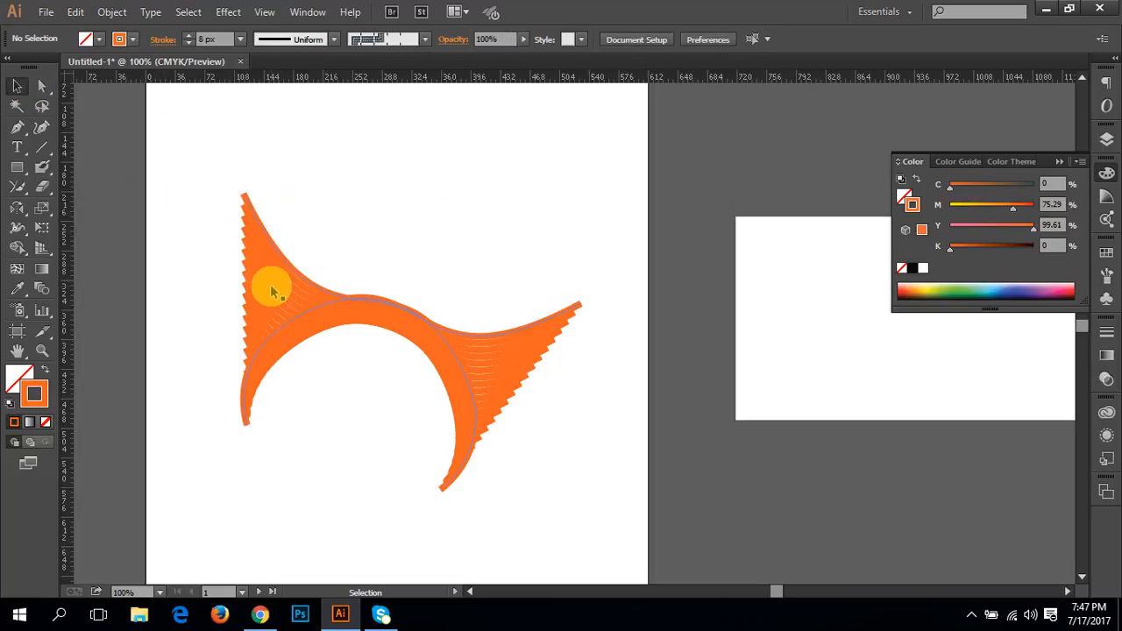
# Step: Isolate the blend and reduce the stroke of the curve starting at the upper-left tip to 3 px
pyautogui.click(272, 291)
pyautogui.doubleClick(284, 257)
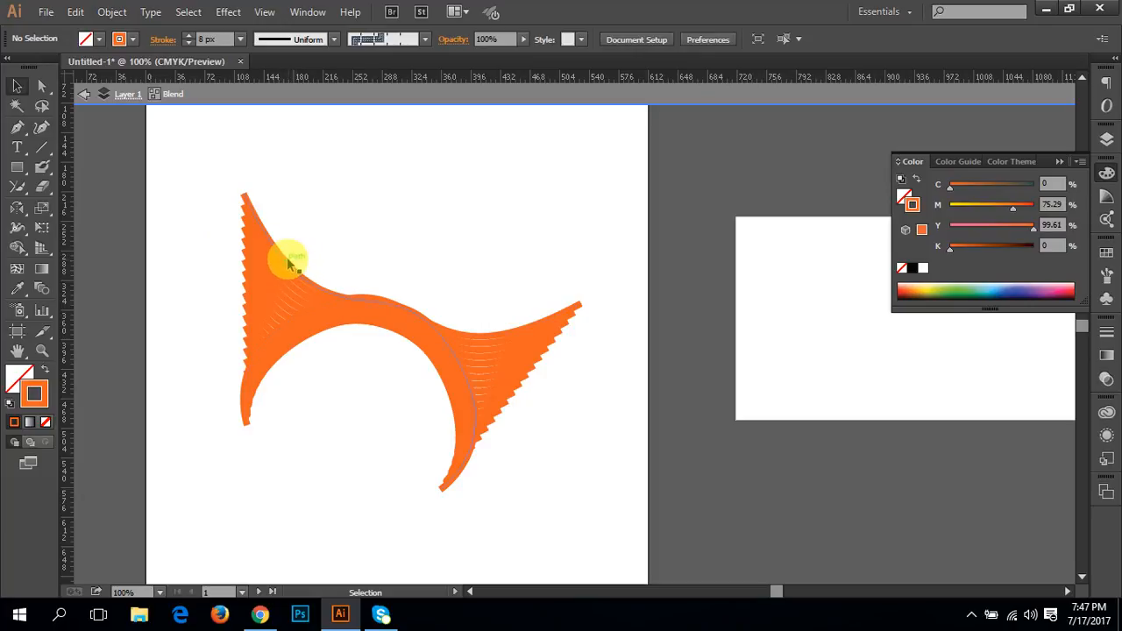
pyautogui.click(289, 263)
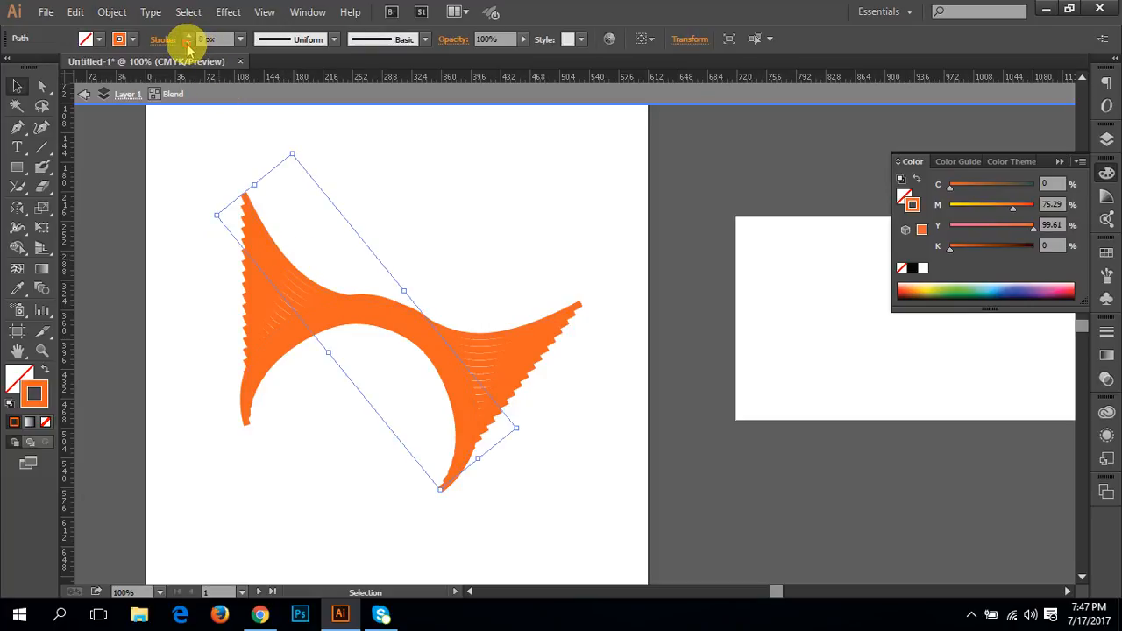
pyautogui.click(188, 42)
pyautogui.click(188, 44)
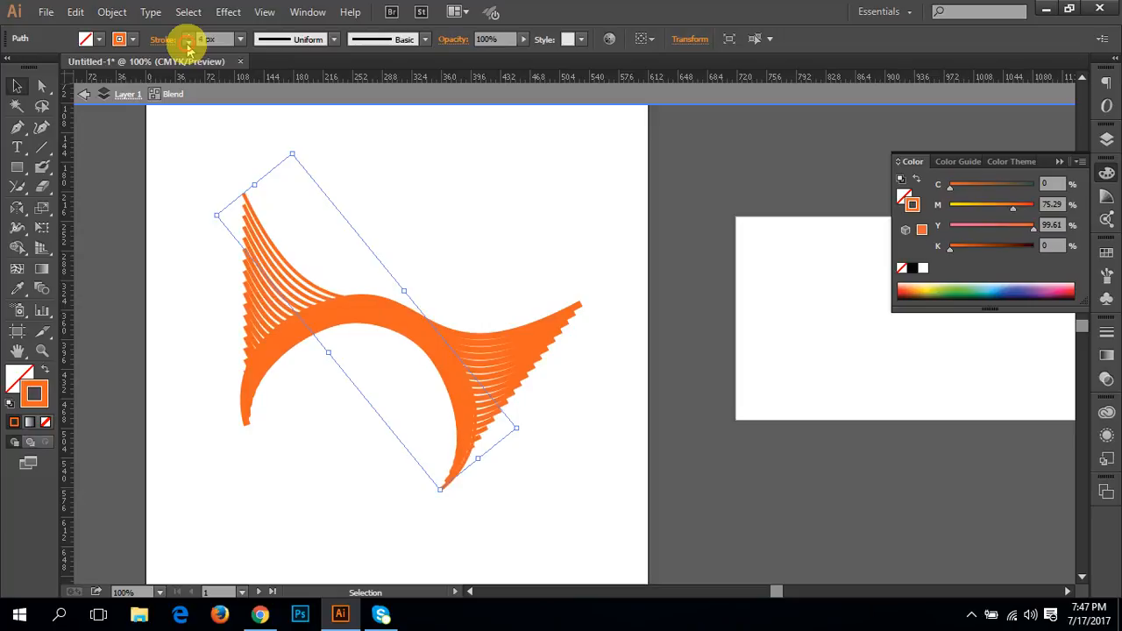
pyautogui.click(188, 44)
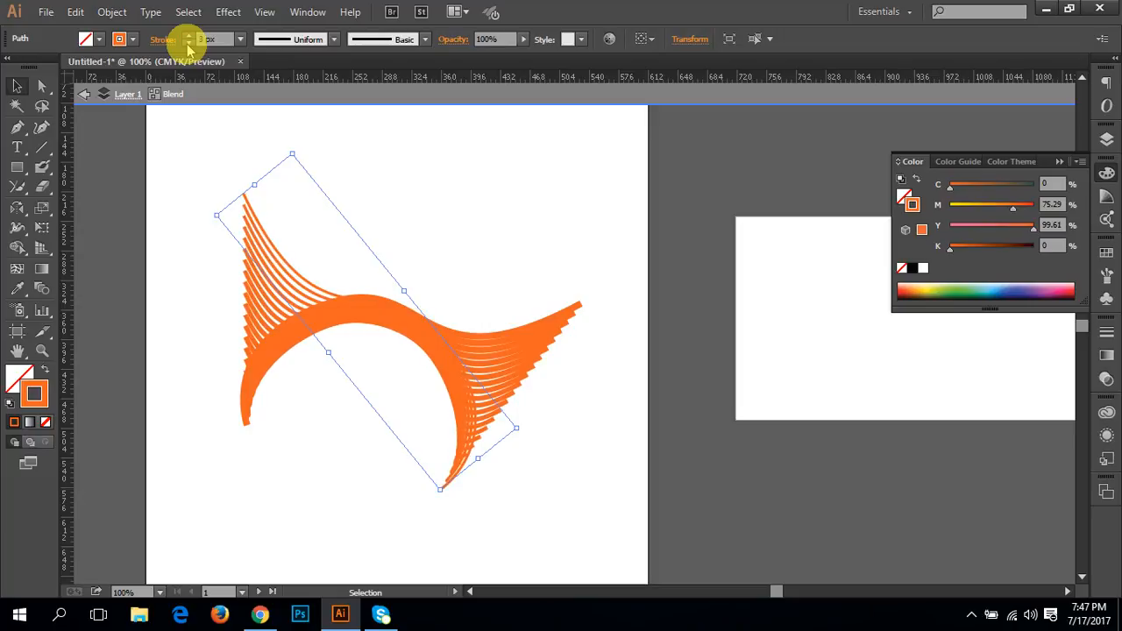
pyautogui.click(256, 388)
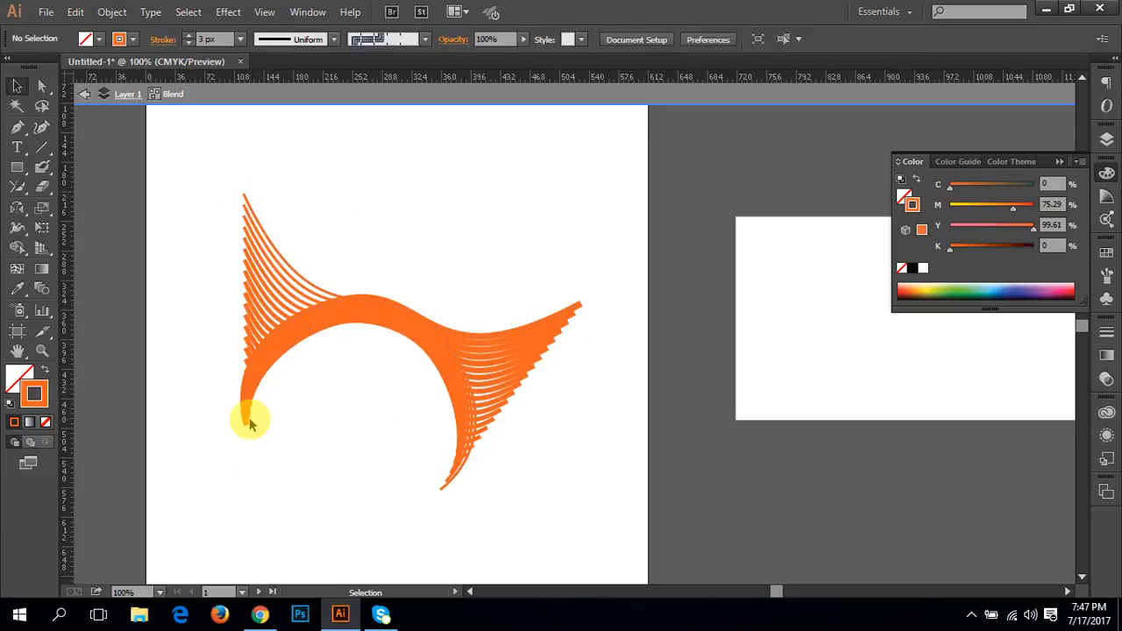
# Step: Reduce the stroke of the blend's other curve, starting at the lower-left tip, to 1 px and deselect it
pyautogui.click(248, 426)
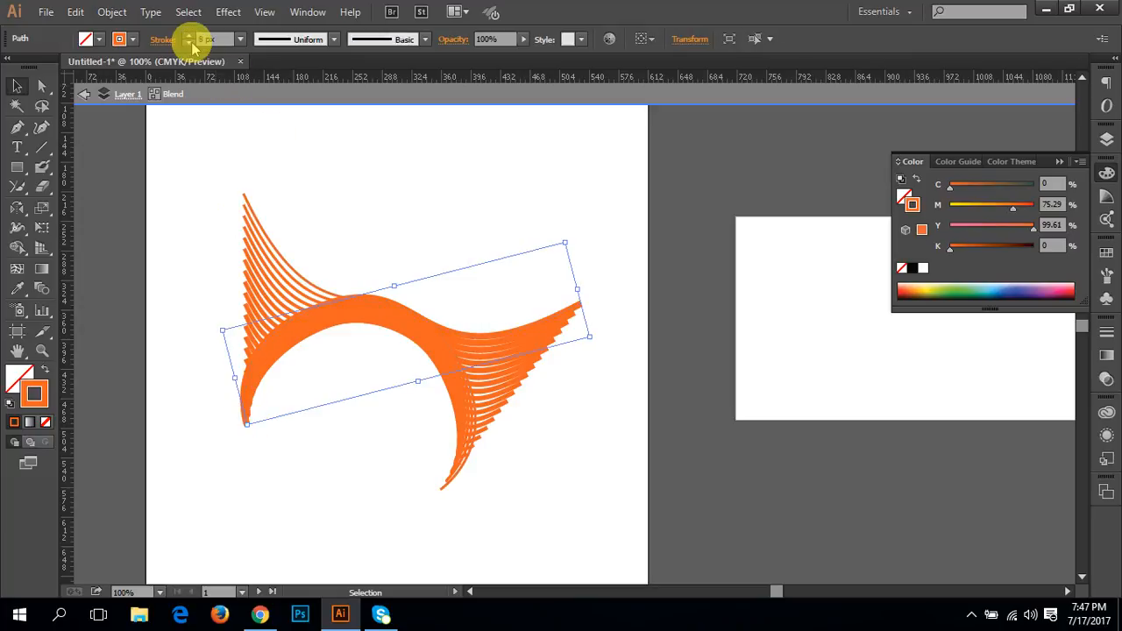
pyautogui.click(189, 44)
pyautogui.click(189, 43)
pyautogui.click(190, 43)
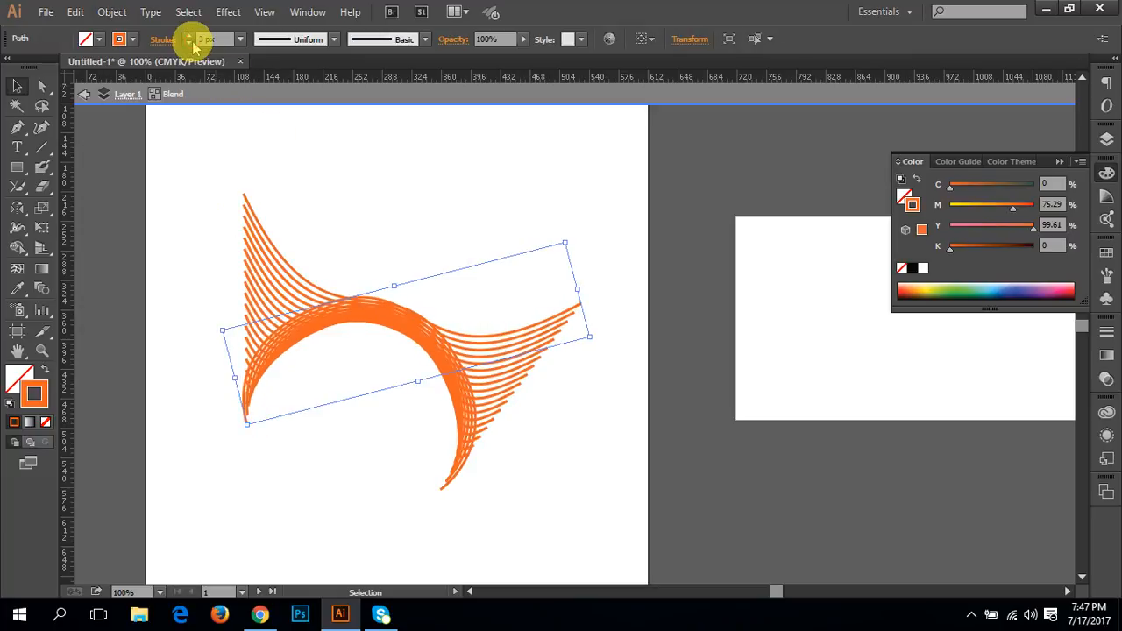
pyautogui.click(190, 43)
pyautogui.click(189, 43)
pyautogui.click(189, 43)
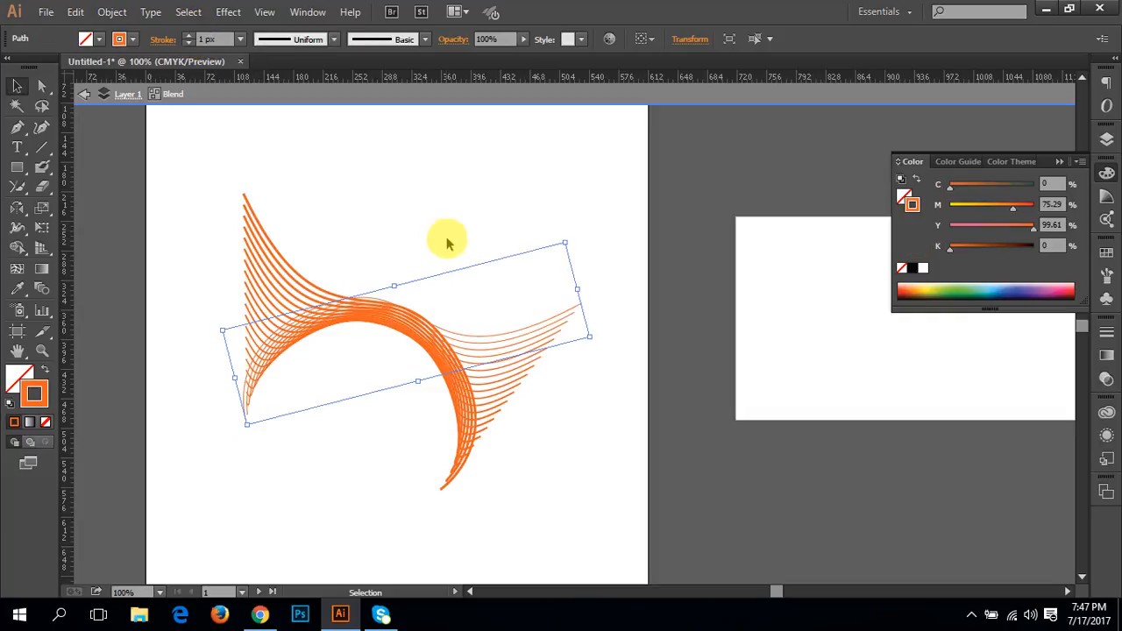
pyautogui.click(444, 202)
# Step: Rotate the whole blend about 19° counterclockwise, and turn it back about 16° clockwise
pyautogui.moveTo(473, 548); pyautogui.dragTo(513, 371)
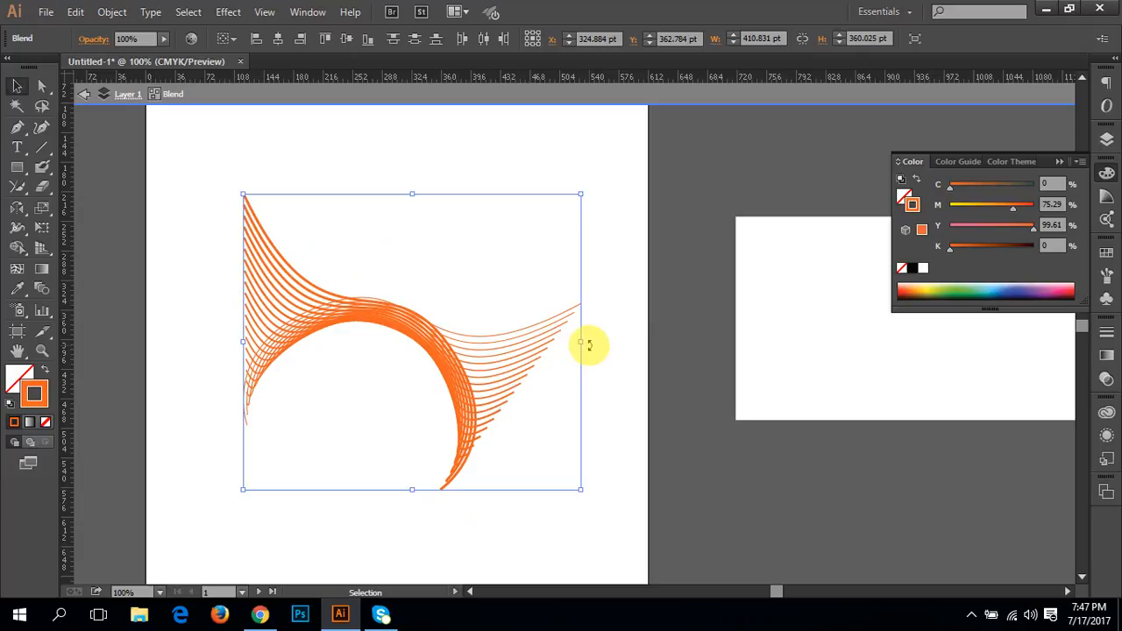
pyautogui.moveTo(589, 345); pyautogui.dragTo(611, 277)
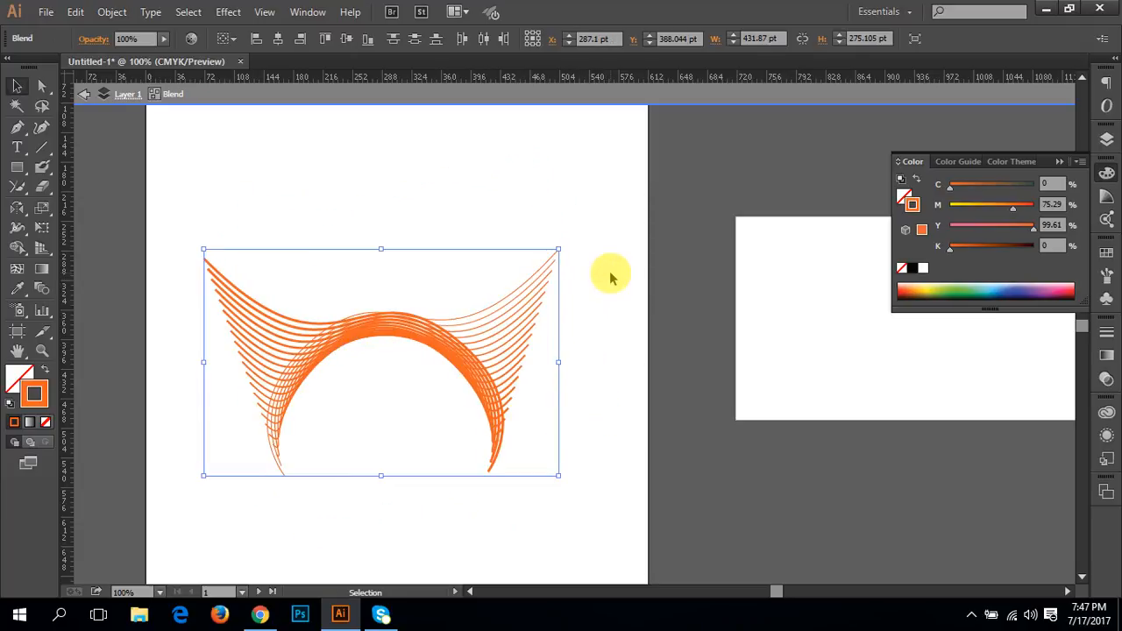
pyautogui.moveTo(566, 247); pyautogui.dragTo(601, 304)
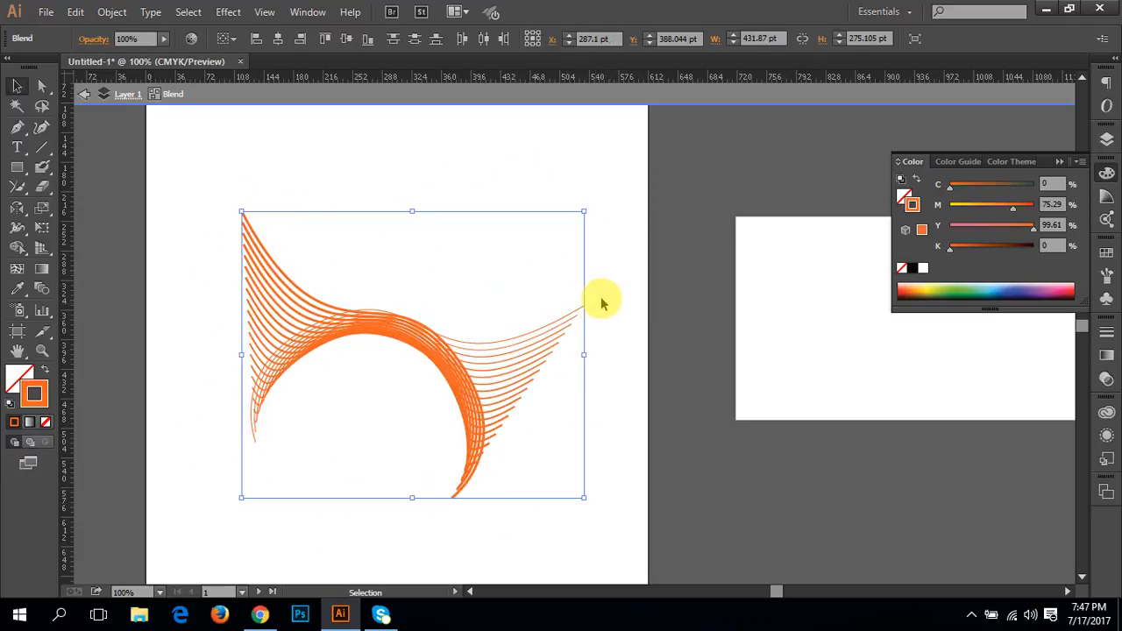
# Step: Apply the preset yellow-to-red linear gradient to the blend's strokes, and exit isolation with nothing selected
pyautogui.click(30, 423)
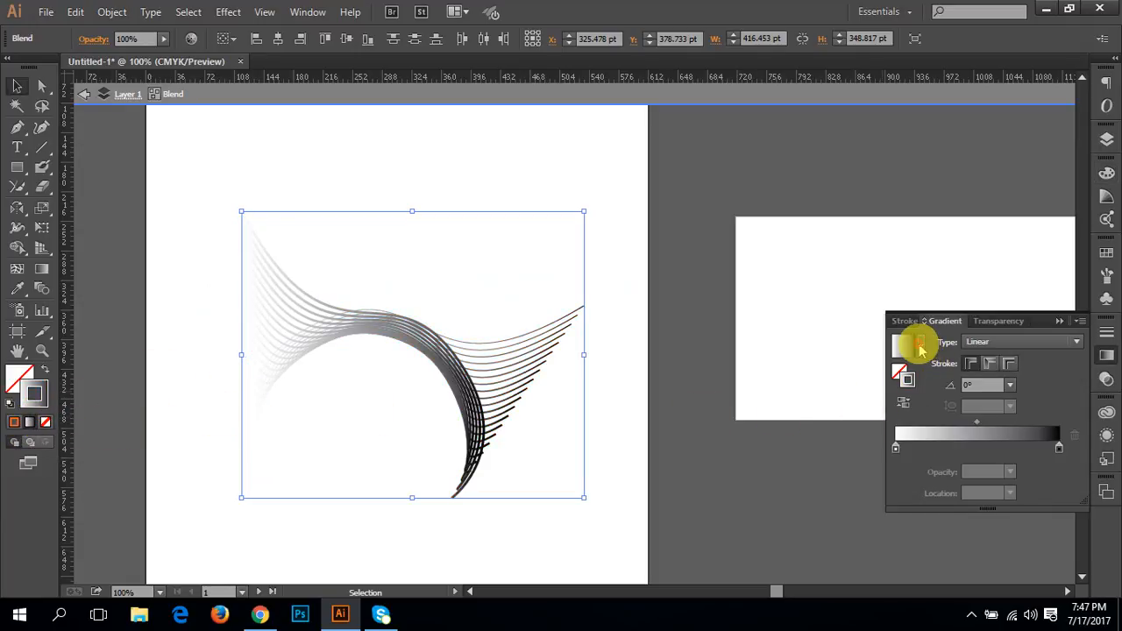
pyautogui.click(920, 345)
pyautogui.click(874, 403)
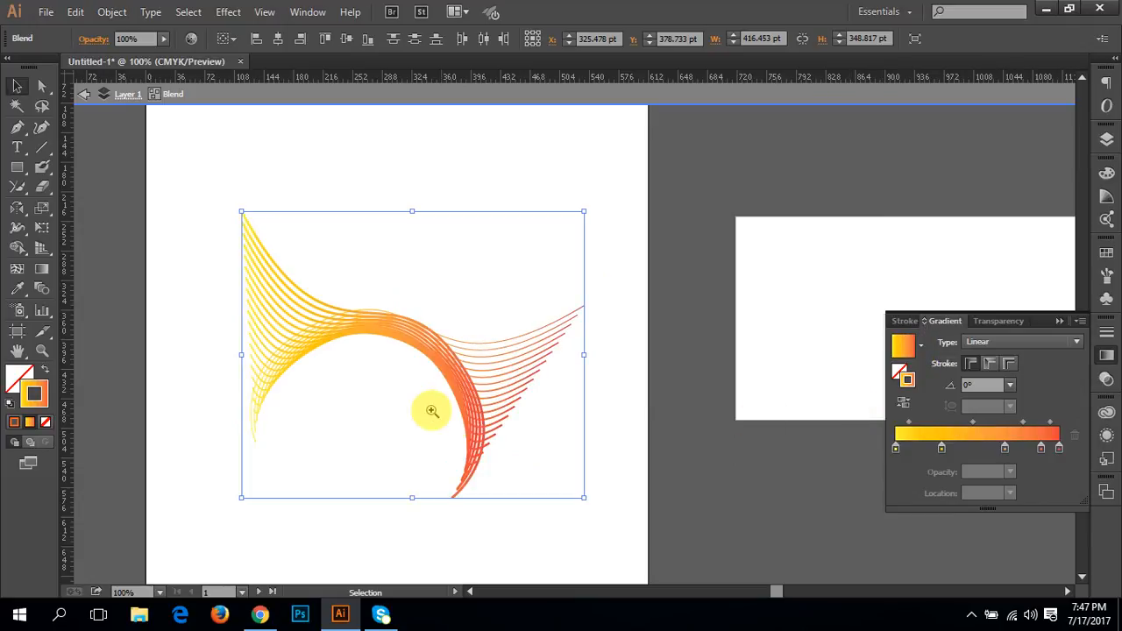
pyautogui.hotkey('ctrl', '+')
pyautogui.moveTo(495, 370); pyautogui.dragTo(456, 436)
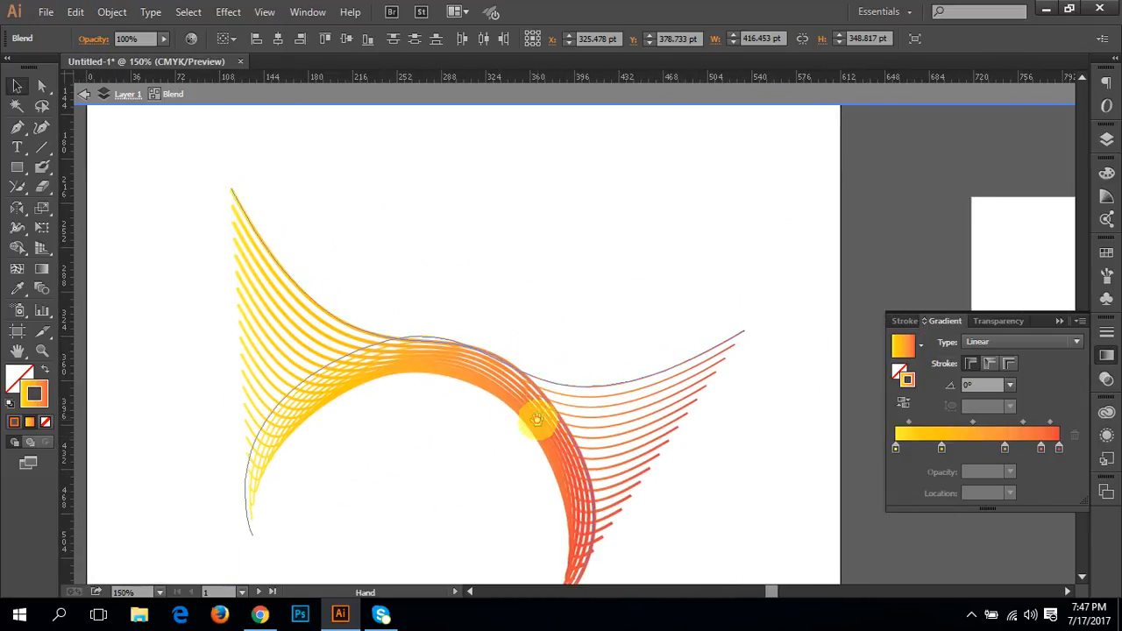
pyautogui.moveTo(534, 412); pyautogui.dragTo(611, 405)
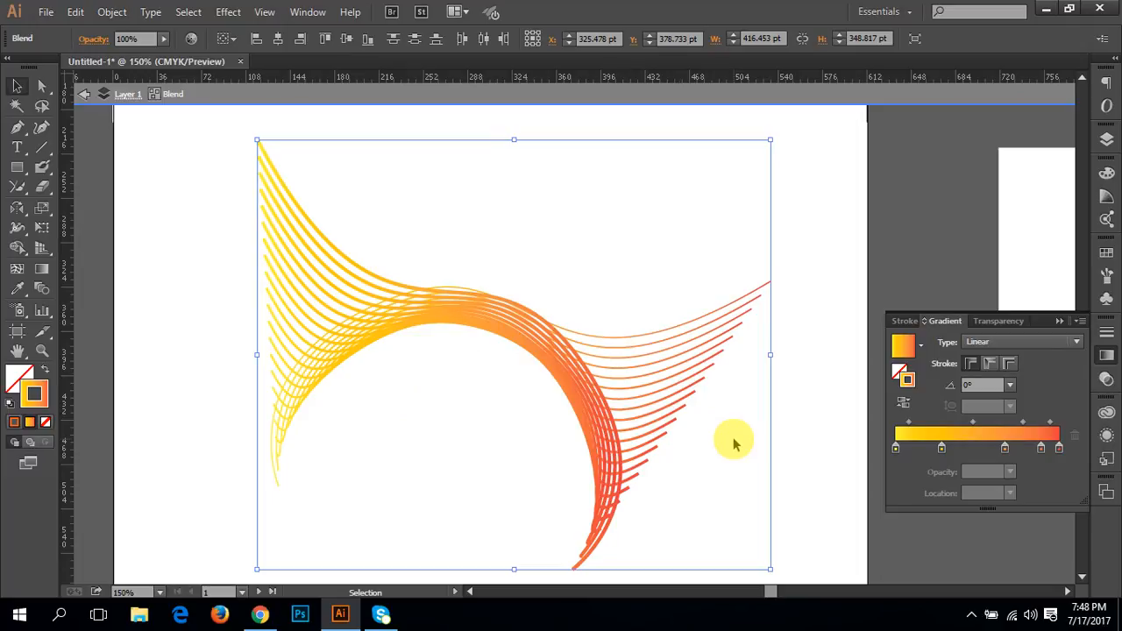
pyautogui.click(827, 295)
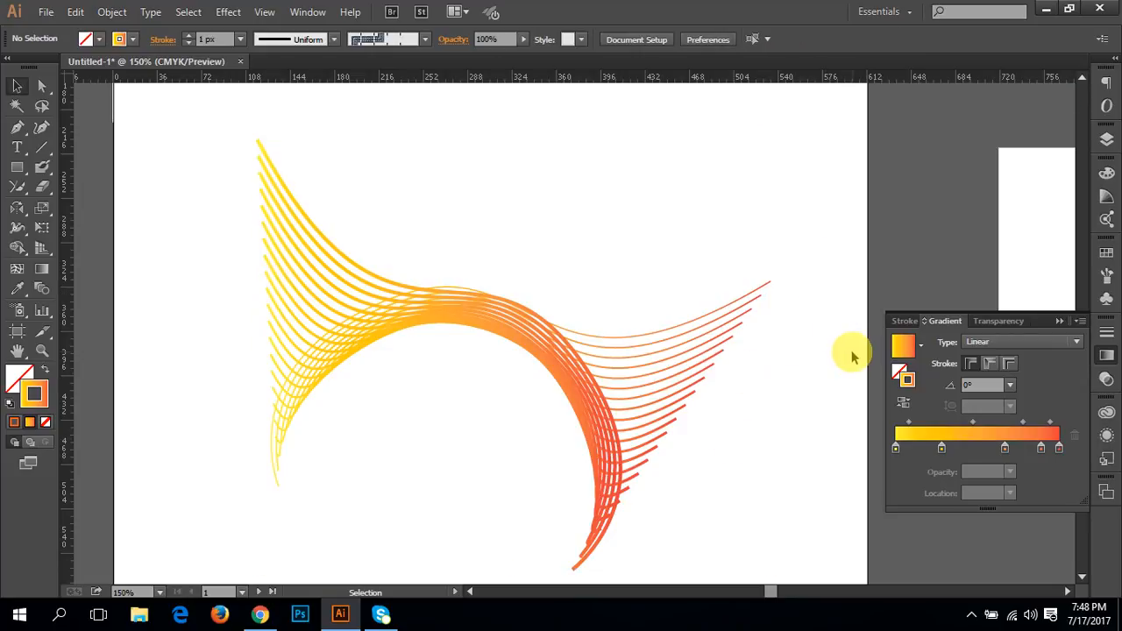
# Step: Draw a rectangle about 247 pt wide and 115 pt high in the empty area above the blend
pyautogui.moveTo(682, 380); pyautogui.dragTo(641, 395)
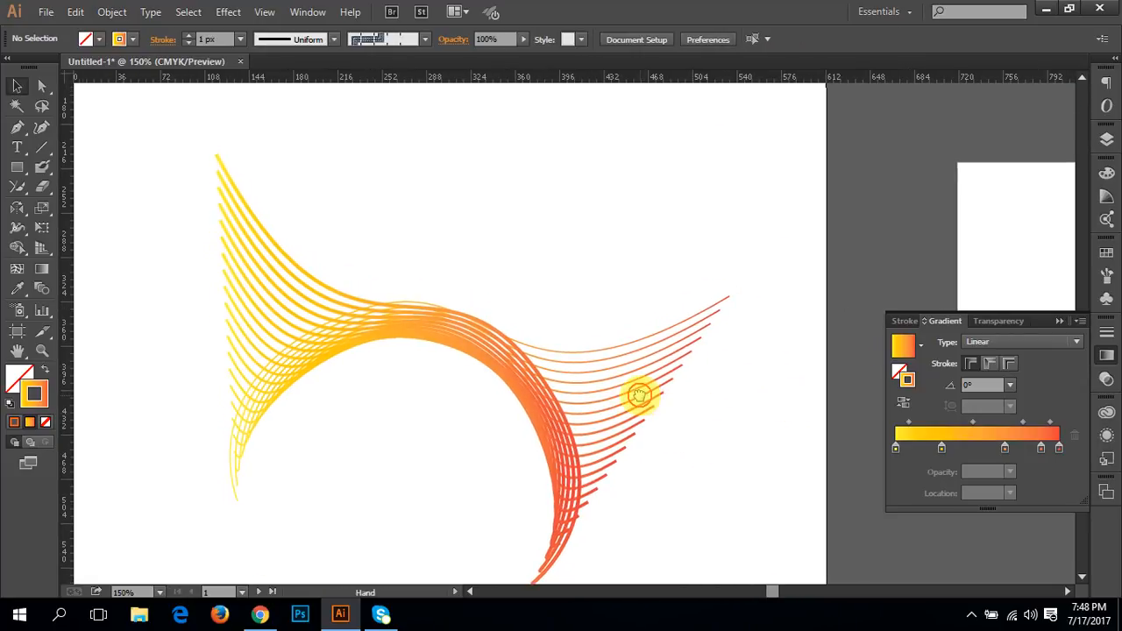
pyautogui.click(481, 360)
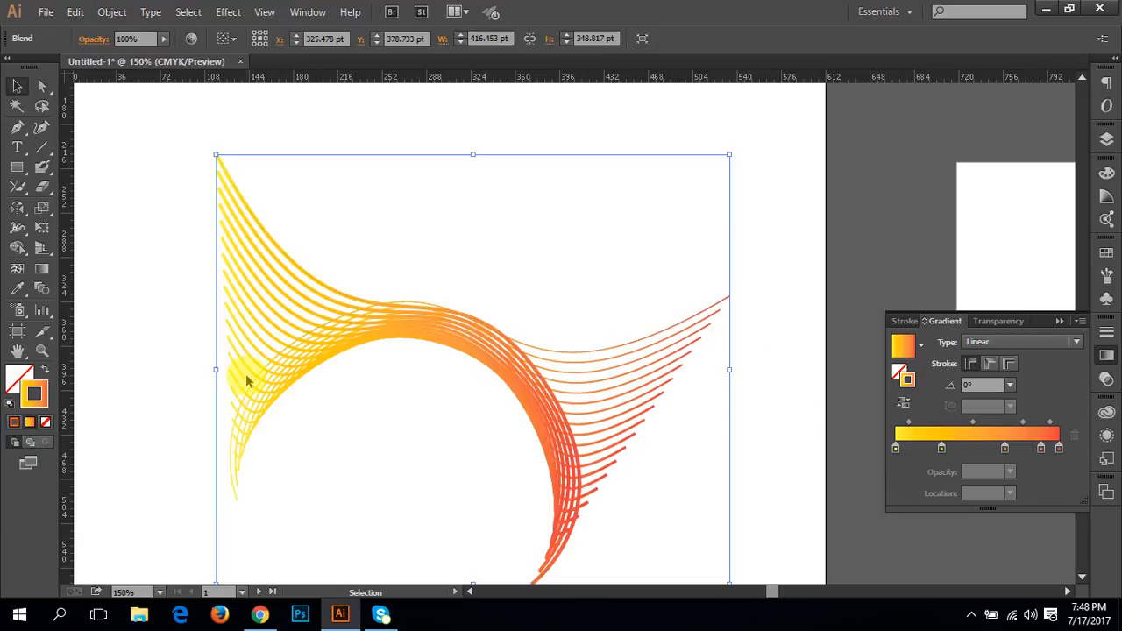
pyautogui.moveTo(388, 294); pyautogui.dragTo(387, 435)
pyautogui.moveTo(415, 336); pyautogui.dragTo(461, 449)
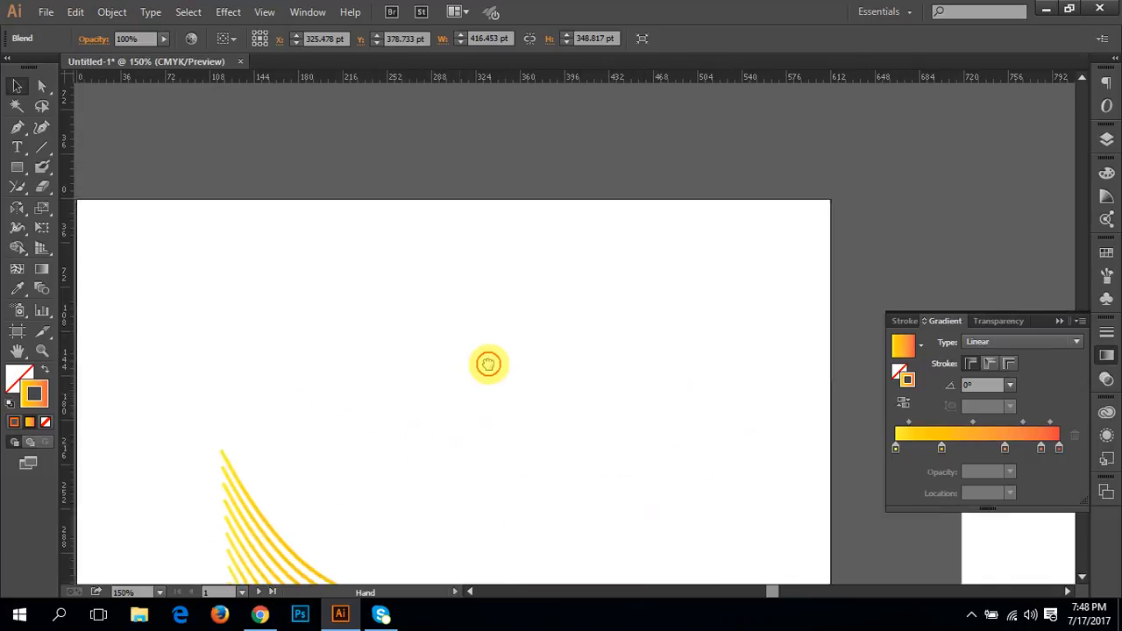
pyautogui.click(18, 172)
pyautogui.moveTo(285, 208)
pyautogui.mouseDown()
pyautogui.moveTo(387, 244)
pyautogui.moveTo(589, 348)
pyautogui.mouseUp()
pyautogui.moveTo(526, 333); pyautogui.dragTo(530, 392)
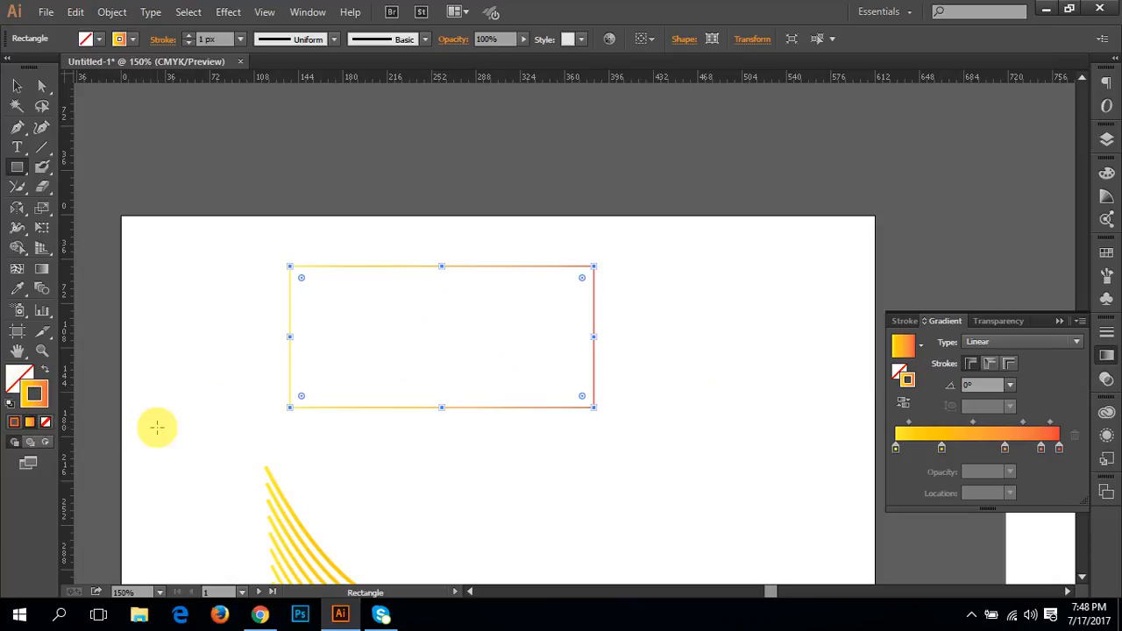
# Step: Swap the rectangle's fill and stroke so the yellow-to-red gradient becomes its fill
pyautogui.click(45, 371)
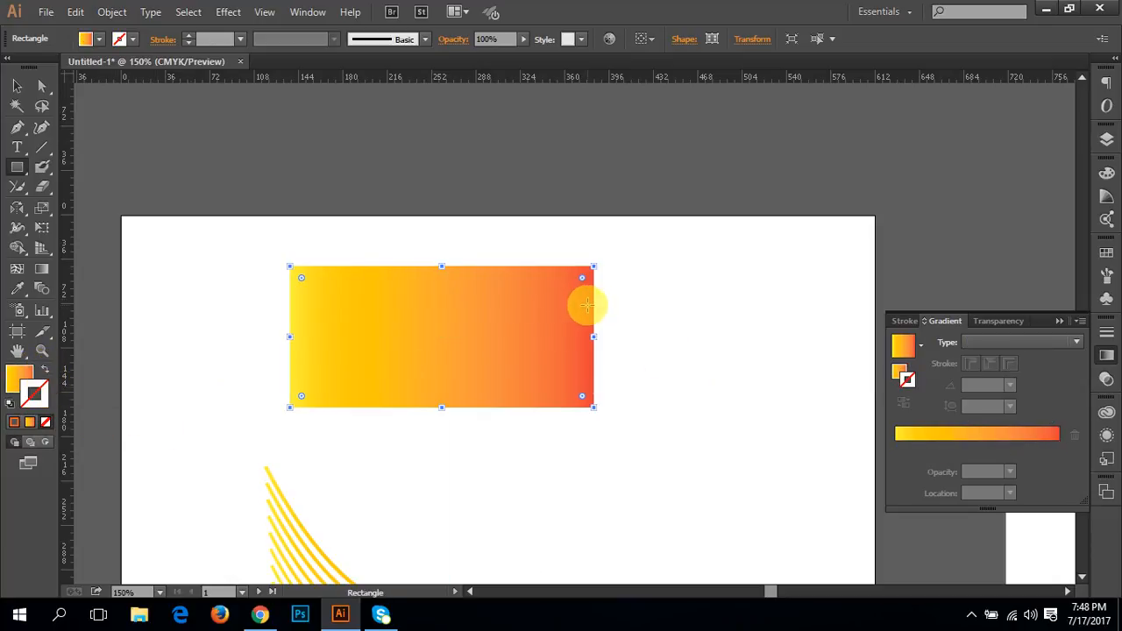
pyautogui.press('space')
pyautogui.moveTo(553, 331); pyautogui.dragTo(543, 346)
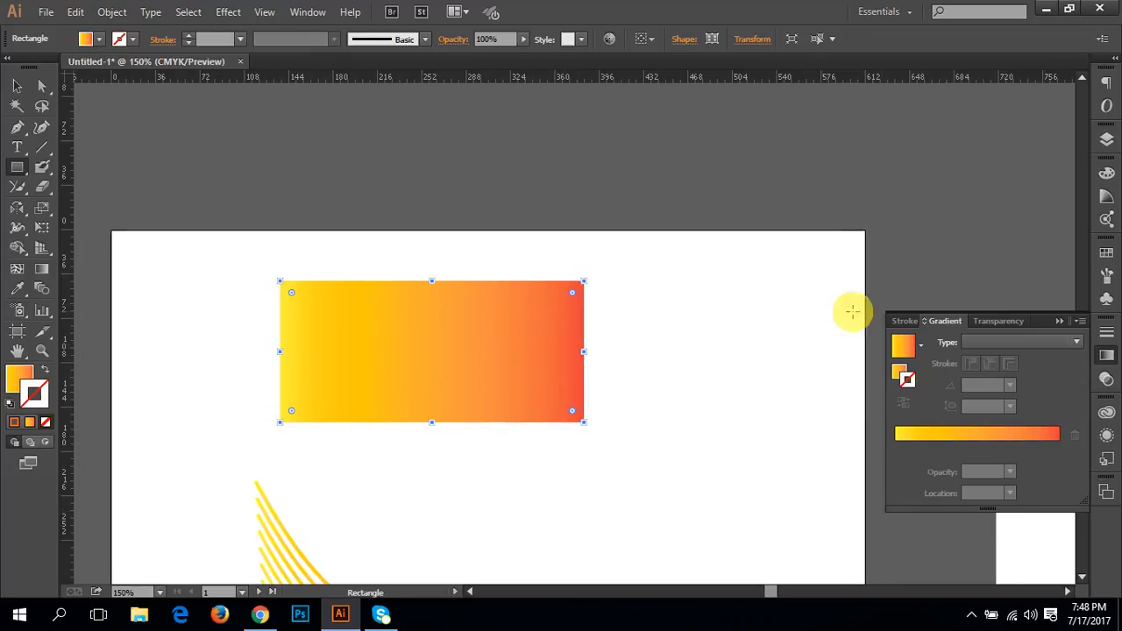
pyautogui.click(305, 12)
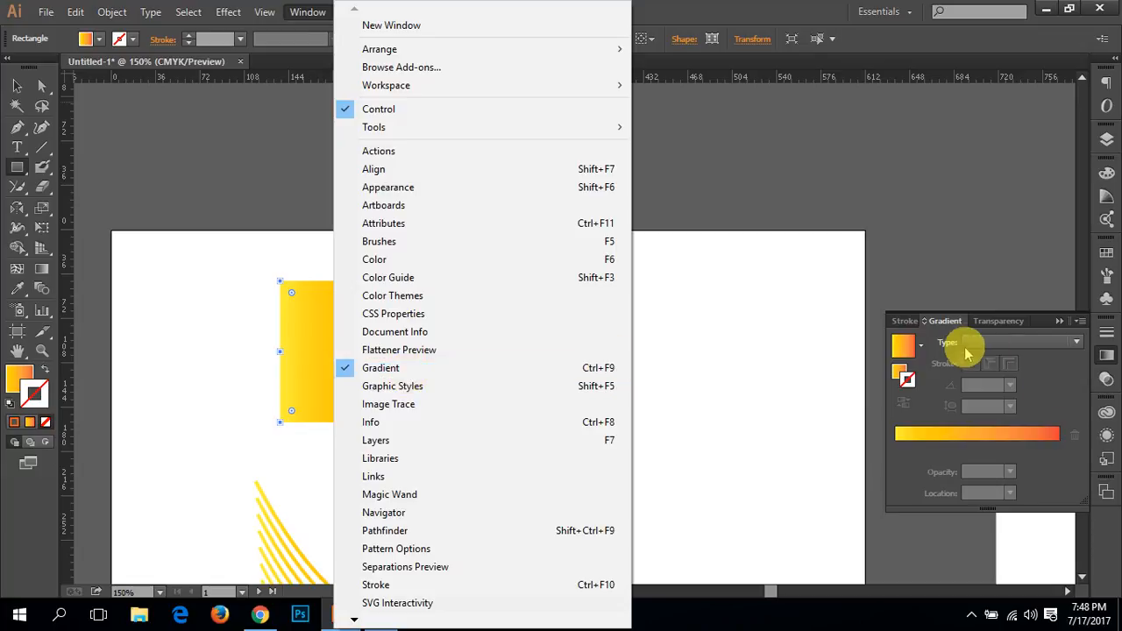
pyautogui.click(944, 331)
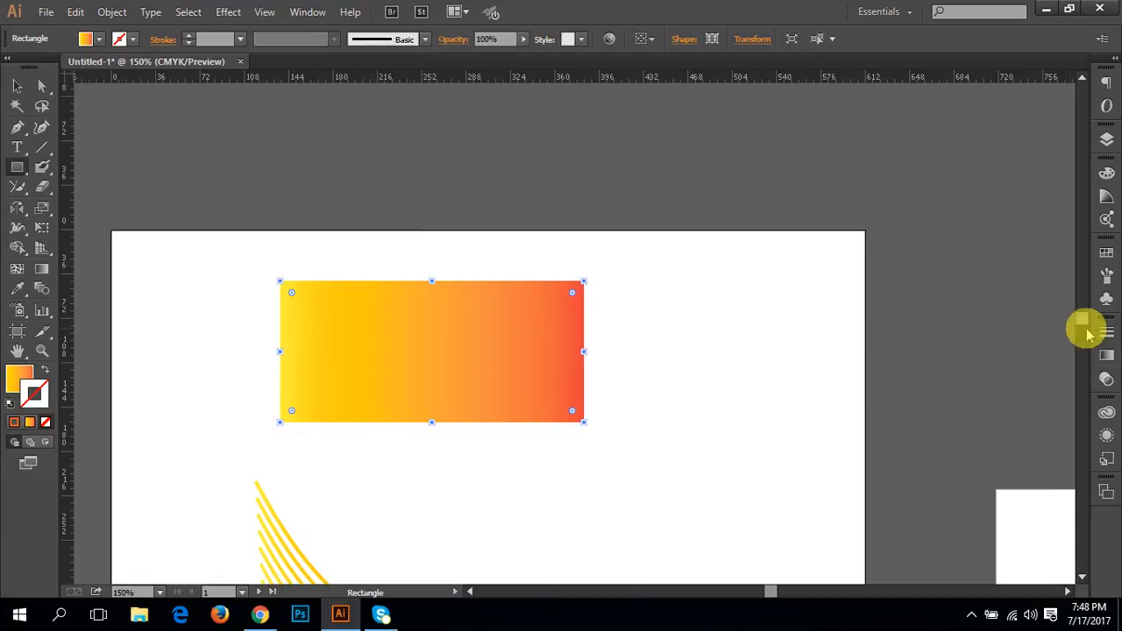
pyautogui.click(1107, 383)
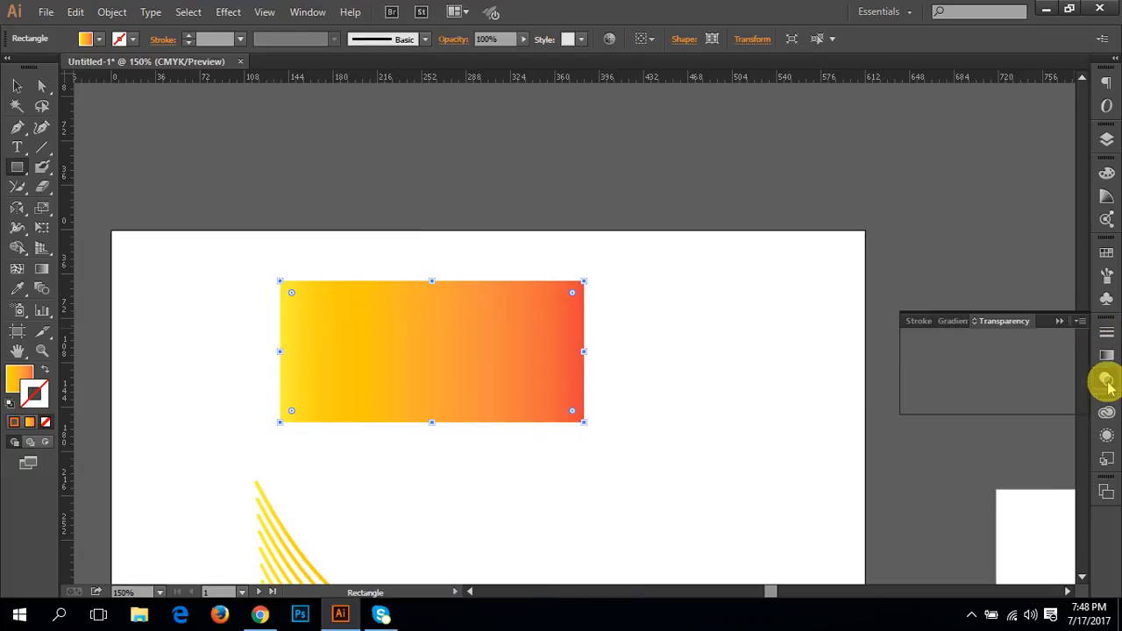
pyautogui.click(948, 321)
pyautogui.click(1079, 321)
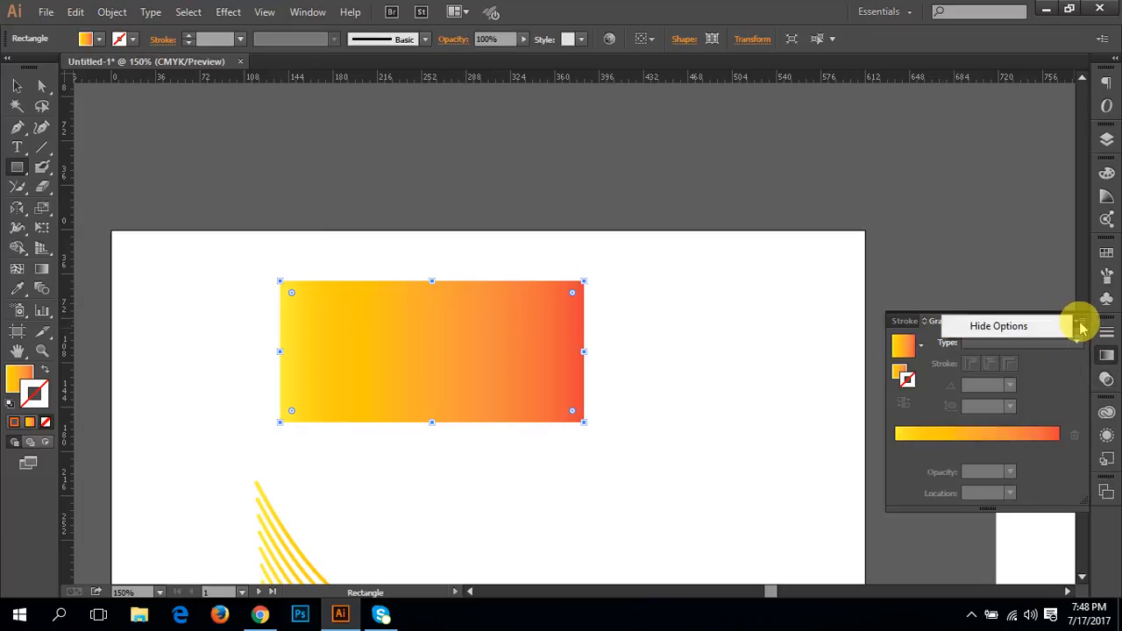
pyautogui.click(1081, 323)
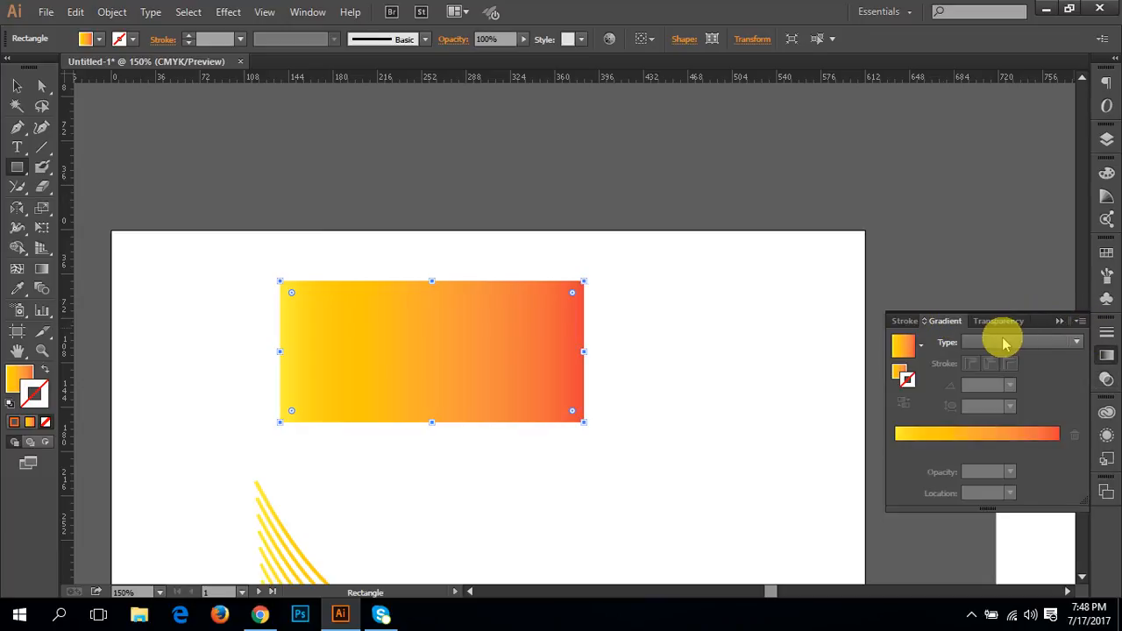
# Step: Change the rectangle's gradient fill to solid orange and deselect it
pyautogui.click(22, 377)
pyautogui.click(15, 422)
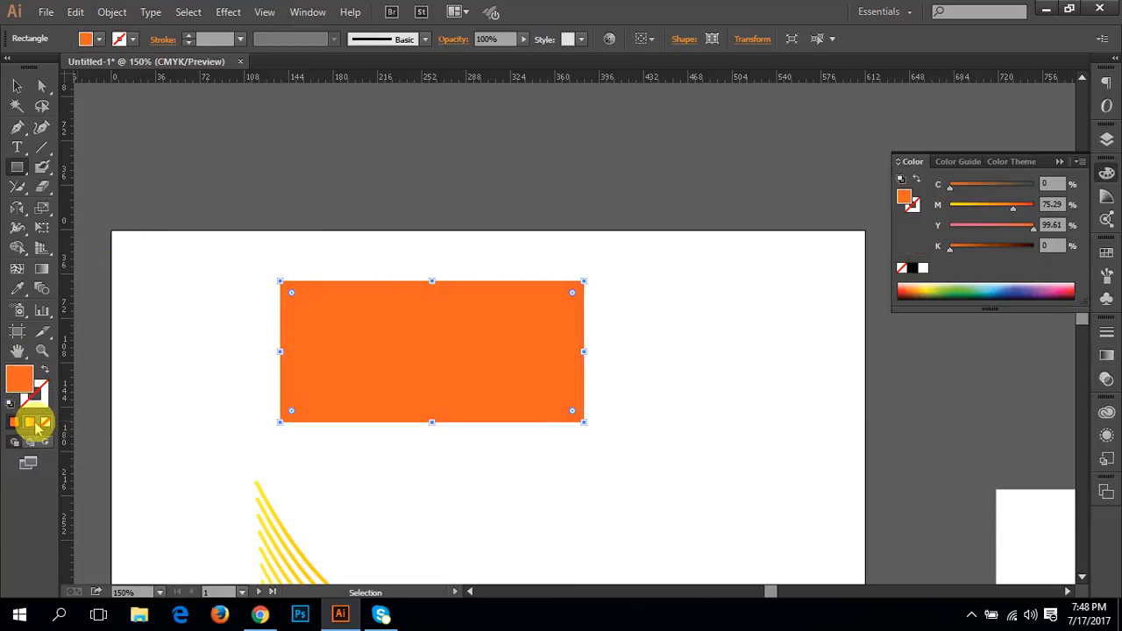
pyautogui.press('v')
pyautogui.moveTo(444, 353); pyautogui.dragTo(275, 348)
pyautogui.click(499, 334)
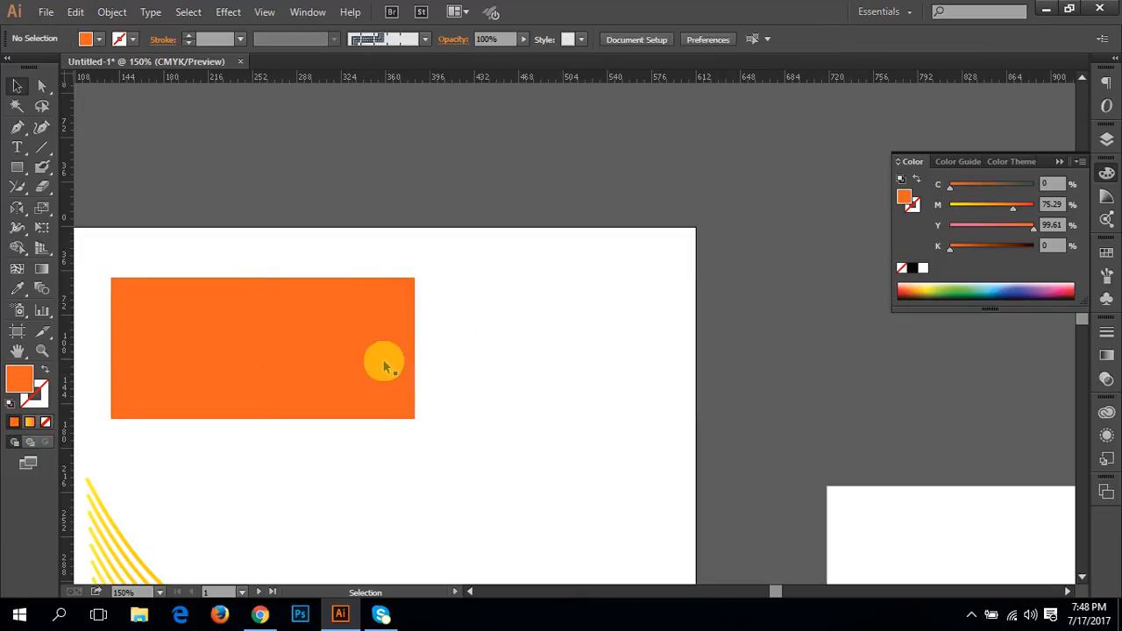
# Step: Delete the orange rectangle and the gradient-stroked blend below it
pyautogui.click(263, 350)
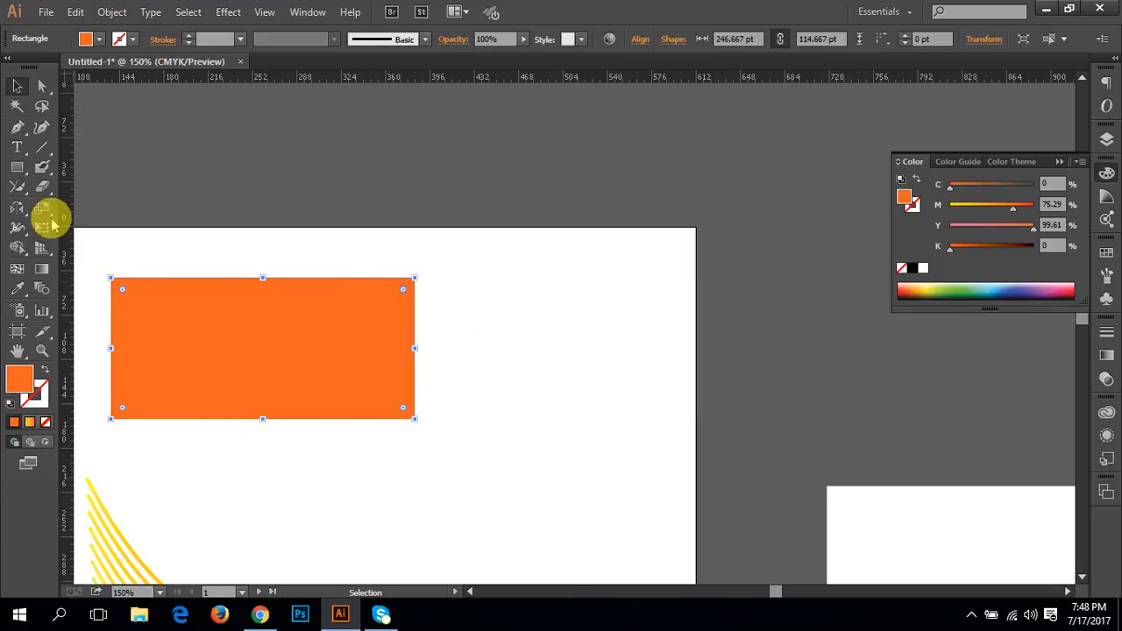
pyautogui.press('Delete')
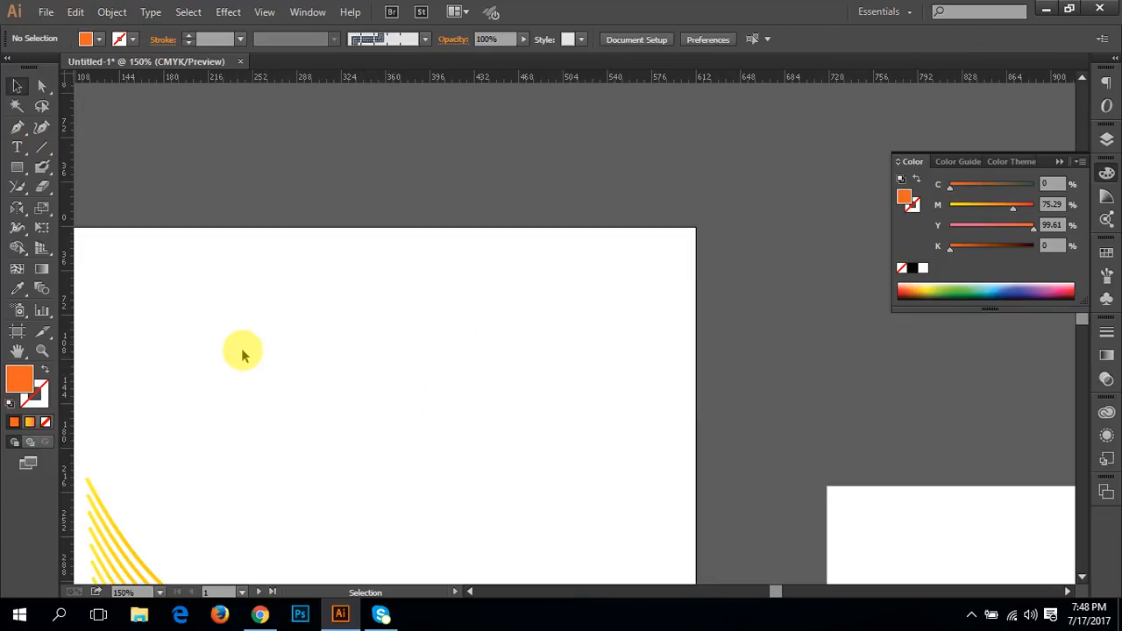
pyautogui.click(117, 535)
pyautogui.press('Delete')
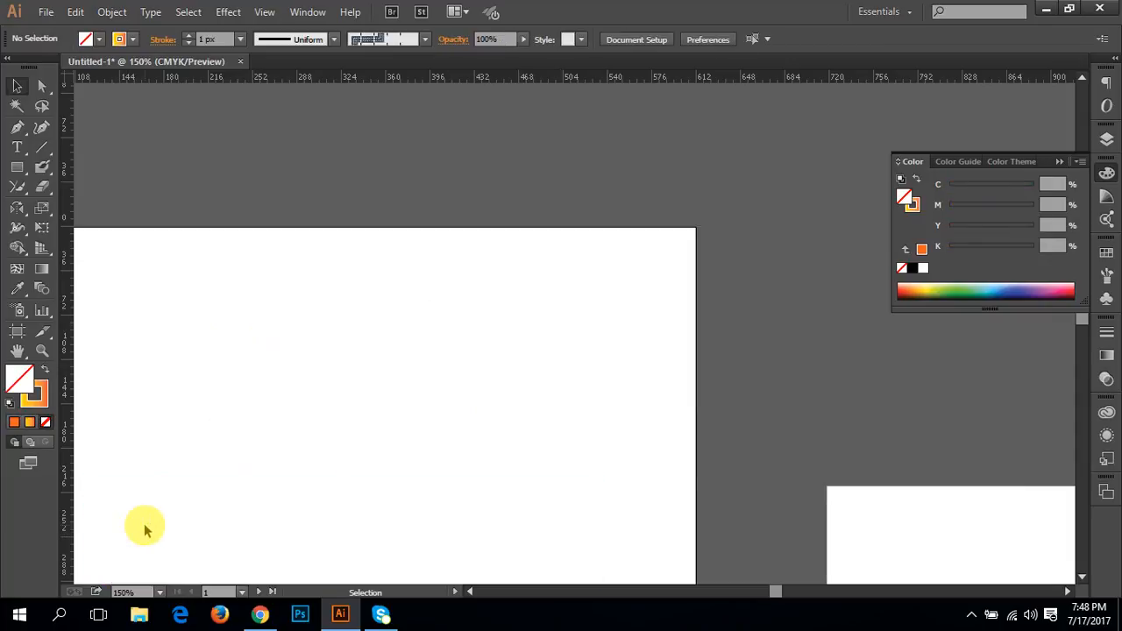
# Step: Create a new blank document with the offered settings
pyautogui.click(42, 12)
pyautogui.click(72, 29)
pyautogui.click(326, 421)
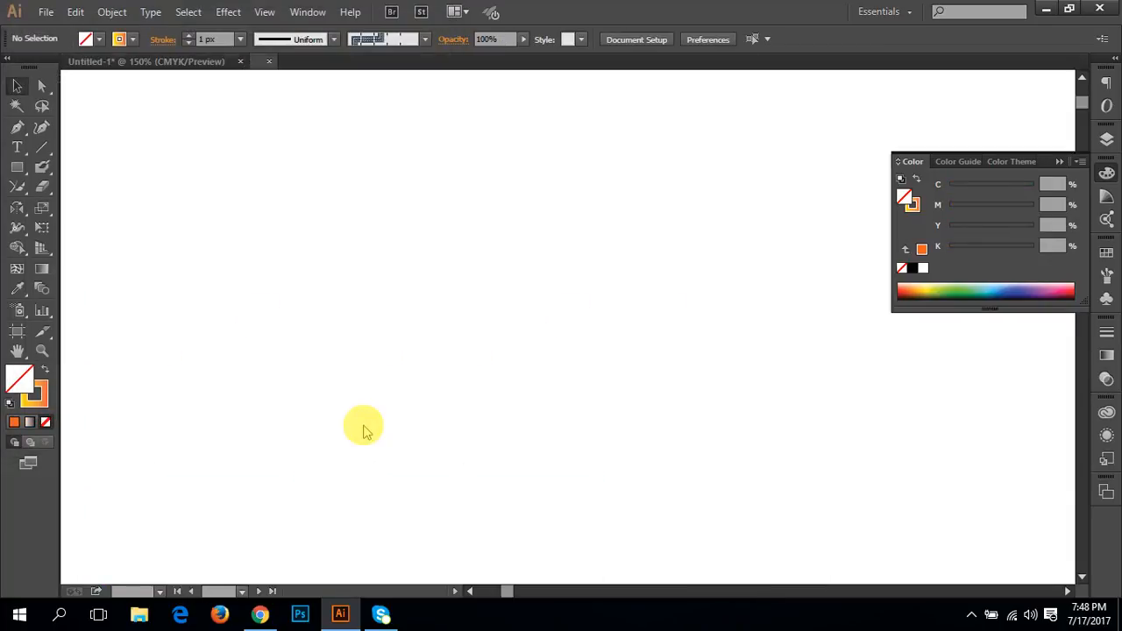
# Step: Draw a wide rectangle in the upper half of the new artboard, left of its centre
pyautogui.moveTo(523, 237); pyautogui.dragTo(395, 261)
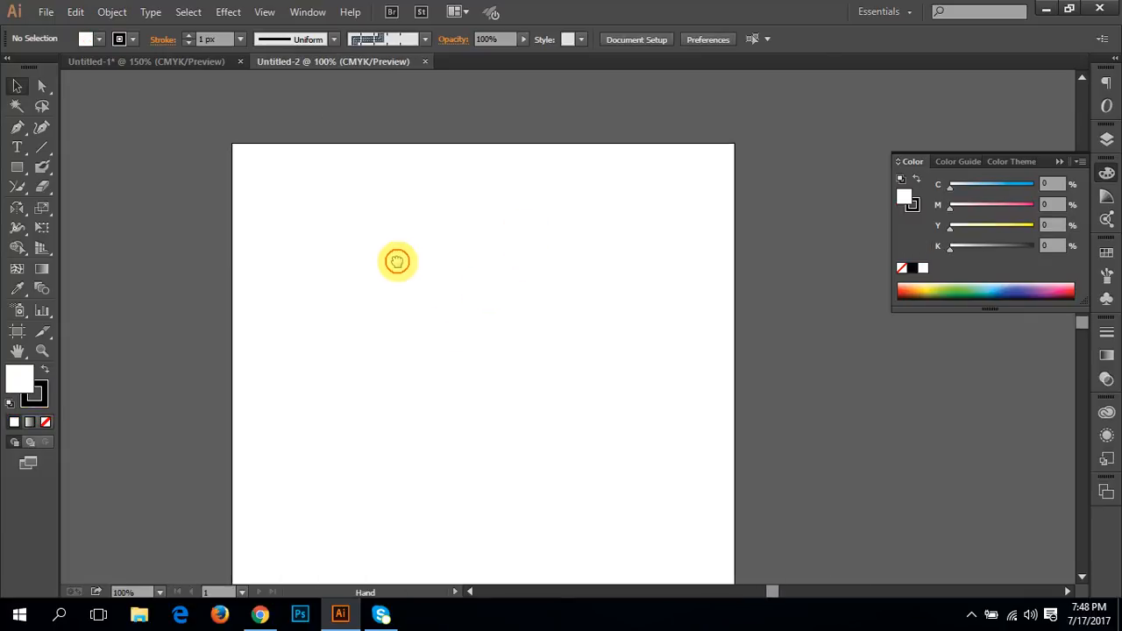
pyautogui.keyDown('ctrl'); pyautogui.click(447, 226); pyautogui.keyUp('ctrl')
pyautogui.moveTo(527, 283); pyautogui.dragTo(390, 237)
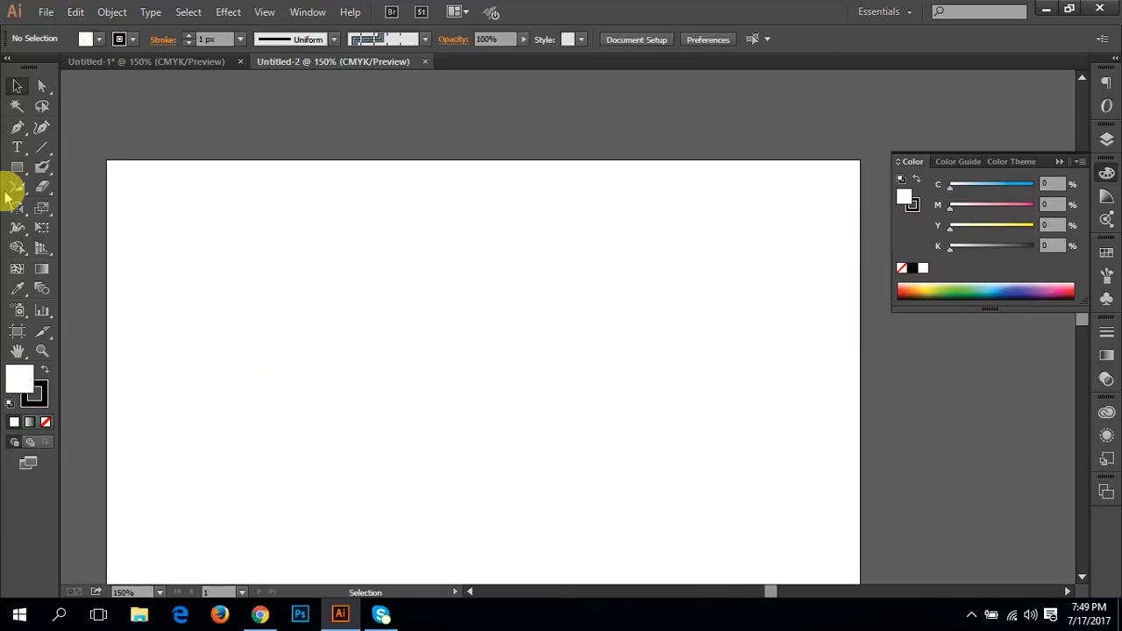
pyautogui.click(16, 167)
pyautogui.moveTo(246, 289); pyautogui.dragTo(616, 483)
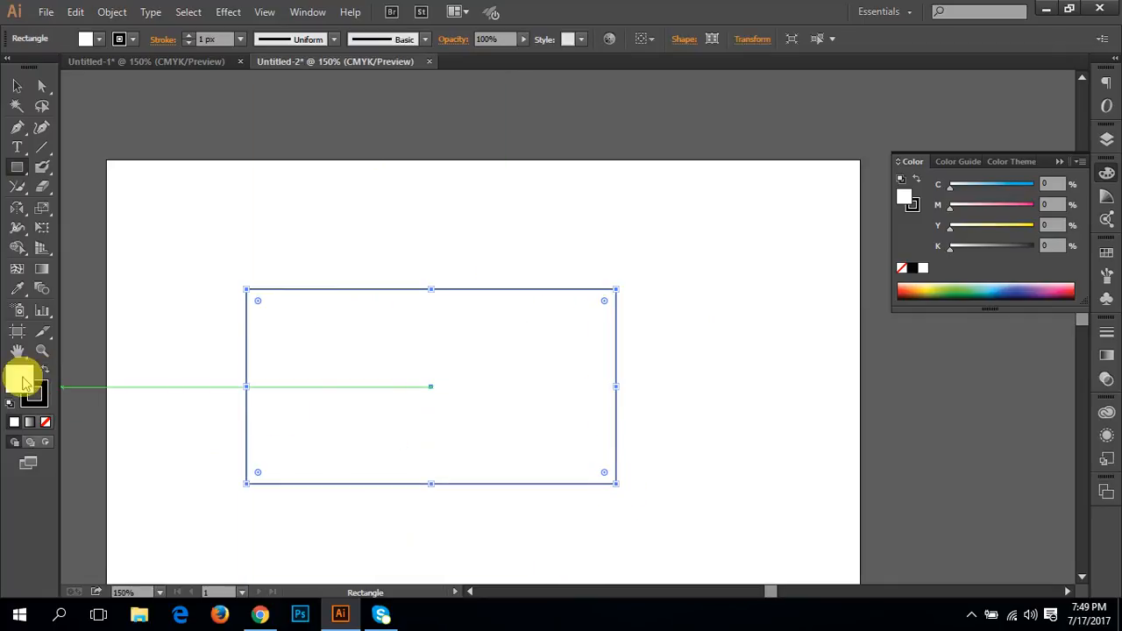
# Step: Fill the rectangle with the default white-to-black linear gradient and leave it without a stroke
pyautogui.click(45, 421)
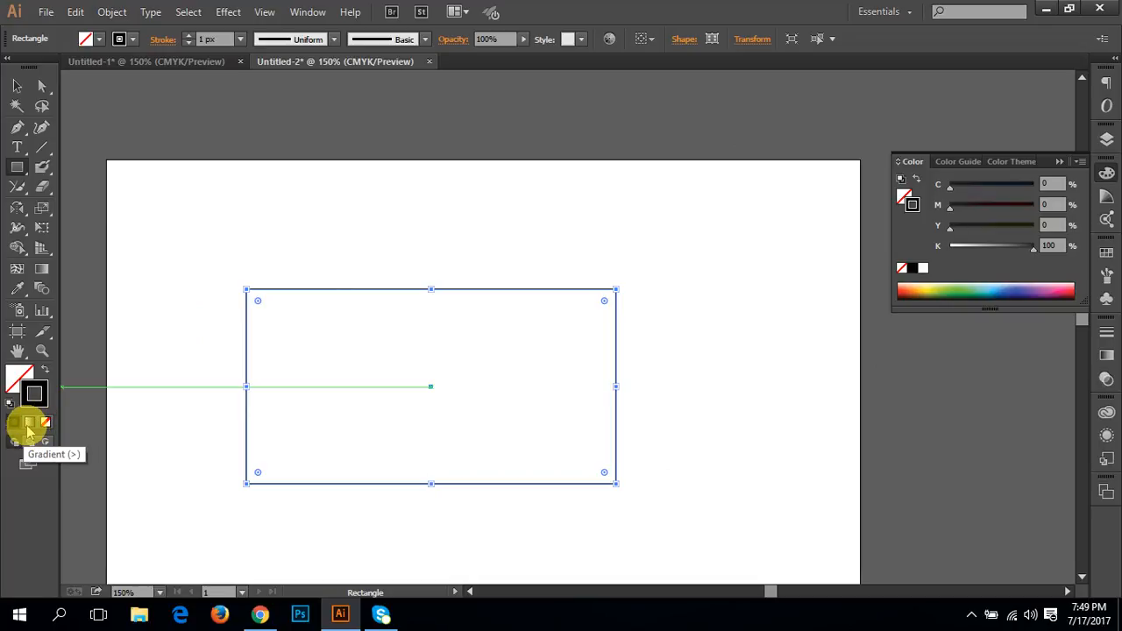
pyautogui.click(28, 426)
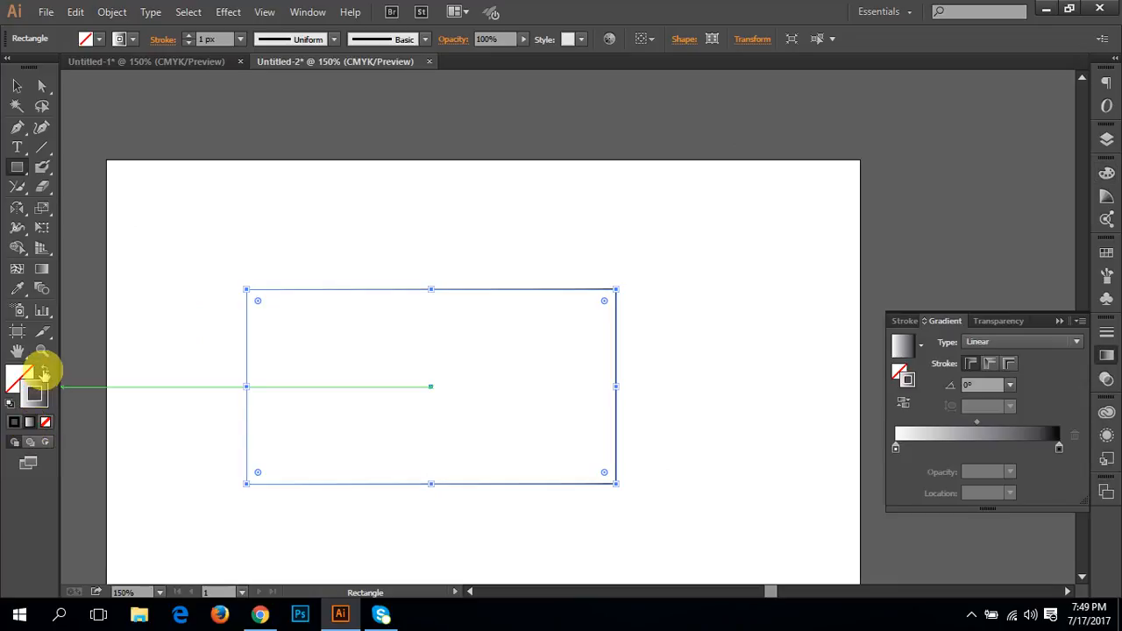
pyautogui.click(45, 369)
pyautogui.click(15, 375)
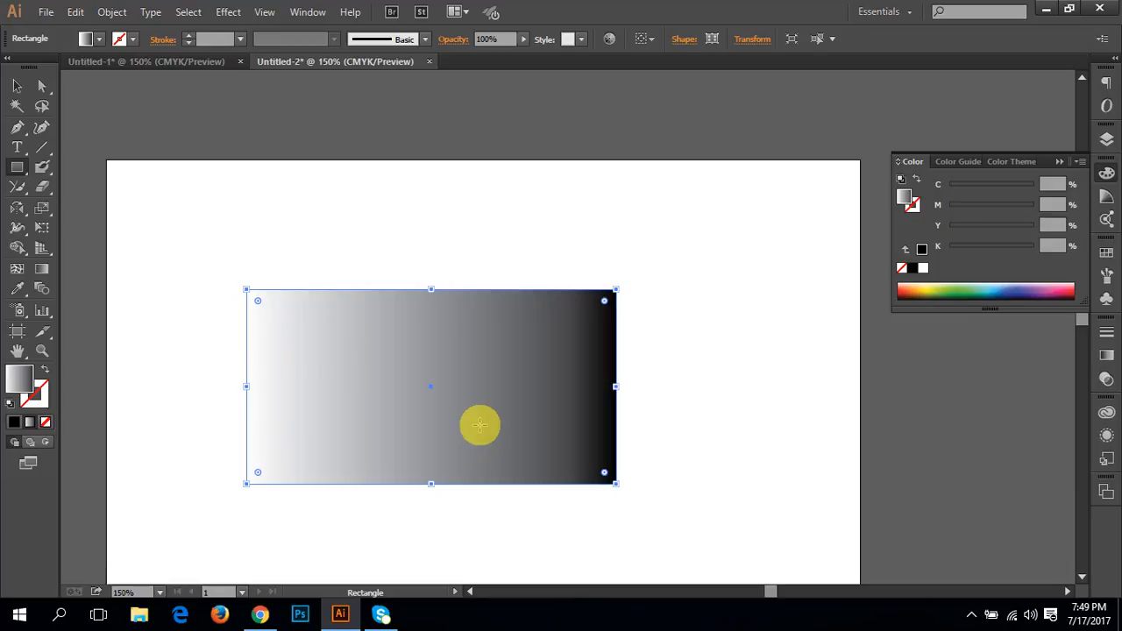
# Step: Bring up the gradient settings and detach them as a floating panel beside the rectangle
pyautogui.click(1106, 380)
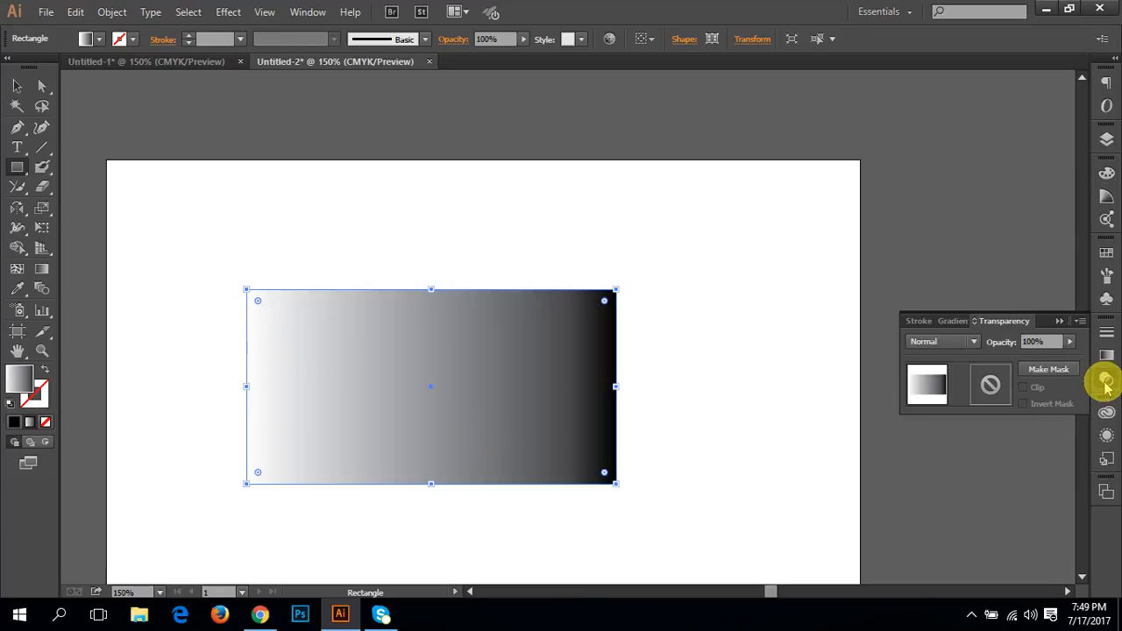
pyautogui.click(954, 321)
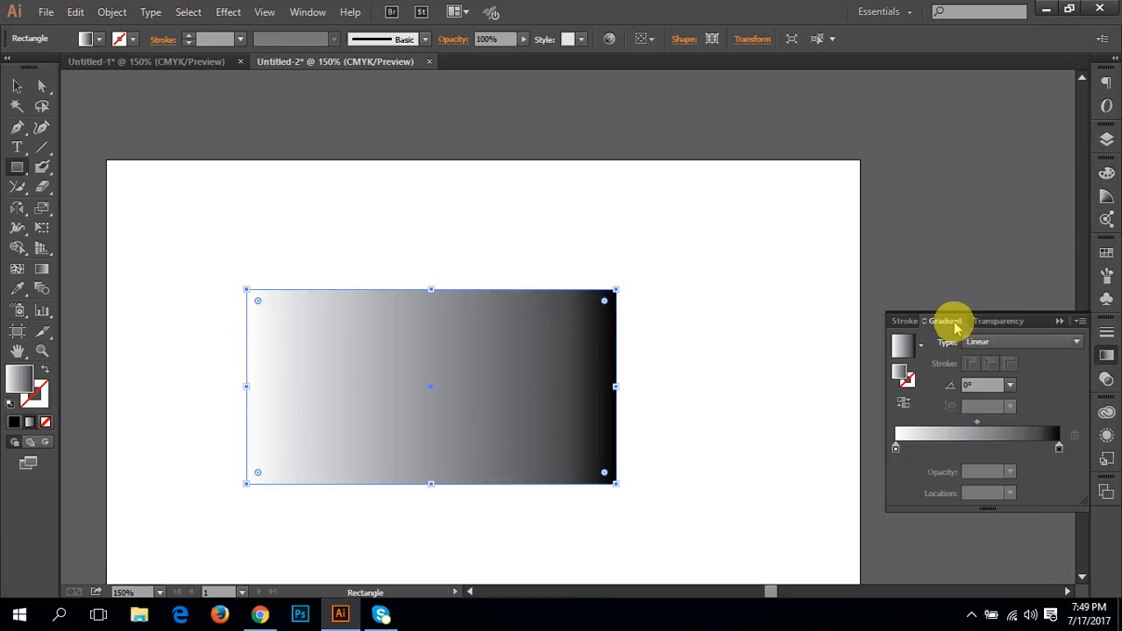
pyautogui.moveTo(922, 319); pyautogui.dragTo(669, 149)
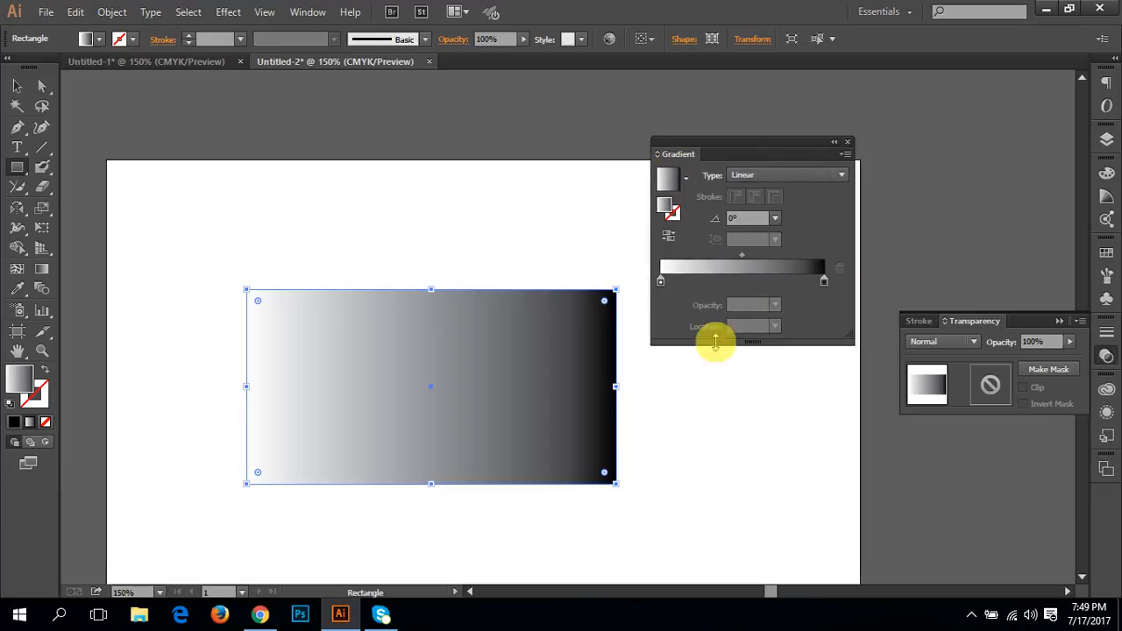
# Step: Switch the gradient's black end stop to RGB and color it medium green, 71c164
pyautogui.doubleClick(824, 281)
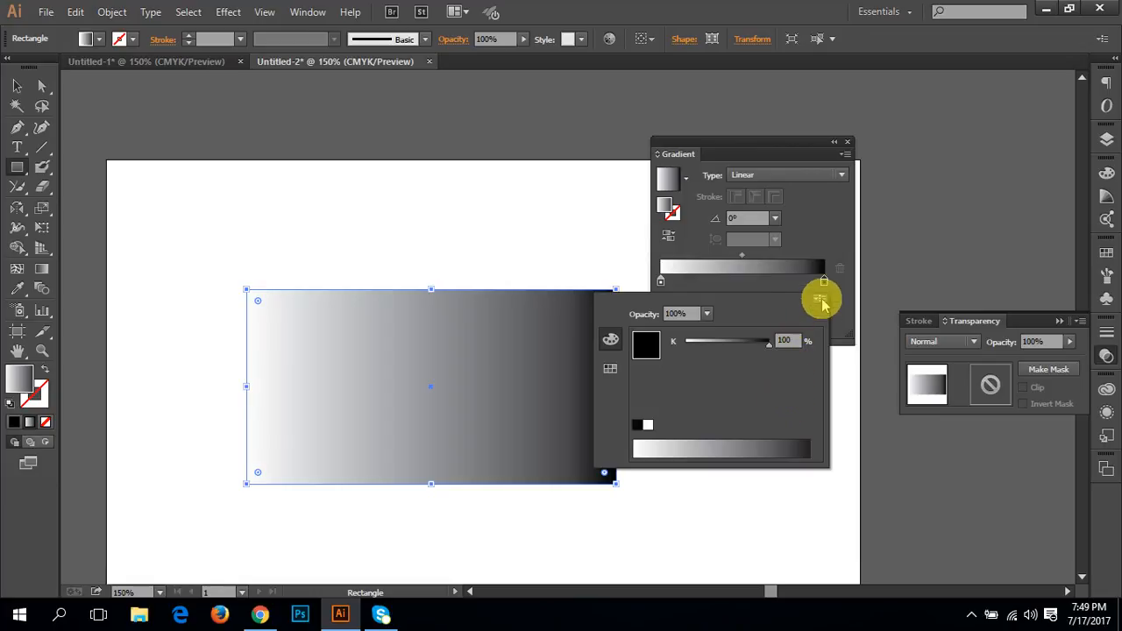
pyautogui.click(821, 300)
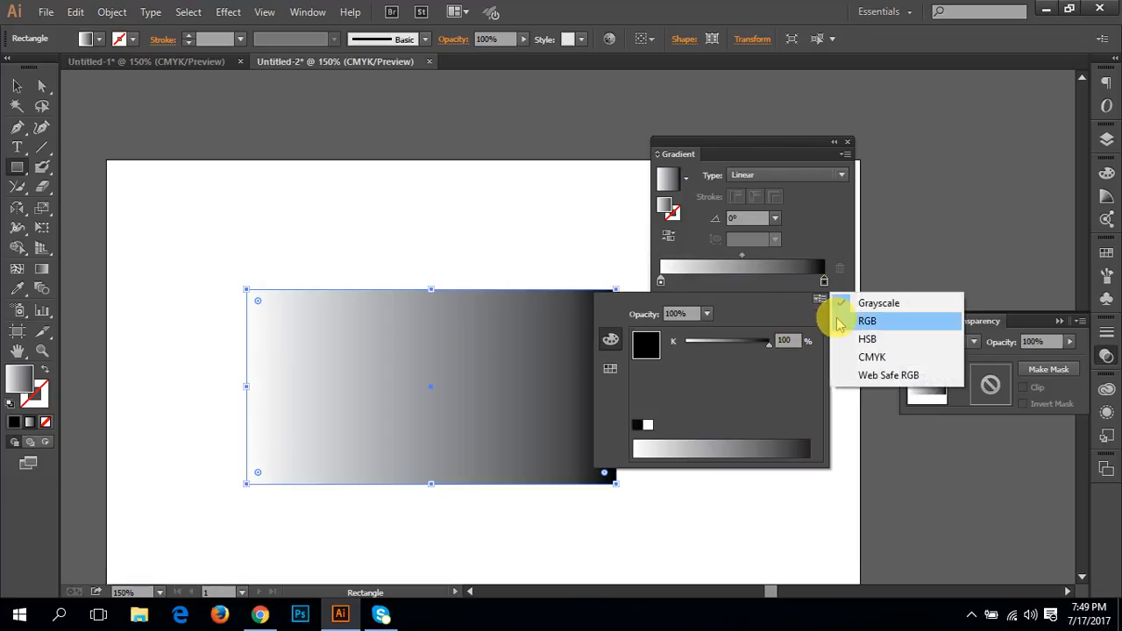
pyautogui.click(883, 324)
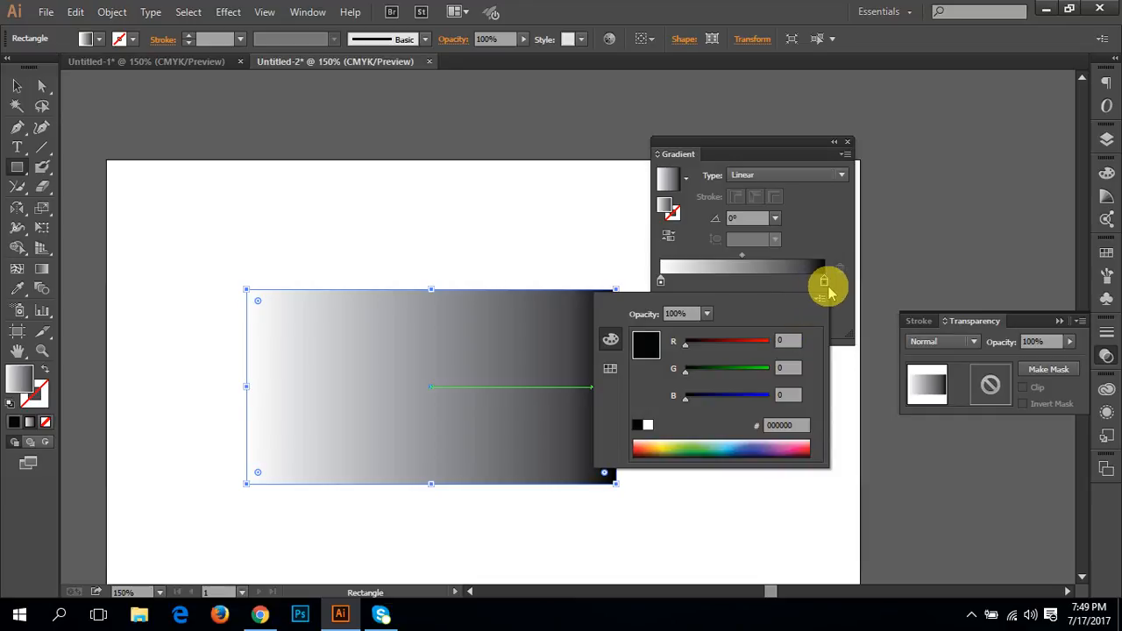
pyautogui.click(713, 446)
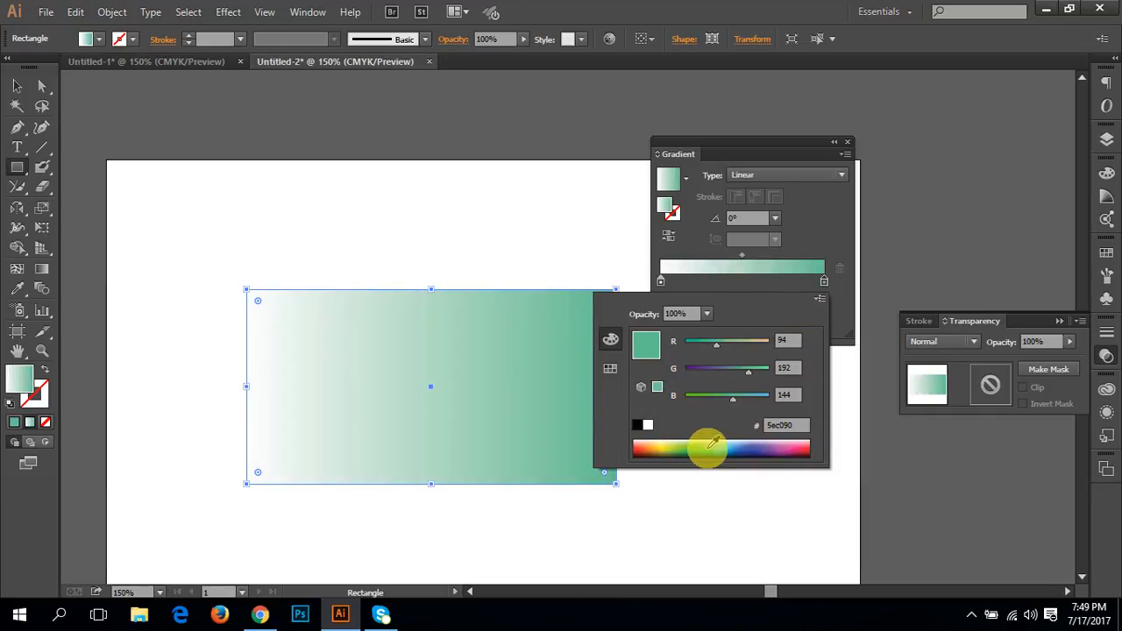
pyautogui.click(691, 450)
pyautogui.click(711, 446)
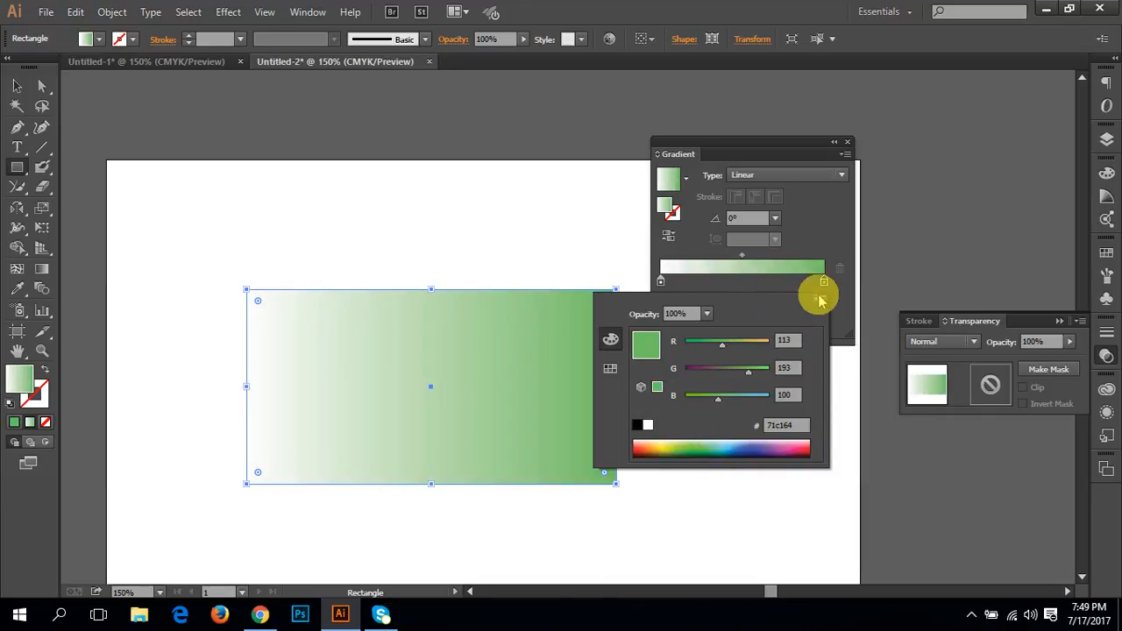
pyautogui.click(823, 283)
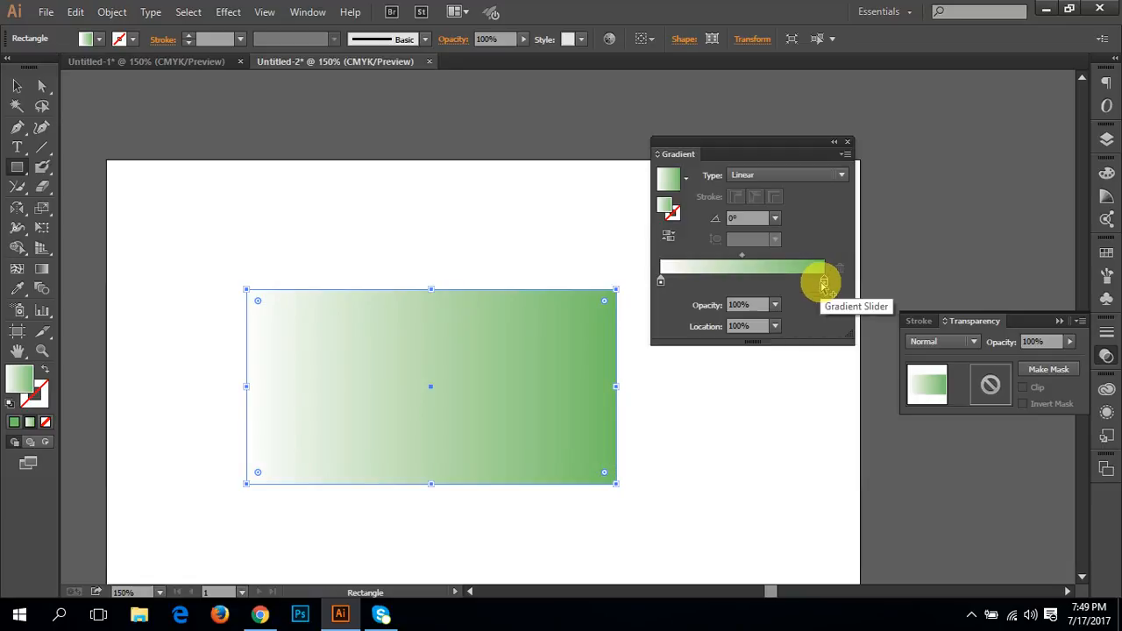
# Step: Switch the gradient's white start stop to RGB, try olive and near-black shades, and color it a darker green
pyautogui.doubleClick(661, 282)
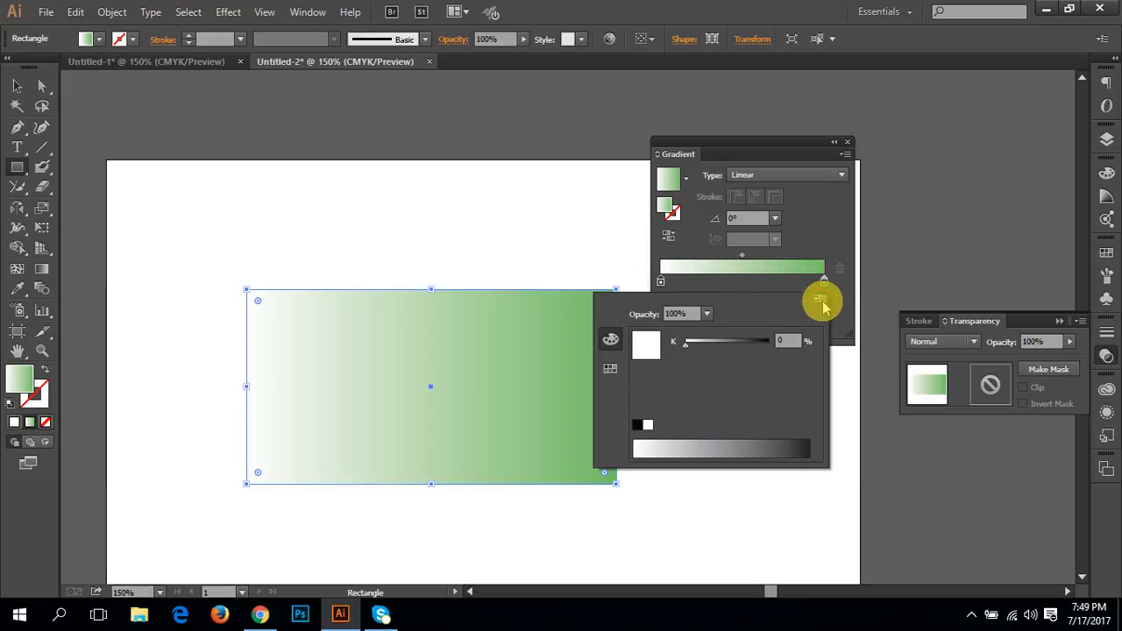
pyautogui.click(819, 298)
pyautogui.click(866, 323)
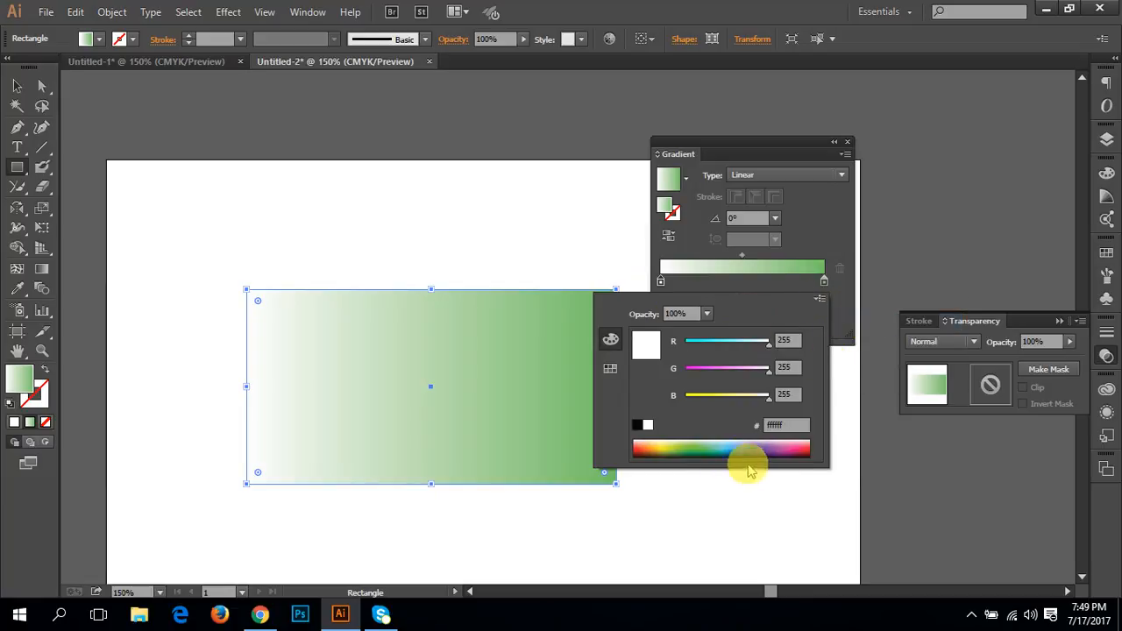
pyautogui.click(668, 452)
pyautogui.click(652, 447)
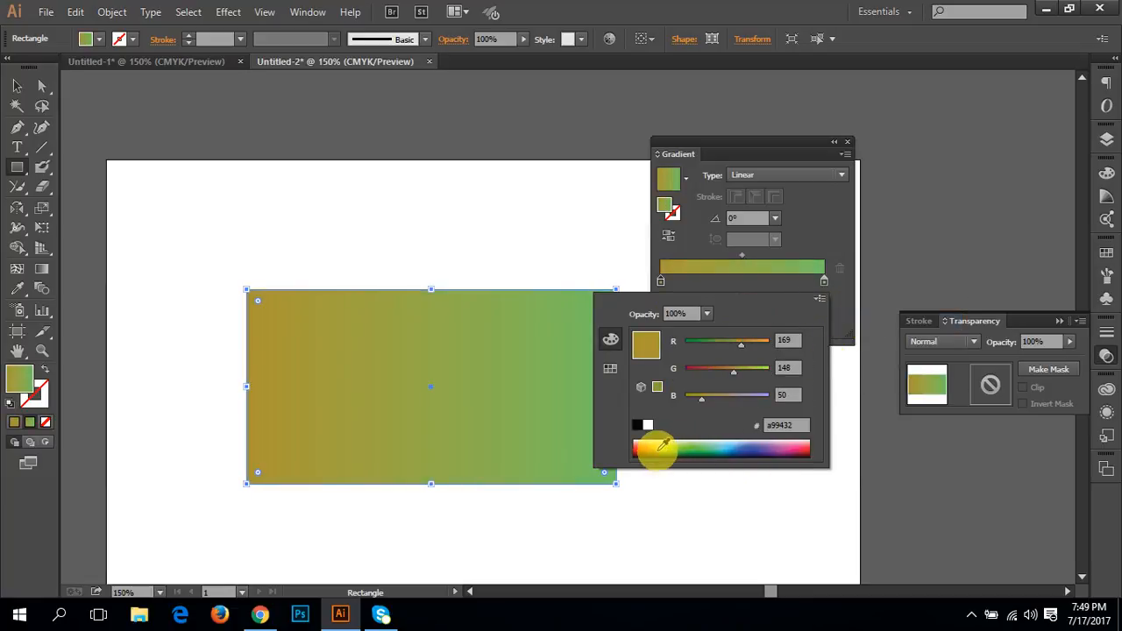
pyautogui.moveTo(664, 447); pyautogui.dragTo(664, 471)
pyautogui.click(663, 445)
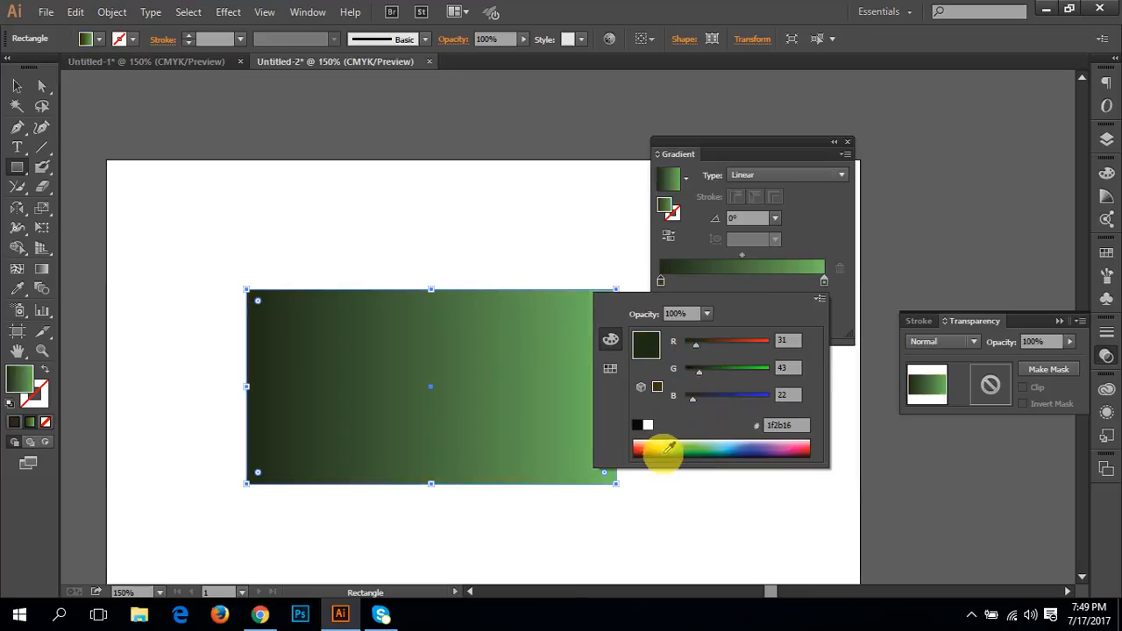
pyautogui.click(657, 441)
pyautogui.click(681, 447)
pyautogui.press('Escape')
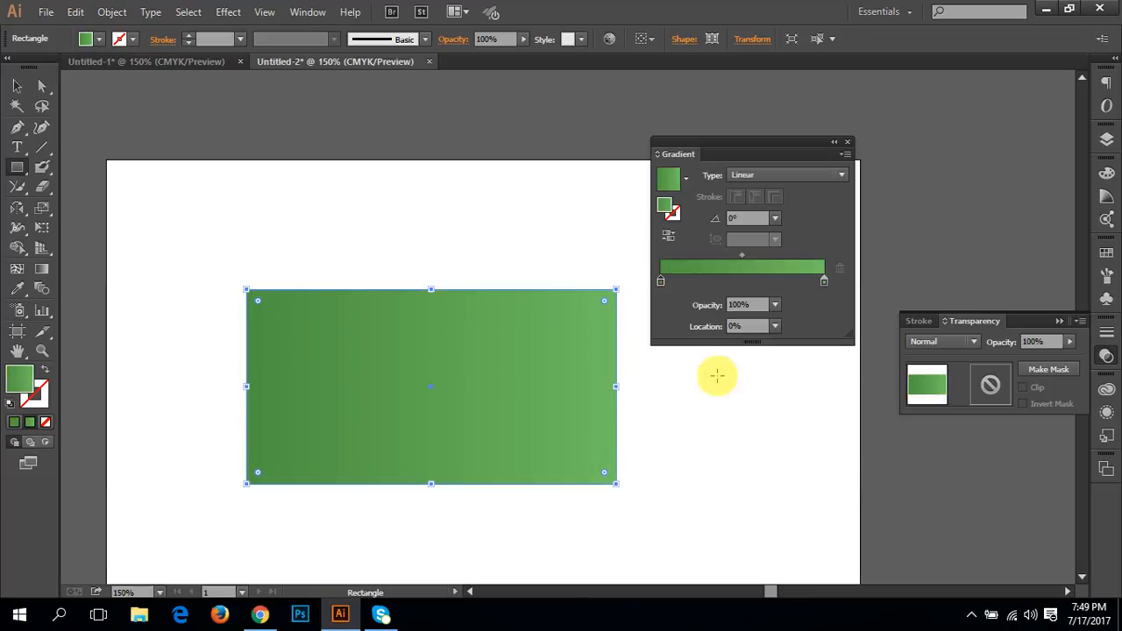
# Step: Add a turquoise stop (C 71.37, M 0, Y 32.55, K 0) at about 48% of the gradient, and remove it again
pyautogui.click(701, 280)
pyautogui.moveTo(702, 282); pyautogui.dragTo(750, 287)
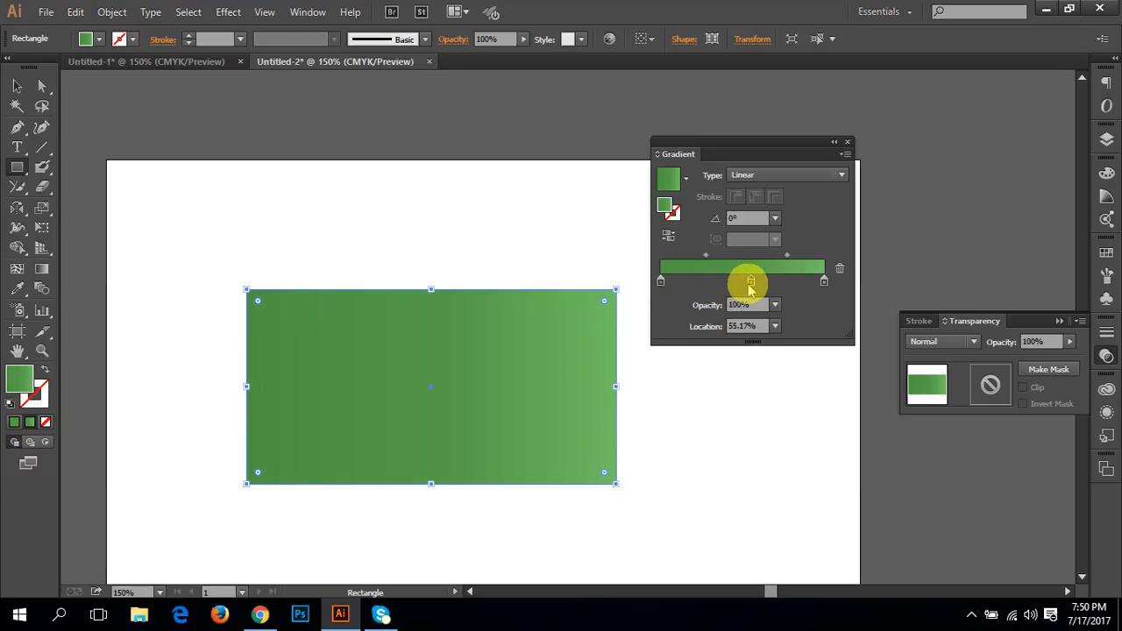
pyautogui.doubleClick(739, 283)
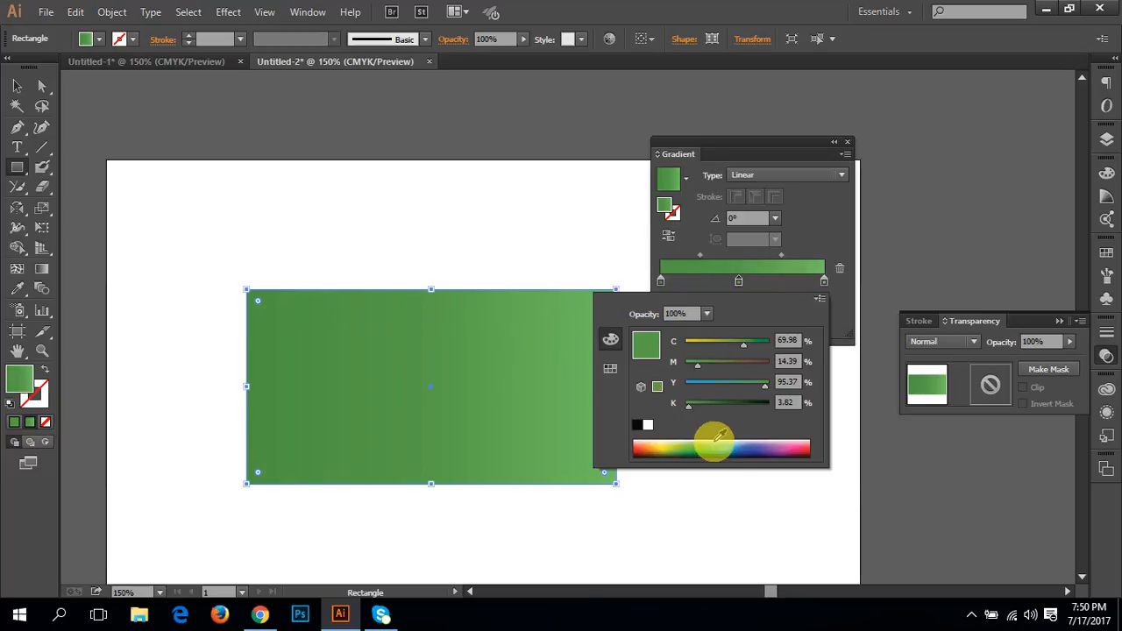
pyautogui.moveTo(719, 446)
pyautogui.mouseDown()
pyautogui.moveTo(731, 447)
pyautogui.moveTo(720, 445)
pyautogui.mouseUp()
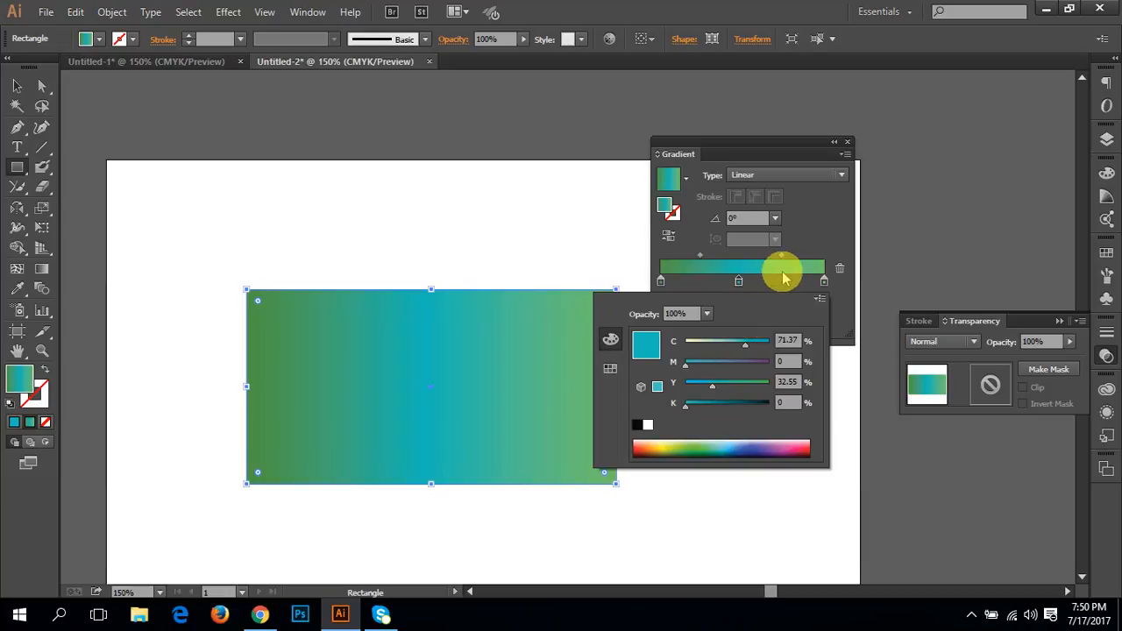
pyautogui.click(834, 221)
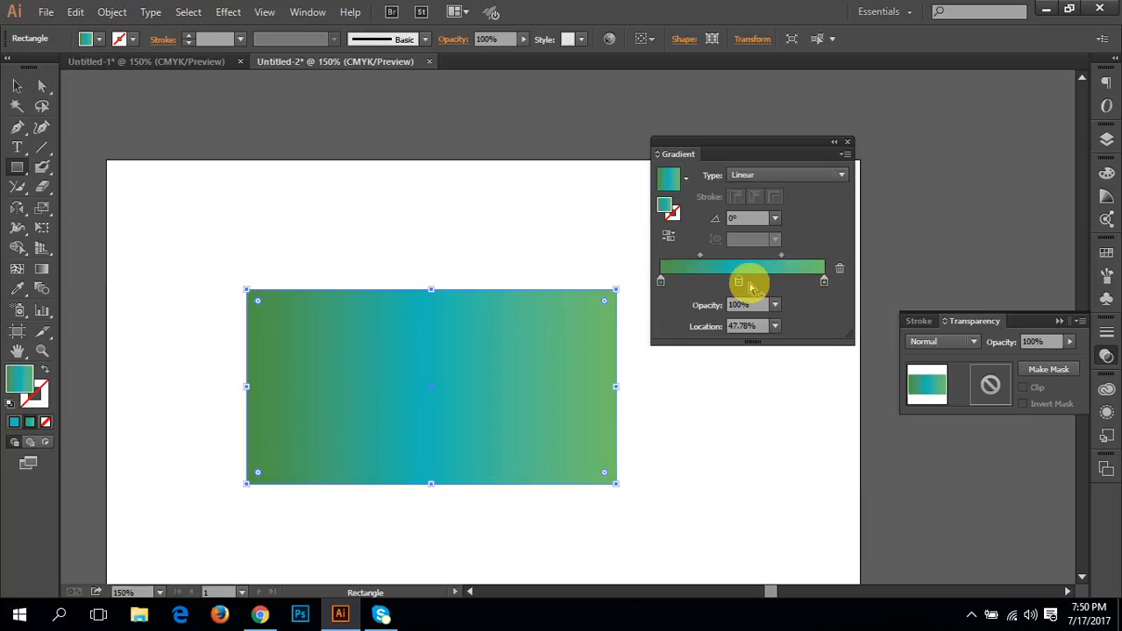
pyautogui.moveTo(739, 281); pyautogui.dragTo(717, 362)
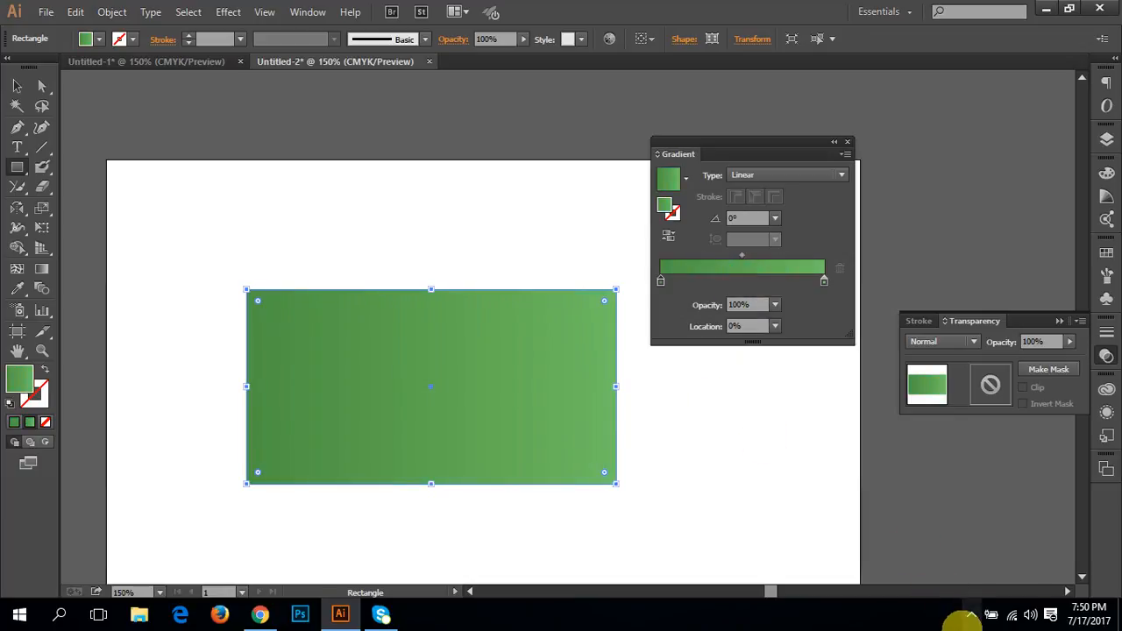
pyautogui.click(971, 615)
pyautogui.rightClick(954, 581)
pyautogui.click(827, 453)
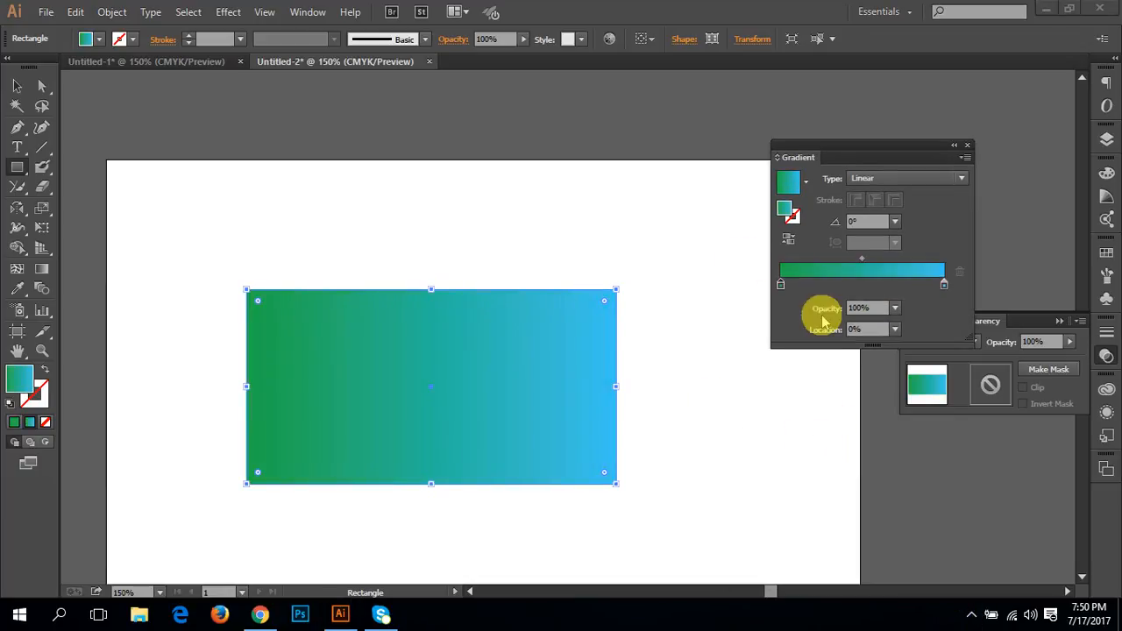
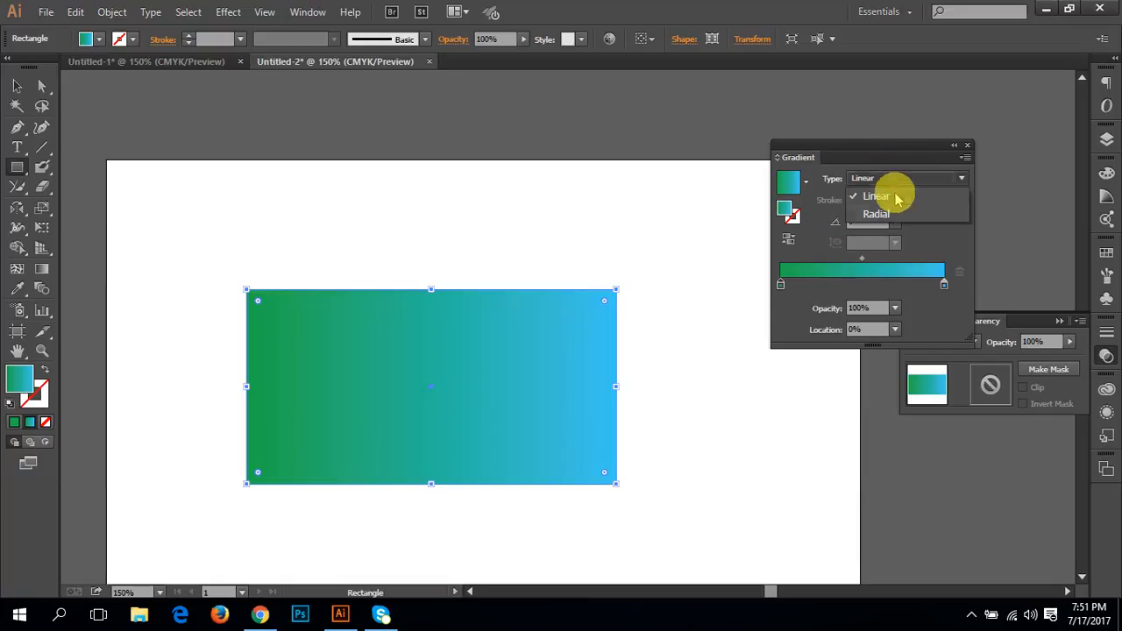
# Step: Try the Radial gradient type on the rectangle's fill and return it to Linear
pyautogui.click(894, 214)
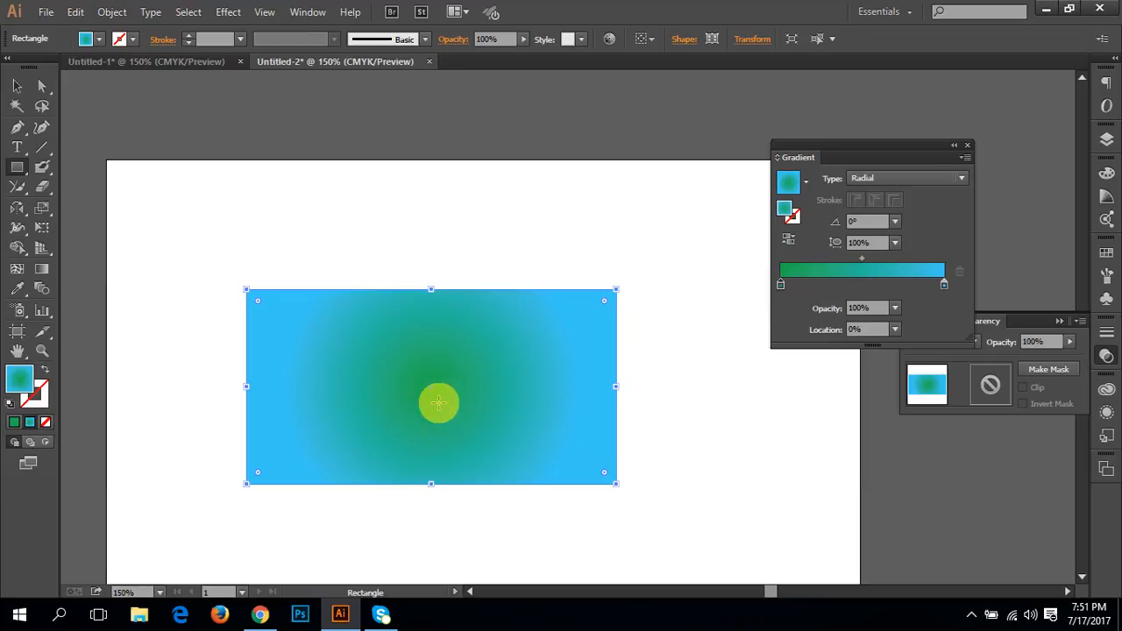
pyautogui.click(884, 176)
pyautogui.click(894, 198)
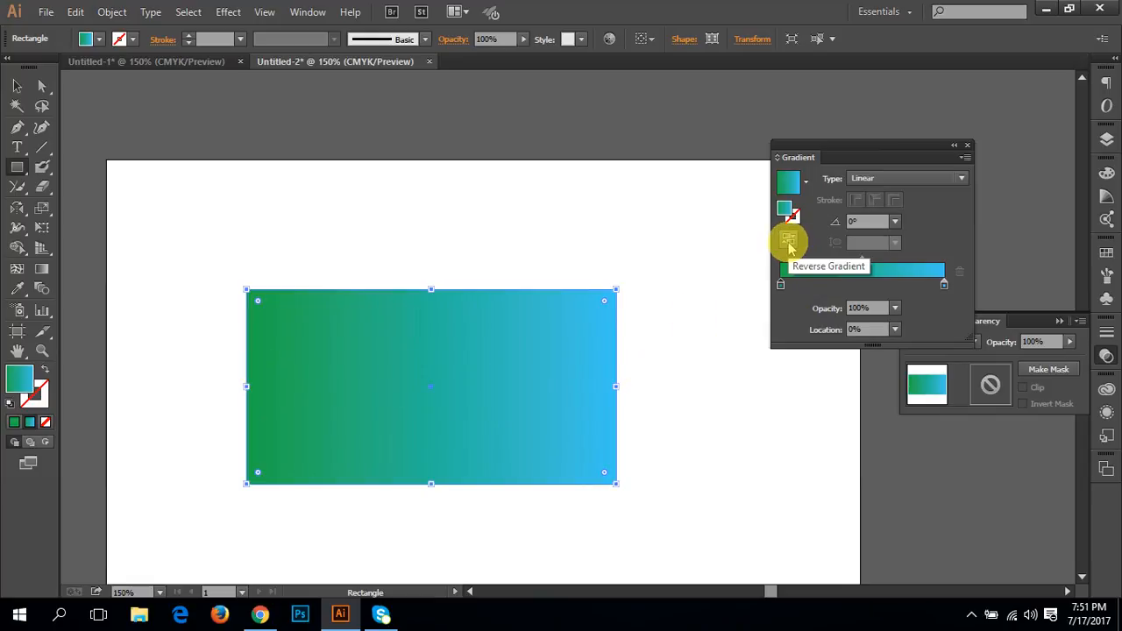
# Step: Reverse the rectangle's gradient repeatedly, ending with green at the start and blue at the end
pyautogui.click(788, 242)
pyautogui.click(788, 242)
pyautogui.click(788, 242)
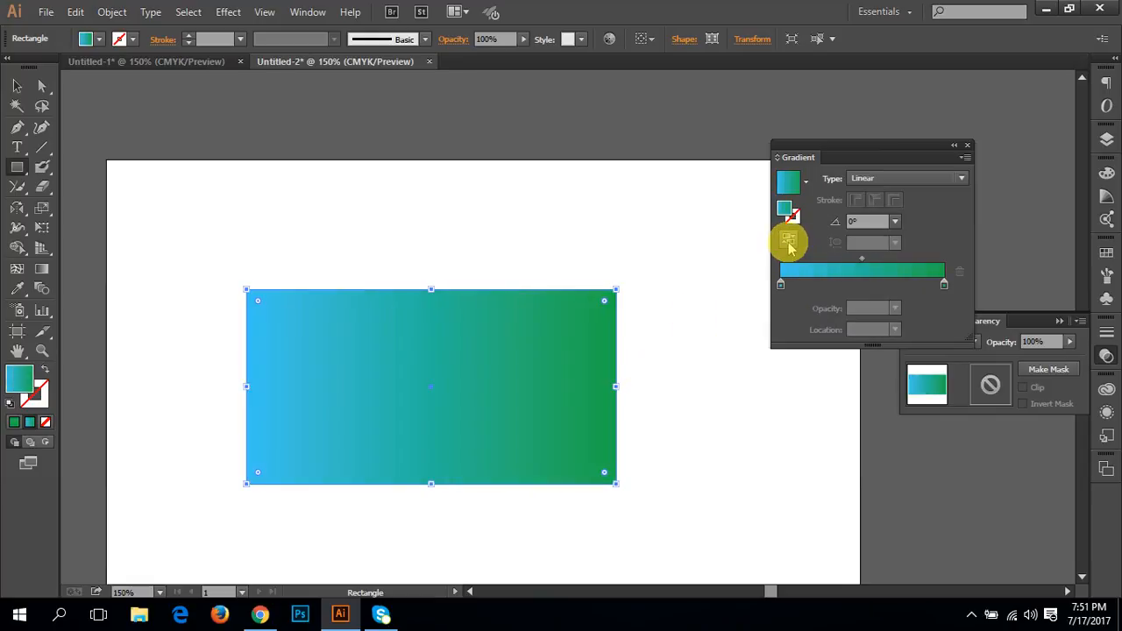
pyautogui.click(788, 242)
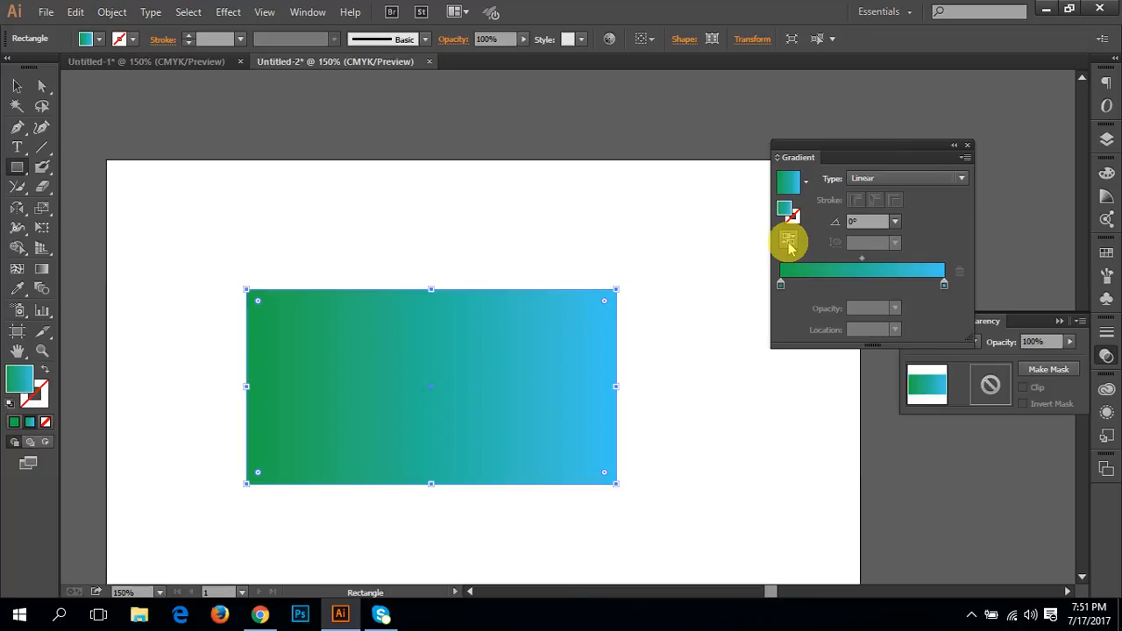
# Step: Try a gradient angle of -45° on the rectangle, and set the angle to 45°
pyautogui.click(895, 221)
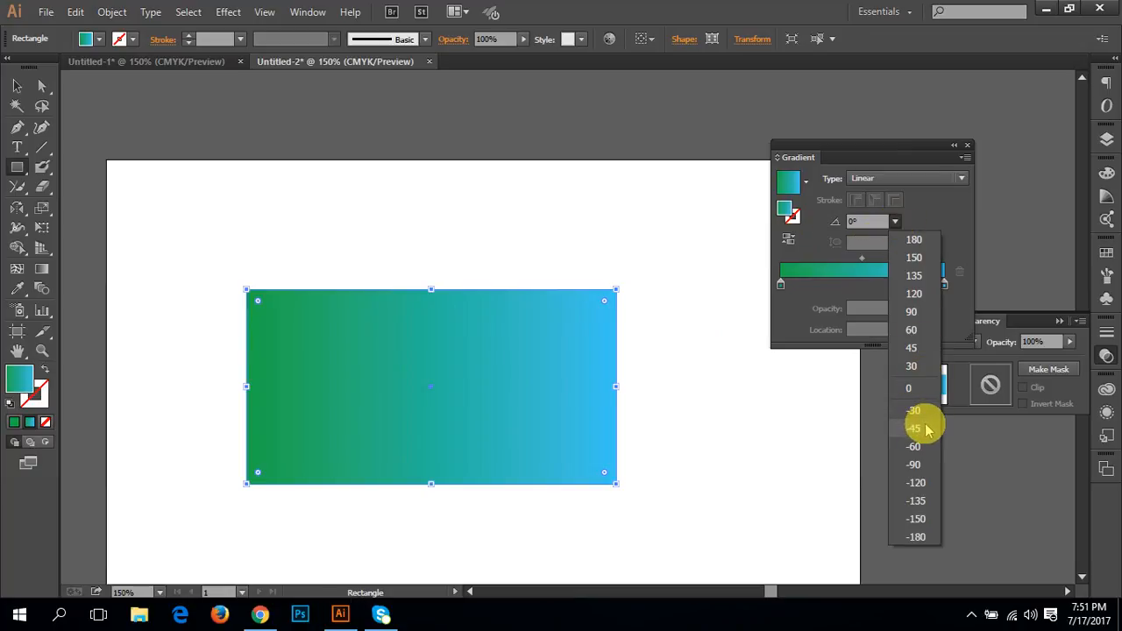
pyautogui.click(915, 429)
pyautogui.click(894, 221)
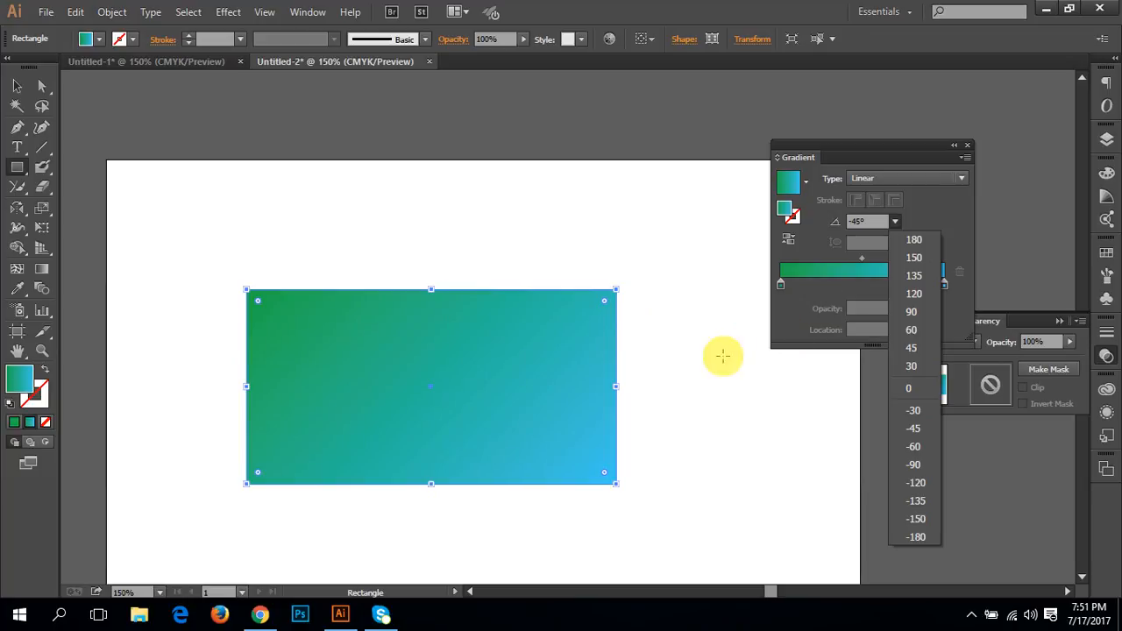
pyautogui.click(913, 348)
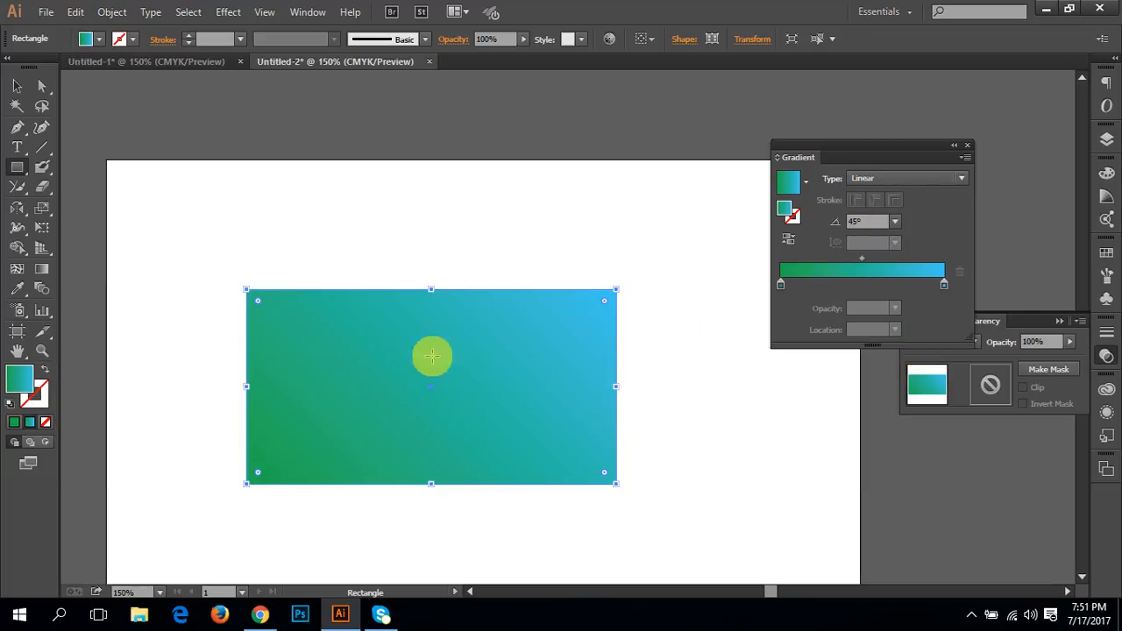
# Step: Dock the floating gradient settings back among the collapsed panels and activate the Gradient tool on the rectangle
pyautogui.moveTo(859, 145)
pyautogui.mouseDown()
pyautogui.moveTo(914, 170)
pyautogui.moveTo(1096, 379)
pyautogui.moveTo(932, 390)
pyautogui.moveTo(1109, 335)
pyautogui.mouseUp()
pyautogui.click(1059, 321)
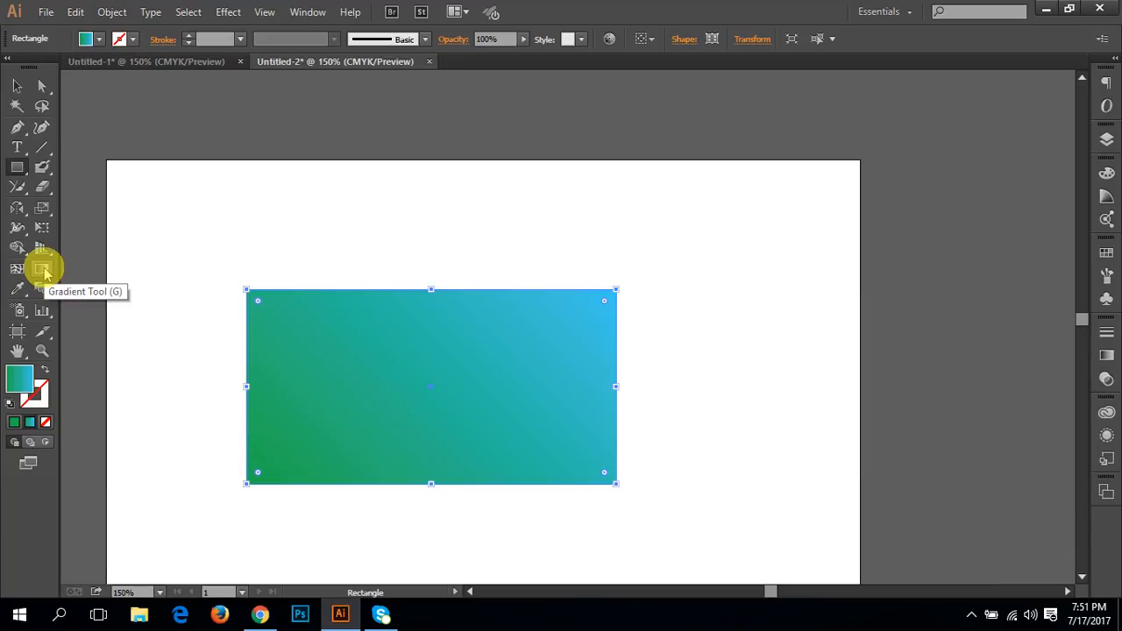
pyautogui.click(43, 271)
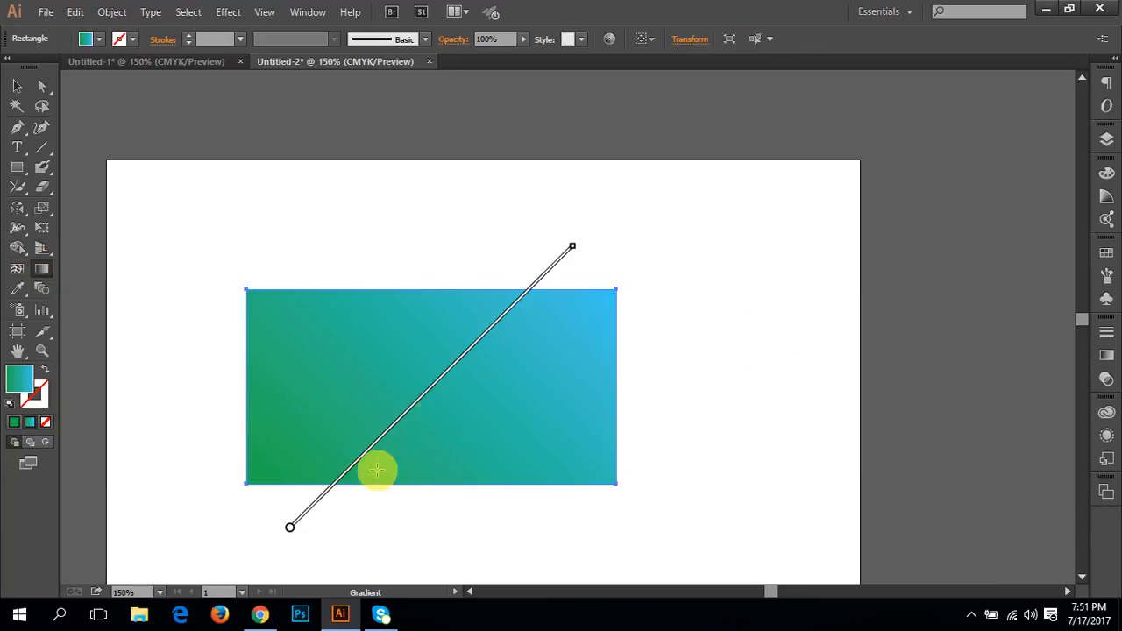
pyautogui.moveTo(271, 526); pyautogui.dragTo(585, 234)
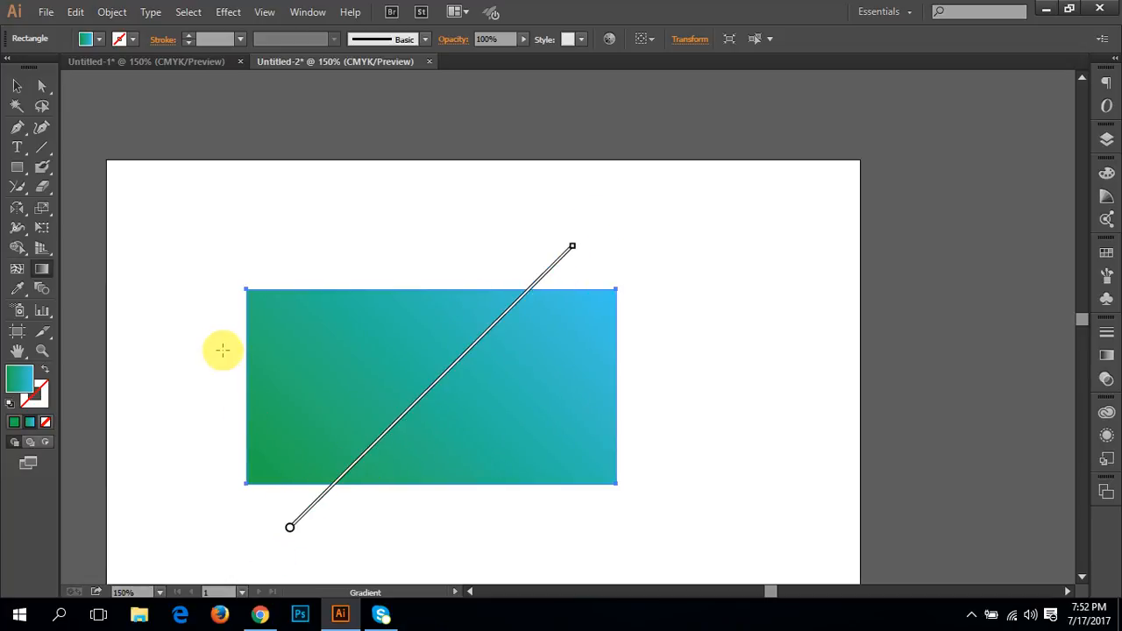
pyautogui.scroll(-1, 368, 403)
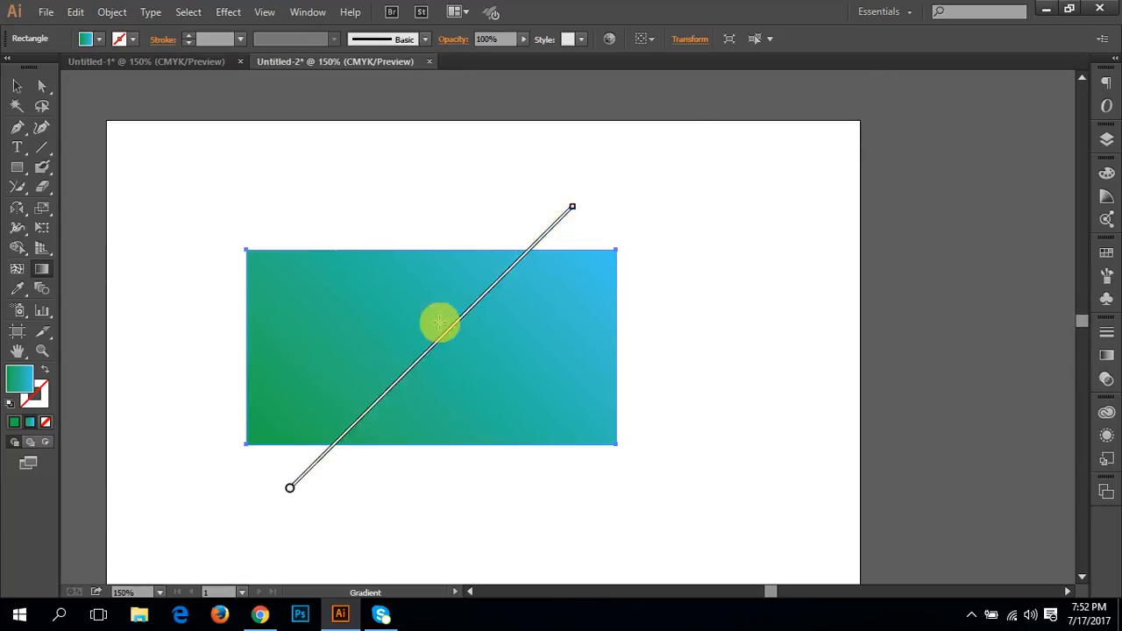
# Step: Open the color options of the gradient's blue end stop and look through the swatches before returning to the color sliders
pyautogui.doubleClick(571, 211)
pyautogui.press('Escape')
pyautogui.doubleClick(571, 211)
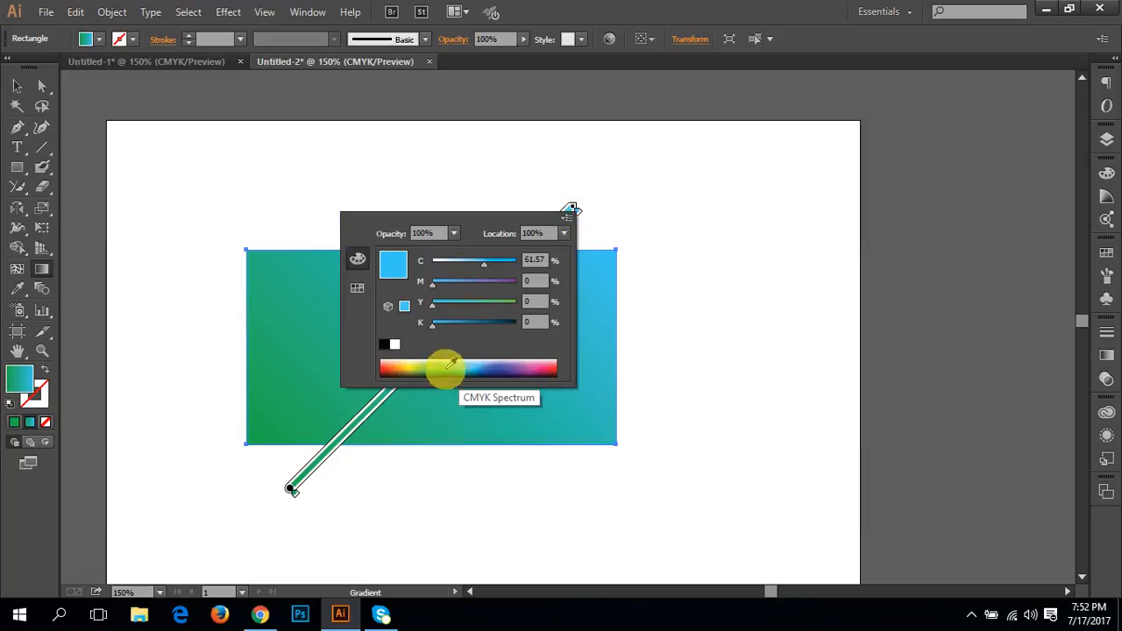
pyautogui.click(357, 287)
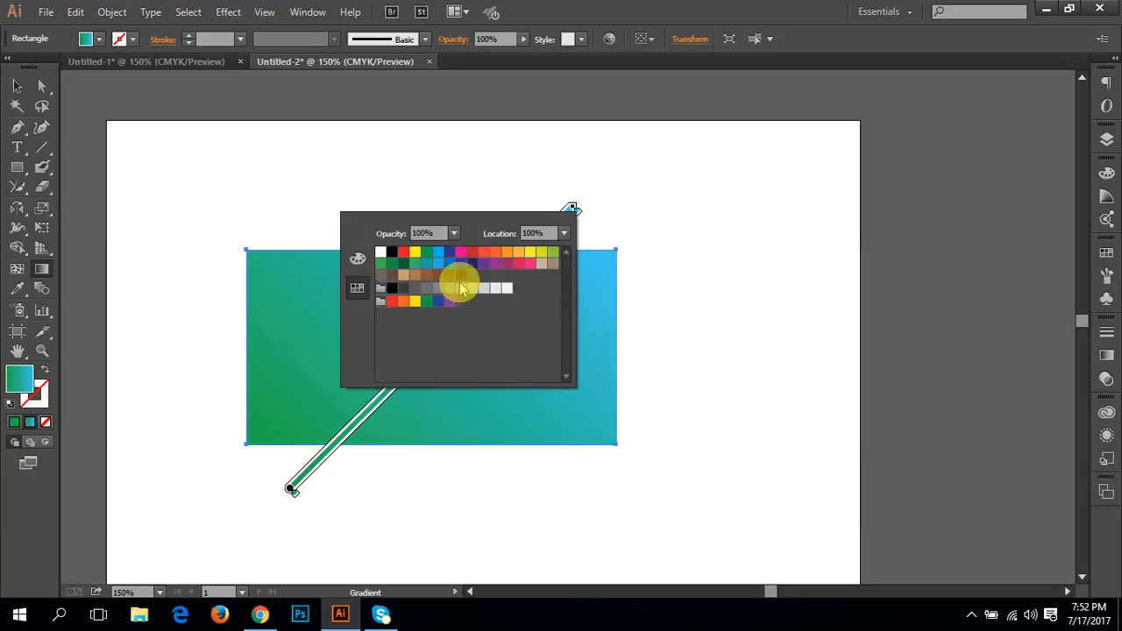
pyautogui.click(357, 259)
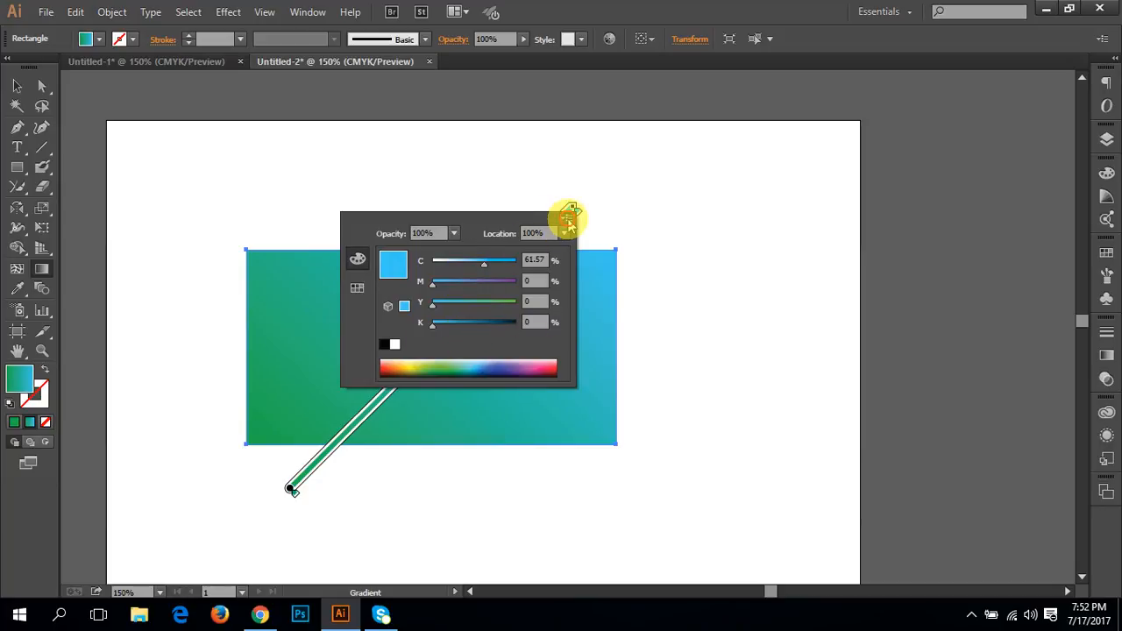
# Step: Switch the blue end stop's color model to RGB, CMYK and HSB in turn, return to CMYK, and close its options
pyautogui.click(567, 219)
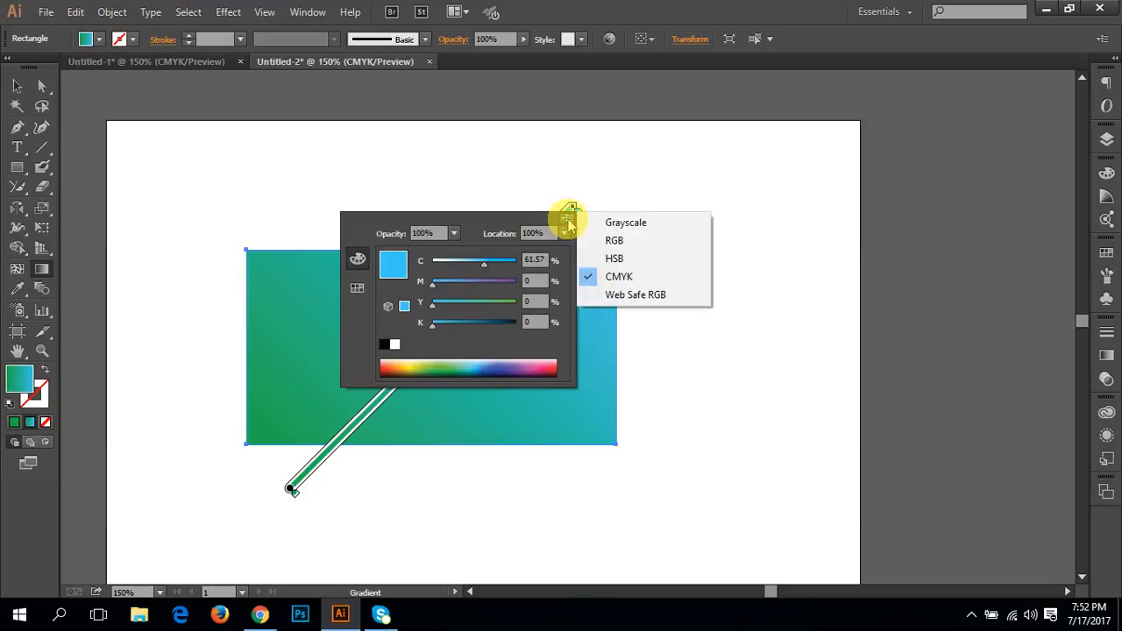
pyautogui.click(611, 240)
pyautogui.moveTo(552, 344); pyautogui.dragTo(460, 353)
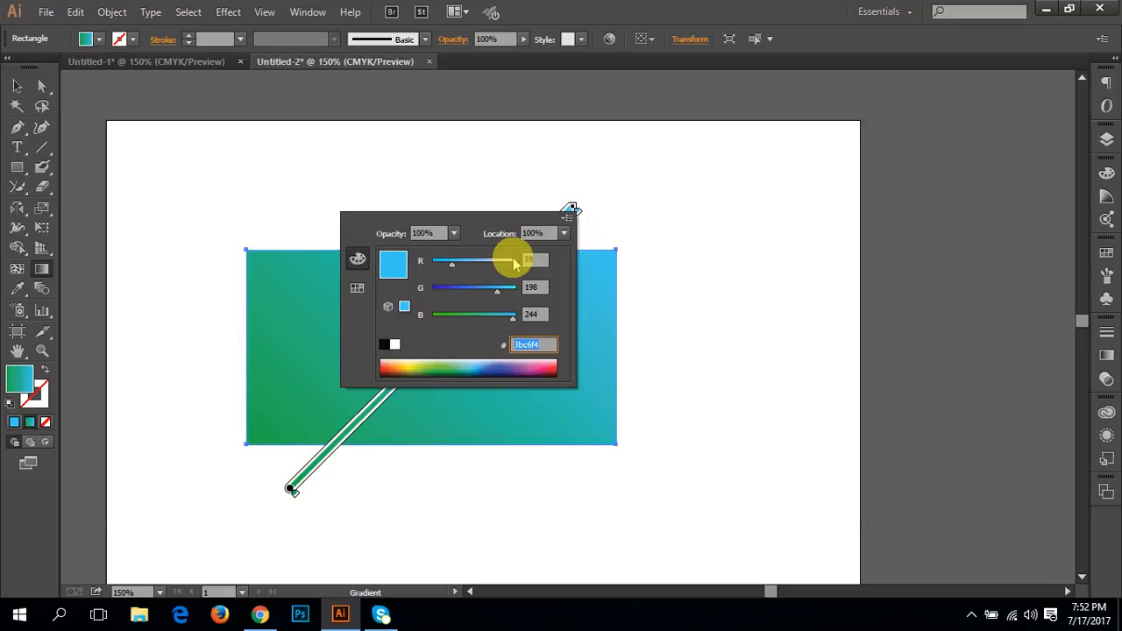
pyautogui.click(568, 216)
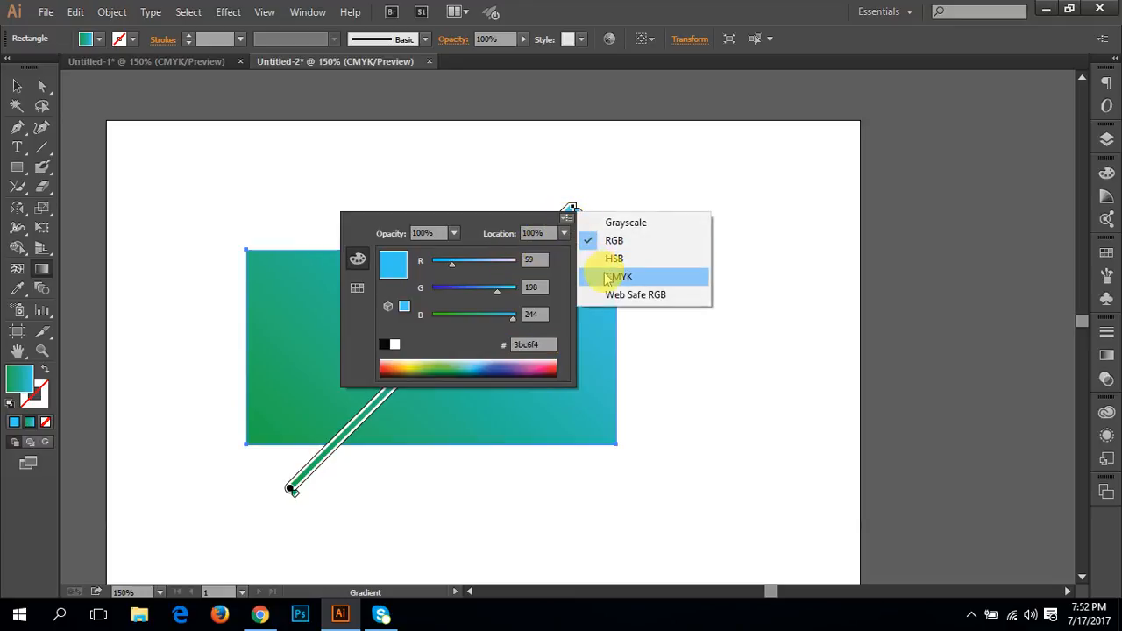
pyautogui.click(613, 277)
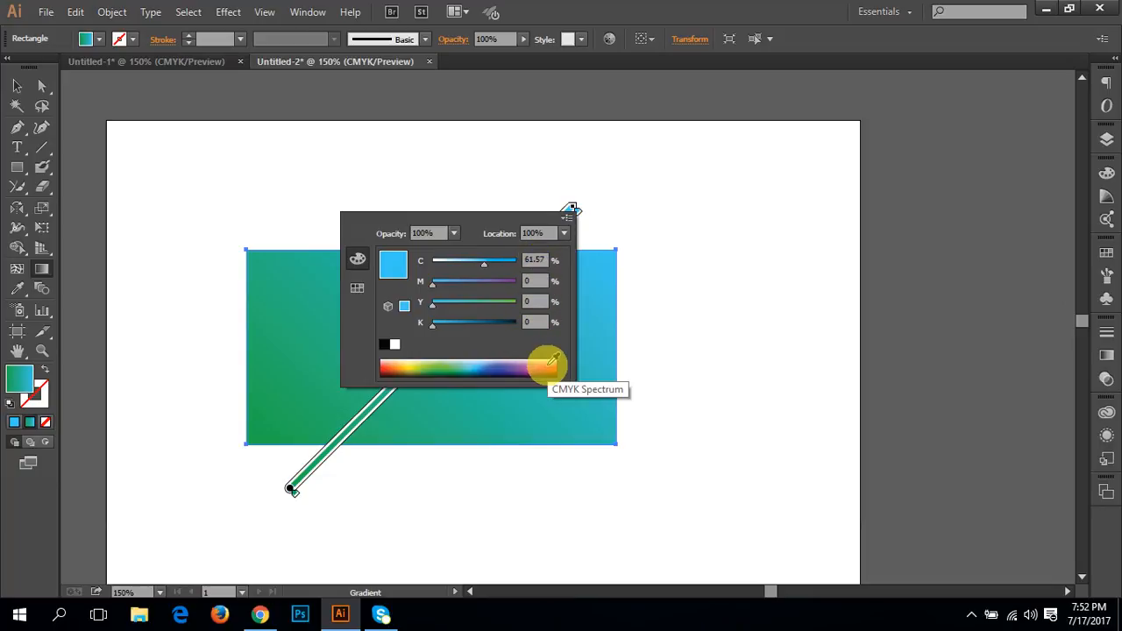
pyautogui.click(567, 218)
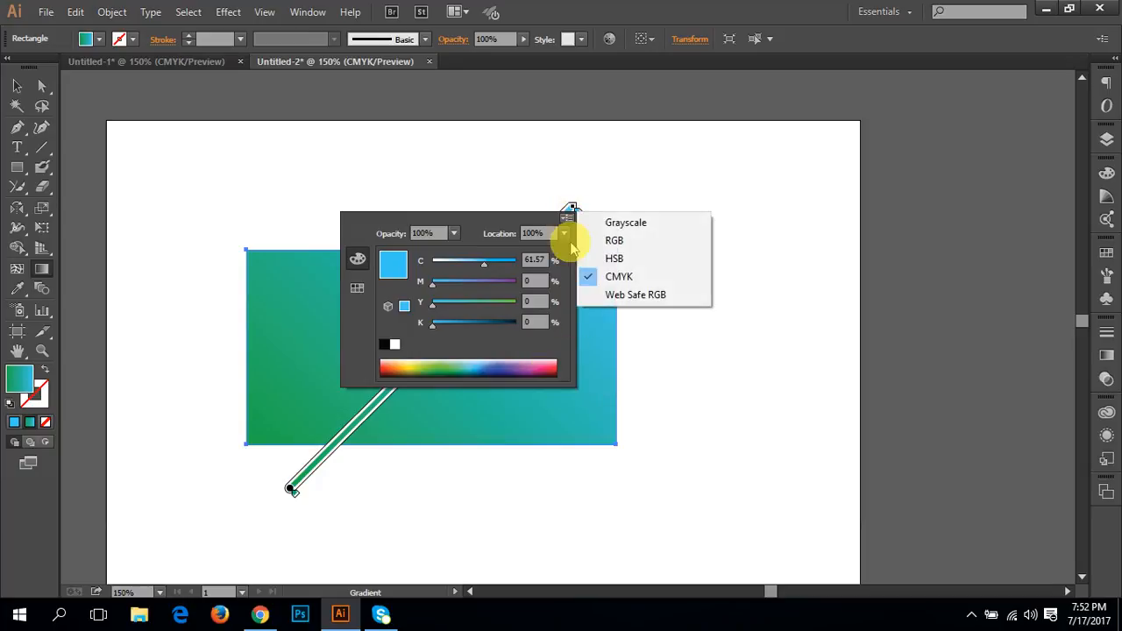
pyautogui.click(602, 259)
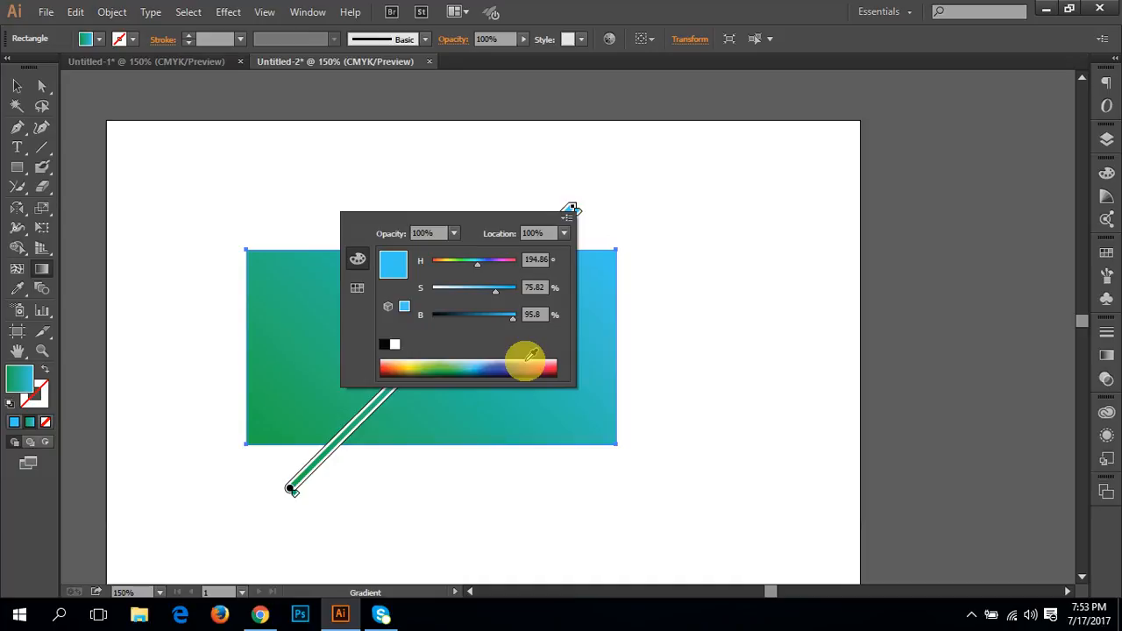
pyautogui.click(568, 216)
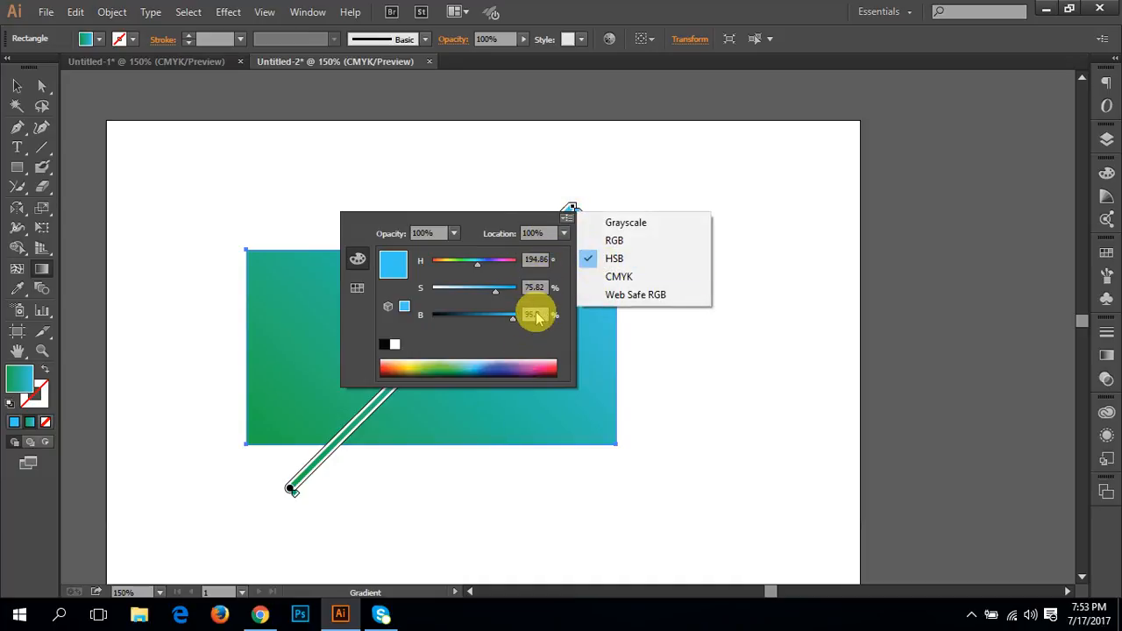
pyautogui.click(641, 277)
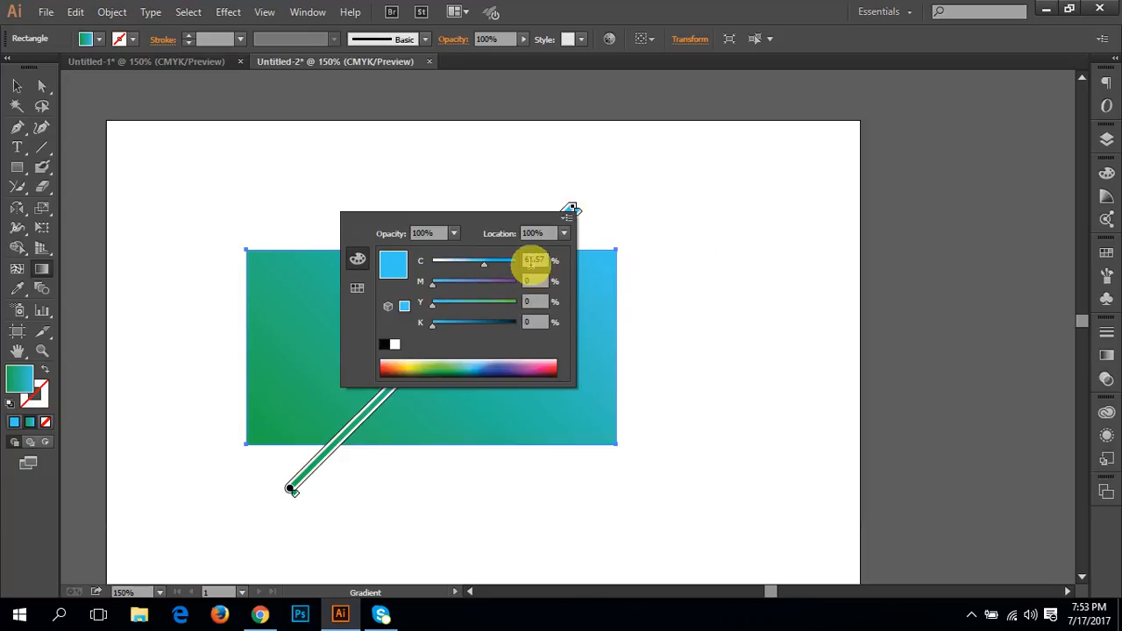
pyautogui.click(571, 211)
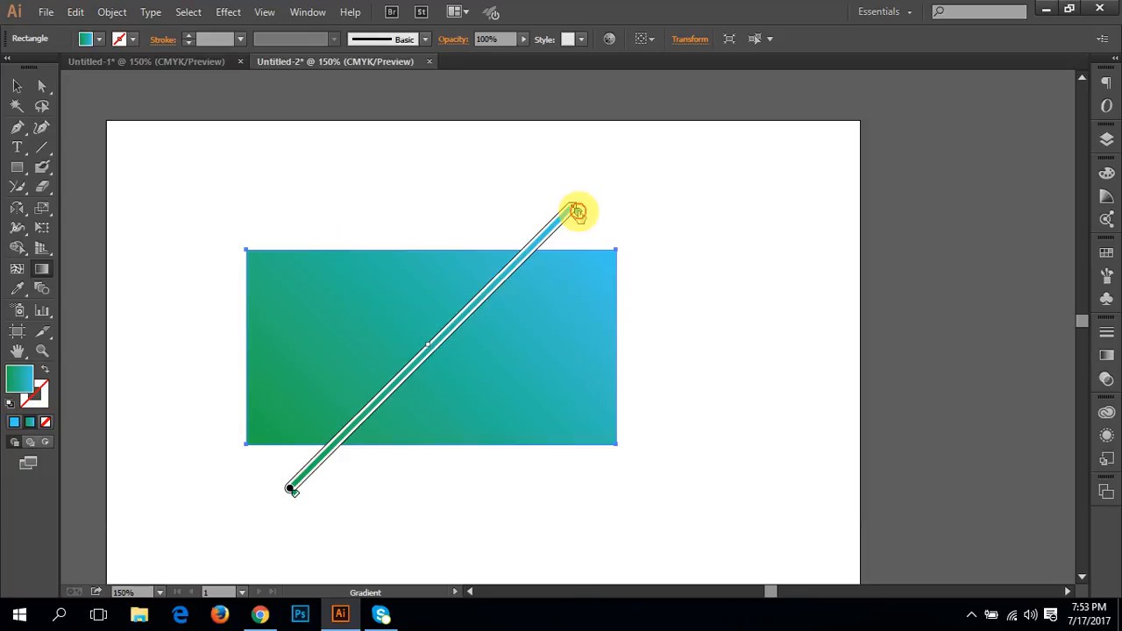
# Step: Reopen the blue end stop's color options, switch its color model to RGB, and close them
pyautogui.doubleClick(575, 211)
pyautogui.click(568, 217)
pyautogui.click(619, 243)
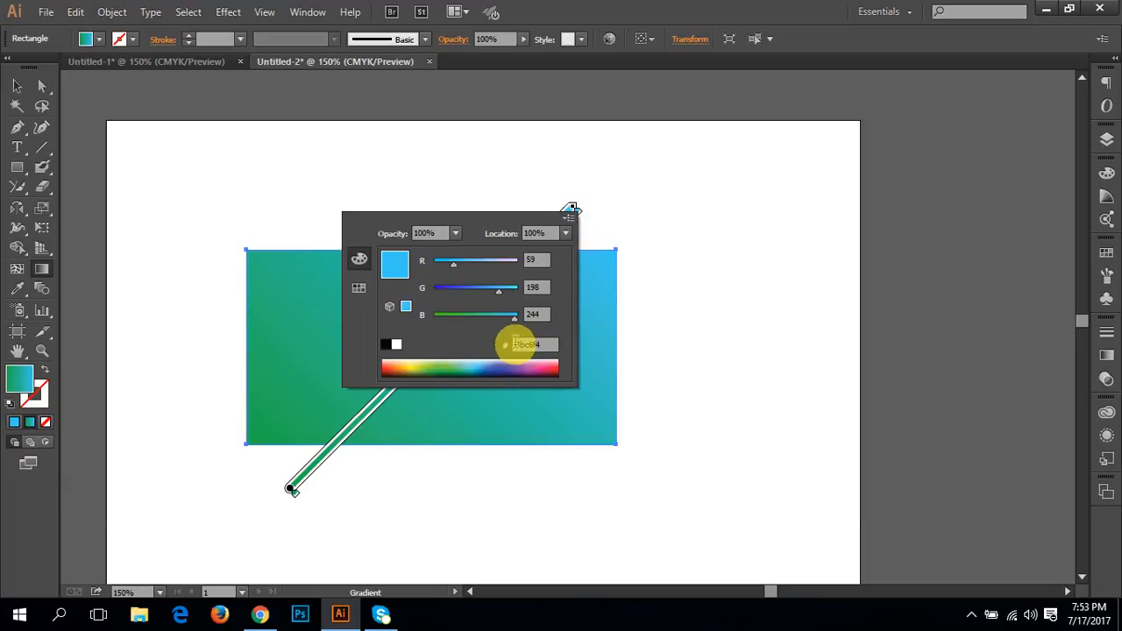
pyautogui.click(667, 18)
# Step: Add a blue stop (C 83.14, M 69.41, Y 0, K 0) at 57.53% of the gradient, and remove it again
pyautogui.moveTo(289, 489)
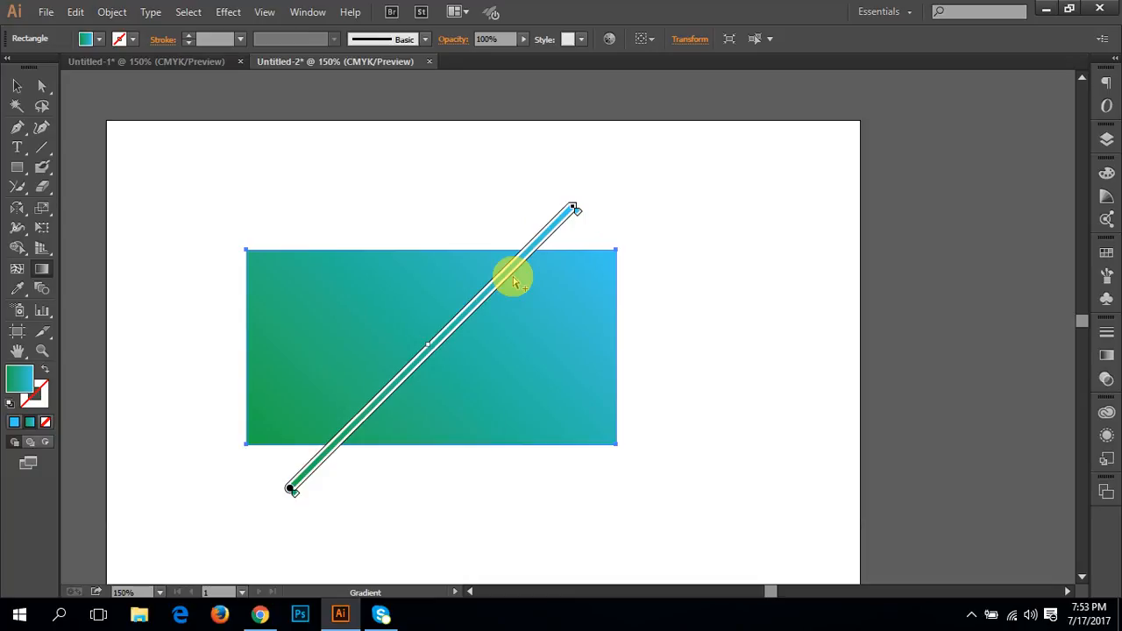
pyautogui.doubleClick(456, 331)
pyautogui.click(361, 497)
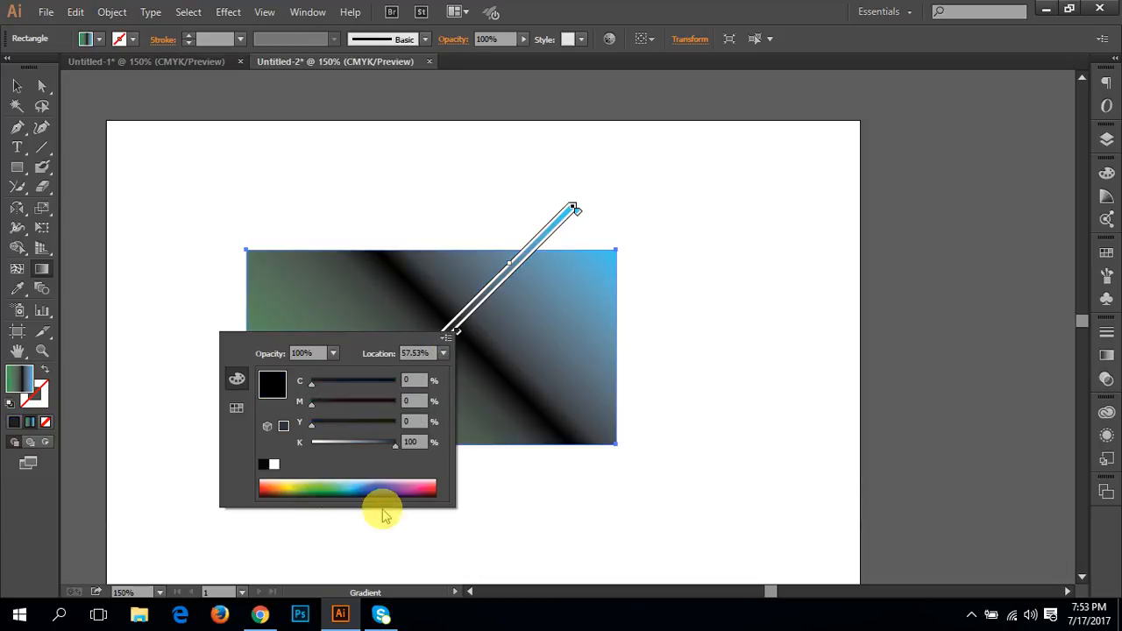
pyautogui.moveTo(362, 484)
pyautogui.mouseDown()
pyautogui.moveTo(354, 481)
pyautogui.moveTo(375, 481)
pyautogui.mouseUp()
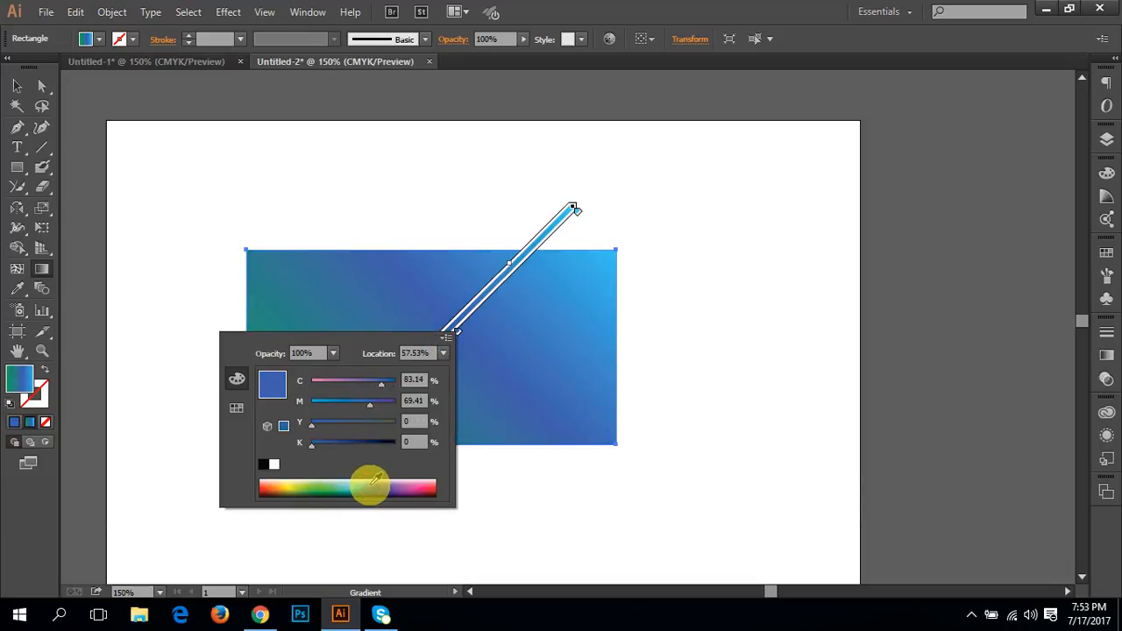
pyautogui.click(458, 336)
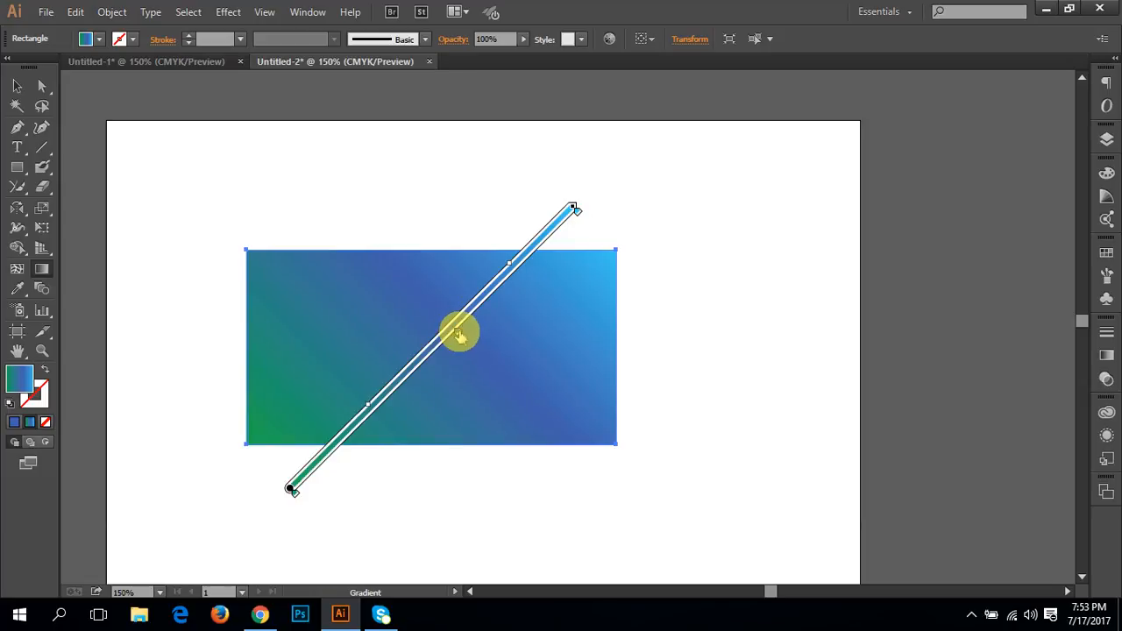
pyautogui.moveTo(458, 335); pyautogui.dragTo(491, 358)
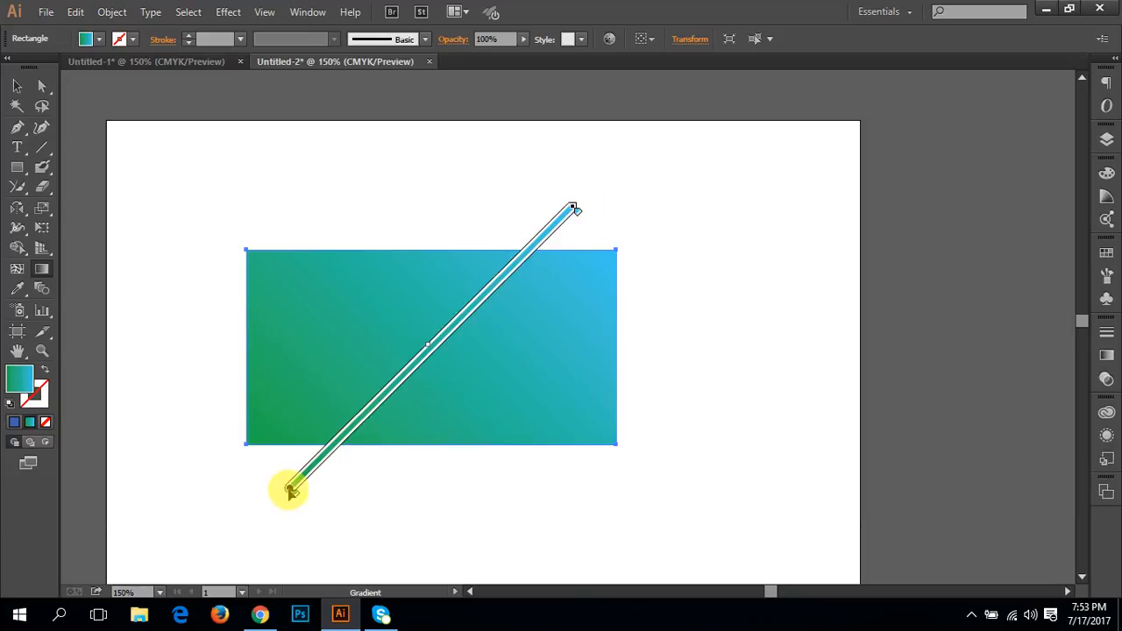
# Step: Shift the gradient's annotator line slightly and rotate it until it runs steeply downward, with green at the rectangle's upper edge
pyautogui.moveTo(291, 491); pyautogui.dragTo(206, 438)
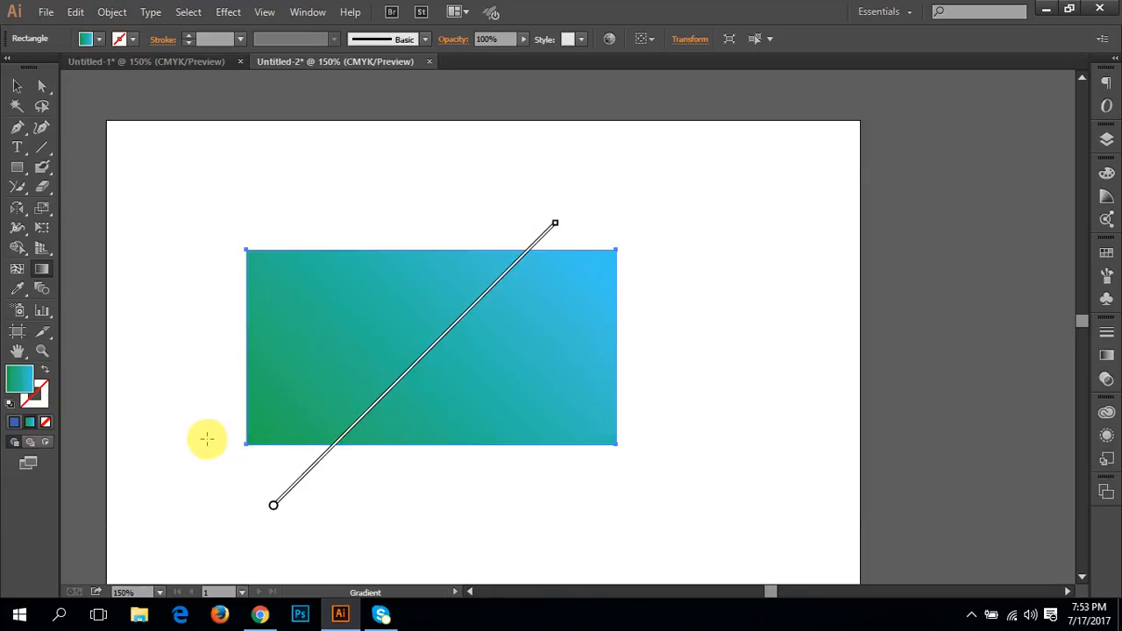
pyautogui.moveTo(274, 506)
pyautogui.mouseDown()
pyautogui.moveTo(430, 354)
pyautogui.moveTo(293, 463)
pyautogui.moveTo(281, 491)
pyautogui.mouseUp()
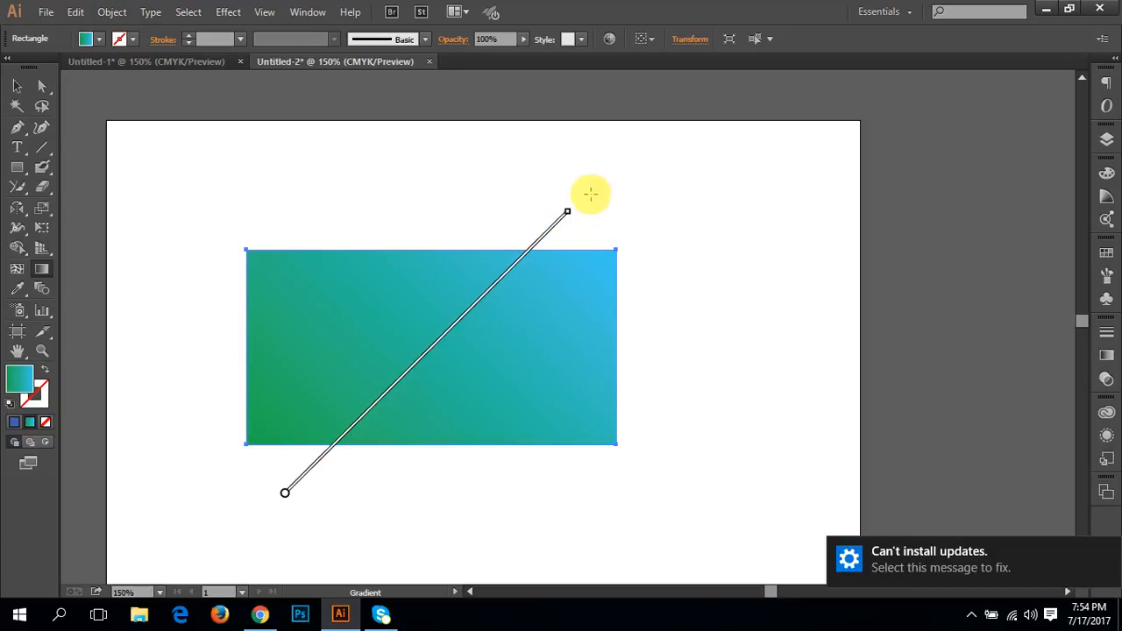
pyautogui.moveTo(570, 211)
pyautogui.mouseDown()
pyautogui.moveTo(616, 255)
pyautogui.moveTo(699, 431)
pyautogui.moveTo(696, 453)
pyautogui.mouseUp()
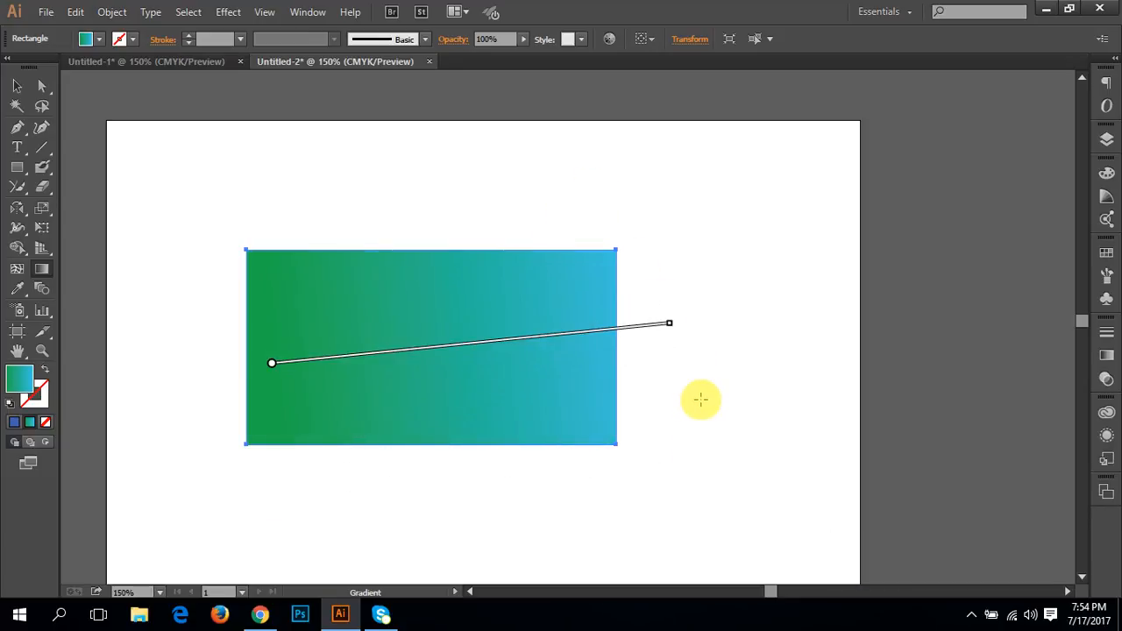
pyautogui.moveTo(673, 322)
pyautogui.mouseDown()
pyautogui.moveTo(669, 448)
pyautogui.moveTo(383, 532)
pyautogui.mouseUp()
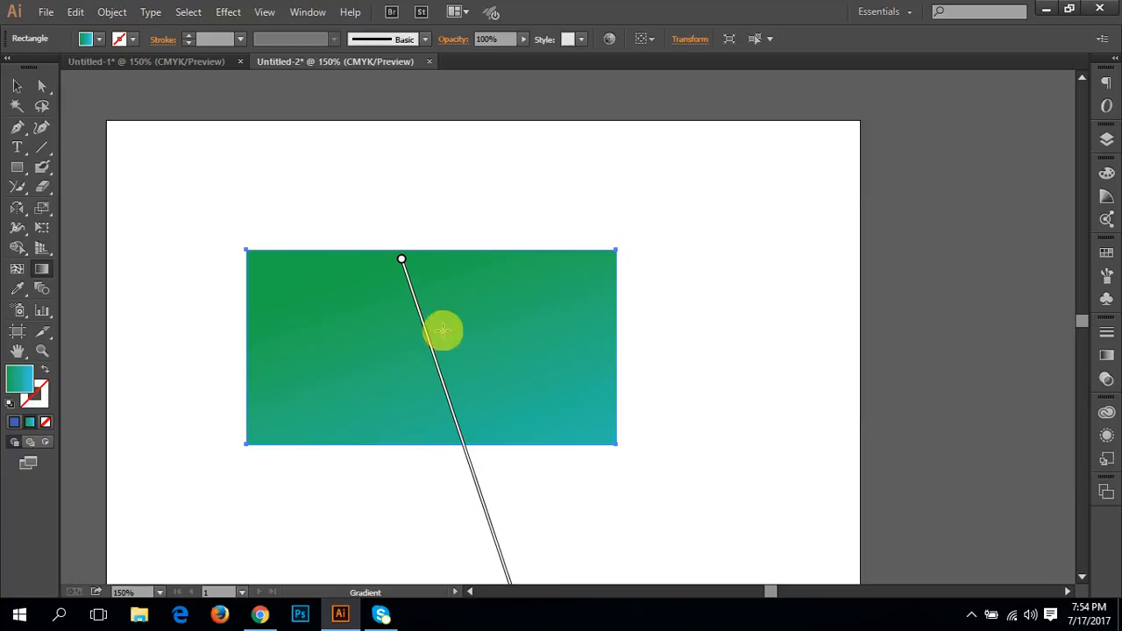
# Step: Move the whole gradient annotator upward so it starts above the rectangle's upper edge and ends just below the rectangle
pyautogui.scroll(-2, 509, 421)
pyautogui.scroll(-1, 509, 421)
pyautogui.scroll(2, 507, 423)
pyautogui.scroll(-2, 494, 461)
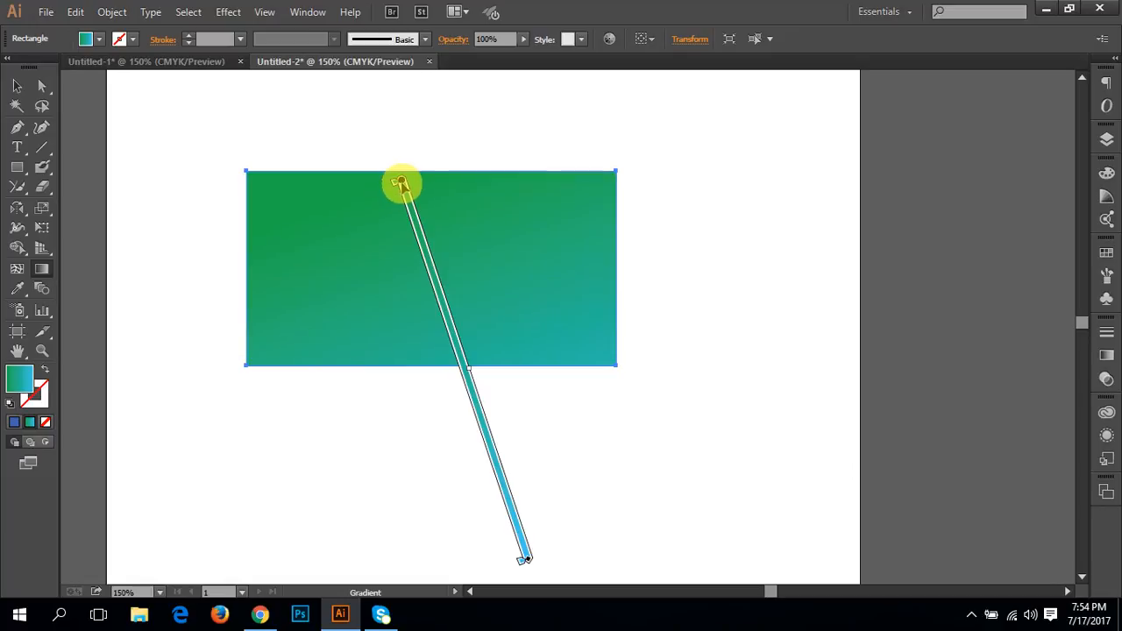
pyautogui.moveTo(400, 183)
pyautogui.mouseDown()
pyautogui.moveTo(368, 113)
pyautogui.moveTo(372, 91)
pyautogui.mouseUp()
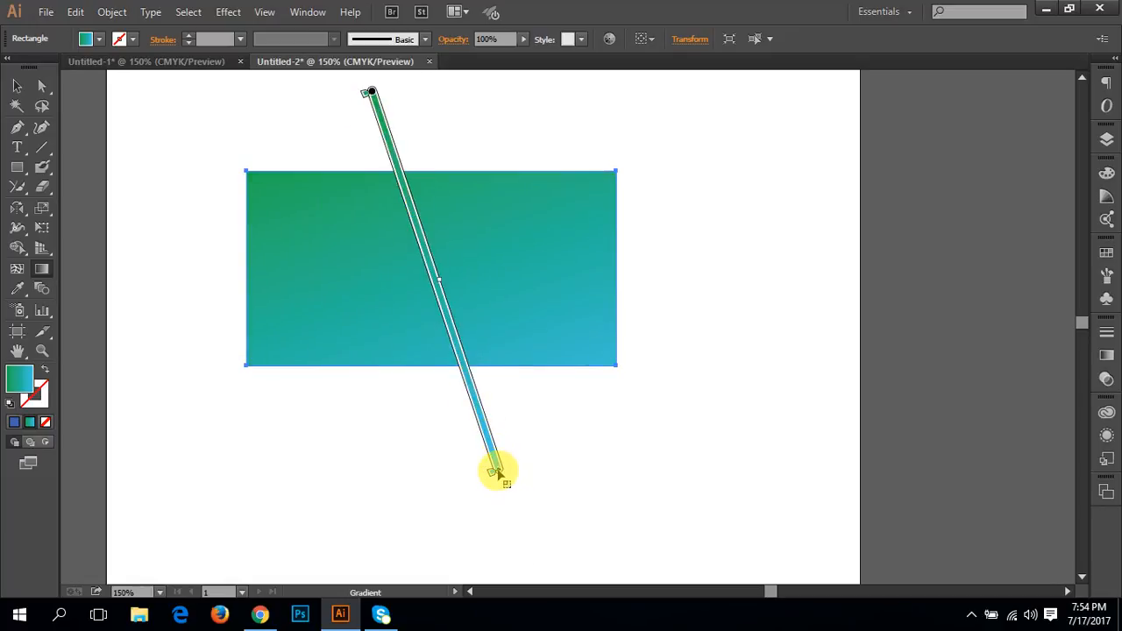
# Step: Resize the gradient annotator and rotate it to a shallower diagonal that starts just outside the rectangle's upper-left corner
pyautogui.moveTo(498, 471)
pyautogui.mouseDown()
pyautogui.moveTo(423, 253)
pyautogui.moveTo(444, 315)
pyautogui.mouseUp()
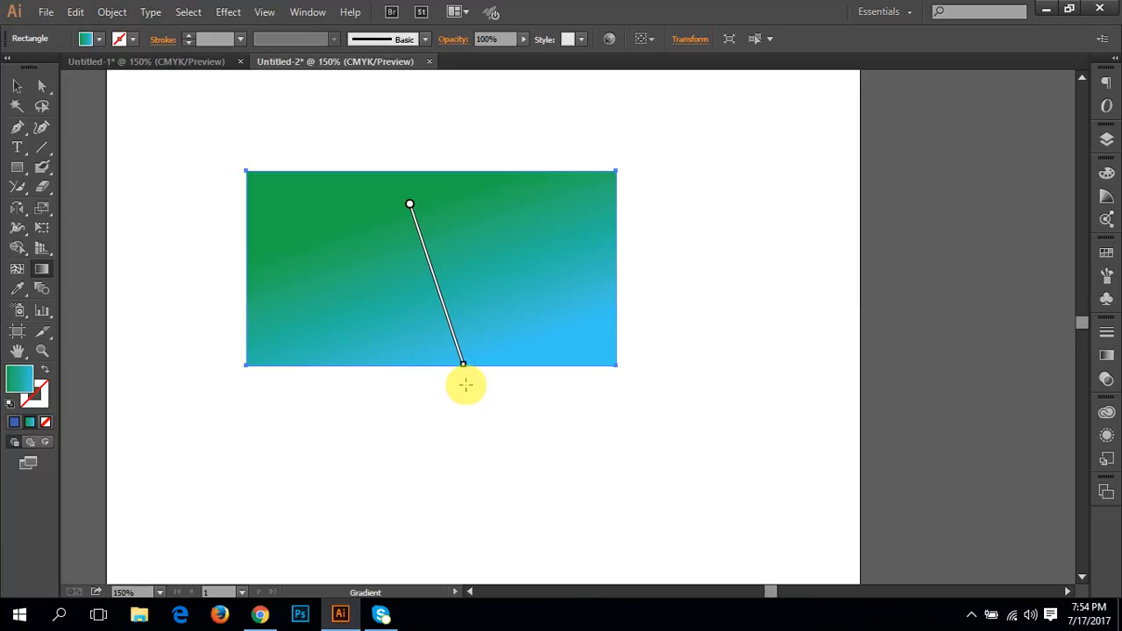
pyautogui.moveTo(463, 370)
pyautogui.mouseDown()
pyautogui.moveTo(421, 242)
pyautogui.moveTo(534, 575)
pyautogui.mouseUp()
pyautogui.moveTo(509, 494); pyautogui.dragTo(462, 387)
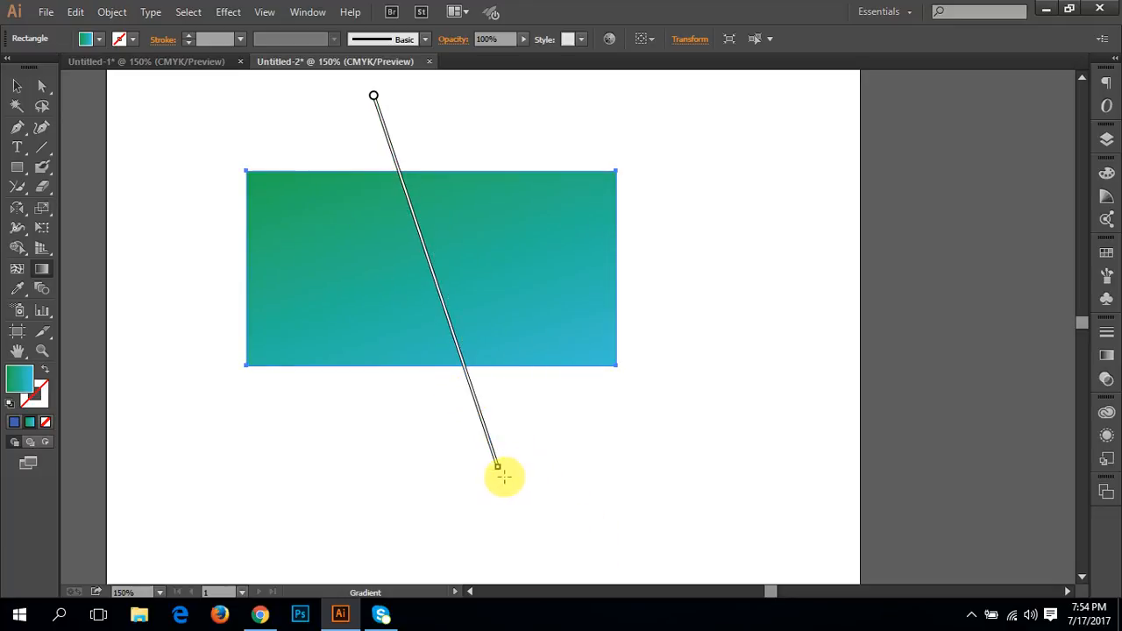
pyautogui.moveTo(501, 475); pyautogui.dragTo(752, 316)
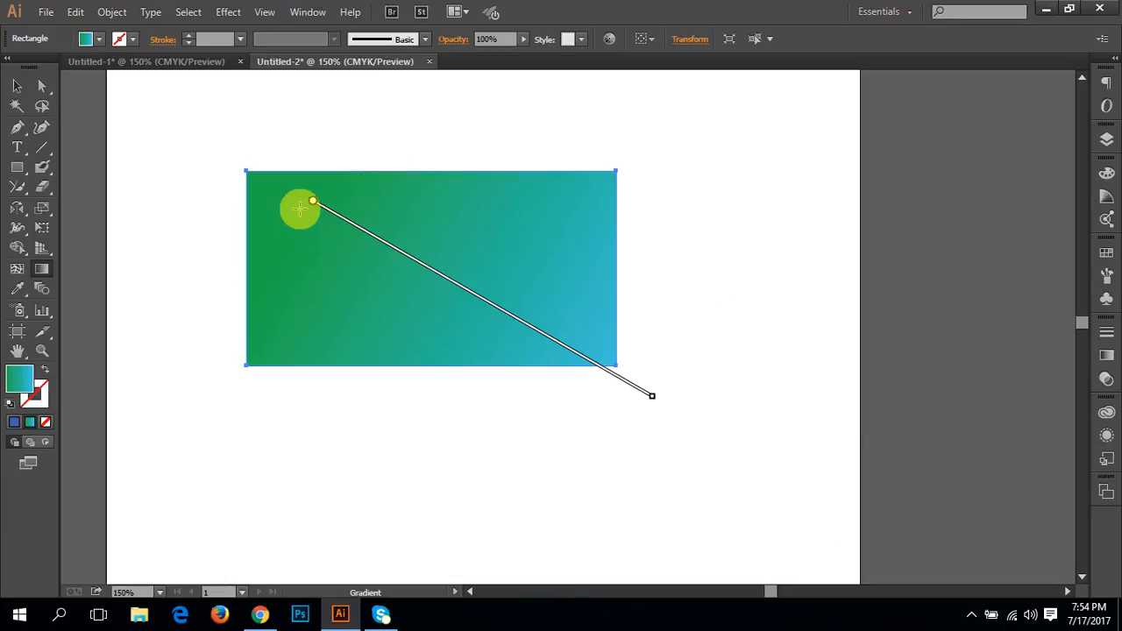
pyautogui.moveTo(313, 204)
pyautogui.mouseDown()
pyautogui.moveTo(220, 195)
pyautogui.moveTo(241, 159)
pyautogui.mouseUp()
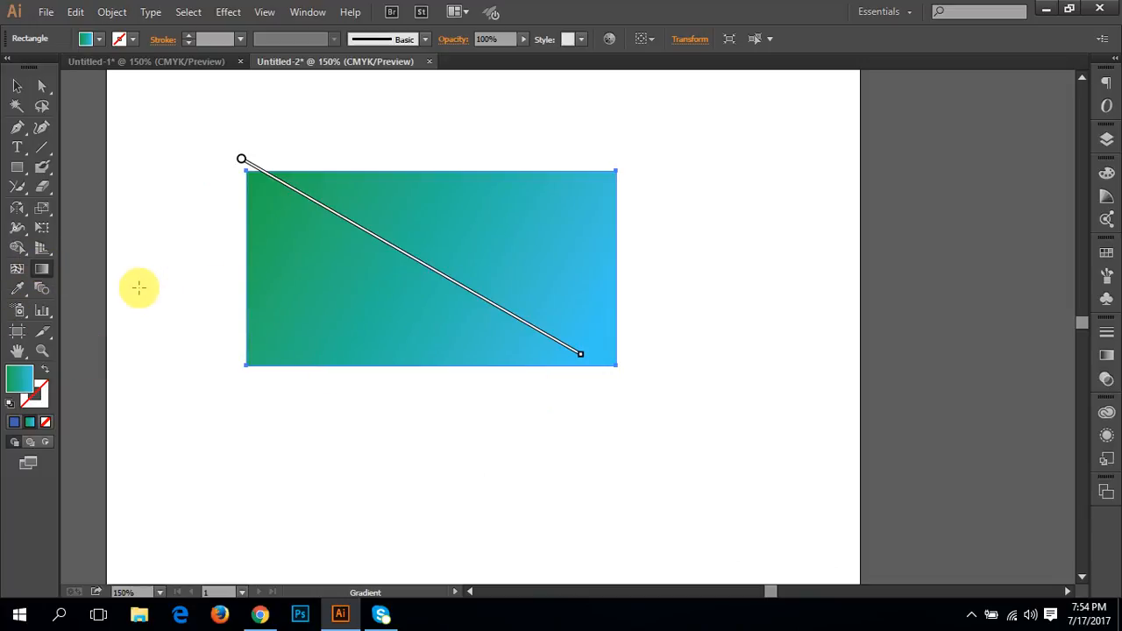
# Step: Draw a second rectangle about 131 × 152 pt across the artboard's right edge and fill it with solid blue
pyautogui.click(19, 292)
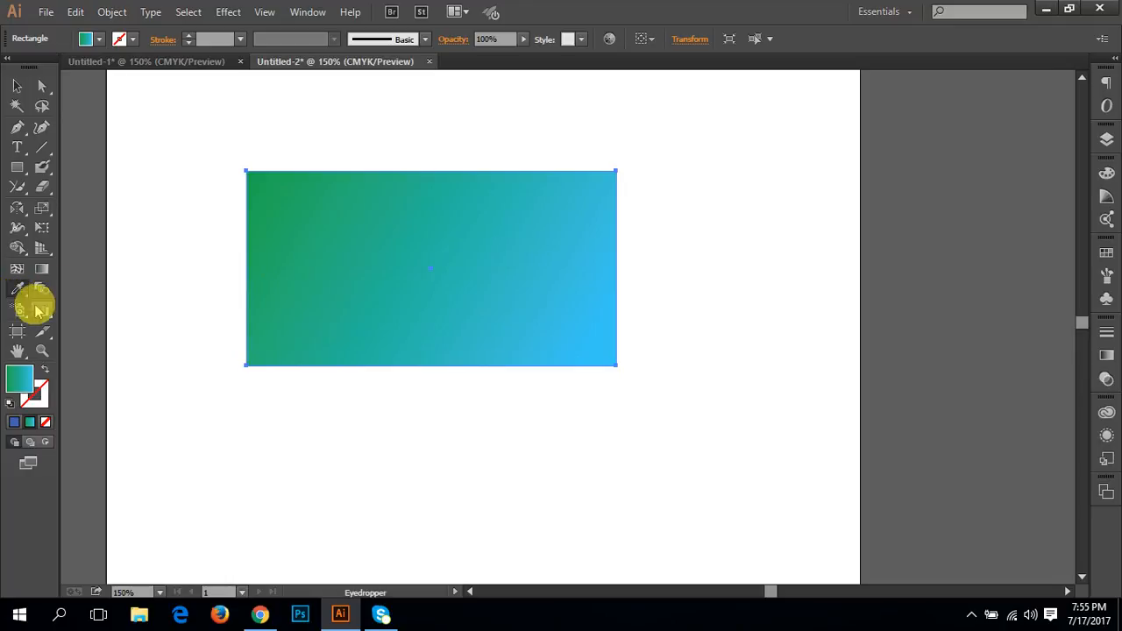
pyautogui.moveTo(20, 293); pyautogui.dragTo(87, 286)
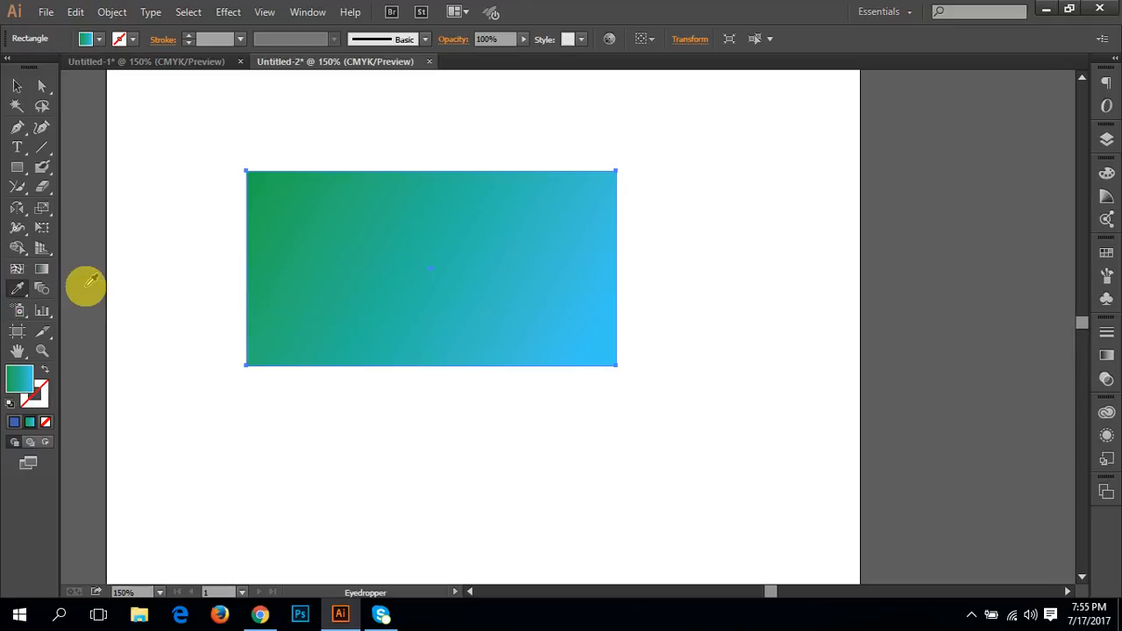
pyautogui.click(17, 168)
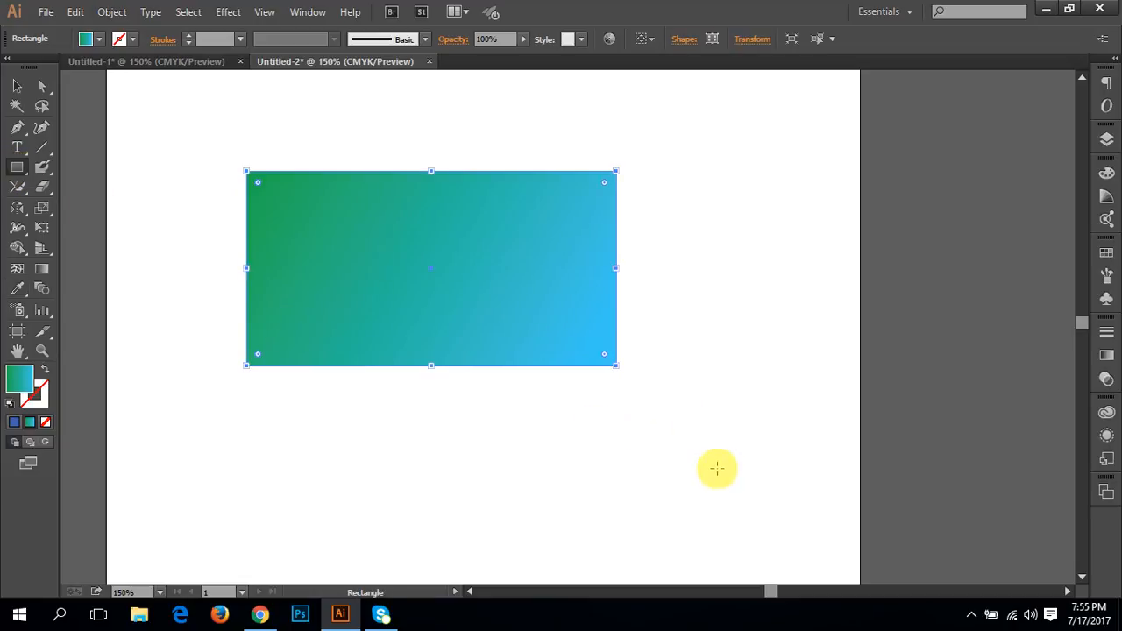
pyautogui.moveTo(717, 468); pyautogui.dragTo(878, 282)
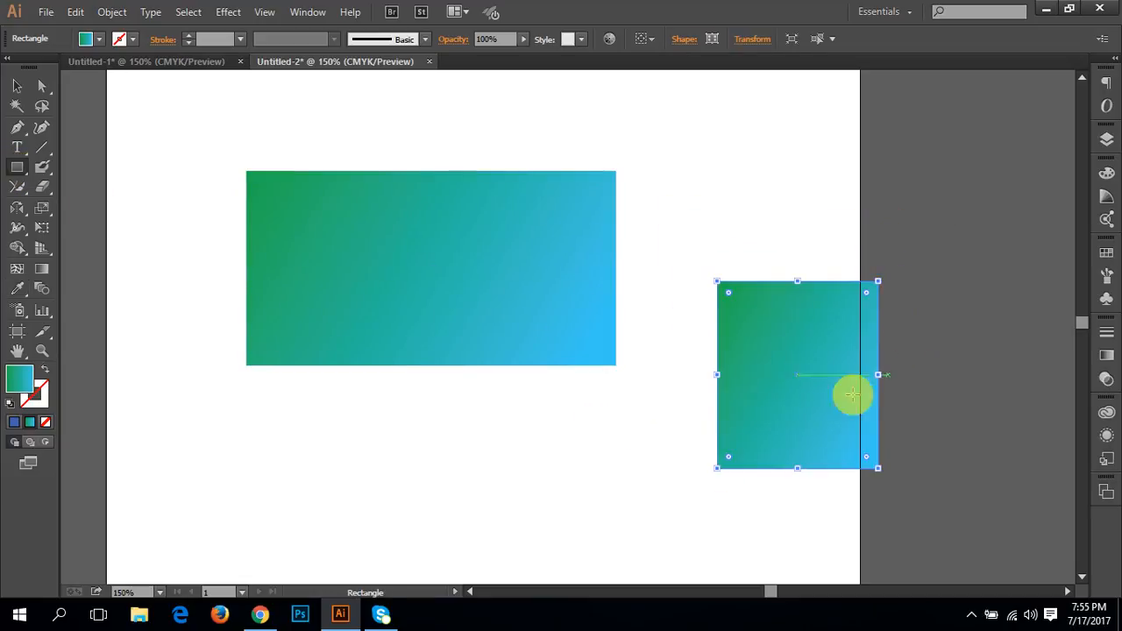
pyautogui.click(14, 421)
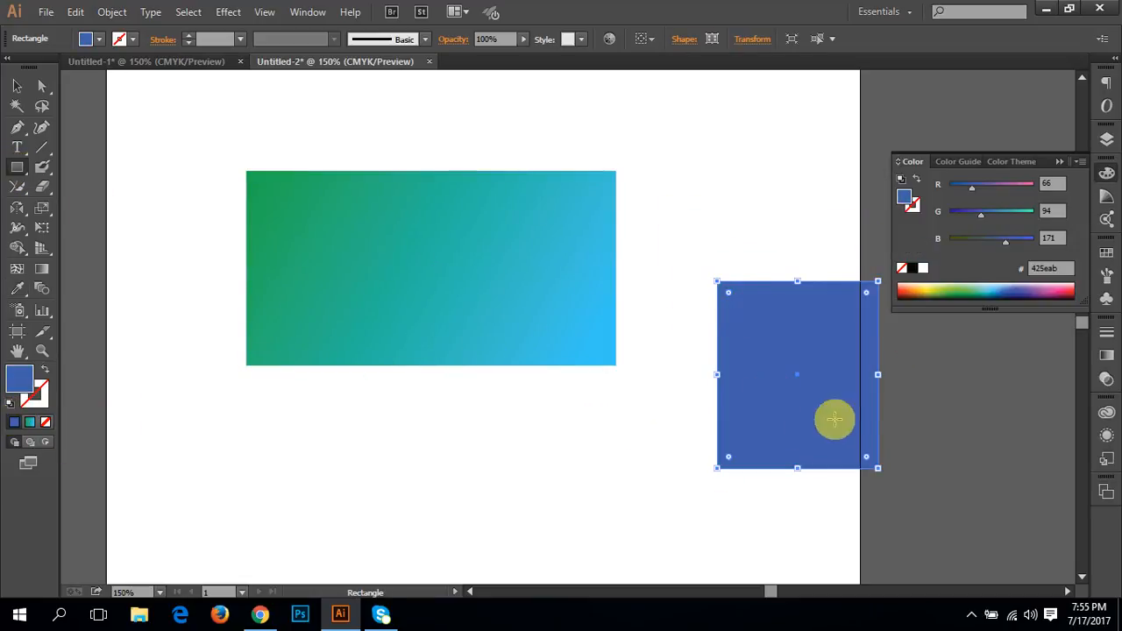
# Step: Move the blue rectangle just below the gradient rectangle and reduce its height to about 103 pt
pyautogui.press('v')
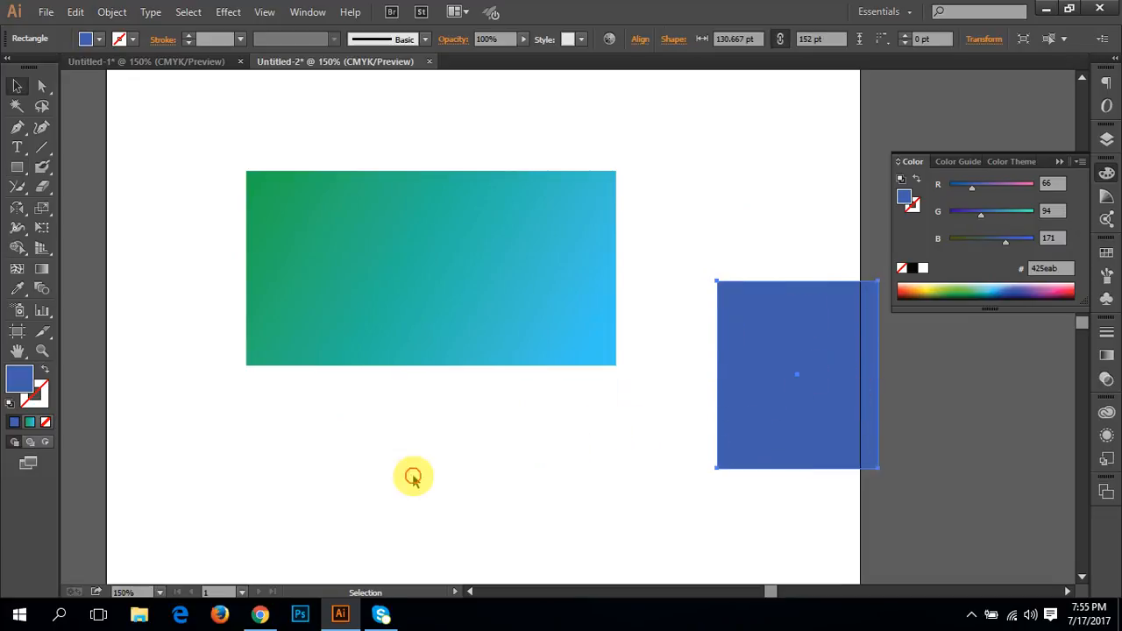
pyautogui.click(413, 476)
pyautogui.click(771, 375)
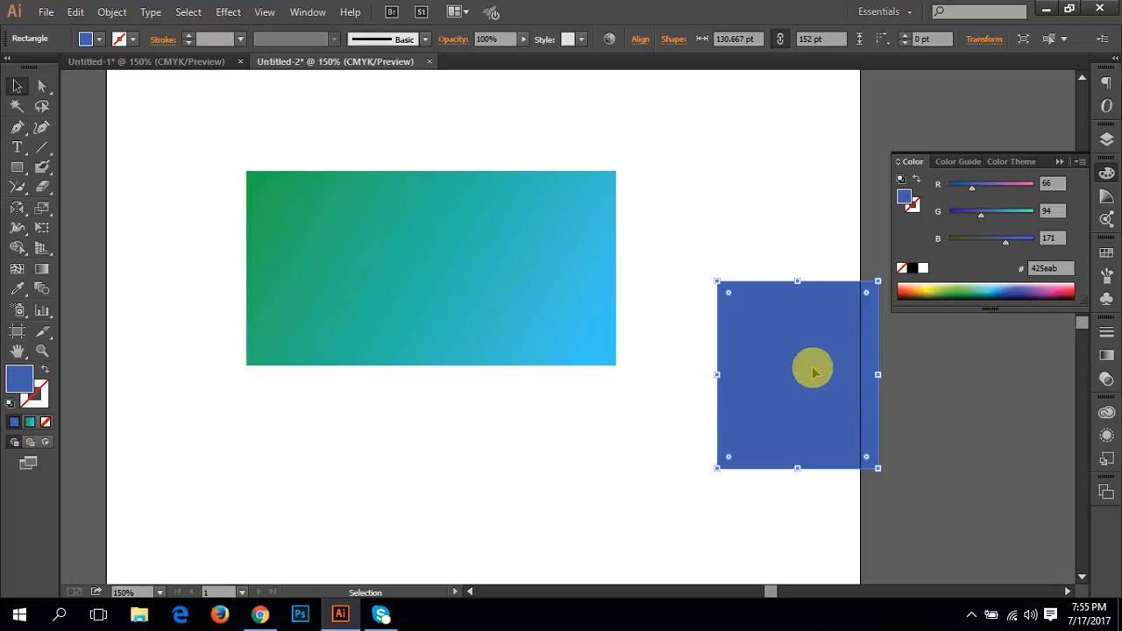
pyautogui.moveTo(791, 329); pyautogui.dragTo(412, 449)
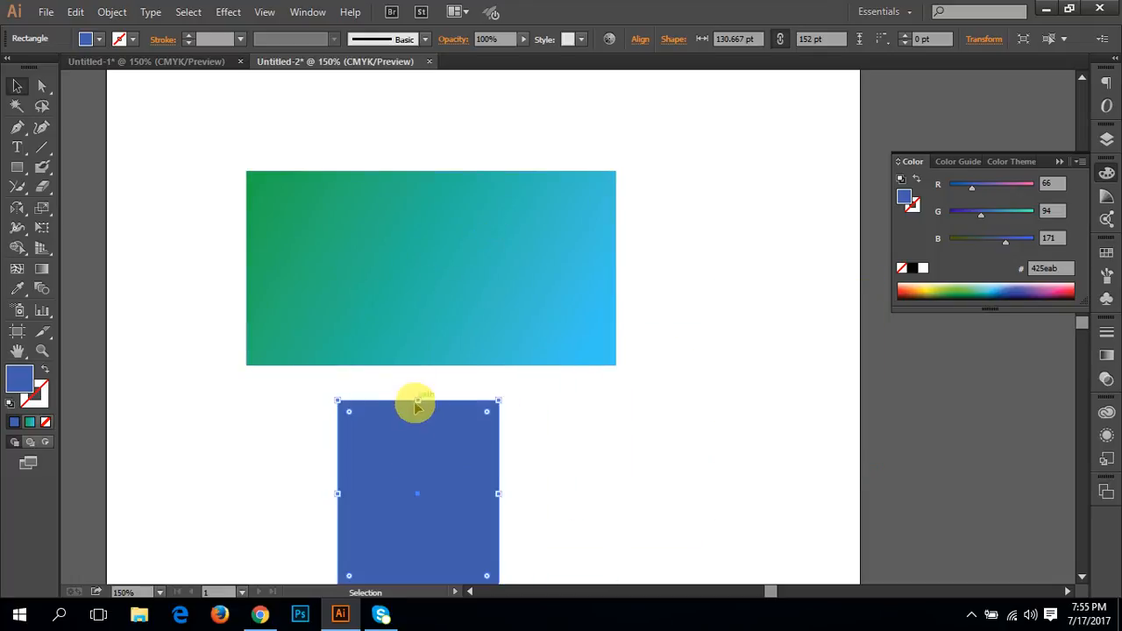
pyautogui.moveTo(419, 401); pyautogui.dragTo(372, 417)
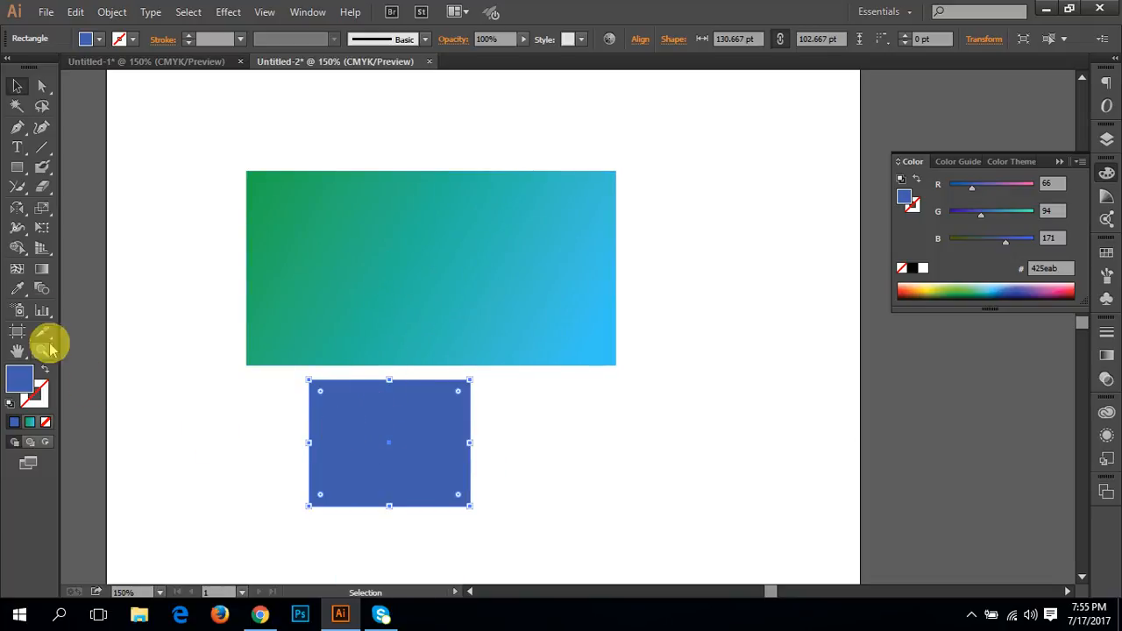
# Step: Copy the large rectangle's gradient fill onto the small blue rectangle with the Eyedropper
pyautogui.click(16, 288)
pyautogui.click(363, 274)
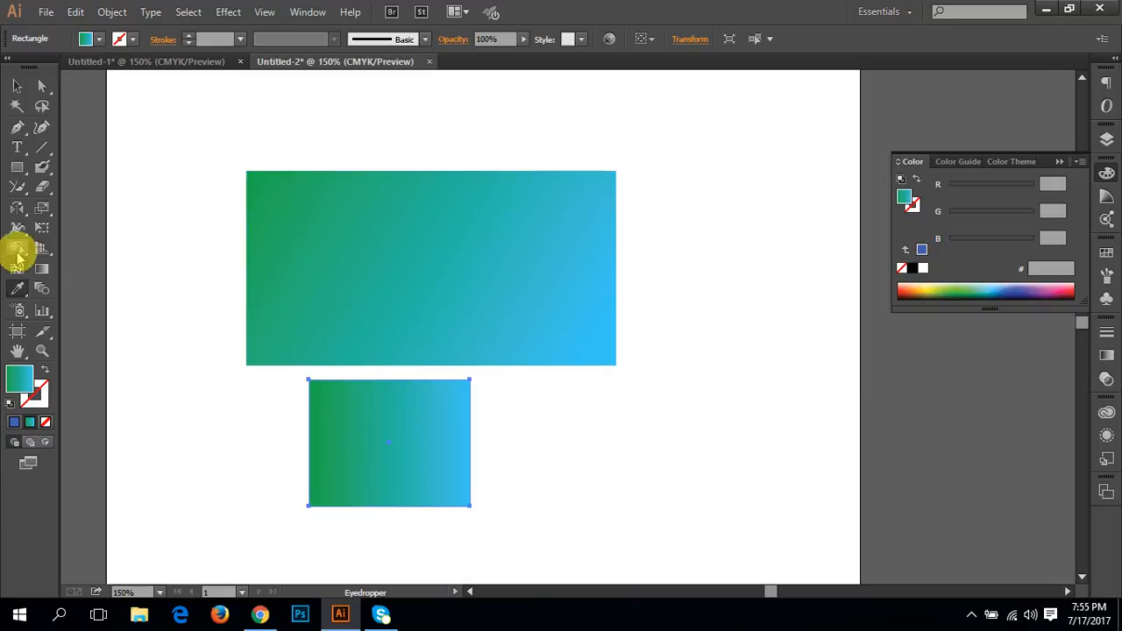
# Step: Measure a horizontal distance beside the small rectangle with the Measure tool, and move the Info readout closer to the artwork
pyautogui.moveTo(19, 288); pyautogui.dragTo(91, 317)
pyautogui.moveTo(141, 386); pyautogui.dragTo(286, 385)
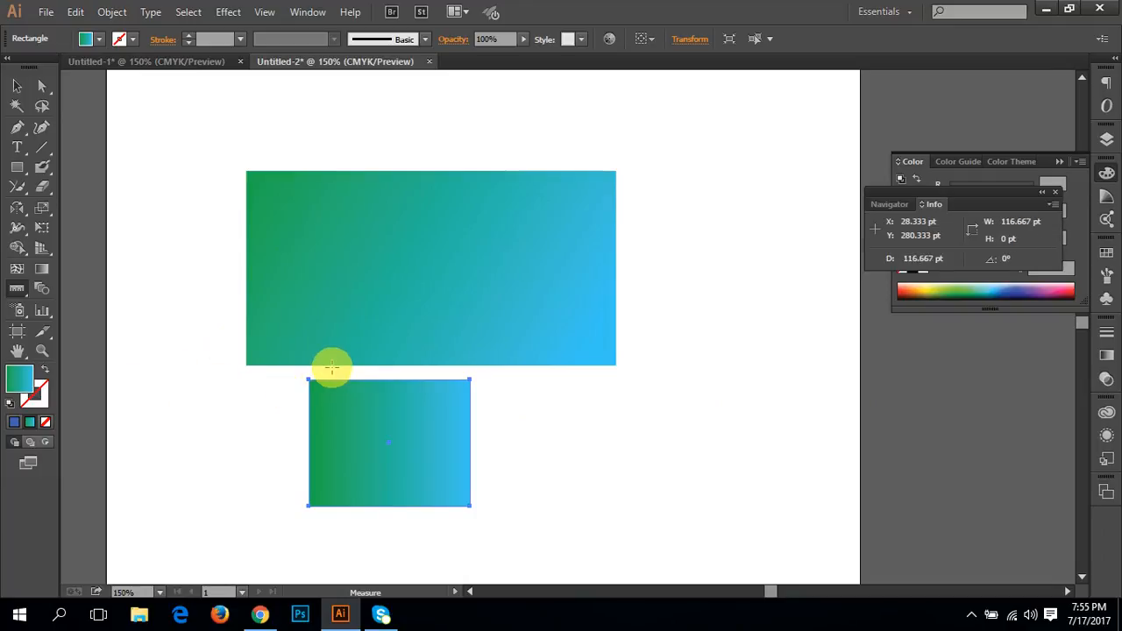
pyautogui.click(307, 11)
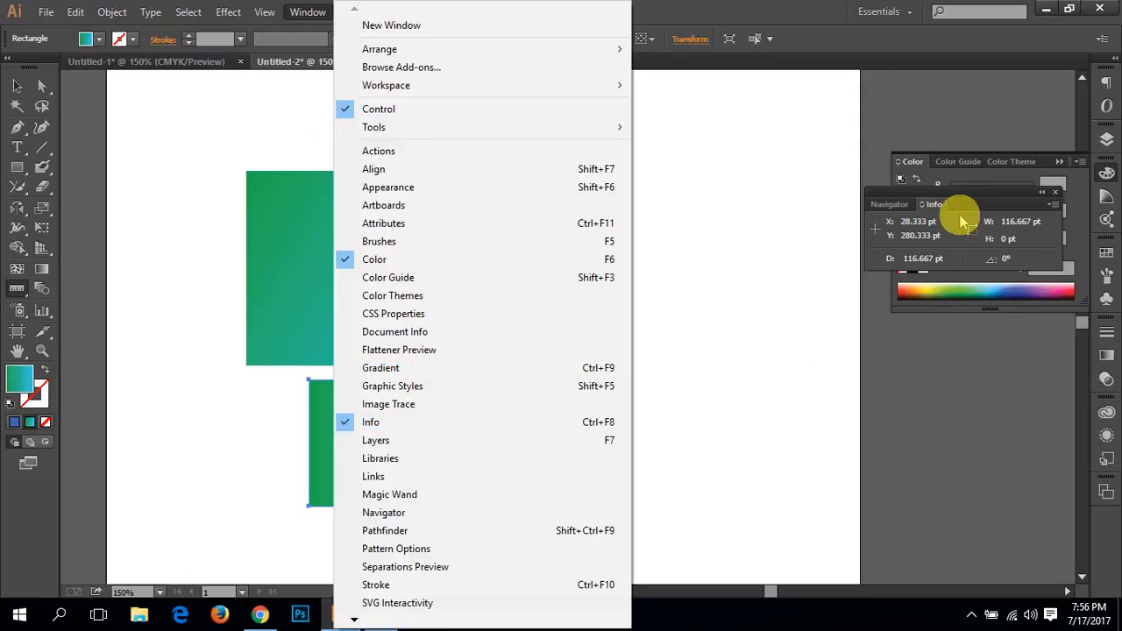
pyautogui.moveTo(932, 191); pyautogui.dragTo(736, 194)
# Step: Measure the vertical gap between the two rectangles up close, plus a slanted distance across that gap
pyautogui.hotkey('ctrl', 'space')
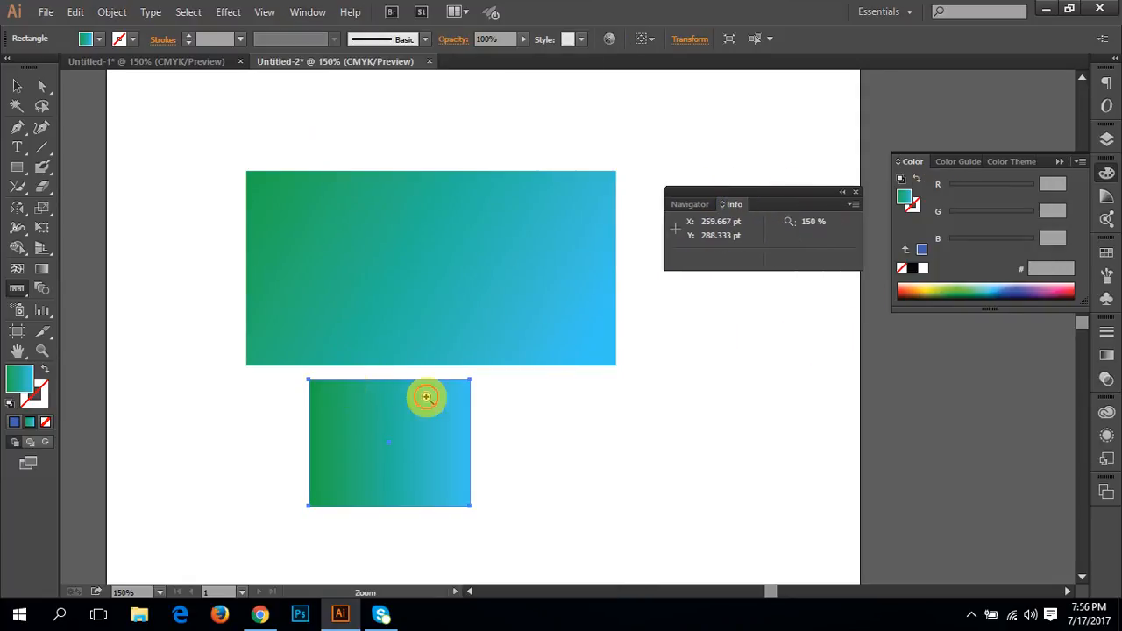
pyautogui.keyDown('ctrl'); pyautogui.click(427, 397); pyautogui.keyUp('ctrl')
pyautogui.keyDown('ctrl'); pyautogui.click(482, 304); pyautogui.keyUp('ctrl')
pyautogui.keyDown('ctrl'); pyautogui.click(484, 300); pyautogui.keyUp('ctrl')
pyautogui.keyDown('ctrl'); pyautogui.click(574, 346); pyautogui.keyUp('ctrl')
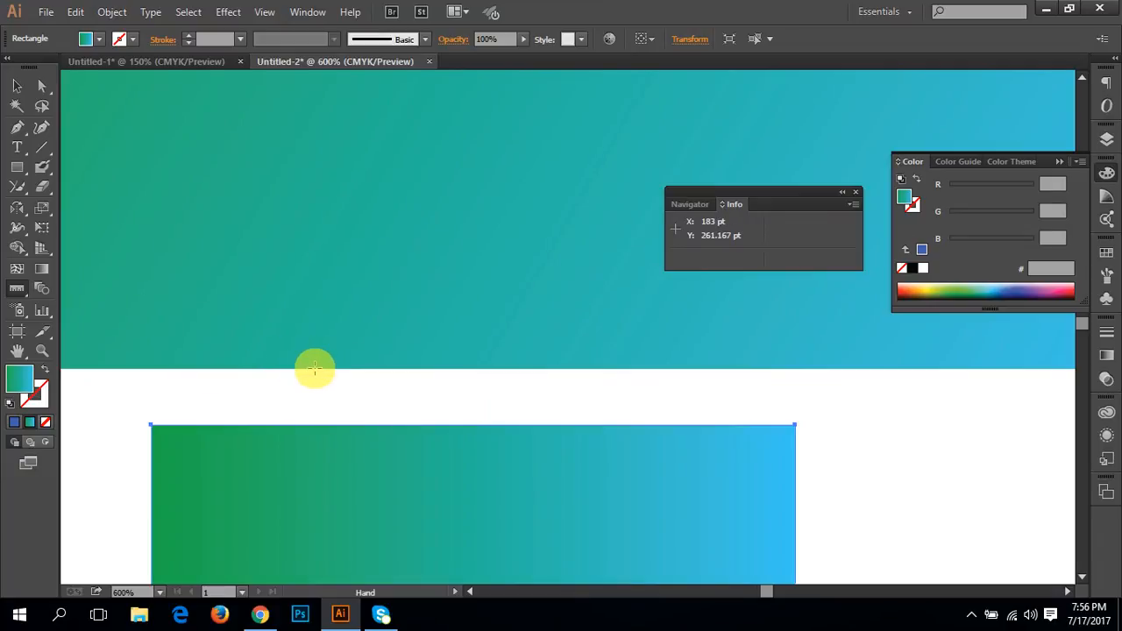
pyautogui.moveTo(315, 369); pyautogui.dragTo(314, 413)
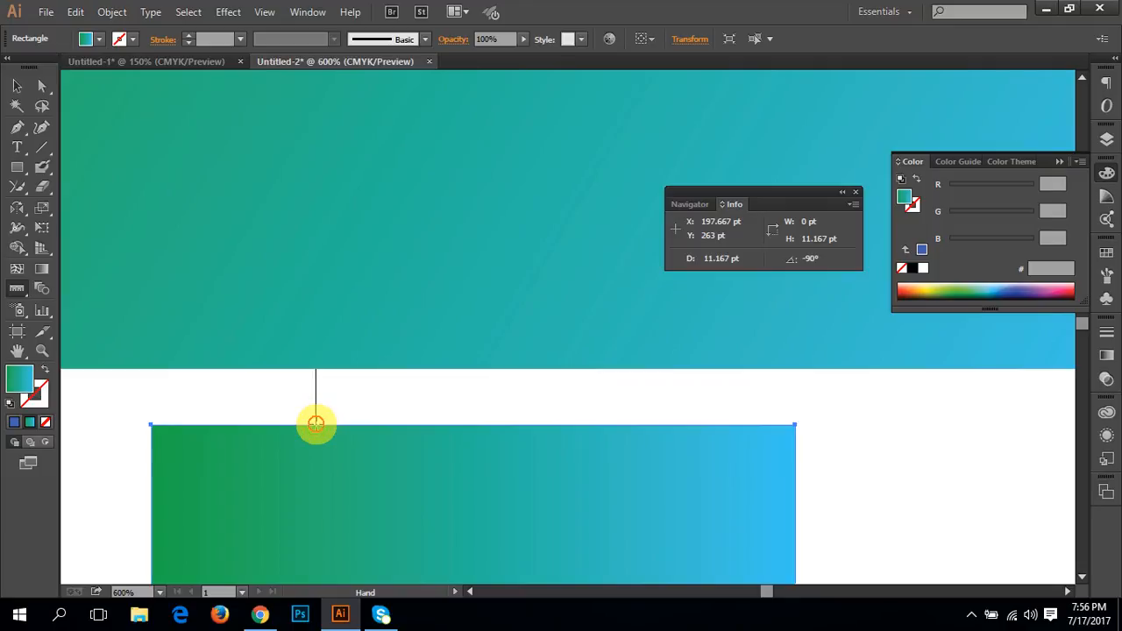
pyautogui.moveTo(315, 425); pyautogui.dragTo(315, 425)
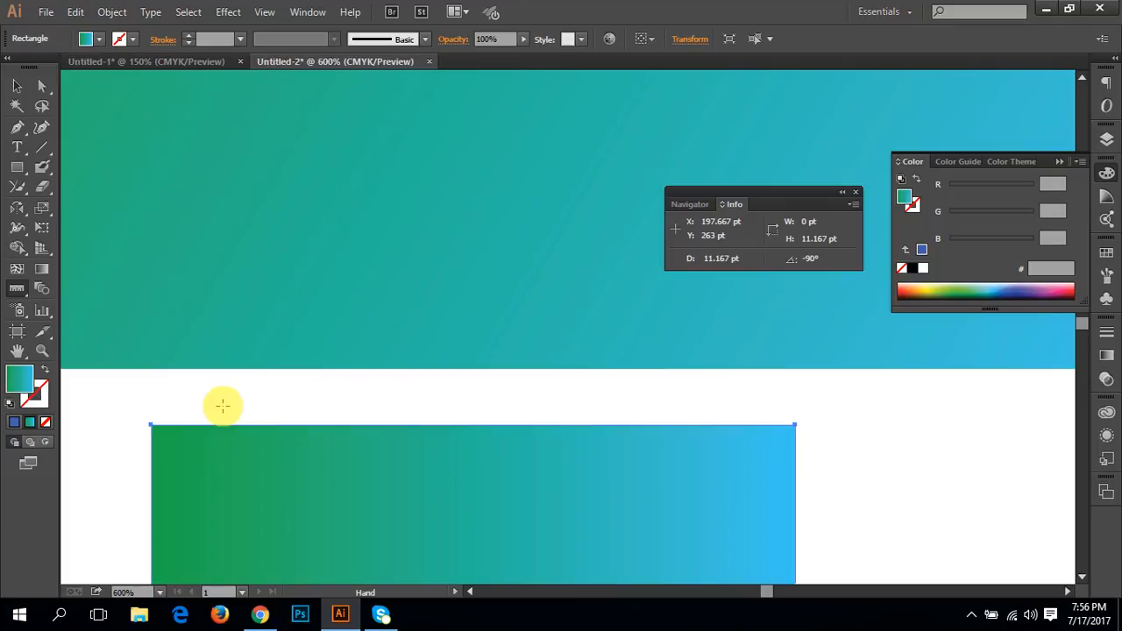
pyautogui.moveTo(222, 405); pyautogui.dragTo(515, 363)
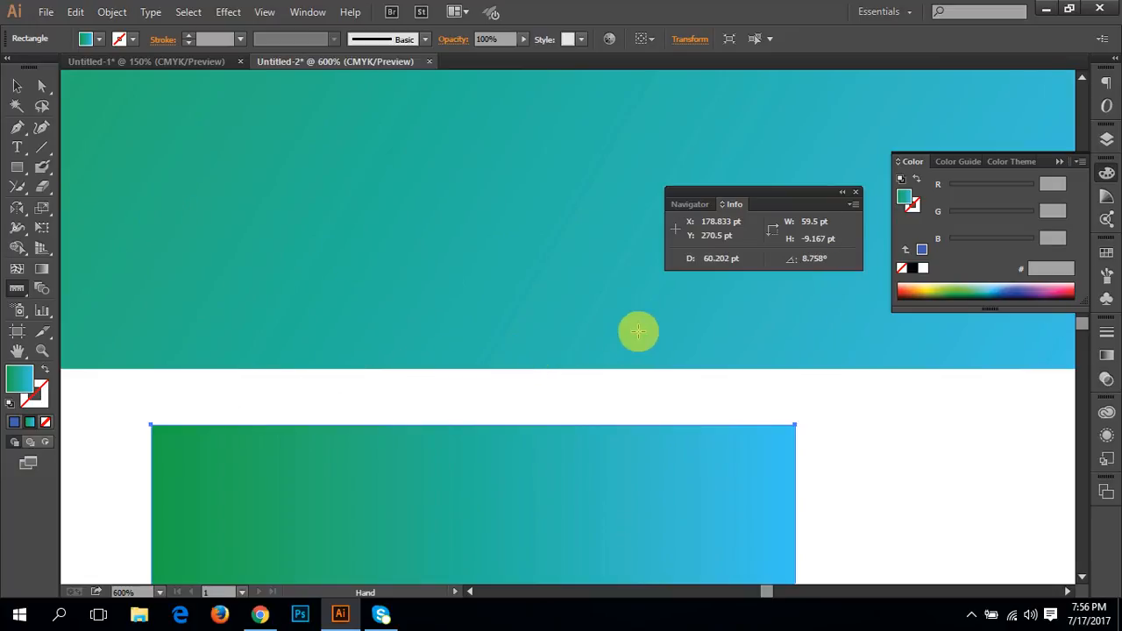
pyautogui.moveTo(199, 355); pyautogui.dragTo(376, 363)
# Step: Delete both gradient rectangles and close the Info readout
pyautogui.click(41, 290)
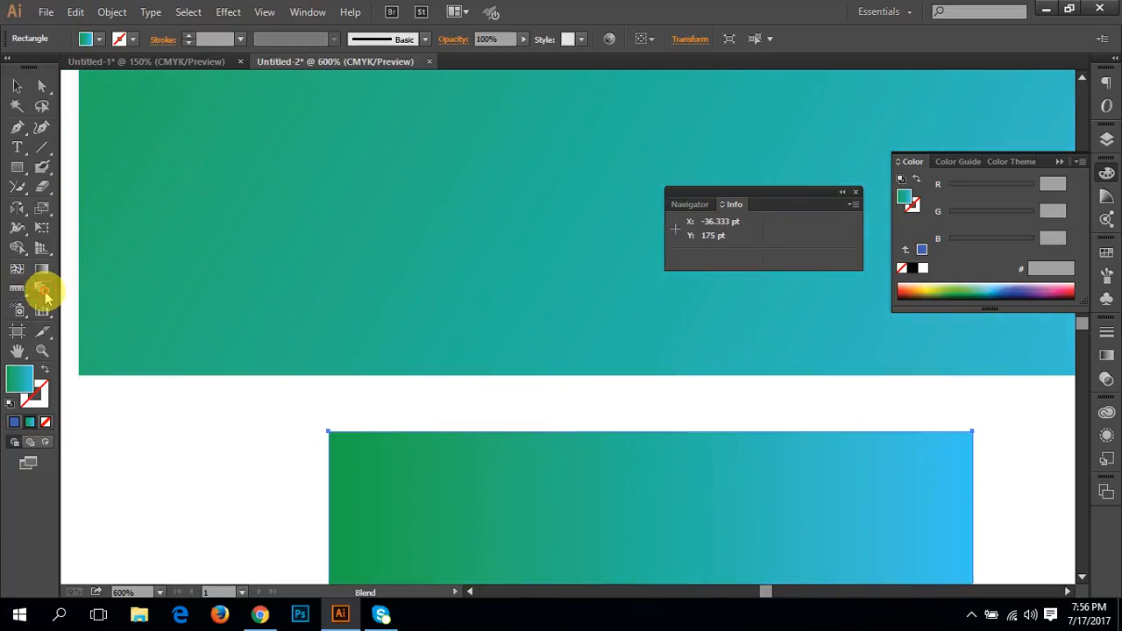
pyautogui.hotkey('ctrl', '-')
pyautogui.hotkey('ctrl', '-')
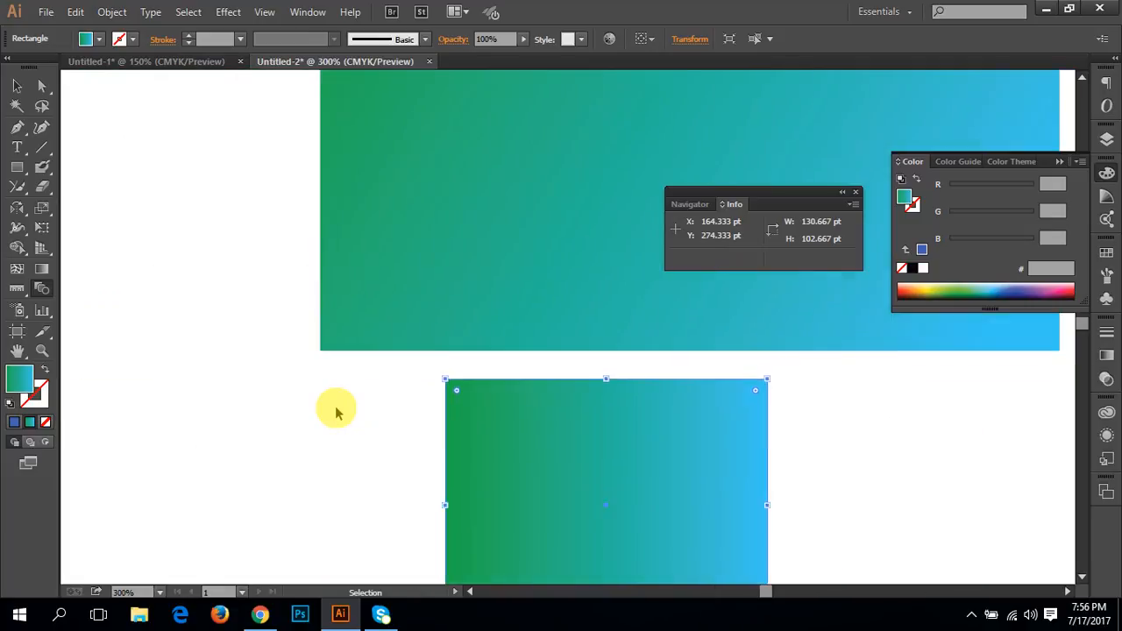
pyautogui.hotkey('ctrl', '-')
pyautogui.press('v')
pyautogui.moveTo(754, 479); pyautogui.dragTo(444, 185)
pyautogui.press('Delete')
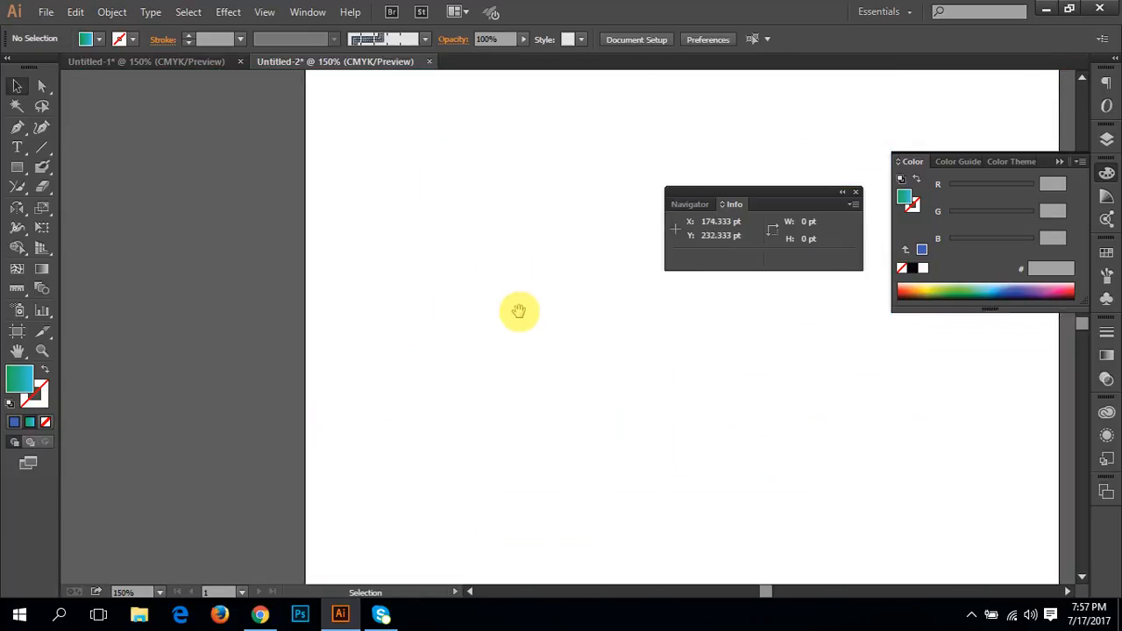
pyautogui.moveTo(518, 310); pyautogui.dragTo(290, 355)
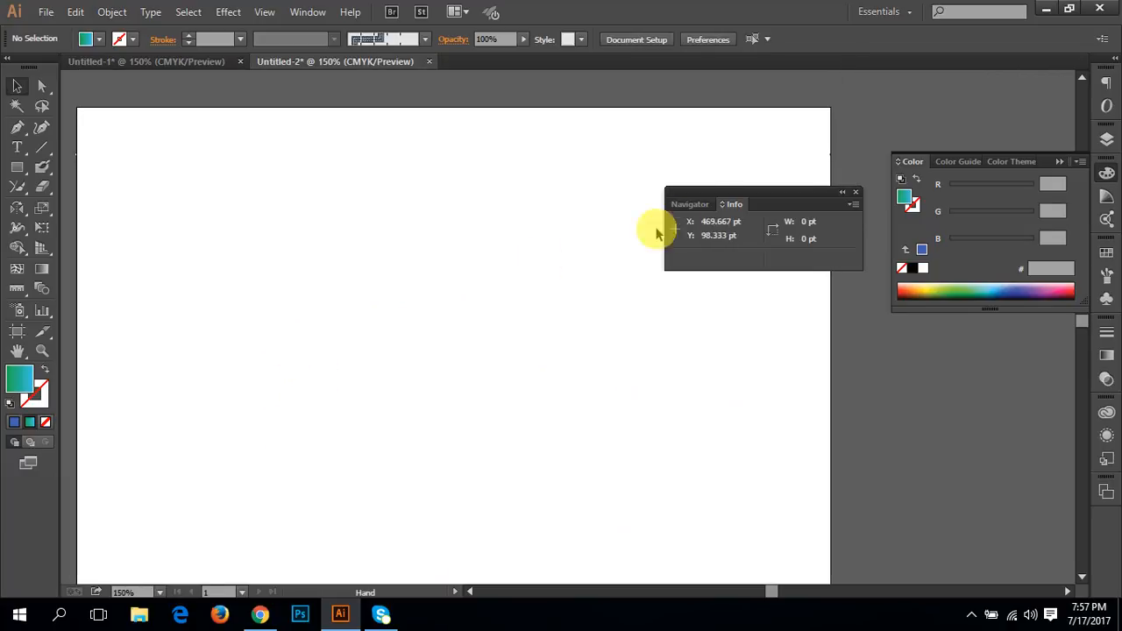
pyautogui.click(856, 192)
pyautogui.moveTo(530, 284); pyautogui.dragTo(570, 271)
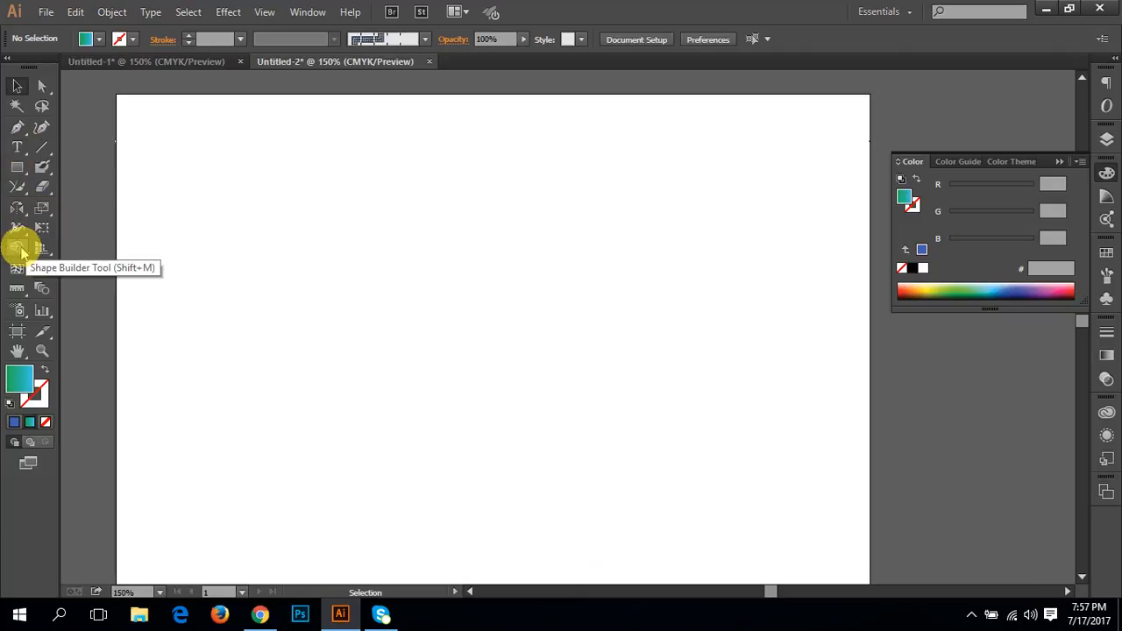
# Step: Draw two overlapping wavy freehand paths across the full artboard width with the Pencil tool
pyautogui.click(17, 210)
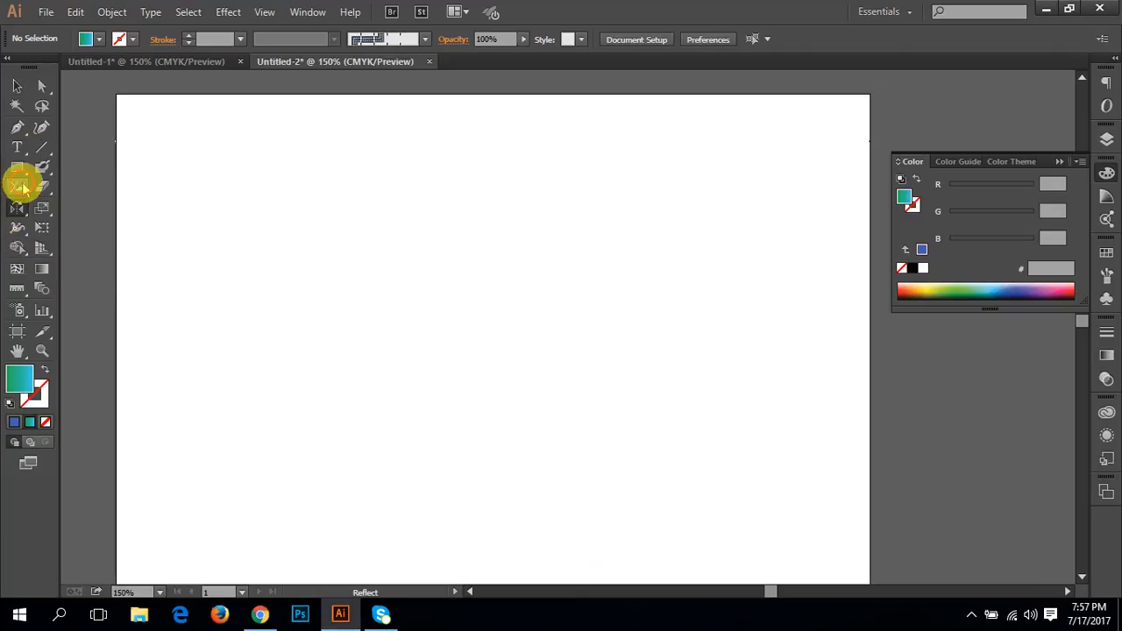
pyautogui.click(20, 189)
pyautogui.click(85, 187)
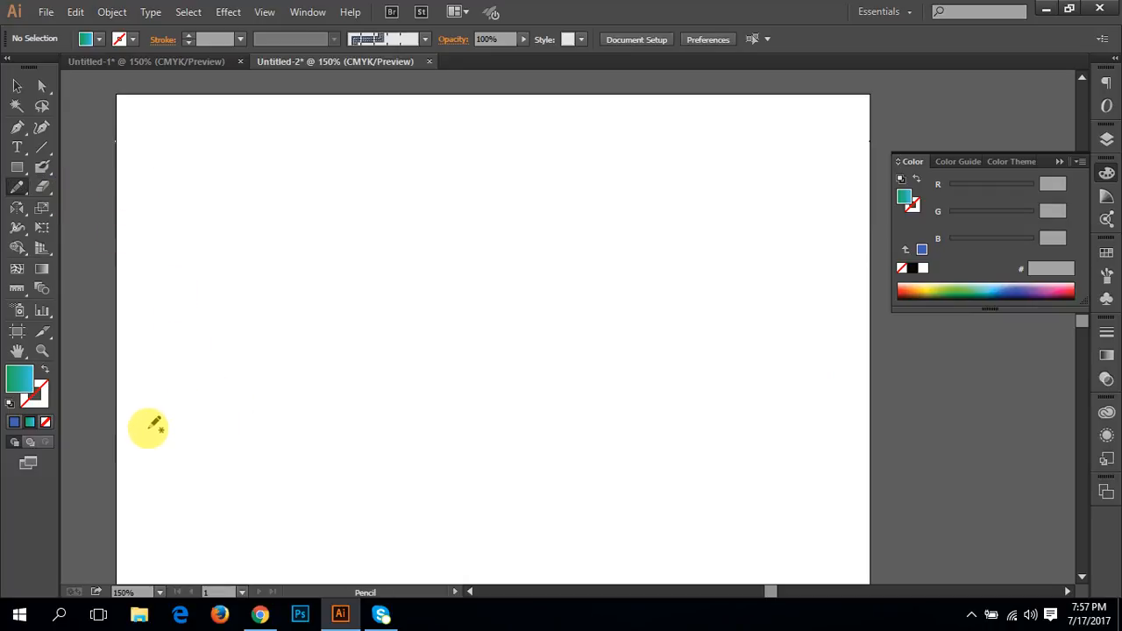
pyautogui.moveTo(135, 465)
pyautogui.mouseDown()
pyautogui.moveTo(146, 447)
pyautogui.moveTo(277, 477)
pyautogui.moveTo(556, 426)
pyautogui.moveTo(830, 453)
pyautogui.moveTo(991, 499)
pyautogui.mouseUp()
pyautogui.moveTo(842, 517); pyautogui.dragTo(821, 354)
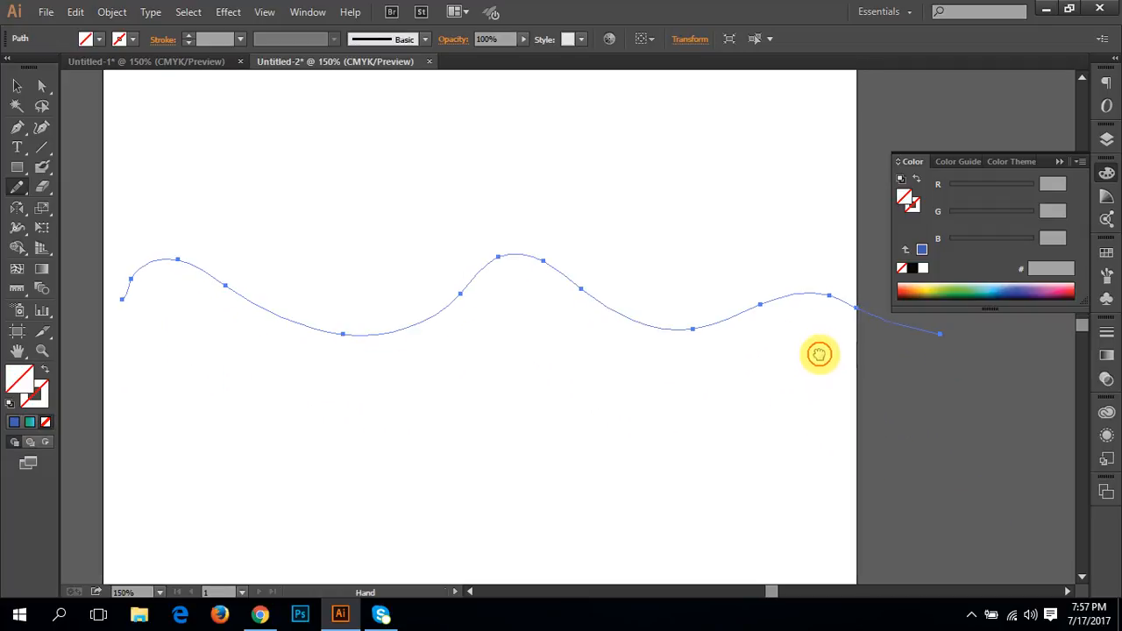
pyautogui.moveTo(128, 346)
pyautogui.mouseDown()
pyautogui.moveTo(139, 318)
pyautogui.moveTo(210, 340)
pyautogui.moveTo(288, 277)
pyautogui.moveTo(364, 347)
pyautogui.moveTo(500, 274)
pyautogui.moveTo(601, 360)
pyautogui.moveTo(677, 270)
pyautogui.moveTo(949, 445)
pyautogui.mouseUp()
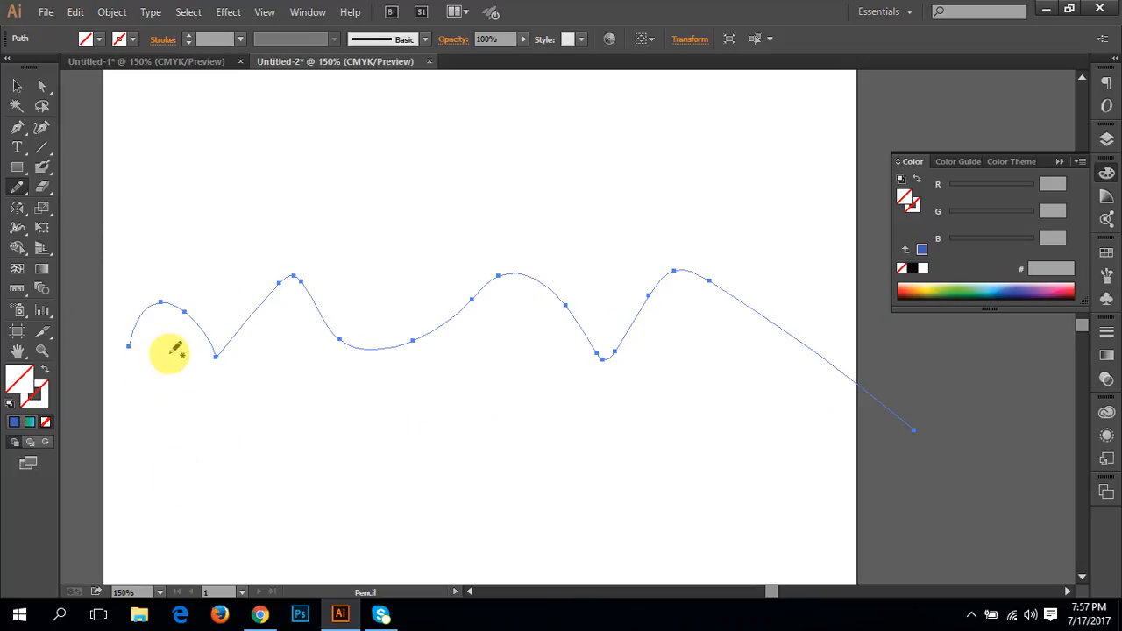
# Step: Give both wavy paths a 1 px stroke and deselect them
pyautogui.click(15, 84)
pyautogui.moveTo(105, 183); pyautogui.dragTo(401, 496)
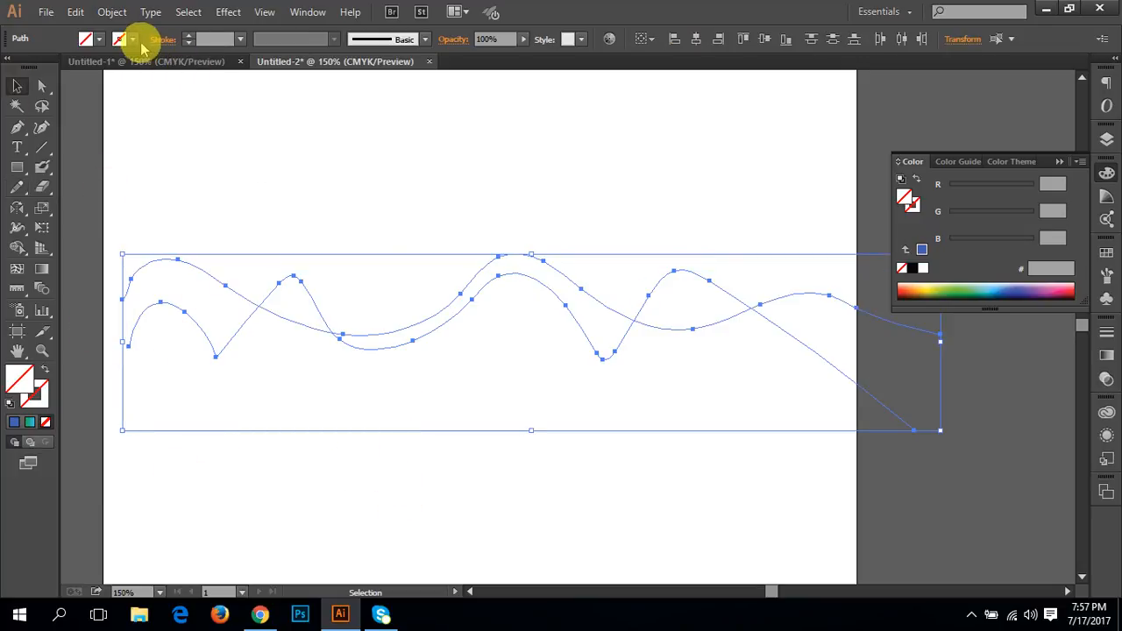
pyautogui.click(188, 35)
pyautogui.click(180, 161)
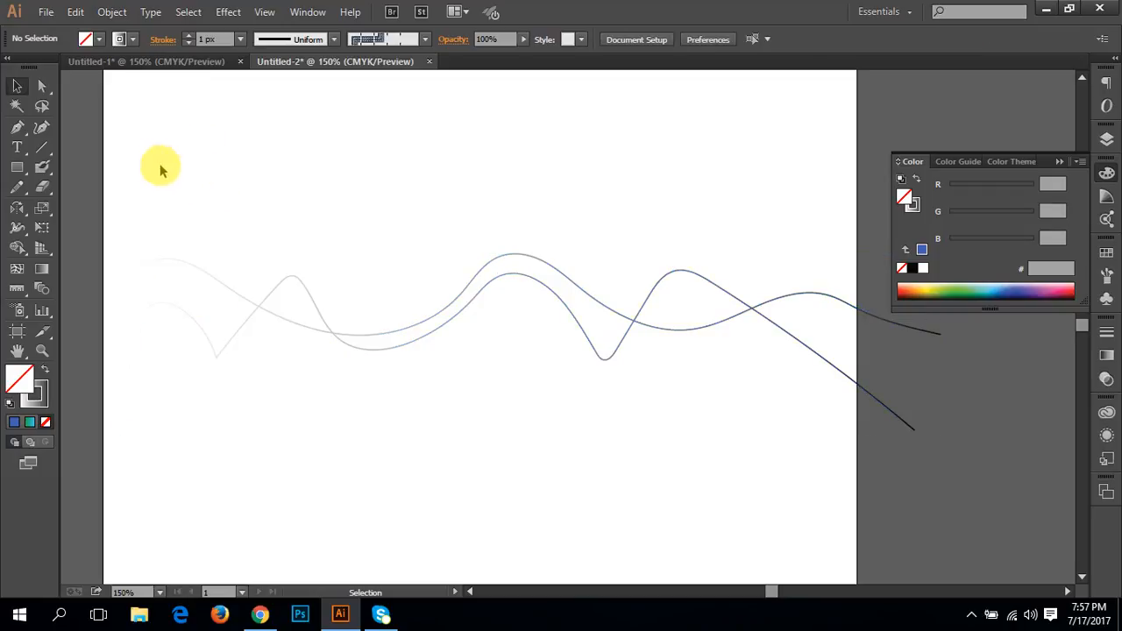
# Step: Try solid blue and gradient fills on both wavy paths, and set their fill back to none
pyautogui.moveTo(95, 143); pyautogui.dragTo(213, 453)
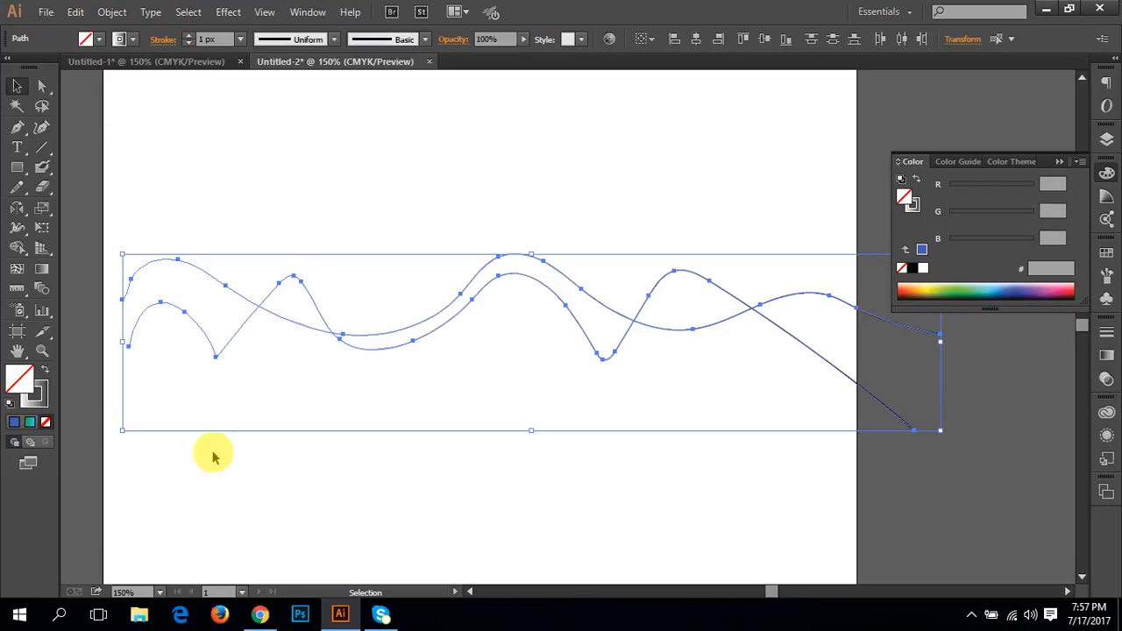
pyautogui.click(28, 424)
pyautogui.click(16, 426)
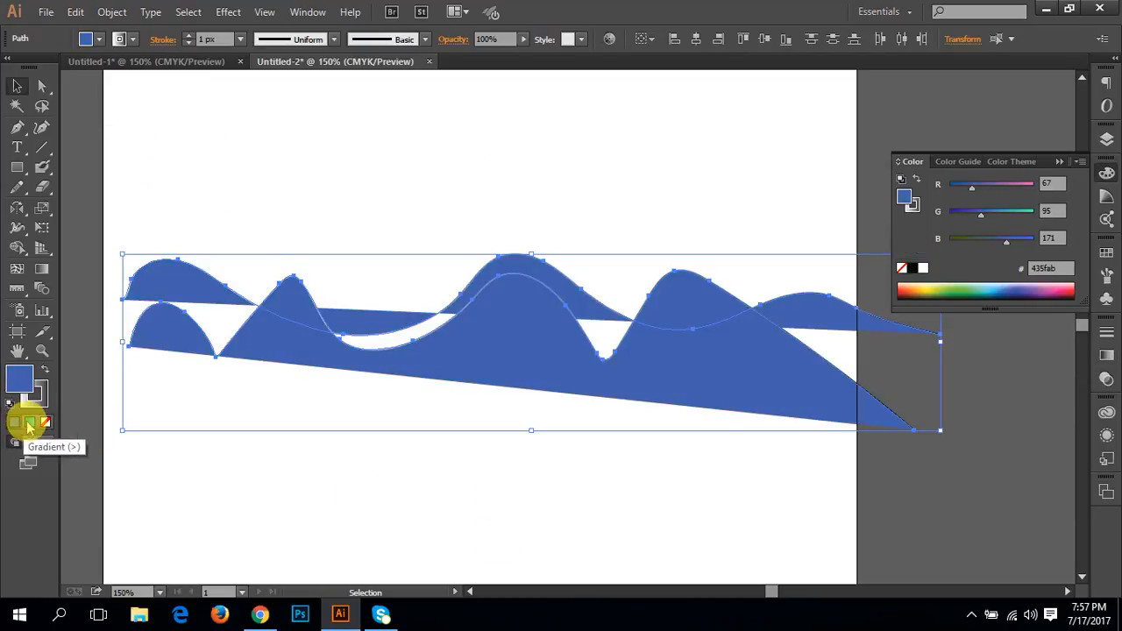
pyautogui.click(29, 423)
pyautogui.click(47, 424)
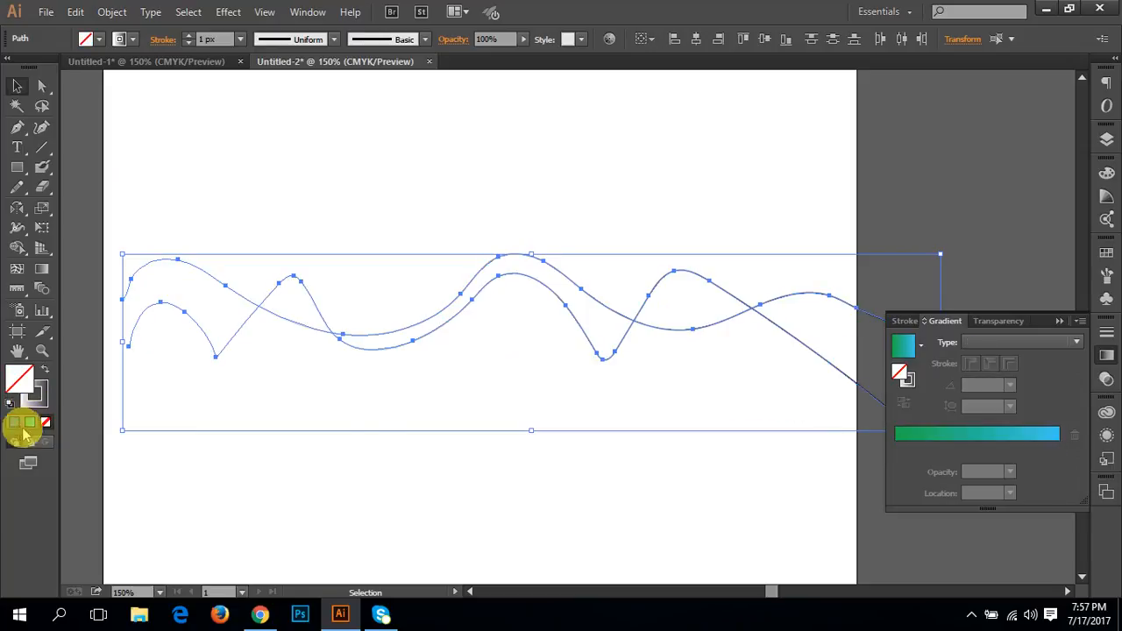
# Step: Give both wavy paths a solid blue stroke (#445fac) with no fill, and deselect them
pyautogui.click(15, 423)
pyautogui.click(47, 423)
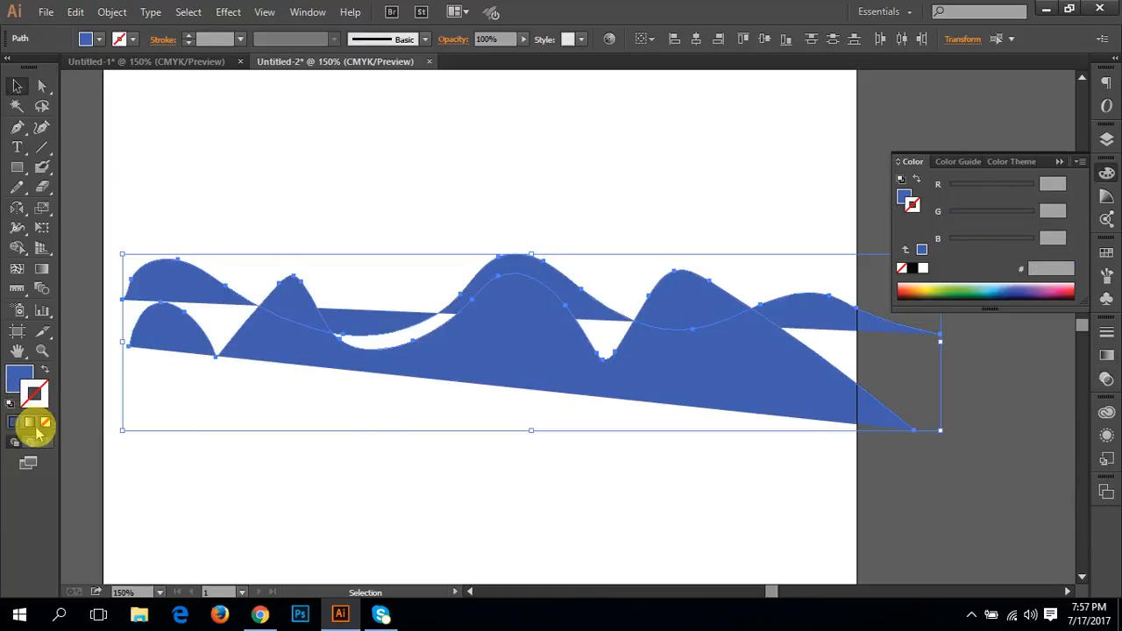
pyautogui.click(19, 386)
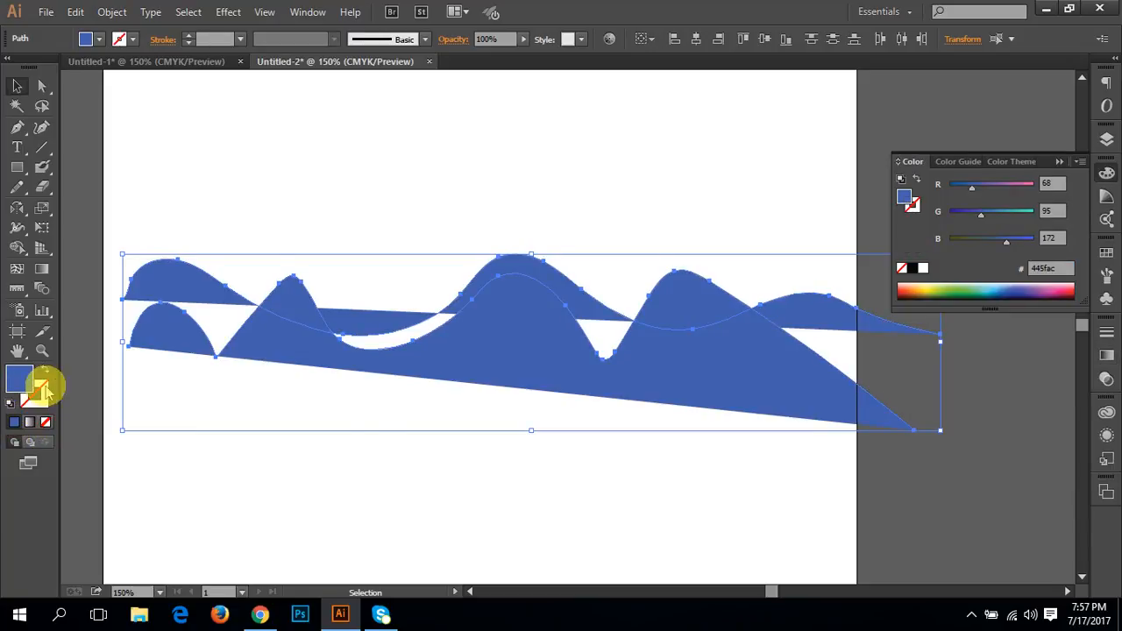
pyautogui.click(44, 369)
pyautogui.click(394, 492)
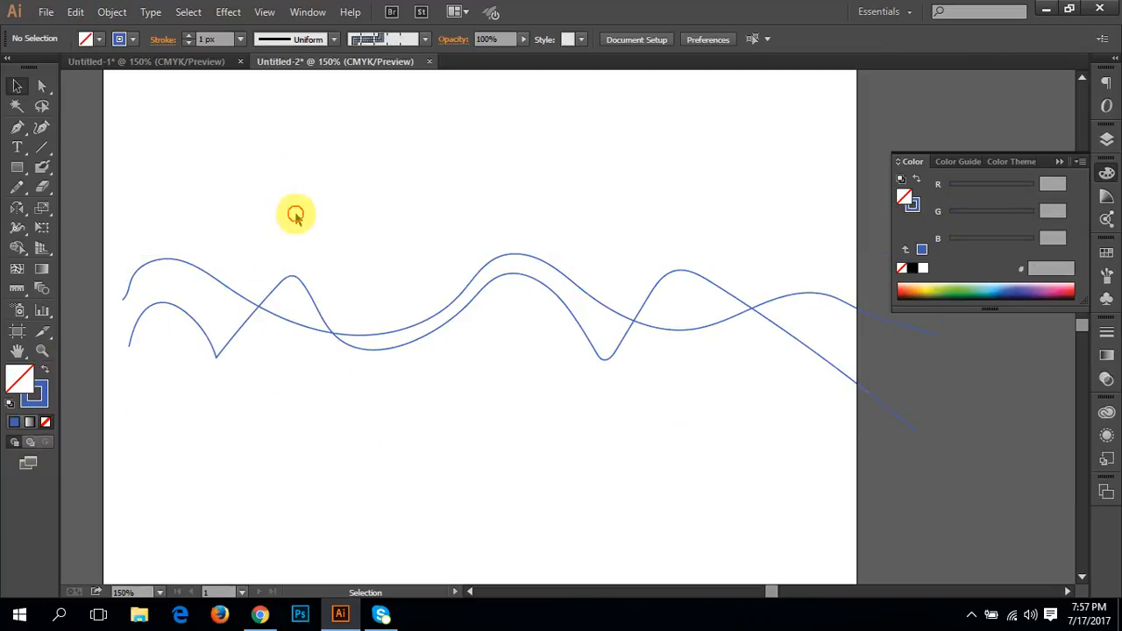
# Step: Delete both wavy paths and set the Pencil tool's fidelity to fully Smooth
pyautogui.moveTo(296, 213); pyautogui.dragTo(372, 450)
pyautogui.press('Delete')
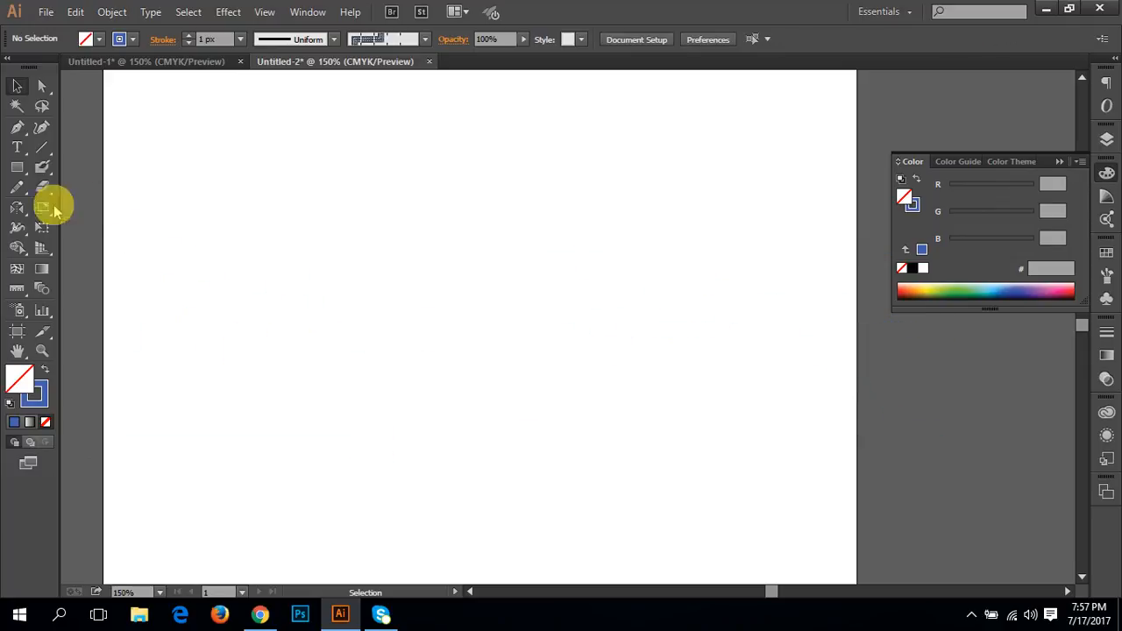
pyautogui.doubleClick(17, 187)
pyautogui.moveTo(572, 215); pyautogui.dragTo(709, 196)
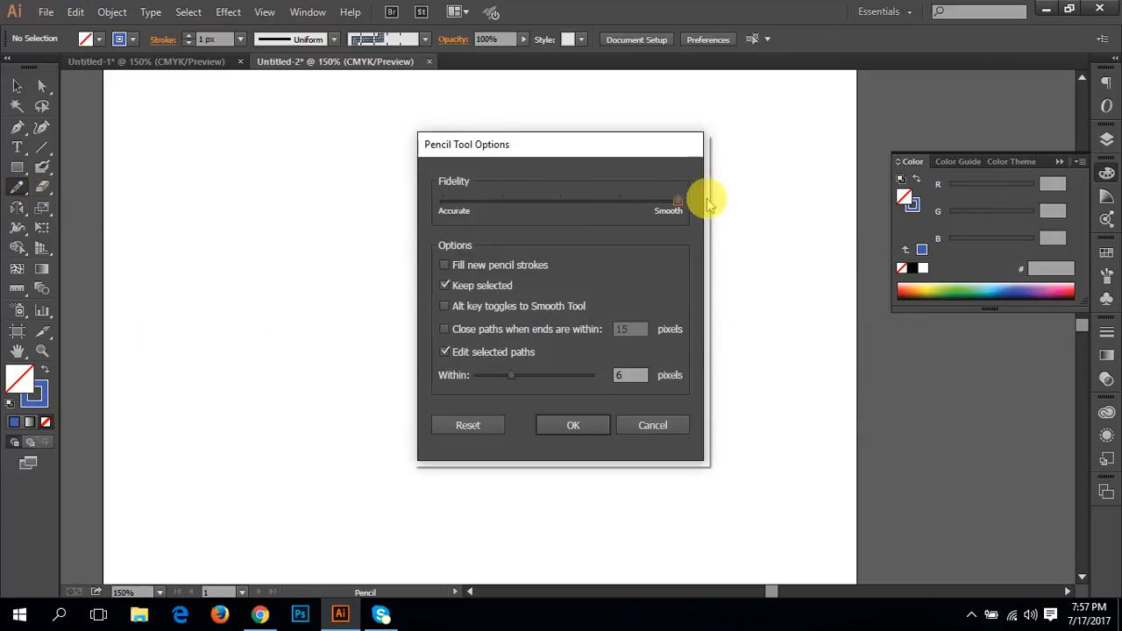
pyautogui.click(602, 426)
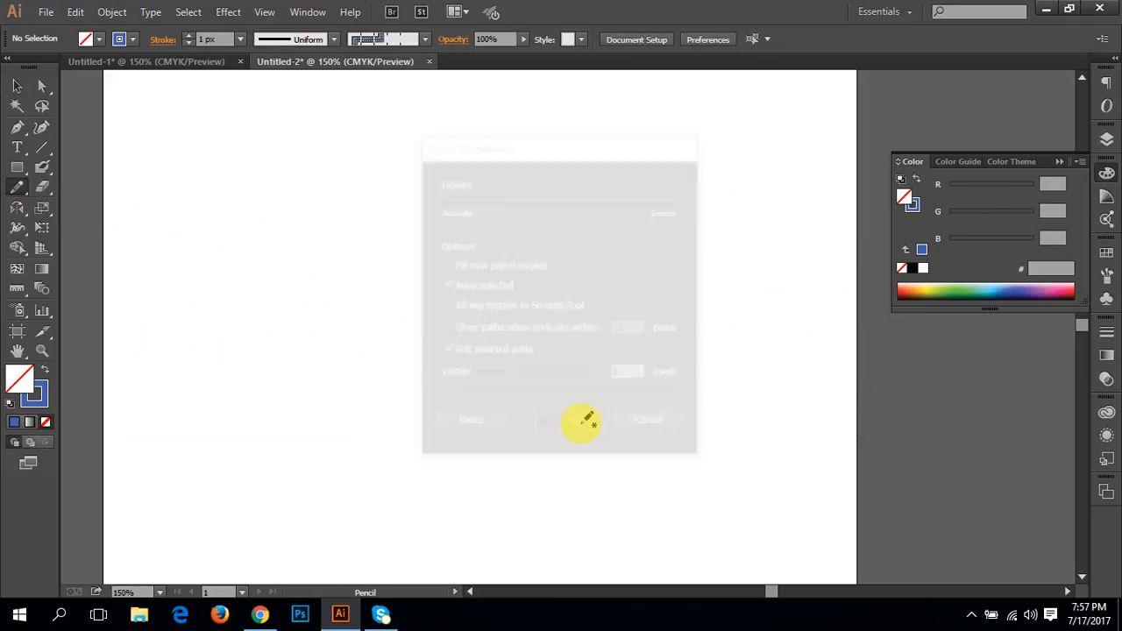
# Step: Draw seven overlapping wavy freehand paths across the artboard with the Pencil tool, spreading them from the upper to the lower part
pyautogui.moveTo(111, 368)
pyautogui.mouseDown()
pyautogui.moveTo(177, 323)
pyautogui.moveTo(428, 358)
pyautogui.moveTo(550, 311)
pyautogui.moveTo(634, 342)
pyautogui.moveTo(900, 361)
pyautogui.mouseUp()
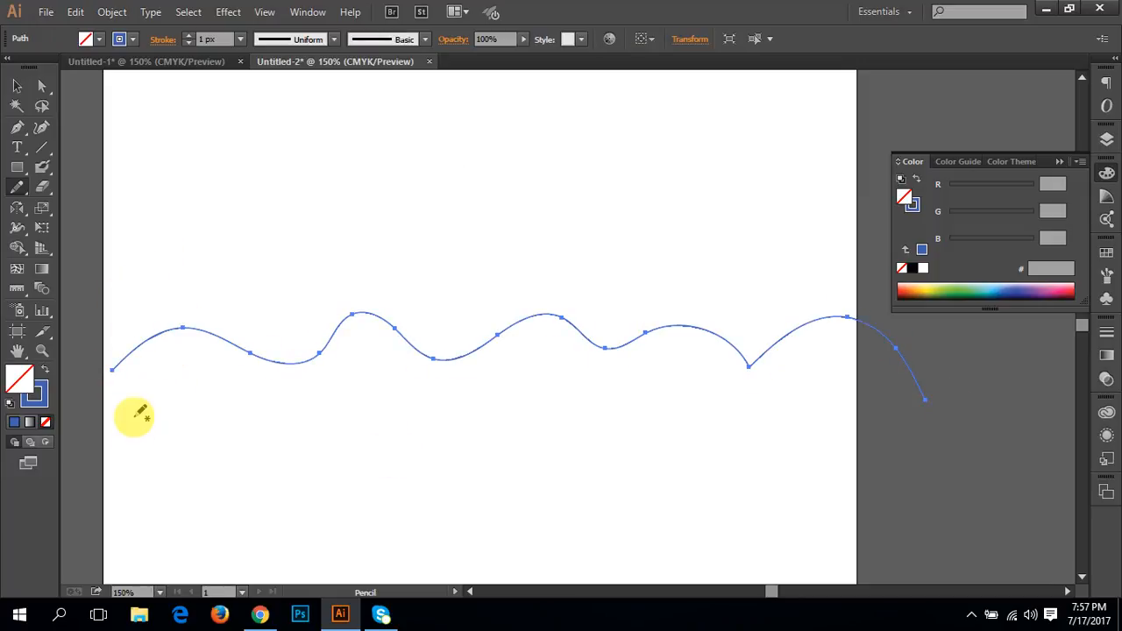
pyautogui.moveTo(130, 417)
pyautogui.mouseDown()
pyautogui.moveTo(317, 287)
pyautogui.moveTo(448, 378)
pyautogui.moveTo(613, 379)
pyautogui.moveTo(744, 292)
pyautogui.moveTo(879, 336)
pyautogui.moveTo(954, 431)
pyautogui.mouseUp()
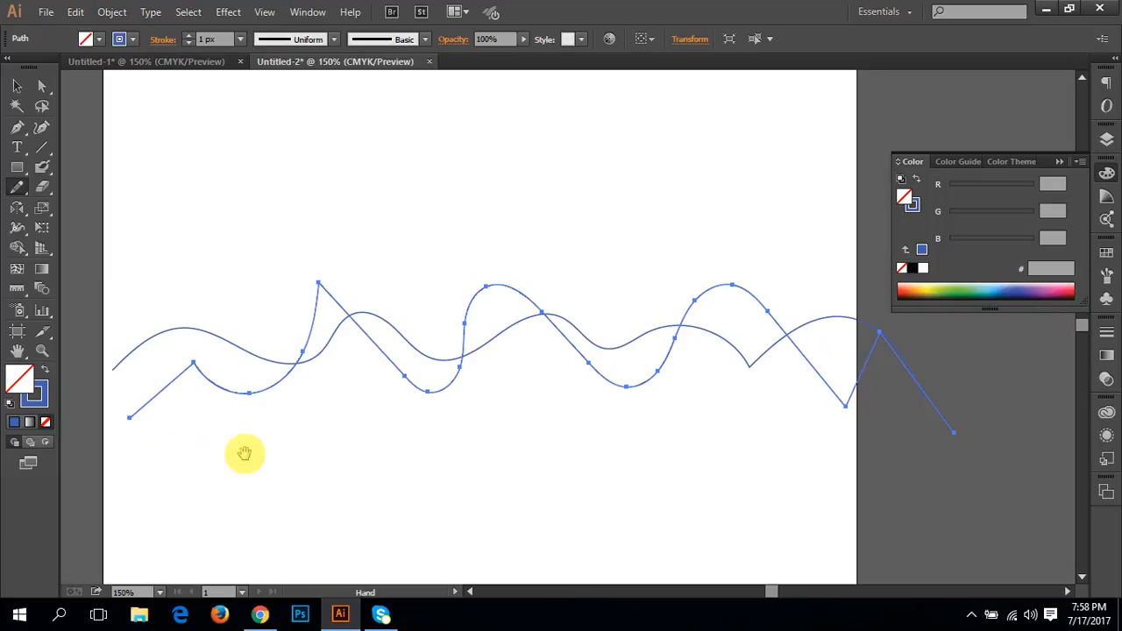
pyautogui.scroll(-2, 243, 453)
pyautogui.moveTo(149, 213)
pyautogui.mouseDown()
pyautogui.moveTo(438, 375)
pyautogui.moveTo(683, 258)
pyautogui.moveTo(975, 412)
pyautogui.mouseUp()
pyautogui.moveTo(150, 399)
pyautogui.mouseDown()
pyautogui.moveTo(184, 351)
pyautogui.moveTo(260, 380)
pyautogui.moveTo(413, 279)
pyautogui.moveTo(539, 285)
pyautogui.moveTo(708, 379)
pyautogui.moveTo(829, 367)
pyautogui.moveTo(938, 449)
pyautogui.mouseUp()
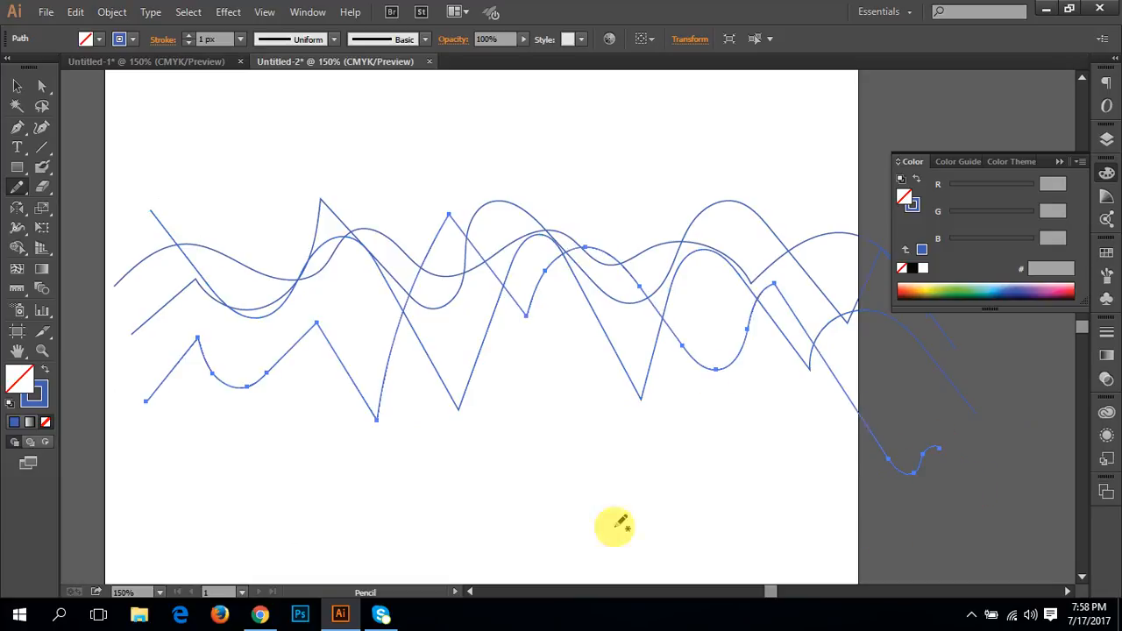
pyautogui.moveTo(185, 484)
pyautogui.mouseDown()
pyautogui.moveTo(390, 387)
pyautogui.moveTo(611, 532)
pyautogui.moveTo(837, 550)
pyautogui.mouseUp()
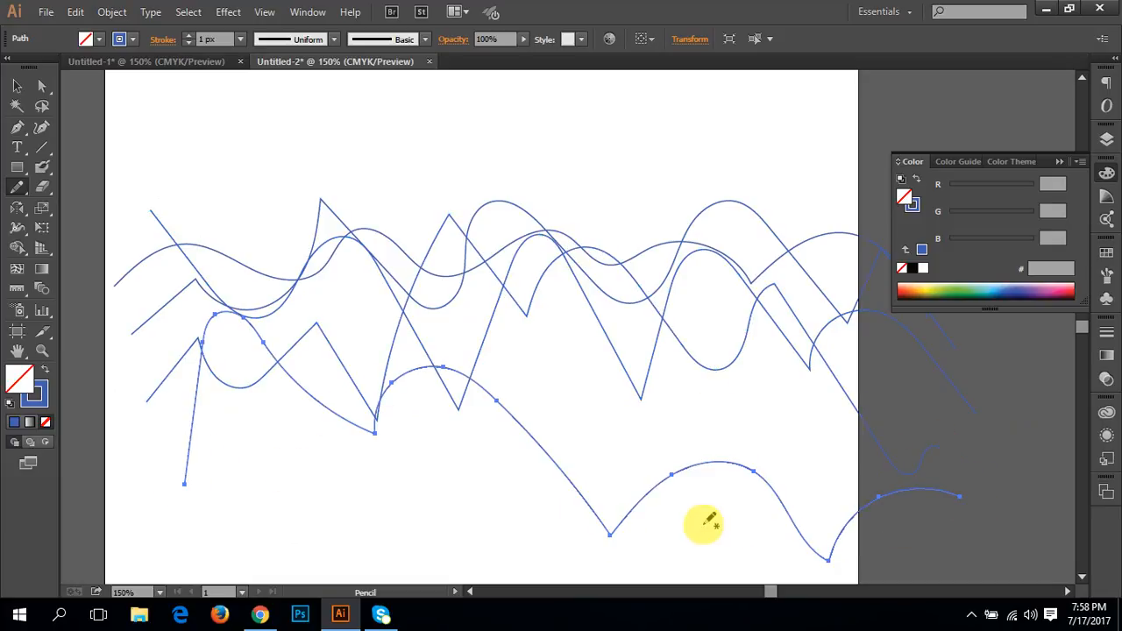
pyautogui.moveTo(735, 535)
pyautogui.mouseDown()
pyautogui.moveTo(636, 464)
pyautogui.moveTo(357, 497)
pyautogui.moveTo(195, 500)
pyautogui.moveTo(80, 452)
pyautogui.mouseUp()
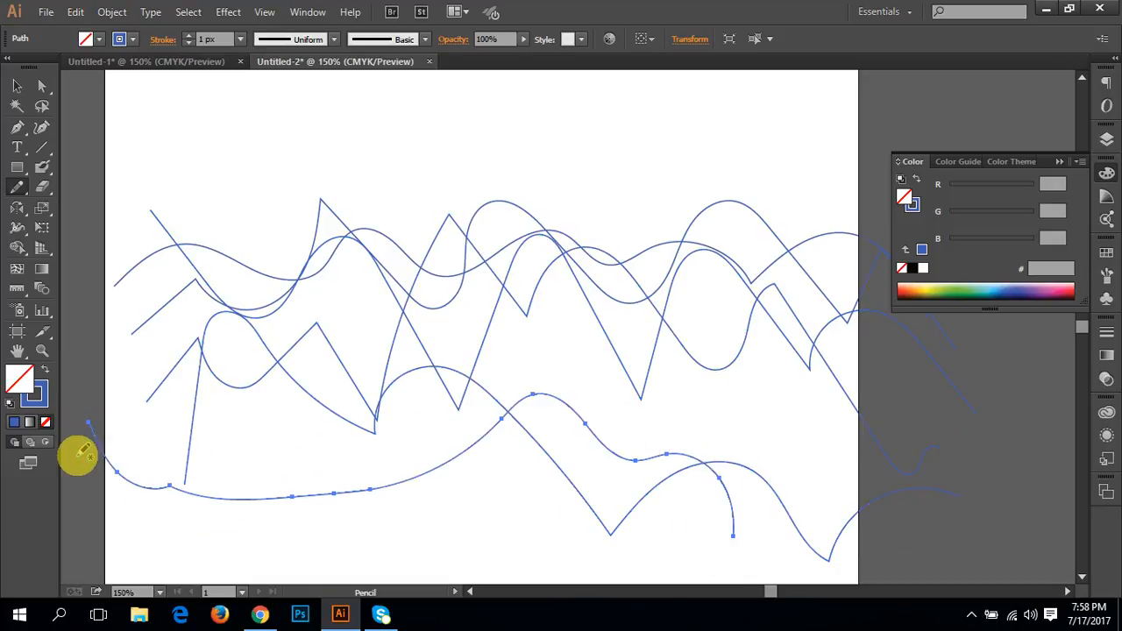
pyautogui.press('space')
pyautogui.moveTo(361, 457); pyautogui.dragTo(412, 448)
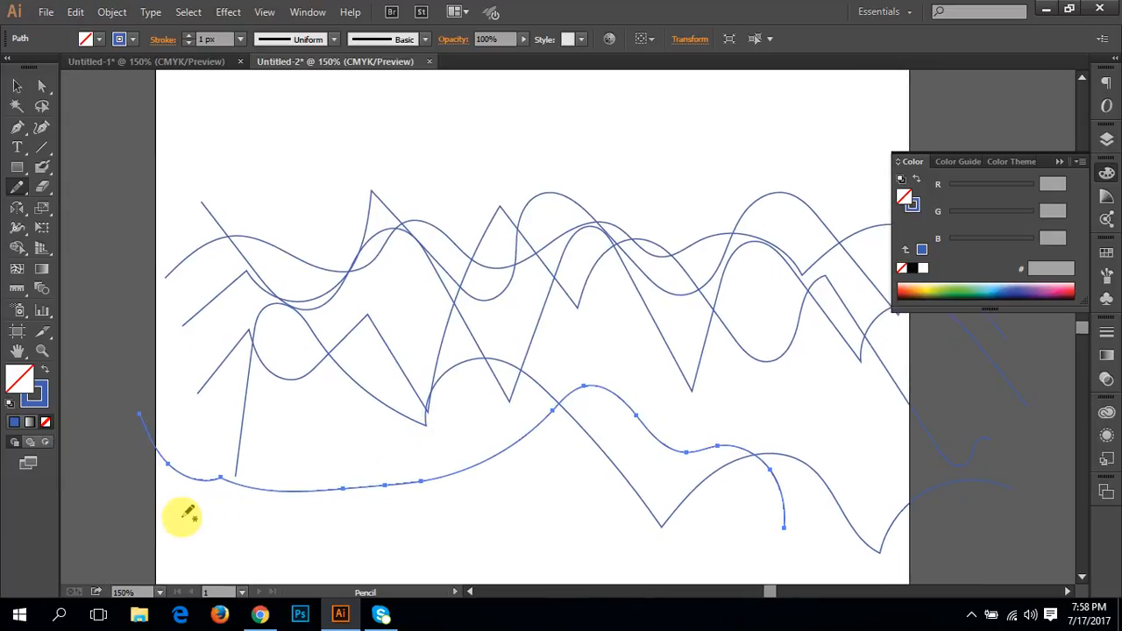
pyautogui.moveTo(181, 517)
pyautogui.mouseDown()
pyautogui.moveTo(237, 457)
pyautogui.moveTo(416, 414)
pyautogui.moveTo(599, 462)
pyautogui.moveTo(737, 395)
pyautogui.moveTo(1109, 498)
pyautogui.moveTo(1072, 471)
pyautogui.mouseUp()
pyautogui.press('space')
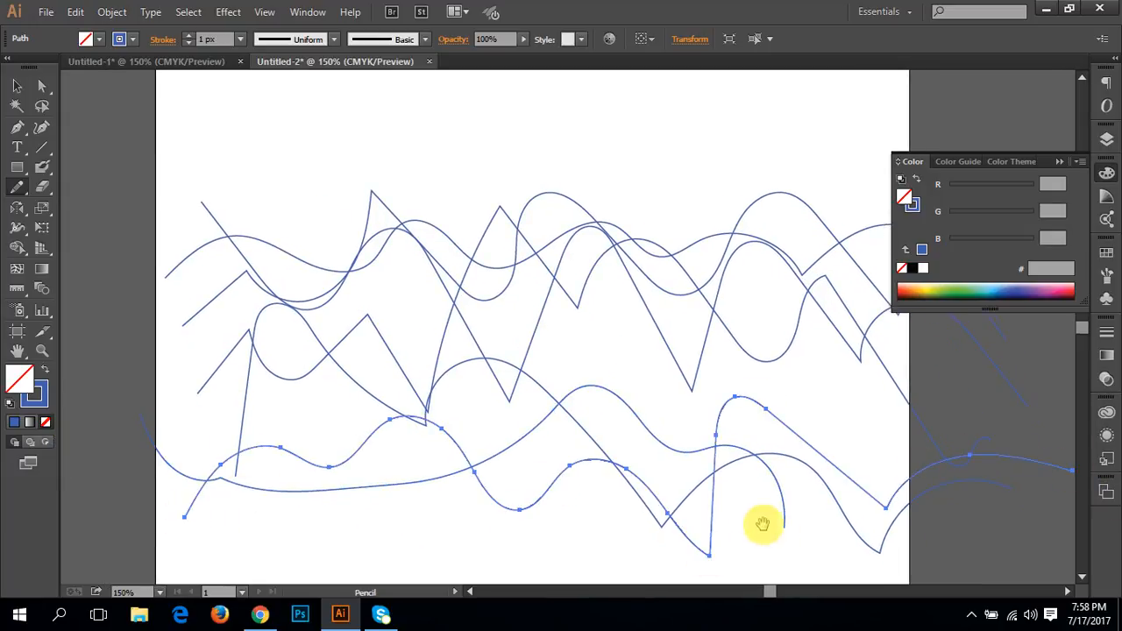
pyautogui.moveTo(695, 421)
pyautogui.mouseDown()
pyautogui.moveTo(619, 394)
pyautogui.moveTo(680, 428)
pyautogui.mouseUp()
# Step: Give the zigzag path that starts highest at the artboard's left edge a yellow-green stroke (#c7cf2d) and no fill
pyautogui.press('v')
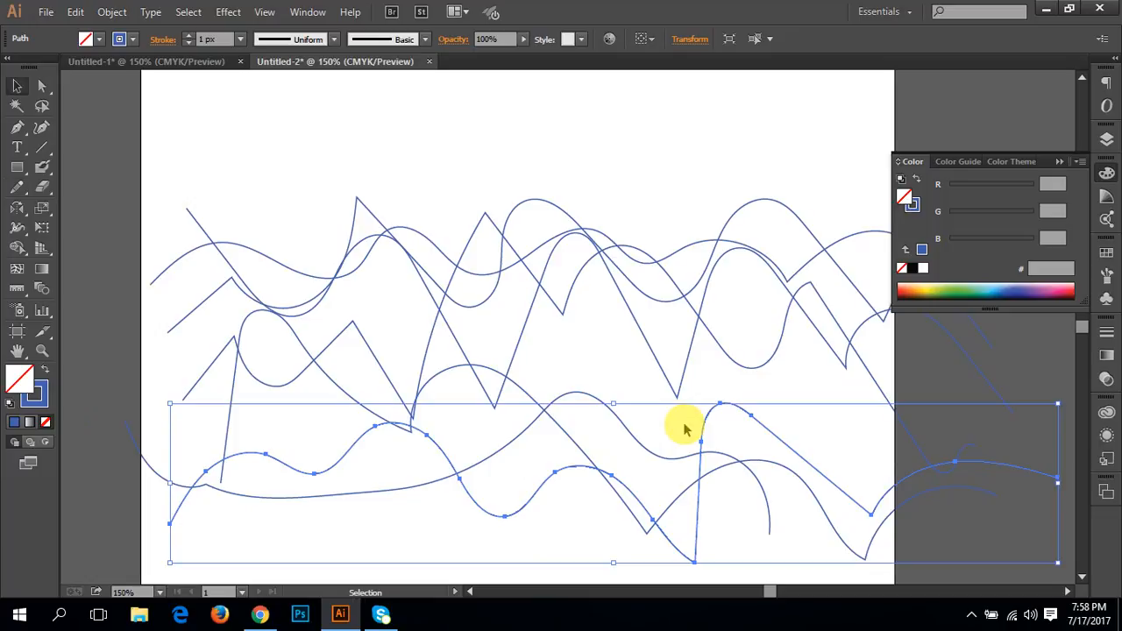
pyautogui.click(131, 326)
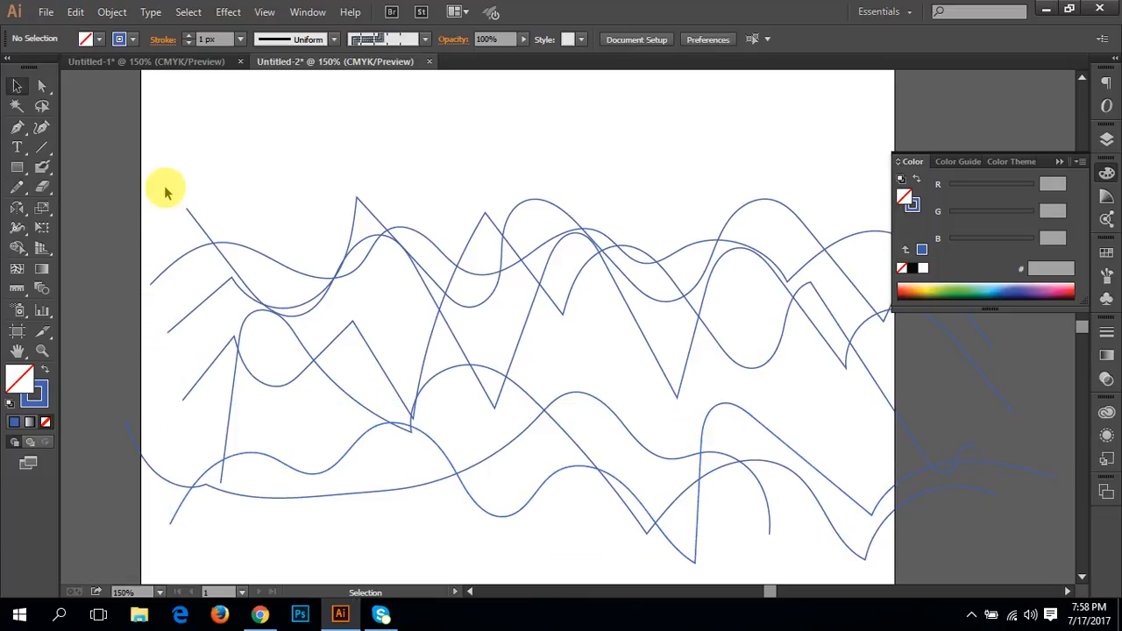
pyautogui.click(201, 231)
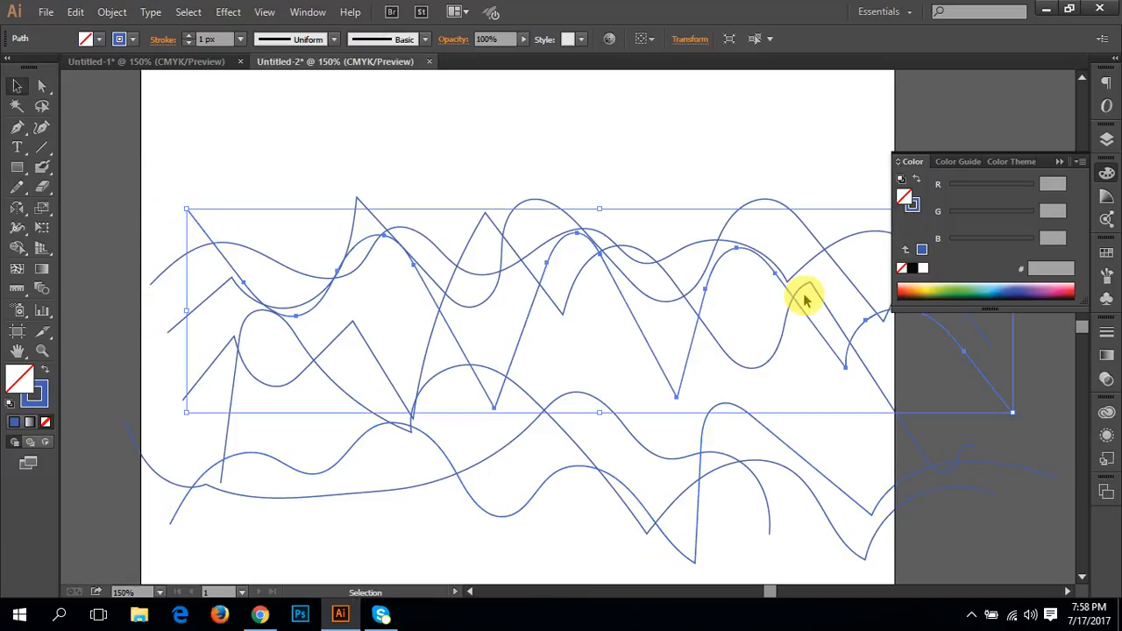
pyautogui.click(934, 285)
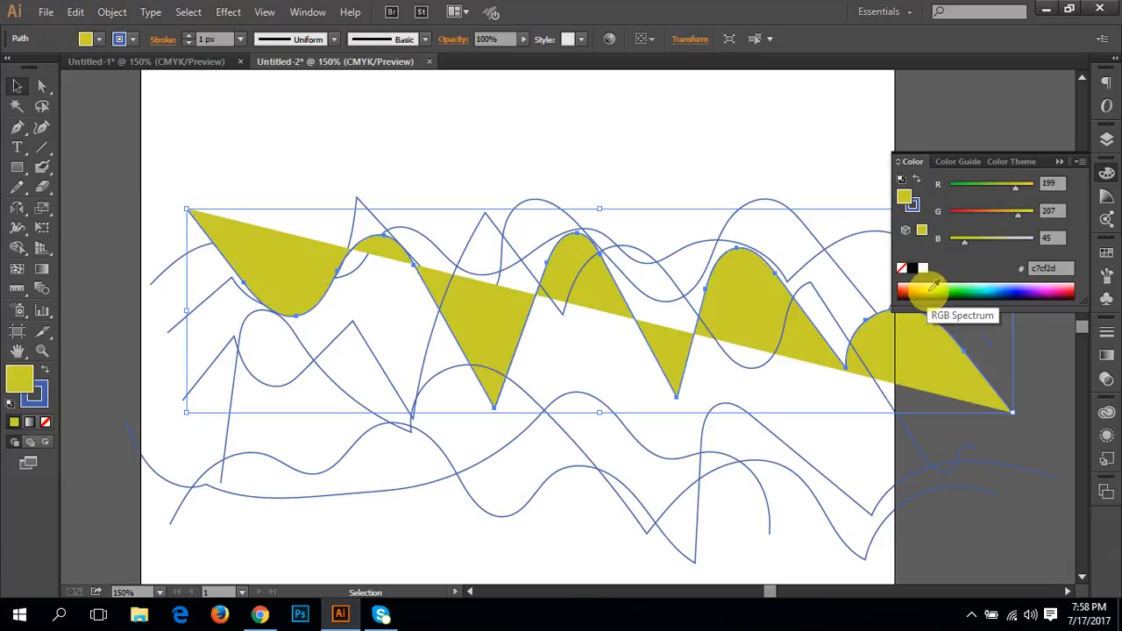
pyautogui.click(48, 395)
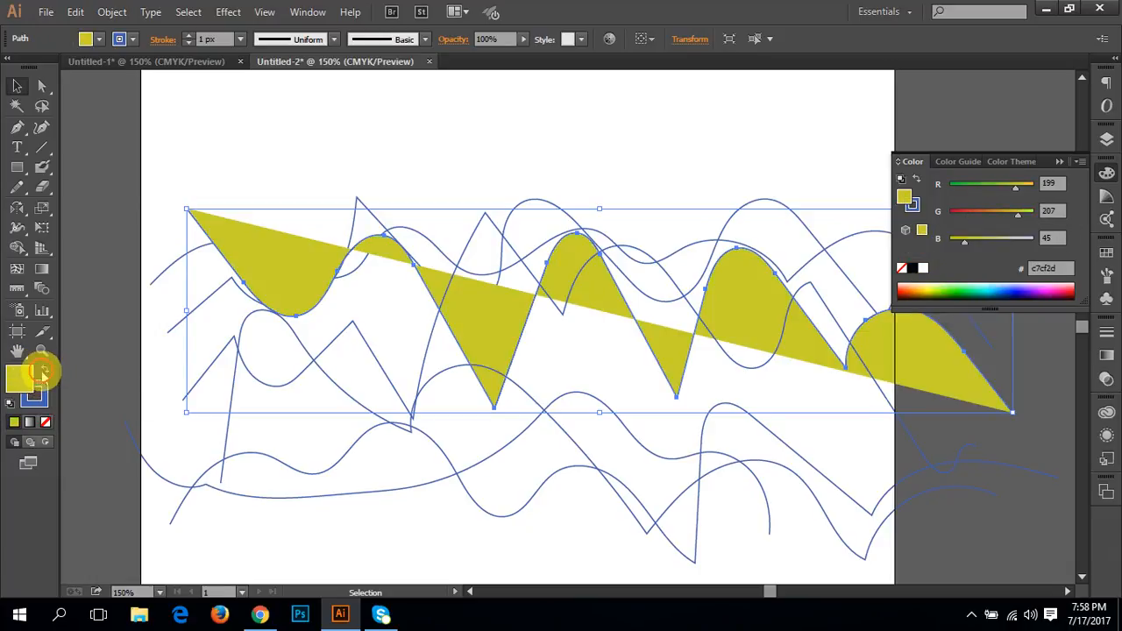
pyautogui.hotkey('shift', 'x')
pyautogui.click(45, 423)
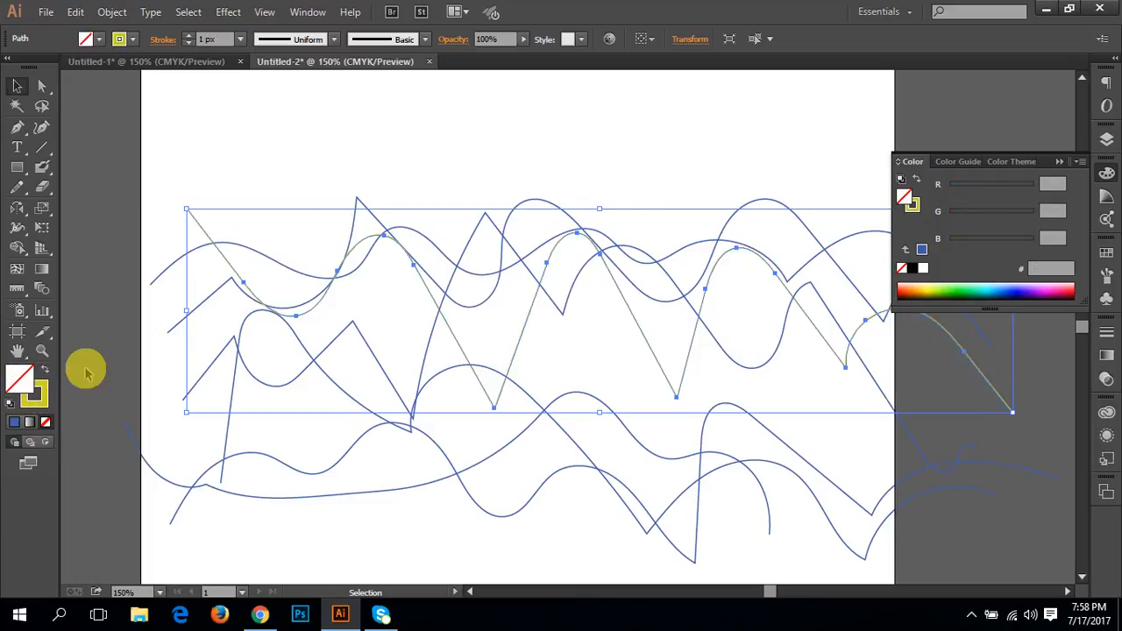
pyautogui.click(109, 263)
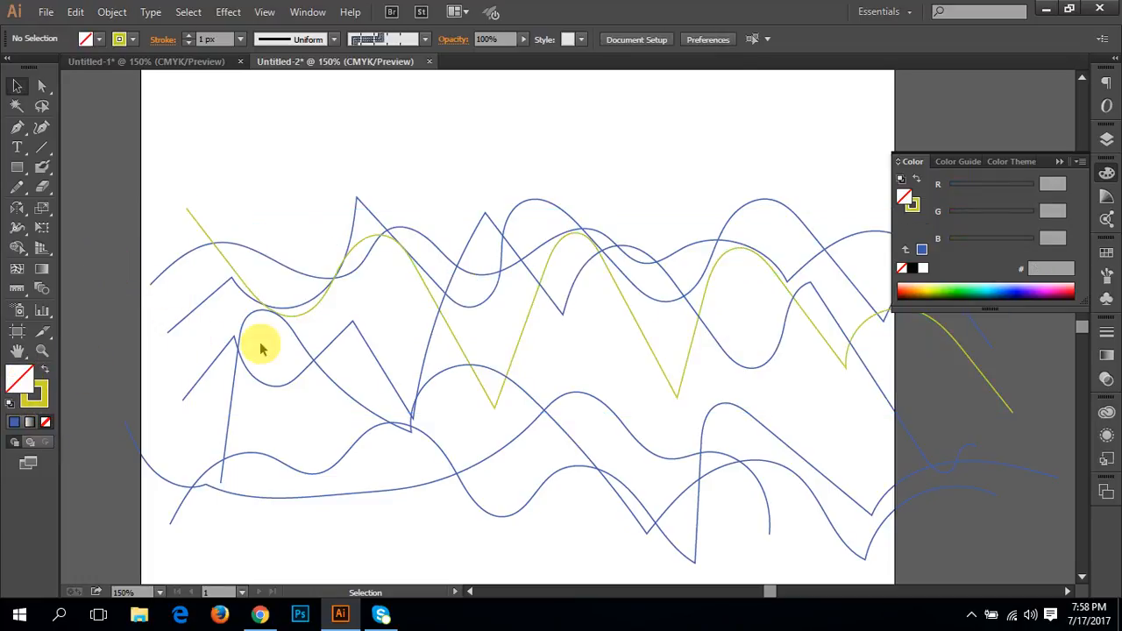
# Step: Give the wavy path that rises steeply at its left end a red stroke (#b90000) and deselect it
pyautogui.click(227, 389)
pyautogui.click(37, 396)
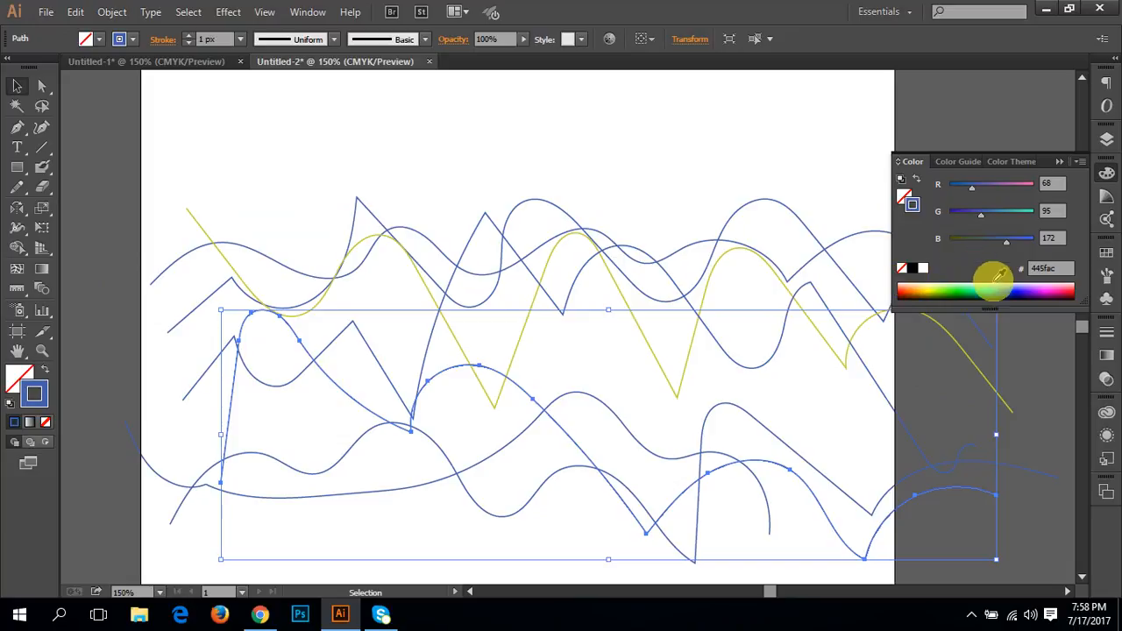
pyautogui.click(896, 292)
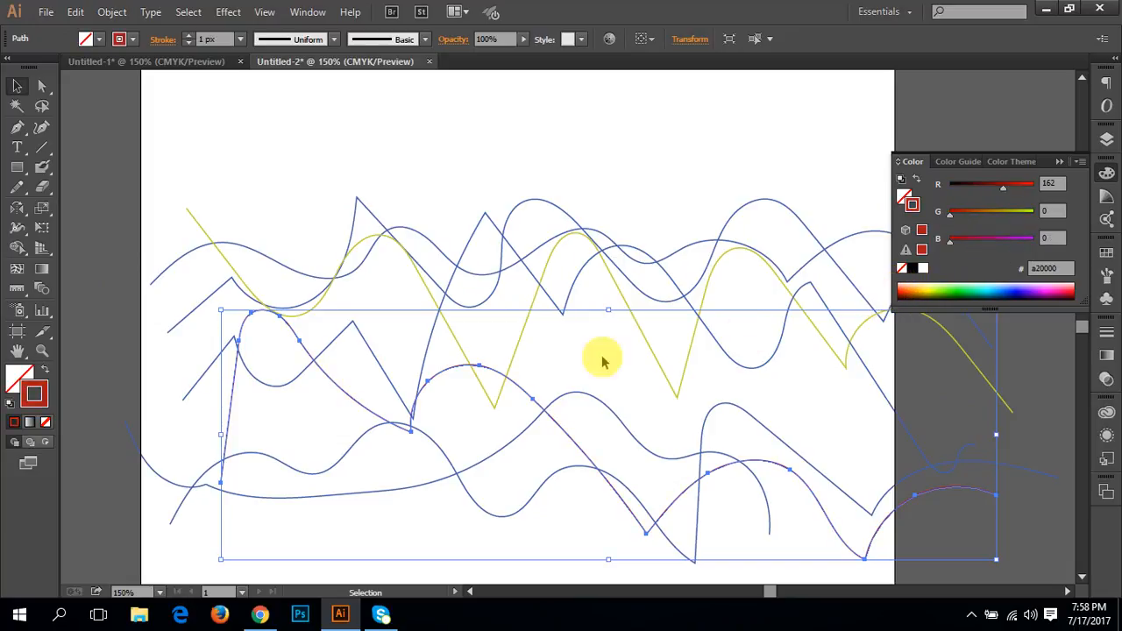
pyautogui.moveTo(903, 289); pyautogui.dragTo(894, 291)
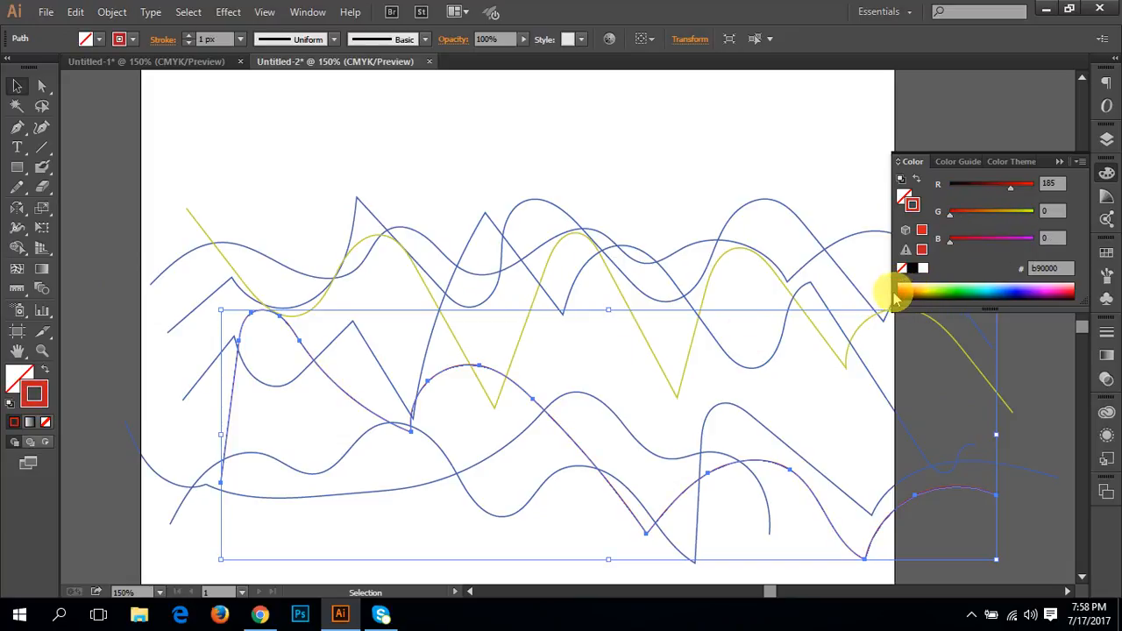
pyautogui.click(285, 419)
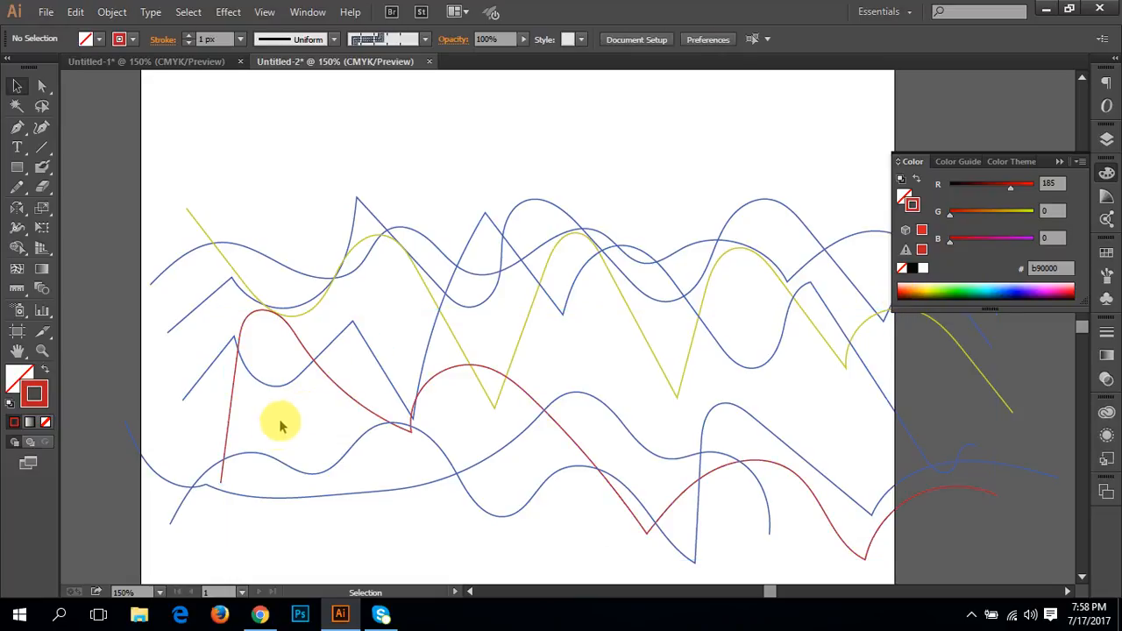
# Step: Colour the long shallow lower path's stroke magenta (#cf00d0) and the middle zigzag path's stroke cyan (#00c7d0)
pyautogui.click(266, 498)
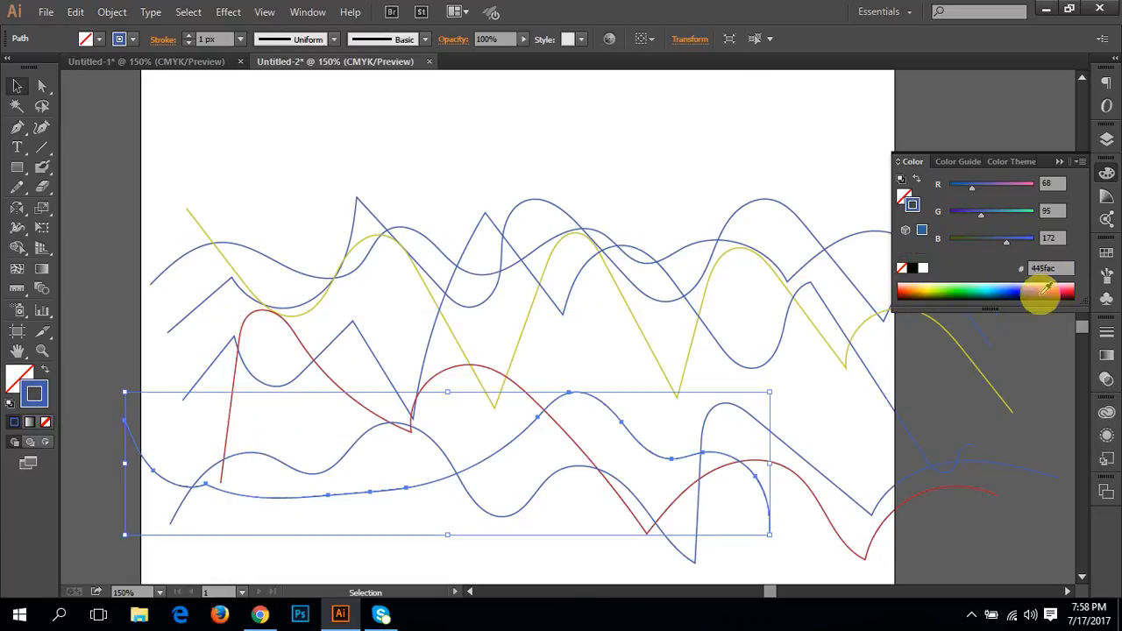
pyautogui.click(1048, 290)
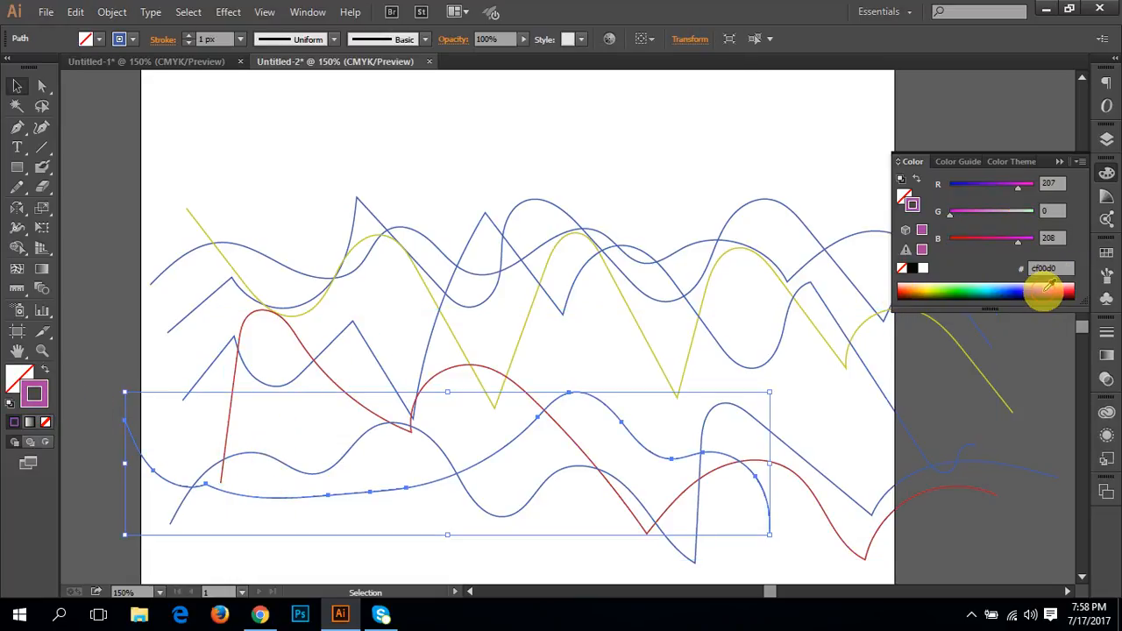
pyautogui.click(470, 543)
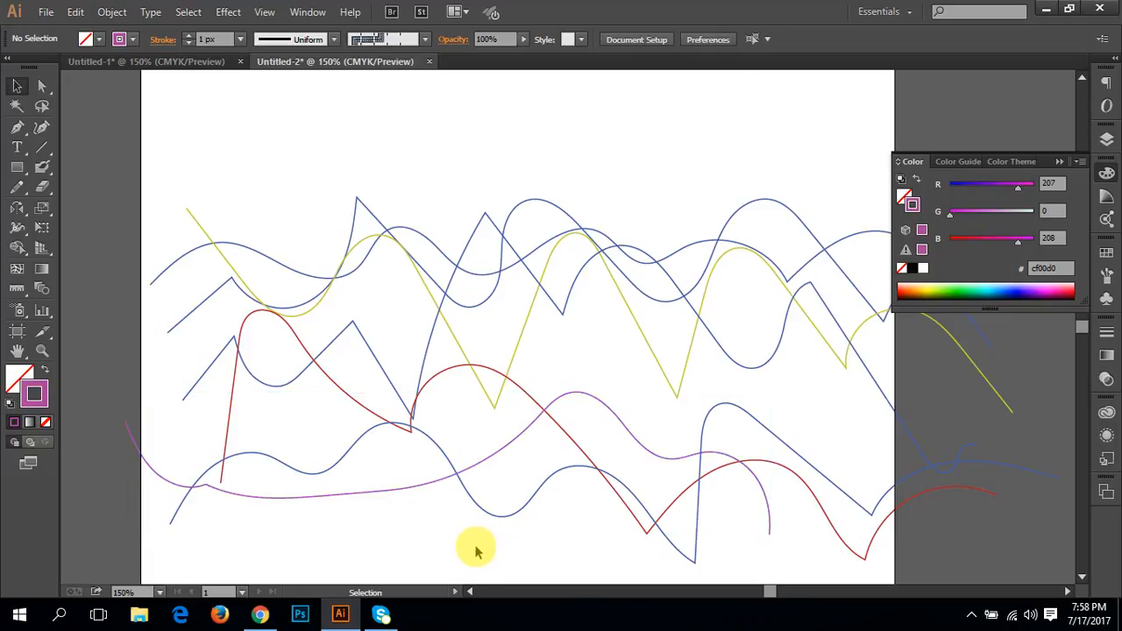
pyautogui.click(202, 372)
pyautogui.moveTo(980, 285); pyautogui.dragTo(990, 287)
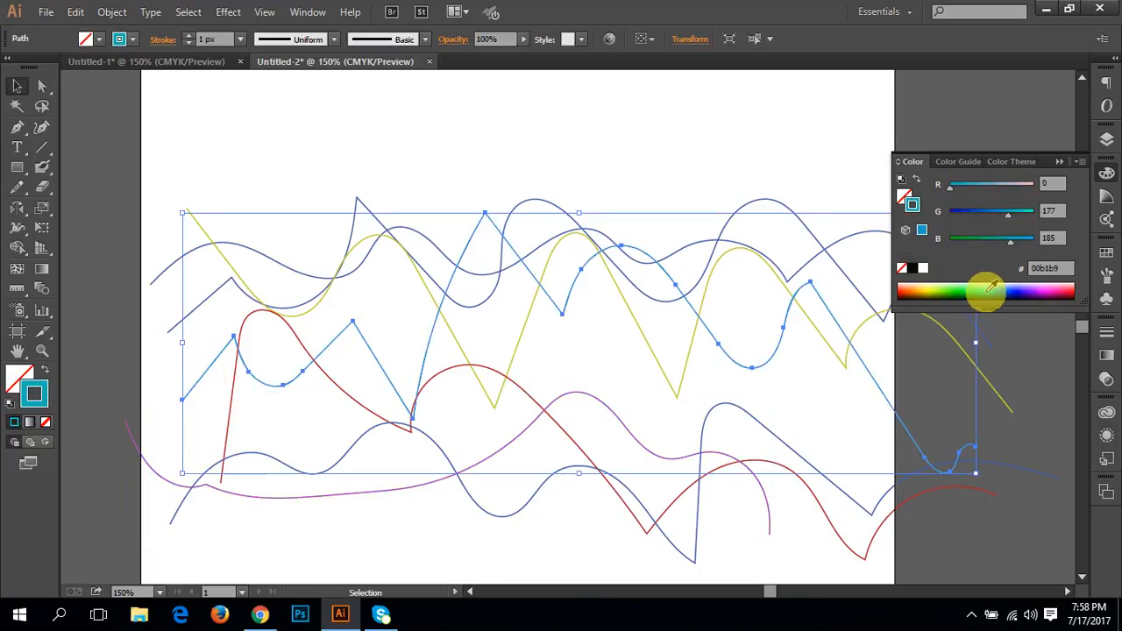
pyautogui.click(1030, 420)
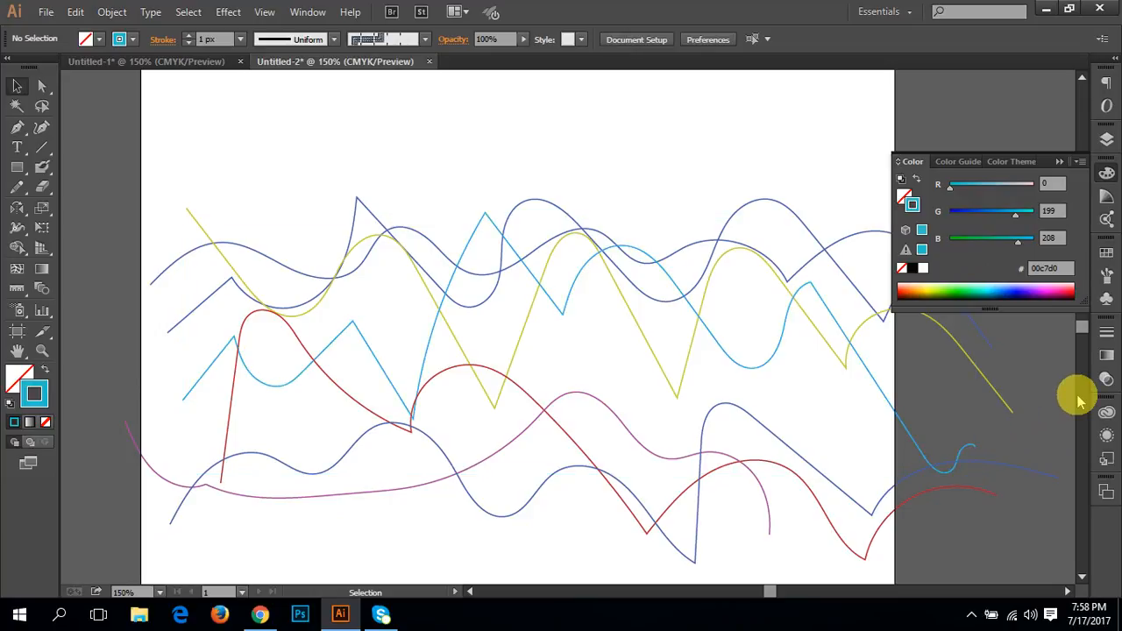
# Step: Select all seven paths and set the Blend options to Specified Steps with 200 steps
pyautogui.moveTo(258, 539); pyautogui.dragTo(88, 165)
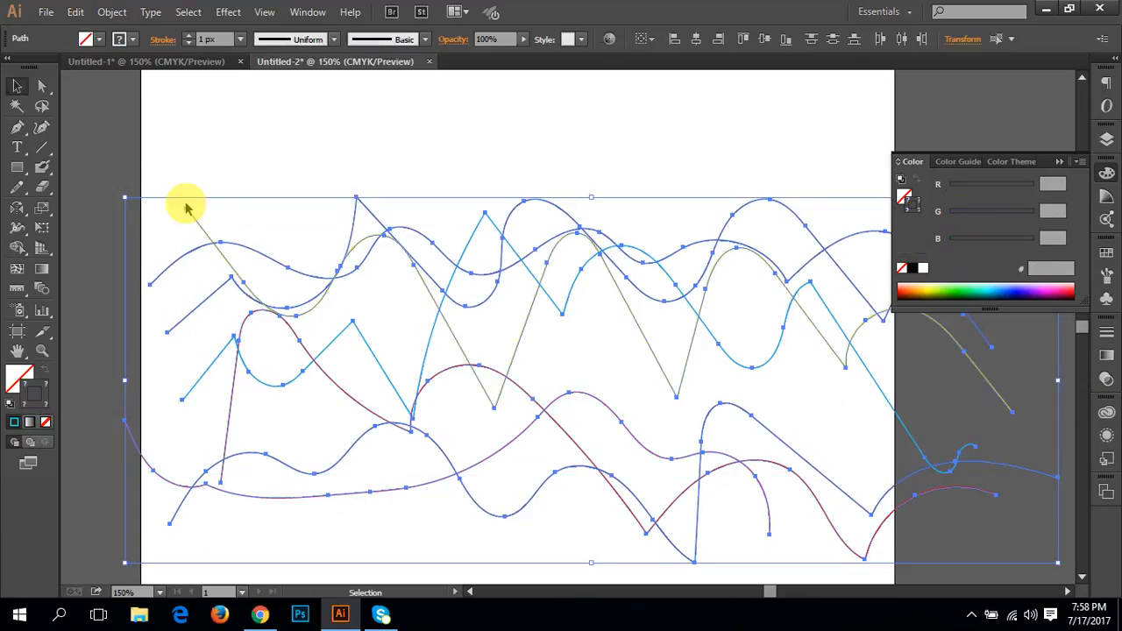
pyautogui.doubleClick(41, 288)
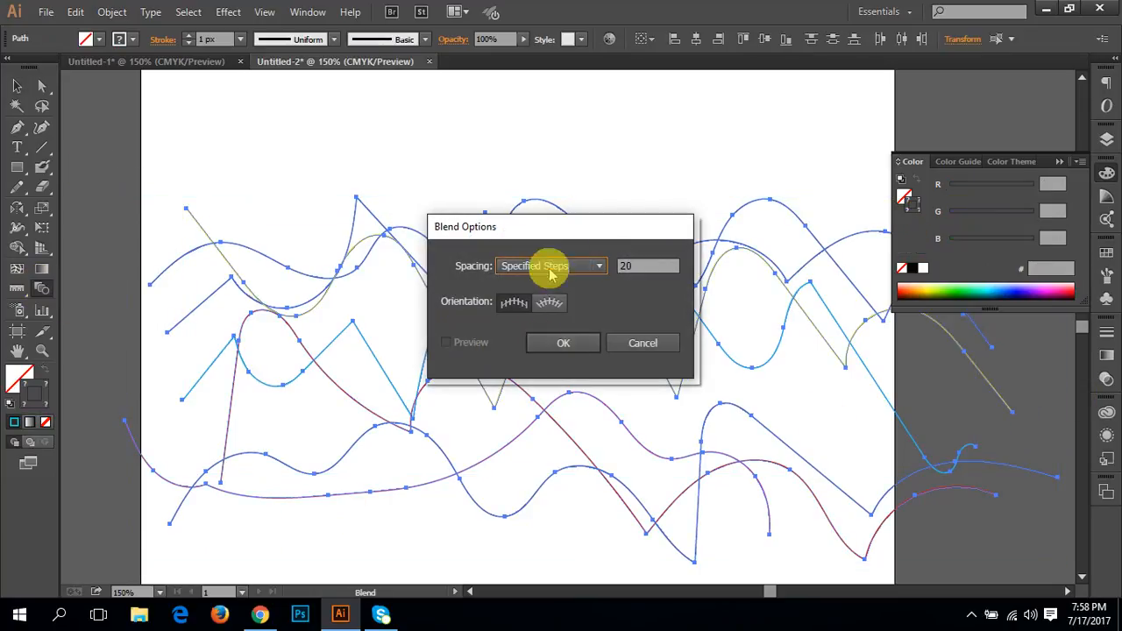
pyautogui.doubleClick(655, 265)
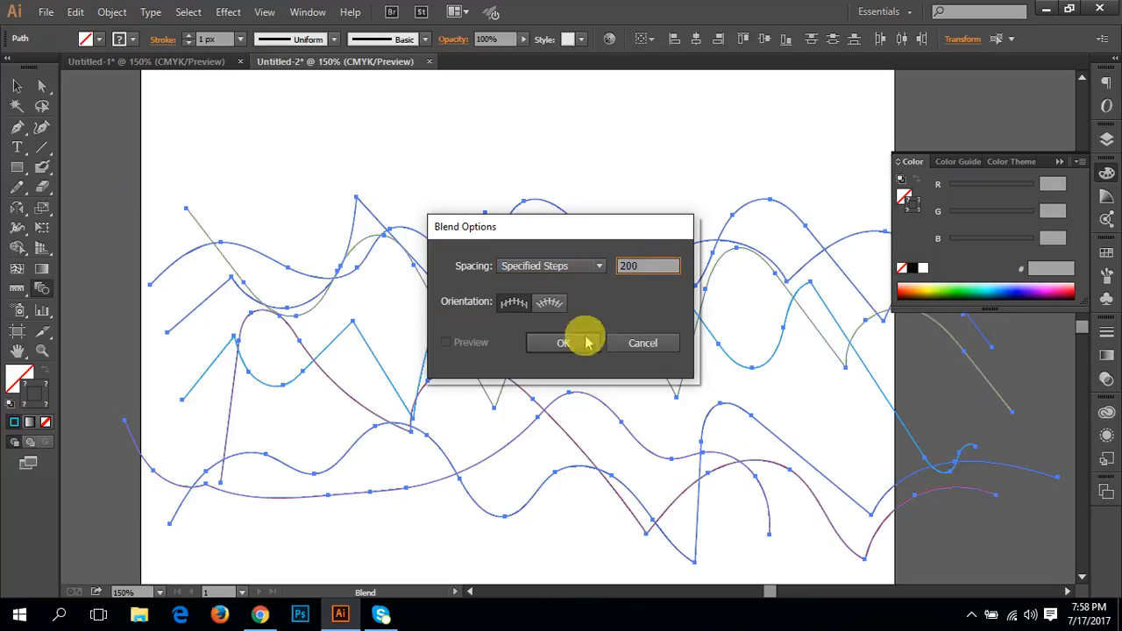
pyautogui.click(539, 265)
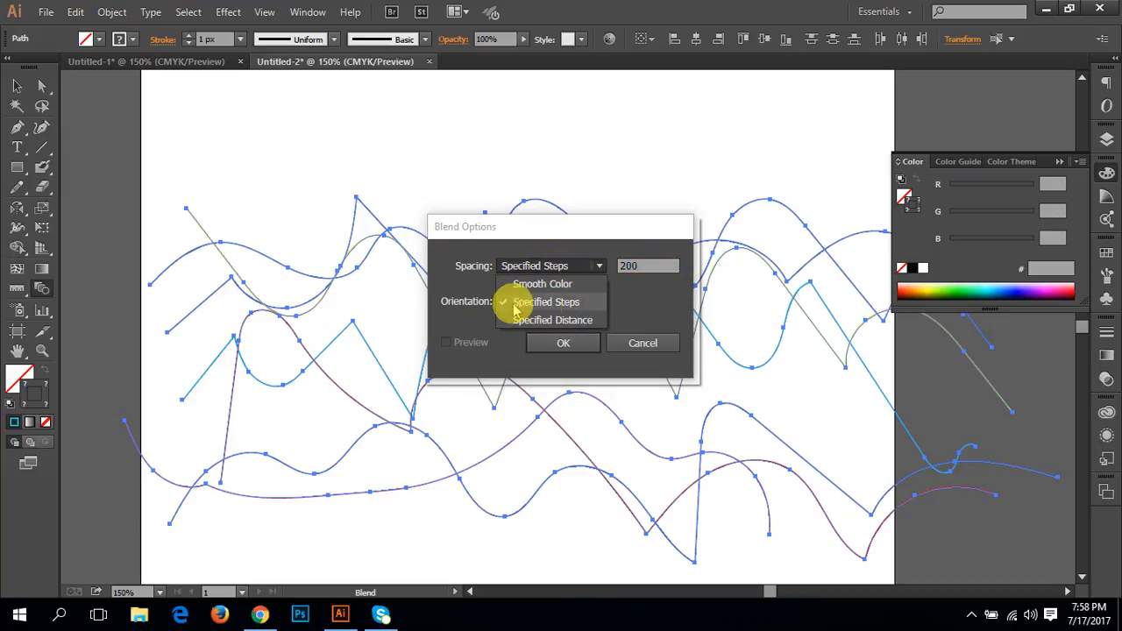
pyautogui.click(575, 302)
pyautogui.click(570, 342)
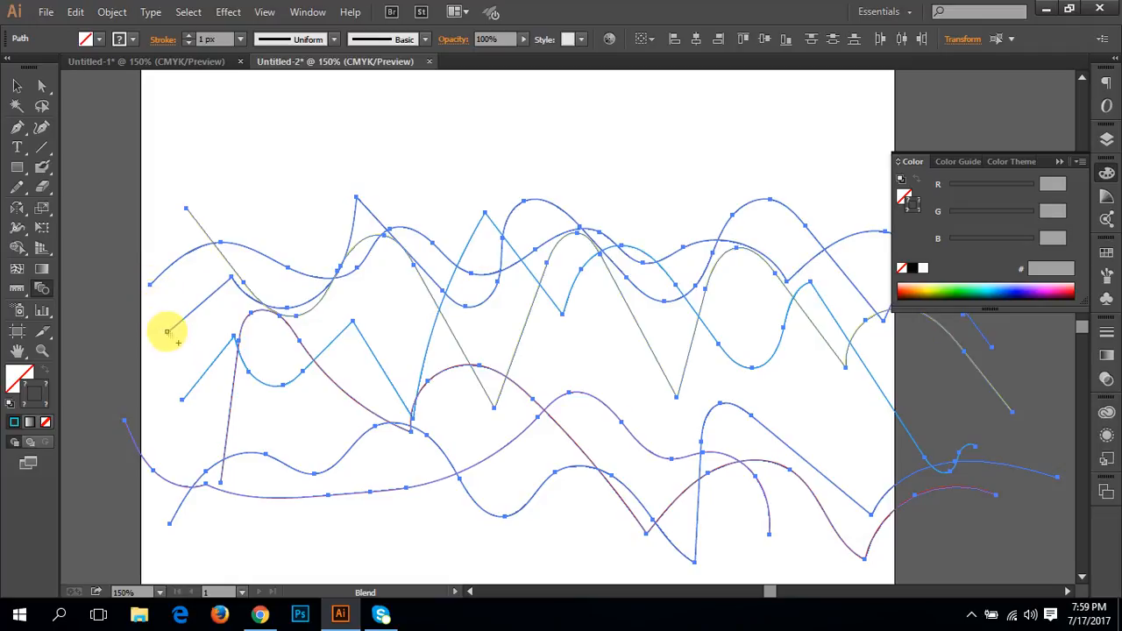
pyautogui.click(167, 332)
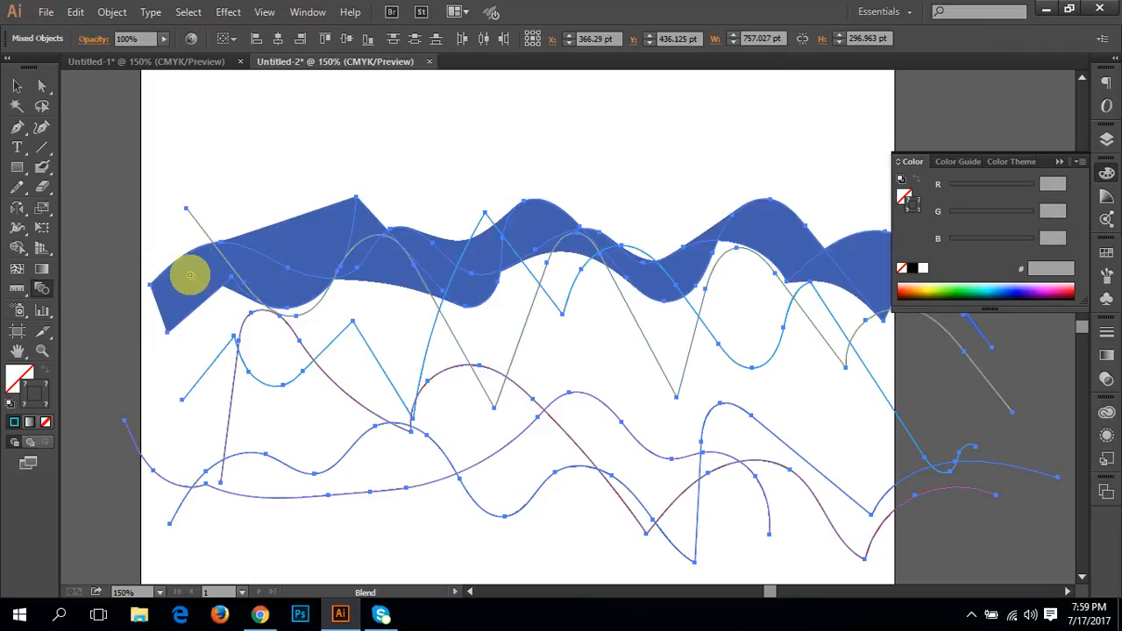
pyautogui.hotkey('ctrl', 'z')
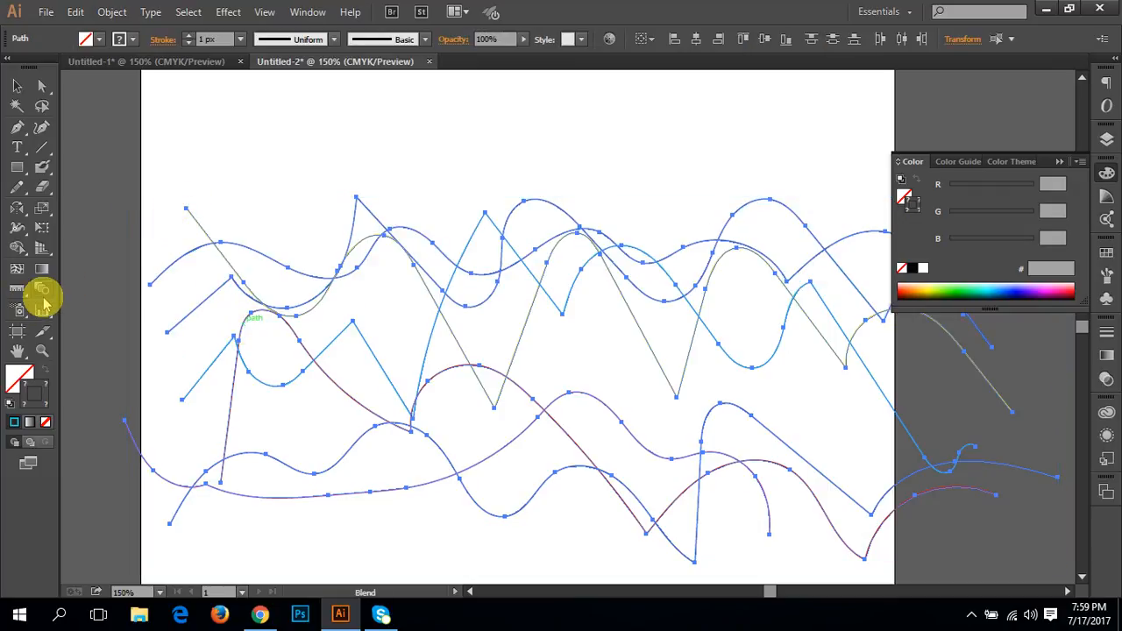
pyautogui.click(16, 86)
pyautogui.scroll(-2, 219, 377)
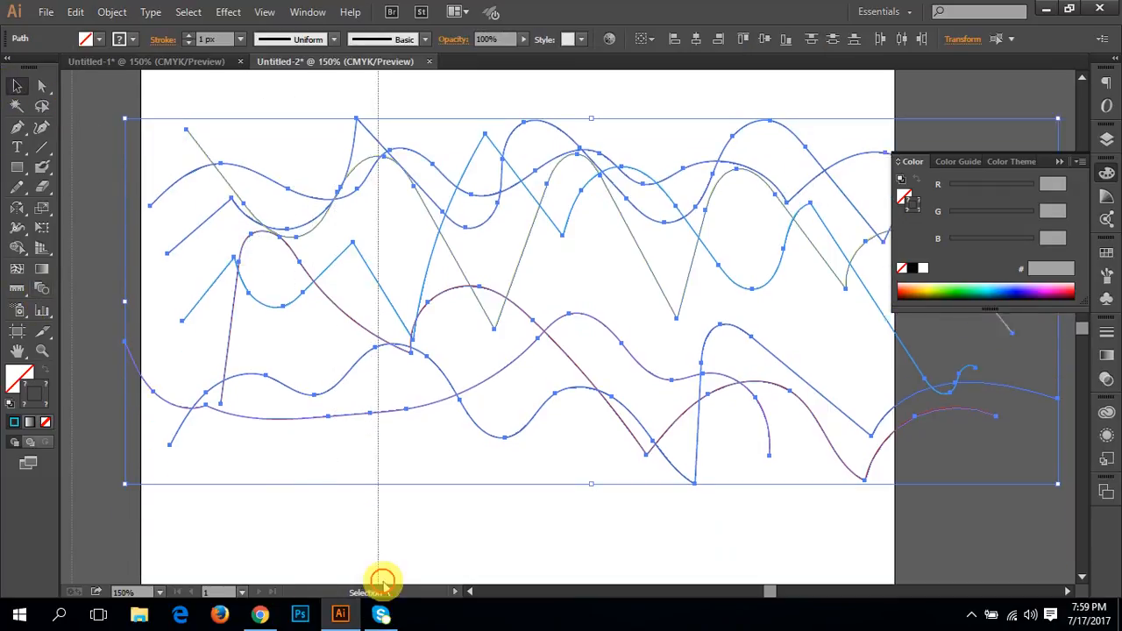
pyautogui.scroll(1, 369, 363)
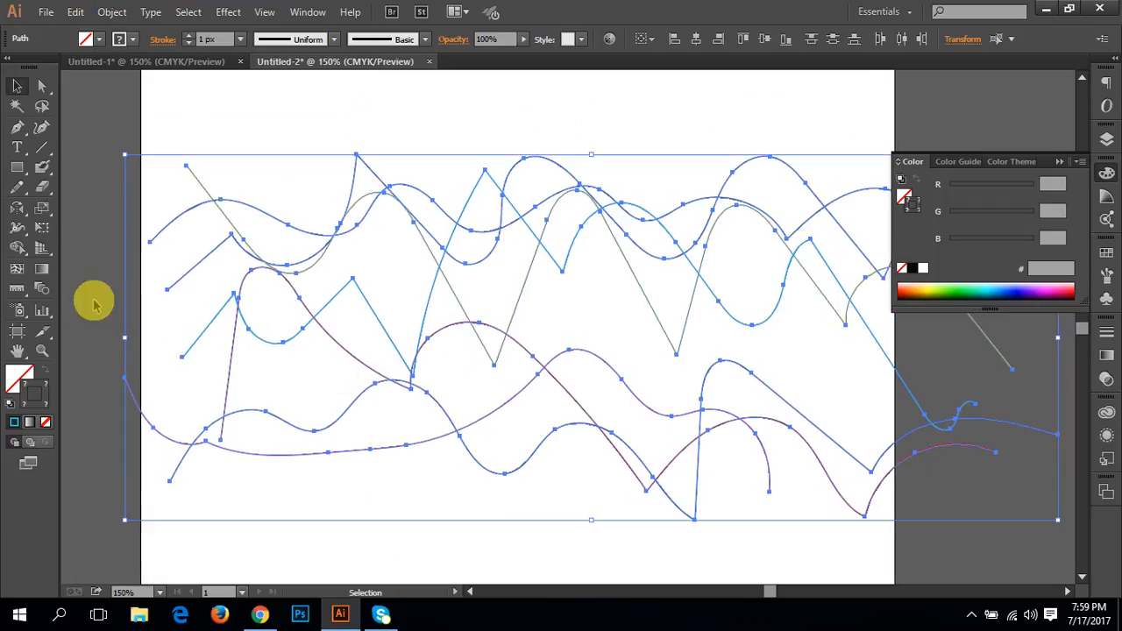
# Step: Blend all seven paths into one object through their left end points, starting from the yellow-green zigzag and its neighbouring blue path
pyautogui.click(42, 286)
pyautogui.doubleClick(42, 287)
pyautogui.click(562, 342)
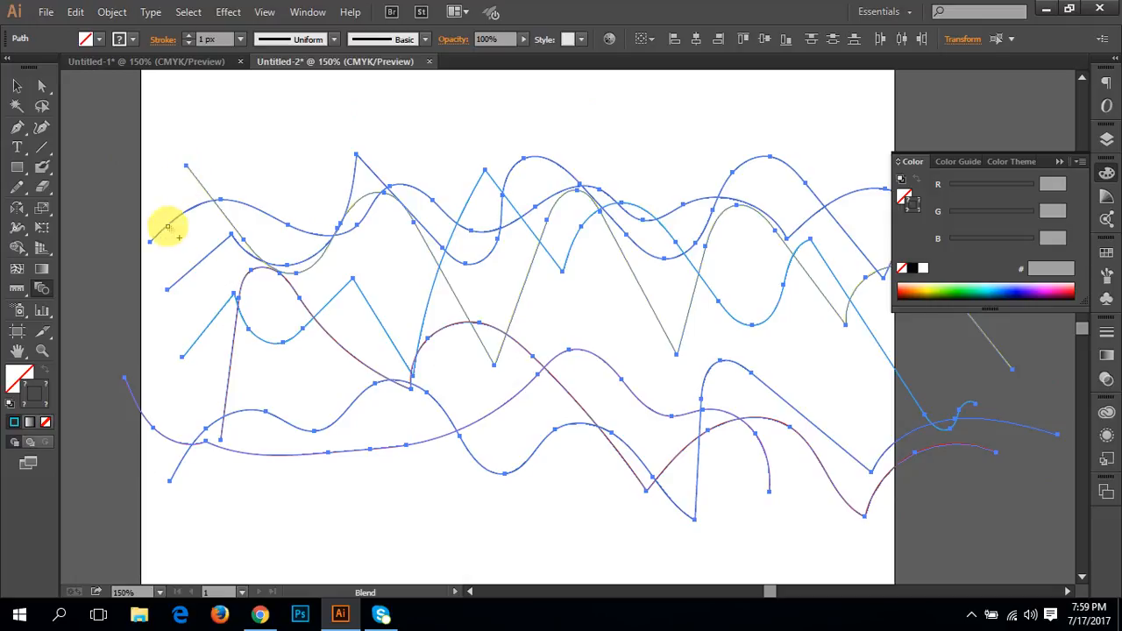
pyautogui.click(151, 240)
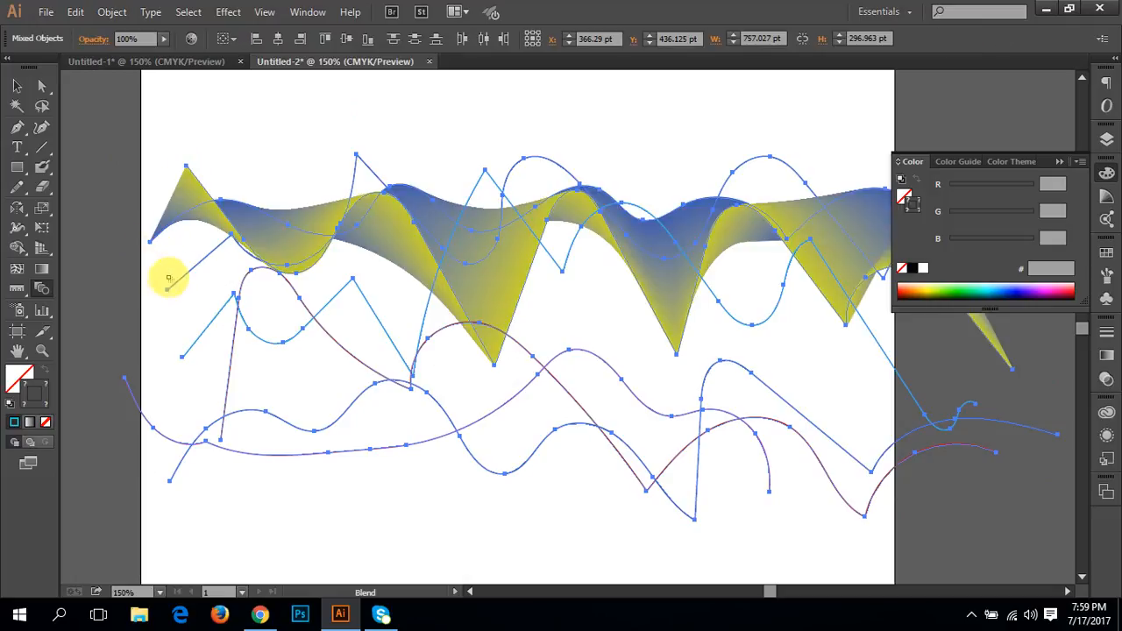
pyautogui.click(166, 291)
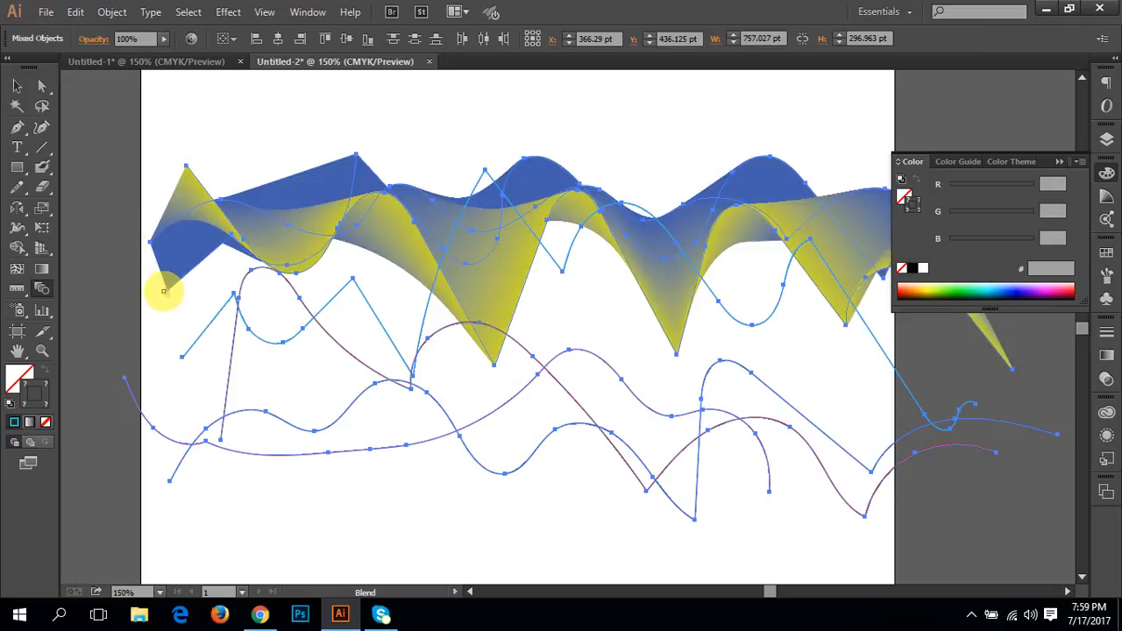
pyautogui.click(182, 356)
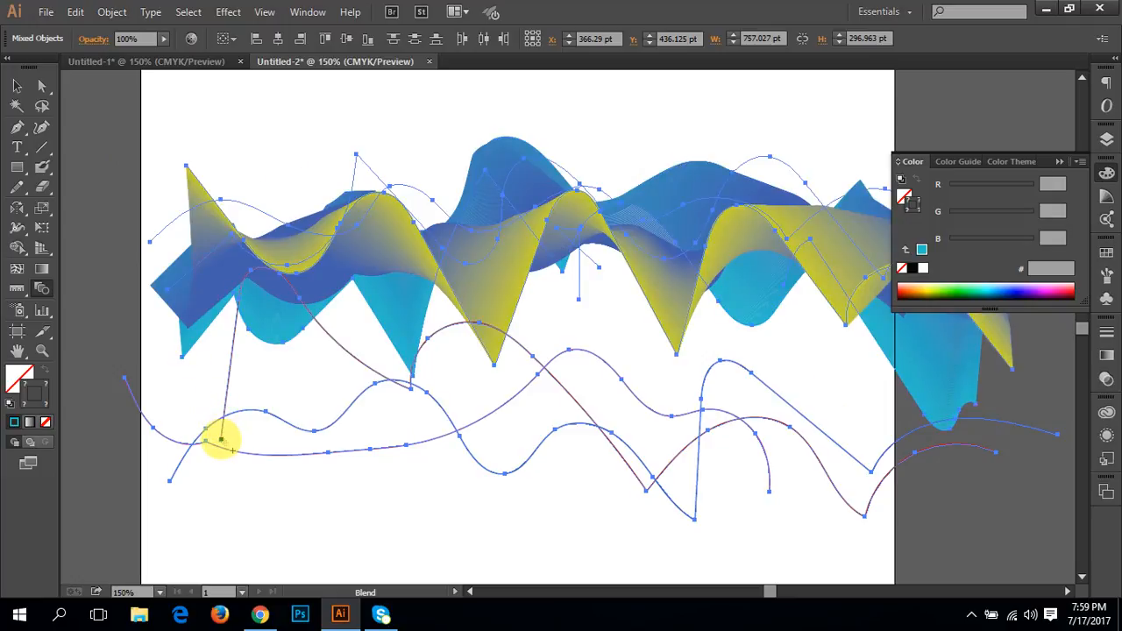
pyautogui.click(220, 439)
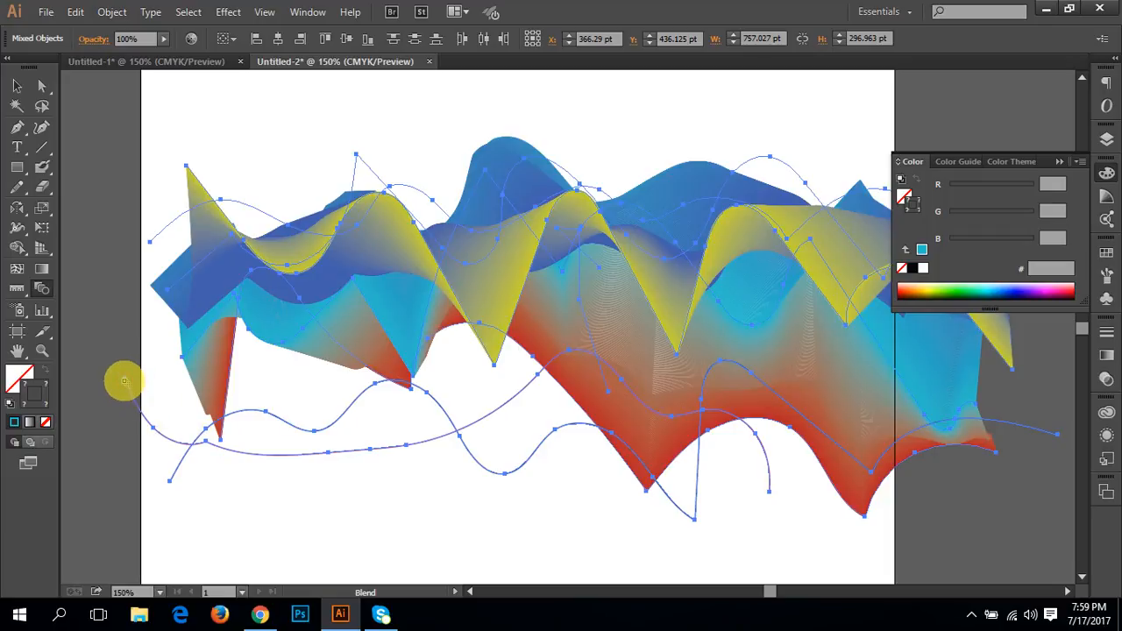
pyautogui.click(124, 381)
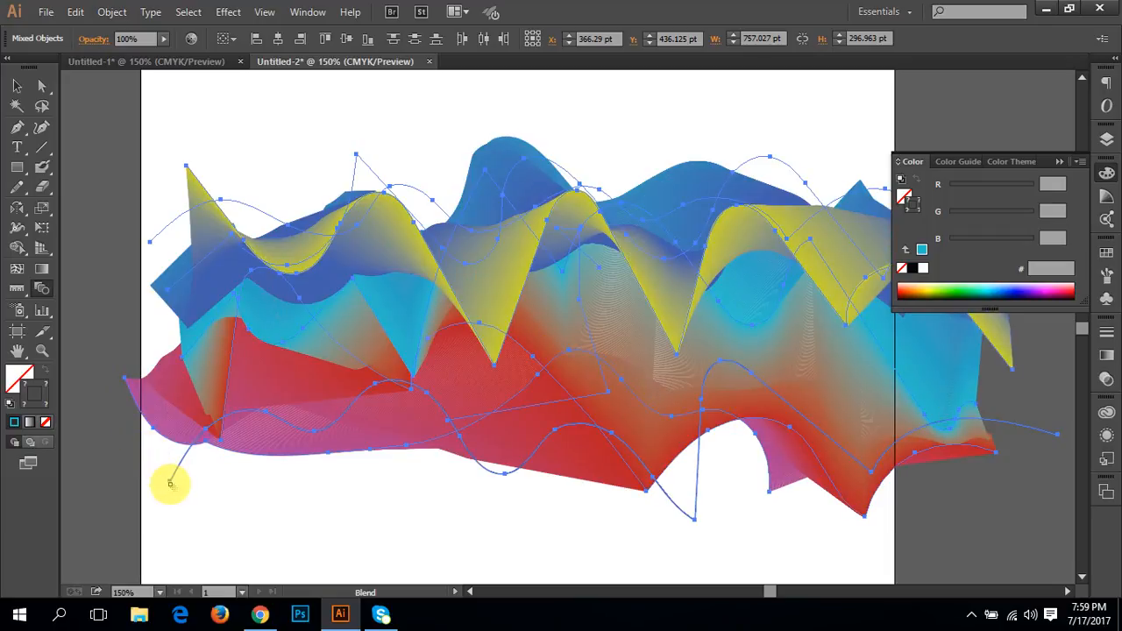
pyautogui.click(169, 480)
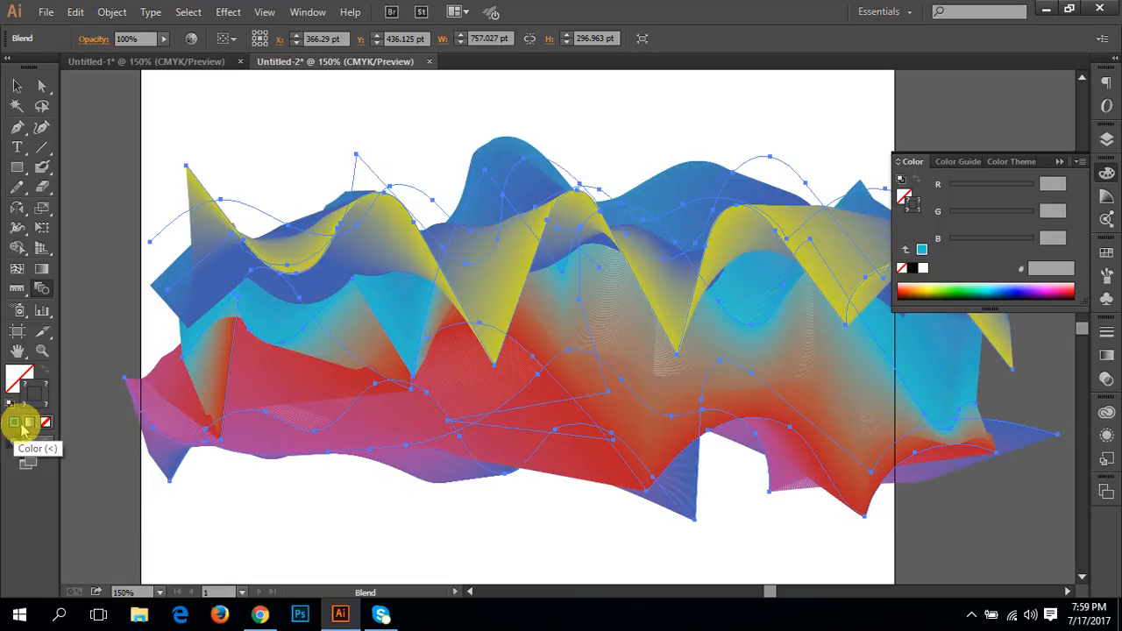
# Step: Apply a white-to-black gradient to the stroke of the whole blend
pyautogui.click(16, 85)
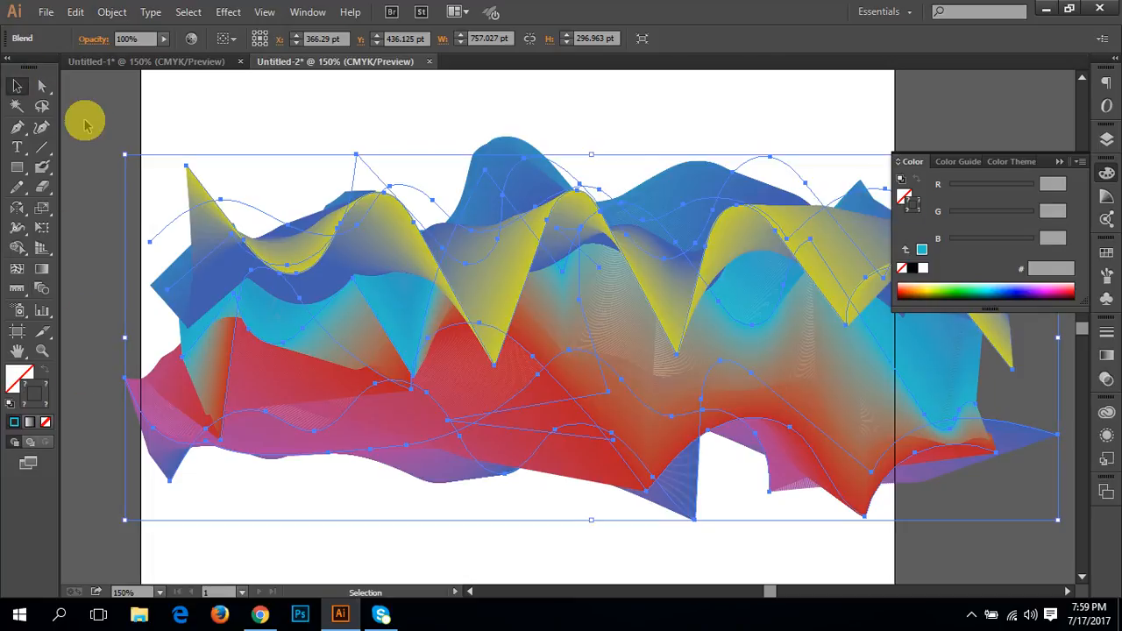
pyautogui.moveTo(143, 93); pyautogui.dragTo(469, 564)
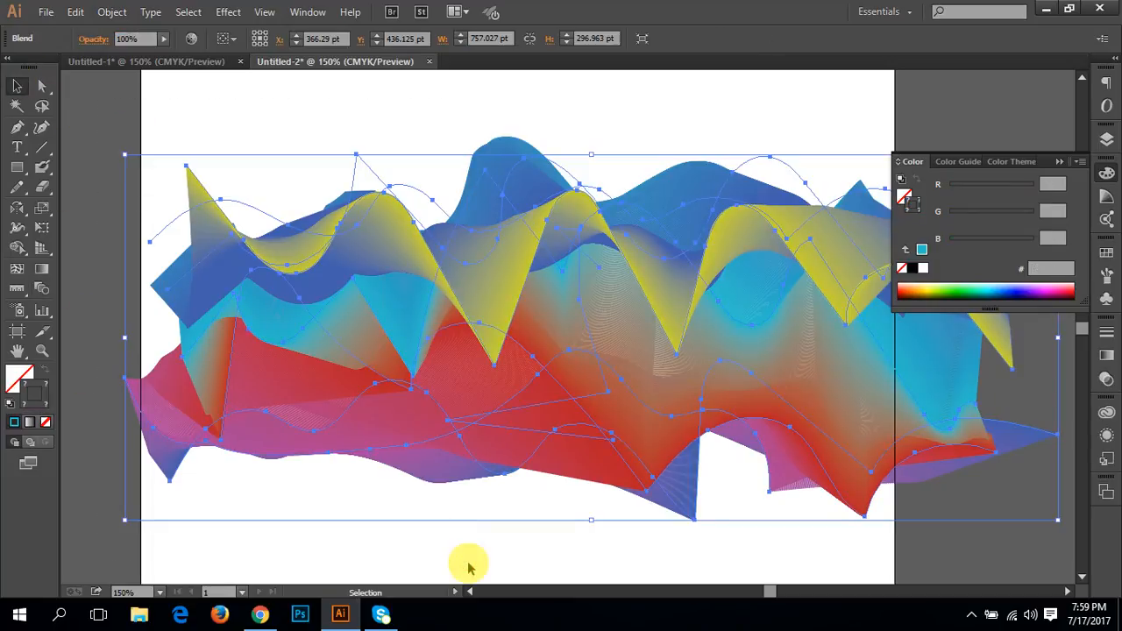
pyautogui.click(30, 423)
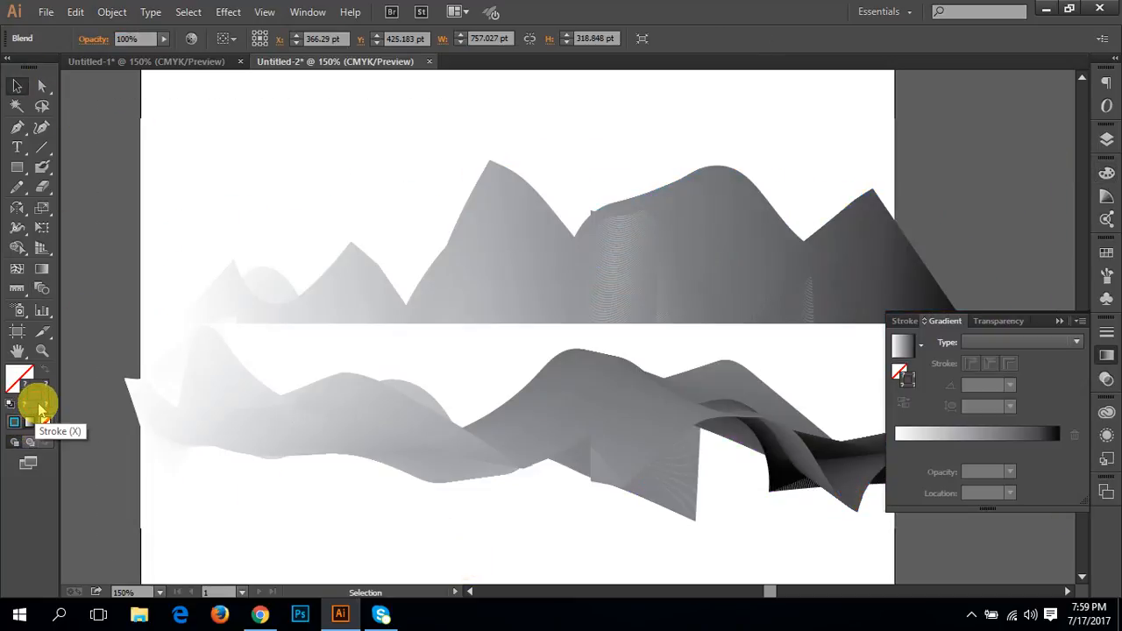
# Step: Try to recolour the blend's stroke with a solid light blue (#00c9ff), and deselect the blend
pyautogui.doubleClick(41, 400)
pyautogui.moveTo(108, 325); pyautogui.dragTo(230, 188)
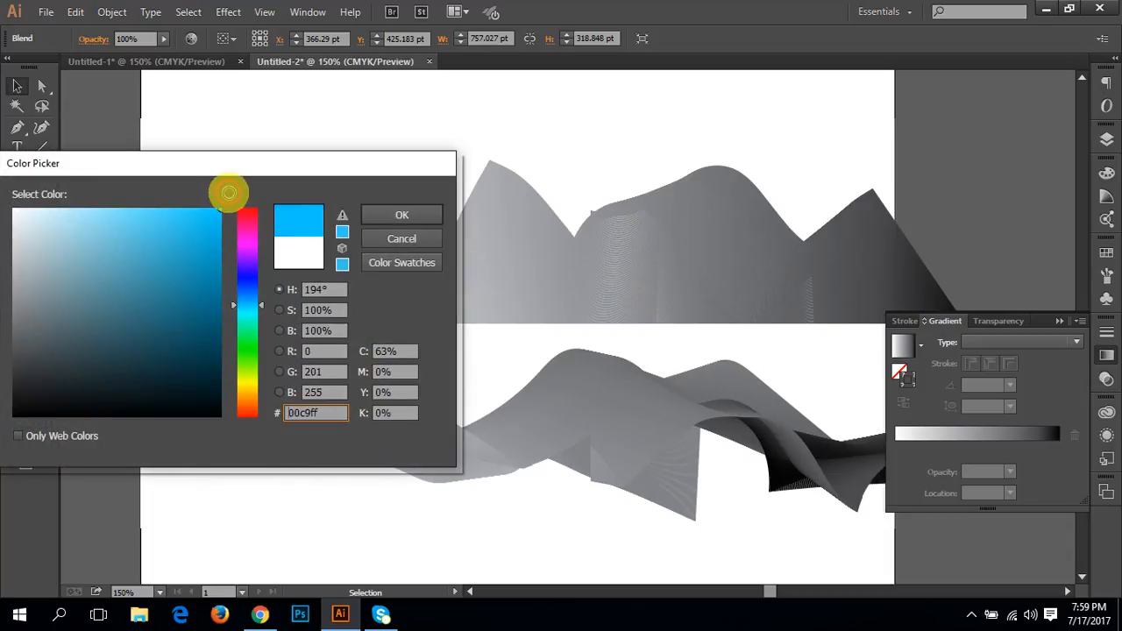
pyautogui.click(384, 215)
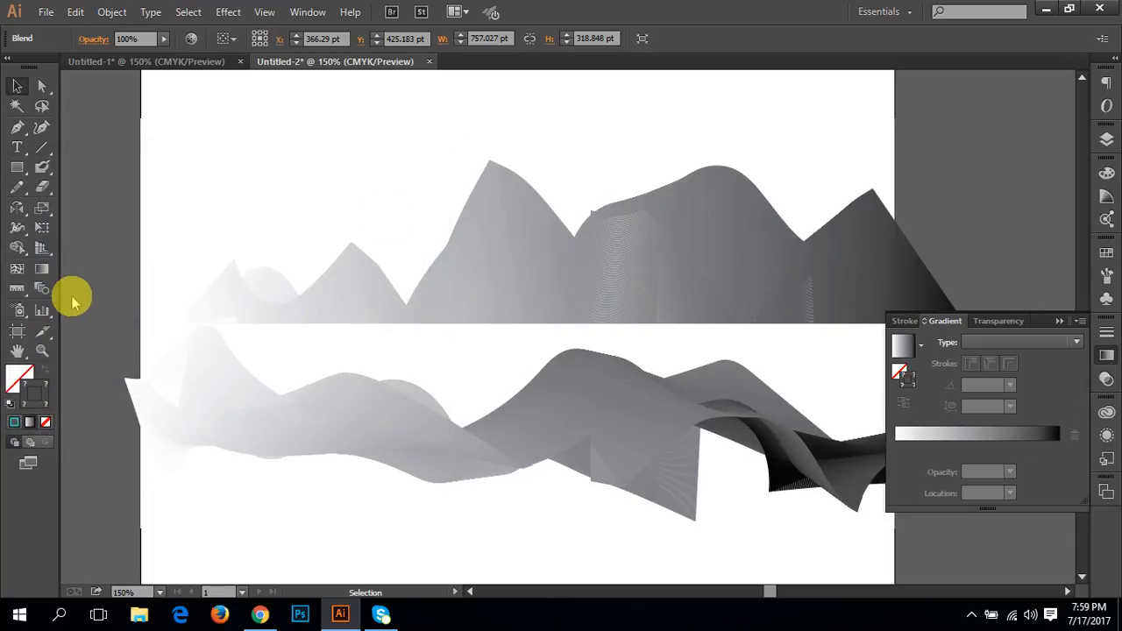
pyautogui.hotkey('ctrl', 'a')
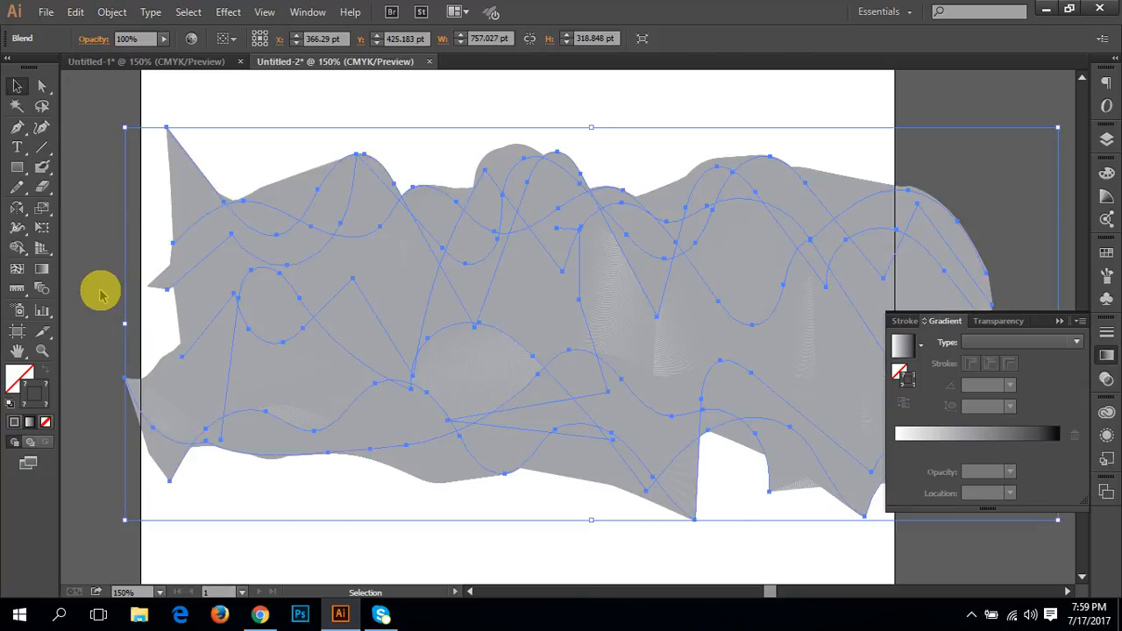
pyautogui.click(108, 341)
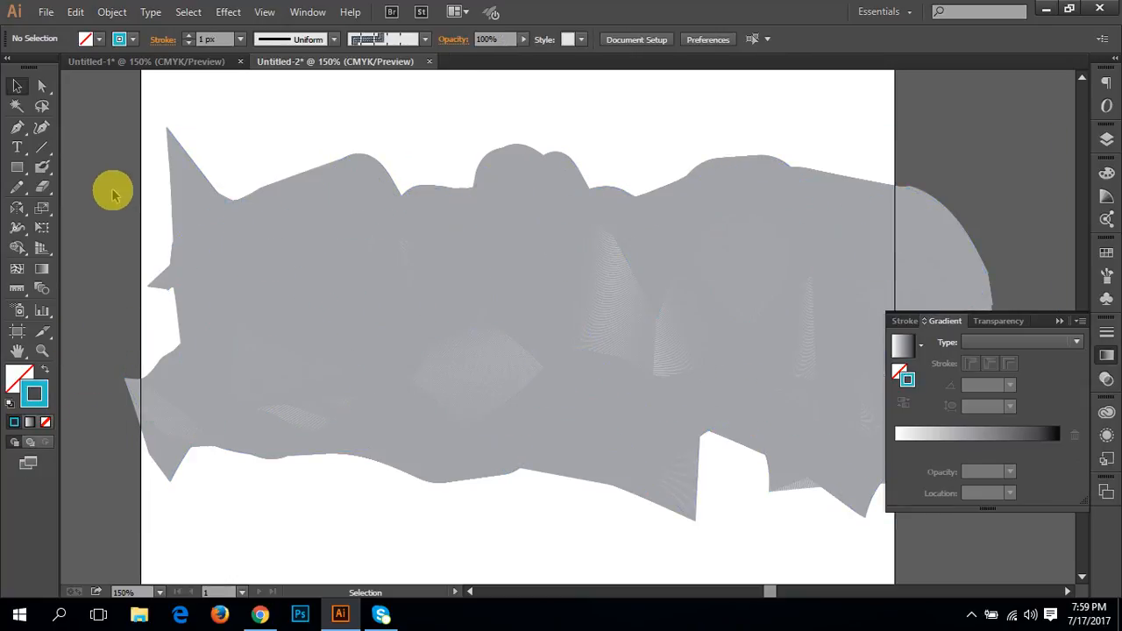
# Step: Select the whole blend and set its Specified Steps spacing to 80
pyautogui.moveTo(97, 98); pyautogui.dragTo(436, 526)
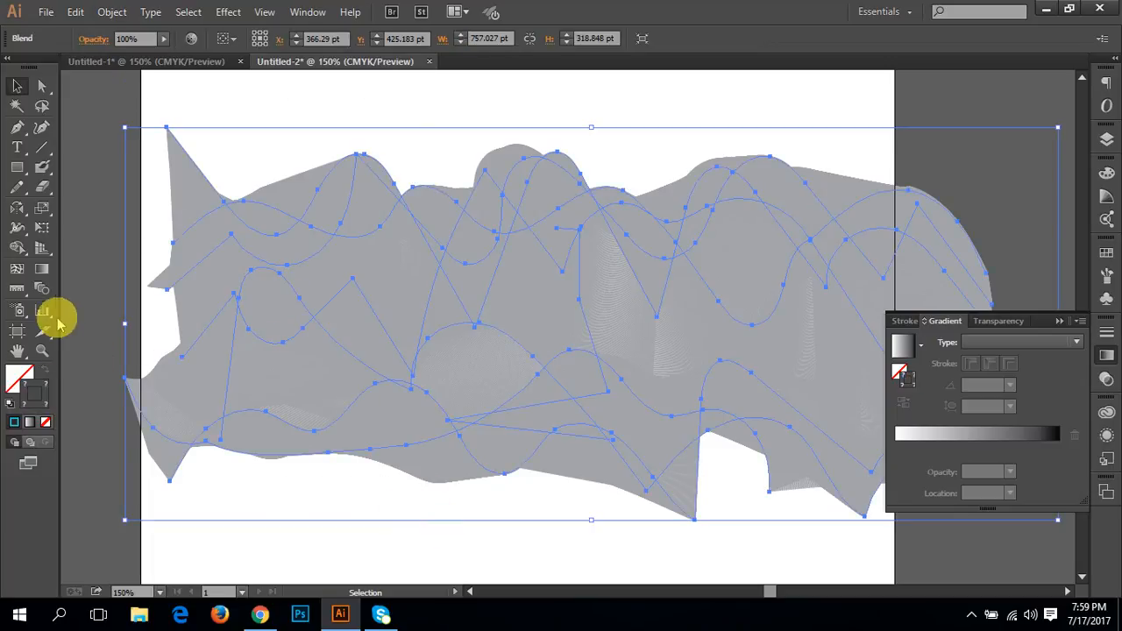
pyautogui.doubleClick(41, 288)
pyautogui.click(664, 263)
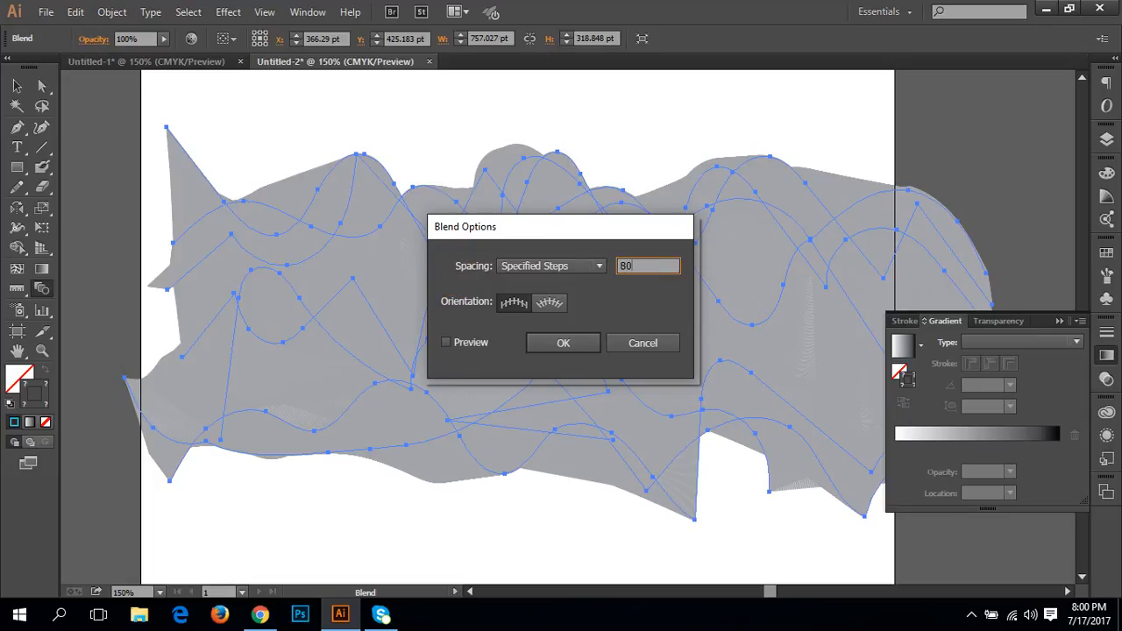
pyautogui.click(565, 341)
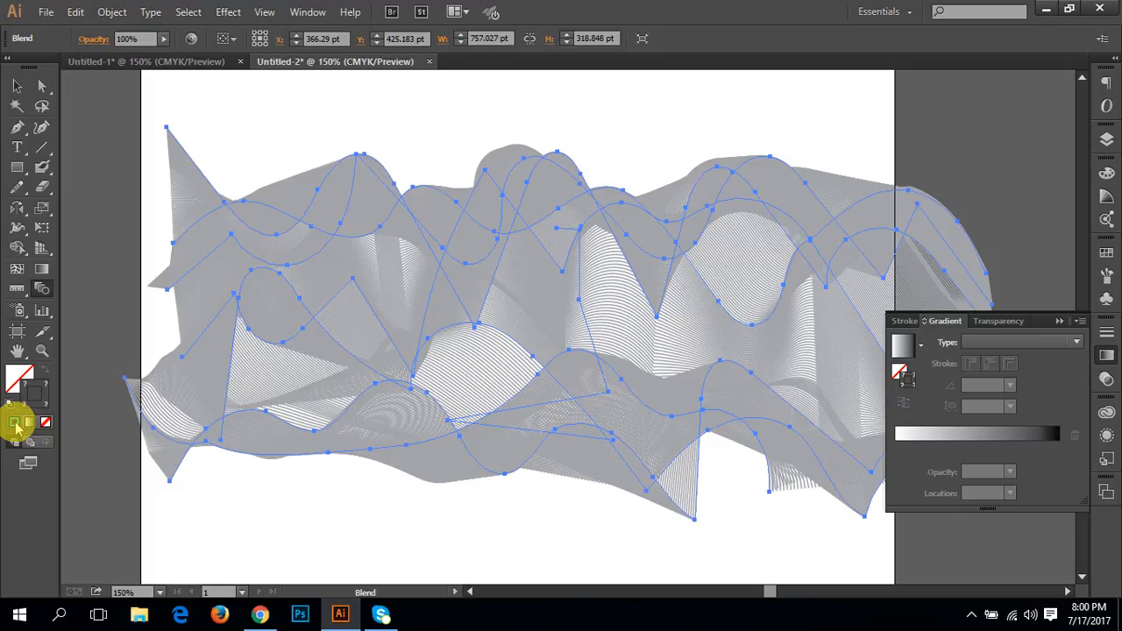
# Step: Set the blend's Specified Steps spacing to 60 and deselect the blend
pyautogui.doubleClick(43, 289)
pyautogui.doubleClick(649, 265)
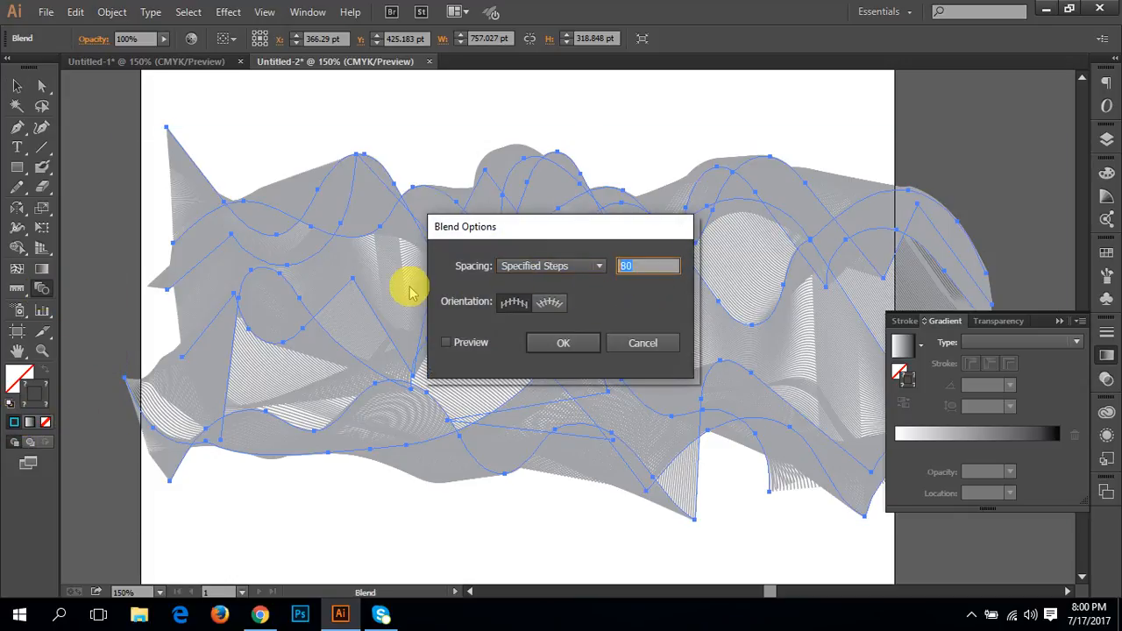
pyautogui.click(563, 343)
pyautogui.press('v')
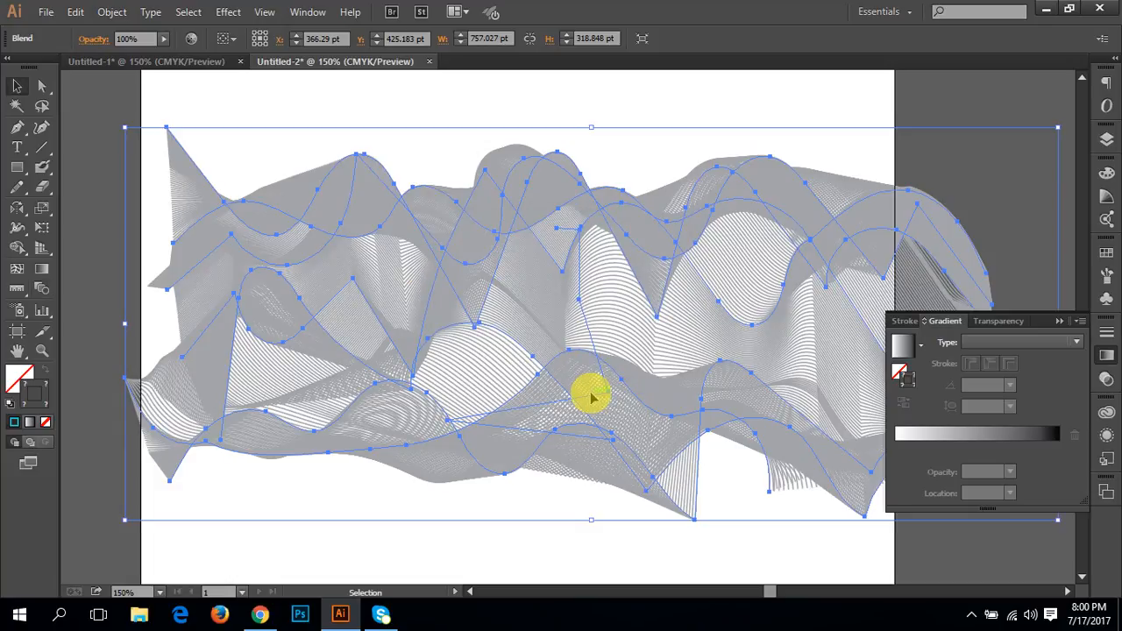
pyautogui.click(440, 535)
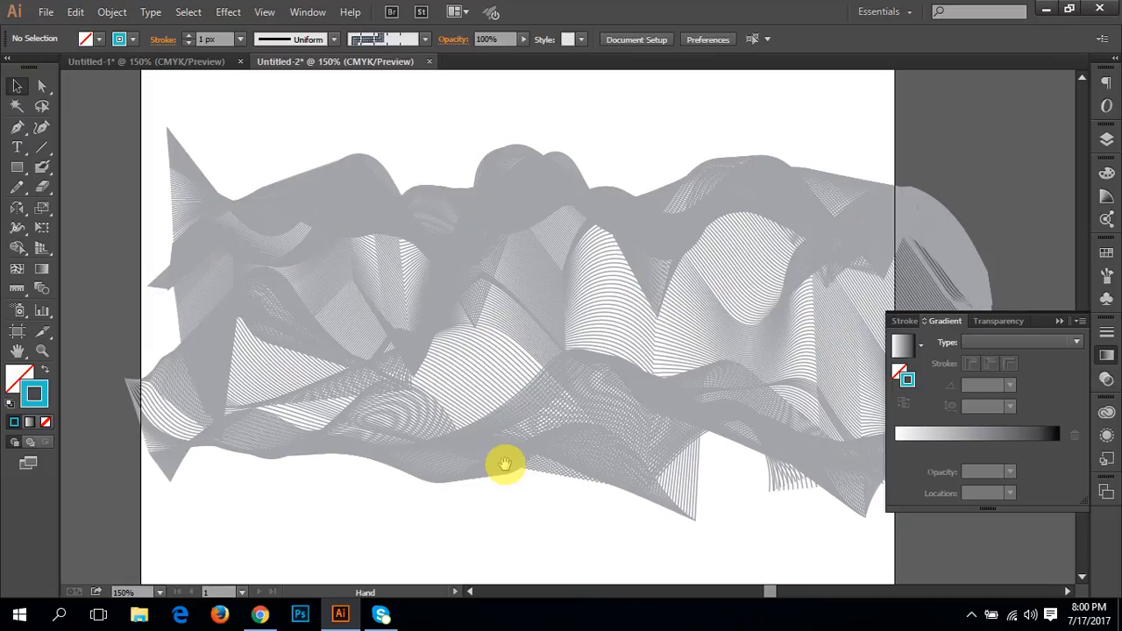
pyautogui.moveTo(514, 401); pyautogui.dragTo(532, 436)
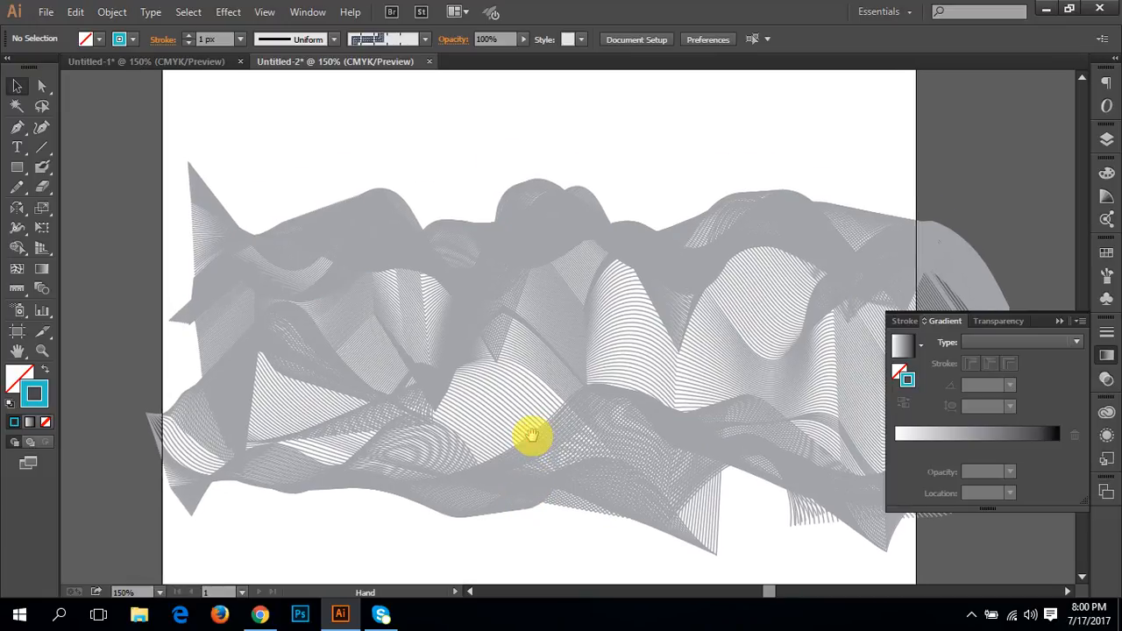
# Step: Select the whole blend and rotate it slightly clockwise so that it slopes down towards the artboard's right side
pyautogui.moveTo(323, 544); pyautogui.dragTo(136, 158)
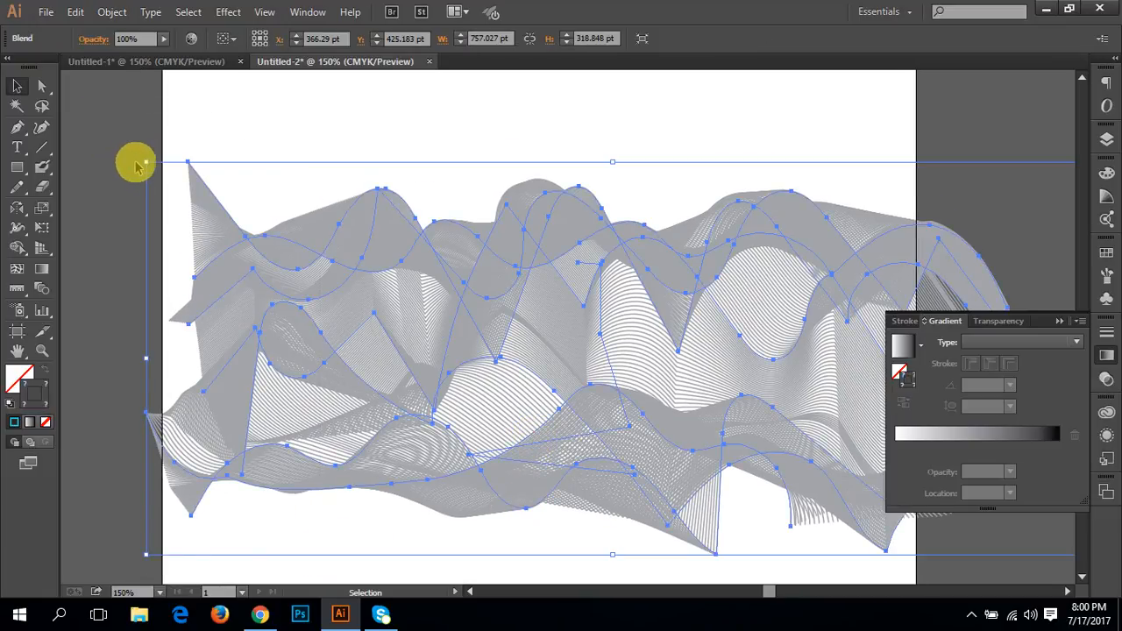
pyautogui.click(150, 175)
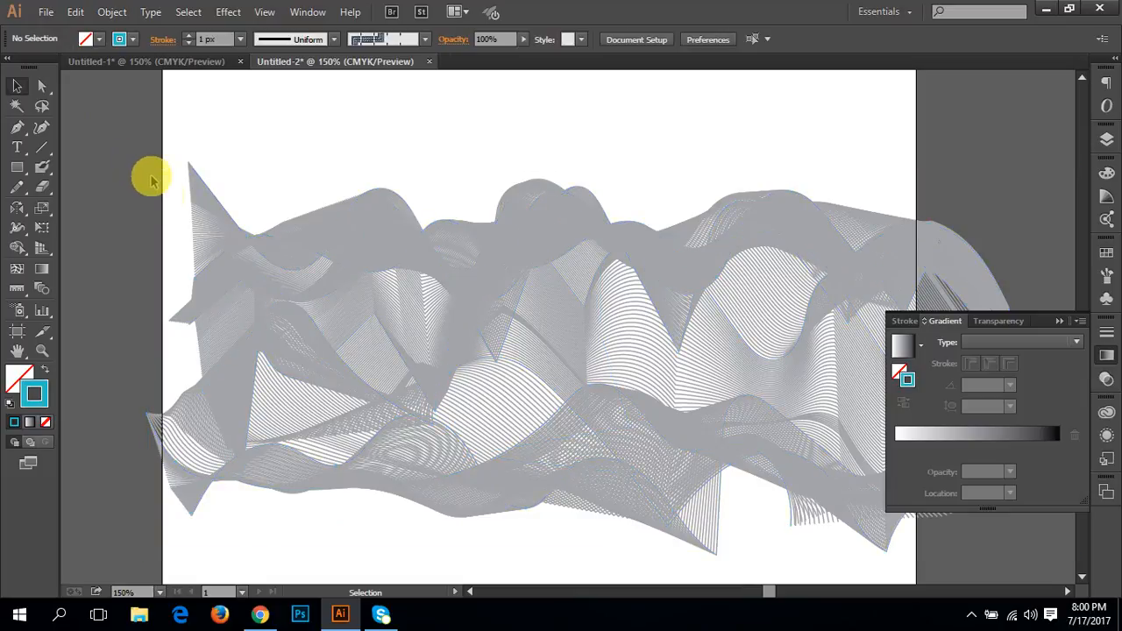
pyautogui.moveTo(140, 132); pyautogui.dragTo(461, 574)
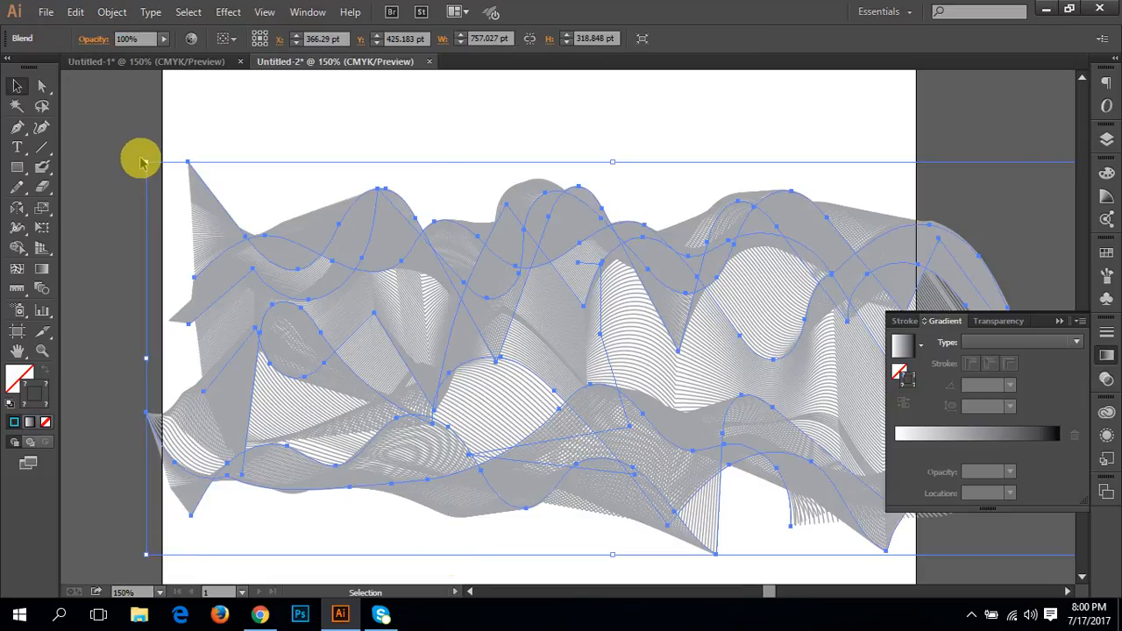
pyautogui.moveTo(140, 159); pyautogui.dragTo(403, 299)
pyautogui.press('space')
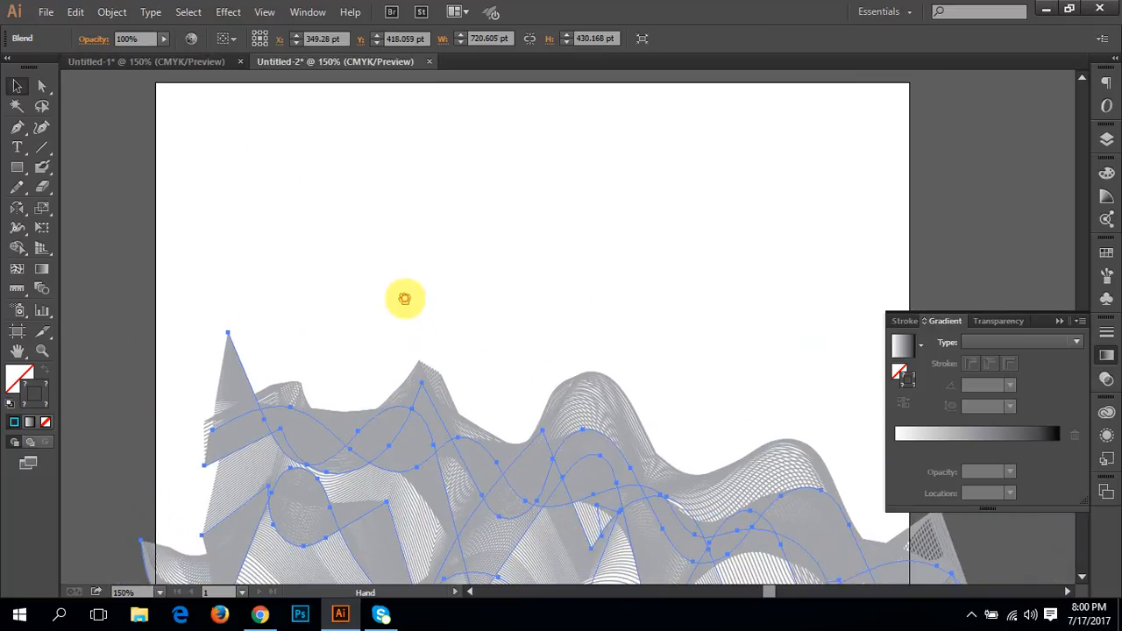
pyautogui.moveTo(523, 420); pyautogui.dragTo(697, 433)
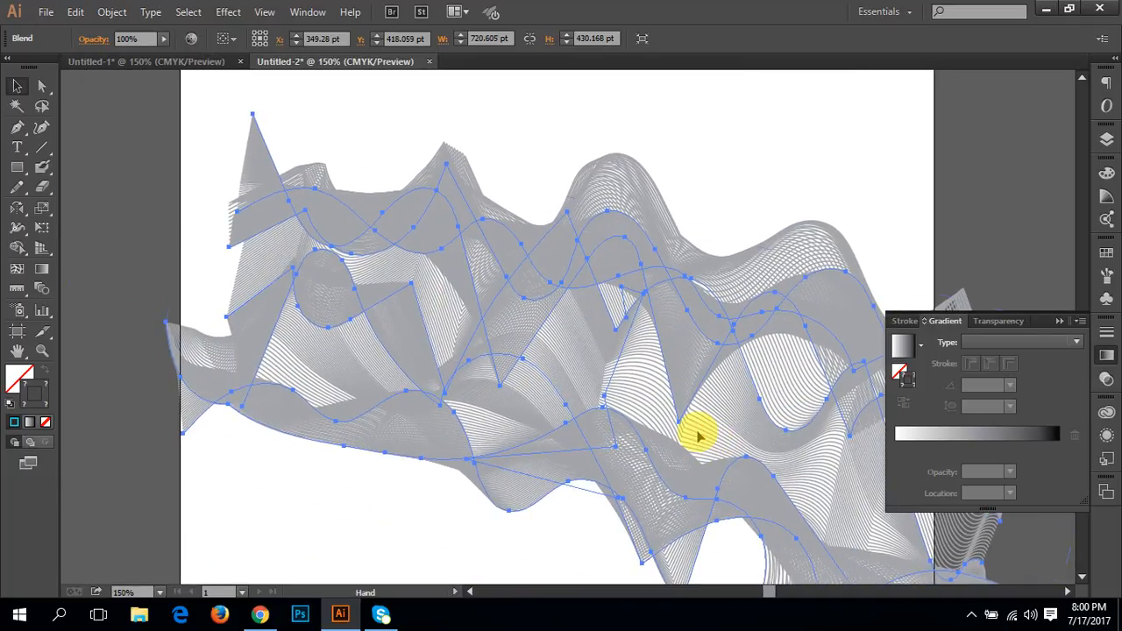
# Step: Move the rotated blend up and left to about X 281.7 pt, Y 371.8 pt, and deselect it
pyautogui.hotkey('ctrl', '-')
pyautogui.moveTo(630, 382); pyautogui.dragTo(579, 386)
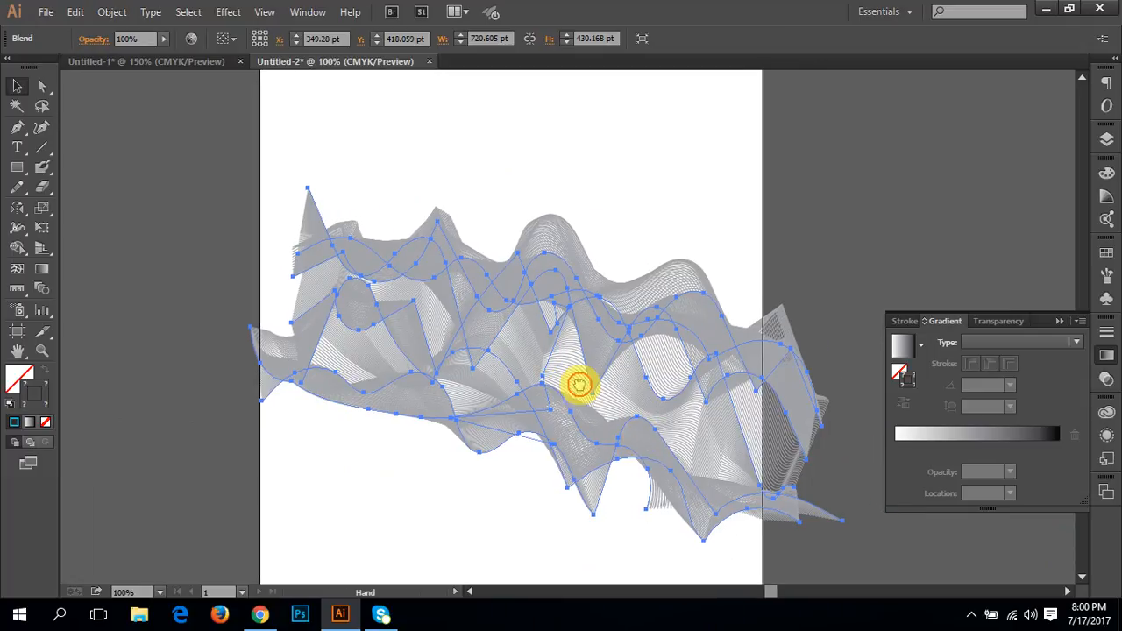
pyautogui.click(397, 519)
pyautogui.moveTo(357, 286); pyautogui.dragTo(295, 240)
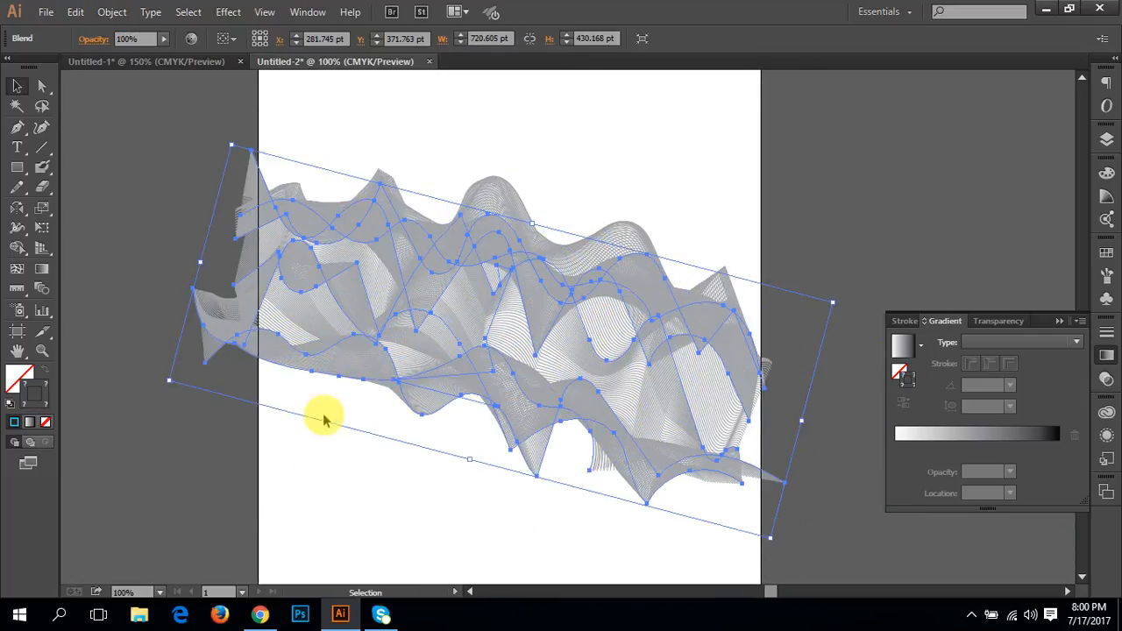
pyautogui.click(278, 480)
pyautogui.moveTo(475, 368); pyautogui.dragTo(434, 393)
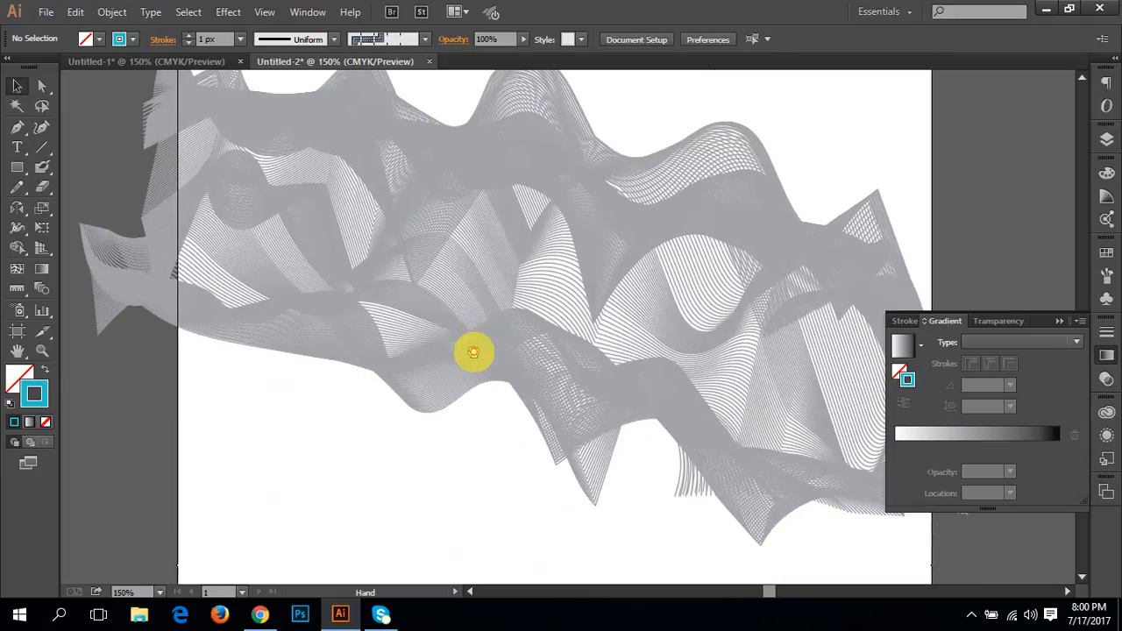
pyautogui.moveTo(474, 351); pyautogui.dragTo(448, 413)
# Step: Select the whole blend and expand its object and appearance into a group of separate paths
pyautogui.moveTo(245, 476); pyautogui.dragTo(129, 81)
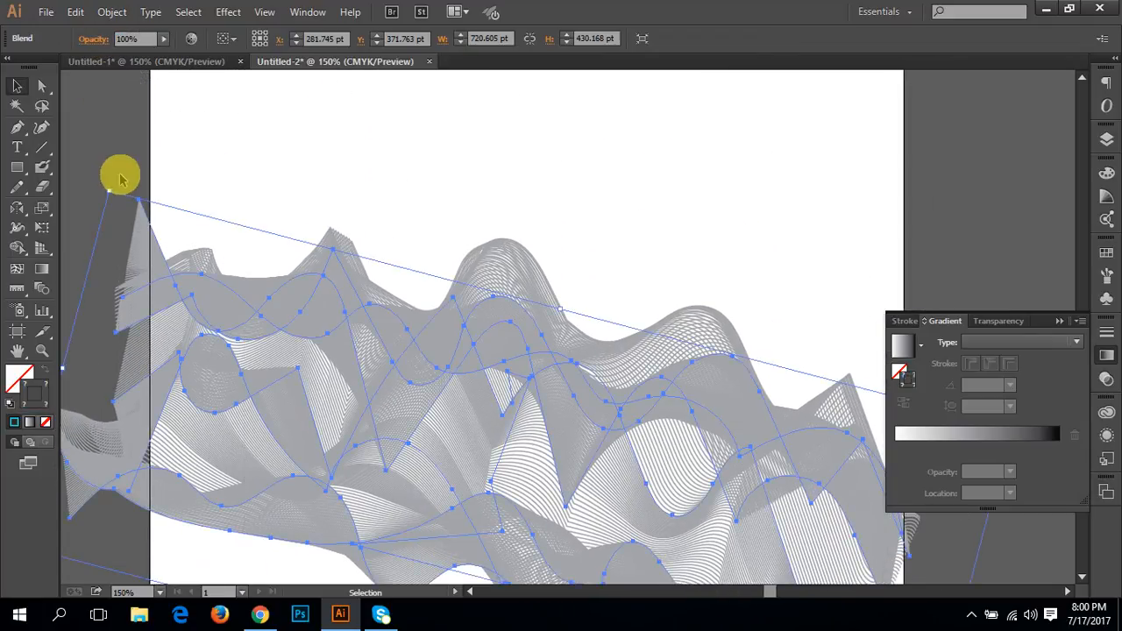
pyautogui.click(112, 11)
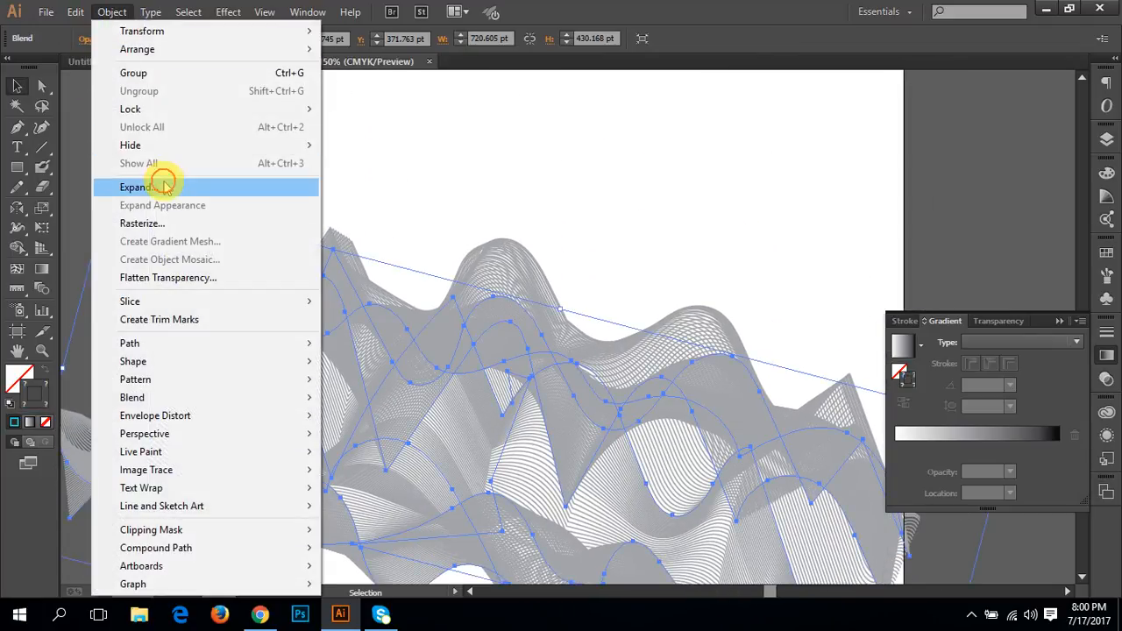
pyautogui.click(161, 184)
pyautogui.click(515, 393)
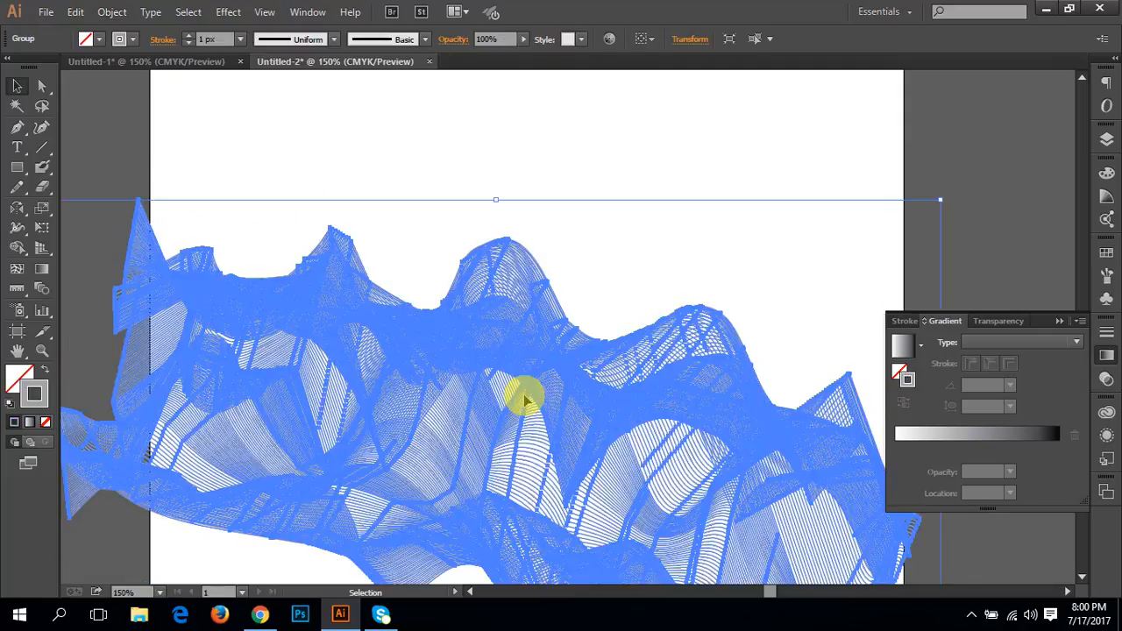
pyautogui.moveTo(491, 393); pyautogui.dragTo(409, 351)
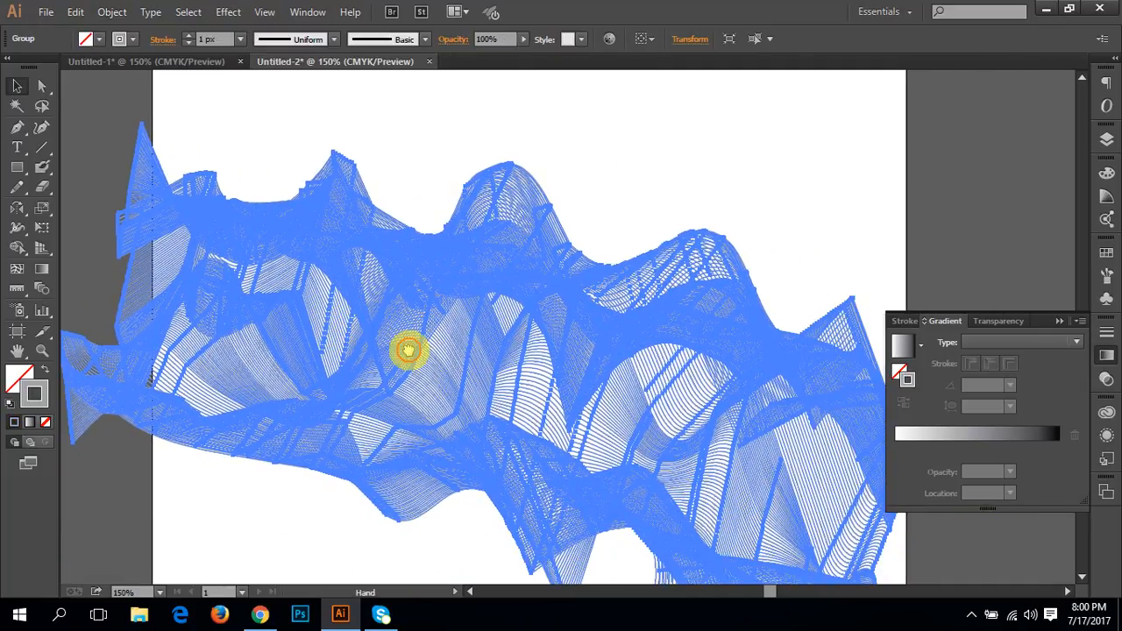
# Step: Apply a yellow-to-orange-to-red linear gradient preset to the expanded group's stroke and deselect the group
pyautogui.click(30, 423)
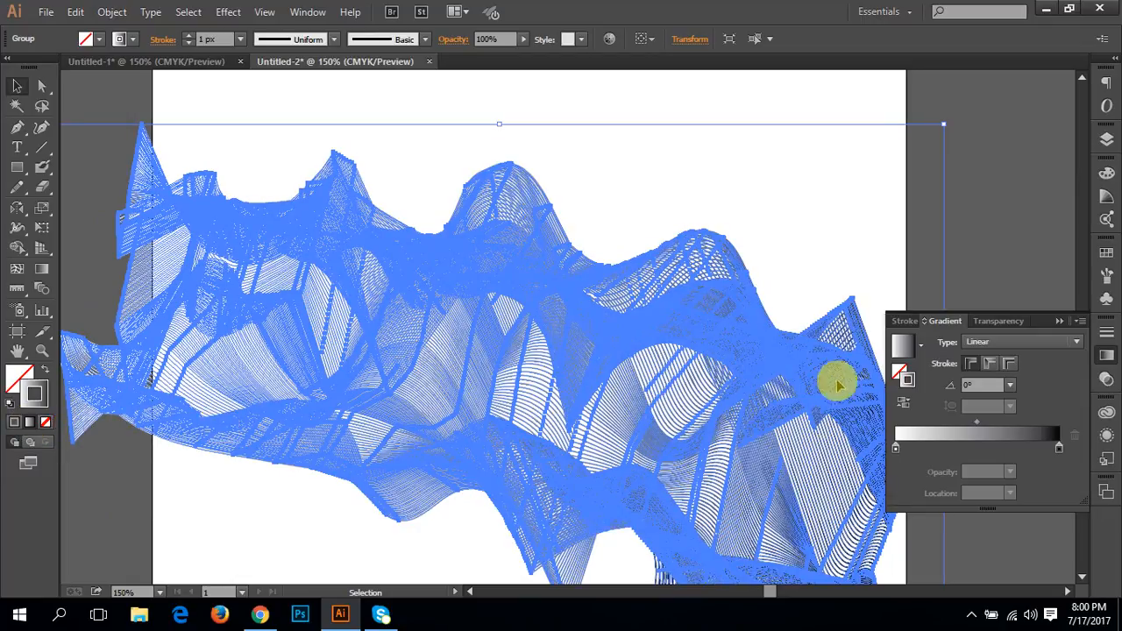
pyautogui.click(921, 345)
pyautogui.click(806, 402)
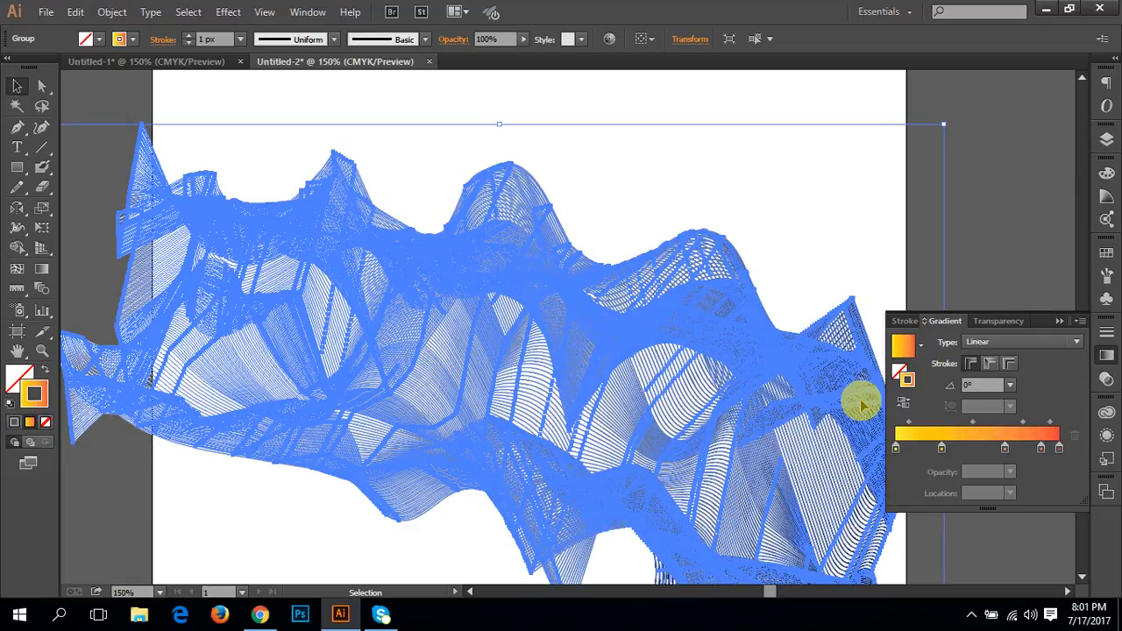
pyautogui.click(980, 233)
pyautogui.moveTo(609, 376); pyautogui.dragTo(585, 336)
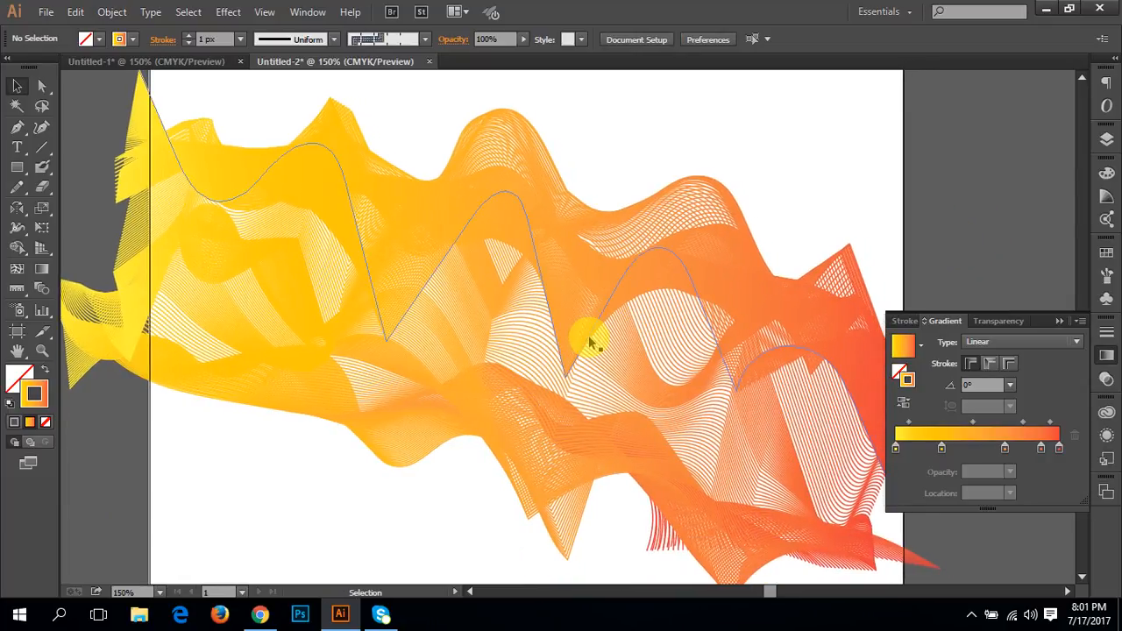
# Step: Recolour the stroke gradient's first stop at 0% to blue, C 78.43, M 31.37, Y 0, K 0, and deselect the group
pyautogui.moveTo(784, 133); pyautogui.dragTo(231, 571)
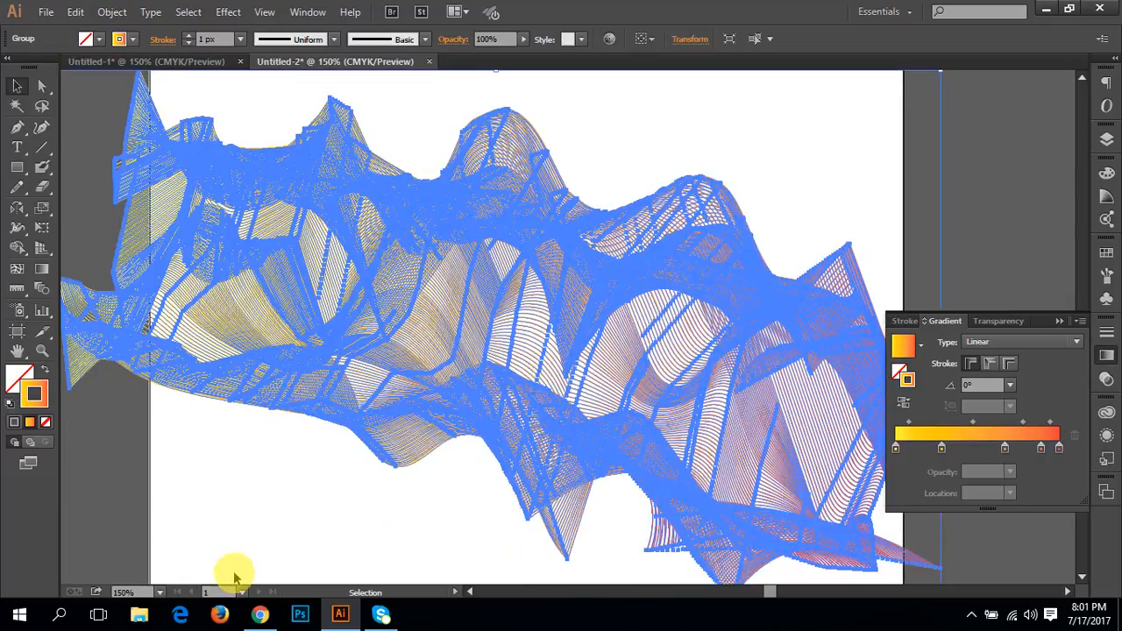
pyautogui.doubleClick(896, 449)
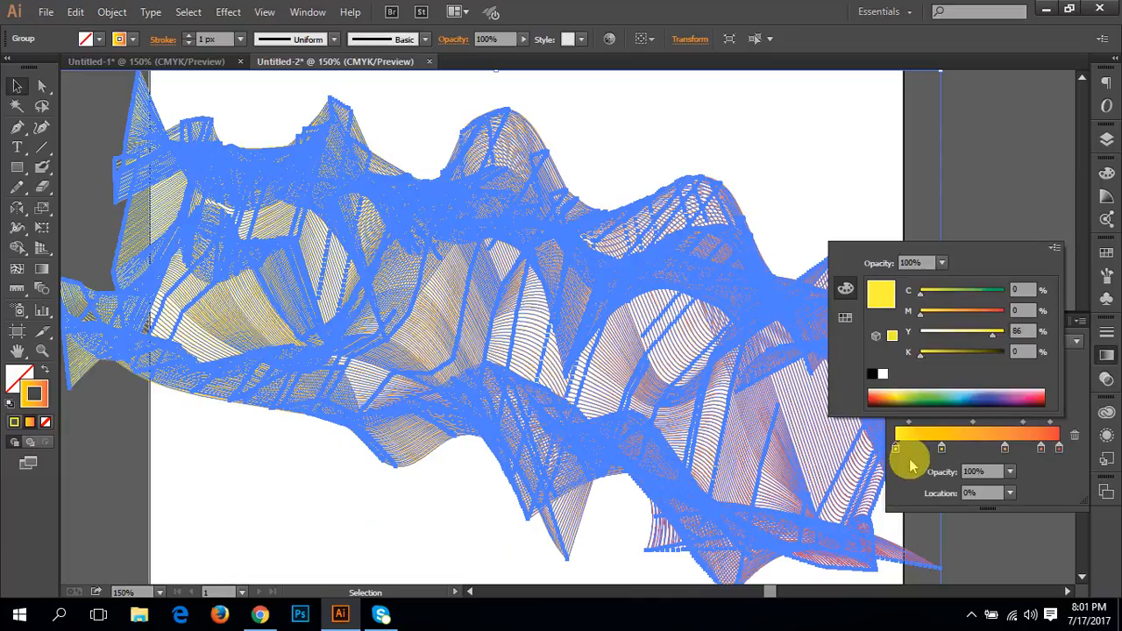
pyautogui.click(961, 395)
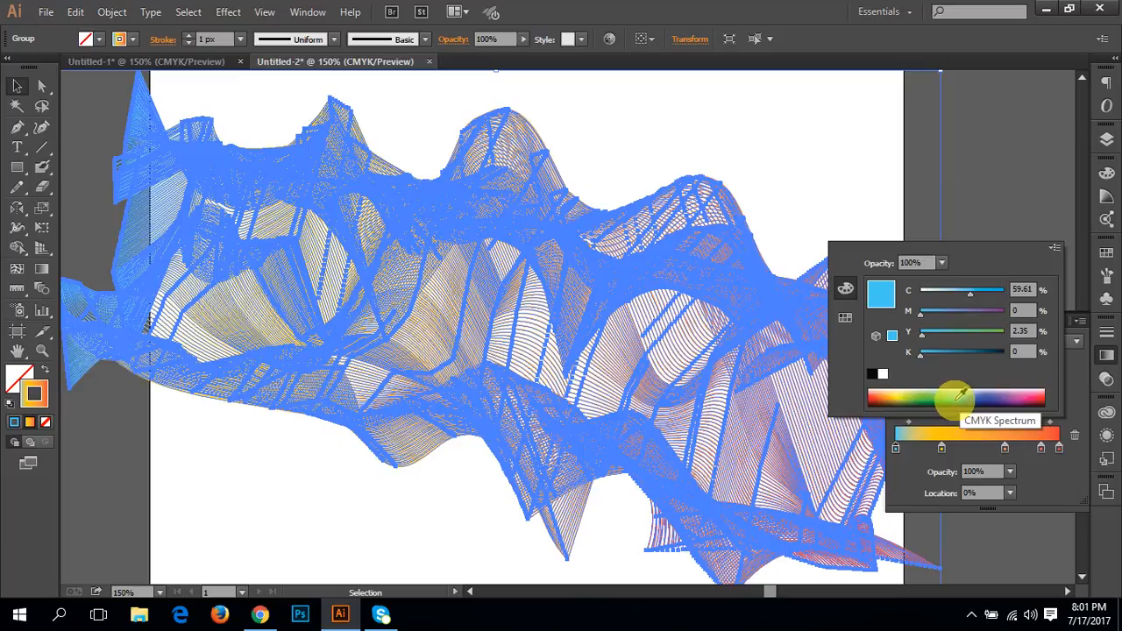
pyautogui.moveTo(961, 396); pyautogui.dragTo(971, 374)
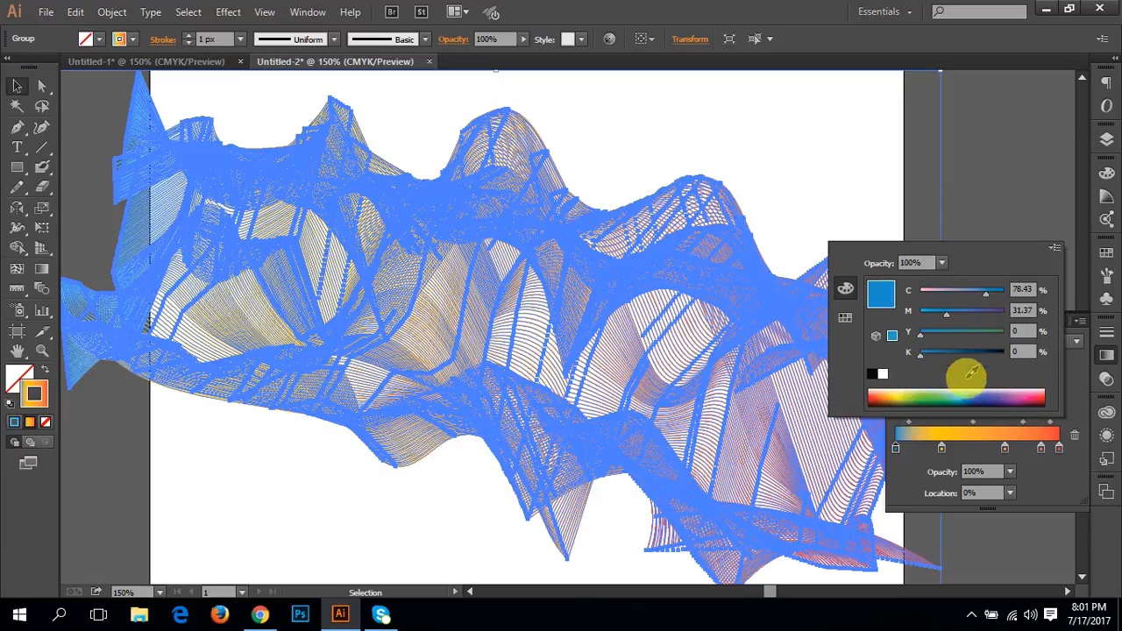
pyautogui.click(966, 235)
pyautogui.click(965, 234)
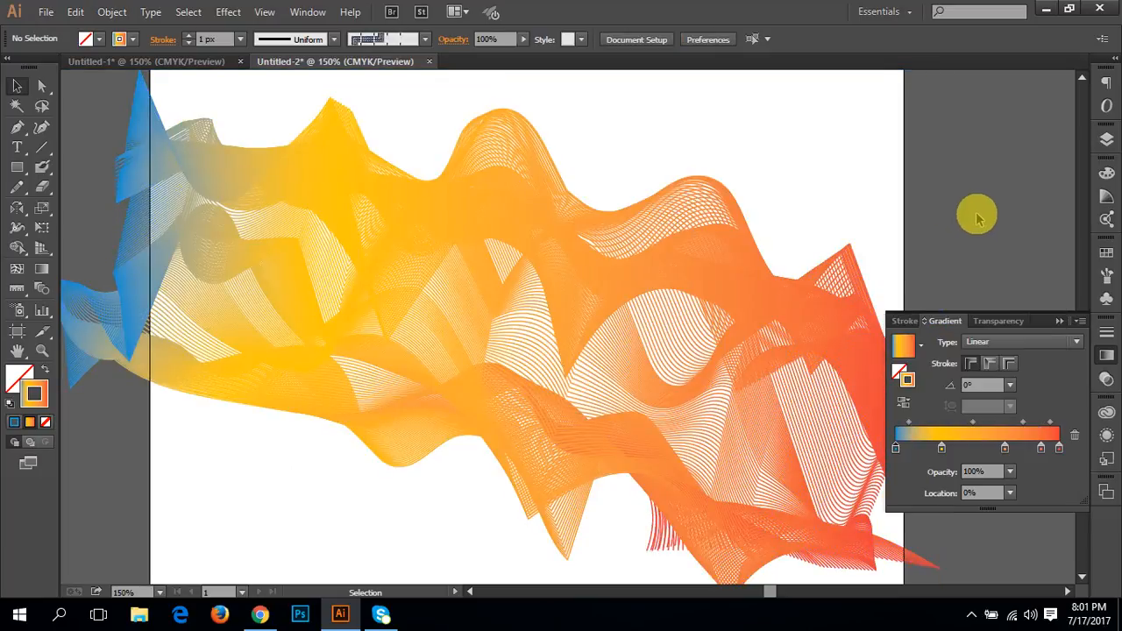
pyautogui.moveTo(705, 126); pyautogui.dragTo(305, 511)
pyautogui.click(964, 156)
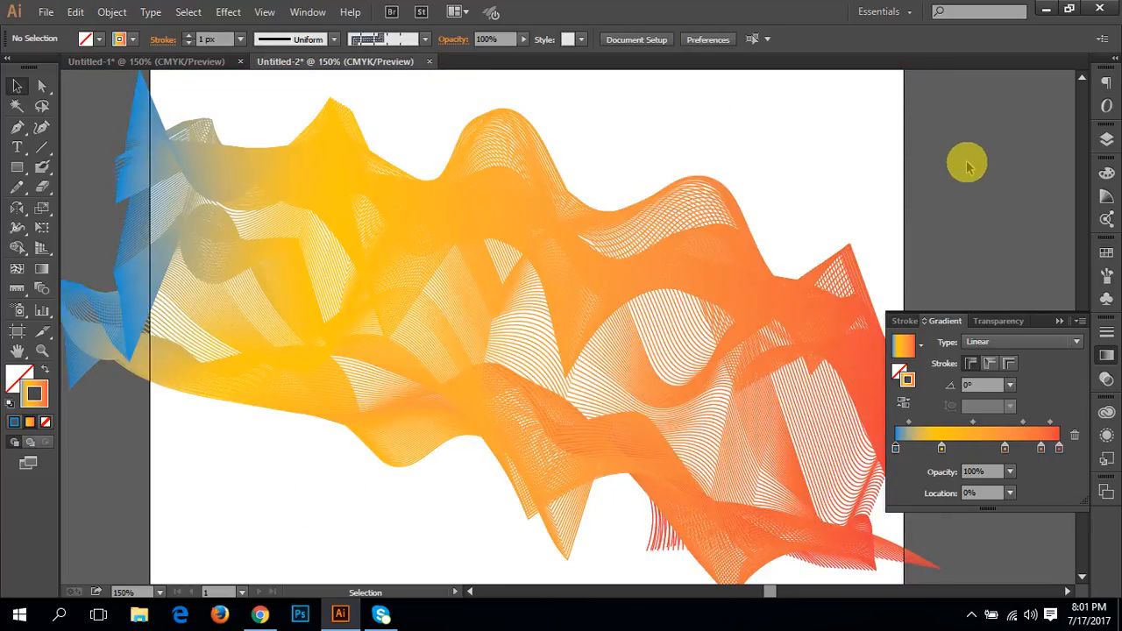
# Step: With the expanded group selected, set the blend options' Specified Steps spacing to 100, and deselect the group
pyautogui.moveTo(885, 138); pyautogui.dragTo(150, 509)
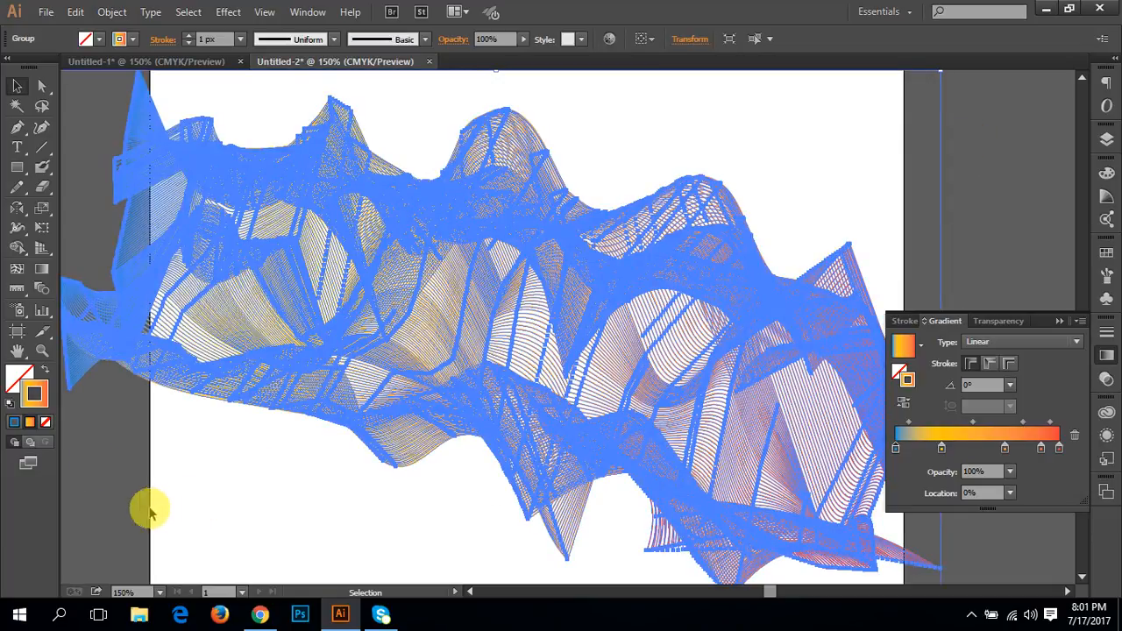
pyautogui.doubleClick(39, 291)
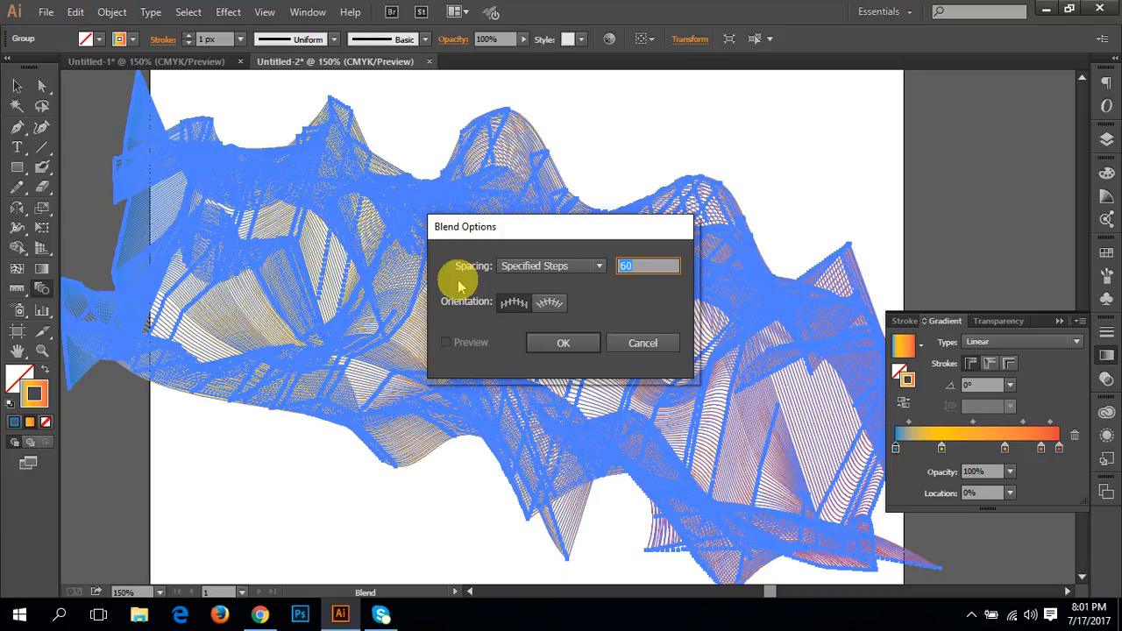
pyautogui.write('100')
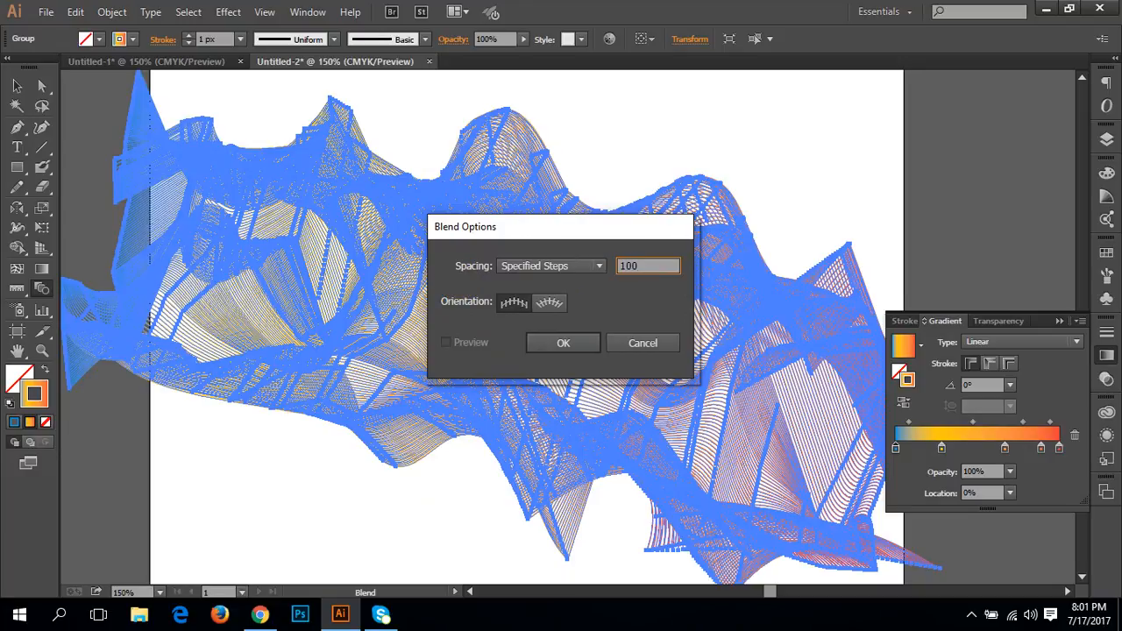
pyautogui.click(565, 343)
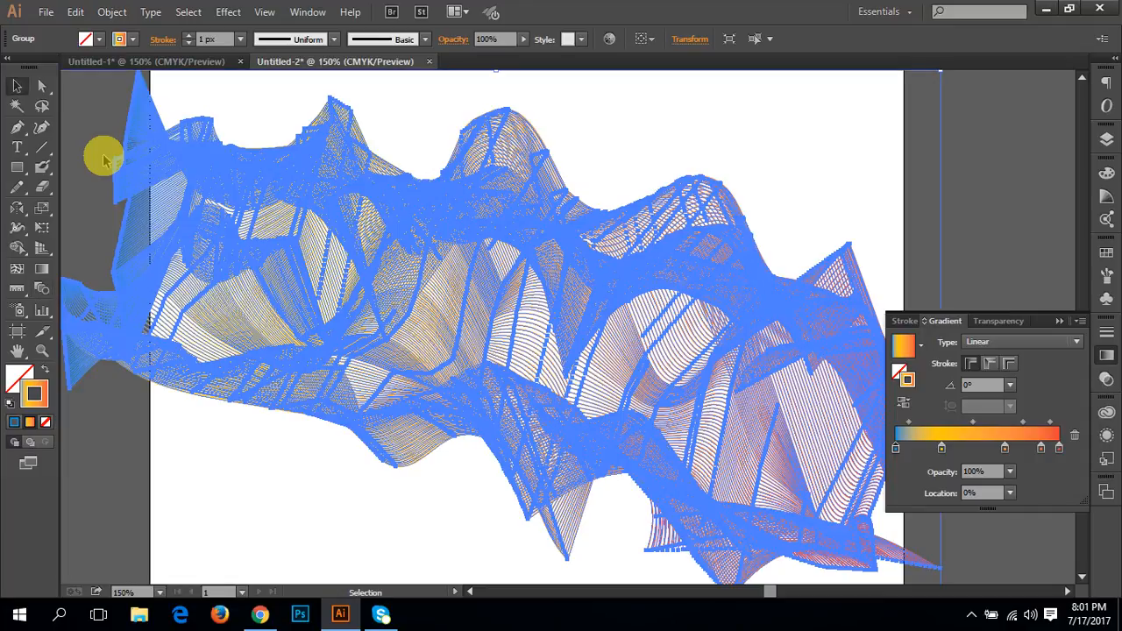
pyautogui.click(188, 443)
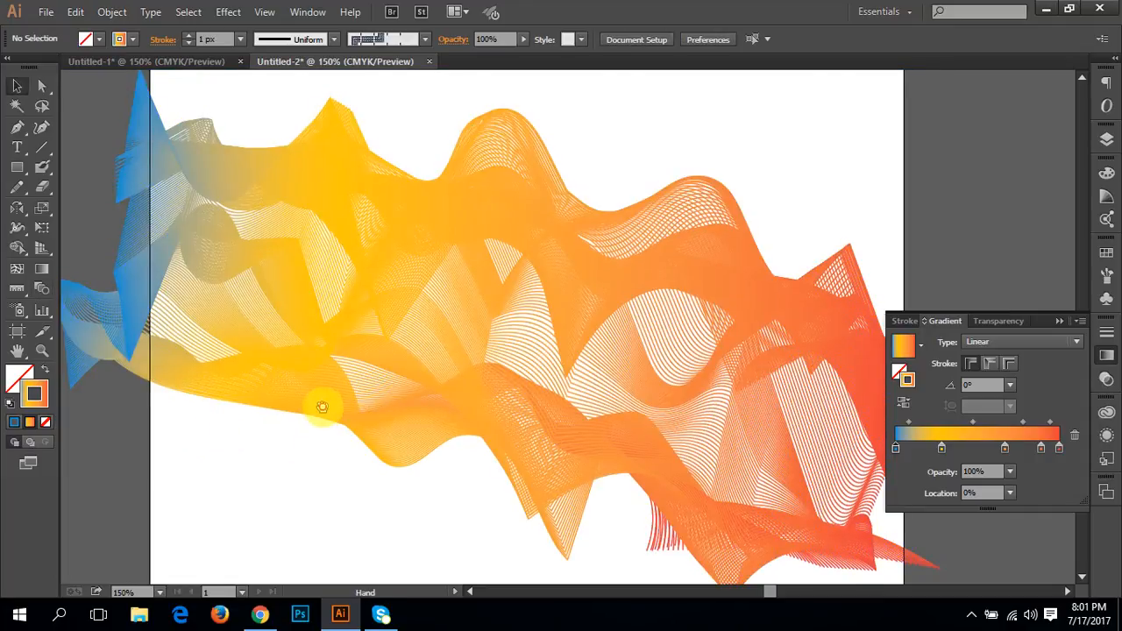
# Step: Select the whole gradient-stroked group, expand its fill and stroke into filled shapes, and deselect it
pyautogui.moveTo(321, 403); pyautogui.dragTo(321, 399)
pyautogui.hotkey('ctrl', '-')
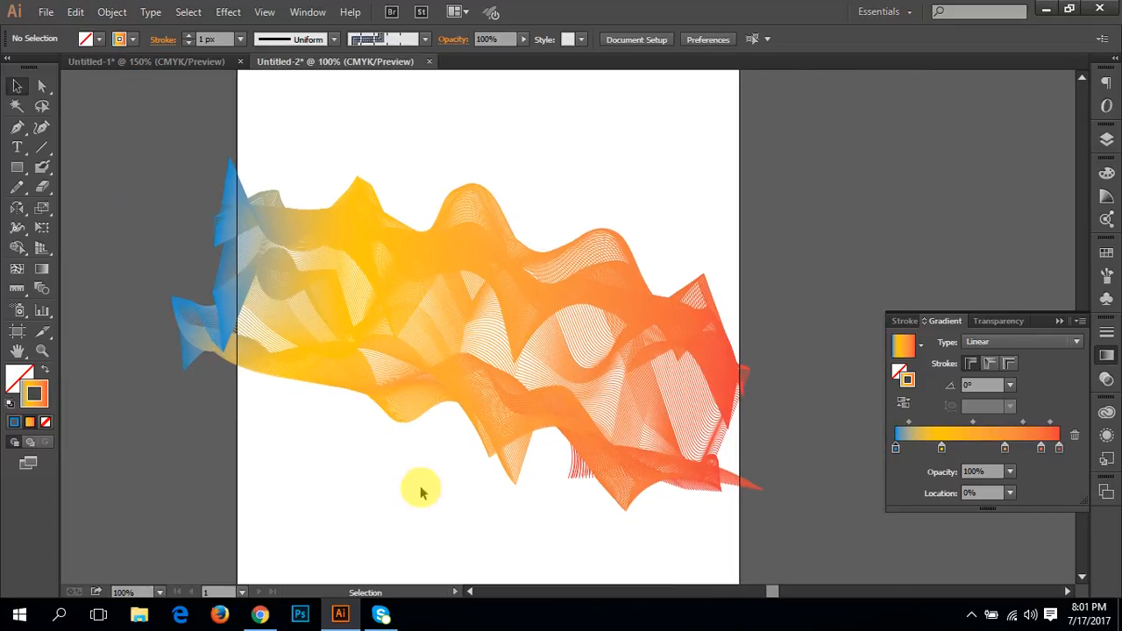
pyautogui.moveTo(418, 483); pyautogui.dragTo(311, 105)
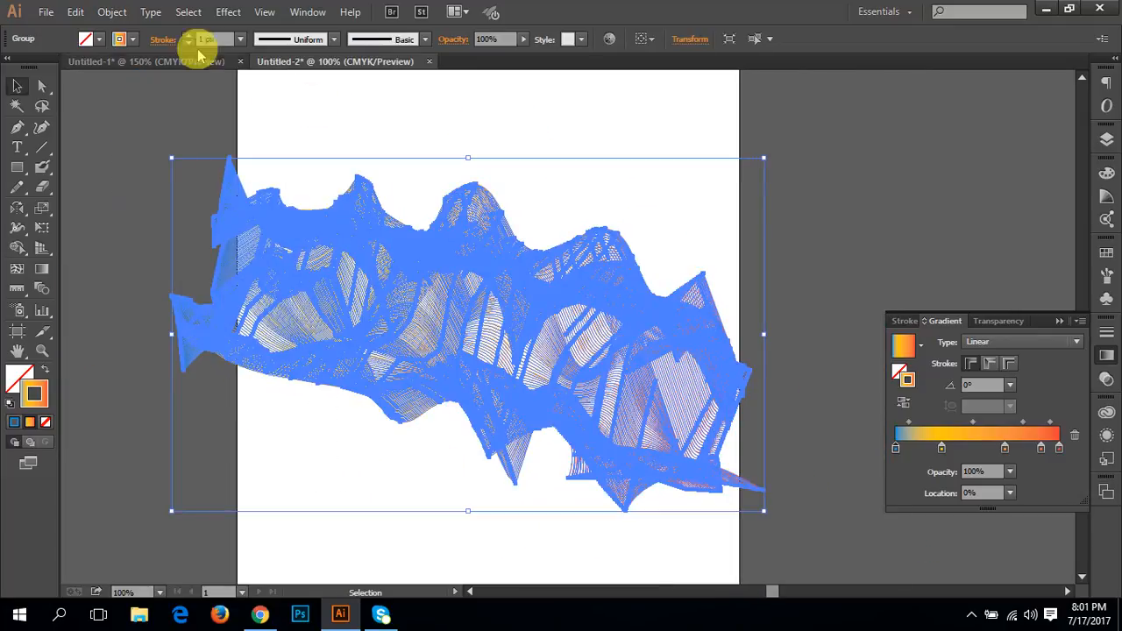
pyautogui.click(112, 12)
pyautogui.click(162, 188)
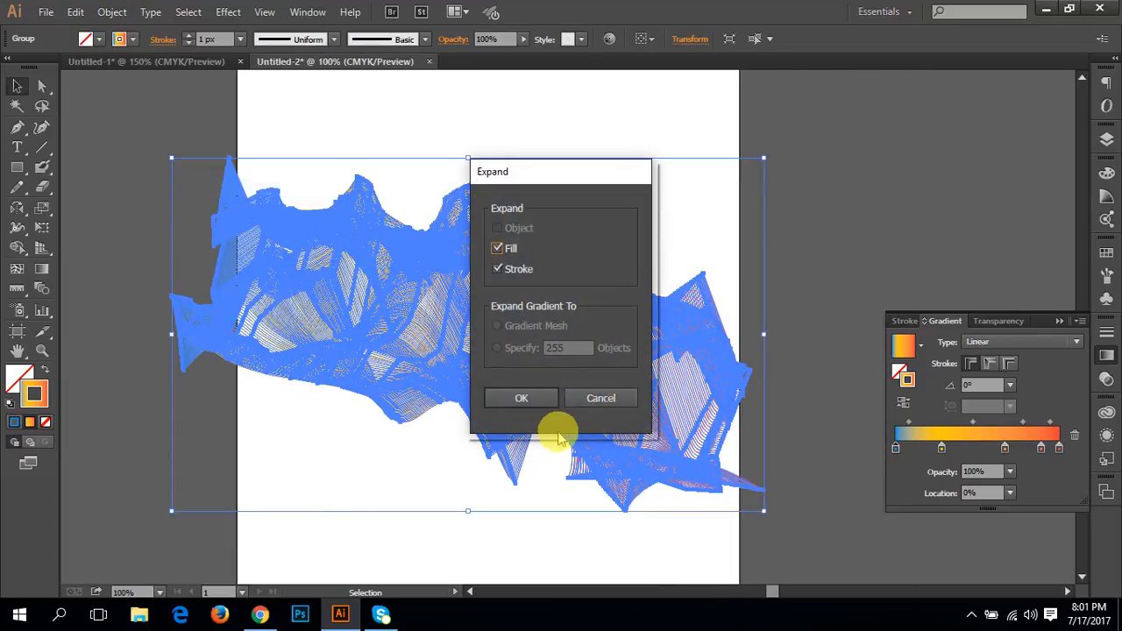
pyautogui.click(523, 397)
pyautogui.hotkey('shift', 'x')
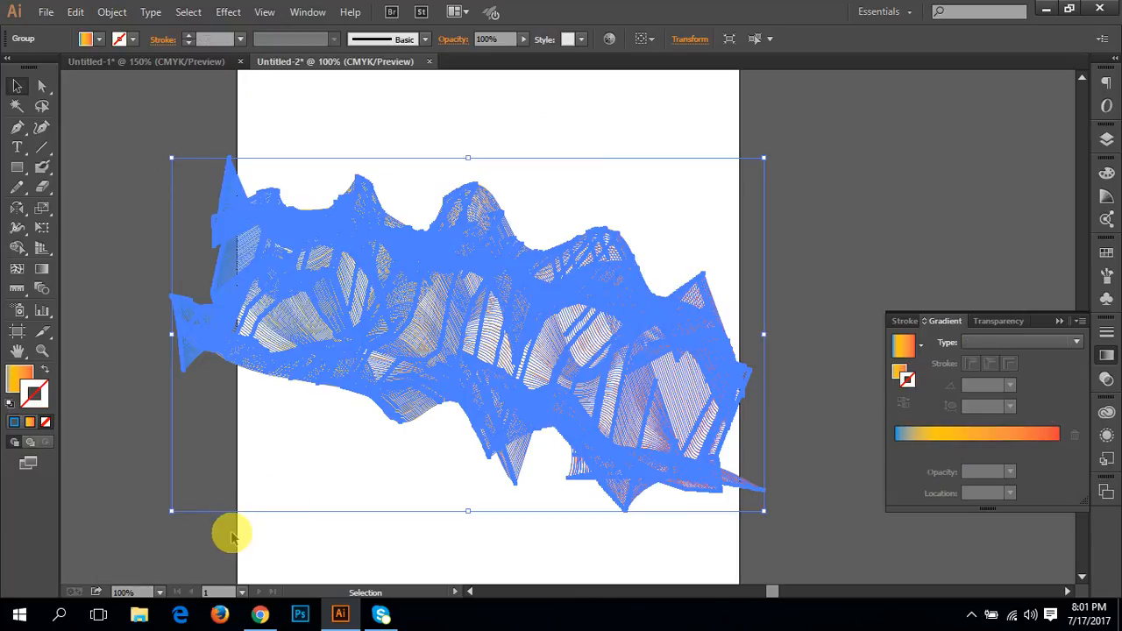
pyautogui.click(255, 526)
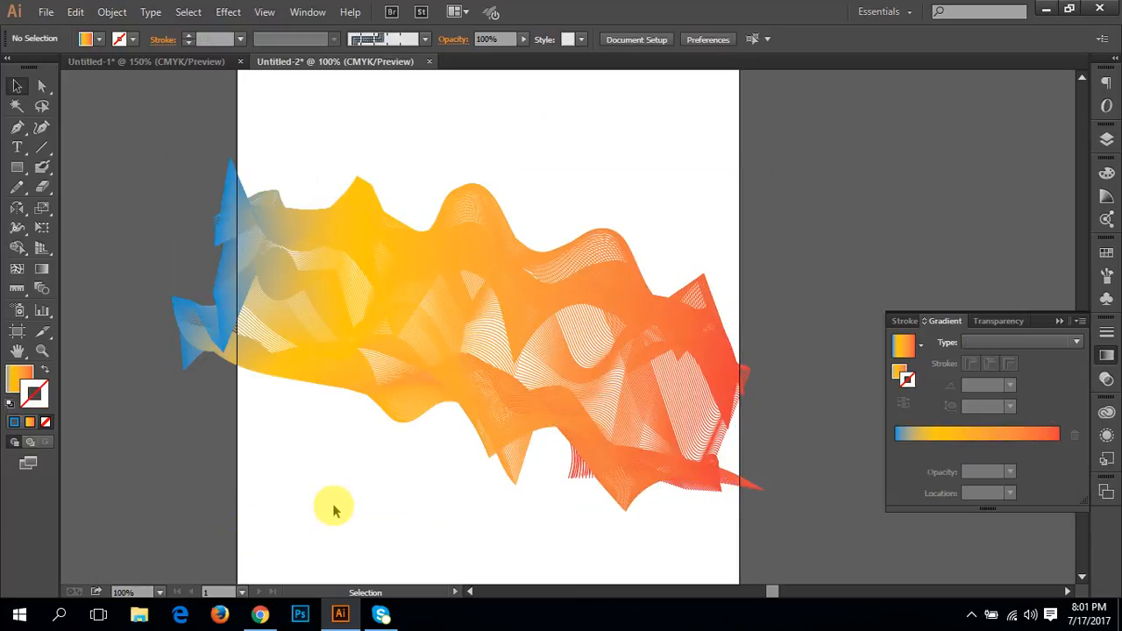
pyautogui.hotkey('ctrl', '+')
pyautogui.moveTo(699, 243); pyautogui.dragTo(468, 403)
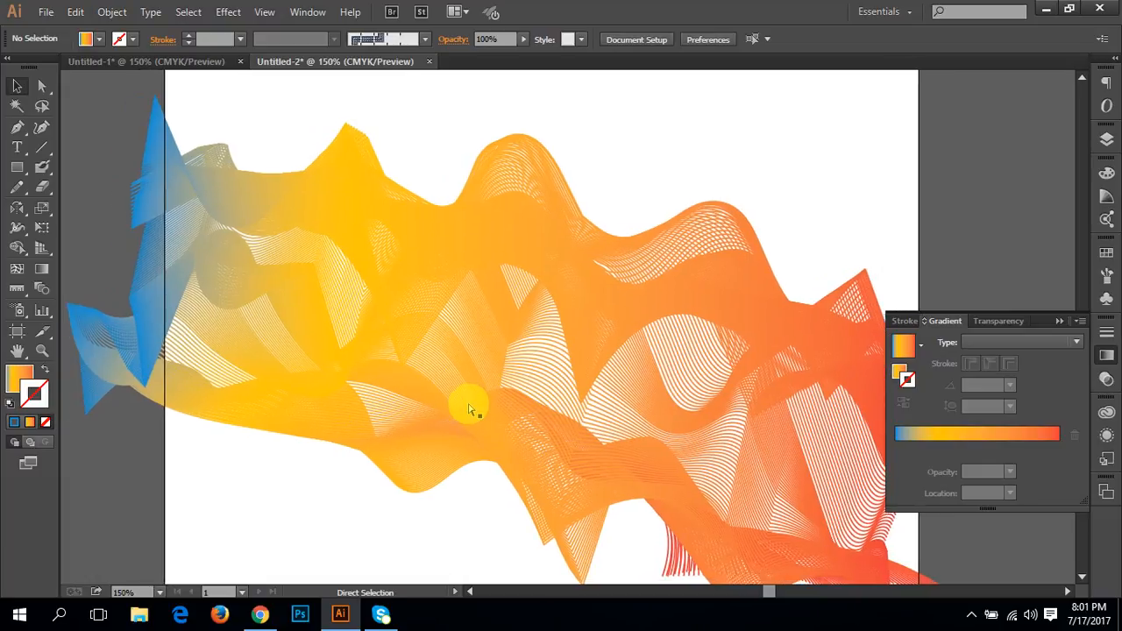
pyautogui.hotkey('ctrl', '-')
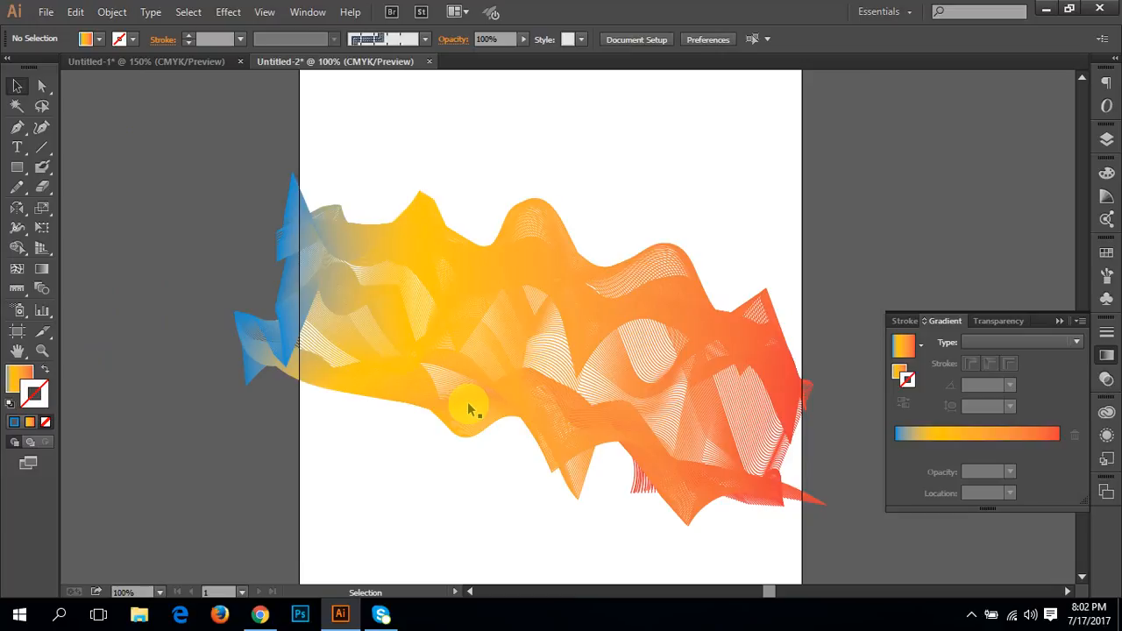
# Step: Switch to Chrome, open a new blank tab and close the YouTube video tab
pyautogui.click(260, 613)
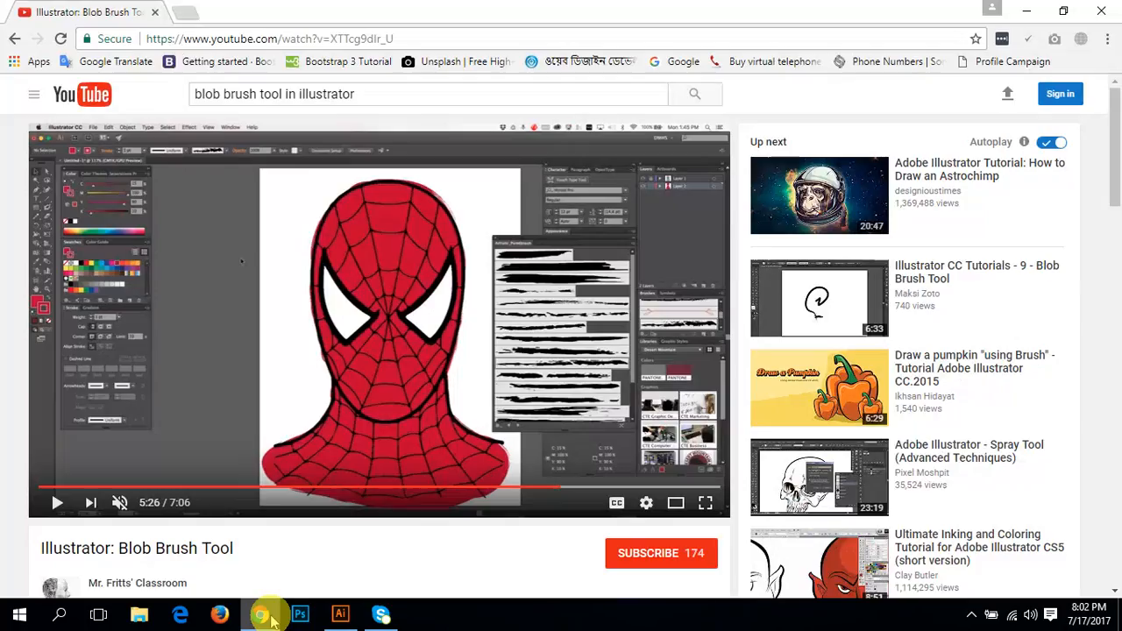
pyautogui.click(191, 11)
pyautogui.click(155, 12)
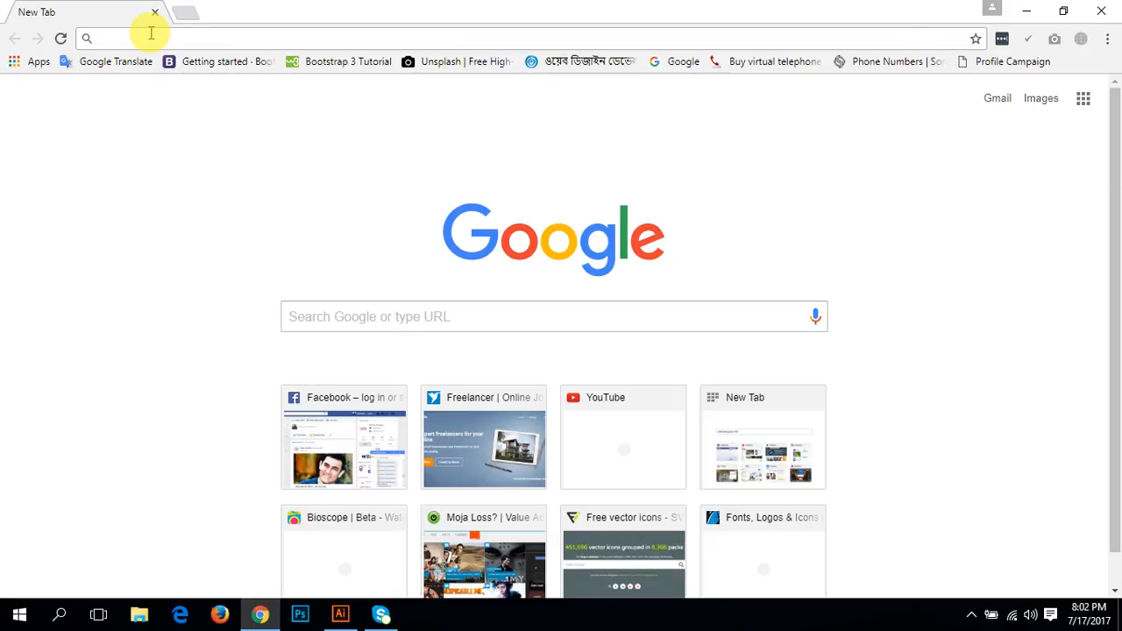
# Step: Search Google for "abstract design"
pyautogui.click(150, 38)
pyautogui.write('a')
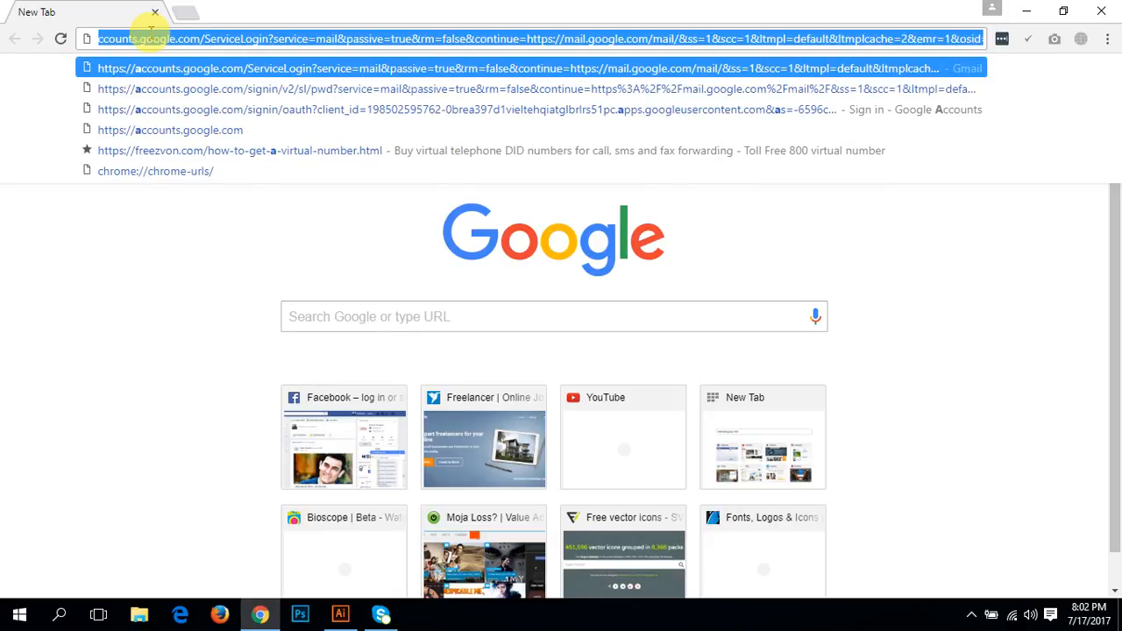
pyautogui.write('c')
pyautogui.press('BackSpace')
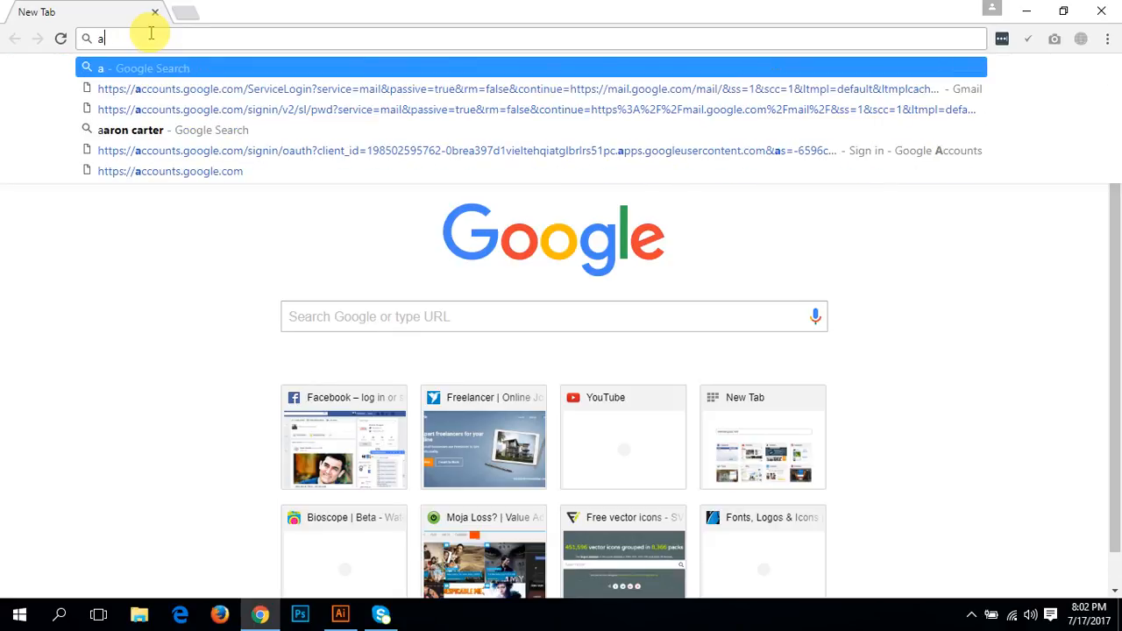
pyautogui.write('bst')
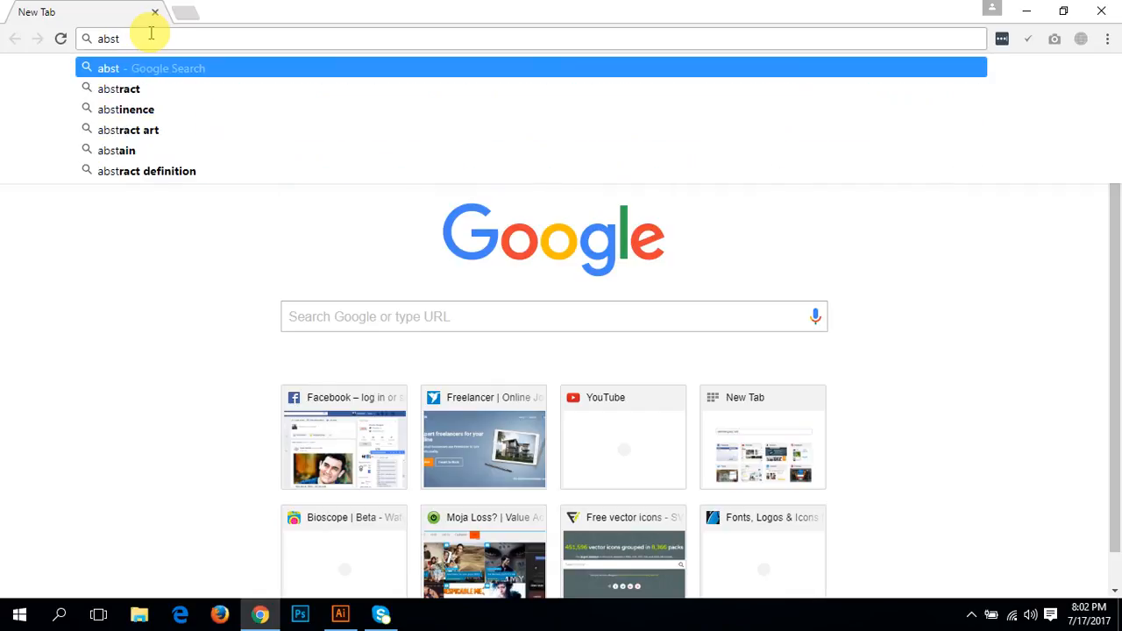
pyautogui.click(162, 88)
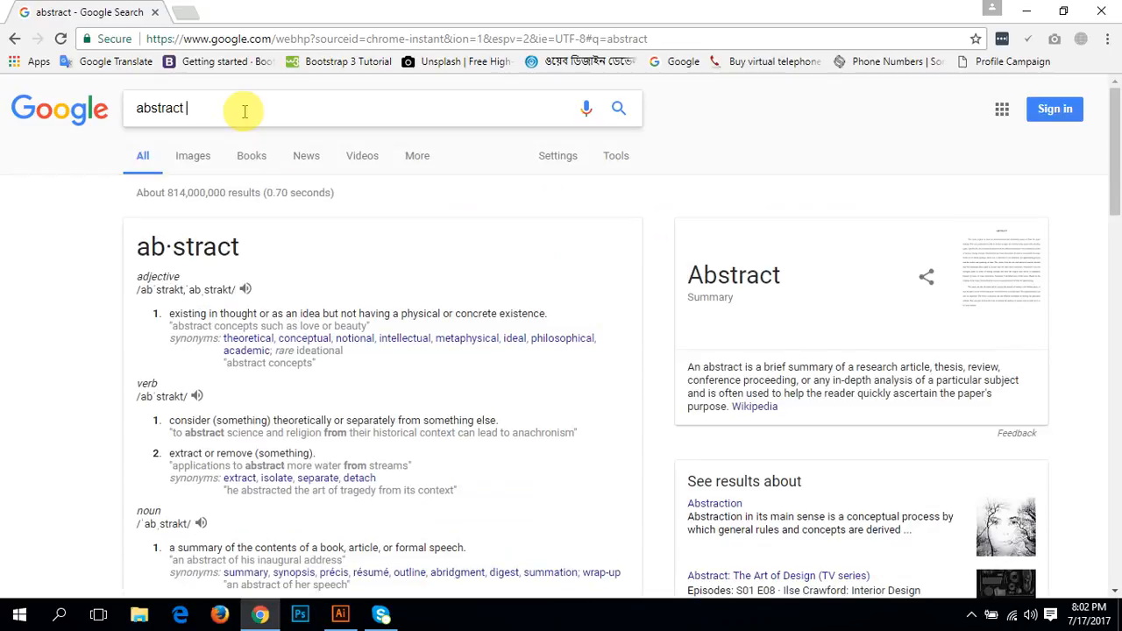
pyautogui.write('design')
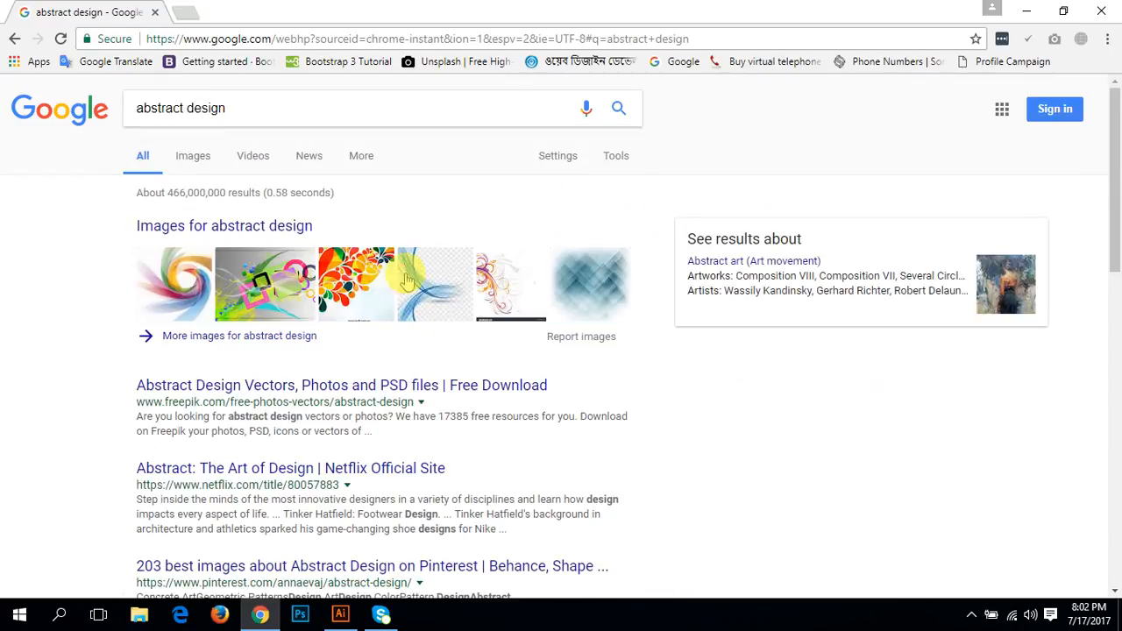
# Step: Show the image results for the abstract design search and browse through the example artworks
pyautogui.click(199, 158)
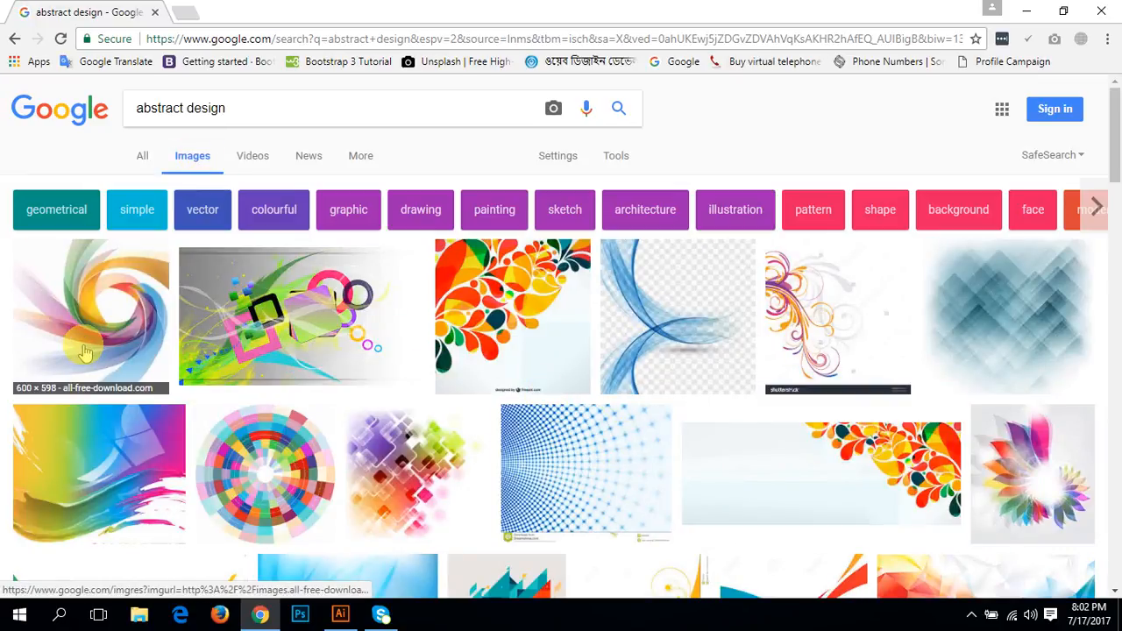
pyautogui.scroll(-5, 83, 364)
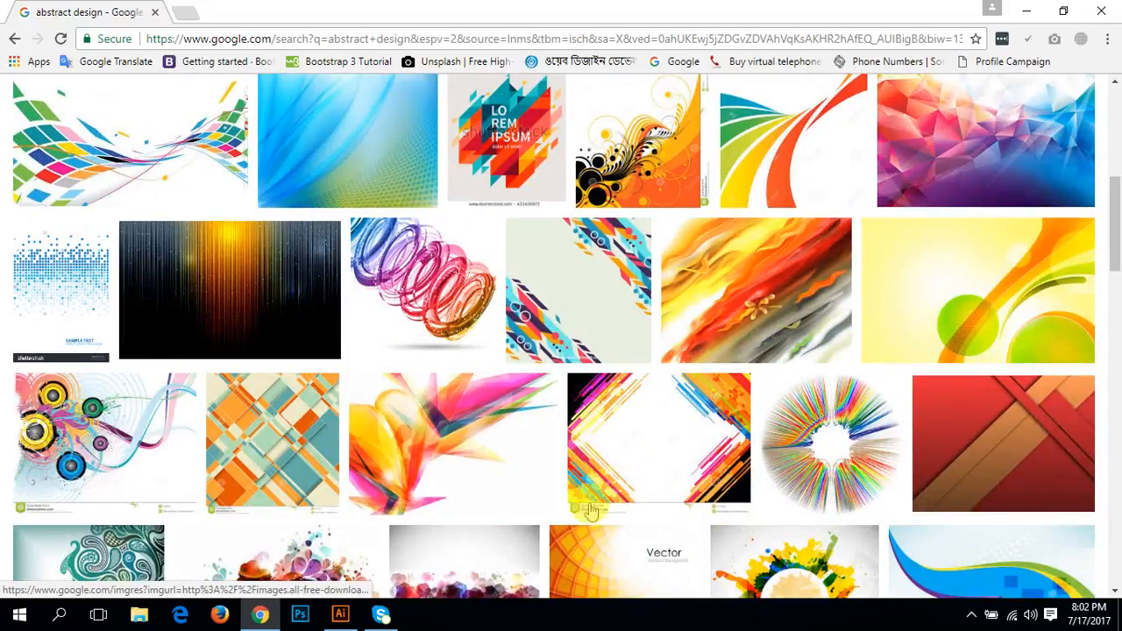
pyautogui.scroll(-8, 596, 517)
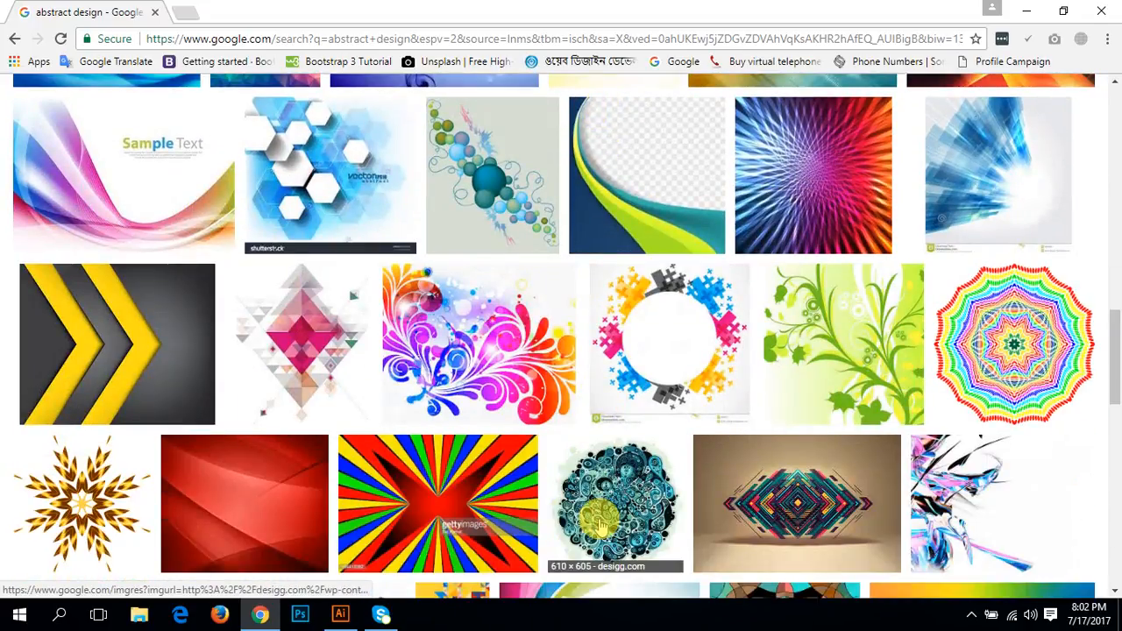
# Step: Preview the colourful wave background with sample text, compare several related pink and purple wave images, and return to the first one
pyautogui.click(144, 213)
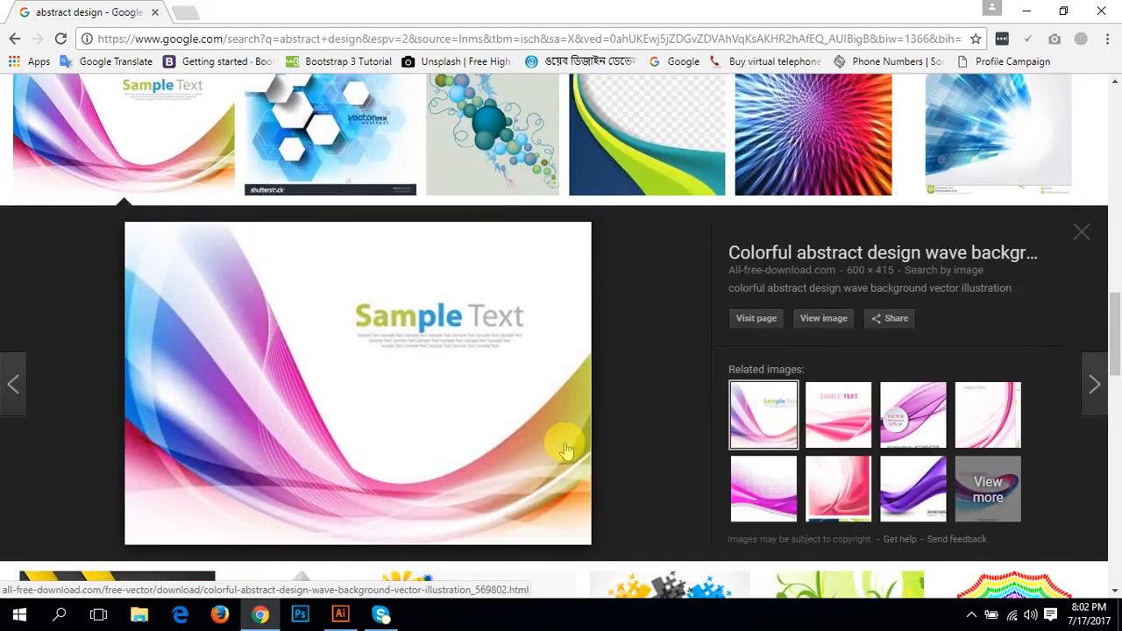
pyautogui.click(912, 419)
pyautogui.click(973, 417)
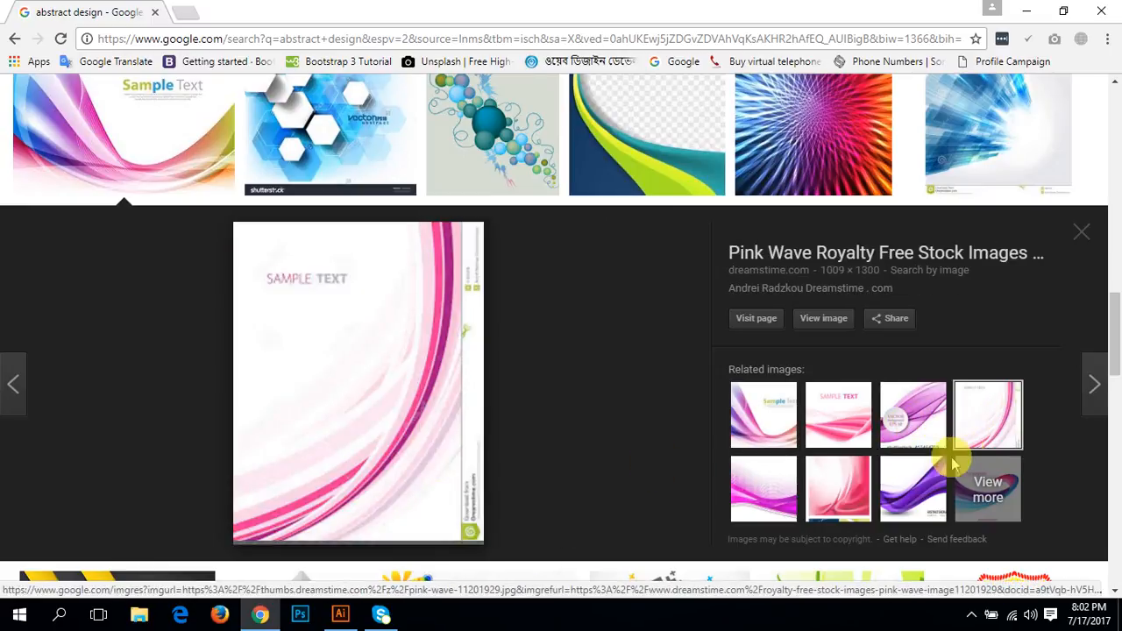
pyautogui.click(912, 486)
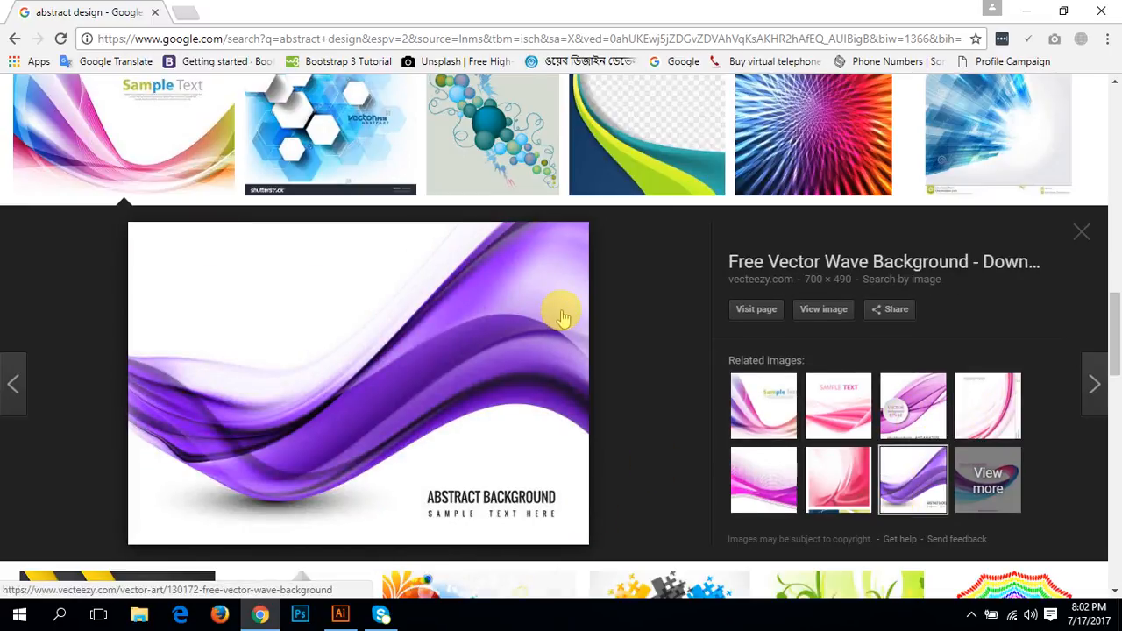
pyautogui.click(750, 473)
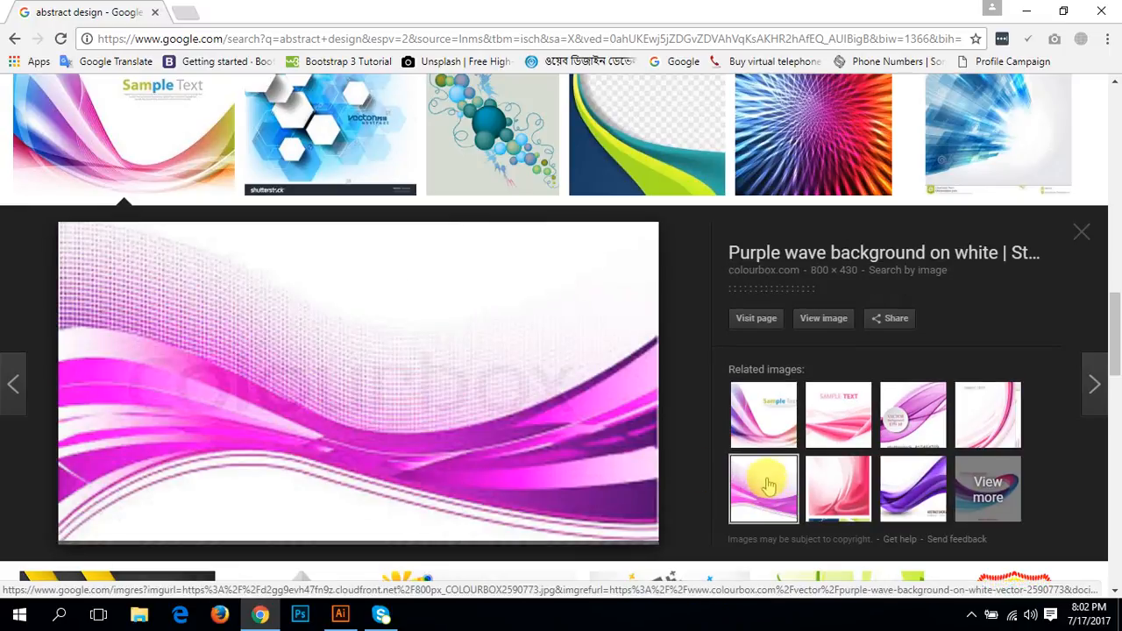
pyautogui.click(753, 401)
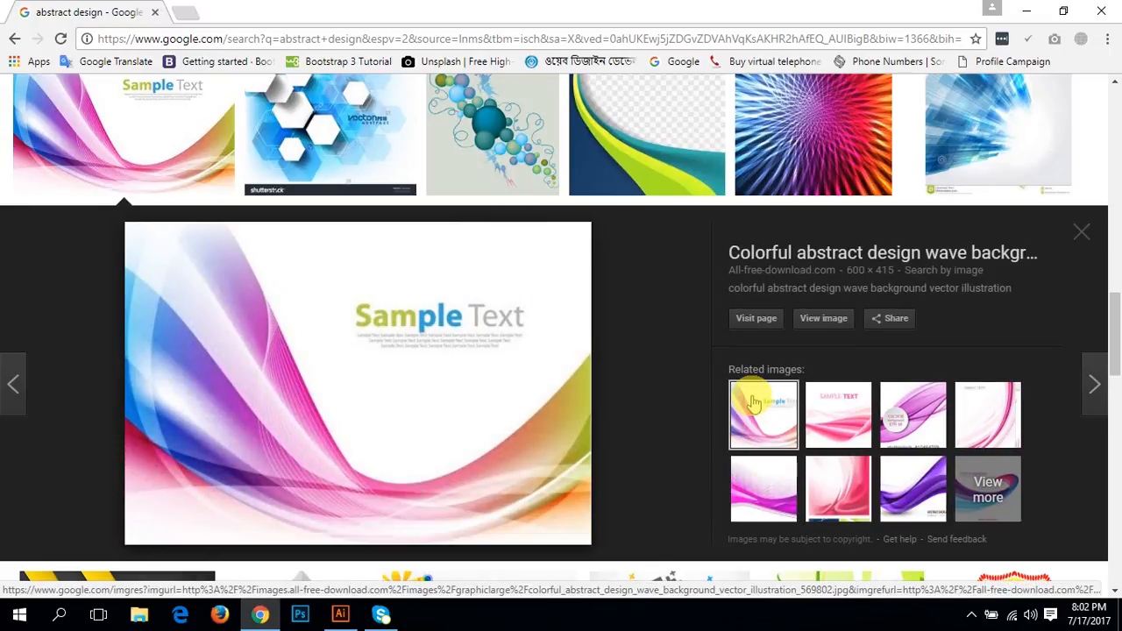
# Step: Browse further through the abstract design image results to examine more wave, geometric and floral examples
pyautogui.scroll(2, 626, 386)
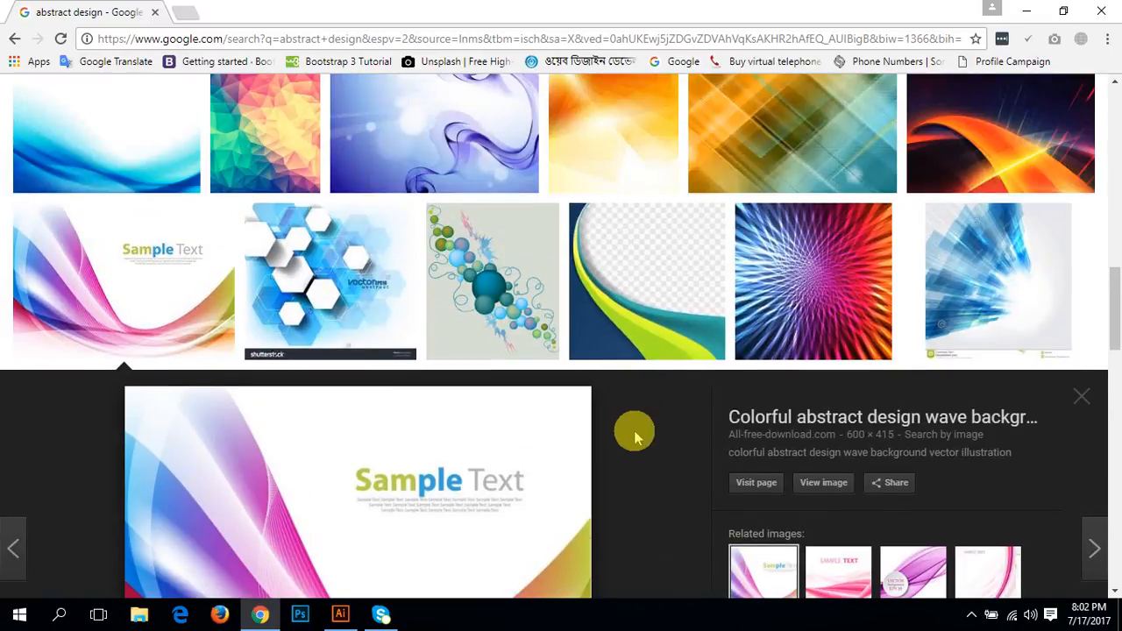
pyautogui.scroll(-4, 627, 438)
pyautogui.scroll(-4, 624, 442)
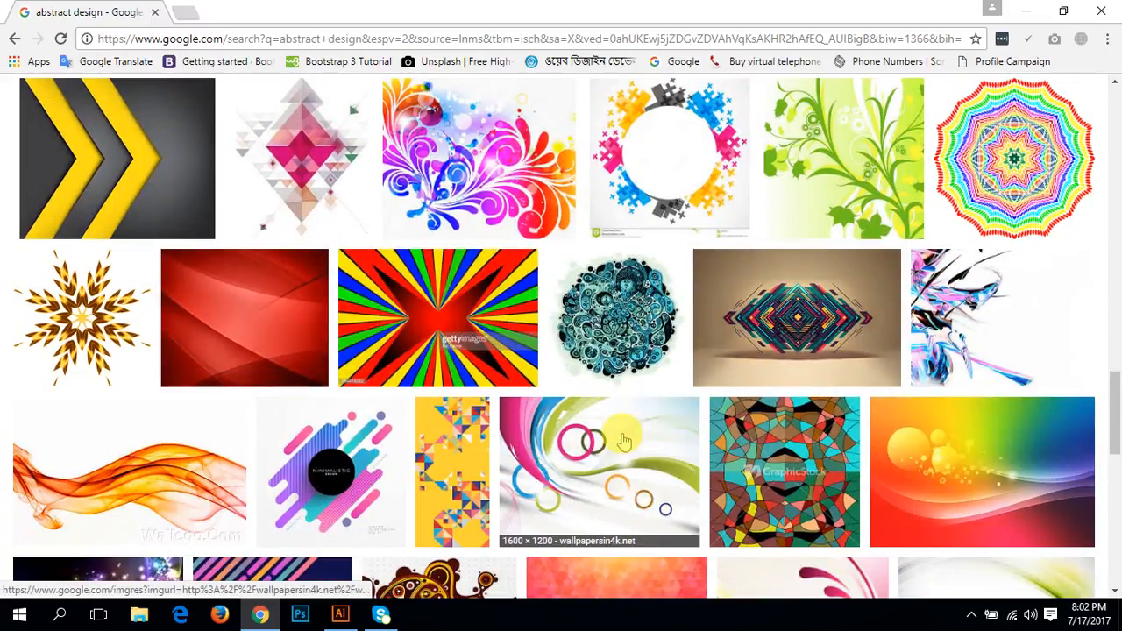
pyautogui.scroll(-5, 624, 441)
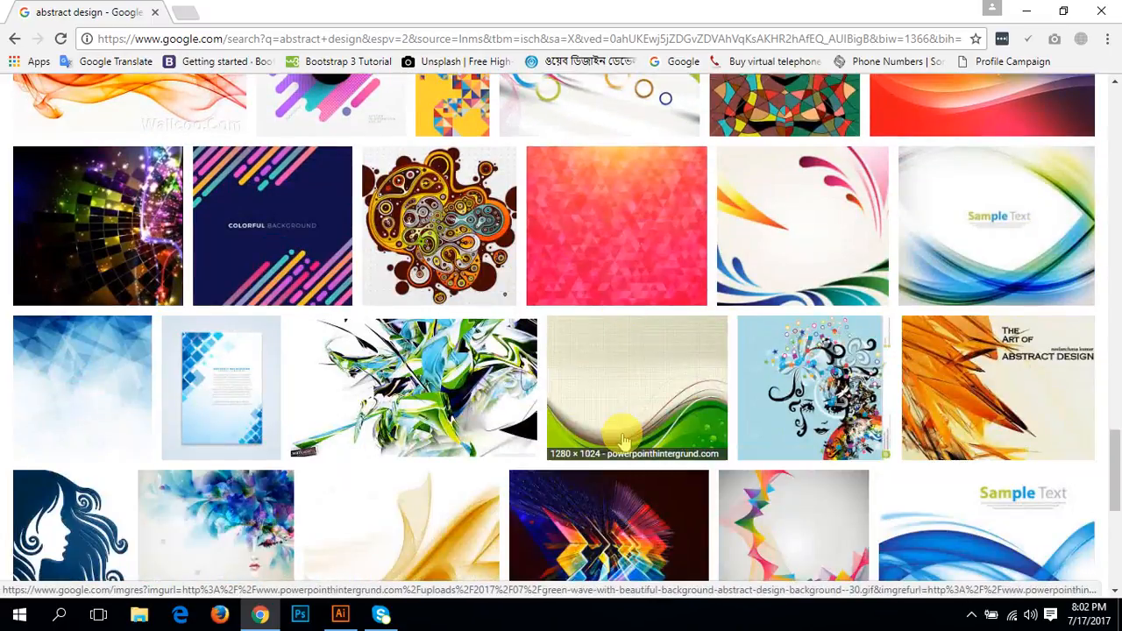
pyautogui.scroll(3, 624, 438)
pyautogui.scroll(-3, 491, 526)
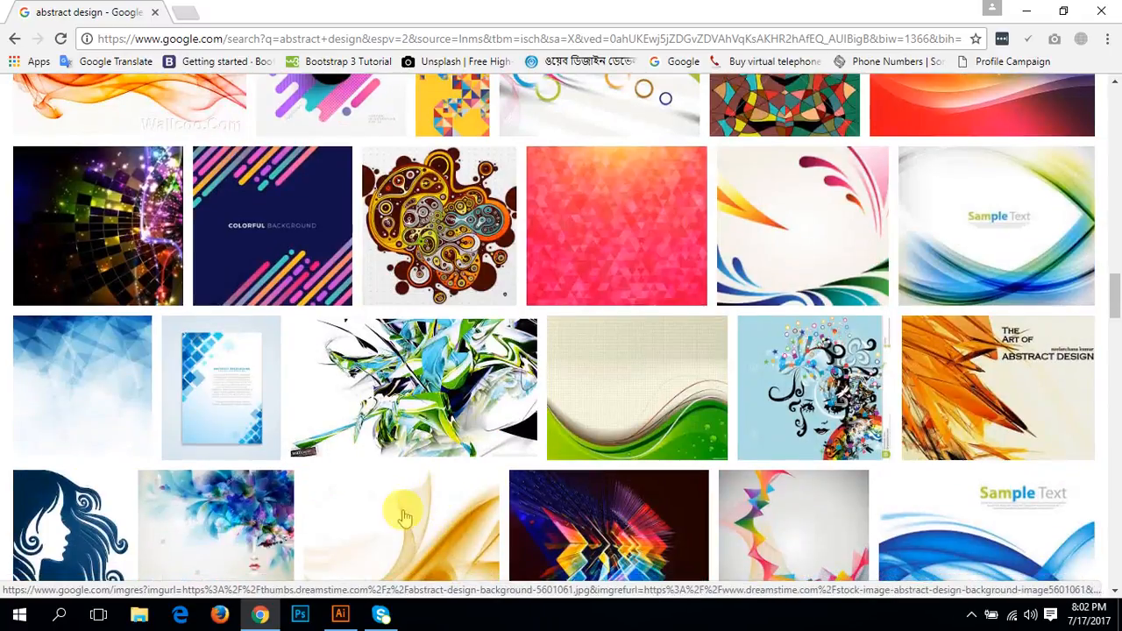
# Step: Switch to Illustrator and delete the whole gradient-coloured wavy artwork from the artboard
pyautogui.click(339, 616)
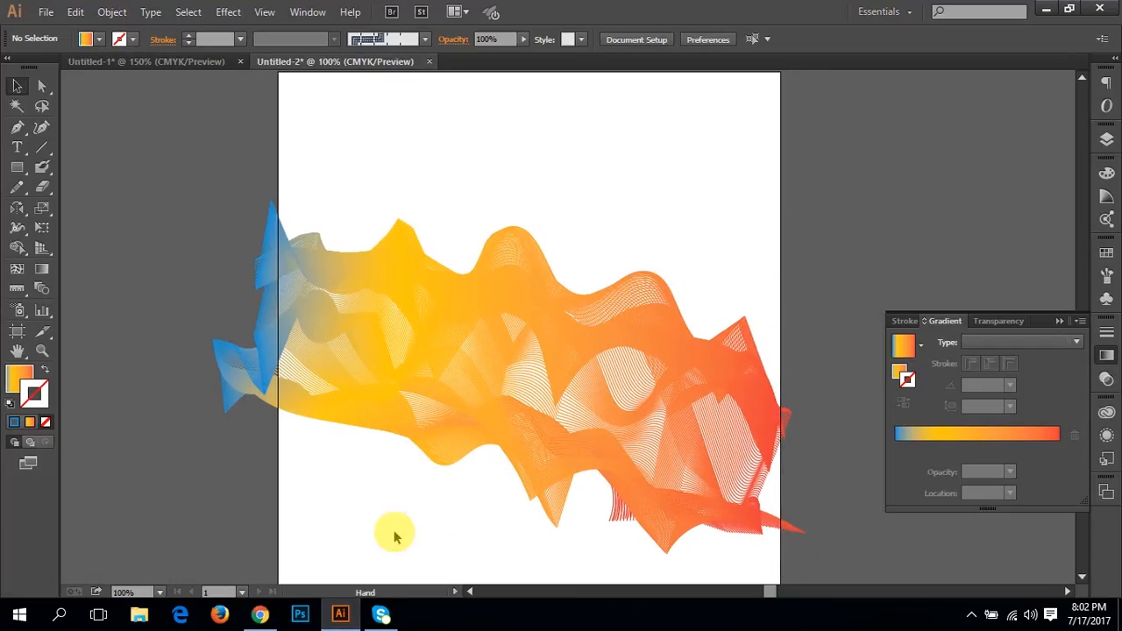
pyautogui.moveTo(393, 531); pyautogui.dragTo(397, 182)
pyautogui.press('Delete')
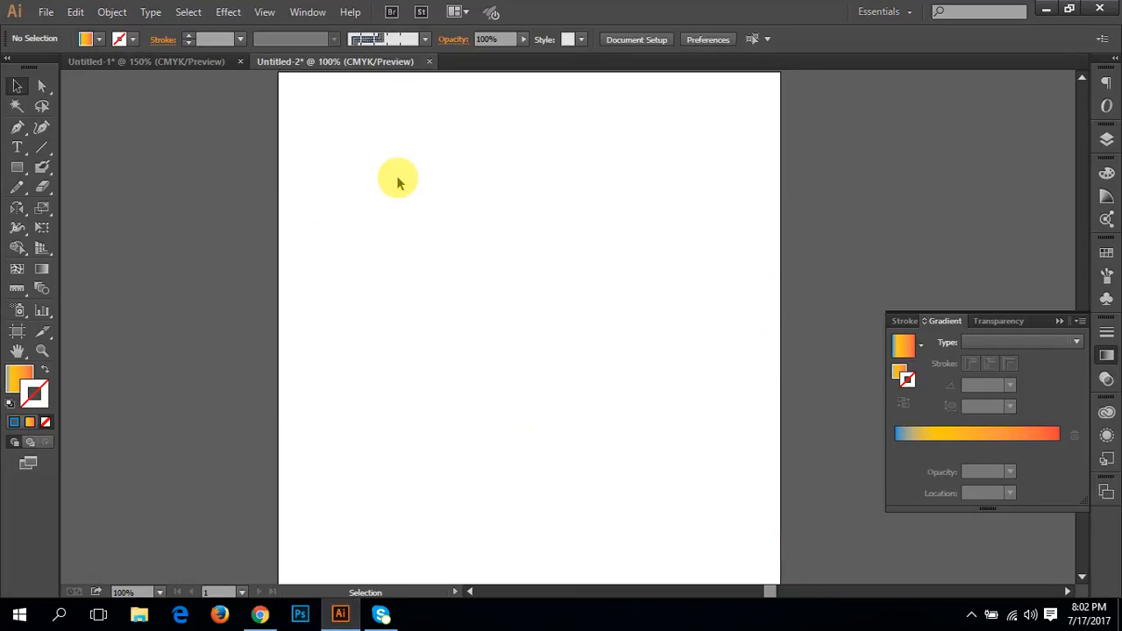